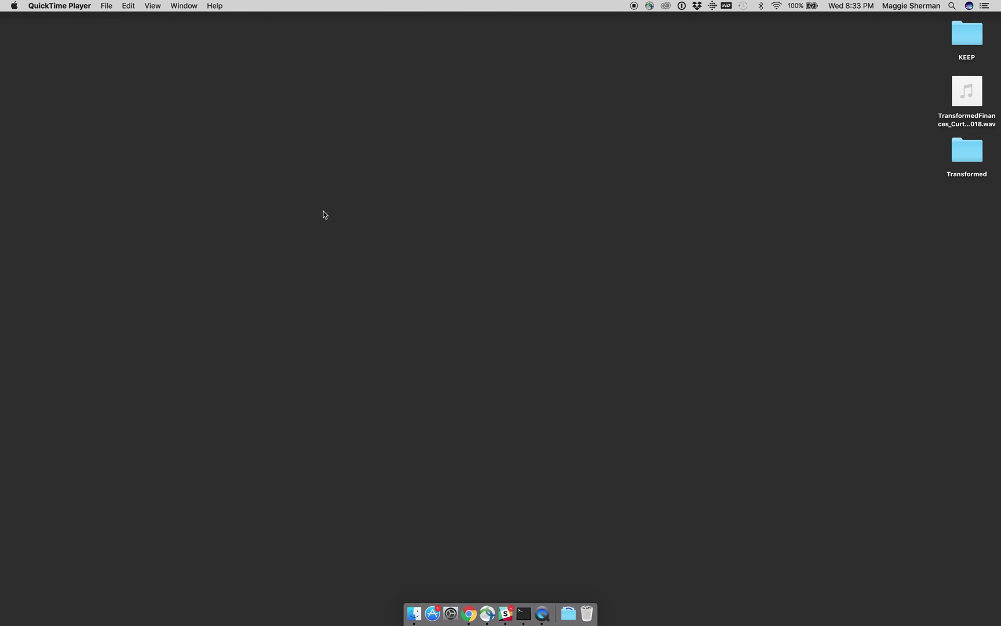
Step: Launch ProPresenter 6 by searching 'pro' in the app launcher
{"action": "key", "text": "alt+space"}
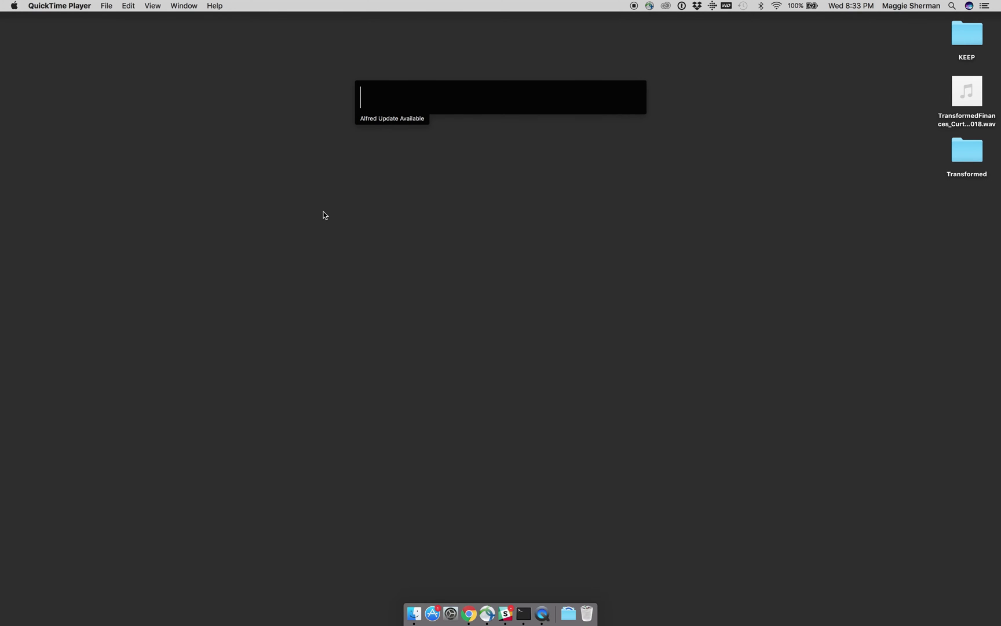
{"action": "type", "text": "pro"}
{"action": "key", "text": "Return"}
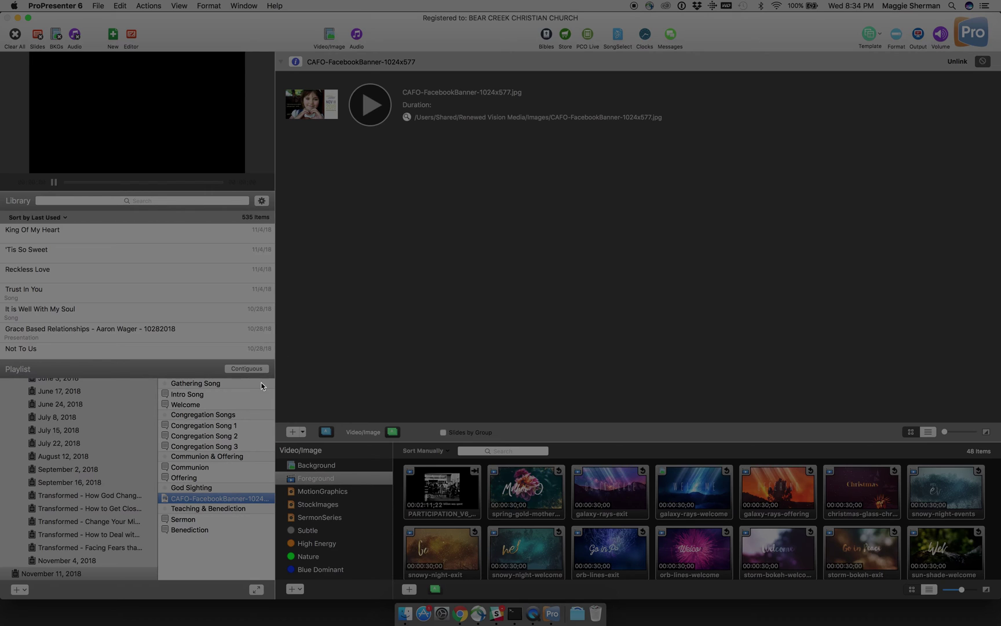
Step: Move the November 11, 2018 playlist into the 2018 folder
{"action": "scroll", "coordinate": [103, 498], "scroll_direction": "down", "scroll_amount": 2}
{"action": "left_click", "coordinate": [70, 574]}
{"action": "left_click_drag", "start_coordinate": [70, 574], "coordinate": [79, 551]}
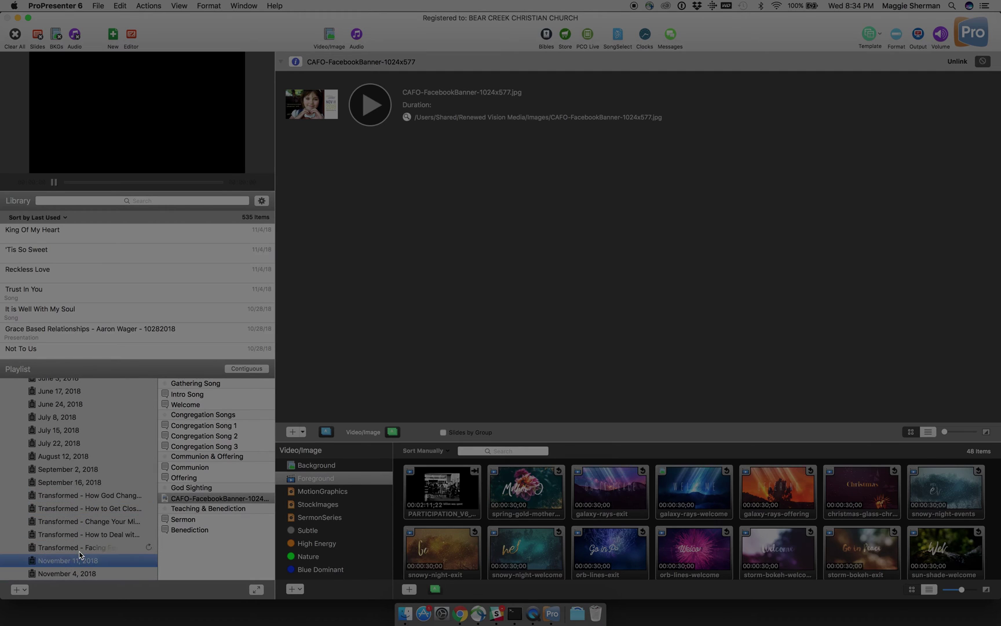
Step: Collapse the 2018 folder and bring up the add-playlist choices
{"action": "scroll", "coordinate": [79, 550], "scroll_direction": "up", "scroll_amount": 5}
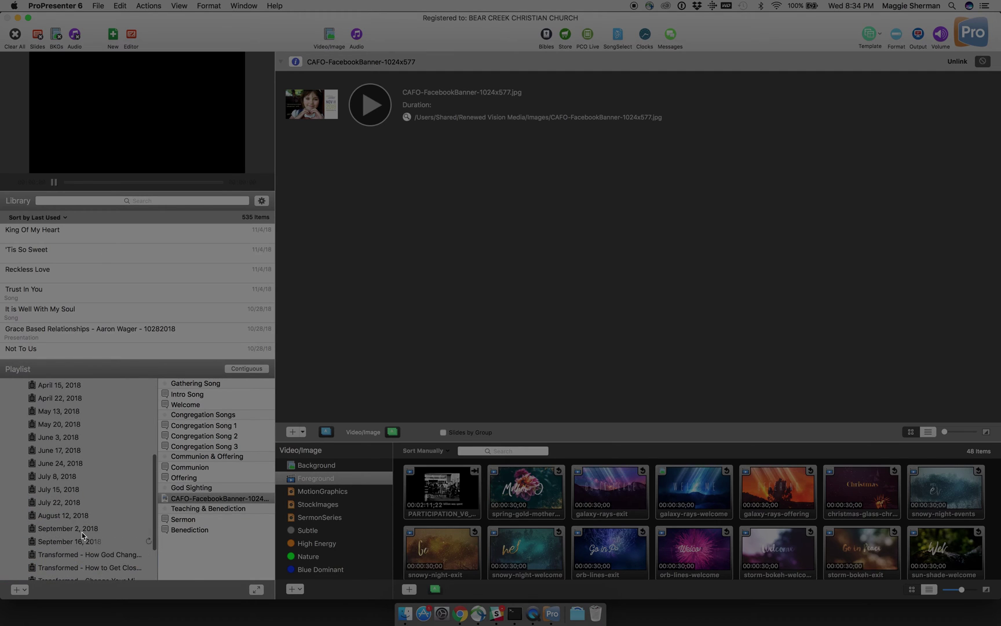
{"action": "scroll", "coordinate": [66, 480], "scroll_direction": "up", "scroll_amount": 3}
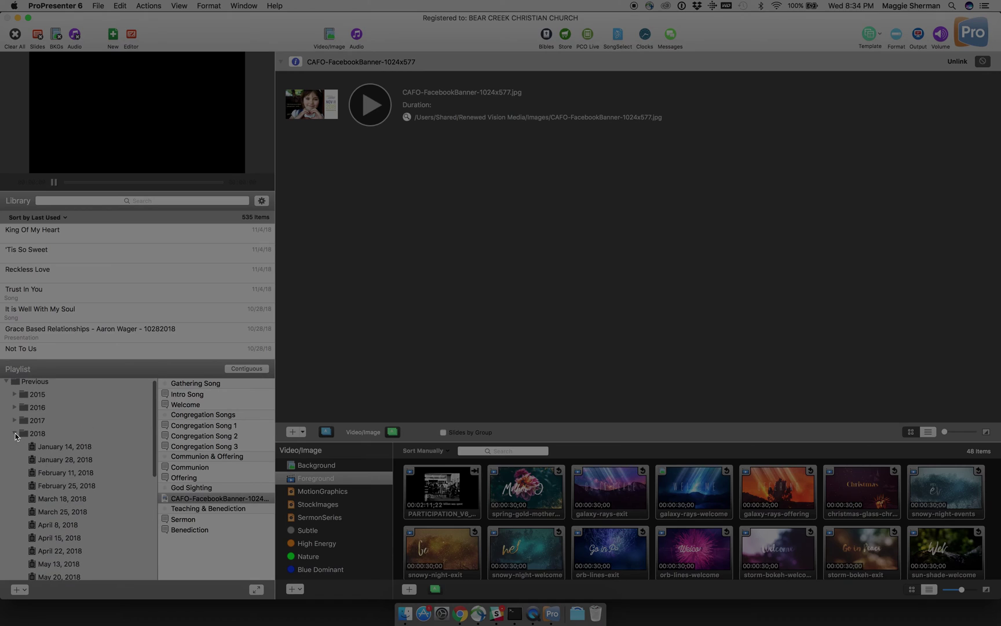
{"action": "left_click", "coordinate": [15, 434]}
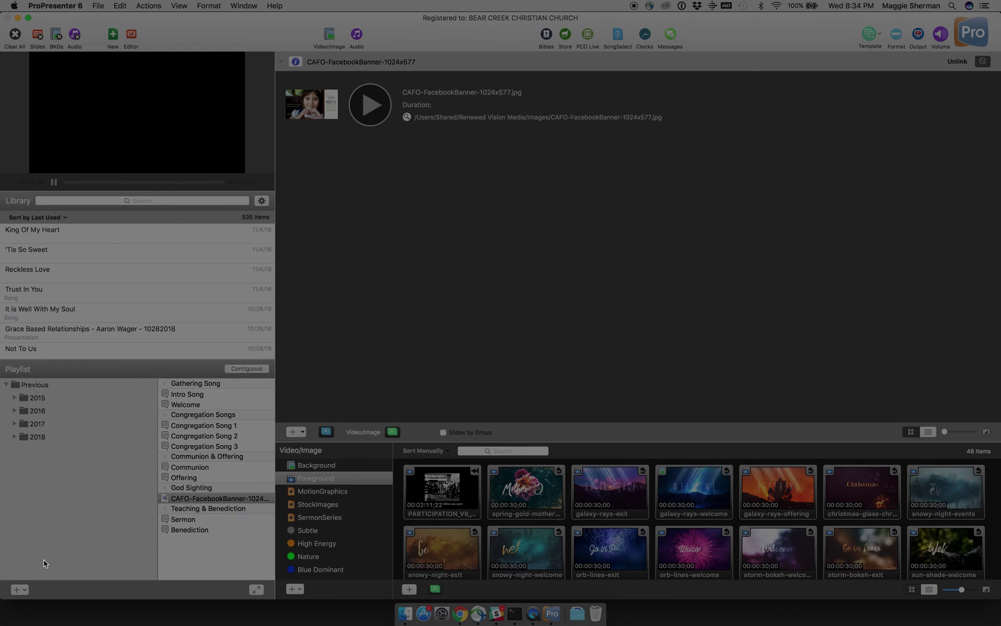
{"action": "left_click", "coordinate": [27, 592]}
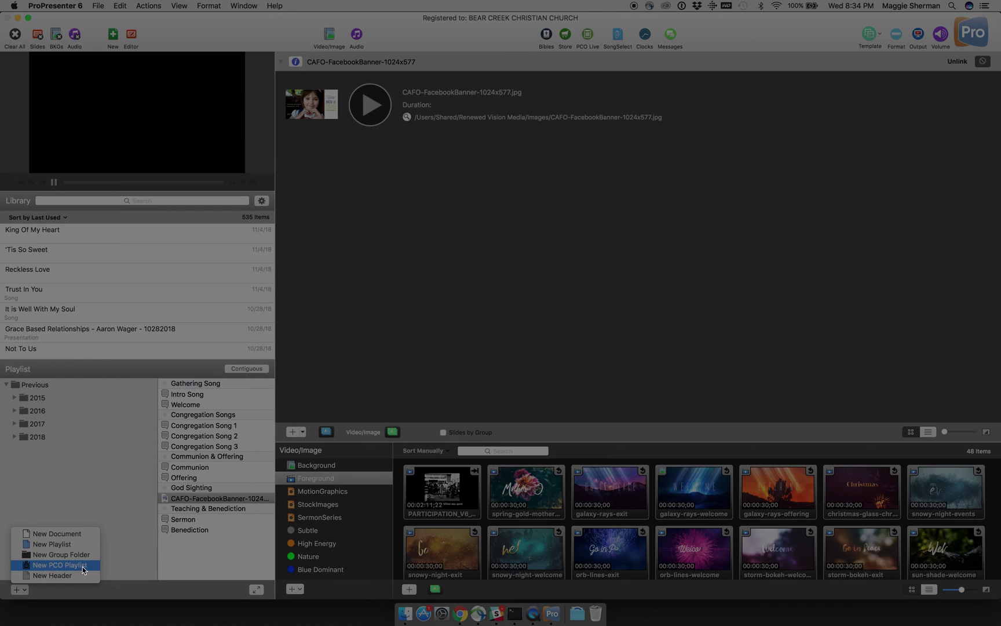
Step: Create a PCO playlist from the Sunday Morning Service November 11, 2018 plan
{"action": "left_click", "coordinate": [83, 565]}
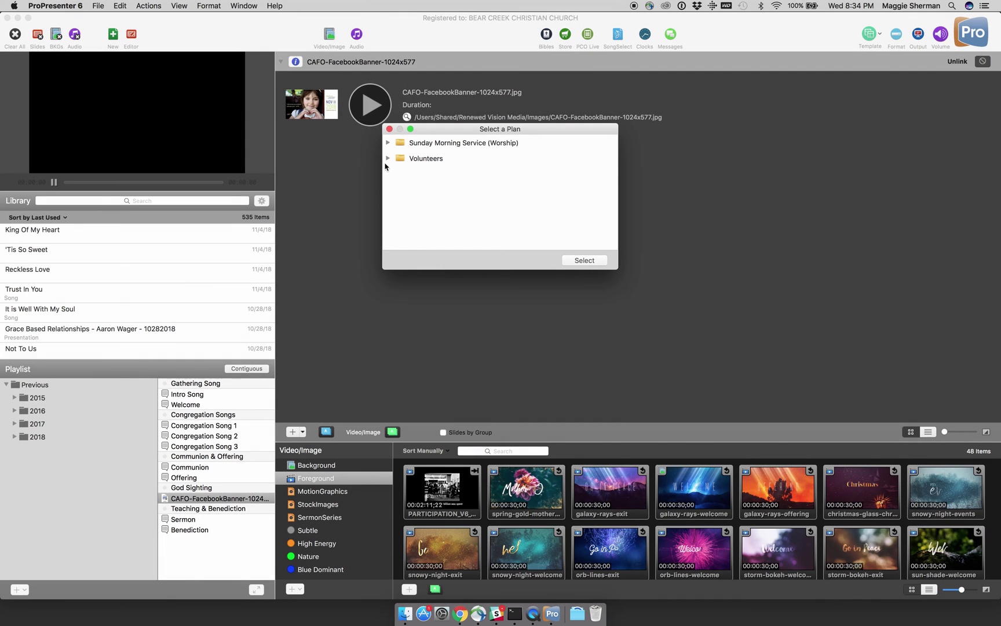
{"action": "left_click", "coordinate": [388, 143]}
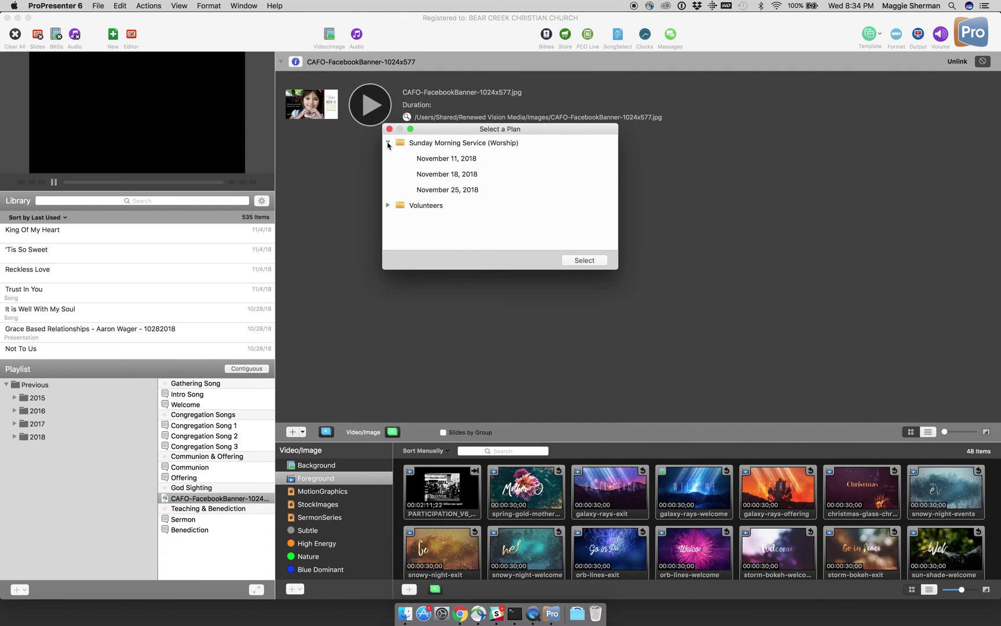
{"action": "left_click", "coordinate": [426, 161]}
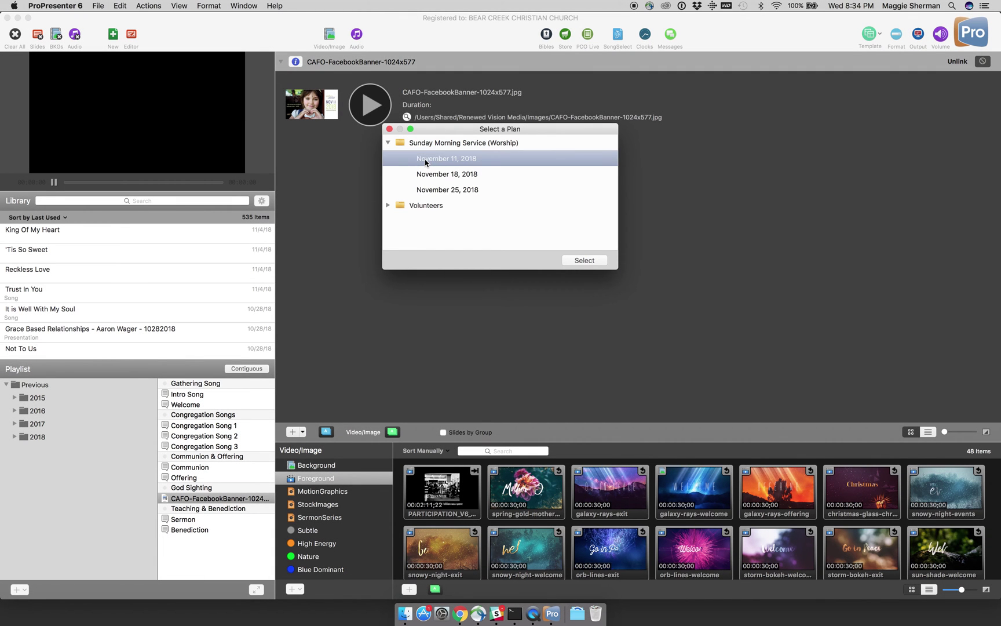
{"action": "left_click", "coordinate": [584, 261]}
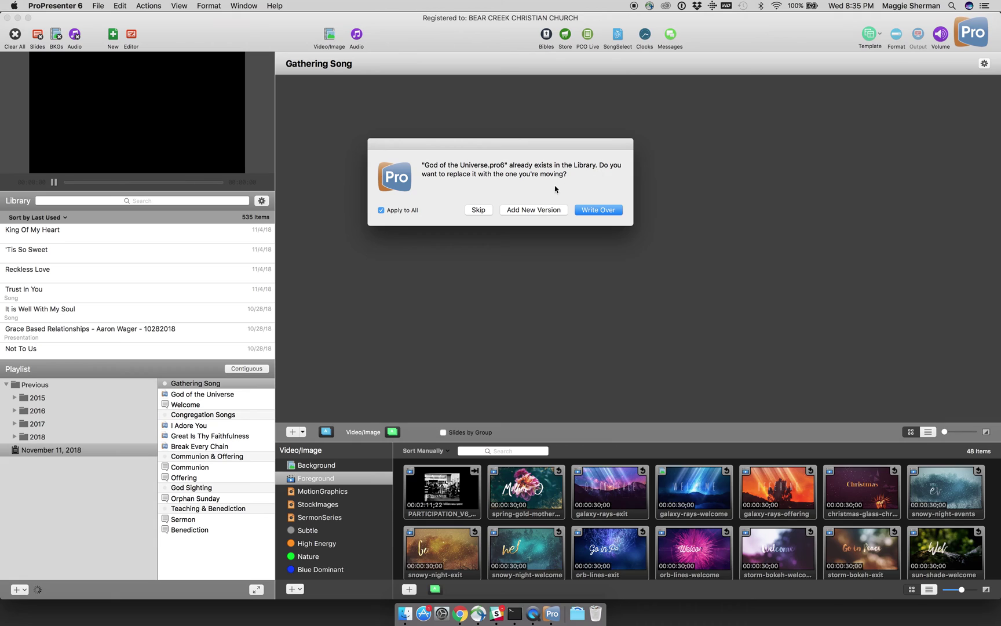
Step: Skip conflicting files, using existing library files for all, including the banner image
{"action": "left_click", "coordinate": [477, 211]}
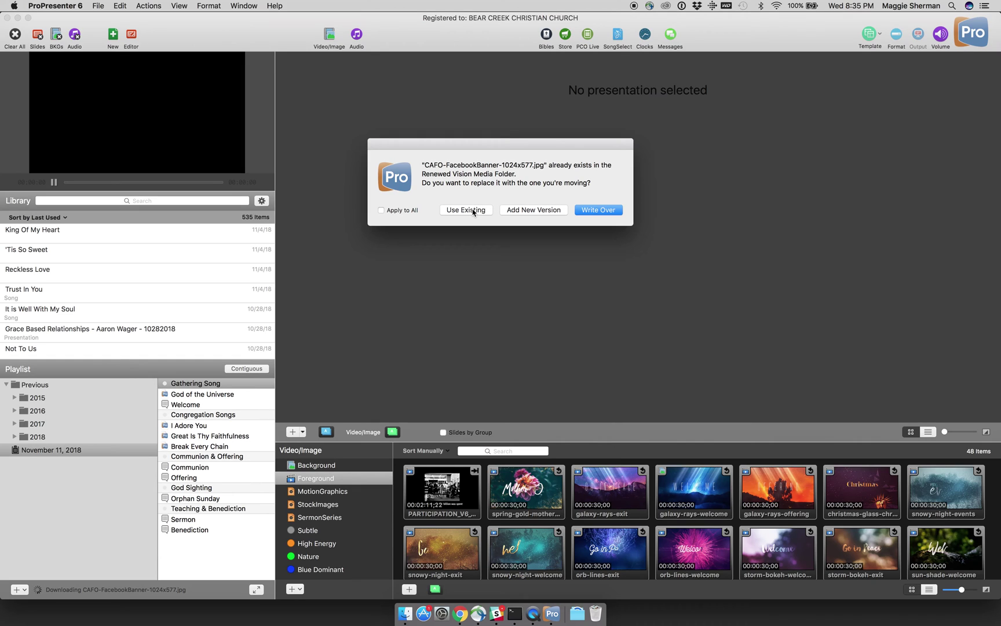
{"action": "left_click", "coordinate": [414, 212]}
{"action": "left_click", "coordinate": [449, 211]}
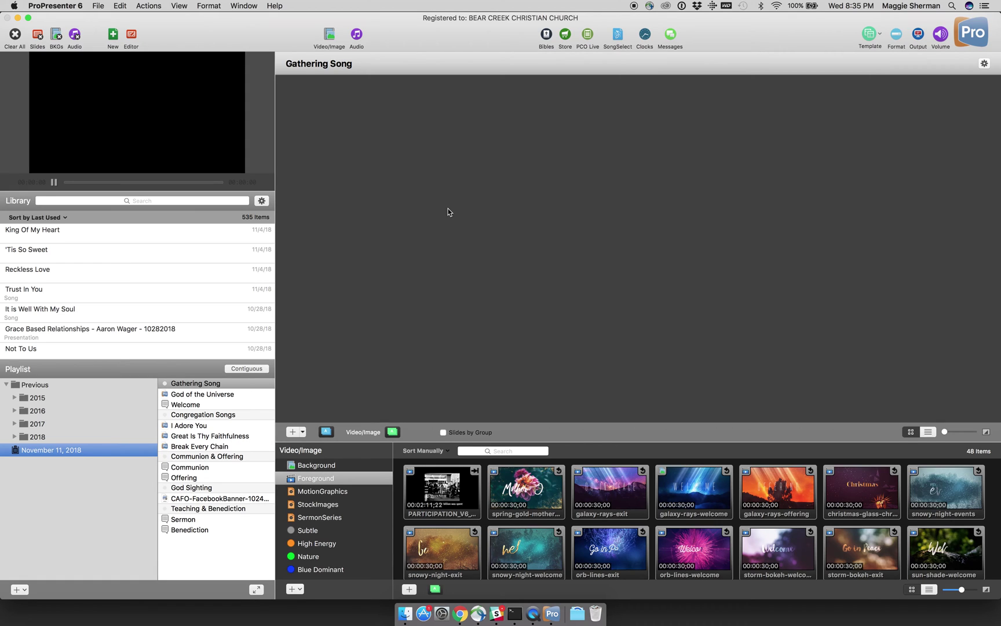
Step: Open God of the Universe and send its background and Verse 1 slides live
{"action": "left_click", "coordinate": [208, 396]}
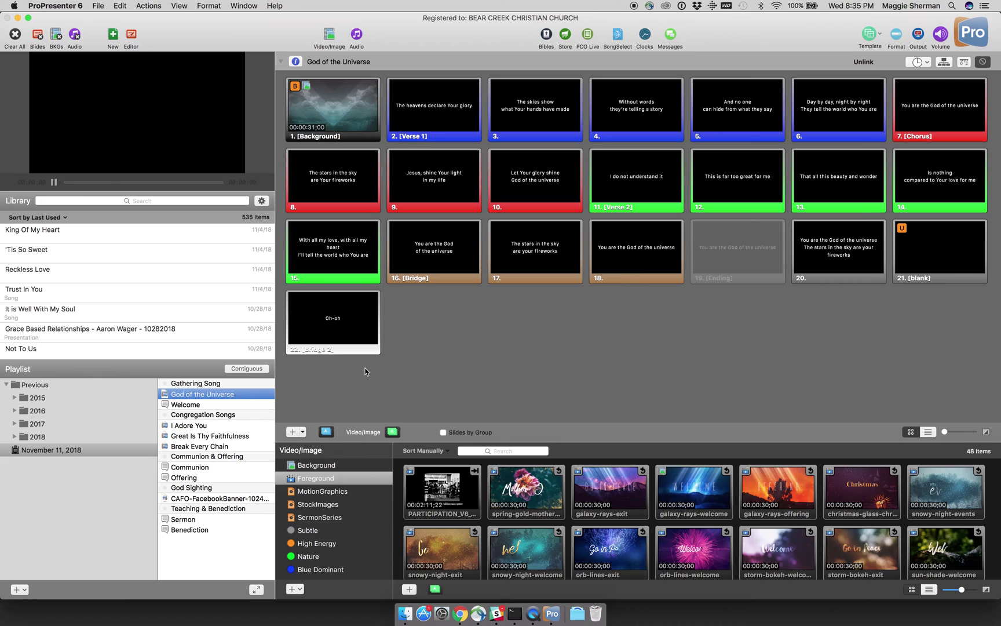
{"action": "left_click", "coordinate": [357, 134]}
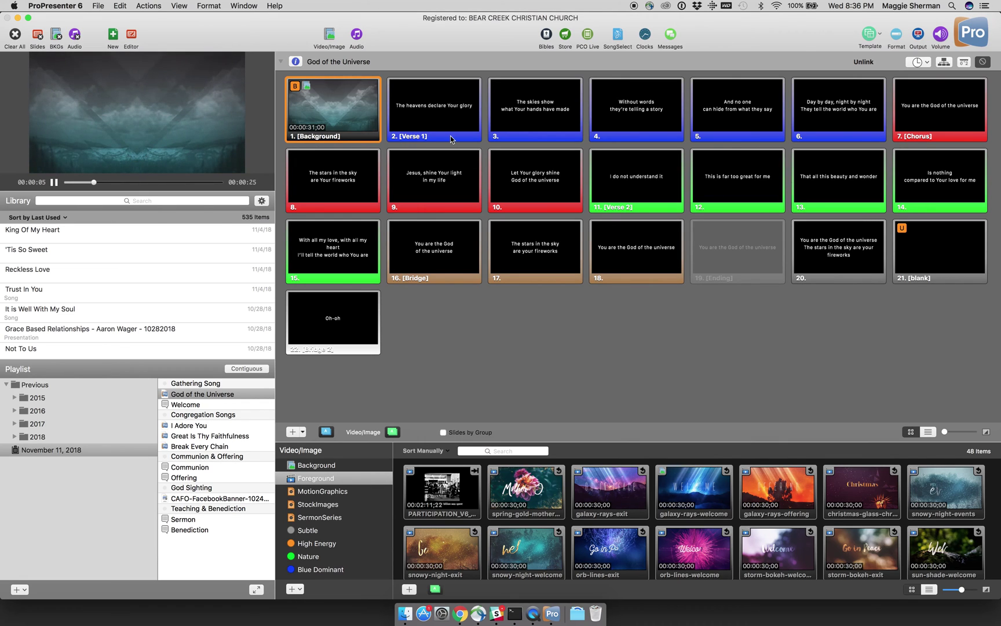
{"action": "left_click", "coordinate": [467, 133]}
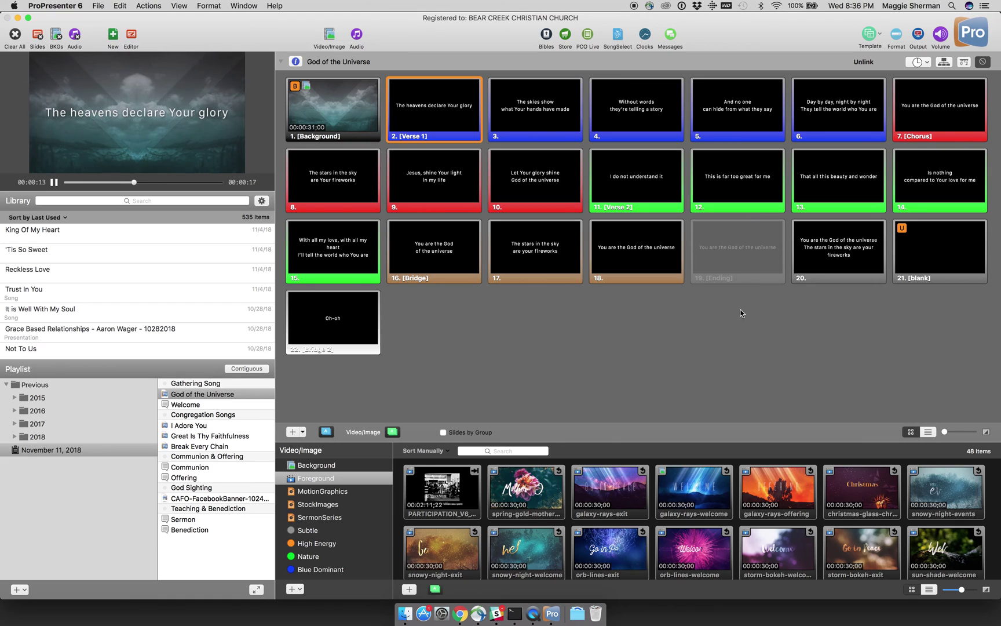
Step: Move the blank slide to the end and select the lyric slides
{"action": "left_click_drag", "start_coordinate": [928, 255], "coordinate": [907, 329]}
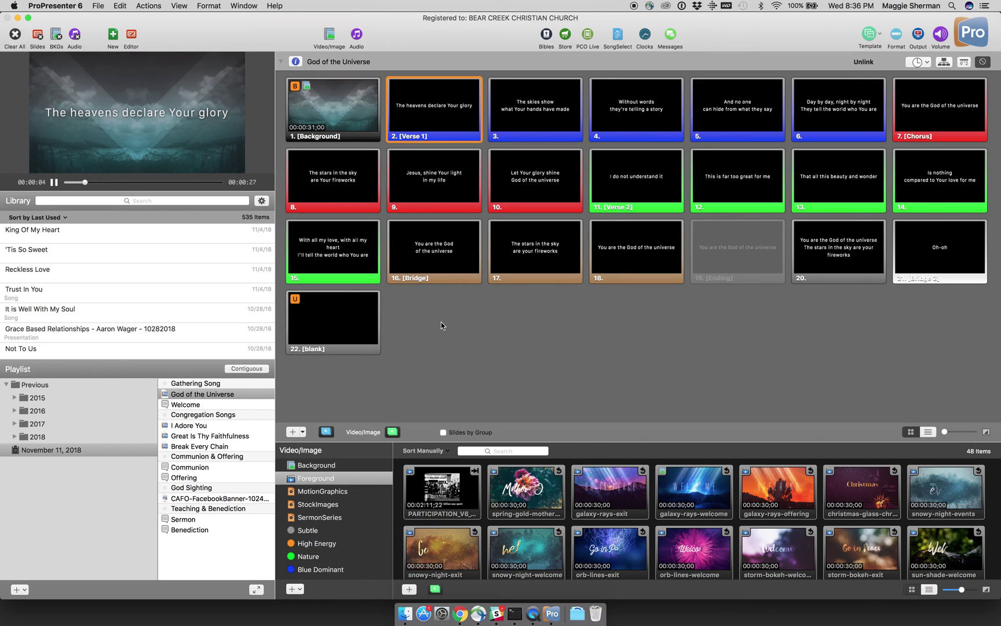
{"action": "left_click_drag", "start_coordinate": [436, 301], "coordinate": [513, 327]}
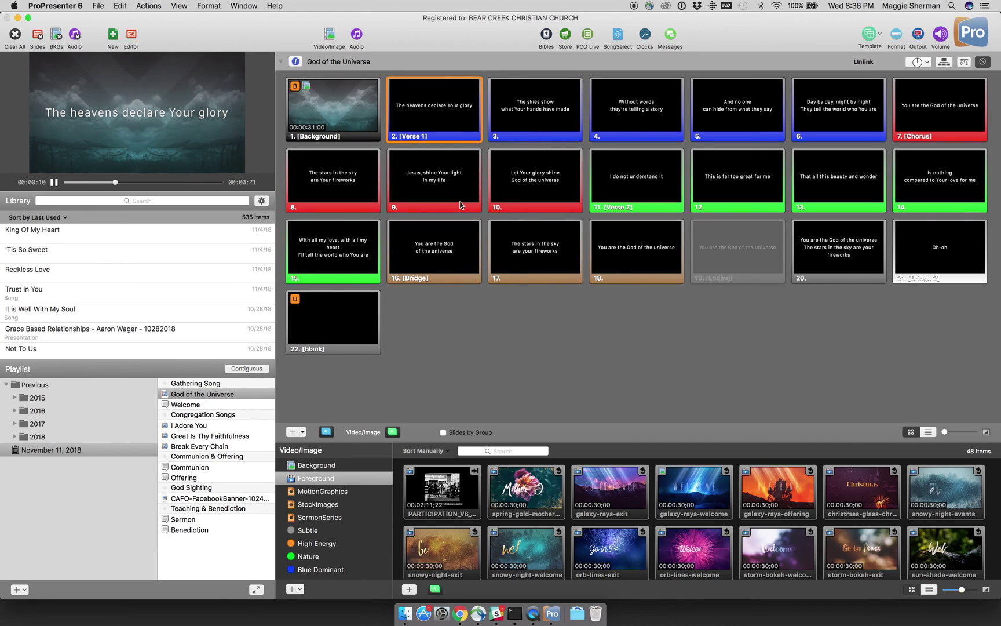
{"action": "left_click_drag", "start_coordinate": [461, 306], "coordinate": [913, 254]}
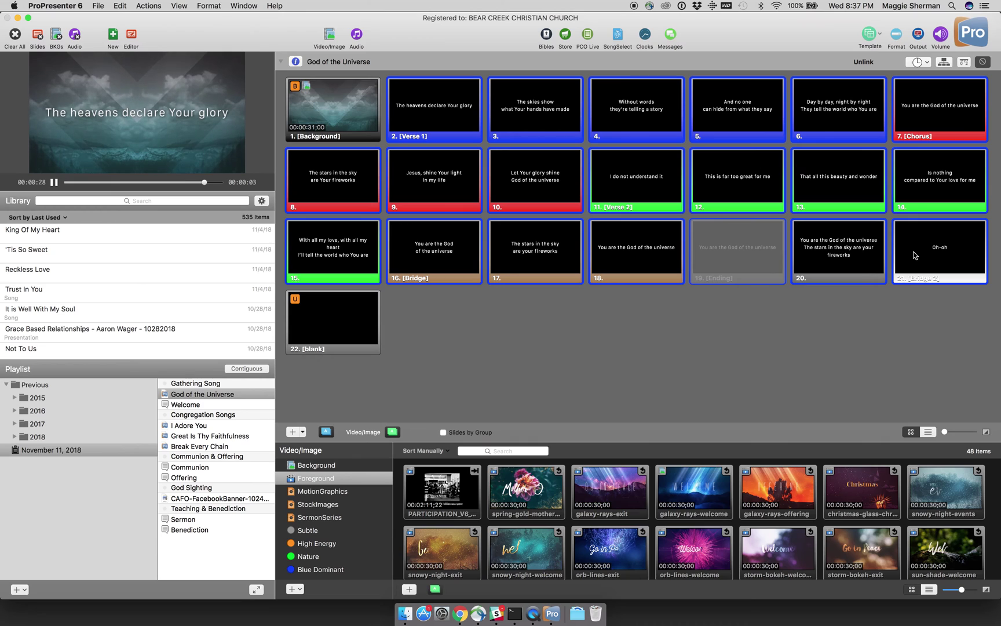
Step: Apply the Text Only Styles > Helvetica Full Page template to the selected lyric slides
{"action": "right_click", "coordinate": [914, 255]}
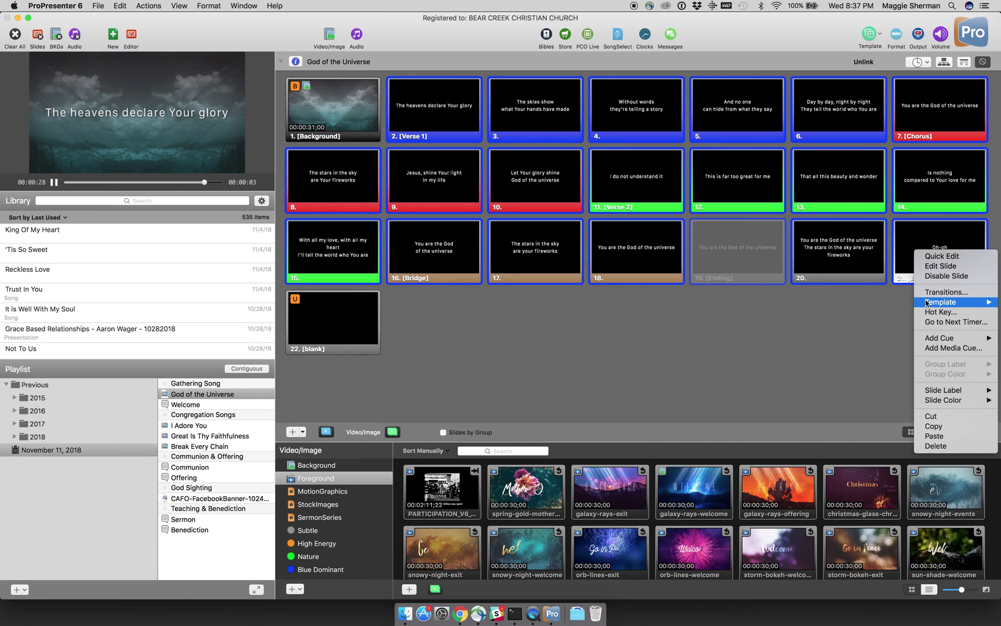
{"action": "mouse_move", "coordinate": [927, 303]}
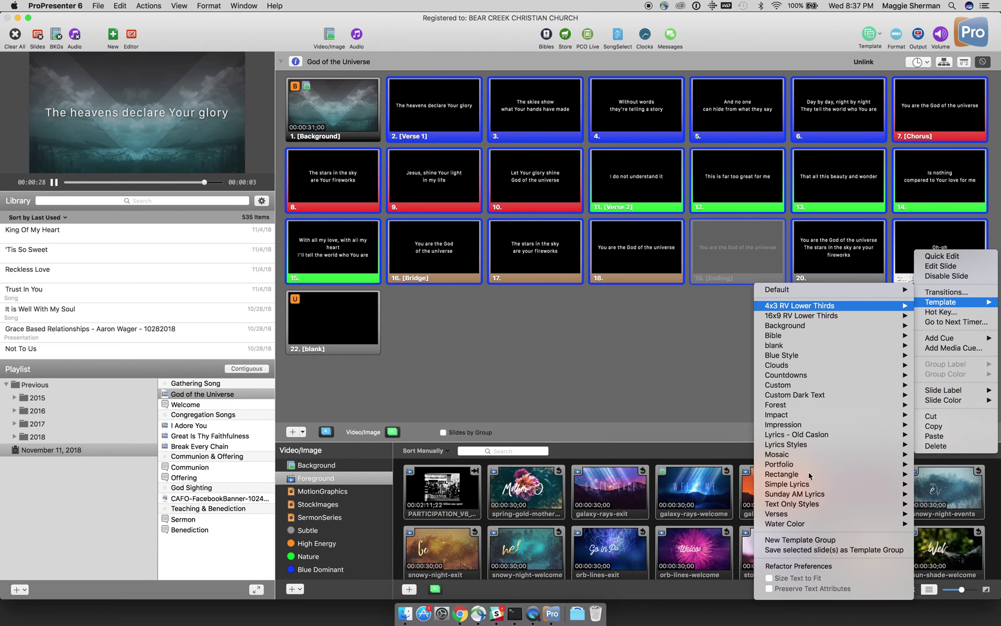
{"action": "mouse_move", "coordinate": [793, 505]}
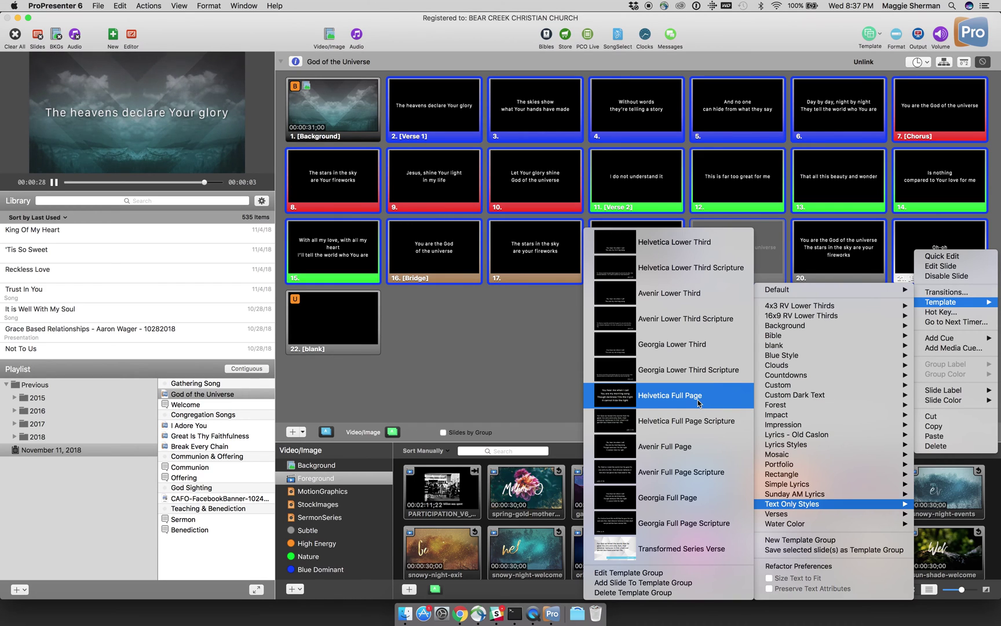
{"action": "left_click", "coordinate": [699, 400]}
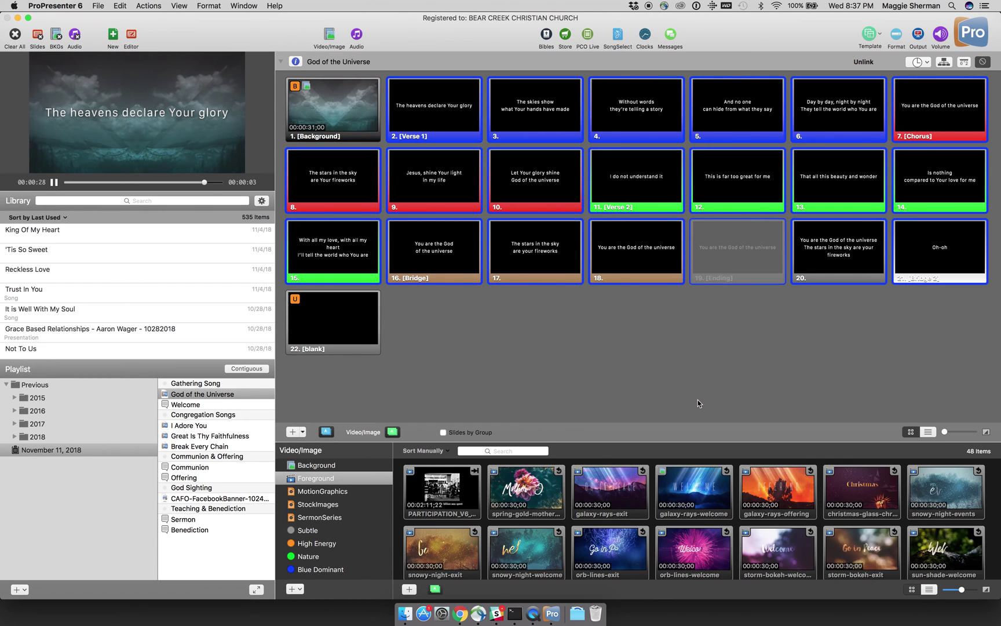
{"action": "left_click", "coordinate": [663, 367]}
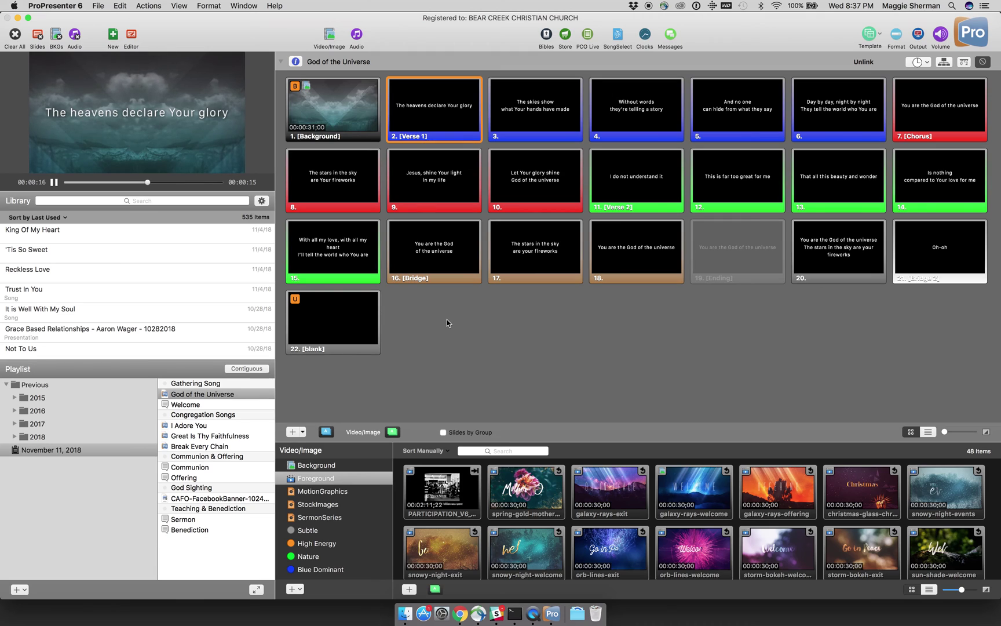
Step: Send the Background slide live, show arrangement groups, and list the song's arrangements
{"action": "left_click", "coordinate": [365, 135]}
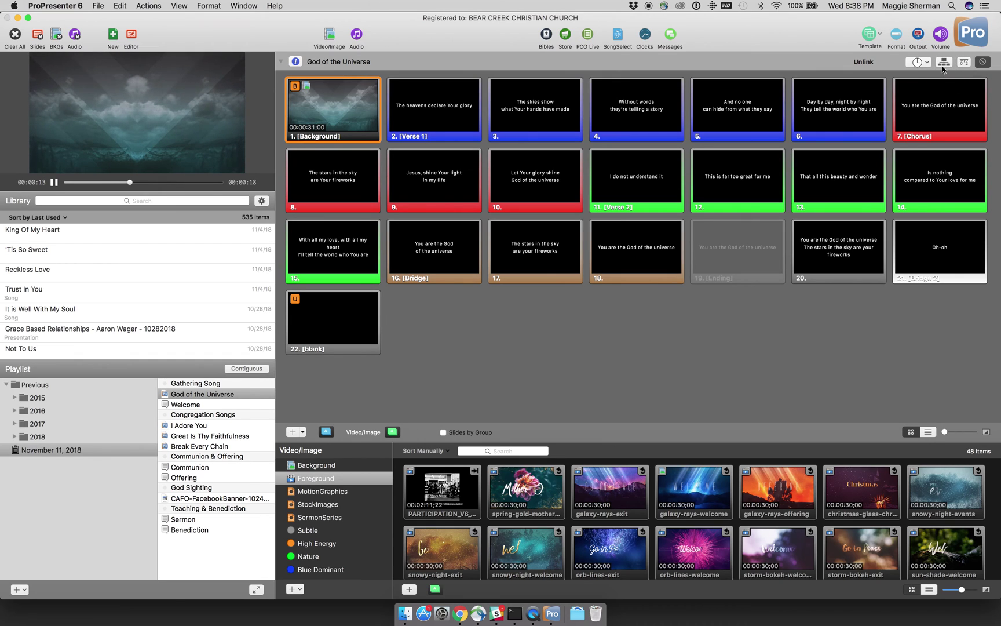
{"action": "left_click", "coordinate": [944, 62]}
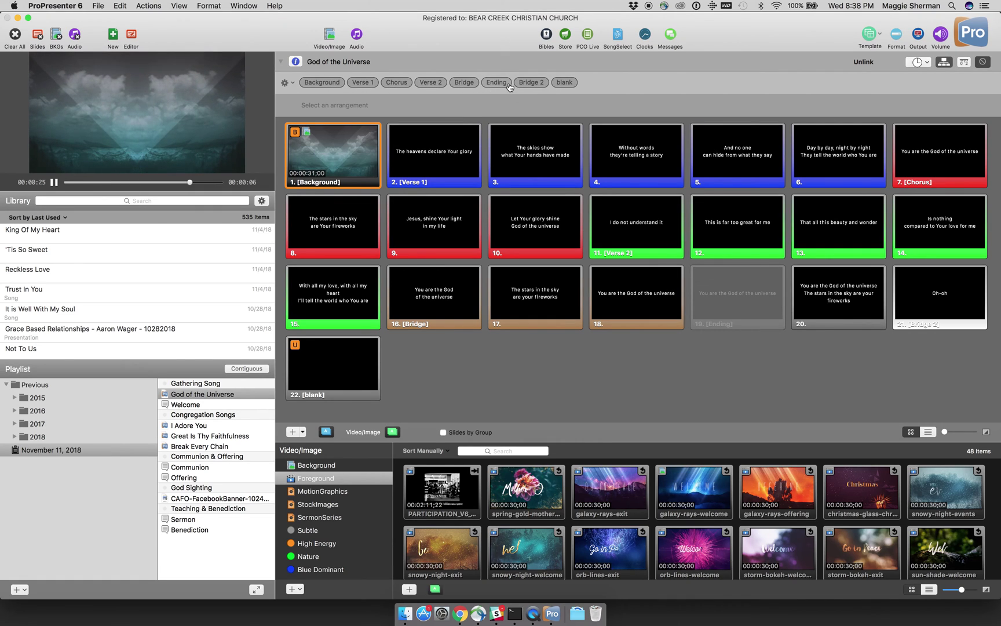
{"action": "left_click", "coordinate": [286, 83]}
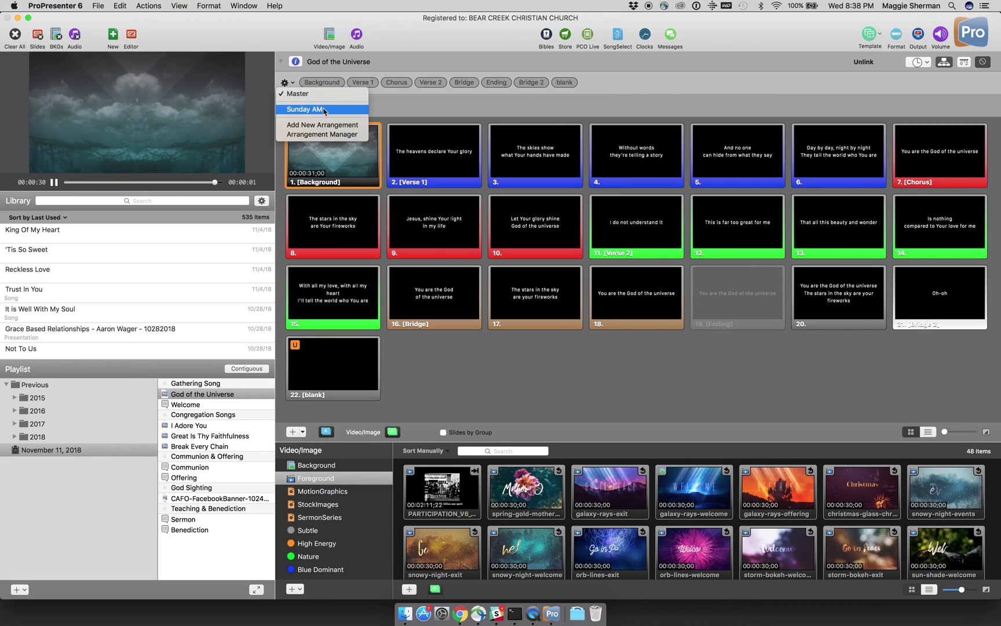
{"action": "left_click", "coordinate": [323, 109]}
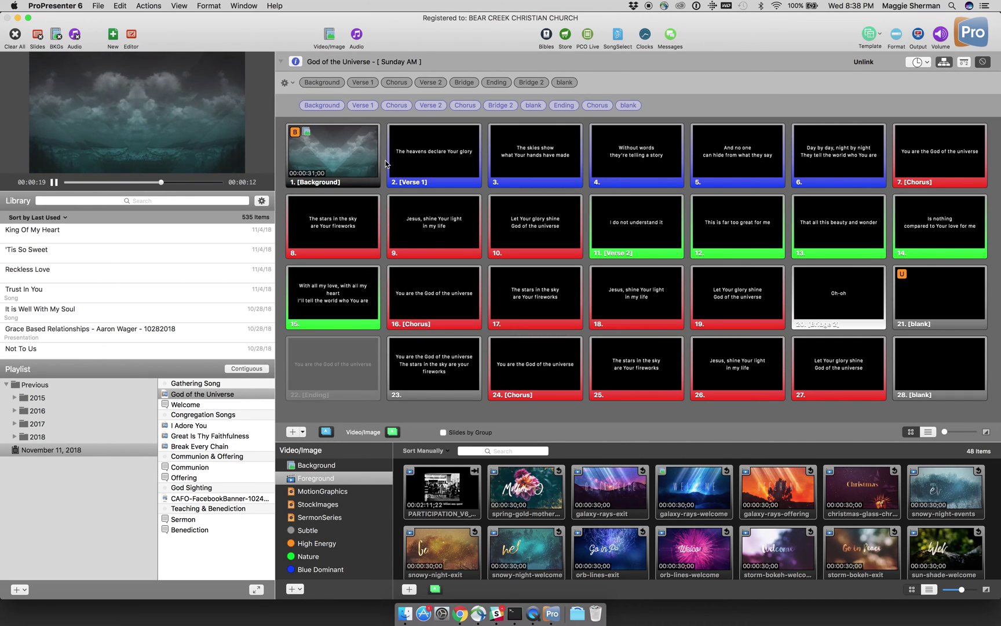
{"action": "mouse_move", "coordinate": [430, 108]}
{"action": "mouse_move", "coordinate": [527, 111]}
{"action": "mouse_move", "coordinate": [592, 108]}
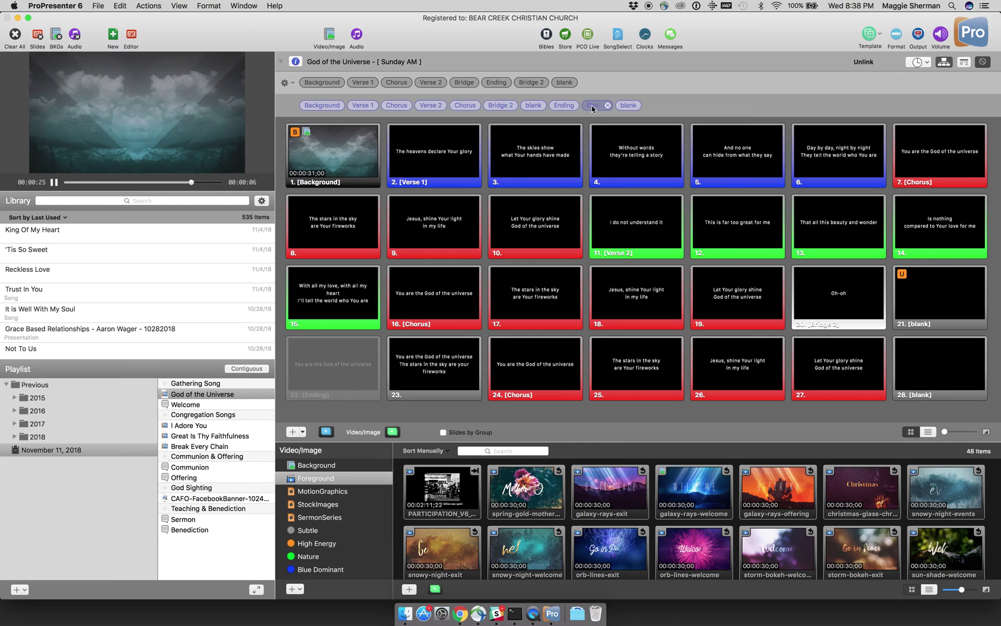
{"action": "mouse_move", "coordinate": [623, 107]}
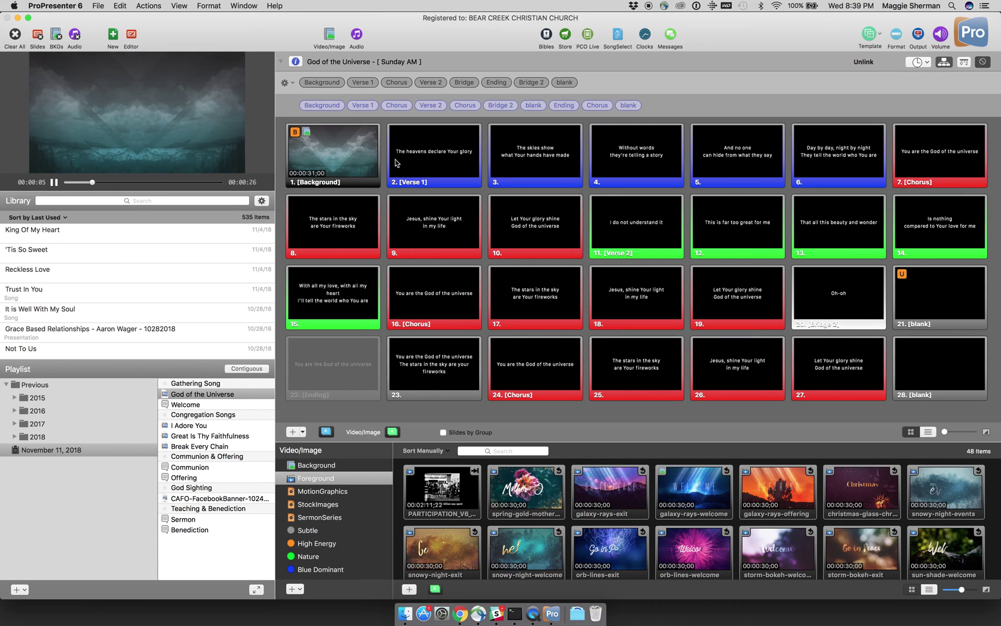
{"action": "mouse_move", "coordinate": [339, 111]}
{"action": "left_click", "coordinate": [285, 82]}
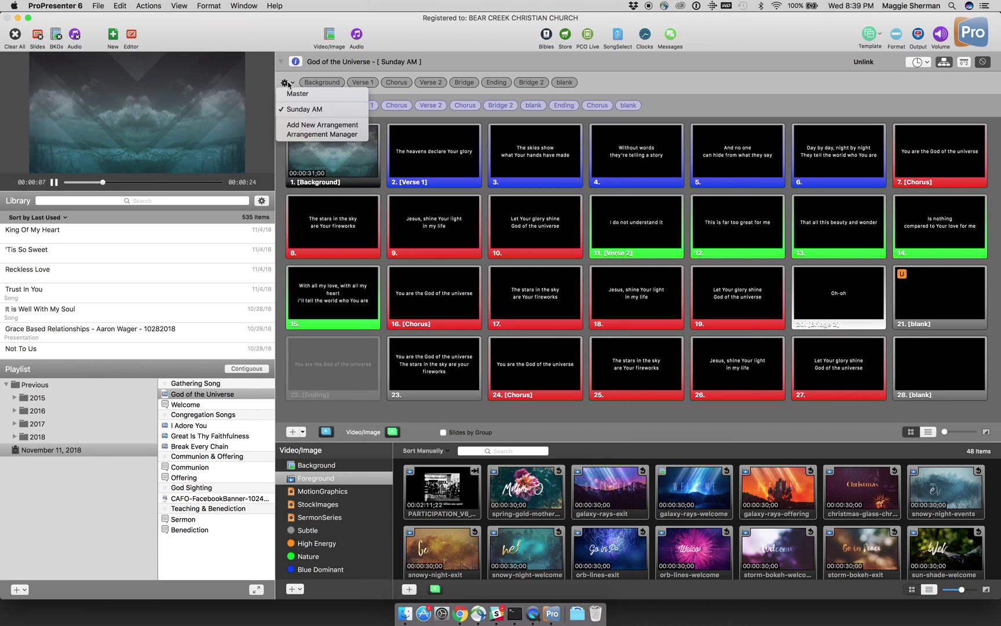
{"action": "left_click", "coordinate": [298, 112]}
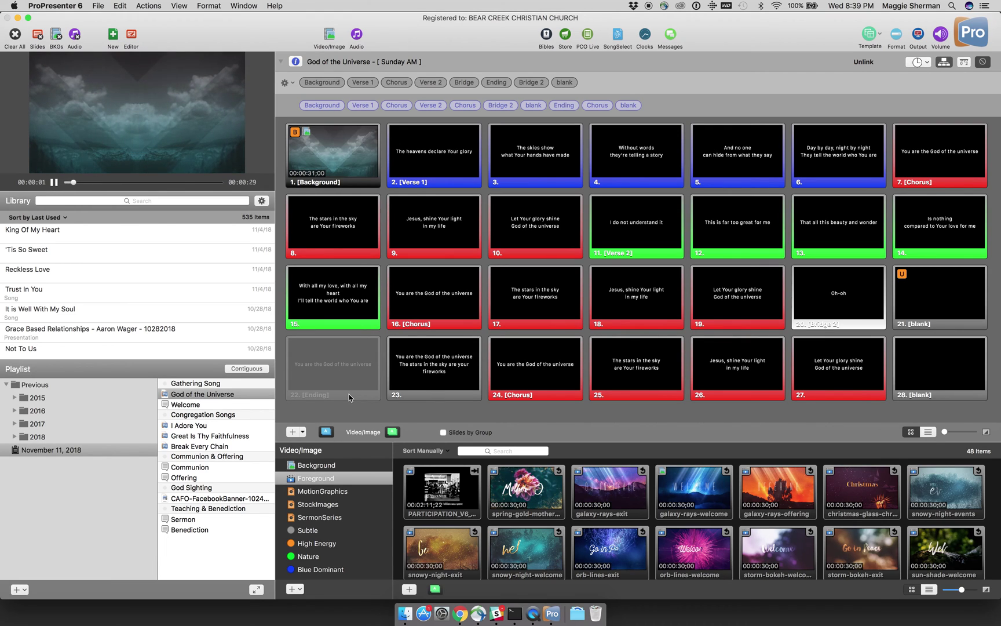
Step: Re-enable Ending slide 22 and place the Ending group back after blank in the arrangement
{"action": "right_click", "coordinate": [350, 398]}
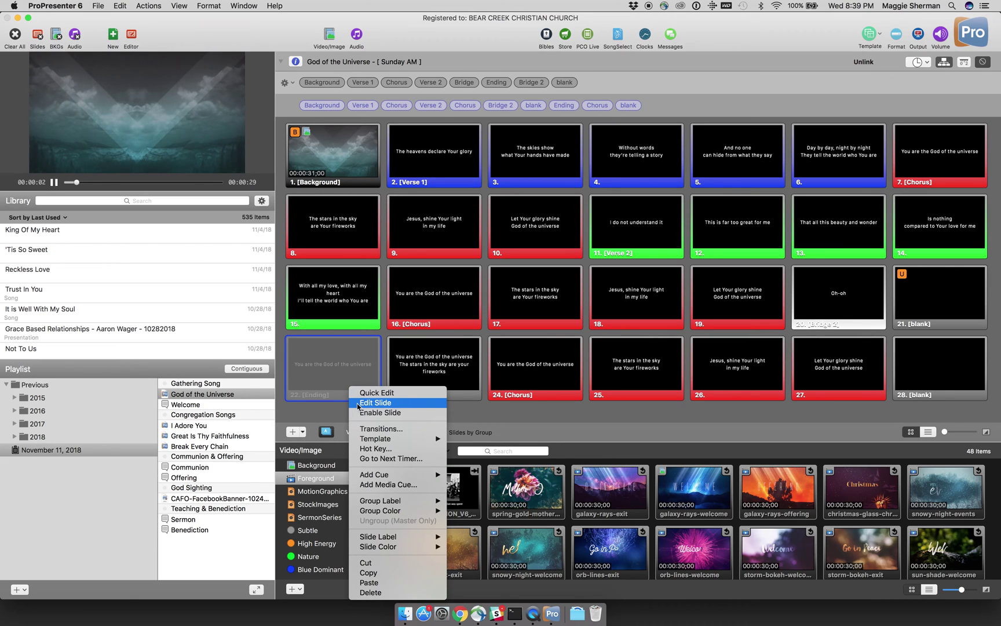
{"action": "left_click", "coordinate": [360, 412]}
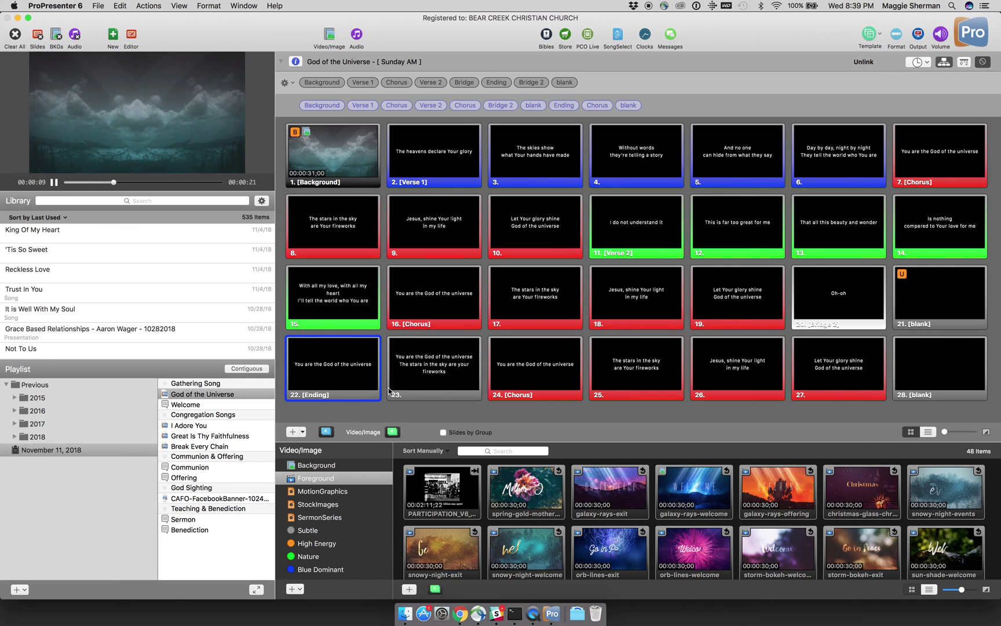
{"action": "mouse_move", "coordinate": [553, 112]}
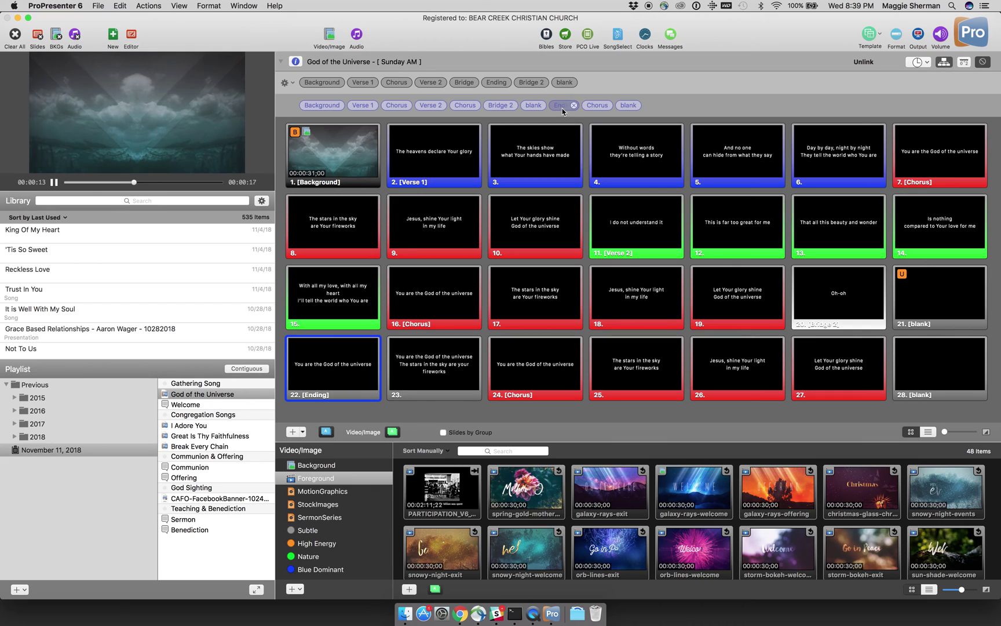
{"action": "left_click", "coordinate": [572, 105]}
{"action": "left_click_drag", "start_coordinate": [490, 83], "coordinate": [556, 105]}
Step: Restart the background video slide live and advance to the Verse 1 lyric
{"action": "left_click", "coordinate": [387, 410]}
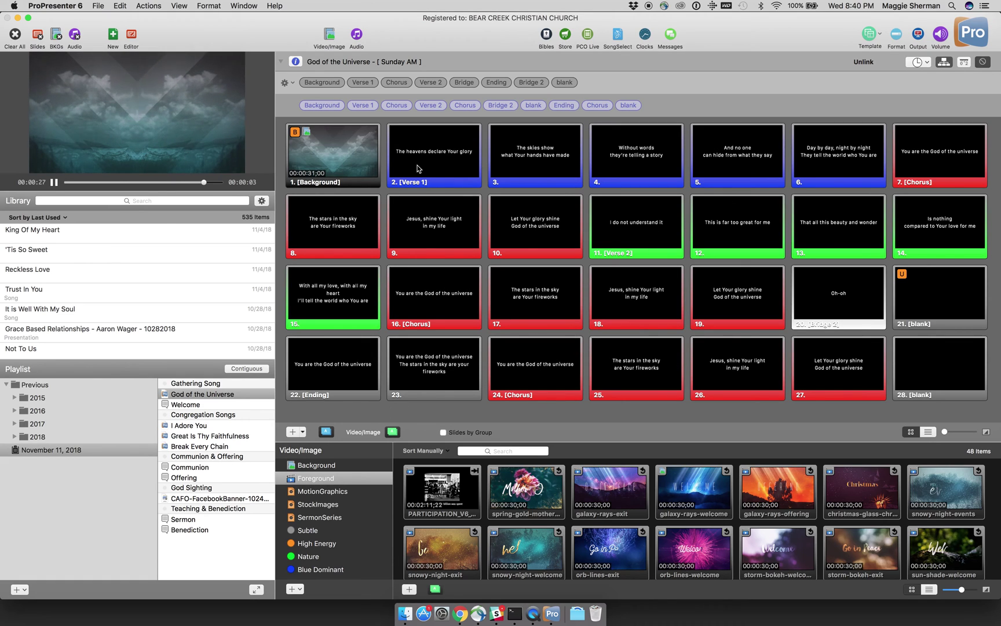
{"action": "left_click", "coordinate": [349, 157]}
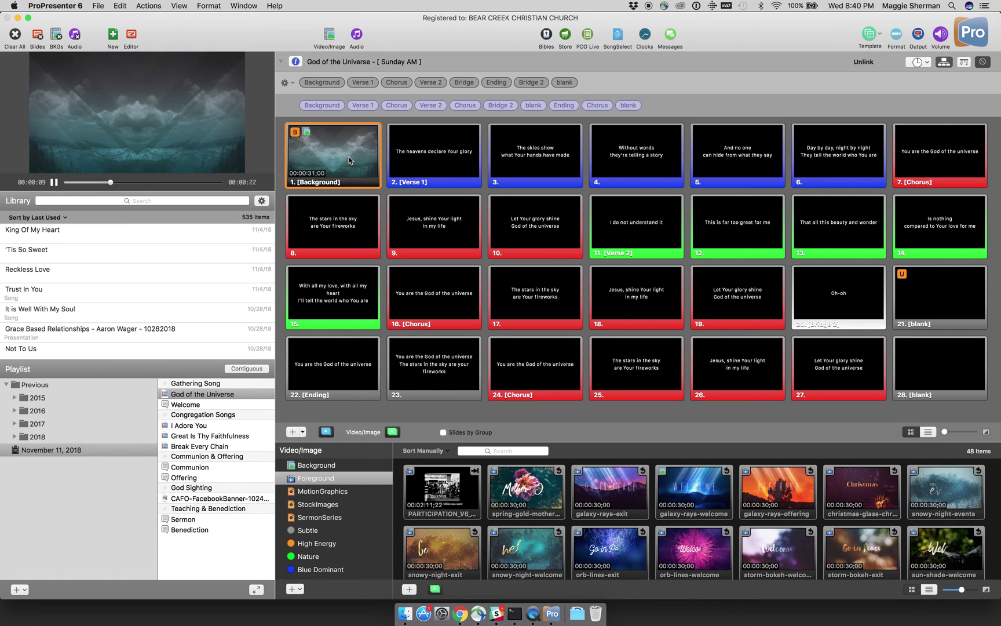
{"action": "key", "text": "Right"}
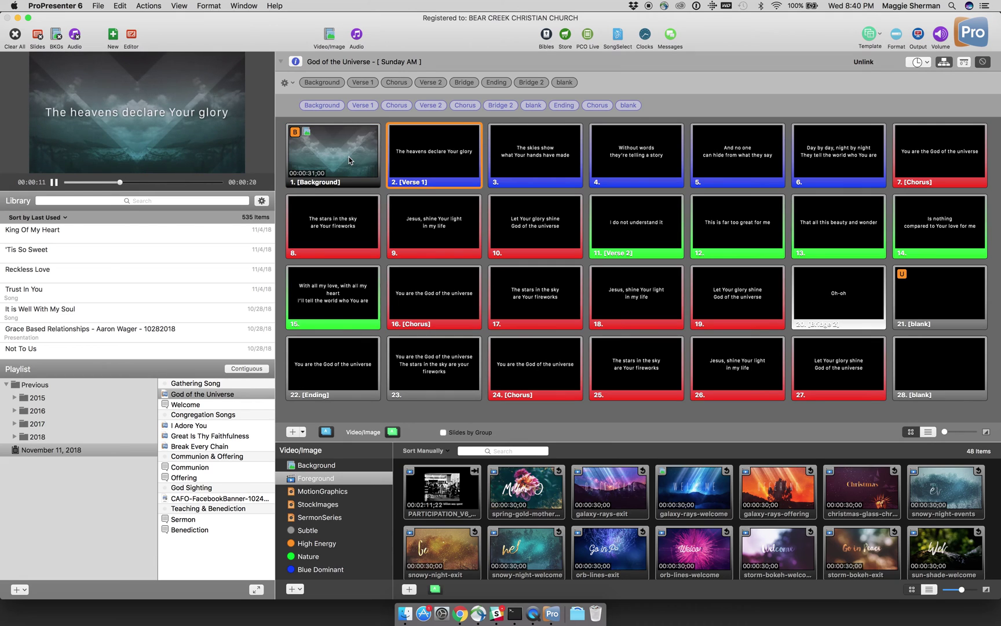
Step: Step through God of the Universe to blank slide 28, then move to I Adore You
{"action": "key", "text": "Right"}
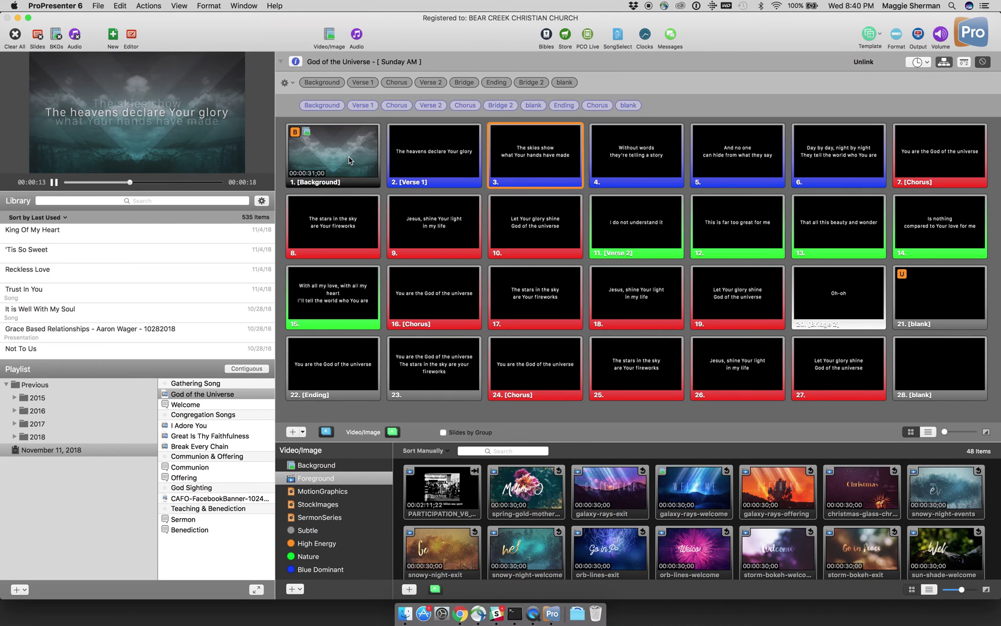
{"action": "key", "text": "Down"}
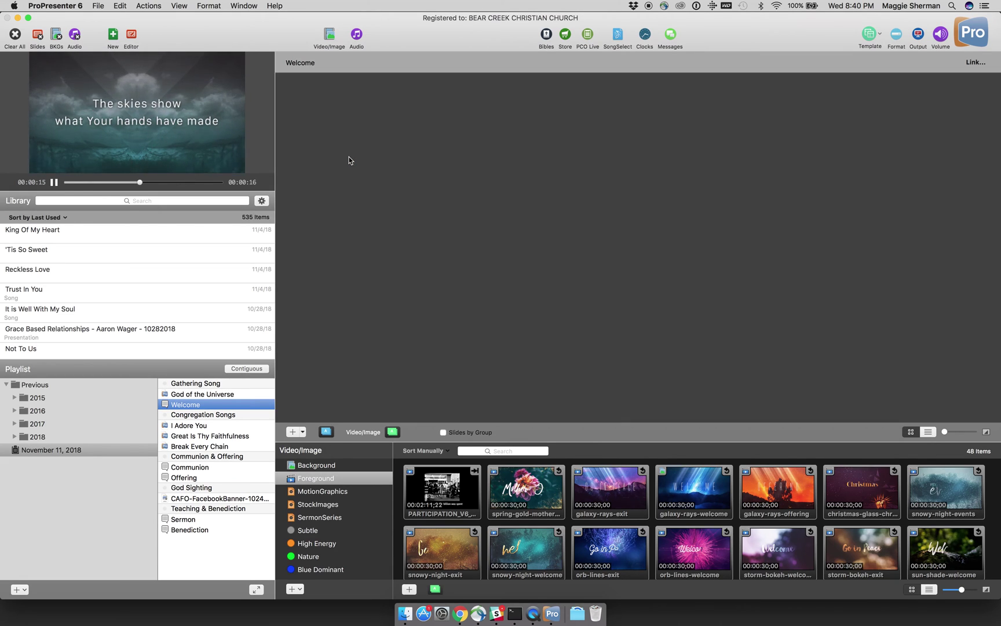
{"action": "key", "text": "Down"}
{"action": "key", "text": "Down"}
{"action": "key", "text": "Down"}
{"action": "key", "text": "Down"}
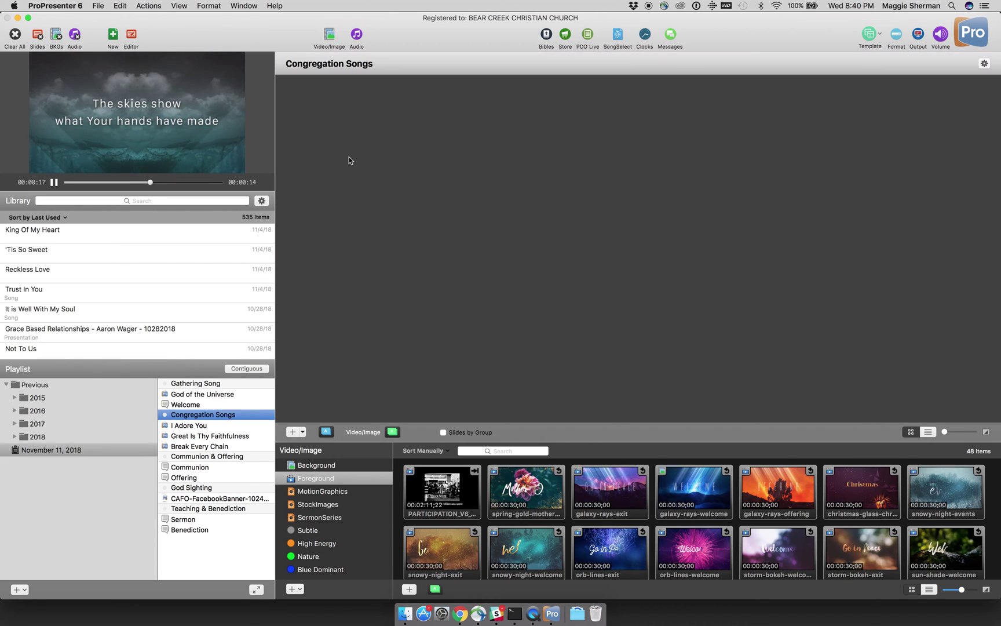
{"action": "key", "text": "Up"}
{"action": "key", "text": "Up"}
{"action": "key", "text": "Up"}
{"action": "key", "text": "Up"}
{"action": "key", "text": "Up"}
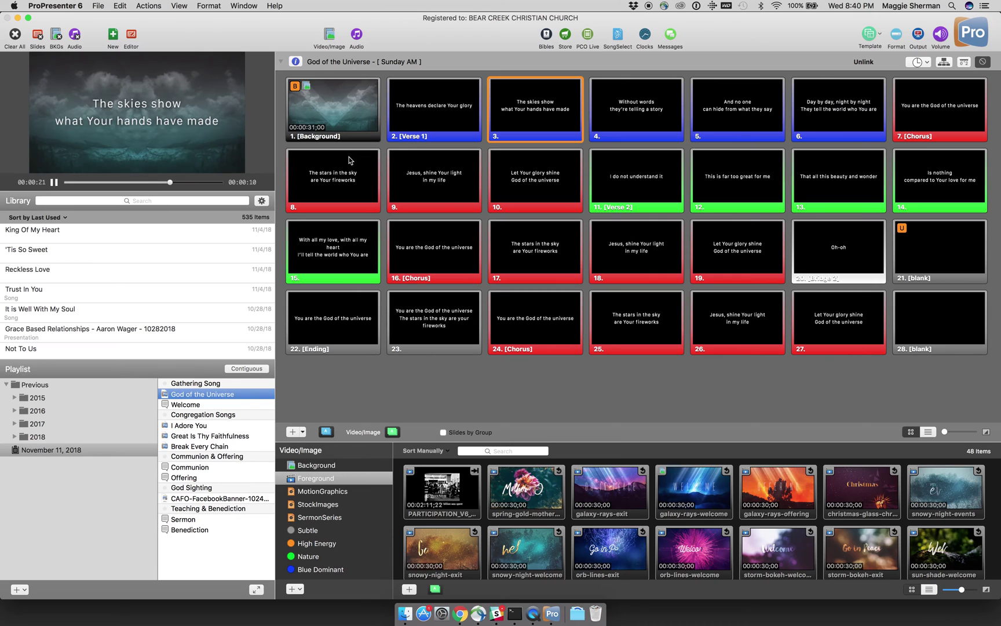
{"action": "key", "text": "Right"}
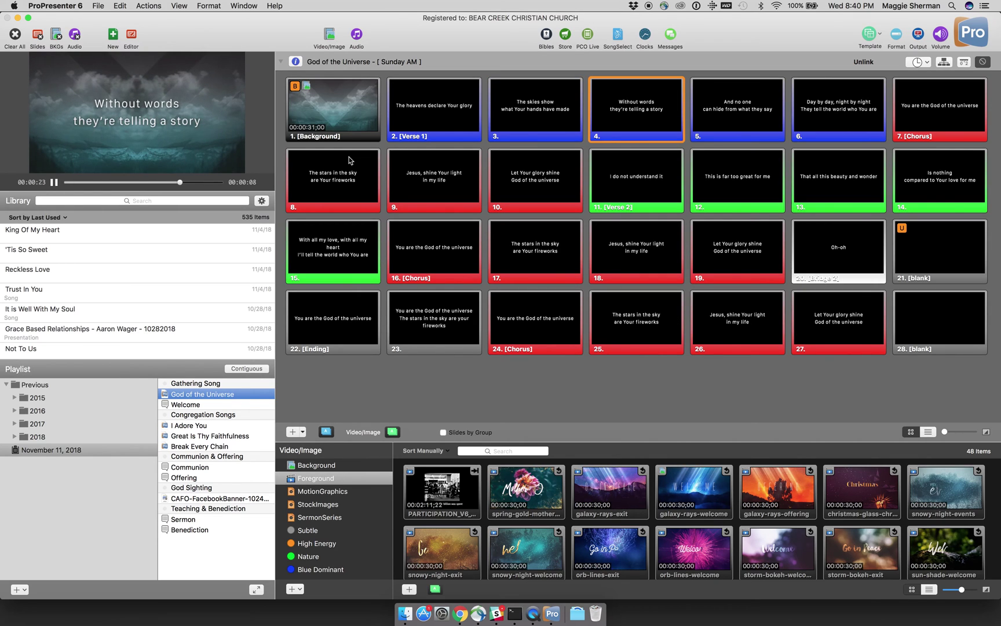
{"action": "key", "text": "Right"}
{"action": "key", "text": "Right"}
{"action": "key", "text": "Right"}
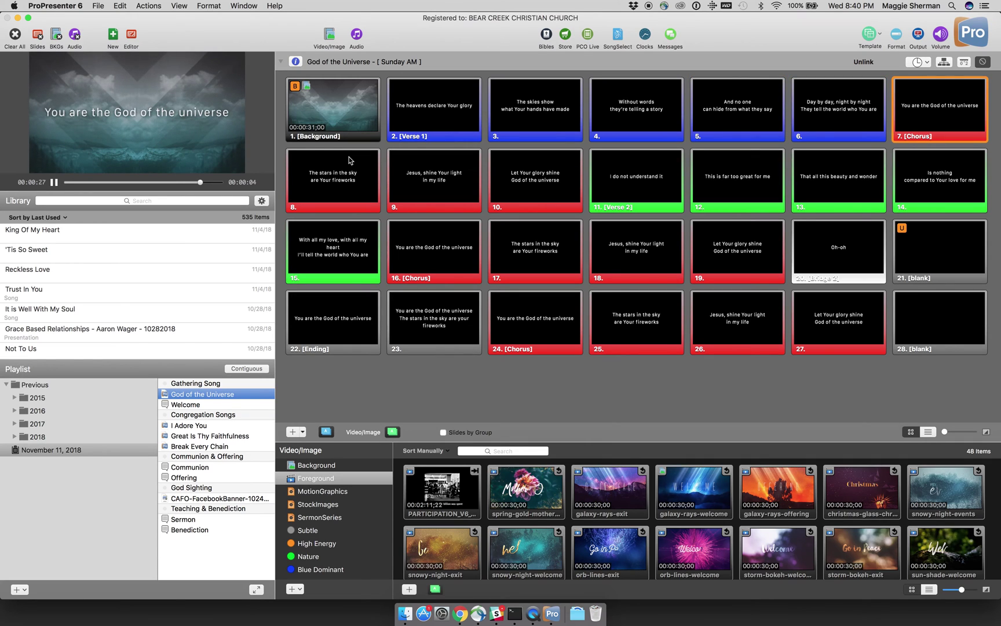
{"action": "key", "text": "Right"}
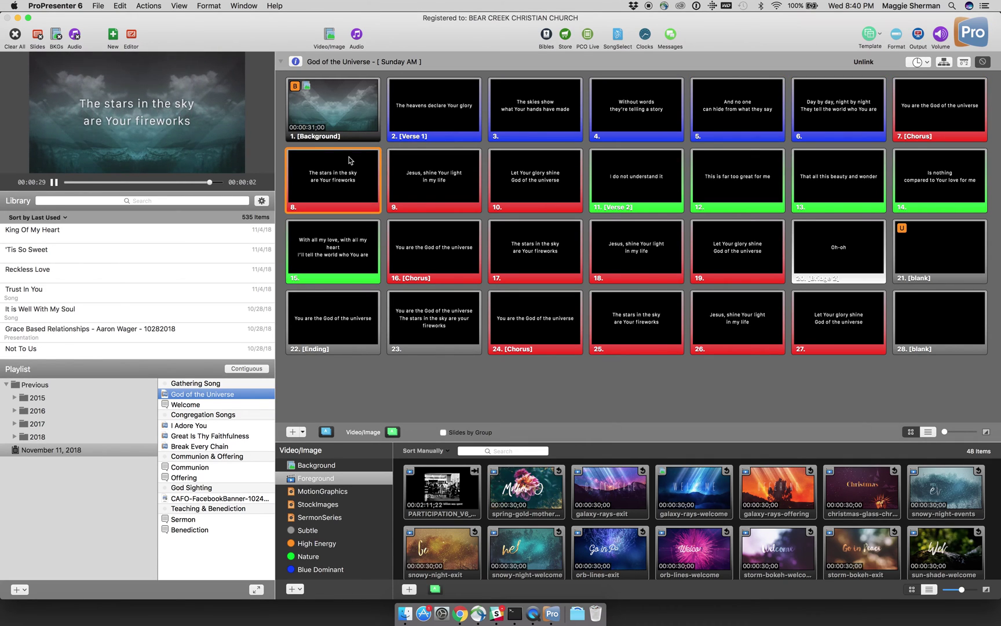
{"action": "key", "text": "Right"}
{"action": "key", "text": "Right"}
{"action": "key", "text": "Right"}
{"action": "key", "text": "Right"}
{"action": "key", "text": "Right"}
{"action": "key", "text": "Right"}
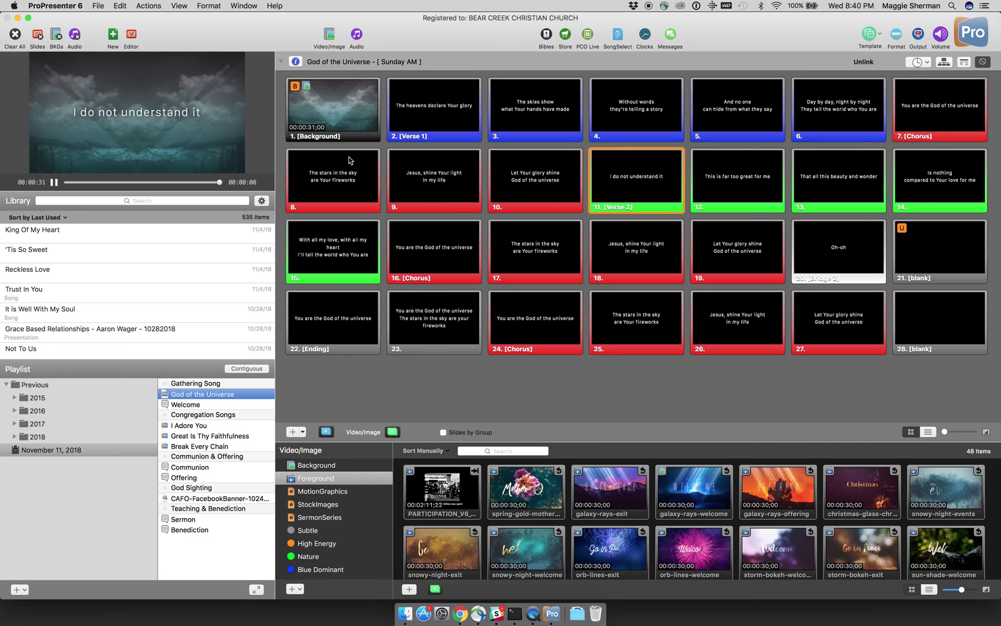
{"action": "key", "text": "Right"}
{"action": "key", "text": "Right"}
{"action": "key", "text": "Right"}
{"action": "key", "text": "Right"}
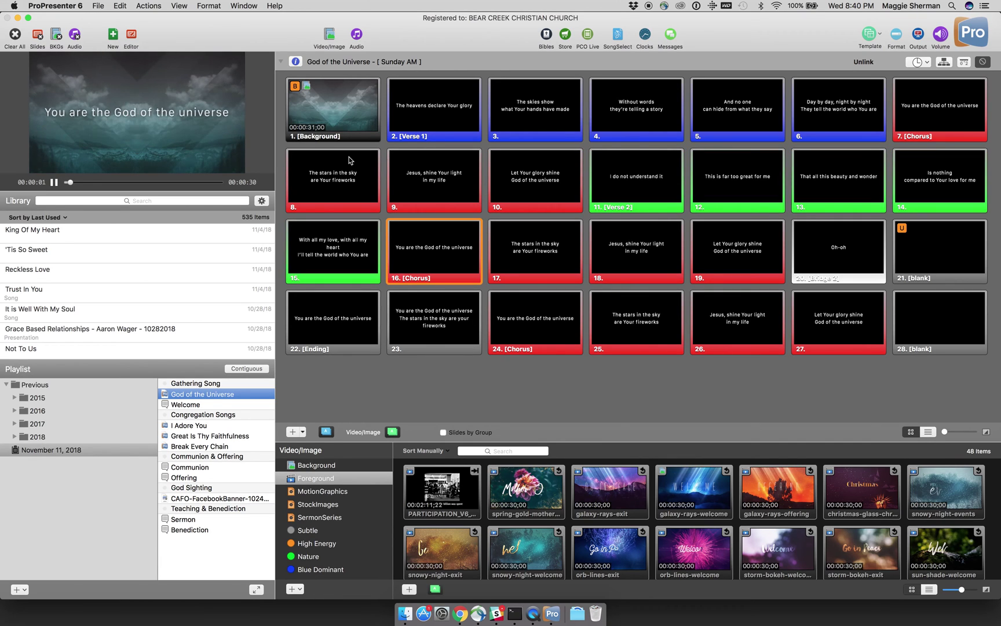
{"action": "key", "text": "Right"}
{"action": "key", "text": "Right"}
{"action": "key", "text": "Right"}
{"action": "key", "text": "Right"}
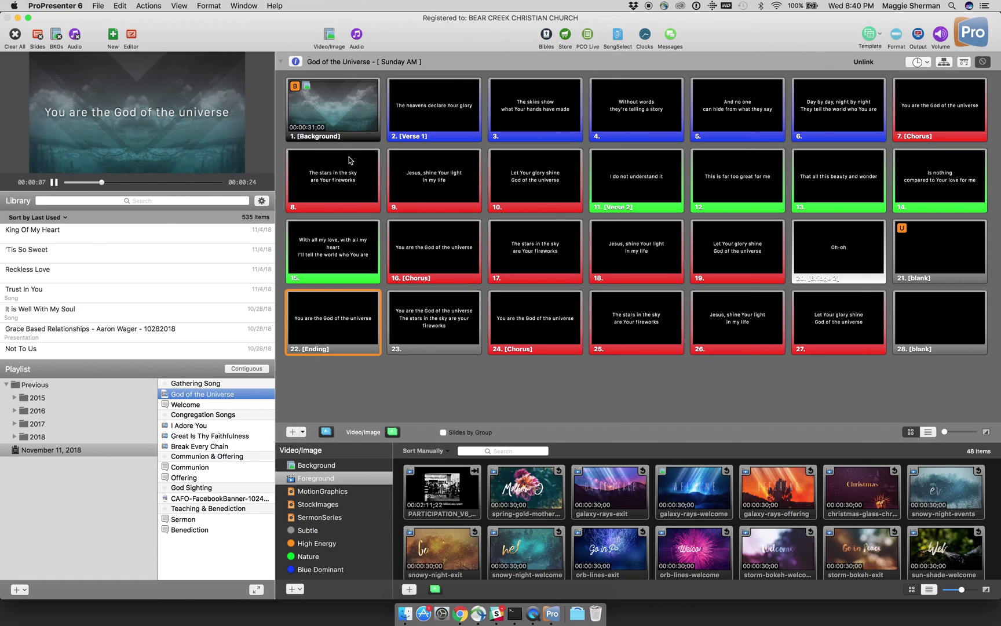
{"action": "key", "text": "Left"}
{"action": "key", "text": "Right"}
{"action": "key", "text": "Right"}
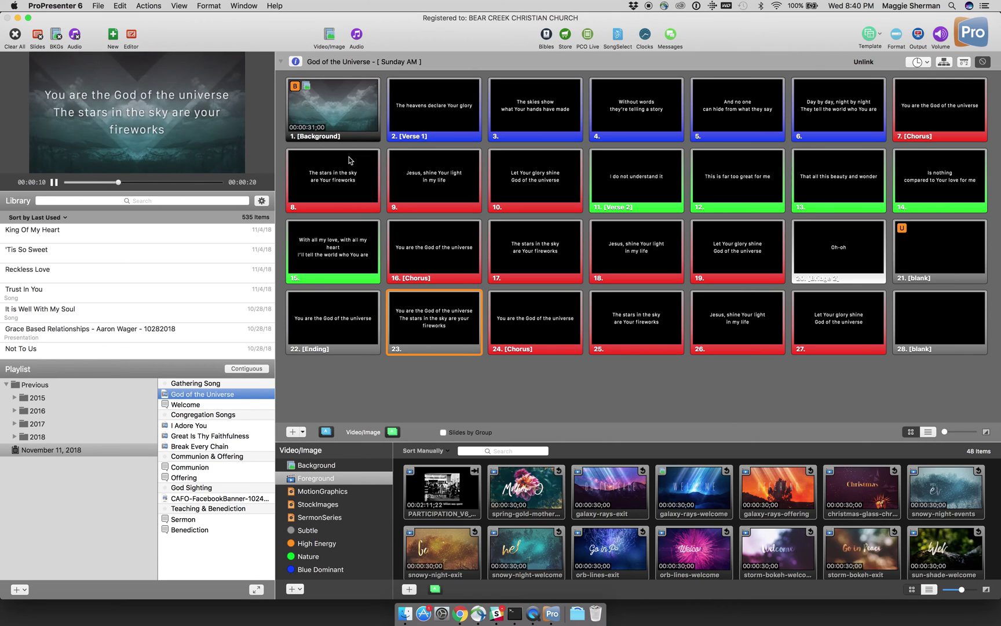
{"action": "key", "text": "Right"}
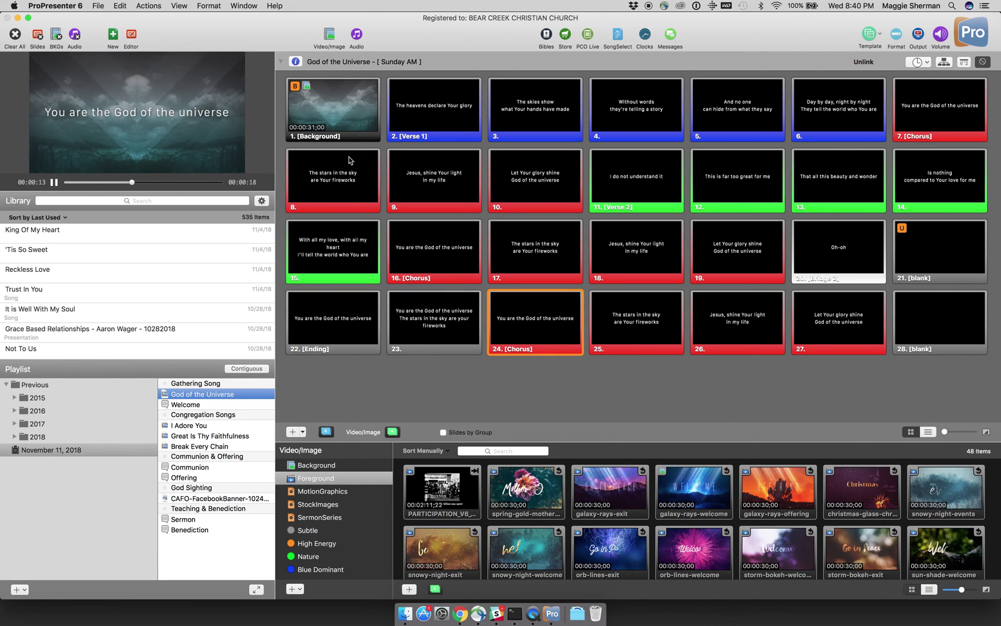
{"action": "key", "text": "Right"}
{"action": "key", "text": "Right"}
{"action": "key", "text": "Right"}
{"action": "key", "text": "Right"}
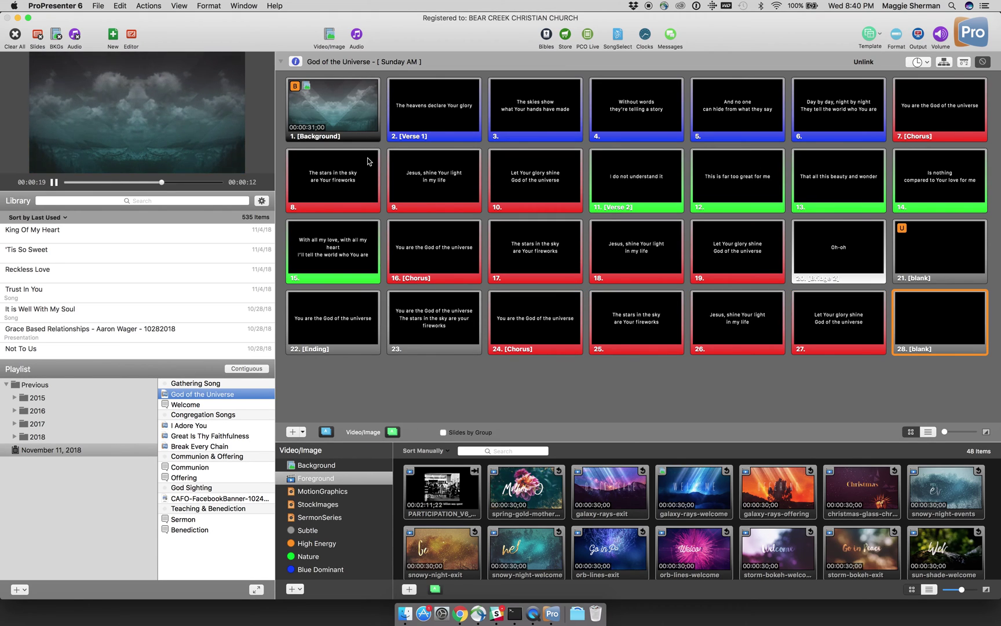
{"action": "key", "text": "Down"}
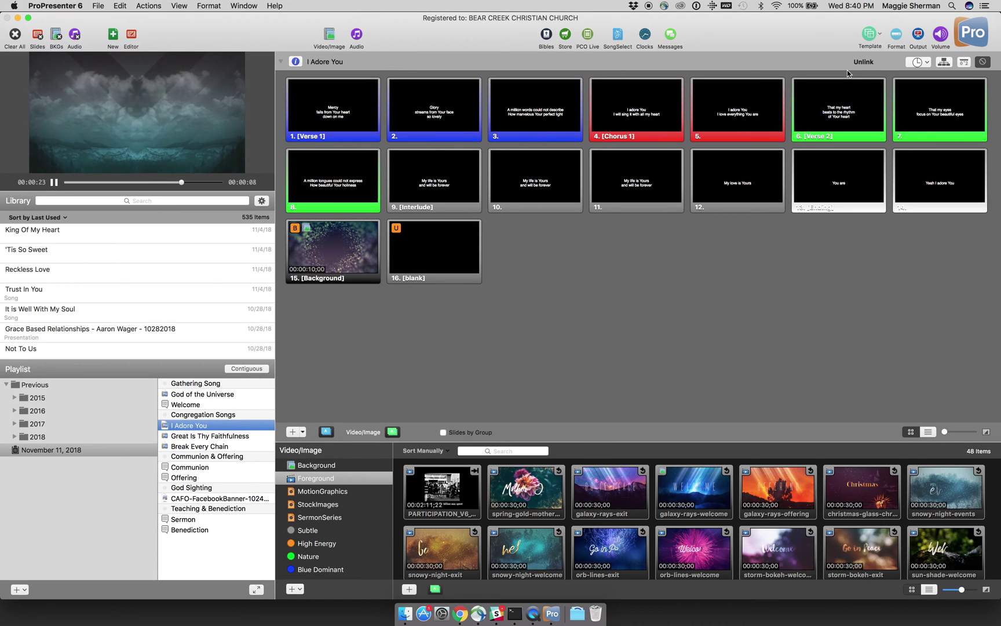
Step: Switch I Adore You to its Sunday AM arrangement
{"action": "left_click", "coordinate": [943, 62]}
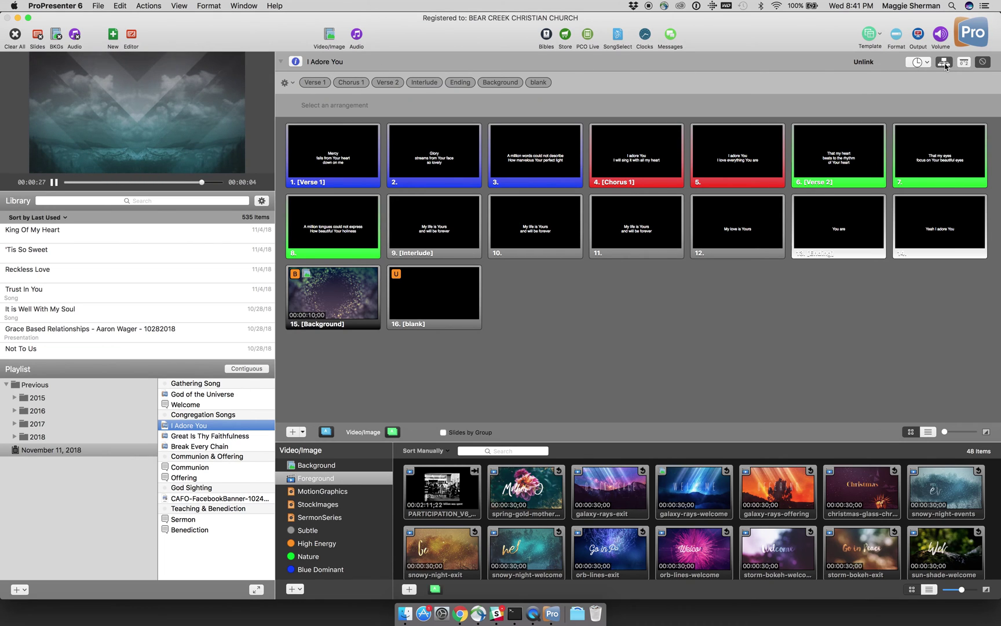
{"action": "left_click", "coordinate": [292, 85]}
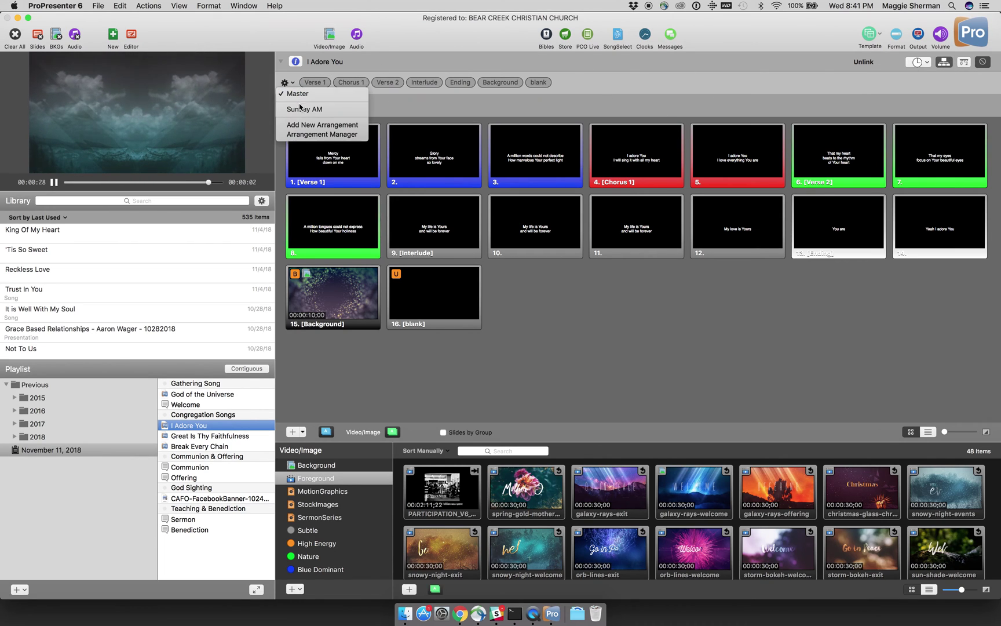
{"action": "left_click", "coordinate": [302, 106]}
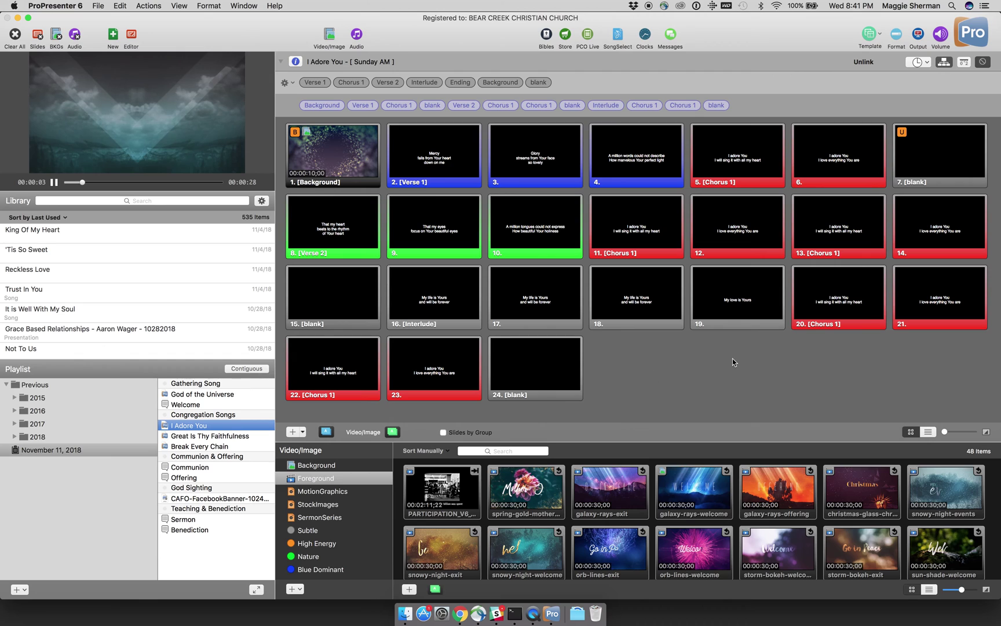
Step: Command-select all 24 slides except blank slide 7
{"action": "left_click", "coordinate": [931, 292]}
{"action": "left_click", "coordinate": [918, 202], "text": "super"}
{"action": "left_click", "coordinate": [878, 154], "text": "super"}
{"action": "left_click", "coordinate": [836, 232], "text": "super"}
{"action": "left_click", "coordinate": [826, 309], "text": "super"}
{"action": "left_click", "coordinate": [737, 301], "text": "super"}
{"action": "left_click", "coordinate": [739, 219], "text": "super"}
{"action": "left_click", "coordinate": [734, 188], "text": "super"}
{"action": "left_click", "coordinate": [666, 183], "text": "super"}
{"action": "left_click", "coordinate": [651, 214], "text": "super"}
{"action": "left_click", "coordinate": [652, 318], "text": "super"}
{"action": "left_click", "coordinate": [567, 376], "text": "super"}
{"action": "left_click", "coordinate": [552, 303], "text": "super"}
{"action": "left_click", "coordinate": [533, 239], "text": "super"}
{"action": "left_click", "coordinate": [517, 179], "text": "super"}
{"action": "left_click", "coordinate": [466, 168], "text": "super"}
{"action": "left_click", "coordinate": [446, 222], "text": "super"}
{"action": "left_click", "coordinate": [432, 290], "text": "super"}
{"action": "left_click", "coordinate": [429, 361], "text": "super"}
{"action": "left_click", "coordinate": [354, 340], "text": "super"}
{"action": "left_click", "coordinate": [351, 293], "text": "super"}
{"action": "left_click", "coordinate": [348, 223], "text": "super"}
{"action": "left_click", "coordinate": [339, 160], "text": "super"}
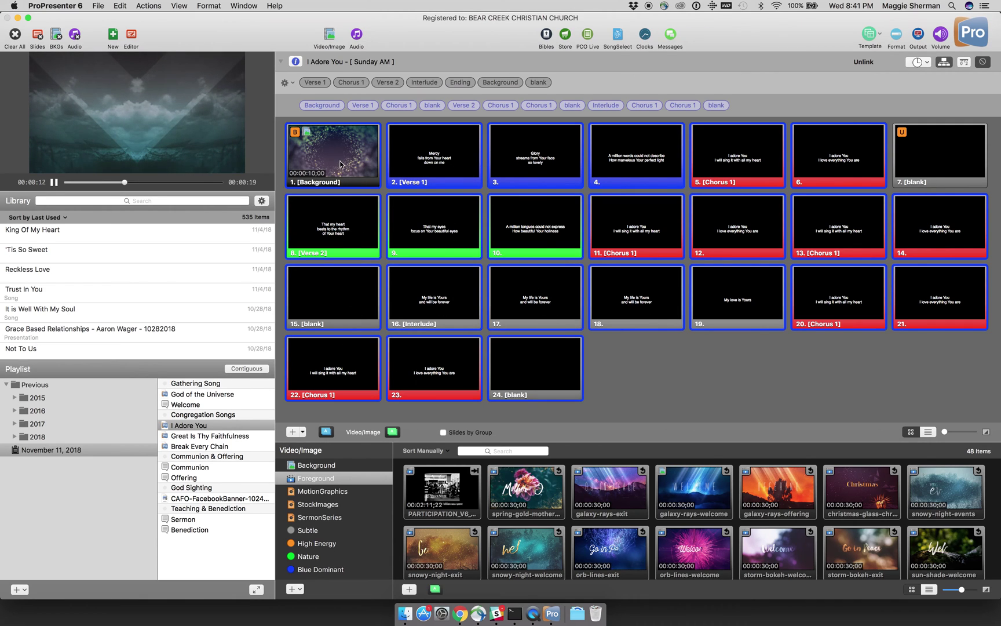
{"action": "right_click", "coordinate": [545, 360]}
{"action": "mouse_move", "coordinate": [607, 408]}
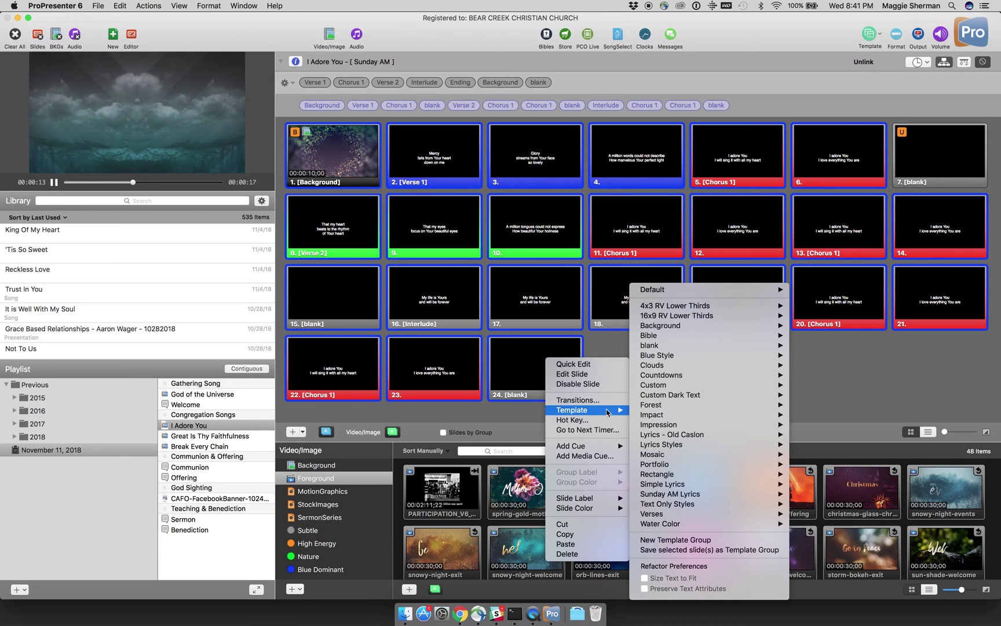
{"action": "mouse_move", "coordinate": [679, 493]}
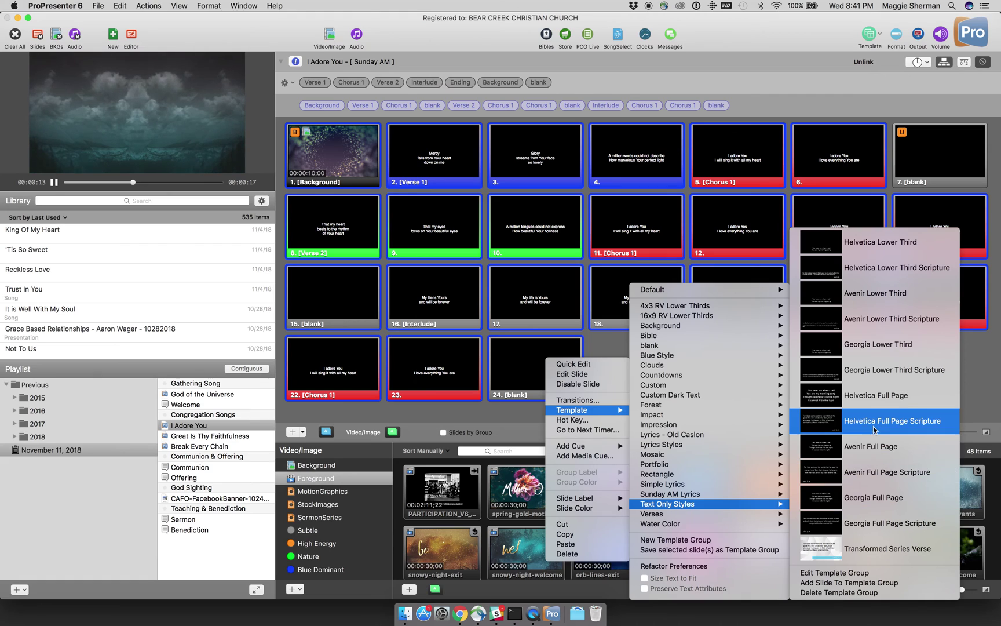
{"action": "left_click", "coordinate": [877, 400]}
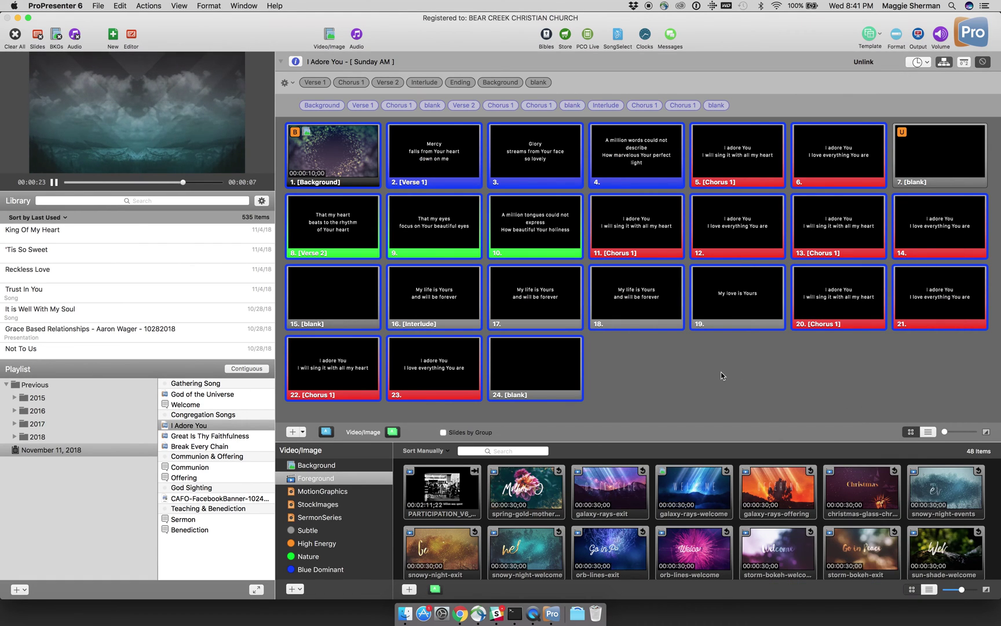
{"action": "left_click", "coordinate": [672, 386]}
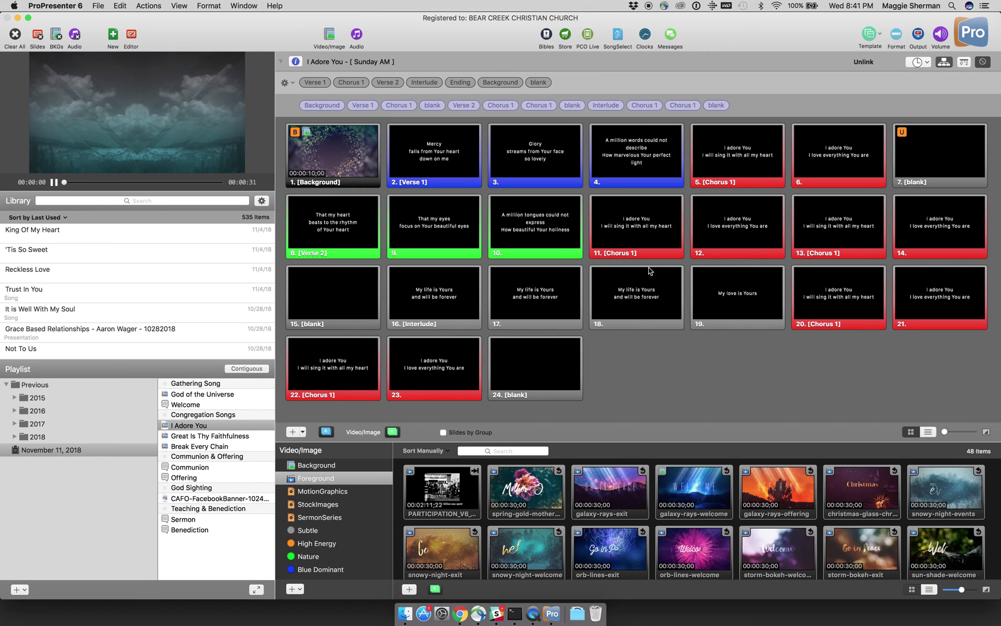
Step: Send slide 4 live to the output
{"action": "right_click", "coordinate": [635, 156]}
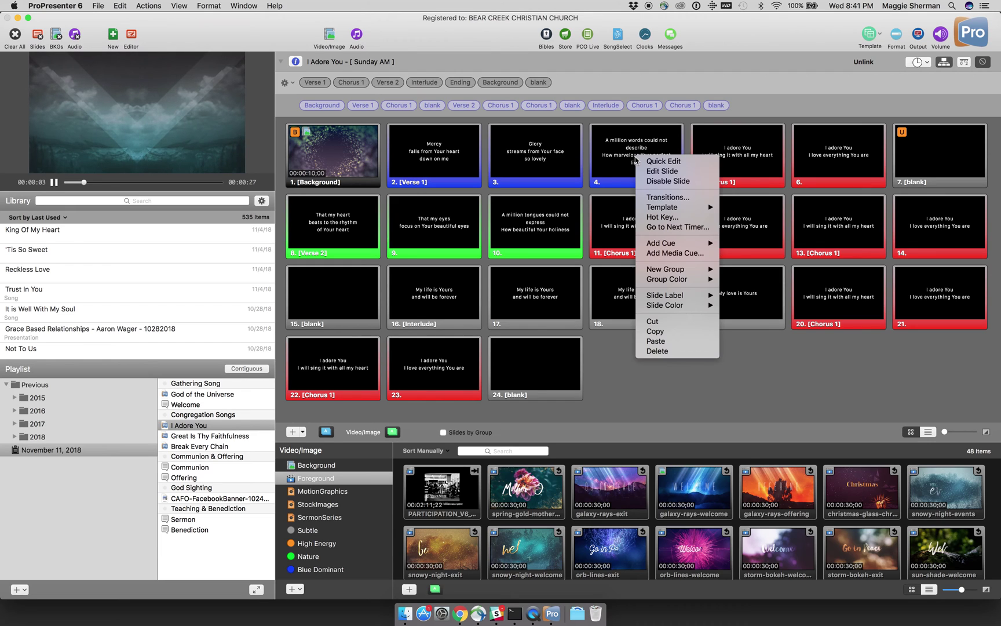
{"action": "left_click", "coordinate": [618, 164]}
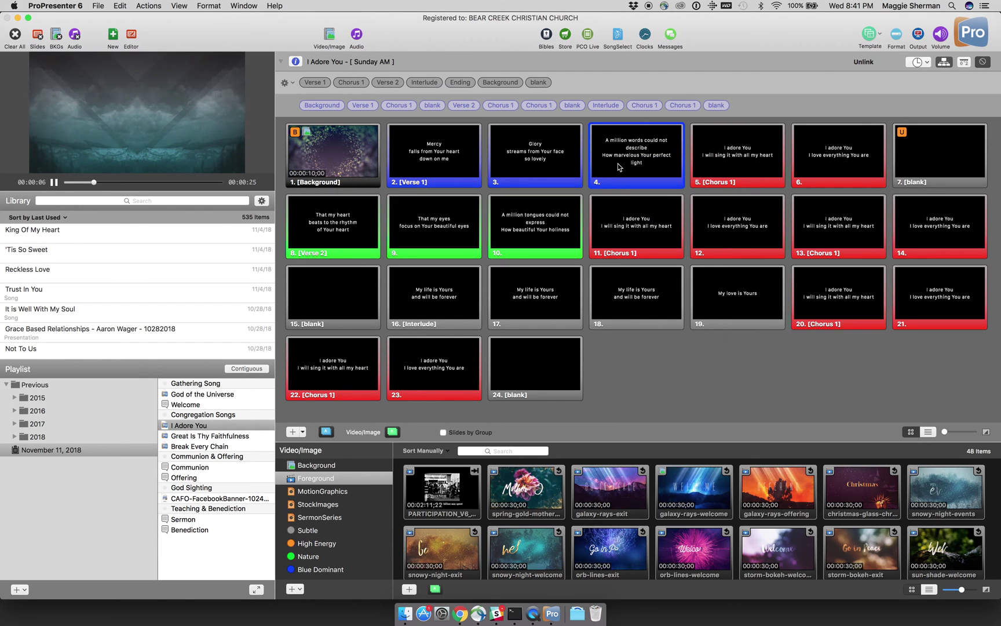
{"action": "left_click", "coordinate": [618, 163]}
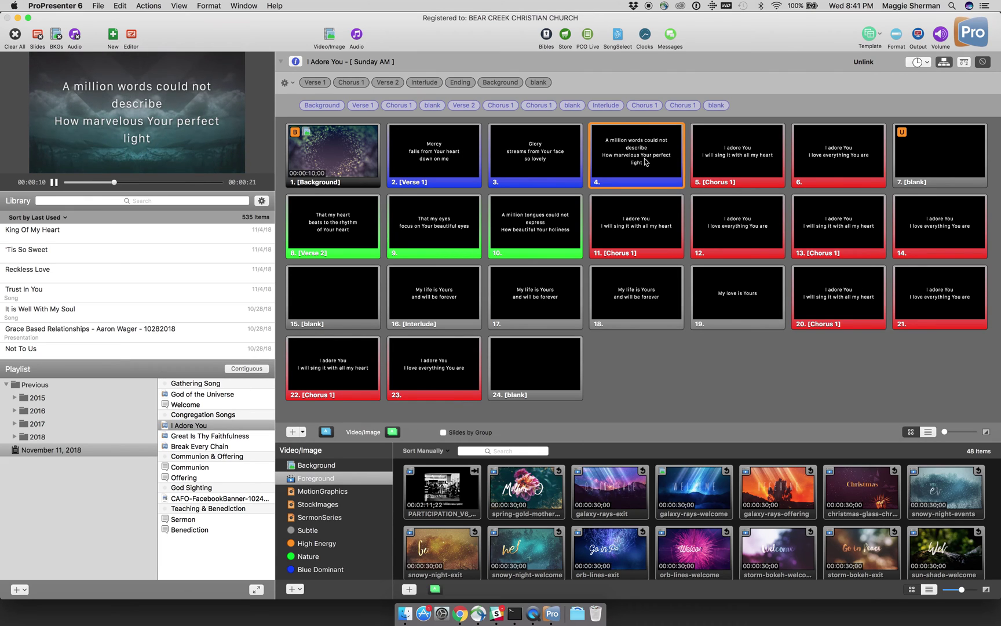
Step: Quick Edit slide 4 to break its lyric lines before 'could' and 'perfect'
{"action": "right_click", "coordinate": [646, 160]}
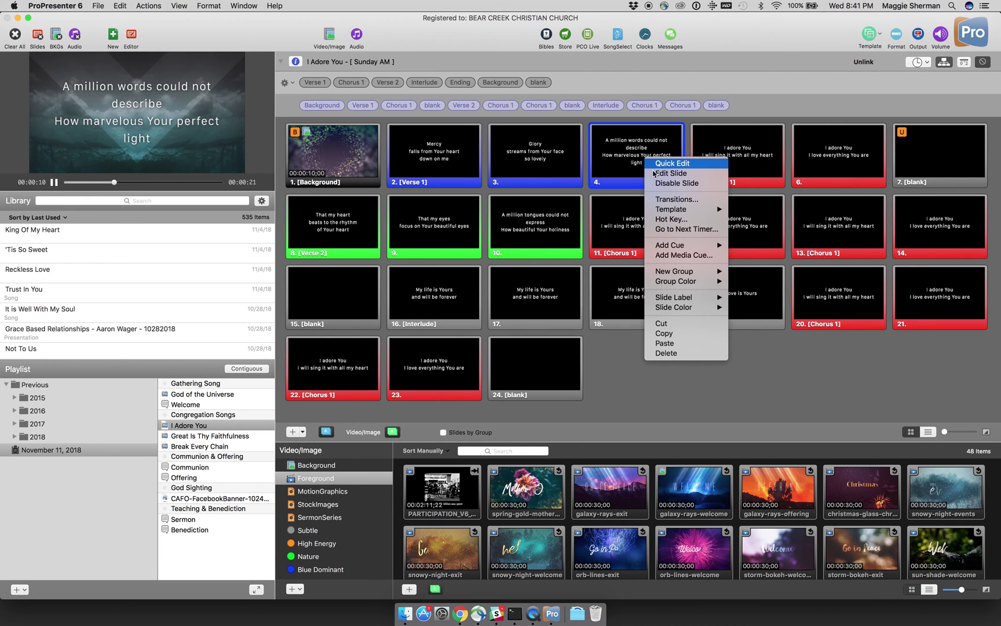
{"action": "left_click", "coordinate": [652, 165]}
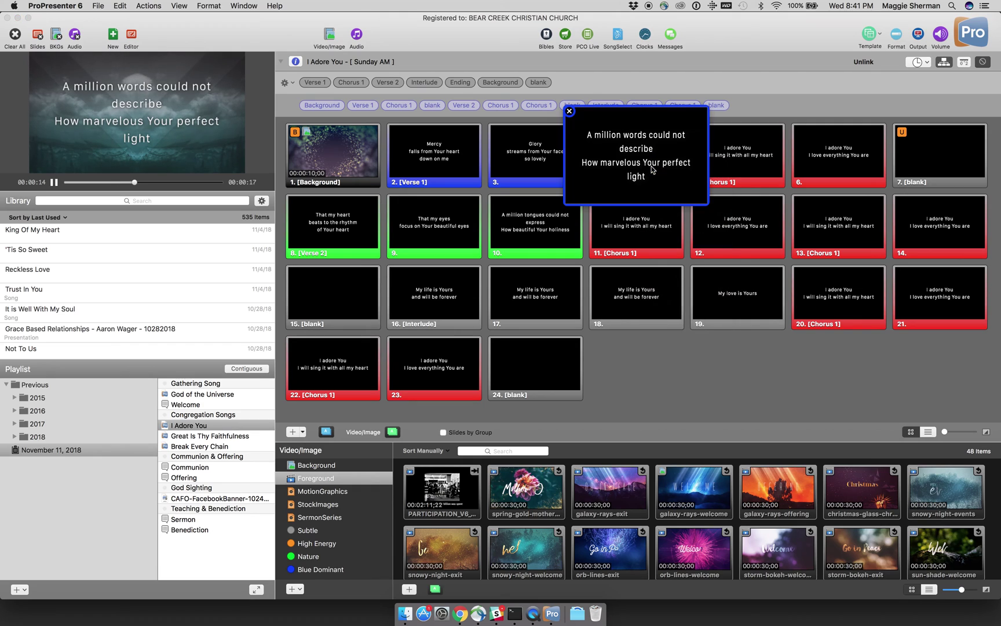
{"action": "left_click", "coordinate": [673, 138]}
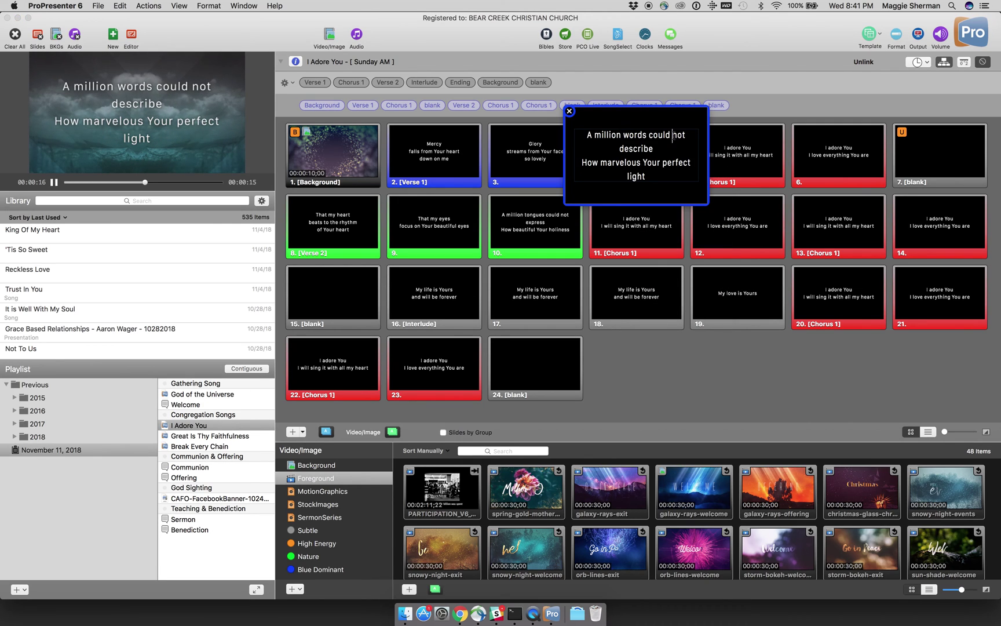
{"action": "left_click", "coordinate": [649, 135]}
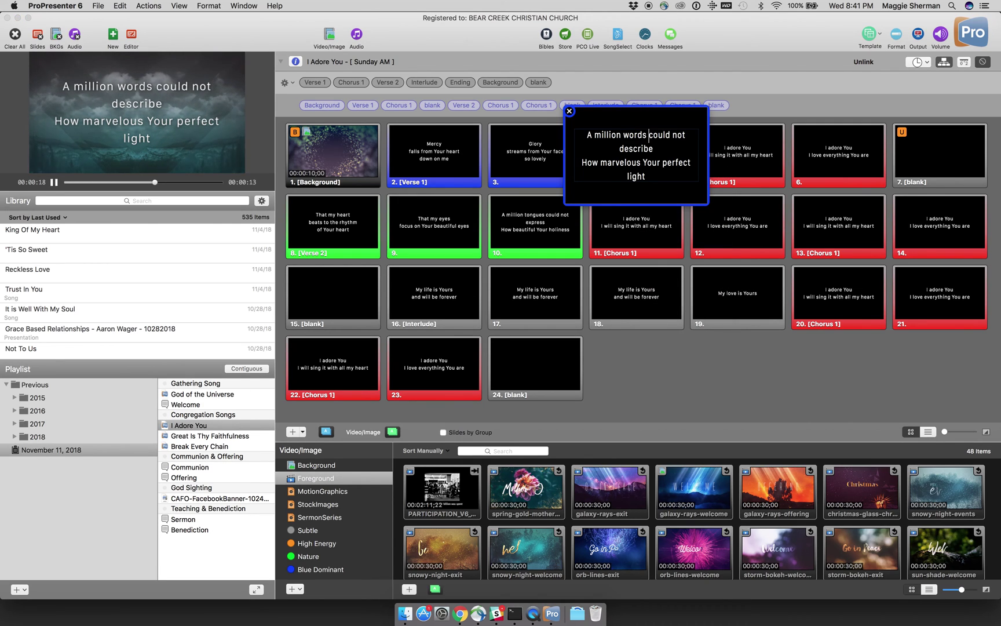
{"action": "key", "text": "Return"}
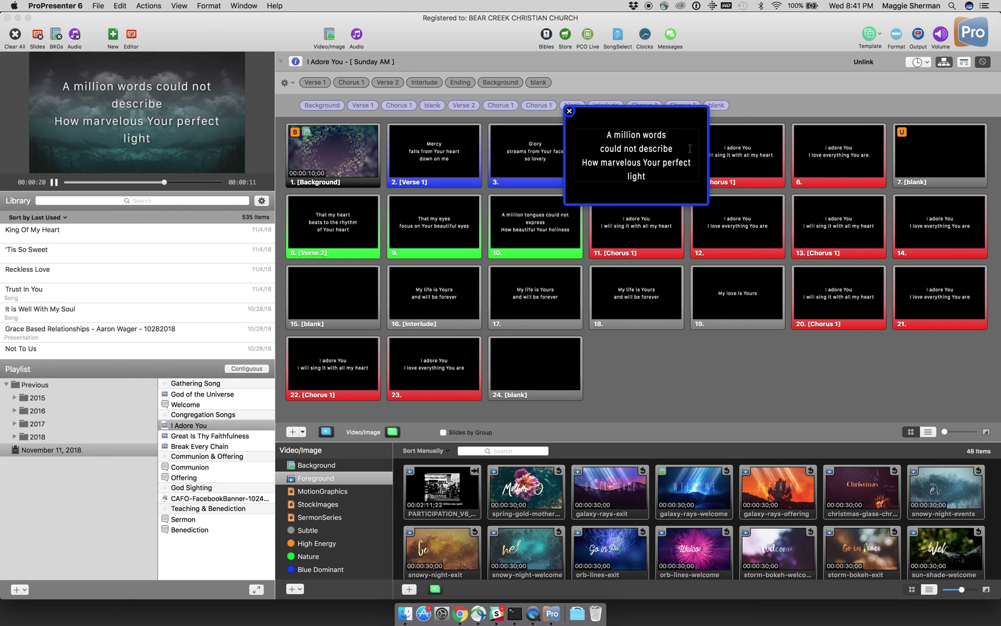
{"action": "left_click", "coordinate": [643, 163]}
{"action": "key", "text": "Right"}
{"action": "key", "text": "Right"}
{"action": "key", "text": "Right"}
{"action": "key", "text": "Right"}
{"action": "key", "text": "Right"}
{"action": "key", "text": "BackSpace"}
{"action": "key", "text": "Return"}
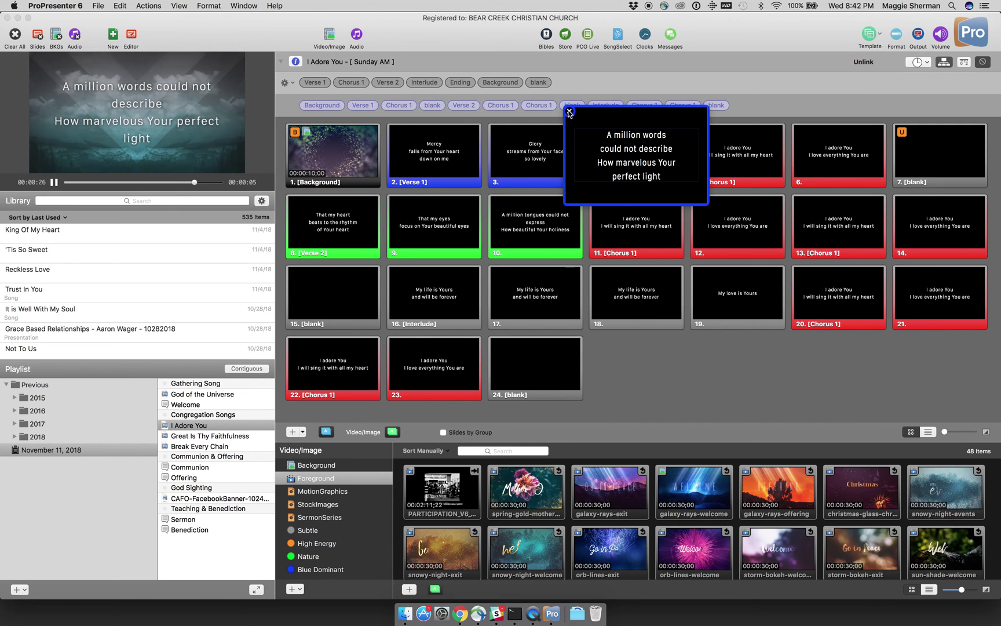
{"action": "left_click", "coordinate": [570, 113]}
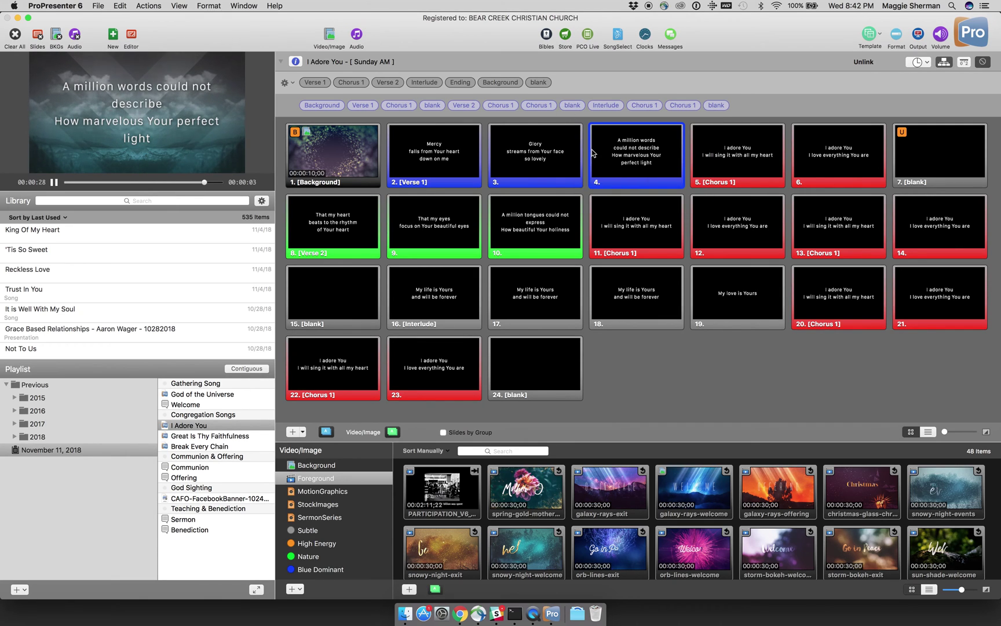
Step: Quick Edit slide 10 to break 'A million tongues' before 'could not express'
{"action": "right_click", "coordinate": [560, 229]}
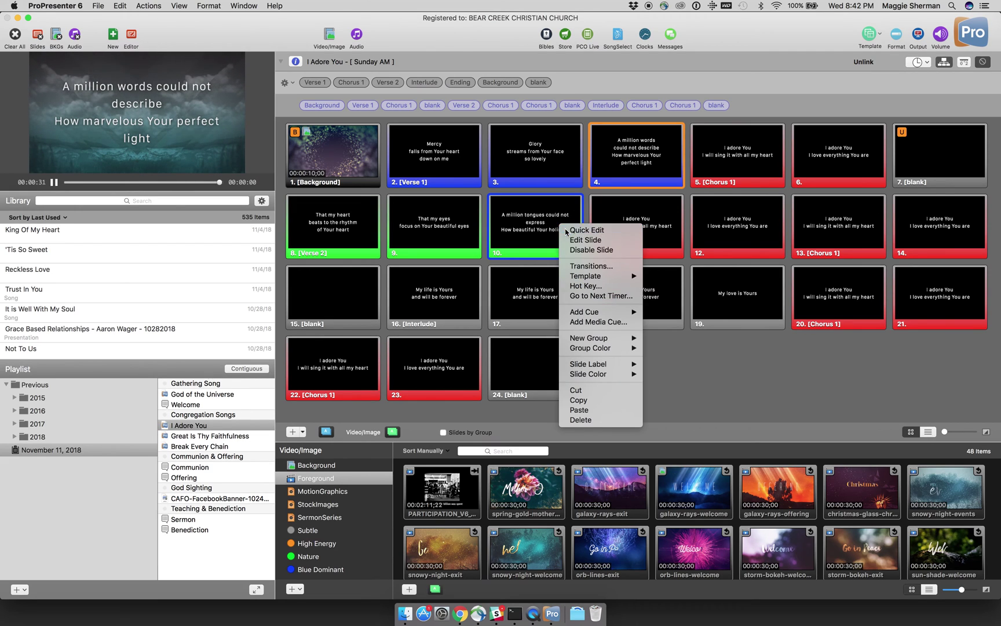
{"action": "left_click", "coordinate": [565, 229]}
{"action": "double_click", "coordinate": [570, 218]}
{"action": "left_click", "coordinate": [576, 217]}
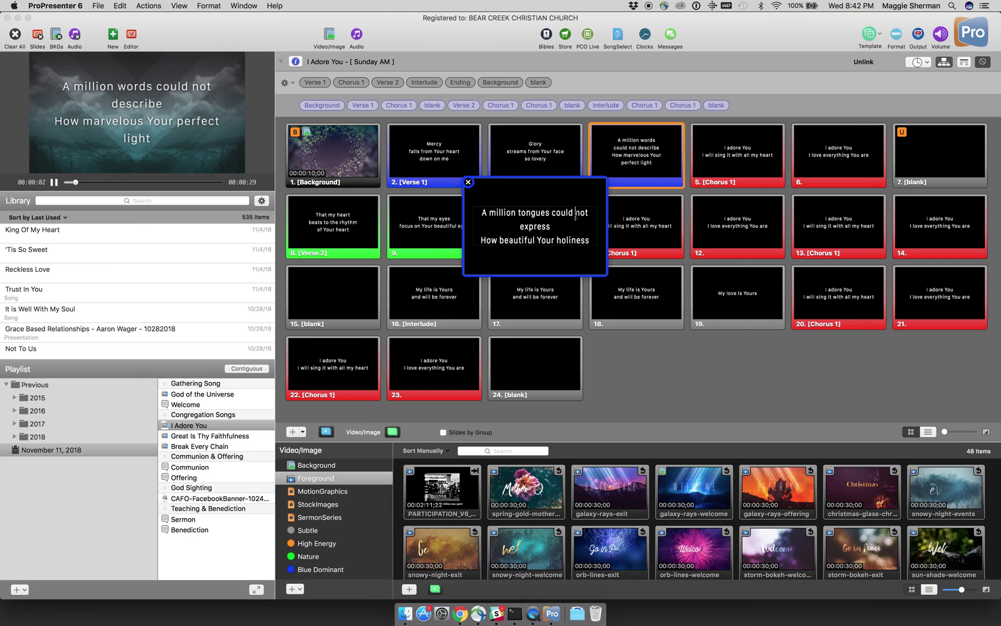
{"action": "left_click", "coordinate": [552, 213]}
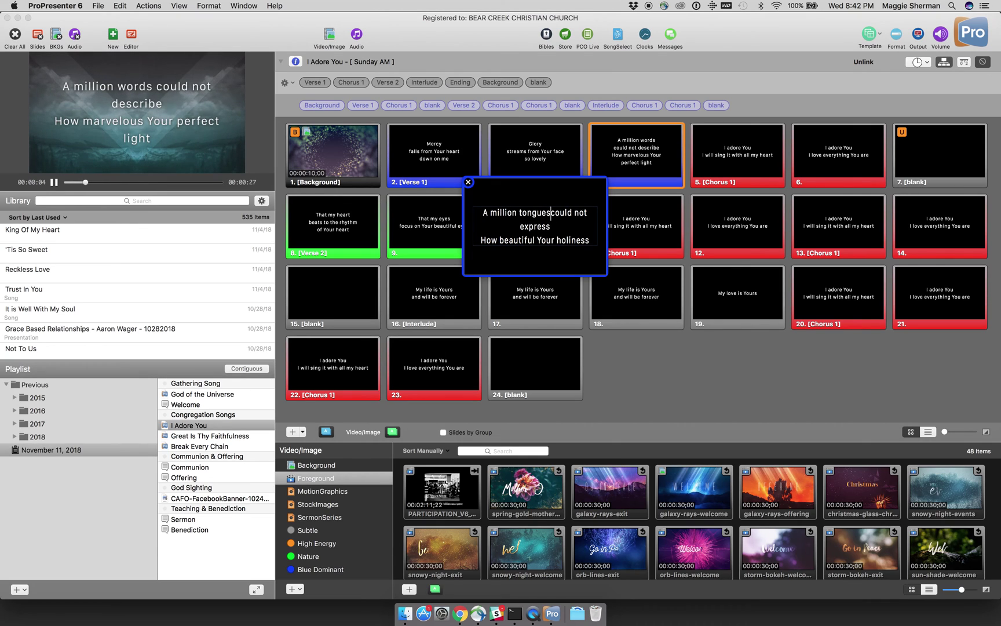
{"action": "key", "text": "Return"}
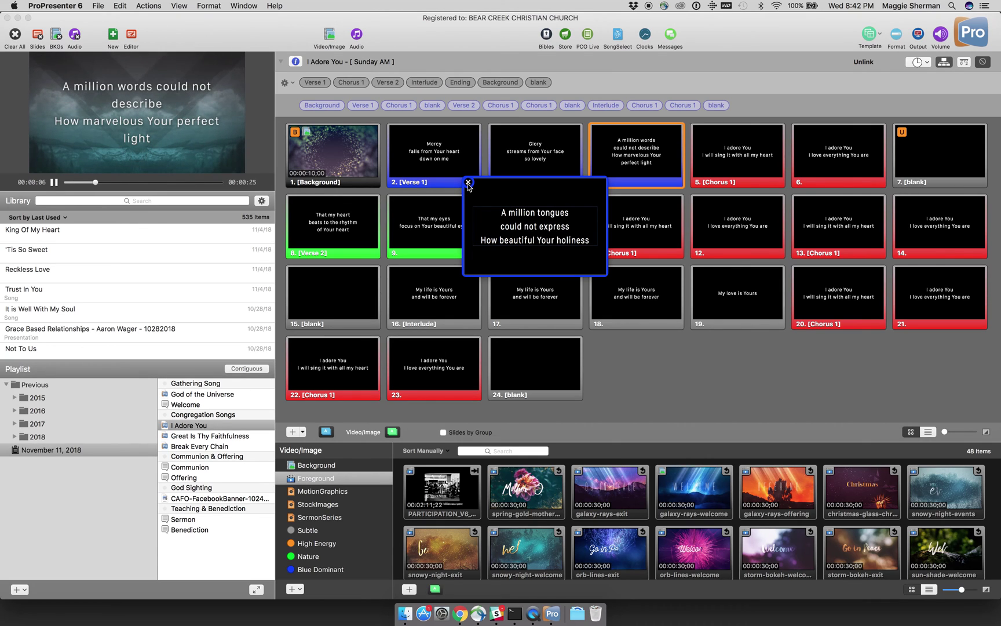
{"action": "left_click", "coordinate": [468, 182]}
{"action": "left_click", "coordinate": [635, 358]}
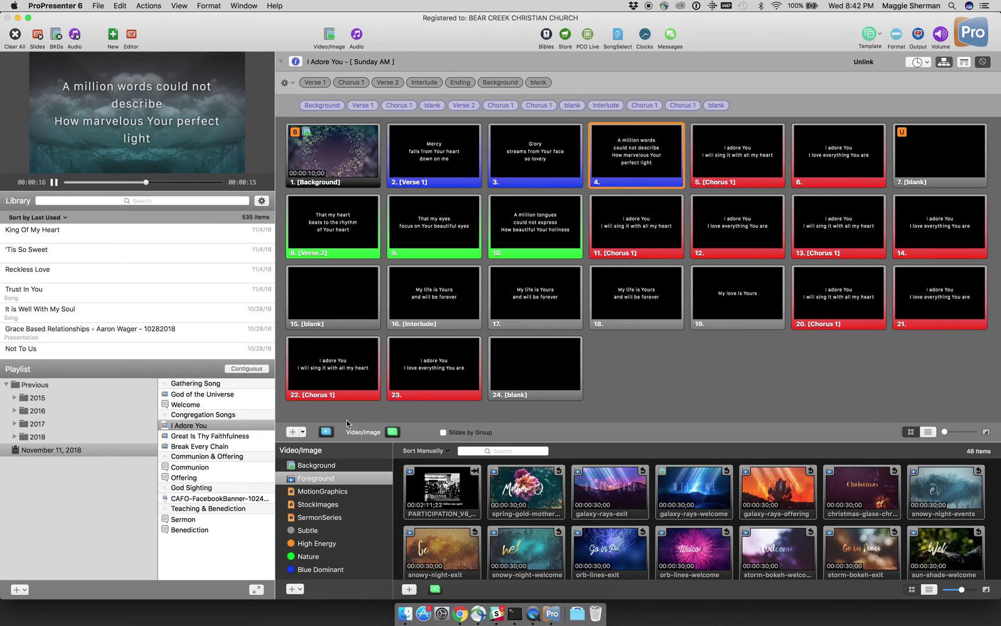
Step: Apply the Helvetica Full Page text style to every Great Is Thy Faithfulness slide and send Chorus 1 live
{"action": "left_click", "coordinate": [240, 439]}
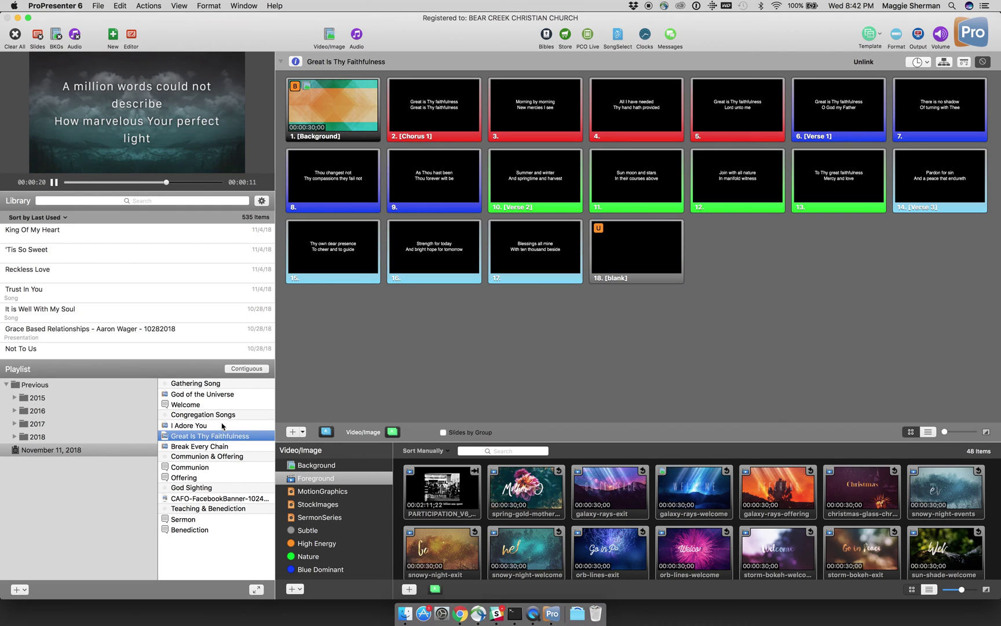
{"action": "left_click", "coordinate": [219, 426]}
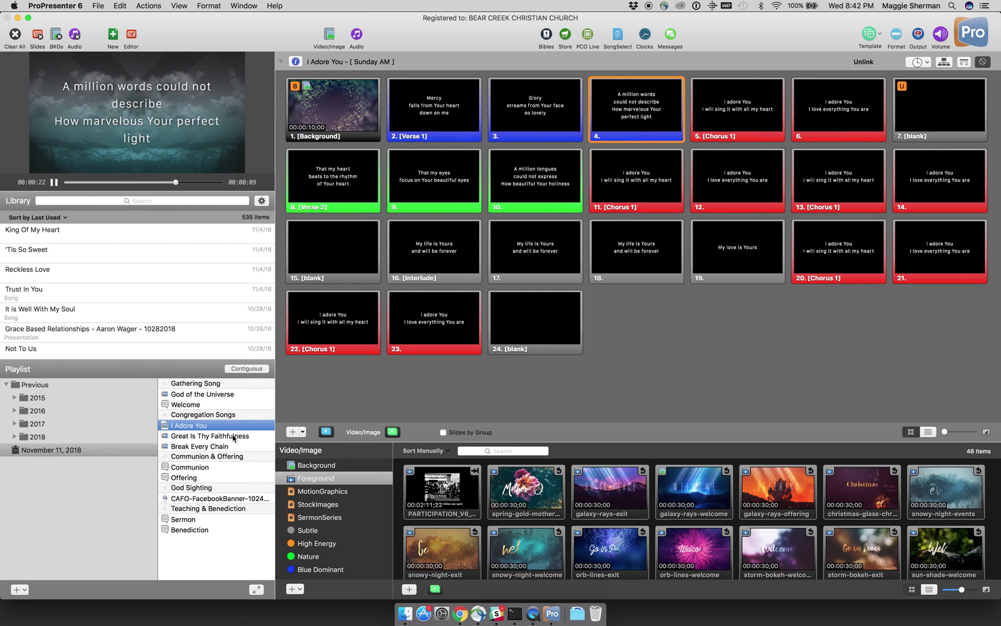
{"action": "left_click", "coordinate": [234, 438]}
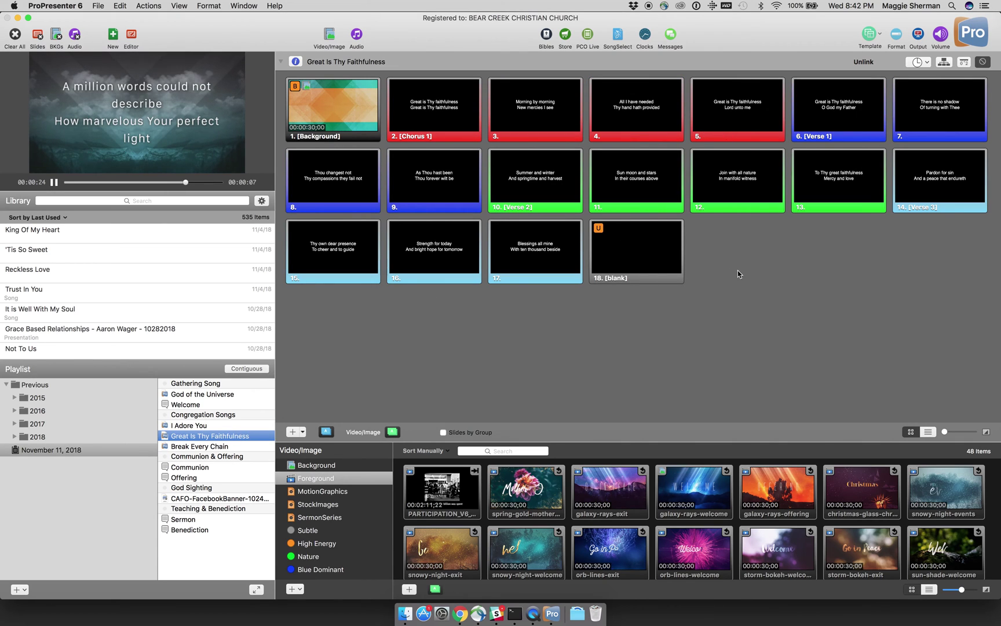
{"action": "left_click_drag", "start_coordinate": [916, 233], "coordinate": [344, 122]}
{"action": "right_click", "coordinate": [344, 122]}
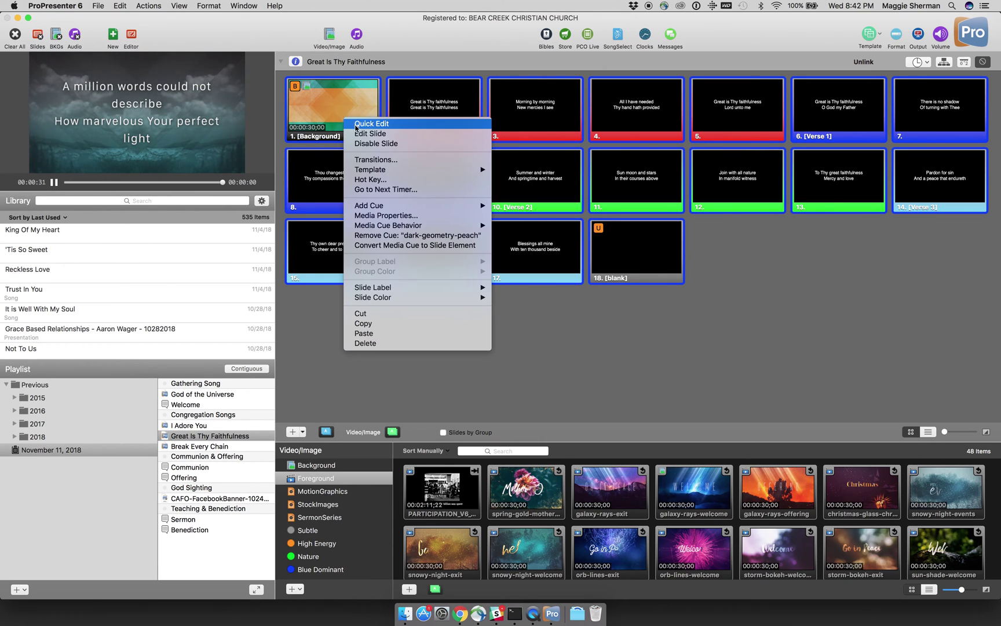
{"action": "mouse_move", "coordinate": [436, 171]}
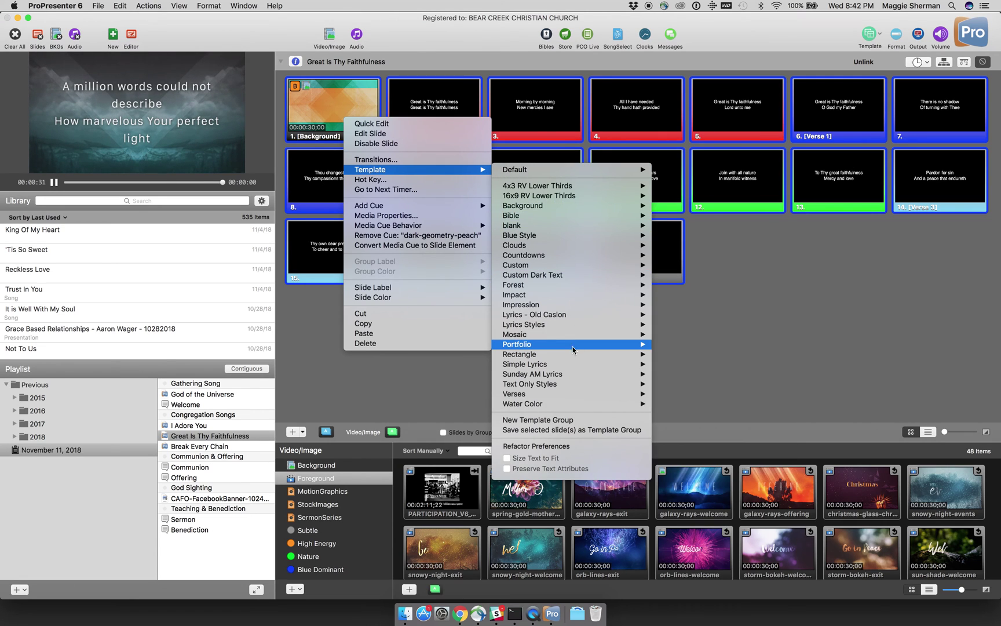
{"action": "mouse_move", "coordinate": [566, 383]}
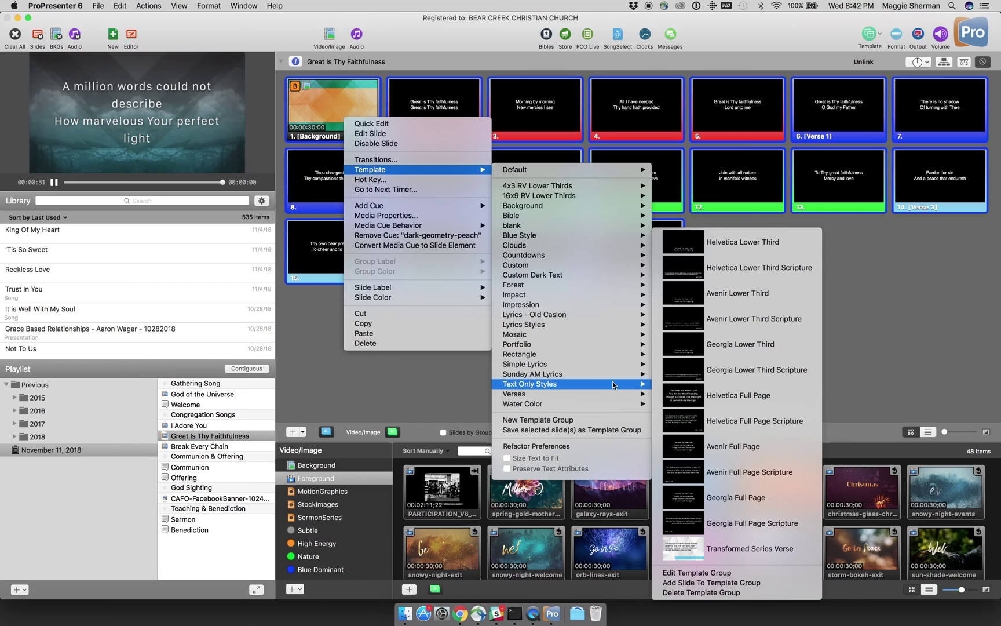
{"action": "left_click", "coordinate": [659, 393]}
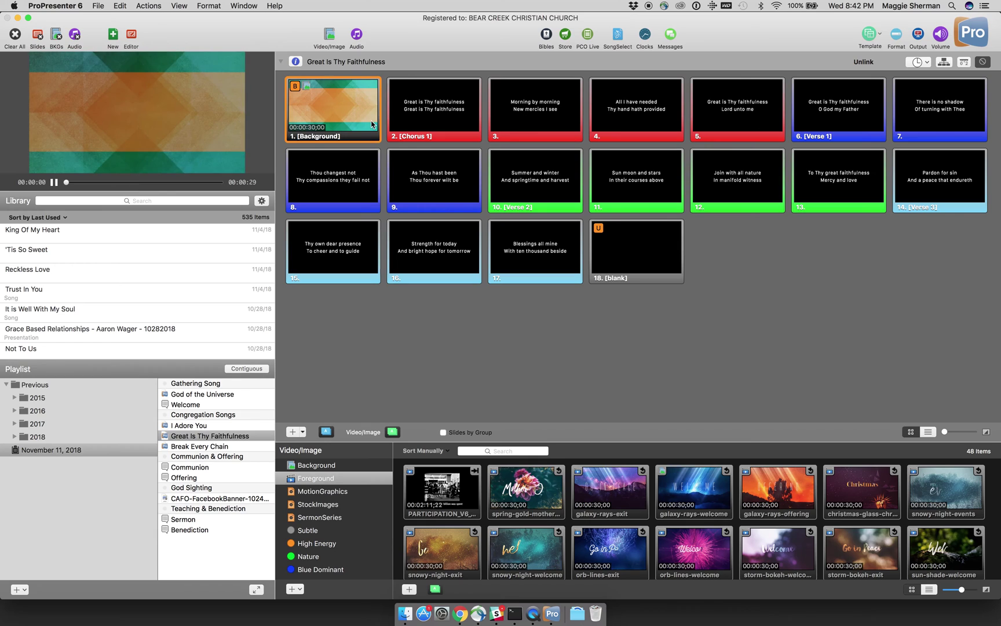
{"action": "key", "text": "Right"}
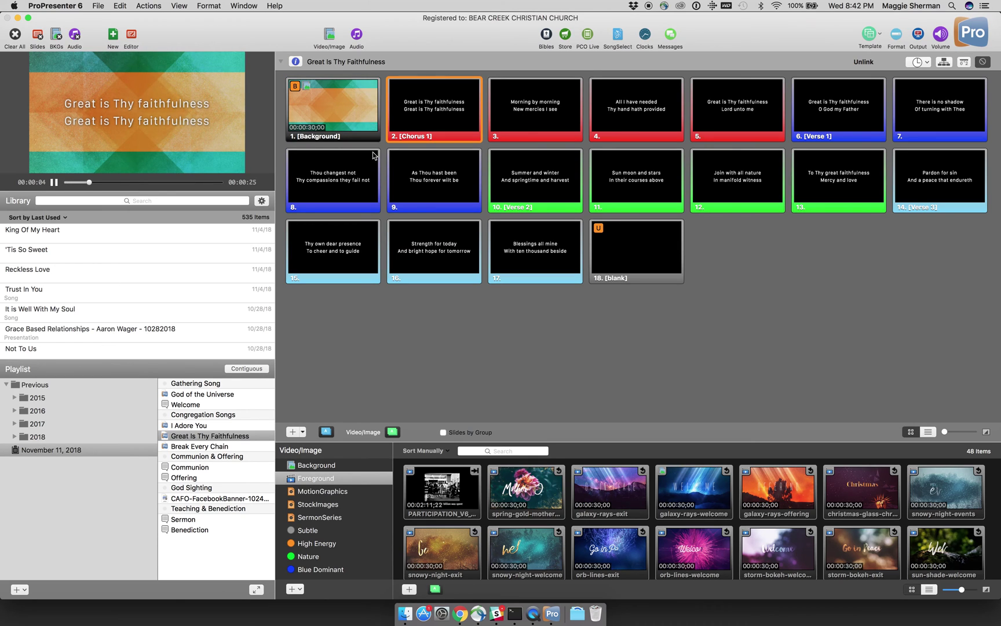
{"action": "left_click", "coordinate": [226, 447]}
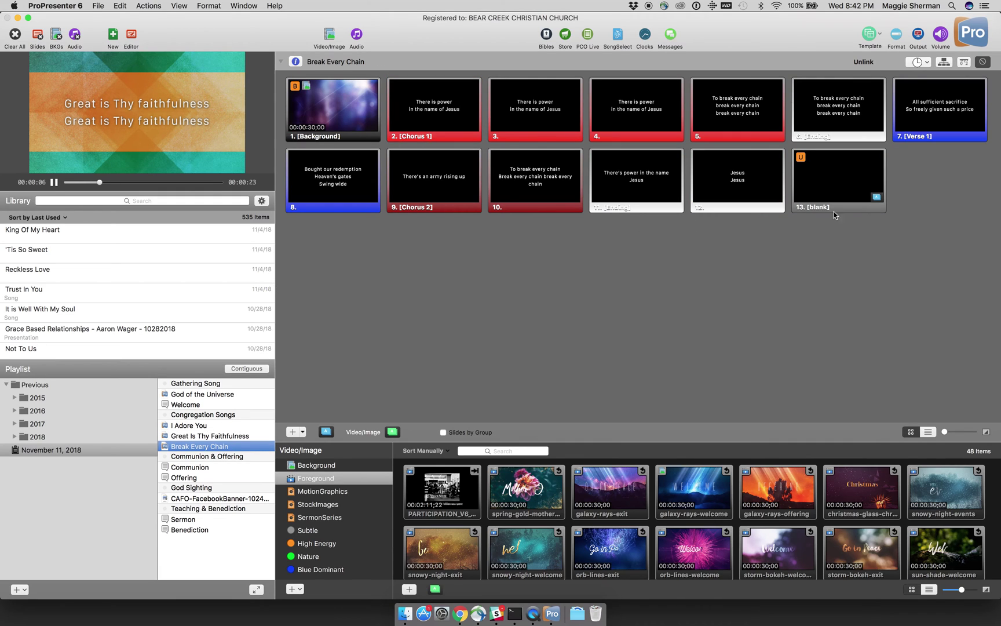
Step: Apply the Helvetica Full Page template to all Break Every Chain slides
{"action": "left_click_drag", "start_coordinate": [926, 181], "coordinate": [341, 180]}
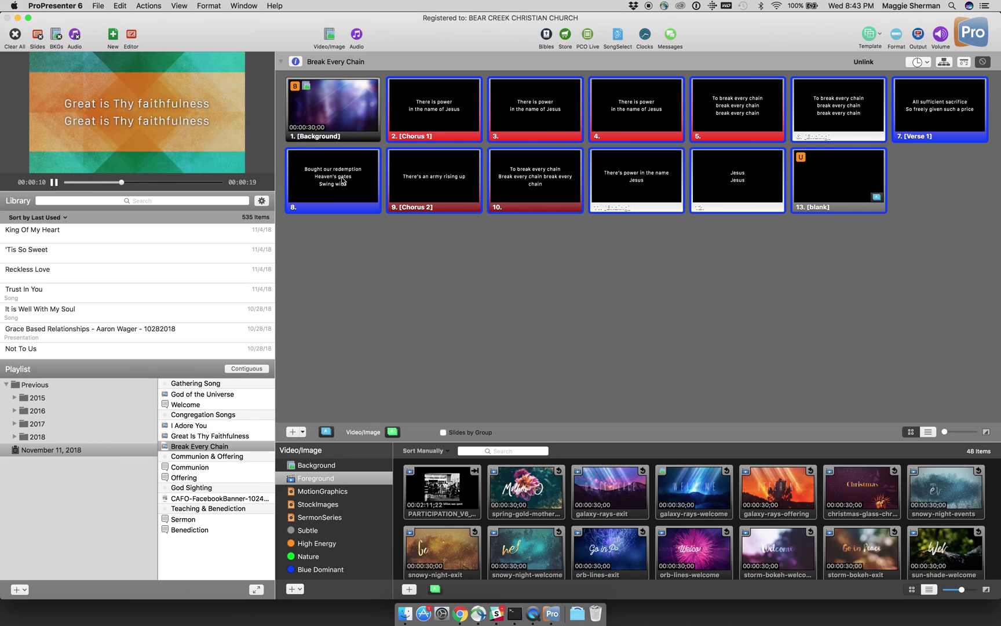
{"action": "right_click", "coordinate": [342, 181]}
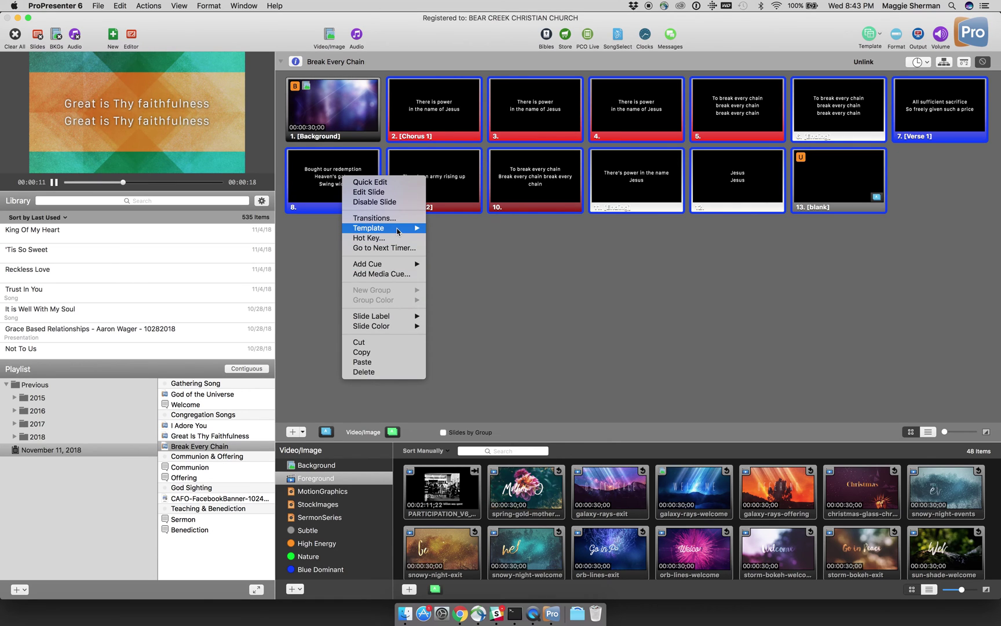
{"action": "mouse_move", "coordinate": [398, 232]}
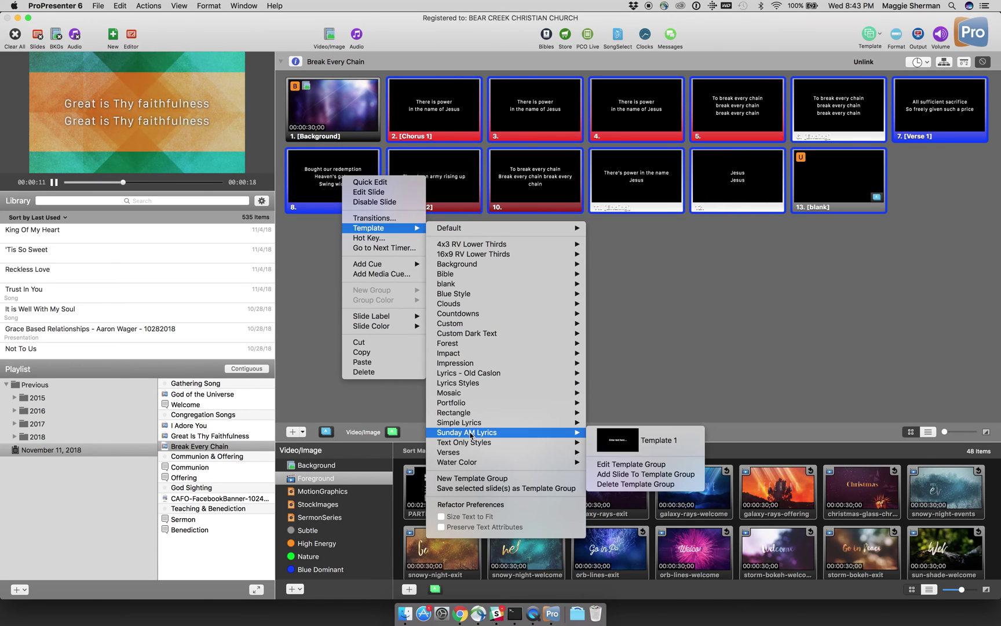
{"action": "mouse_move", "coordinate": [480, 443]}
{"action": "left_click", "coordinate": [613, 394]}
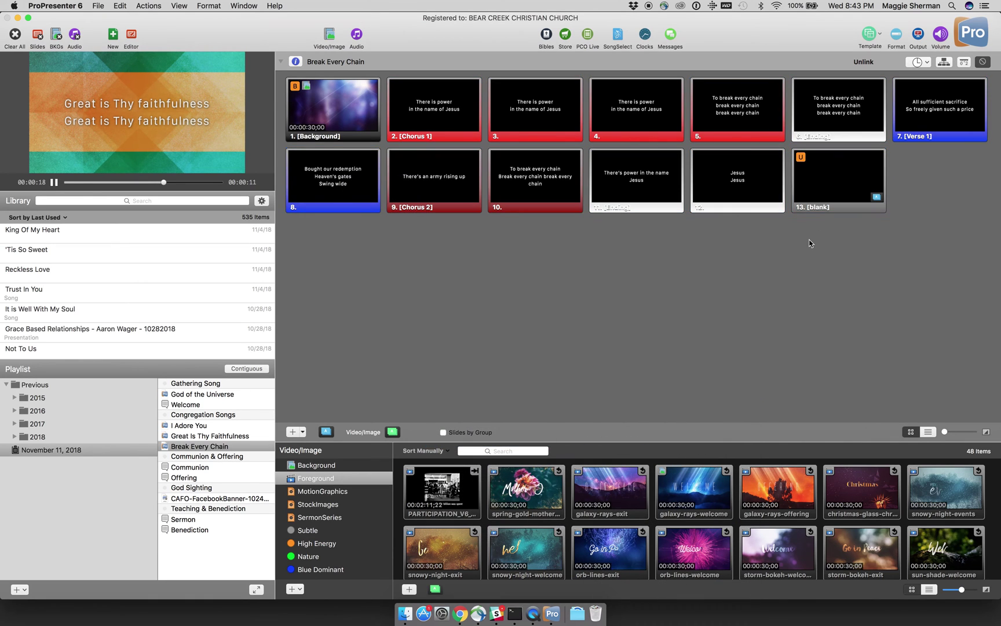
Step: Switch Break Every Chain to its saved Sunday AM arrangement
{"action": "left_click", "coordinate": [944, 62]}
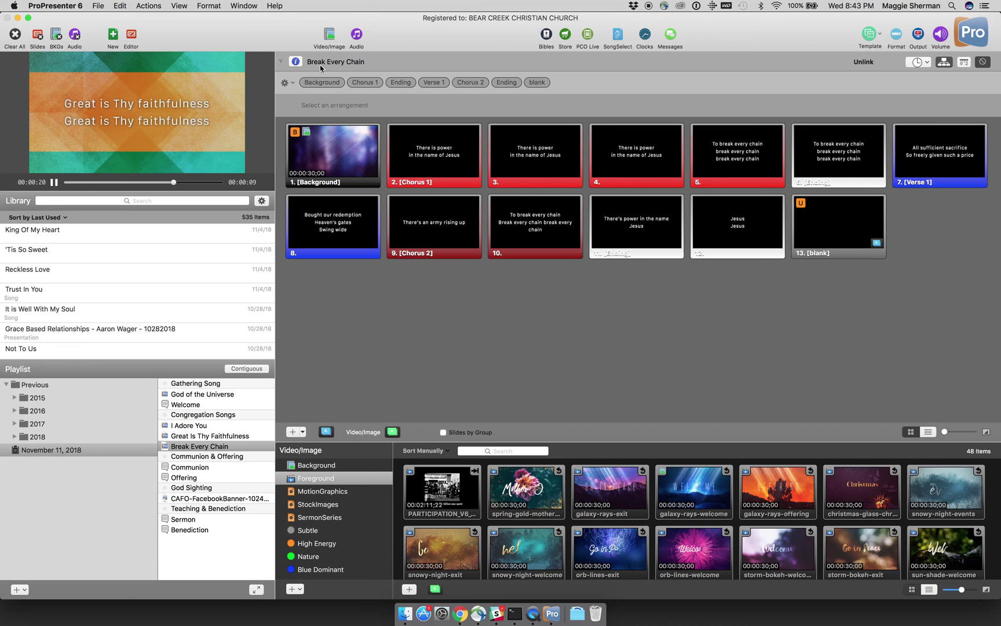
{"action": "left_click", "coordinate": [286, 83]}
{"action": "left_click", "coordinate": [297, 110]}
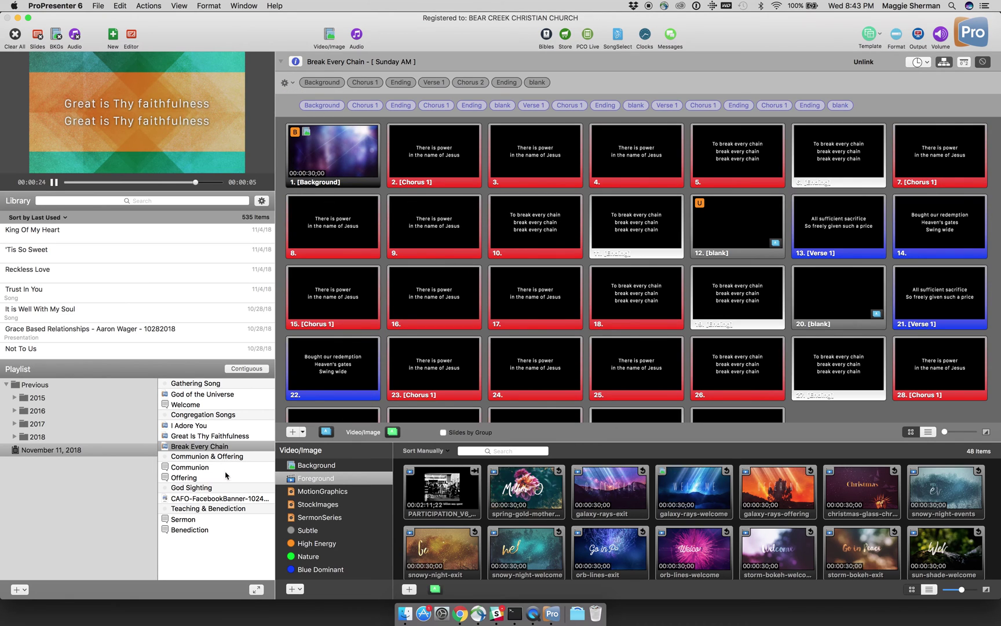
{"action": "left_click", "coordinate": [216, 437]}
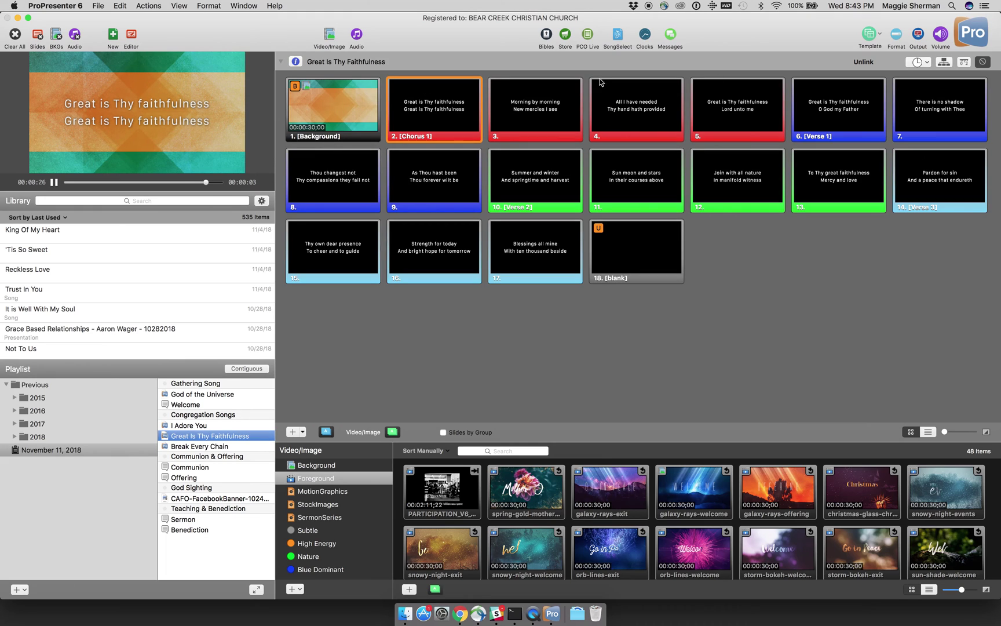
Step: Try the Sunday AM arrangement on Great Is Thy Faithfulness, then switch it to New Version
{"action": "left_click", "coordinate": [942, 62]}
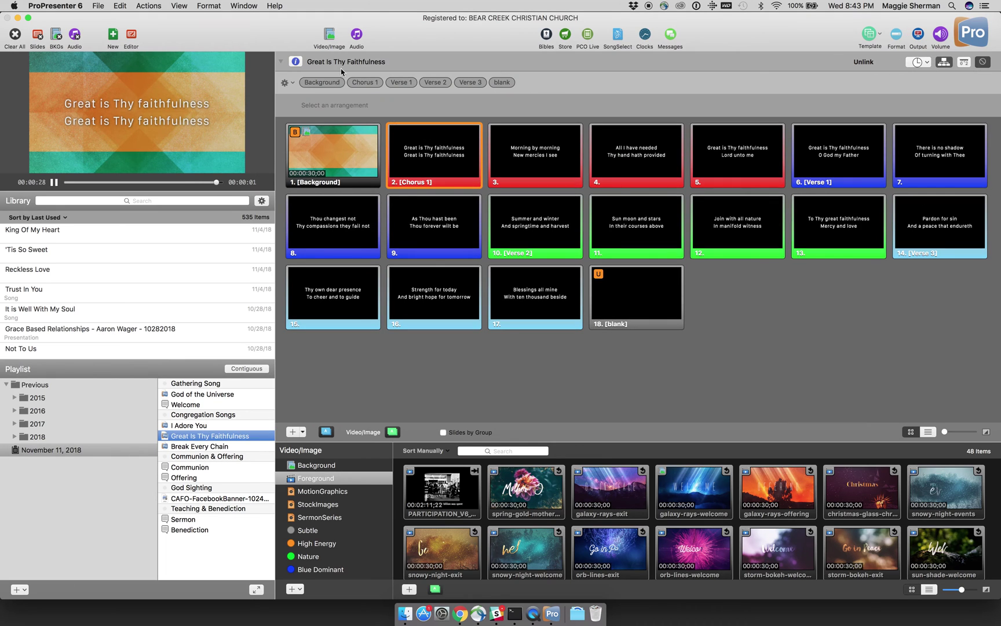
{"action": "left_click", "coordinate": [287, 85]}
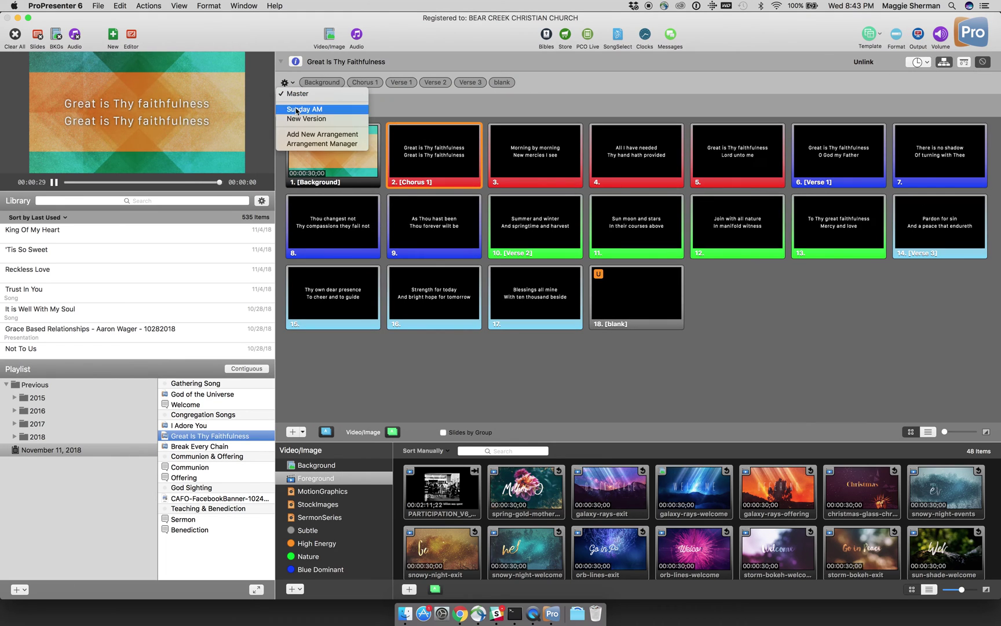
{"action": "left_click", "coordinate": [298, 110]}
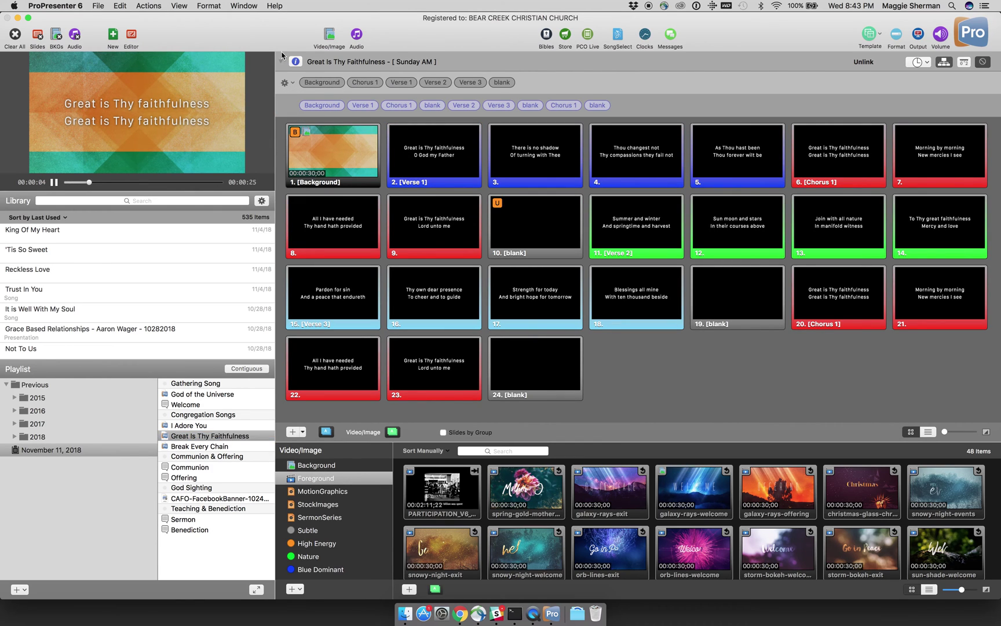
{"action": "left_click", "coordinate": [285, 84]}
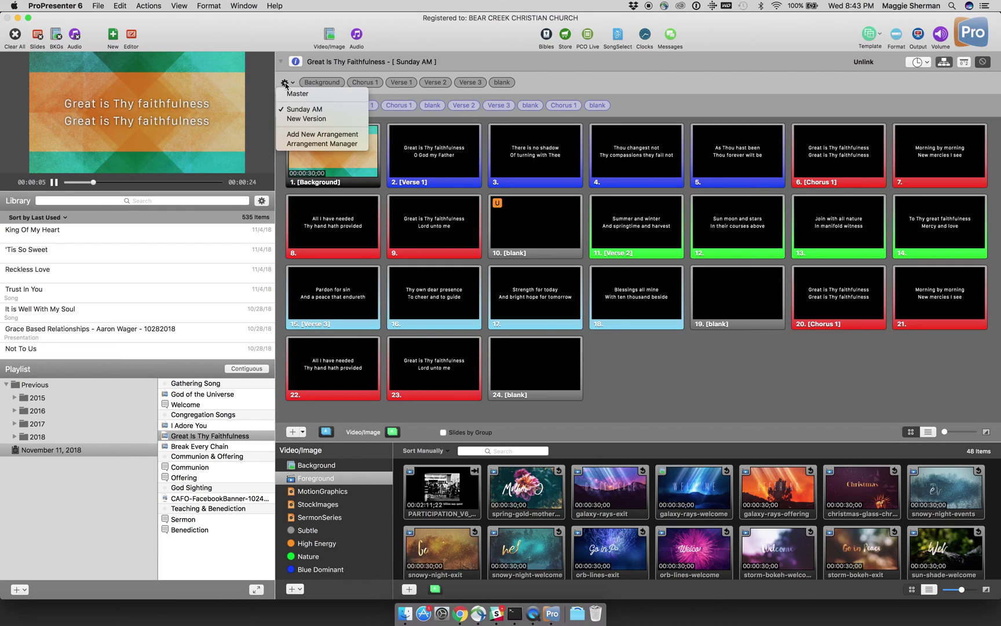
{"action": "left_click", "coordinate": [316, 119]}
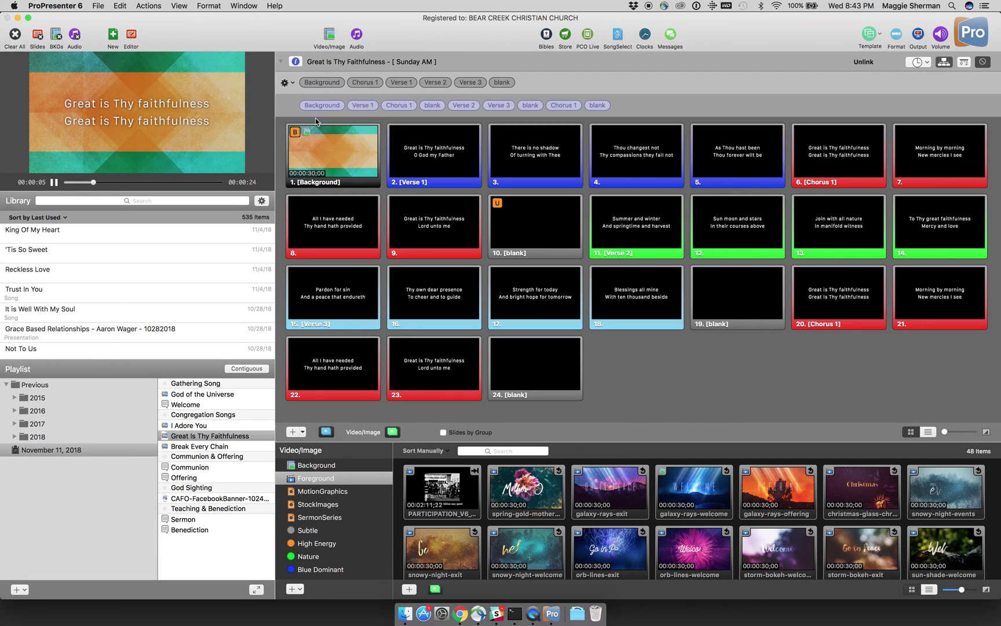
Step: Add a new named Sunday AM arrangement for Great Is Thy Faithfulness
{"action": "left_click", "coordinate": [293, 86]}
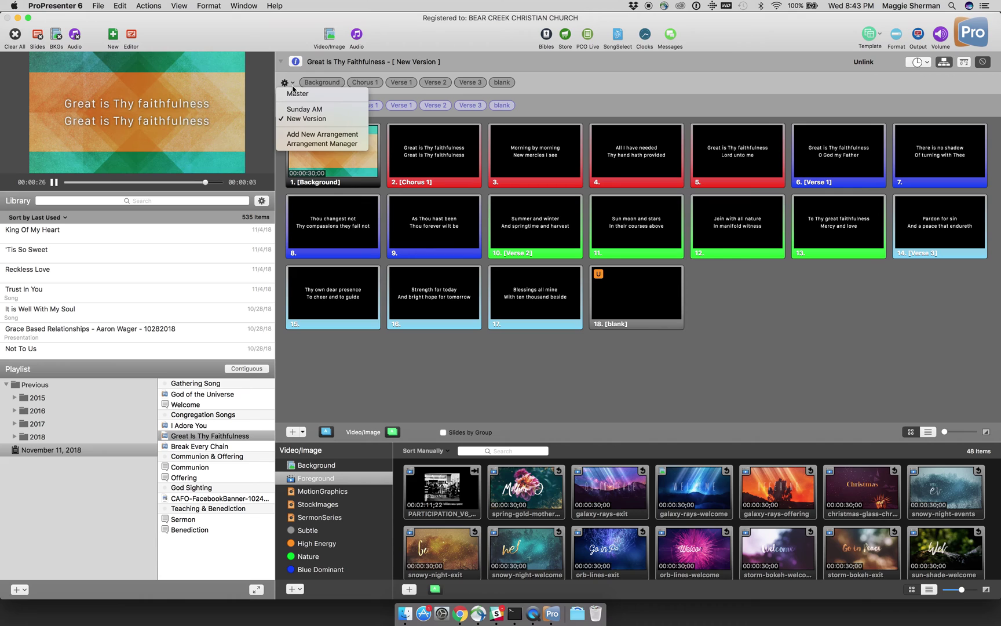
{"action": "left_click", "coordinate": [298, 135]}
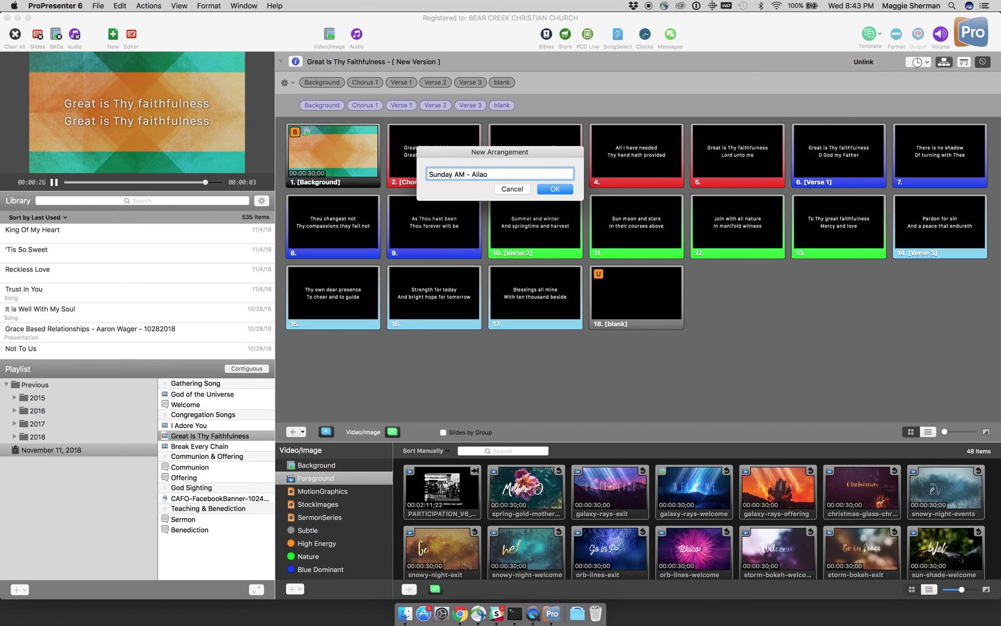
{"action": "left_click", "coordinate": [566, 192]}
Step: Insert Chorus 1 after Verse 1 and after each later verse in the new arrangement
{"action": "mouse_move", "coordinate": [372, 85]}
{"action": "left_mouse_down"}
{"action": "mouse_move", "coordinate": [415, 101]}
{"action": "mouse_move", "coordinate": [392, 83]}
{"action": "mouse_move", "coordinate": [489, 103]}
{"action": "left_mouse_up"}
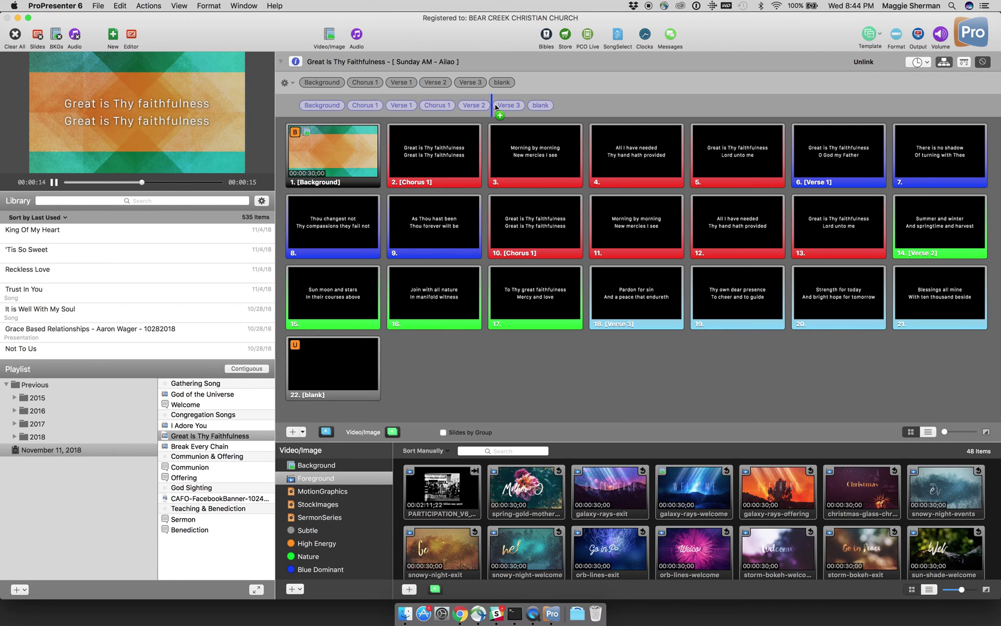
{"action": "left_click_drag", "start_coordinate": [365, 82], "coordinate": [604, 107]}
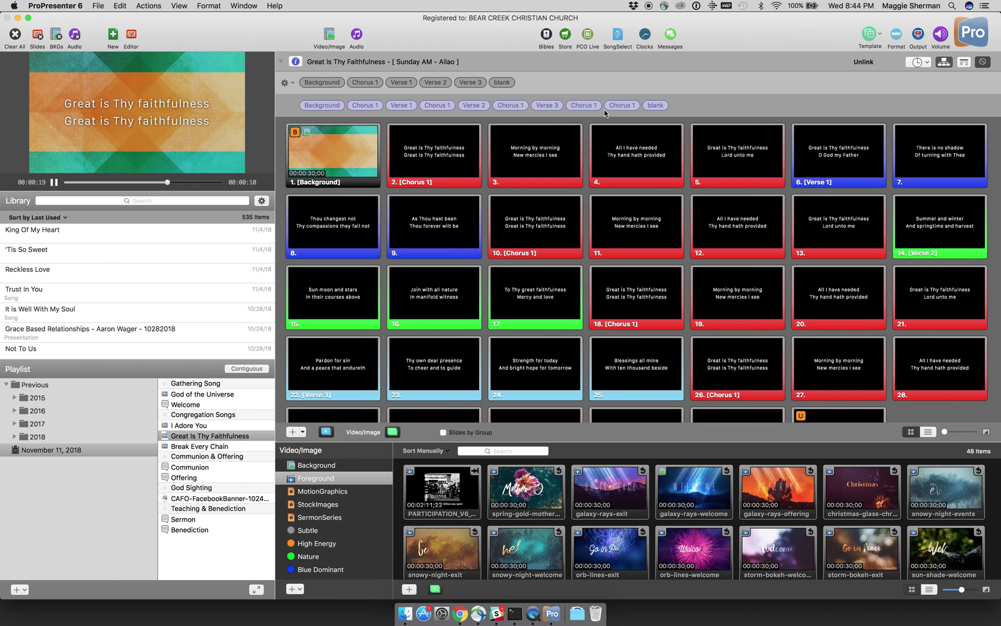
{"action": "left_click", "coordinate": [288, 83]}
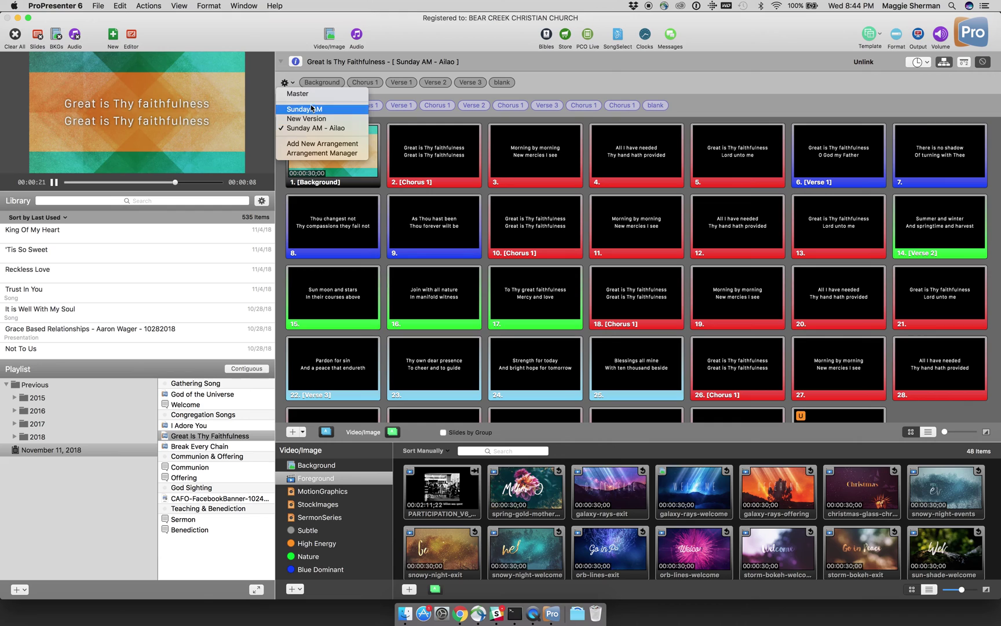
{"action": "left_click", "coordinate": [285, 82]}
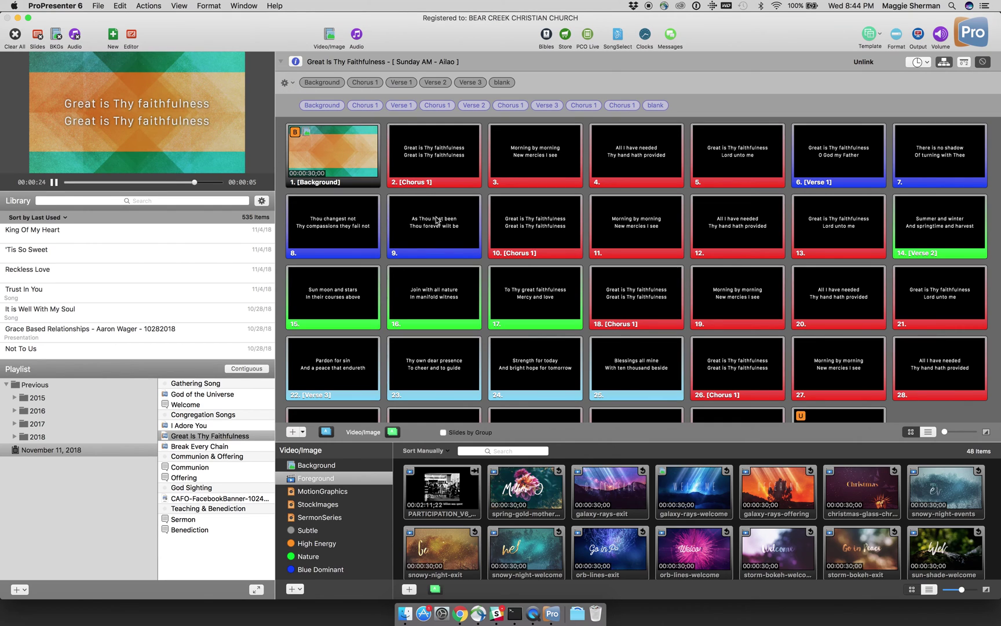
{"action": "scroll", "coordinate": [436, 221], "scroll_direction": "down", "scroll_amount": 2}
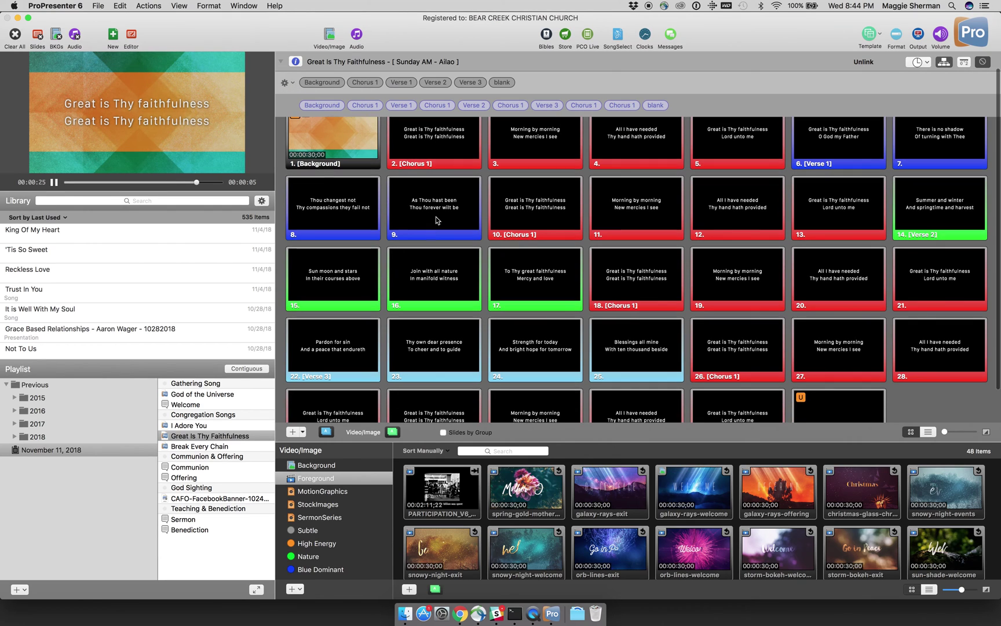
Step: Open the Welcome playlist item and browse the MotionGraphics and Foreground media for a welcome video
{"action": "left_click", "coordinate": [191, 468]}
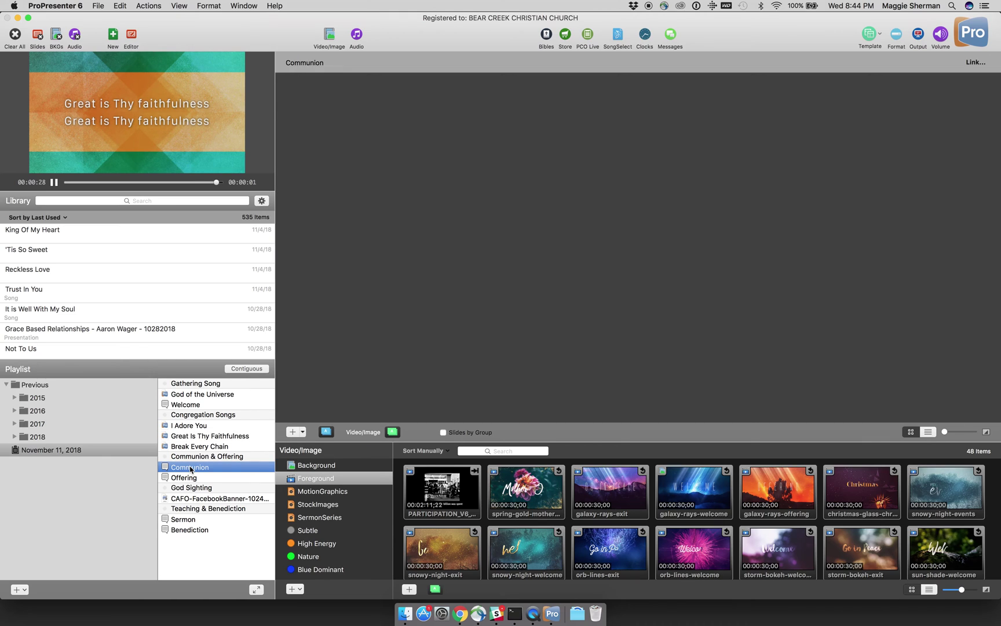
{"action": "left_click", "coordinate": [187, 408]}
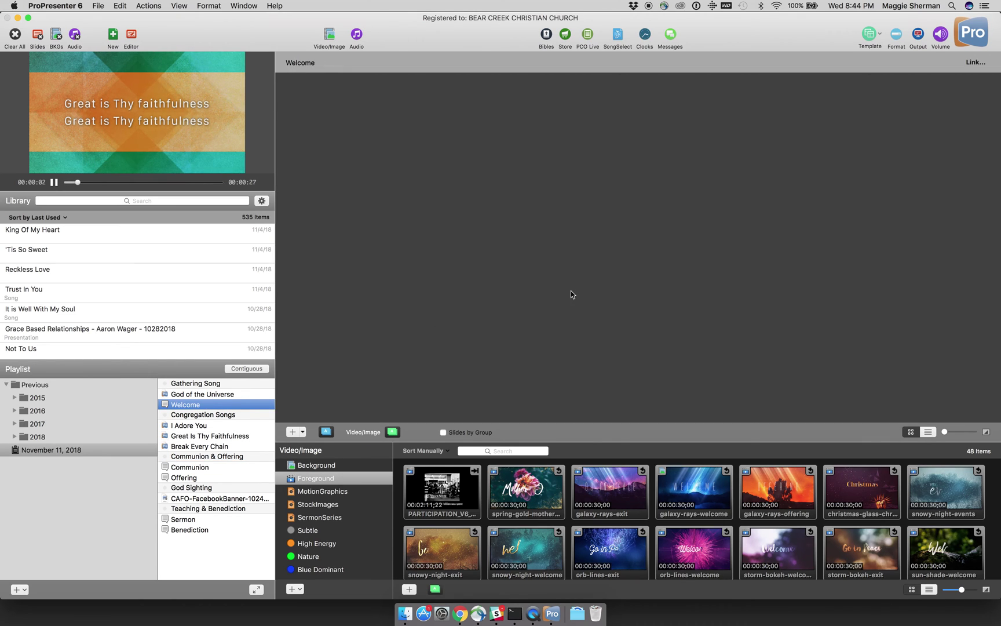
{"action": "left_click", "coordinate": [975, 62]}
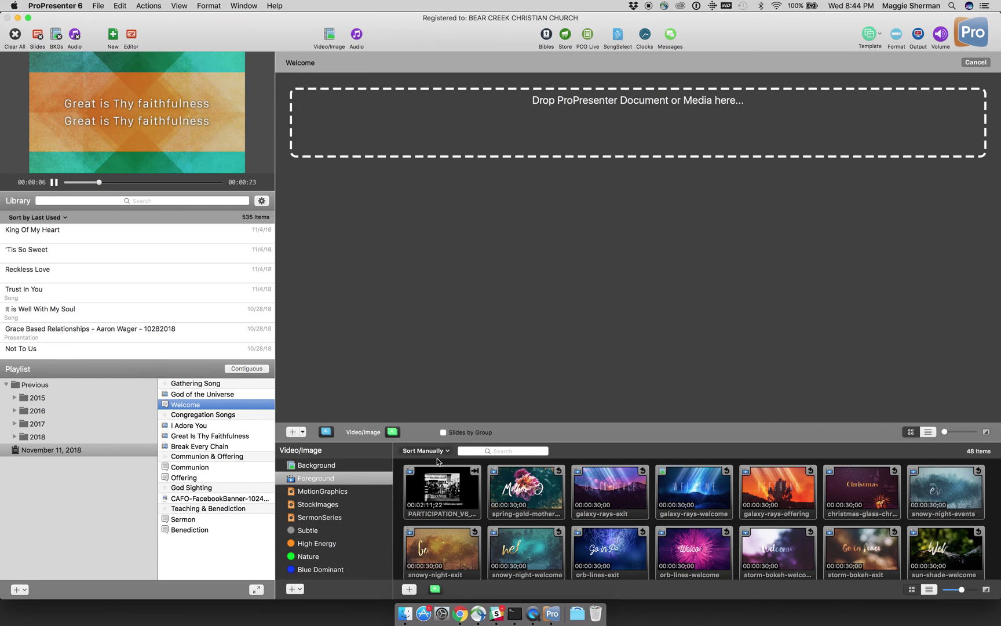
{"action": "scroll", "coordinate": [482, 509], "scroll_direction": "down", "scroll_amount": 3}
{"action": "scroll", "coordinate": [482, 509], "scroll_direction": "down", "scroll_amount": 3}
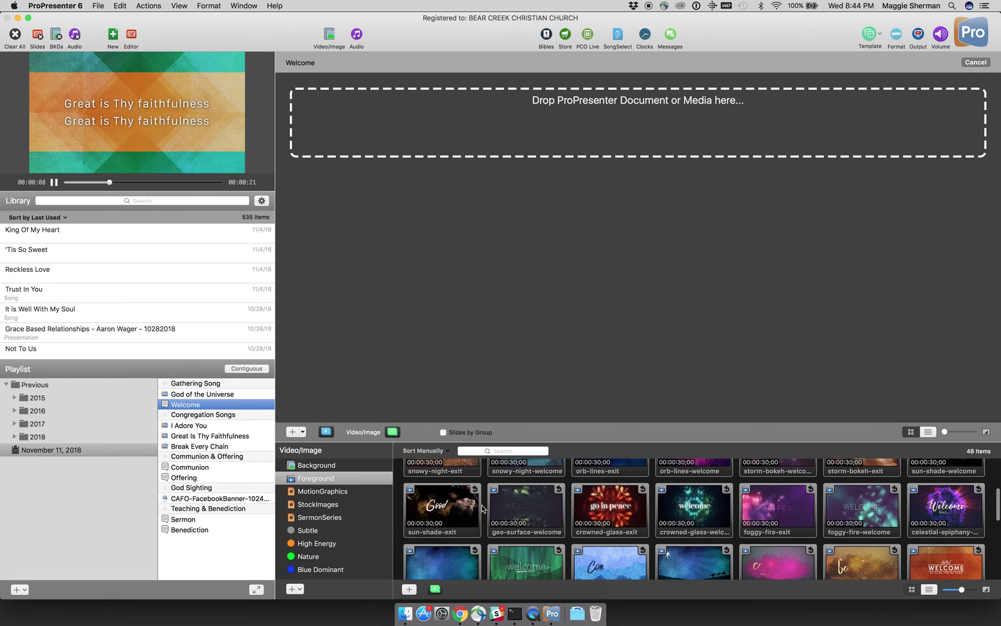
{"action": "left_click", "coordinate": [338, 492]}
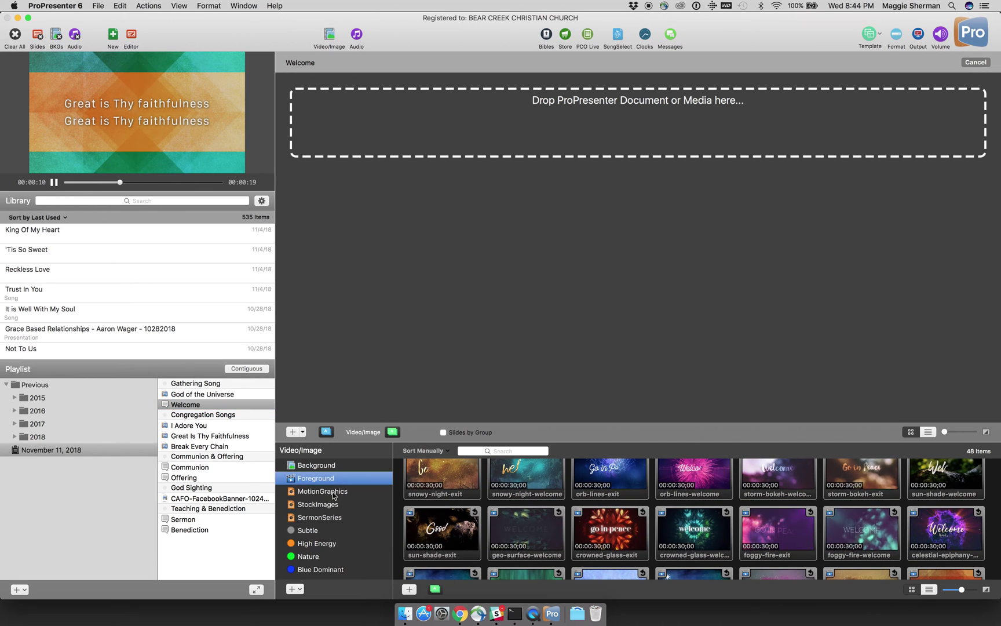
{"action": "scroll", "coordinate": [481, 549], "scroll_direction": "down", "scroll_amount": 10}
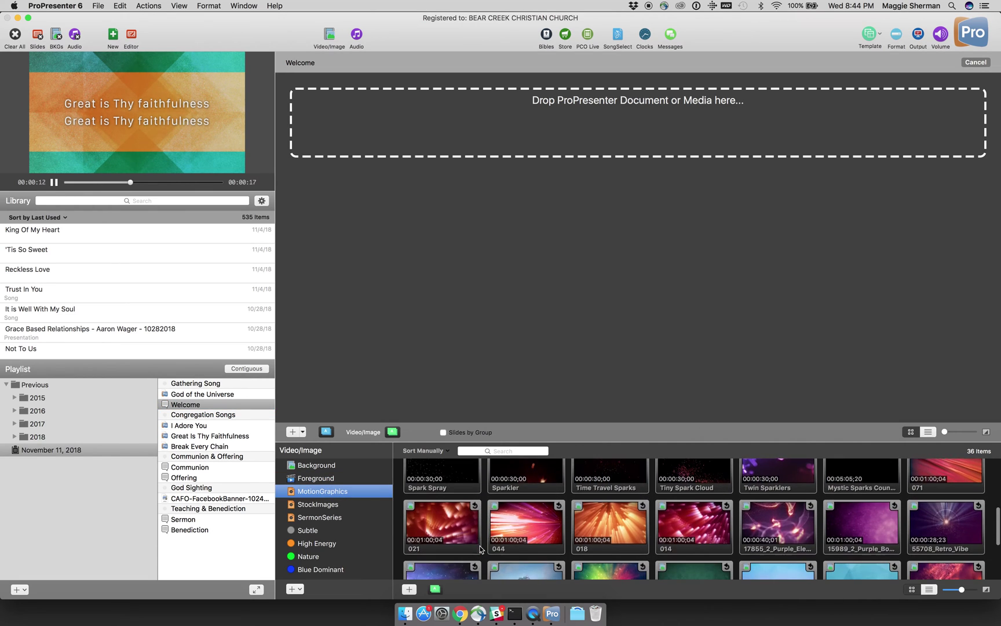
{"action": "scroll", "coordinate": [480, 550], "scroll_direction": "up", "scroll_amount": 5}
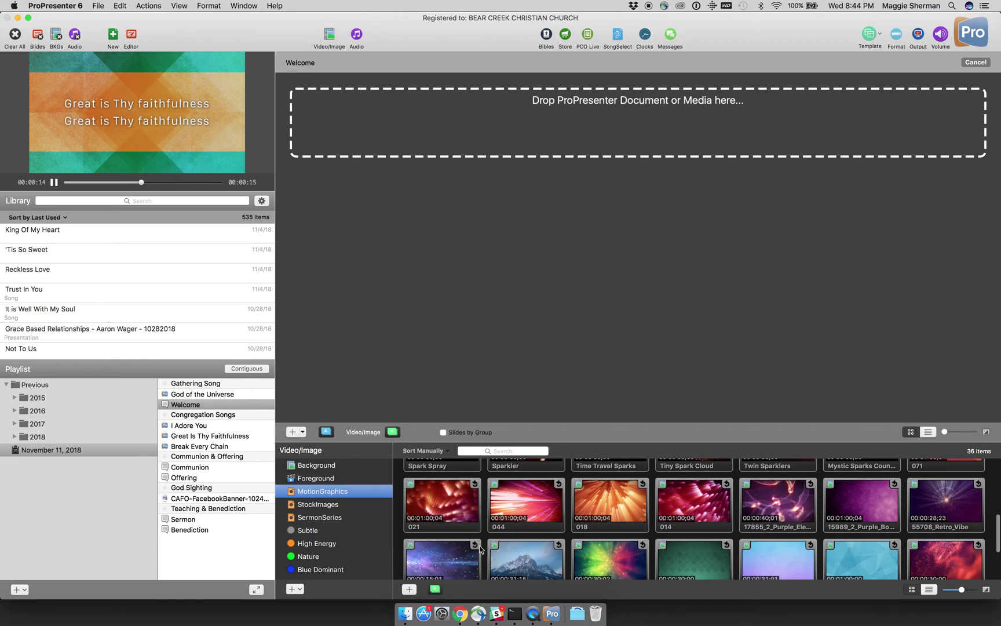
{"action": "left_click", "coordinate": [327, 479]}
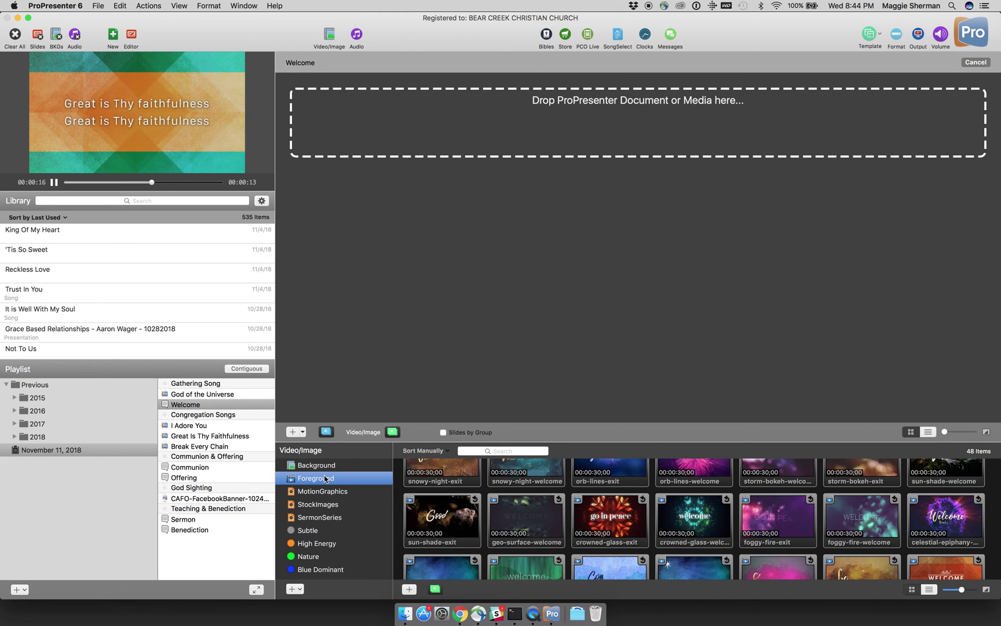
{"action": "scroll", "coordinate": [572, 518], "scroll_direction": "down", "scroll_amount": 3}
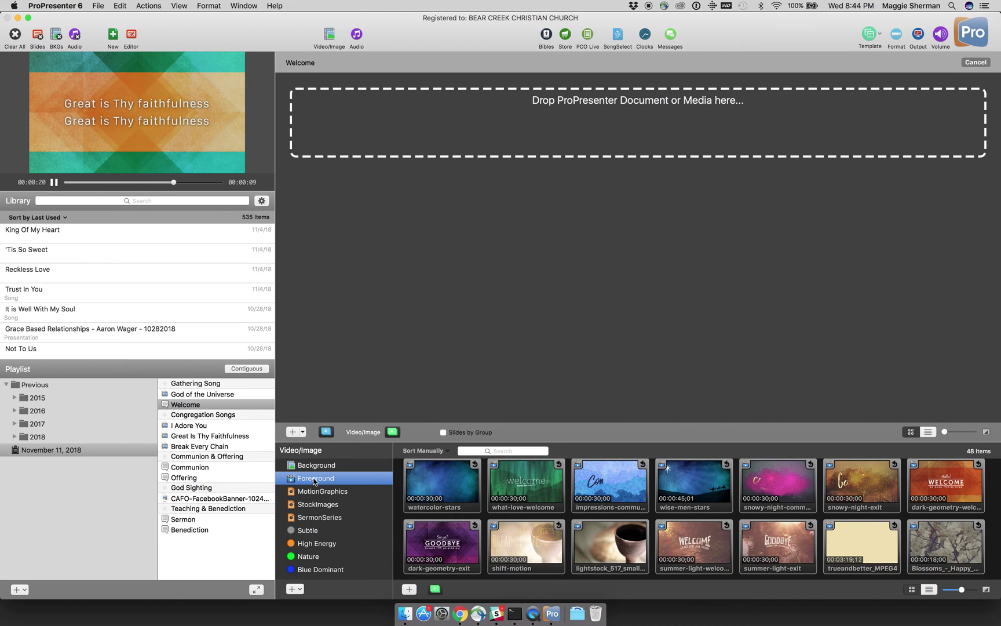
{"action": "scroll", "coordinate": [565, 514], "scroll_direction": "up", "scroll_amount": 2}
{"action": "scroll", "coordinate": [564, 514], "scroll_direction": "up", "scroll_amount": 3}
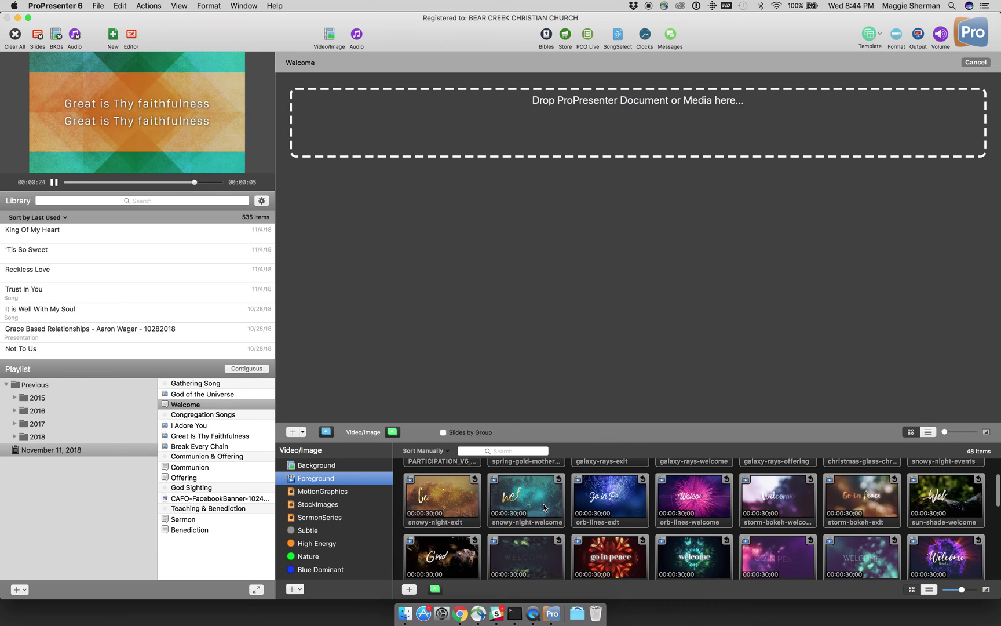
Step: Preview snowy-night-welcome and storm-bokeh-welcome, then link storm-bokeh-welcome to Welcome and play it
{"action": "left_click", "coordinate": [545, 508]}
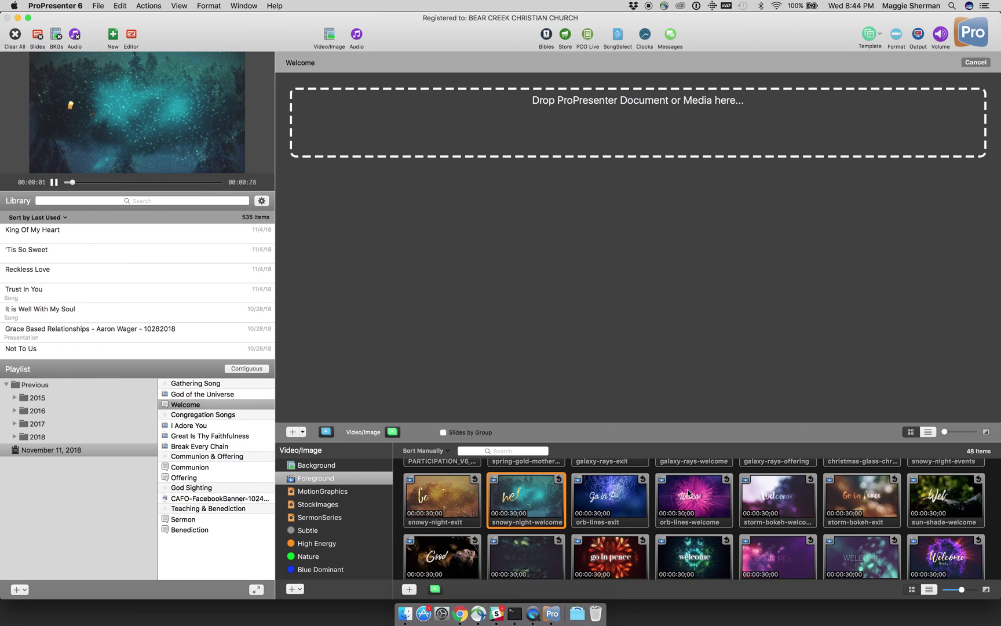
{"action": "left_click", "coordinate": [779, 504]}
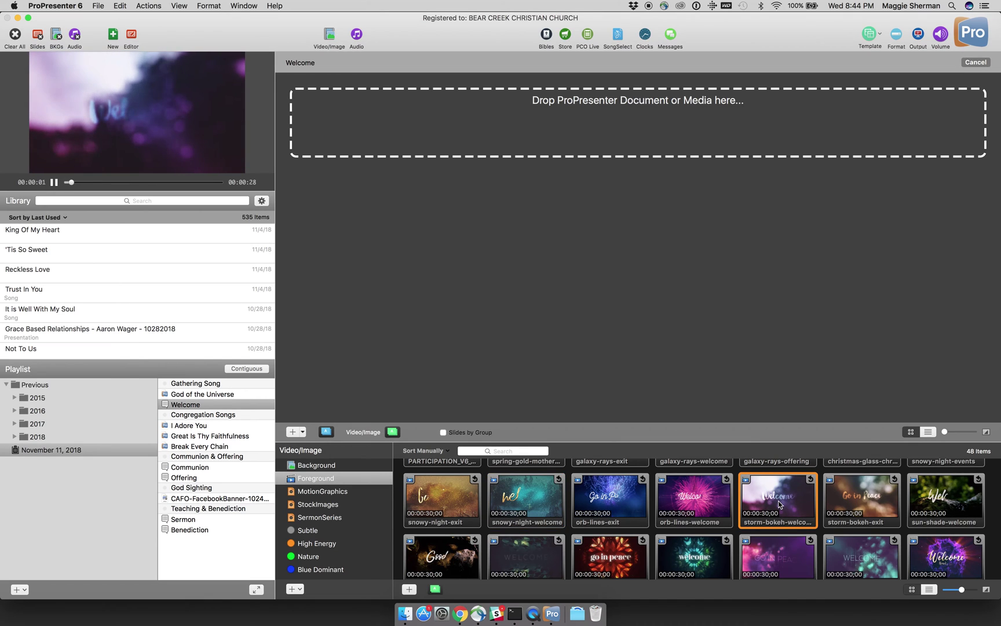
{"action": "left_click_drag", "start_coordinate": [779, 504], "coordinate": [632, 145]}
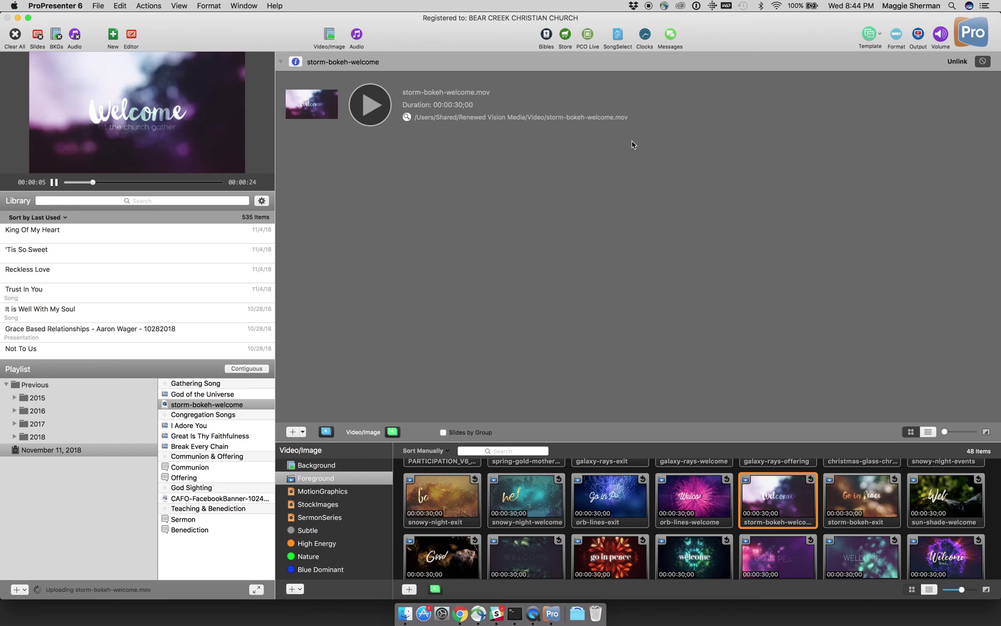
{"action": "left_click", "coordinate": [374, 116]}
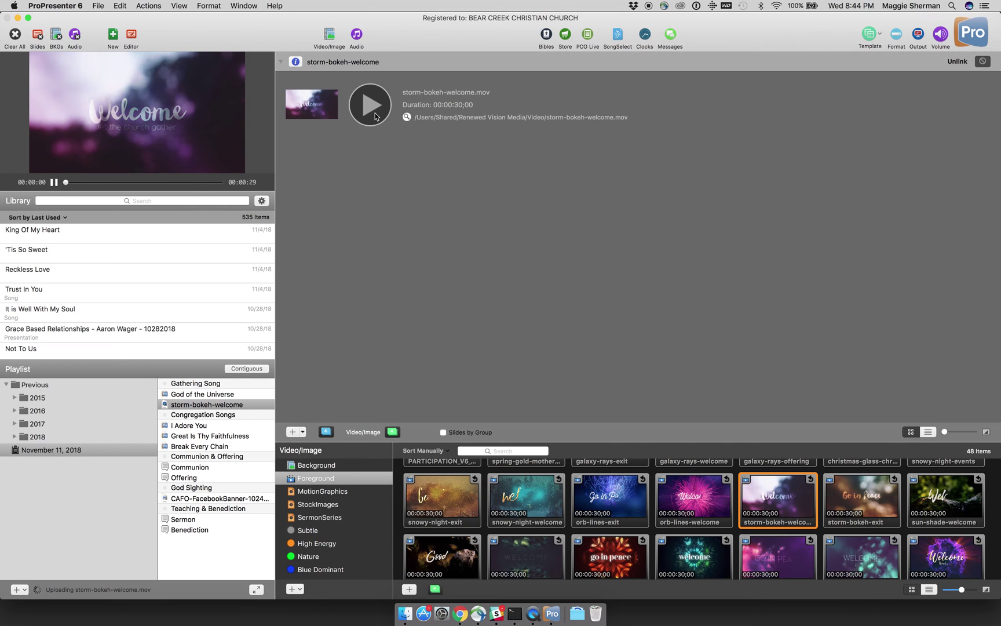
{"action": "left_click", "coordinate": [216, 395]}
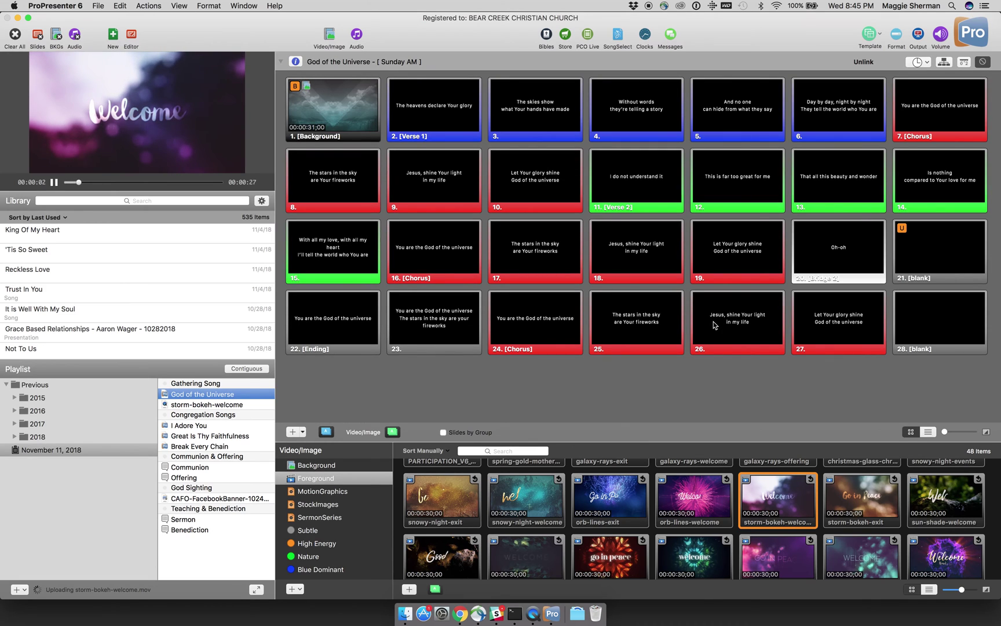
Step: Send the 'Jesus, shine Your light' slide live, advance the lyrics, then restart storm-bokeh-welcome
{"action": "left_click", "coordinate": [714, 325]}
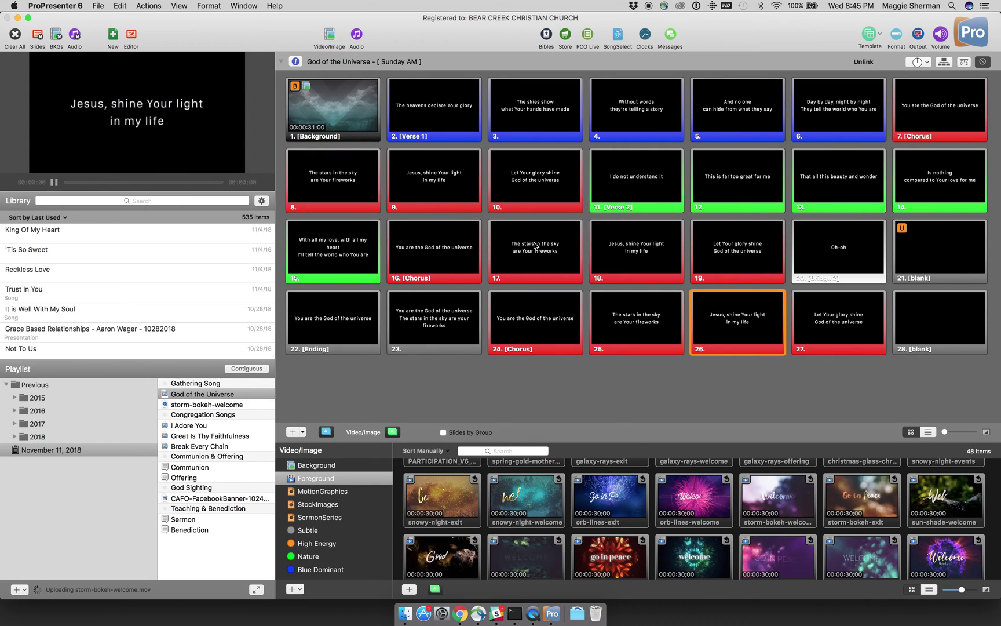
{"action": "key", "text": "Right"}
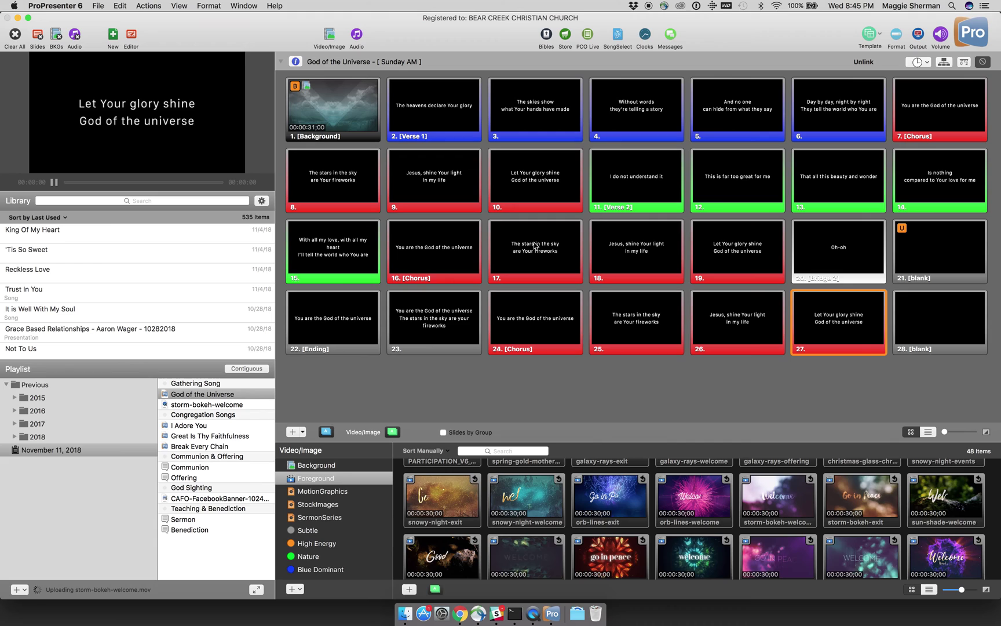
{"action": "key", "text": "Right"}
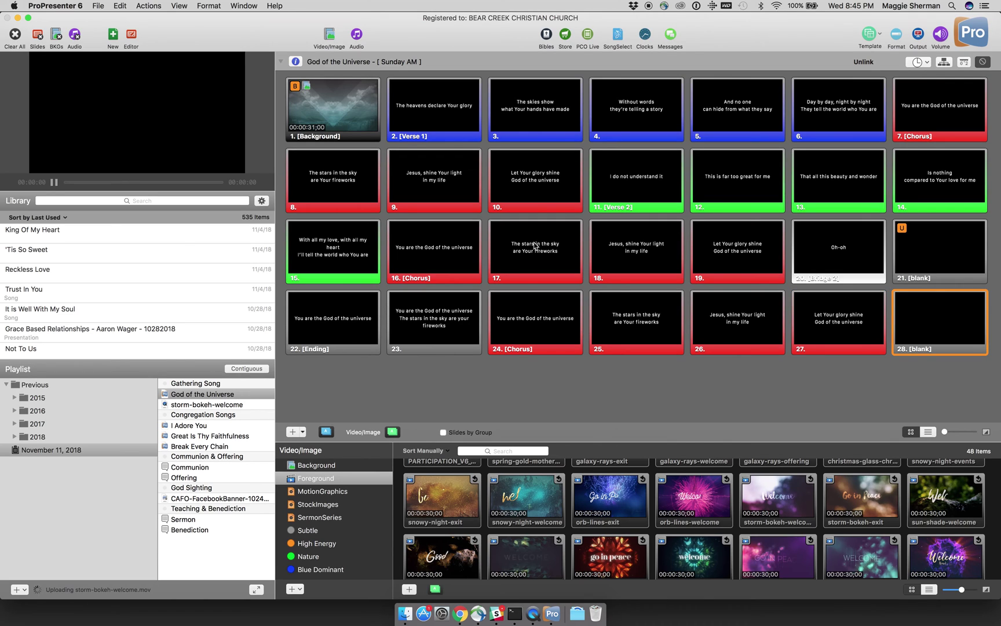
{"action": "key", "text": "Right"}
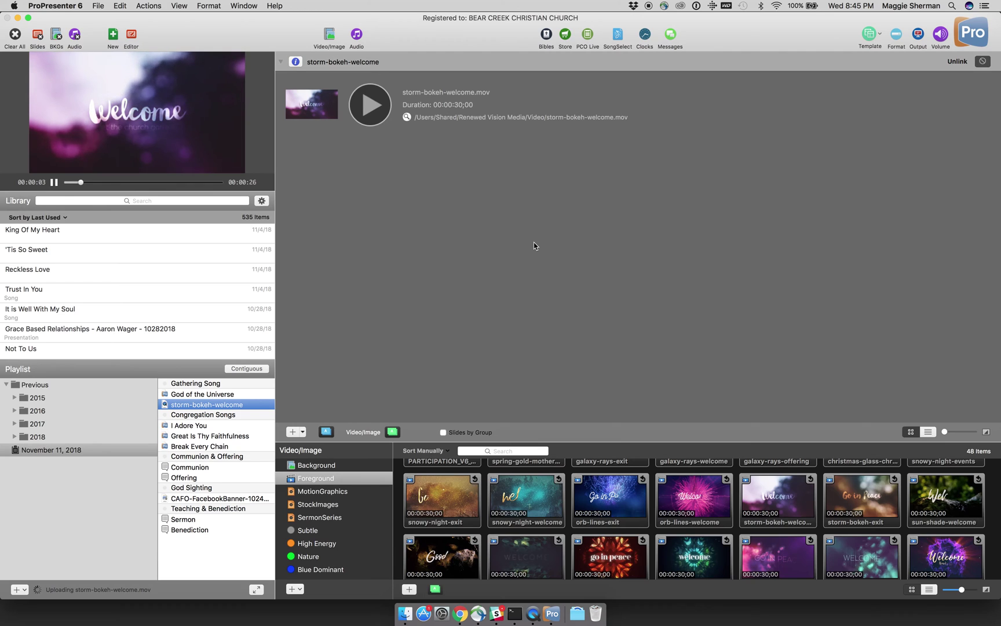
{"action": "left_click", "coordinate": [381, 117]}
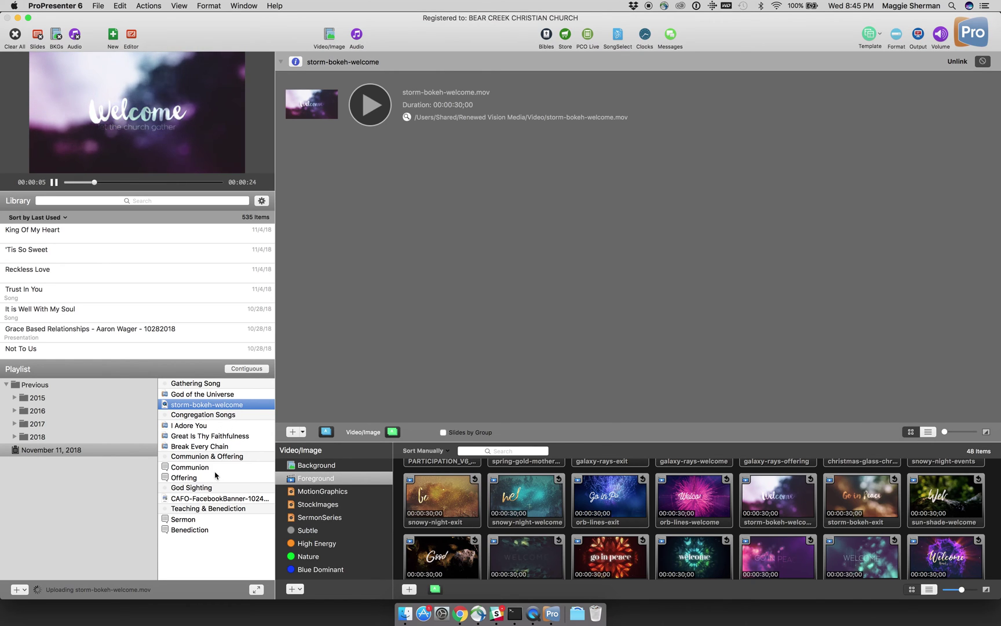
Step: Open the empty Communion playlist item and start linking media to it
{"action": "left_click", "coordinate": [215, 468]}
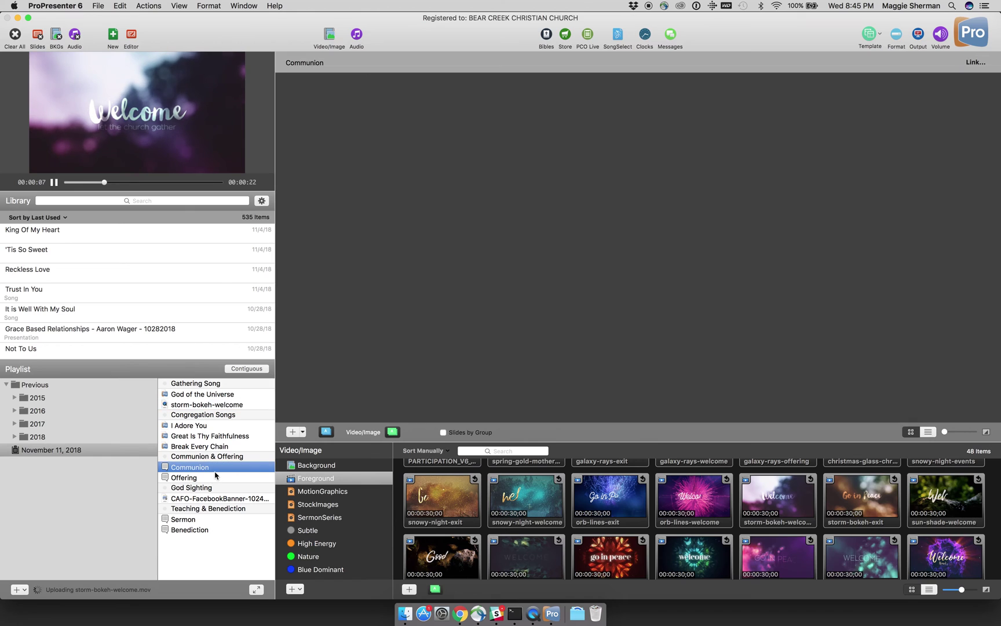
{"action": "scroll", "coordinate": [494, 513], "scroll_direction": "up", "scroll_amount": 3}
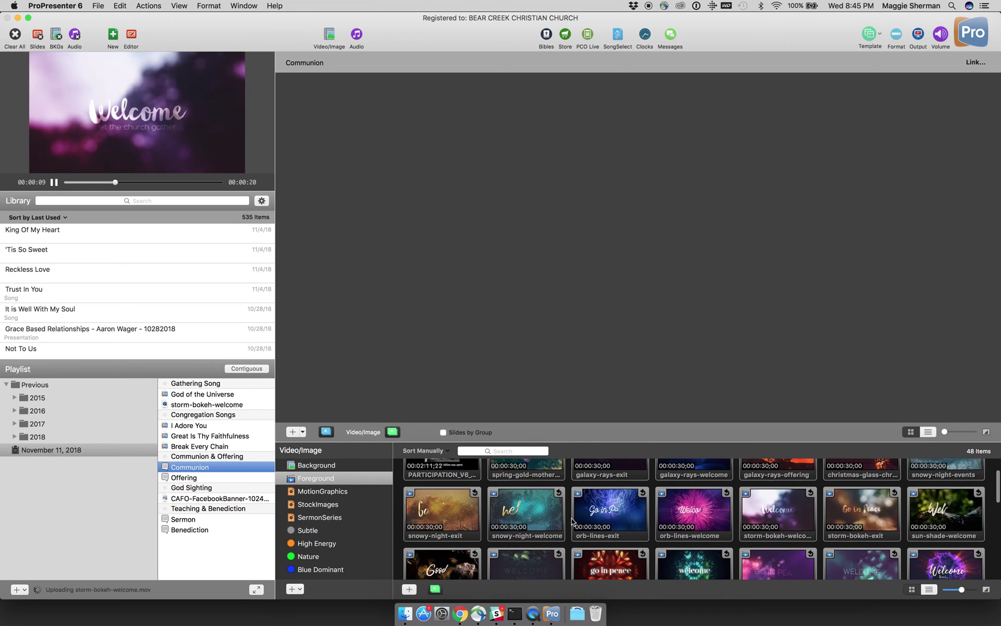
{"action": "left_click", "coordinate": [974, 64]}
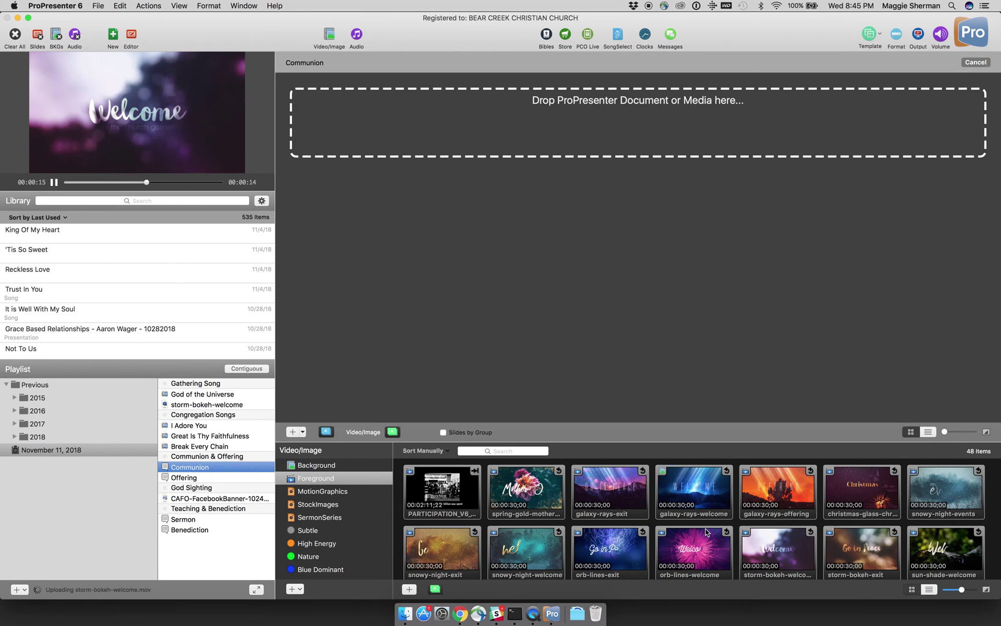
{"action": "scroll", "coordinate": [707, 532], "scroll_direction": "down", "scroll_amount": 5}
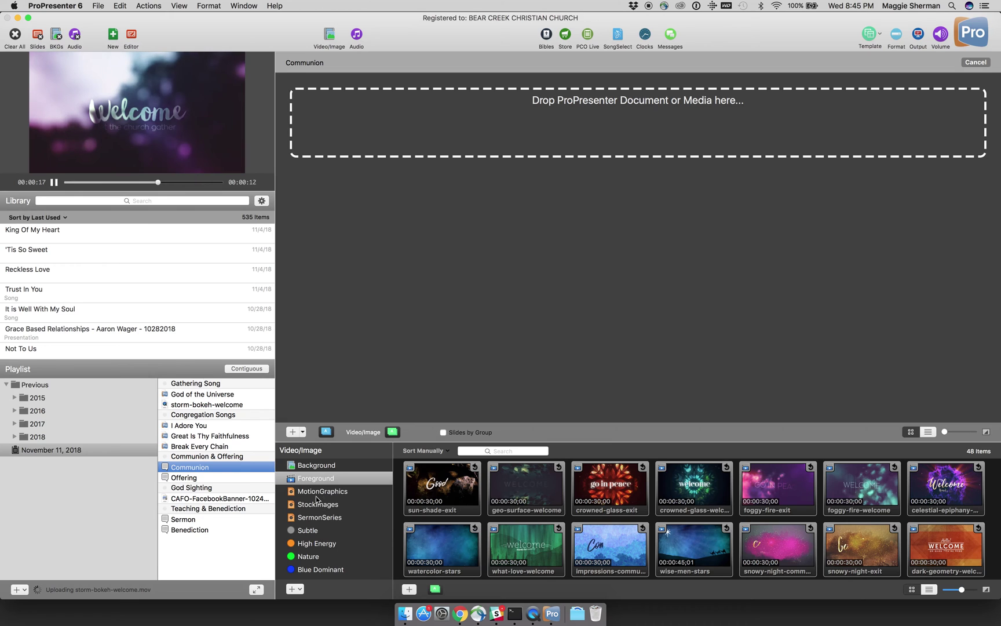
Step: Browse through the Background media collection
{"action": "left_click", "coordinate": [308, 467]}
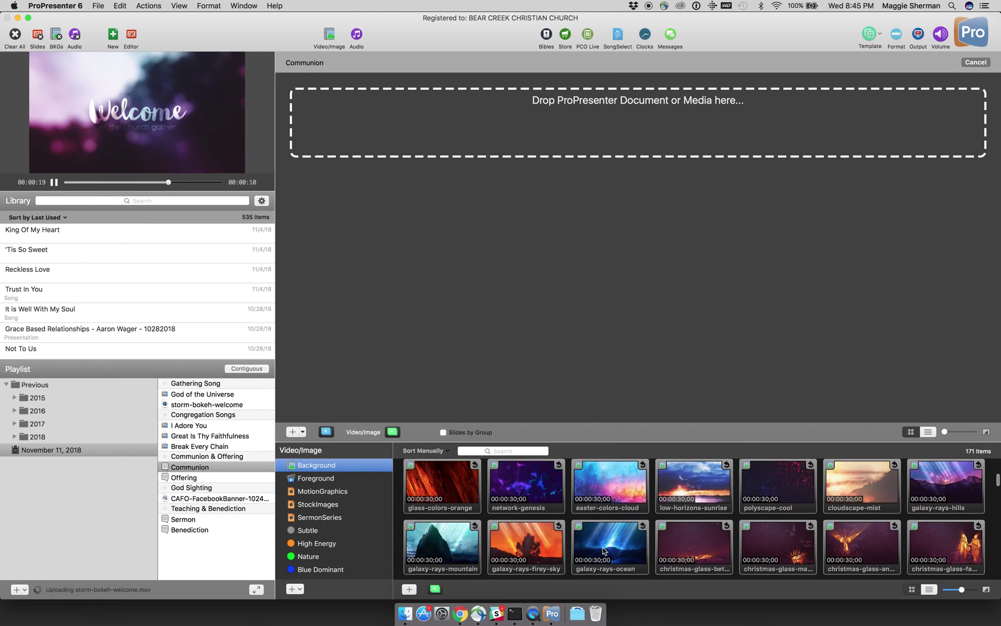
{"action": "scroll", "coordinate": [604, 550], "scroll_direction": "down", "scroll_amount": 10}
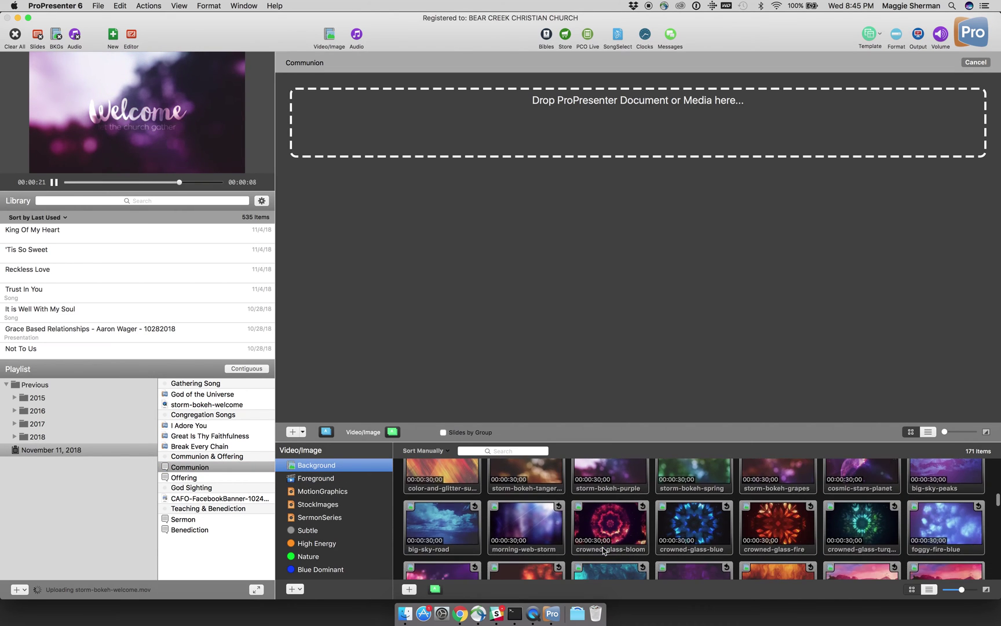
{"action": "scroll", "coordinate": [603, 551], "scroll_direction": "down", "scroll_amount": 15}
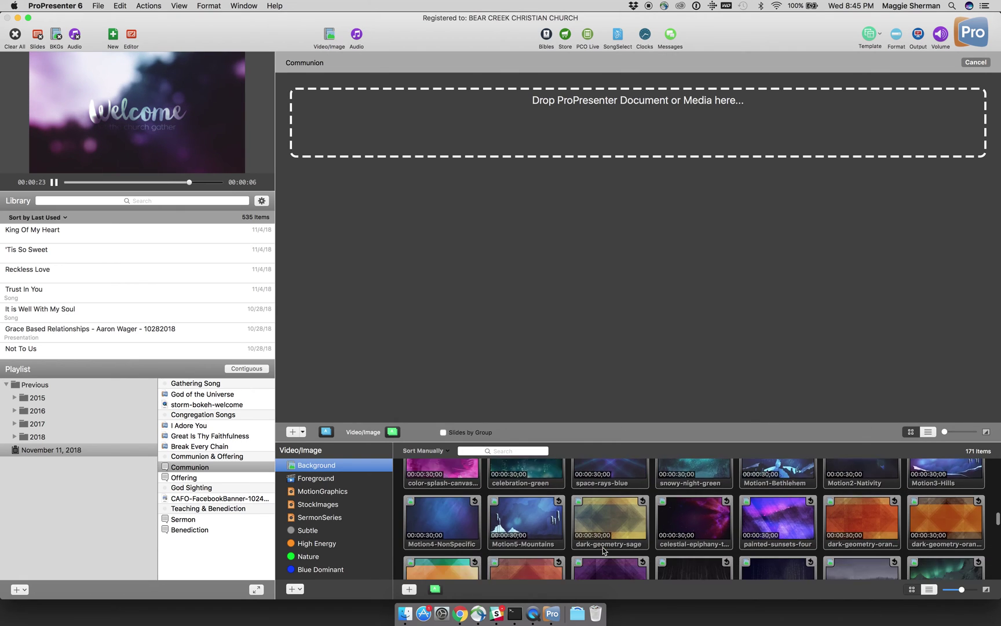
{"action": "scroll", "coordinate": [602, 551], "scroll_direction": "down", "scroll_amount": 15}
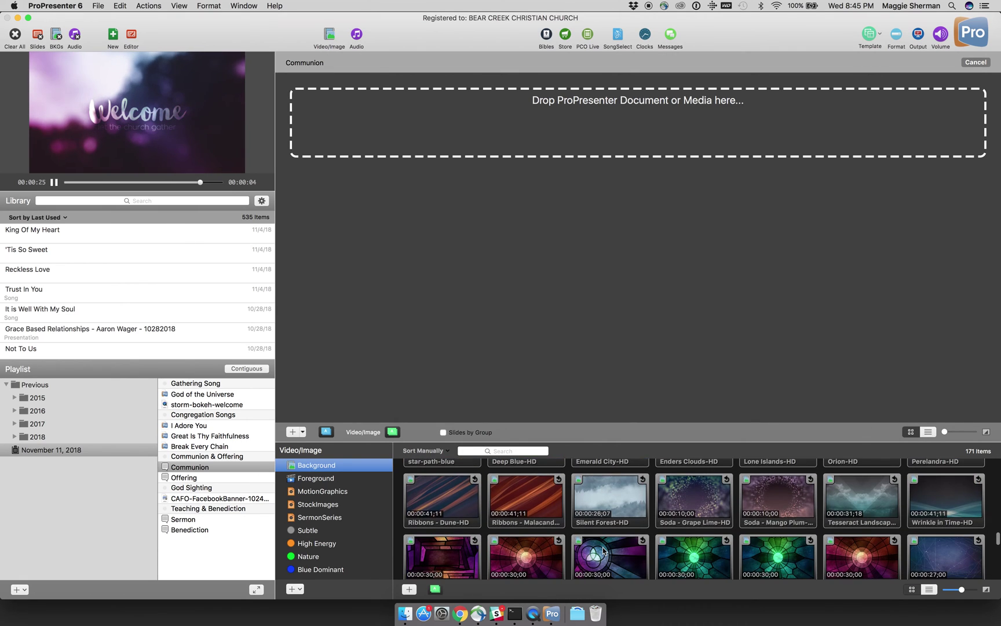
{"action": "scroll", "coordinate": [603, 547], "scroll_direction": "down", "scroll_amount": 15}
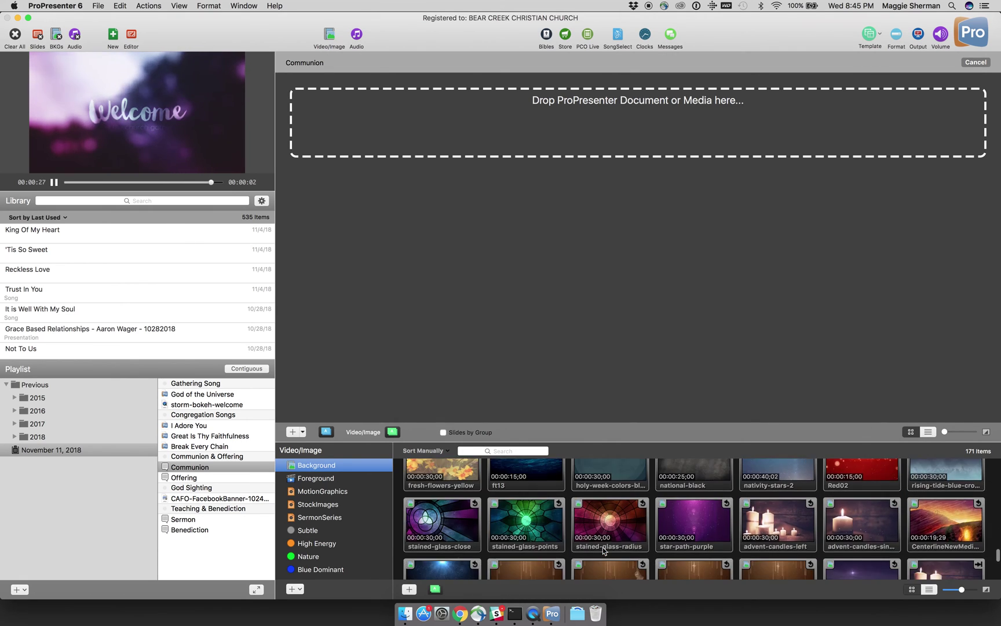
{"action": "scroll", "coordinate": [602, 551], "scroll_direction": "down", "scroll_amount": 15}
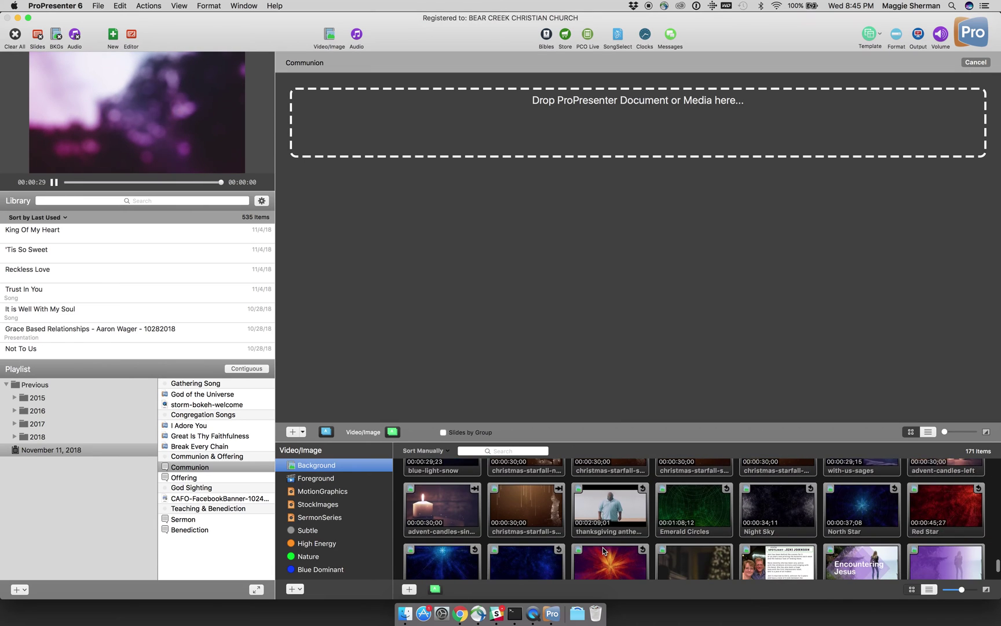
{"action": "scroll", "coordinate": [603, 548], "scroll_direction": "up", "scroll_amount": 15}
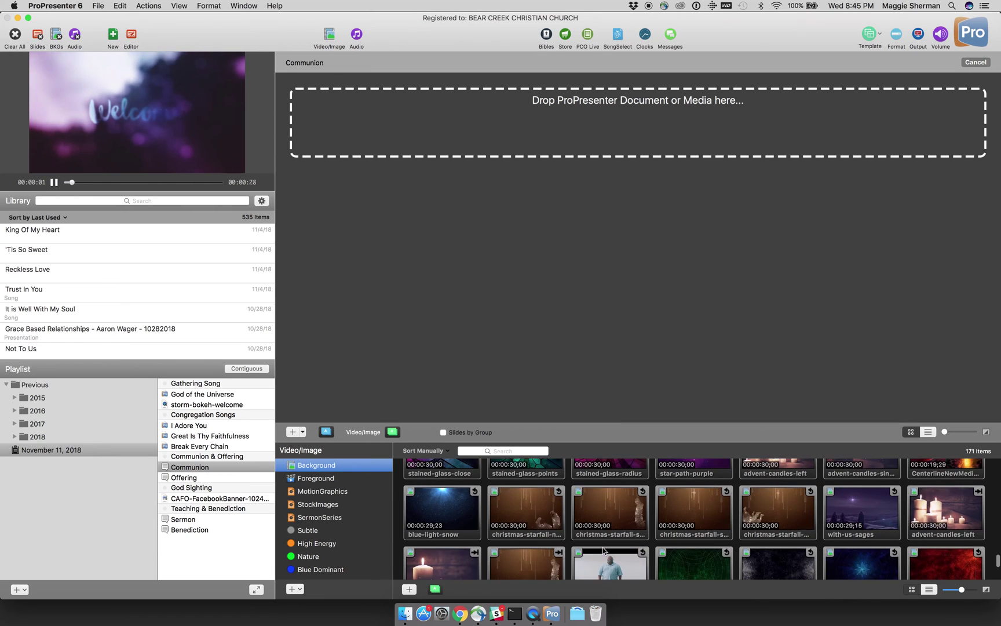
{"action": "scroll", "coordinate": [604, 549], "scroll_direction": "up", "scroll_amount": 10}
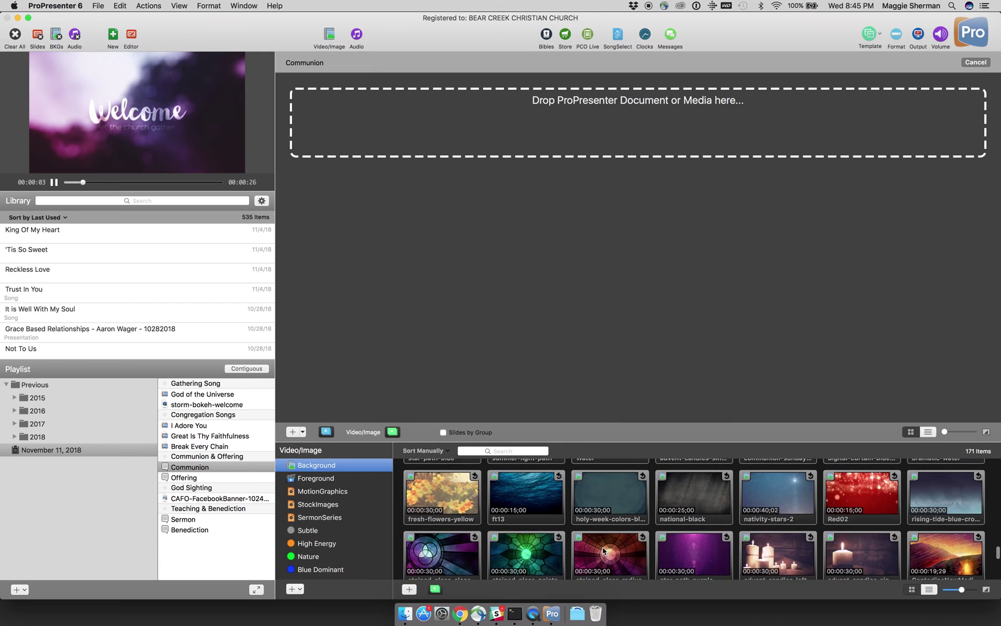
{"action": "scroll", "coordinate": [604, 551], "scroll_direction": "up", "scroll_amount": 2}
{"action": "scroll", "coordinate": [603, 549], "scroll_direction": "up", "scroll_amount": 5}
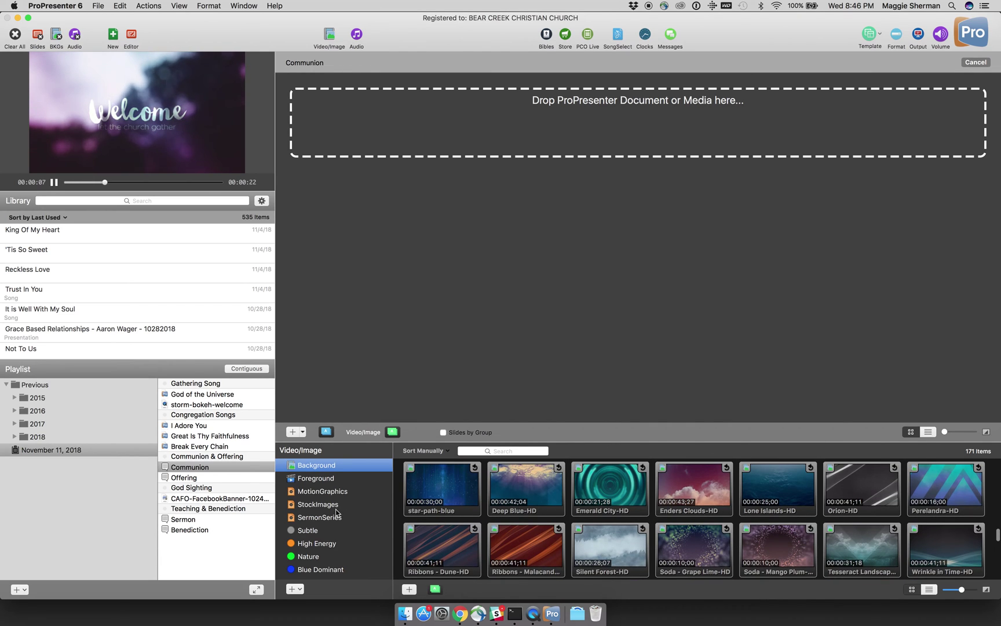
Step: Switch to StockImages and scroll to the communion1, communion2 and communion3 images
{"action": "left_click", "coordinate": [318, 504]}
{"action": "scroll", "coordinate": [566, 526], "scroll_direction": "down", "scroll_amount": 10}
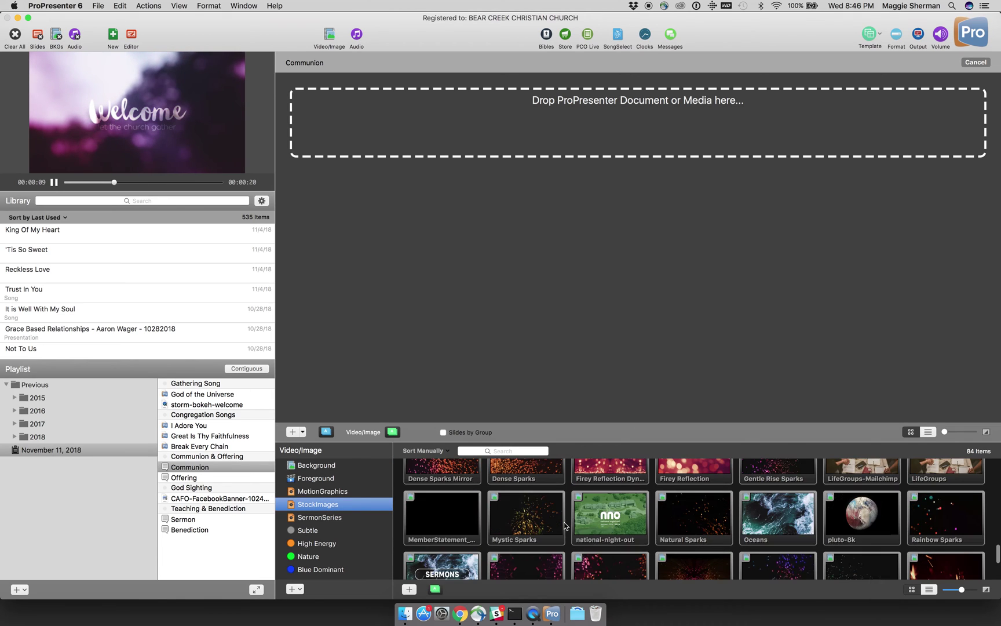
{"action": "scroll", "coordinate": [565, 526], "scroll_direction": "up", "scroll_amount": 3}
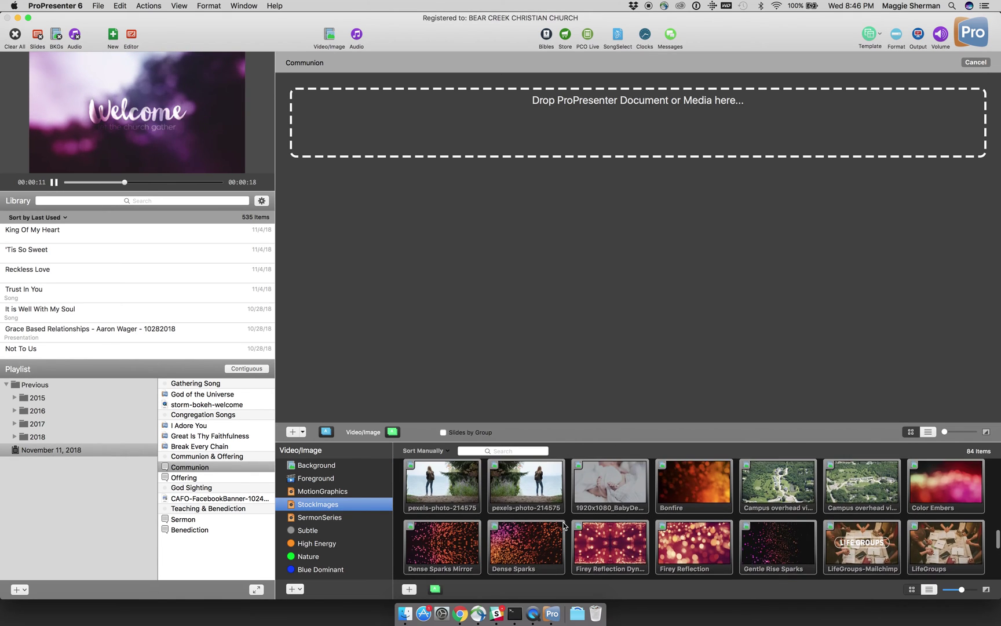
{"action": "scroll", "coordinate": [565, 525], "scroll_direction": "up", "scroll_amount": 5}
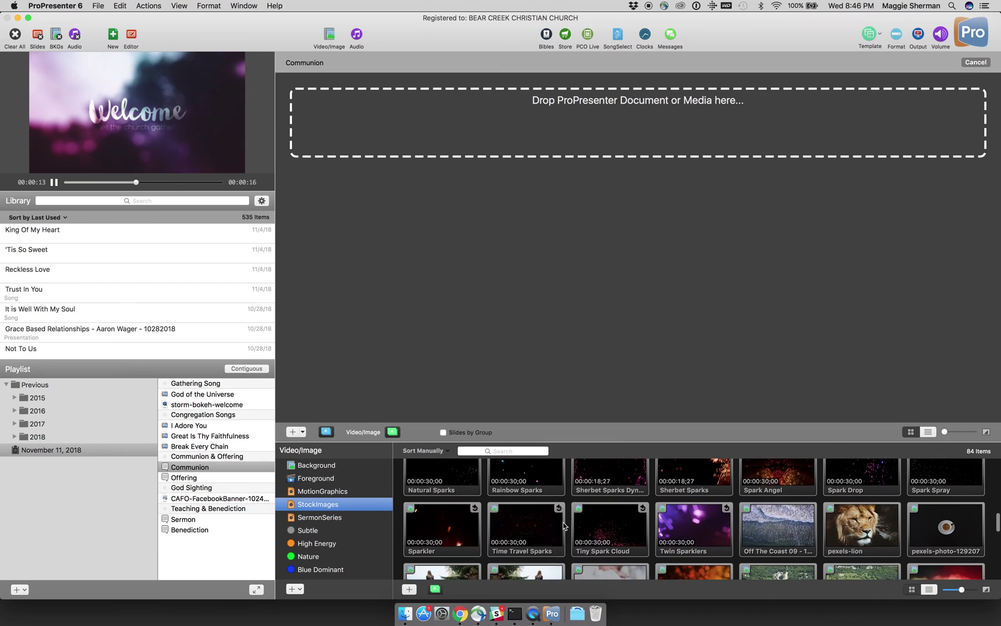
{"action": "scroll", "coordinate": [564, 526], "scroll_direction": "up", "scroll_amount": 5}
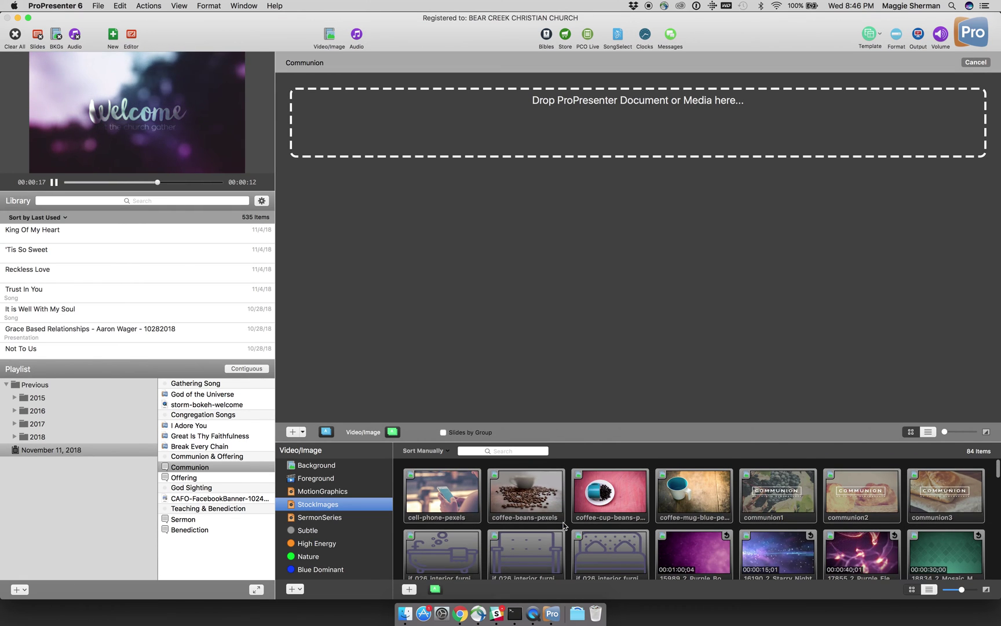
{"action": "scroll", "coordinate": [580, 518], "scroll_direction": "down", "scroll_amount": 1}
Step: Link communion3.jpg to the Communion slot, then put communion3 and communion1 on the output
{"action": "left_click_drag", "start_coordinate": [945, 490], "coordinate": [687, 130]}
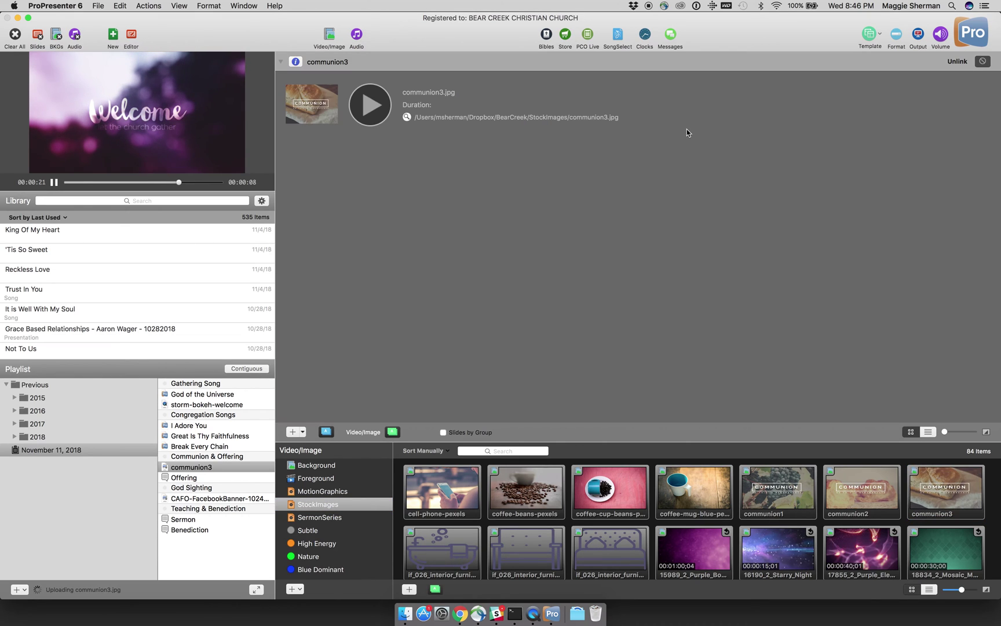
{"action": "left_click", "coordinate": [371, 108]}
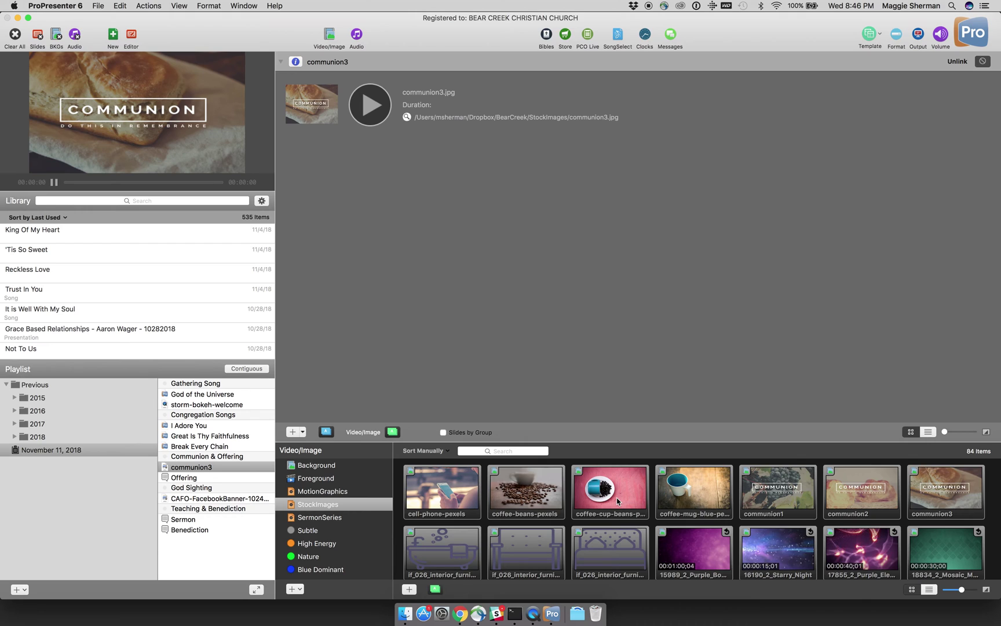
{"action": "left_click", "coordinate": [773, 497]}
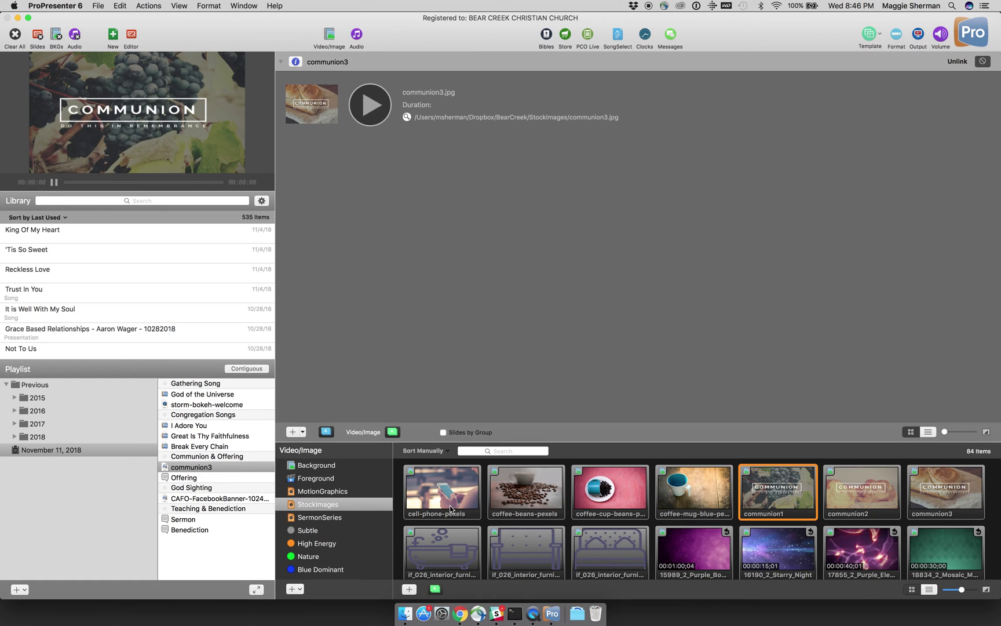
{"action": "left_click", "coordinate": [196, 469]}
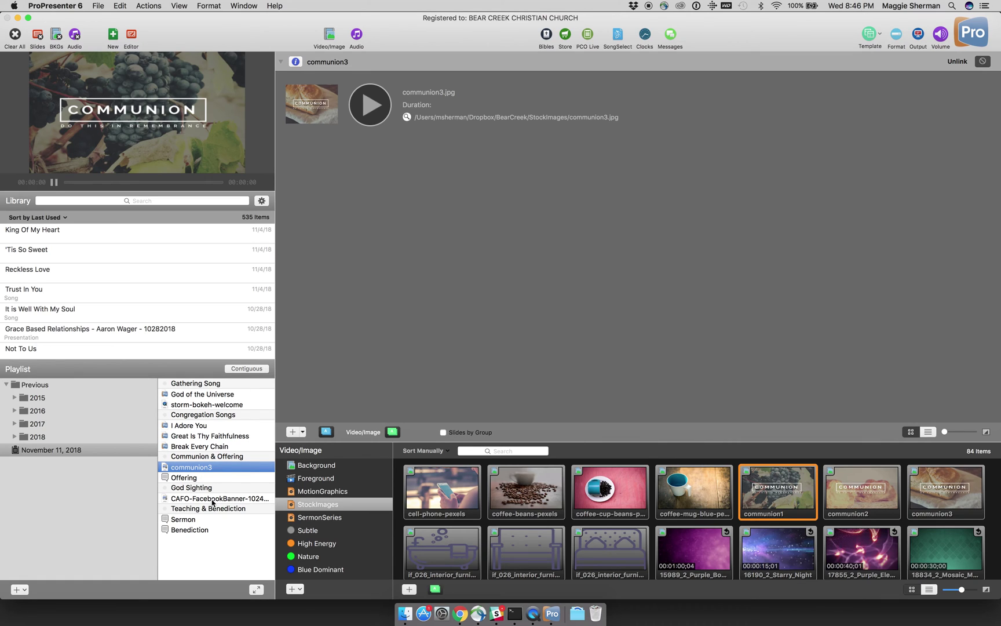
{"action": "left_click", "coordinate": [196, 478]}
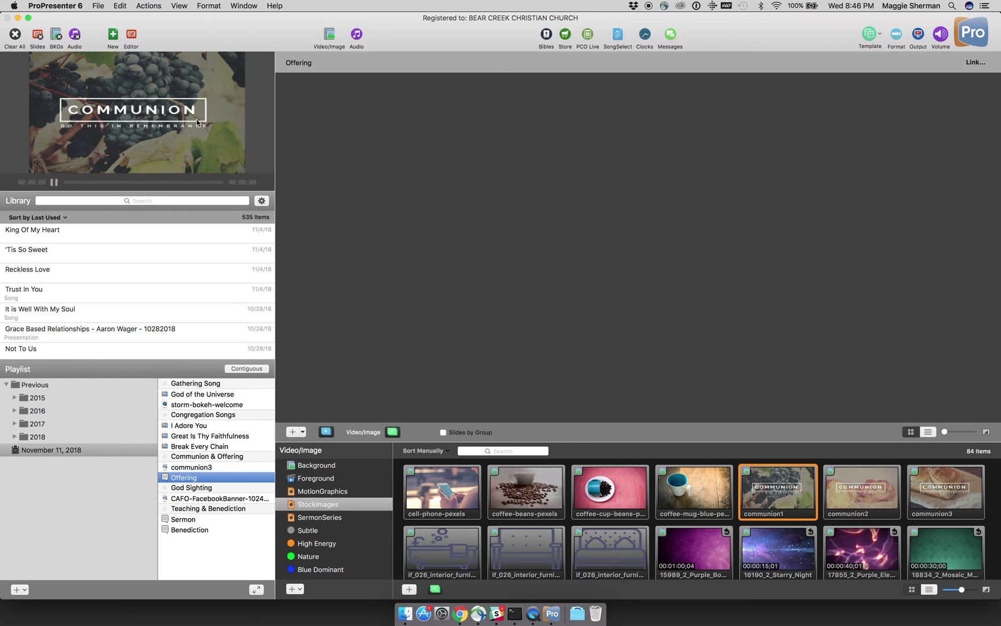
Step: Clear the output, play the CAFO Orphan Sunday Facebook banner, and narrow the window to reveal the desktop
{"action": "left_click", "coordinate": [19, 42]}
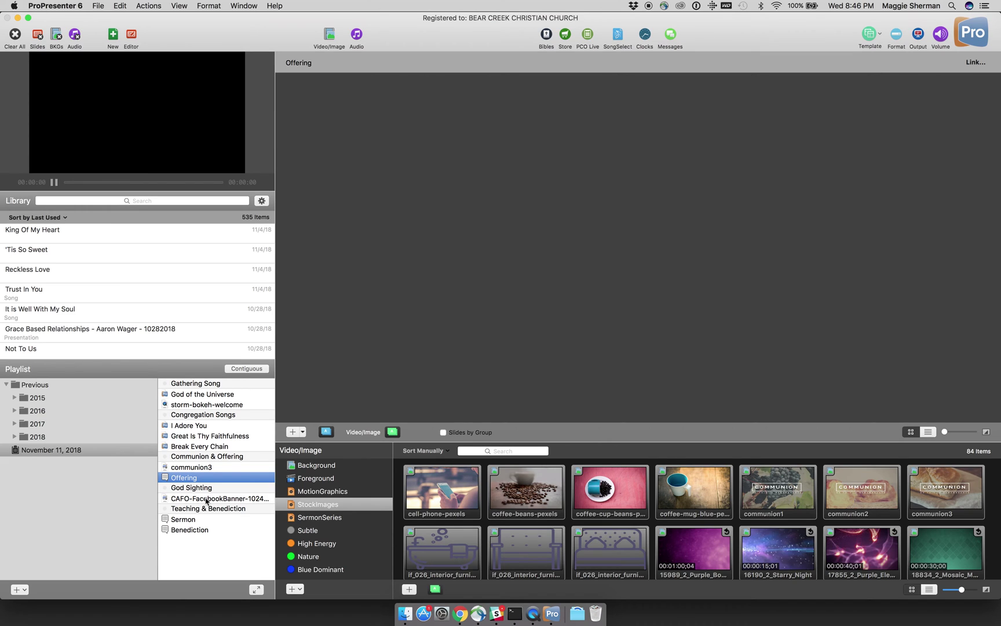
{"action": "left_click", "coordinate": [205, 499]}
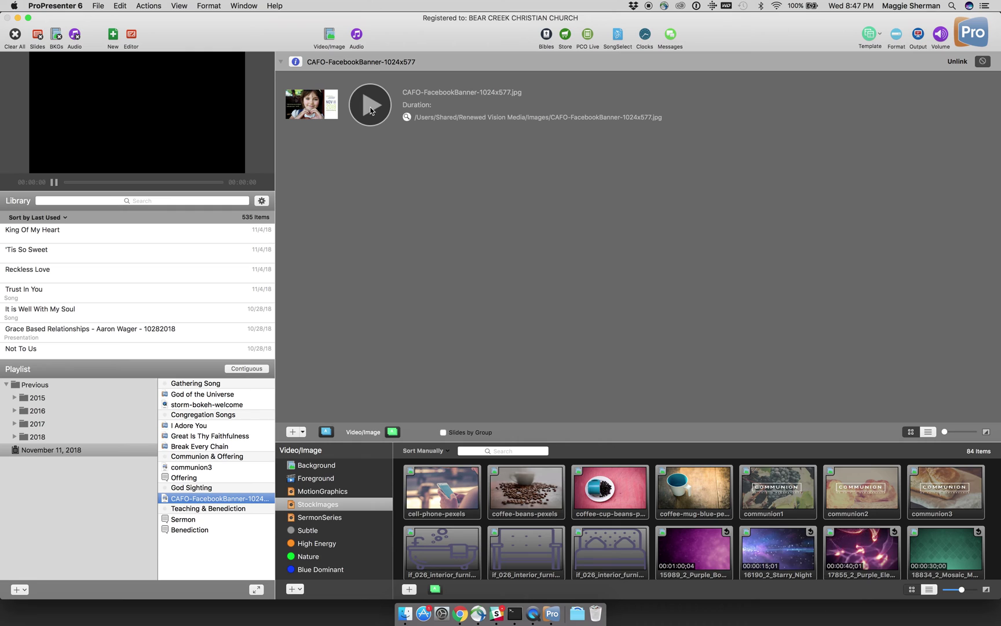
{"action": "left_click", "coordinate": [371, 106]}
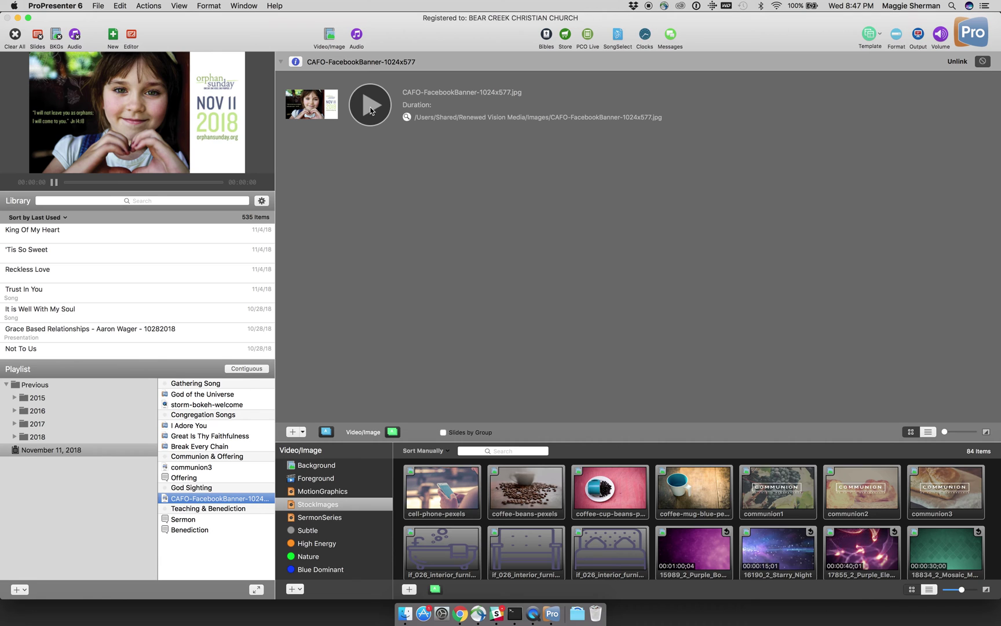
{"action": "left_click_drag", "start_coordinate": [999, 160], "coordinate": [702, 186]}
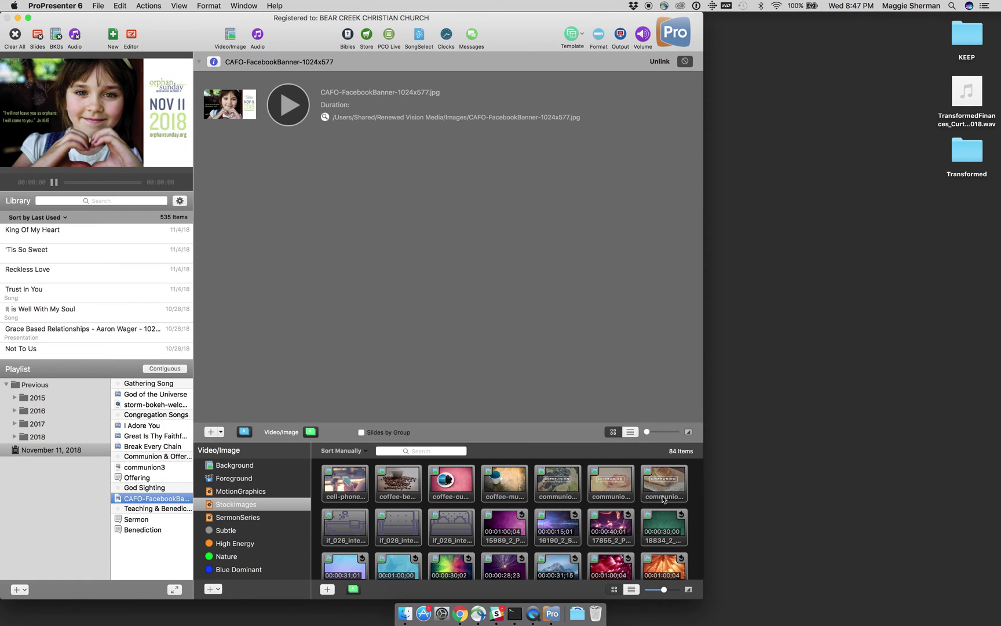
Step: Drag the 28276440_…19_n.jpg photo from Pictures to the desktop and place it under Transformed
{"action": "left_click", "coordinate": [404, 616]}
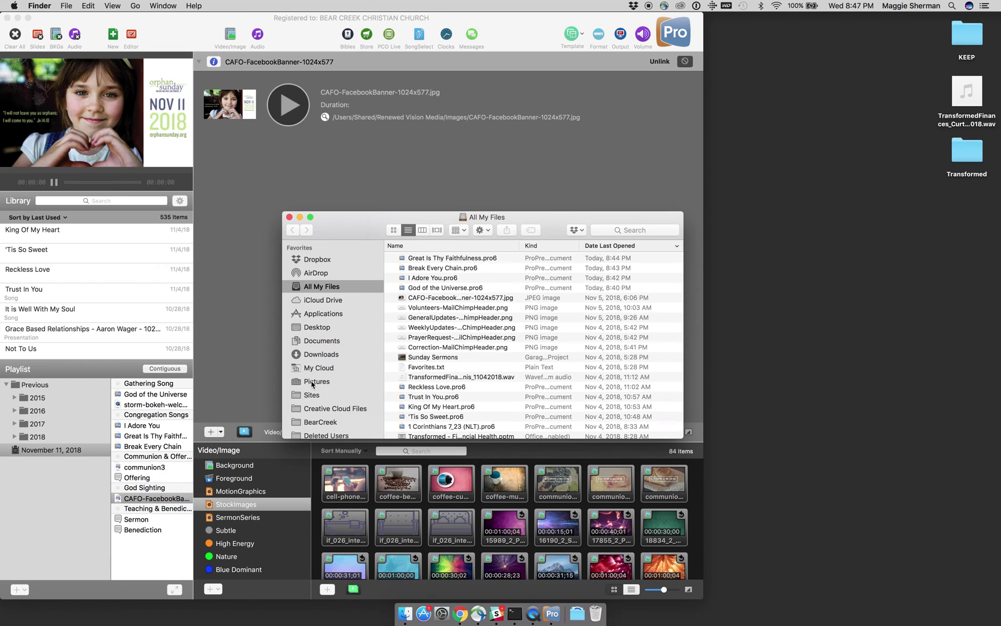
{"action": "left_click", "coordinate": [313, 382]}
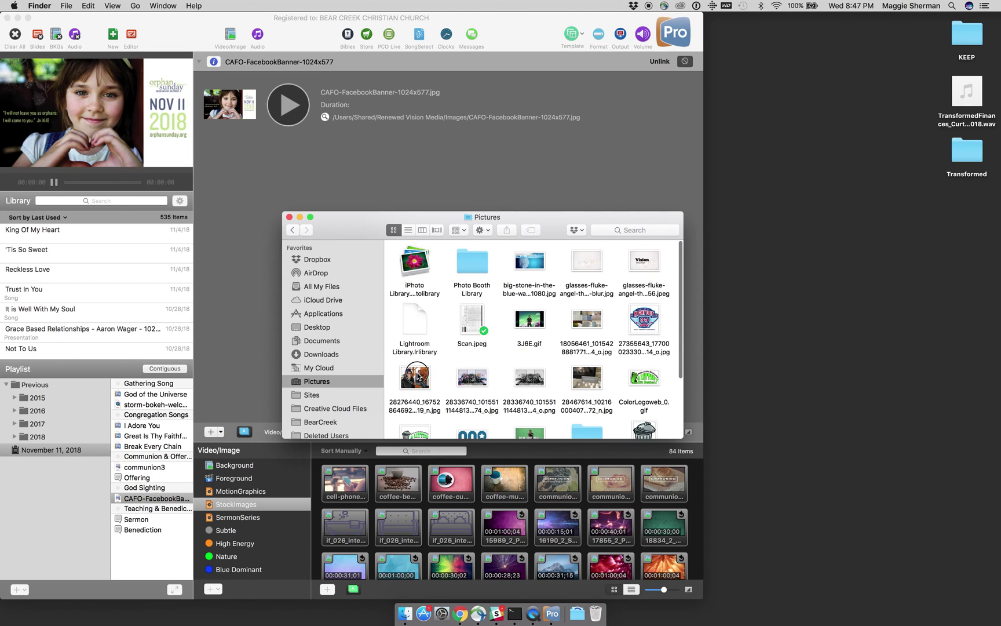
{"action": "left_click", "coordinate": [418, 376]}
{"action": "left_click_drag", "start_coordinate": [426, 372], "coordinate": [879, 270]}
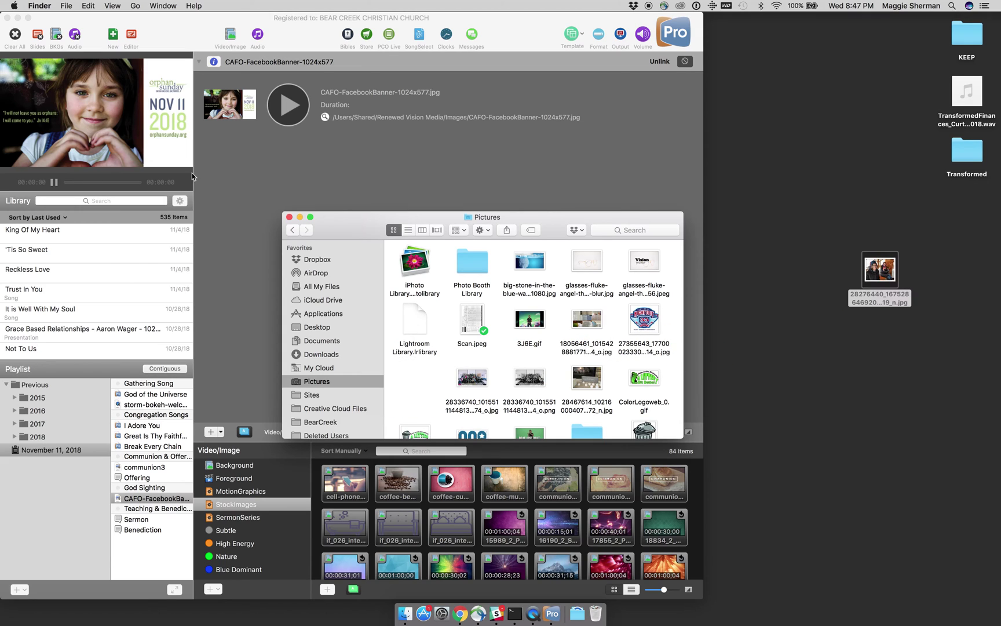
{"action": "left_click", "coordinate": [289, 218]}
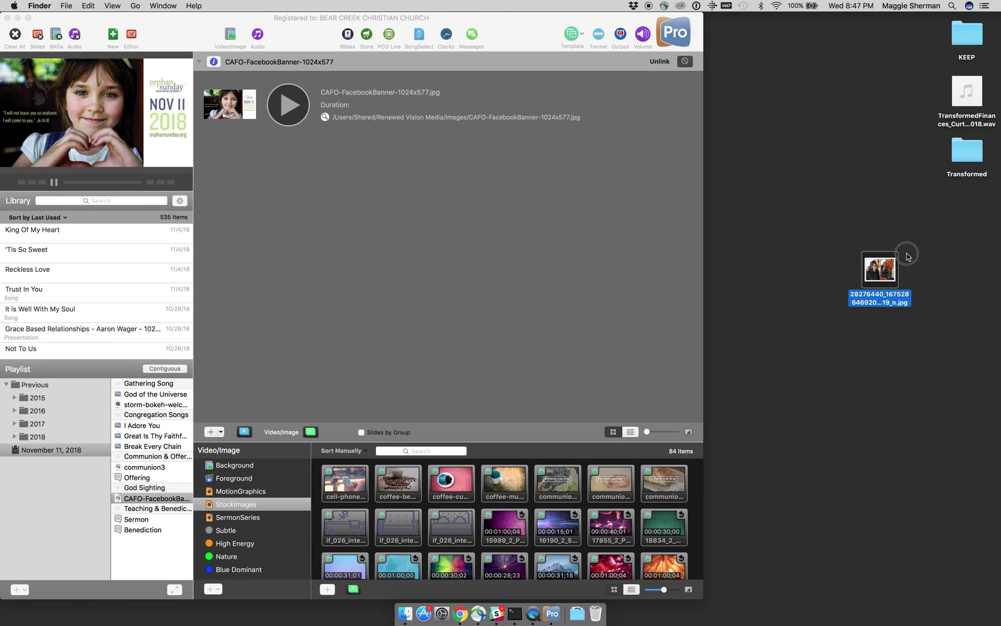
{"action": "left_click_drag", "start_coordinate": [886, 268], "coordinate": [960, 222]}
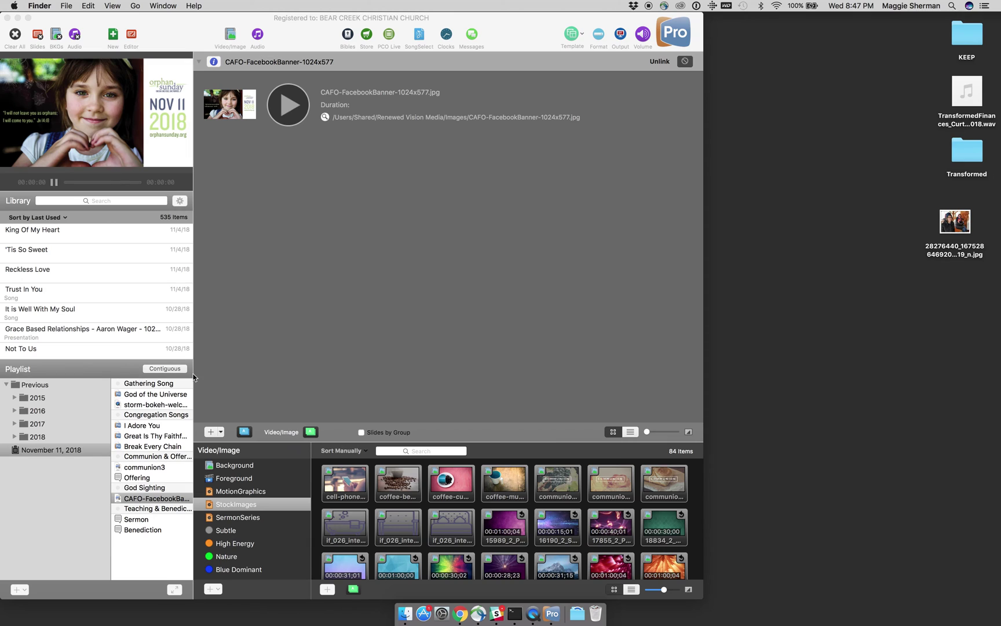
Step: Try the desktop photo on the Offering item, then unlink it so the item stays empty
{"action": "left_click", "coordinate": [158, 480]}
{"action": "left_click", "coordinate": [145, 479]}
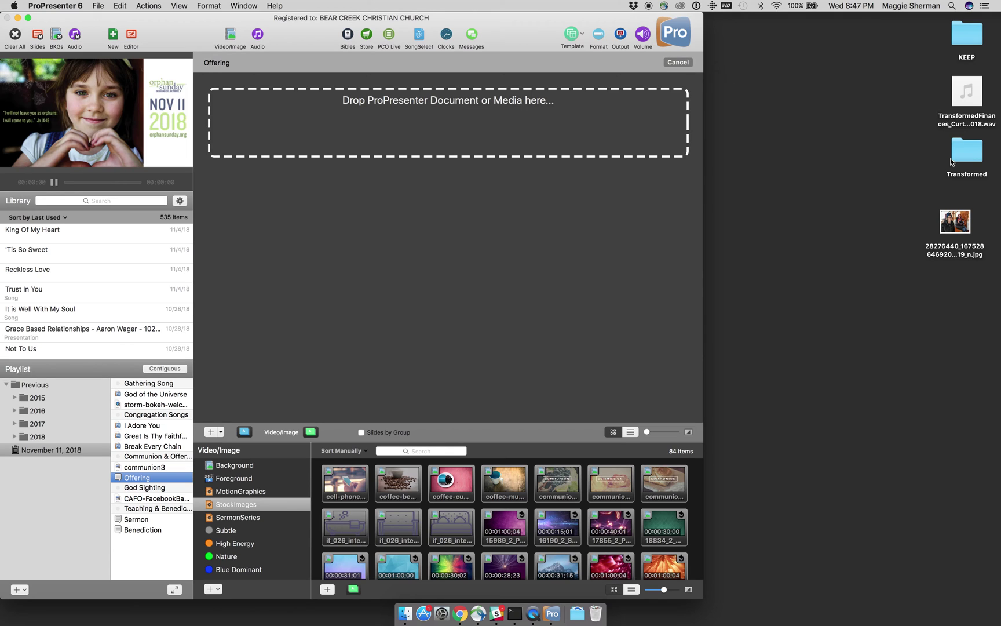
{"action": "left_click_drag", "start_coordinate": [955, 221], "coordinate": [617, 137]}
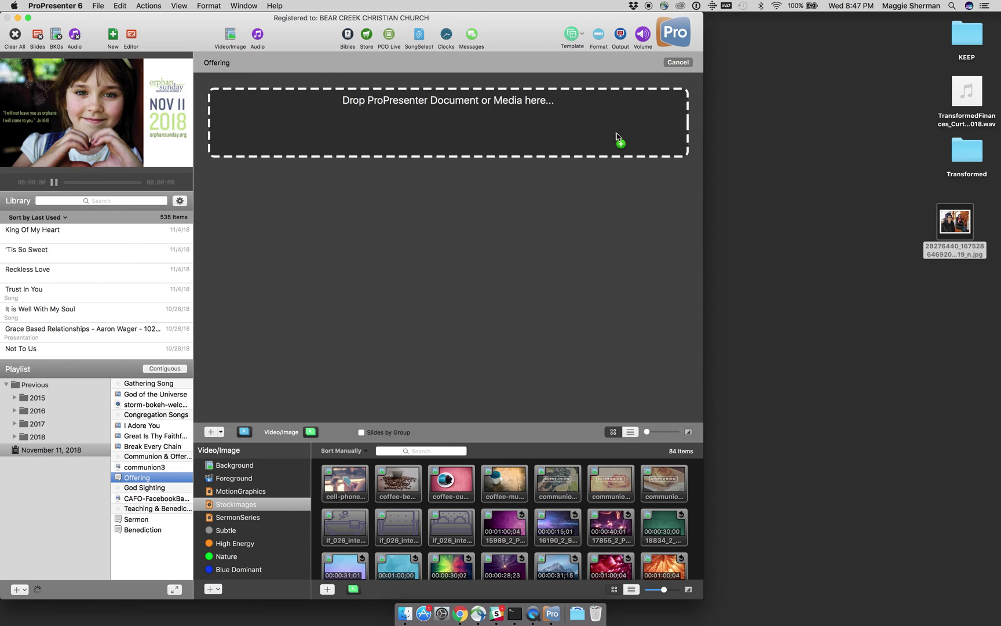
{"action": "left_click", "coordinate": [293, 105]}
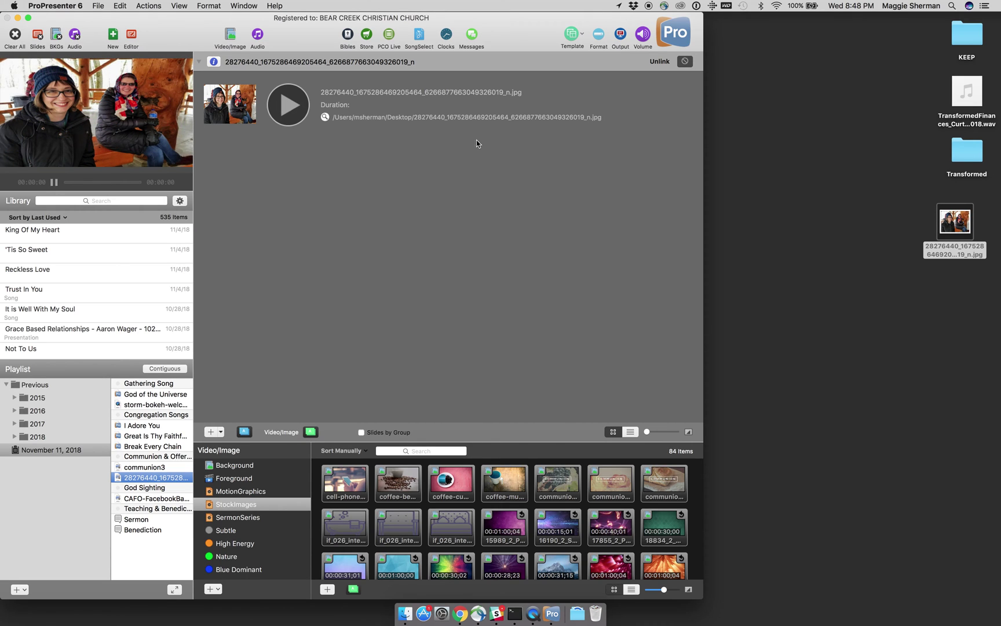
{"action": "left_click", "coordinate": [660, 62]}
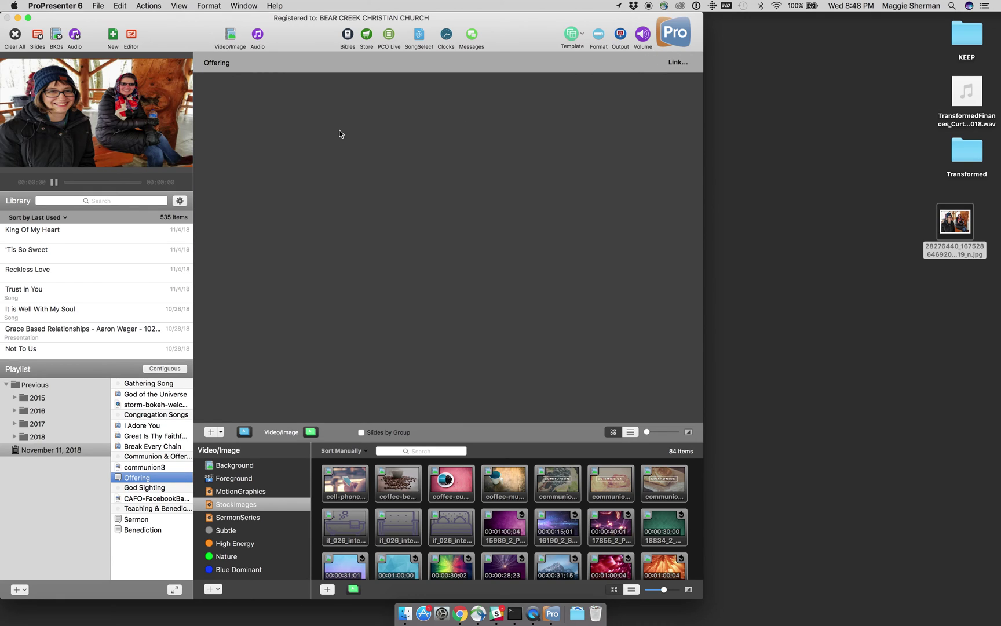
Step: Return to the Offering item, clear all output and widen the window again
{"action": "left_click", "coordinate": [142, 466]}
{"action": "left_click", "coordinate": [141, 477]}
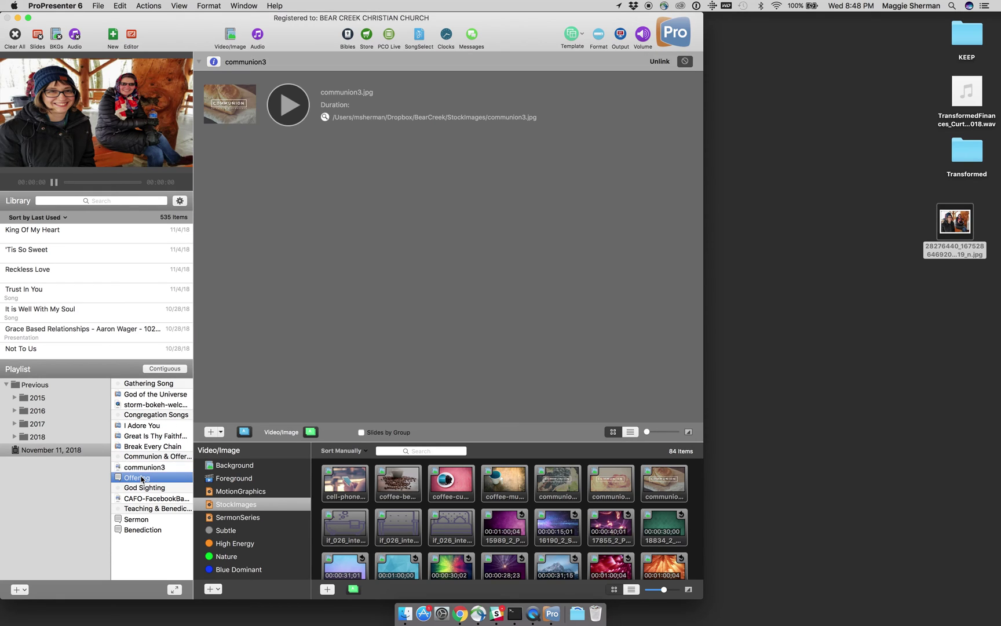
{"action": "left_click", "coordinate": [12, 36]}
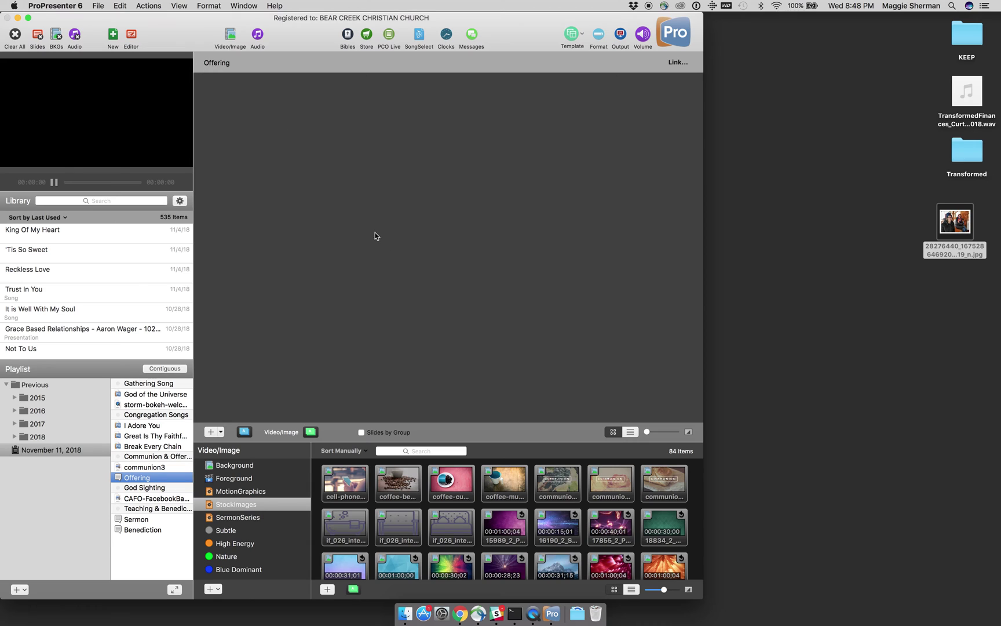
{"action": "left_click_drag", "start_coordinate": [703, 227], "coordinate": [657, 297]}
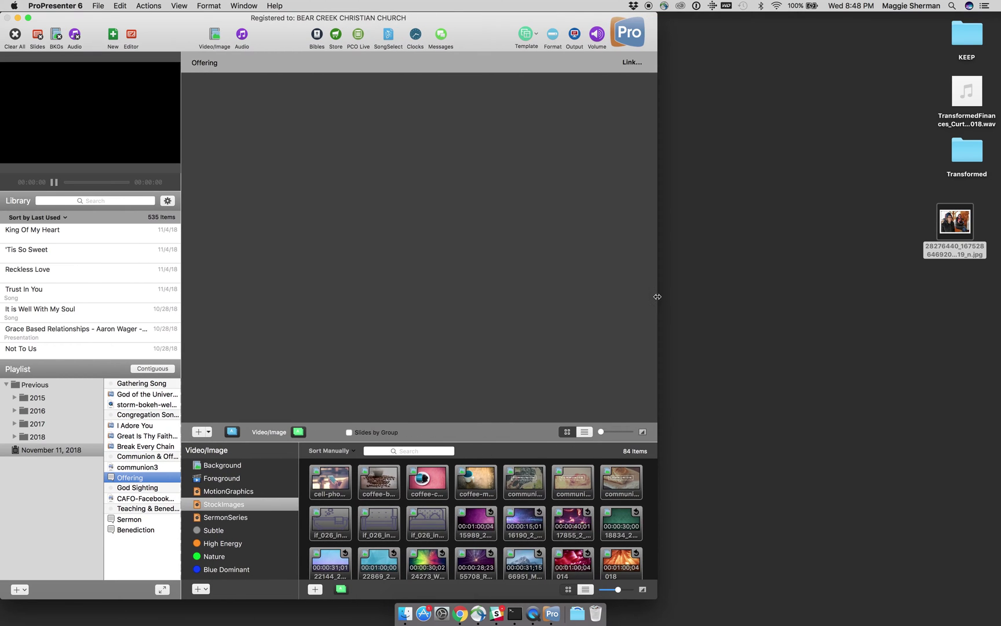
Step: Show the Background media collection, then load gmail.com in Chrome
{"action": "left_click", "coordinate": [244, 466]}
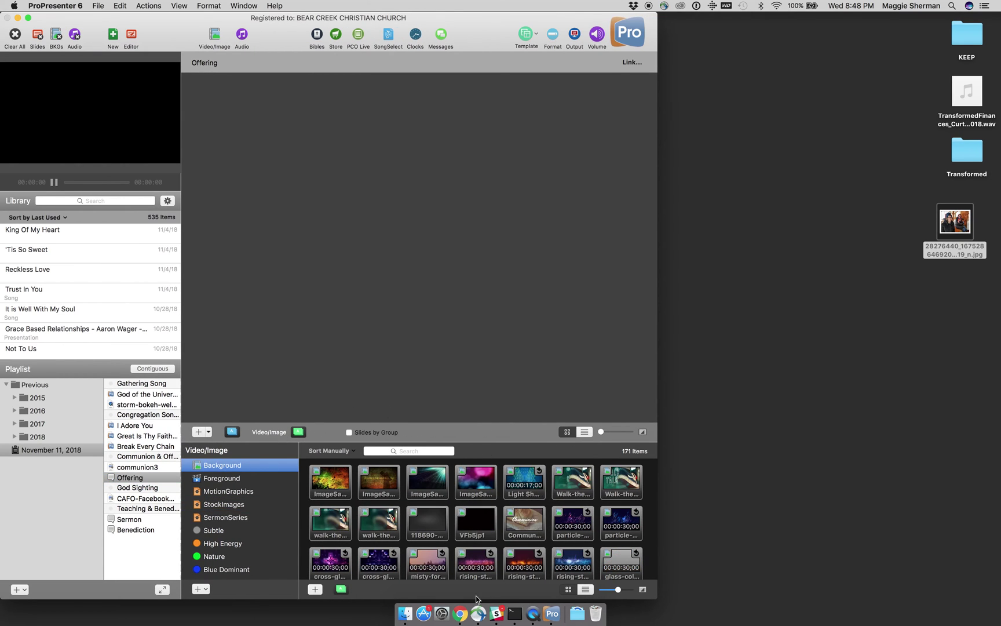
{"action": "left_click", "coordinate": [461, 614]}
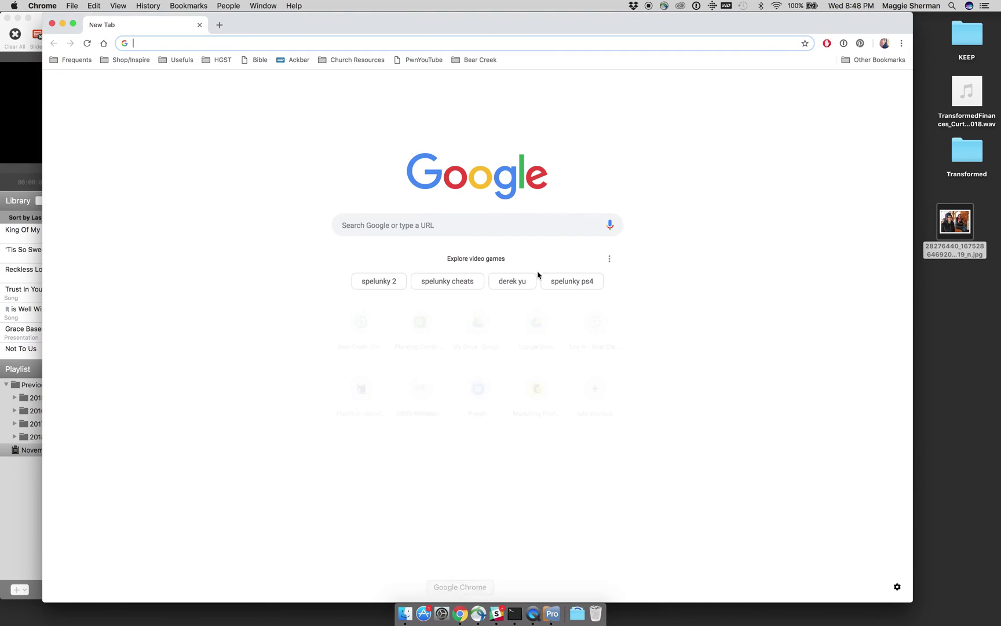
{"action": "type", "text": "gmail.com"}
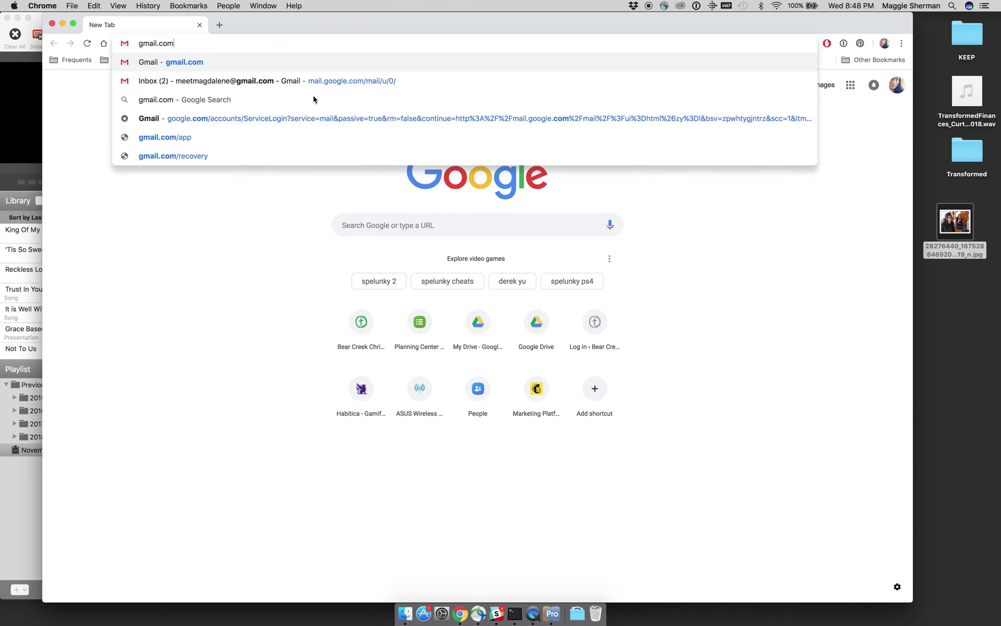
{"action": "key", "text": "Return"}
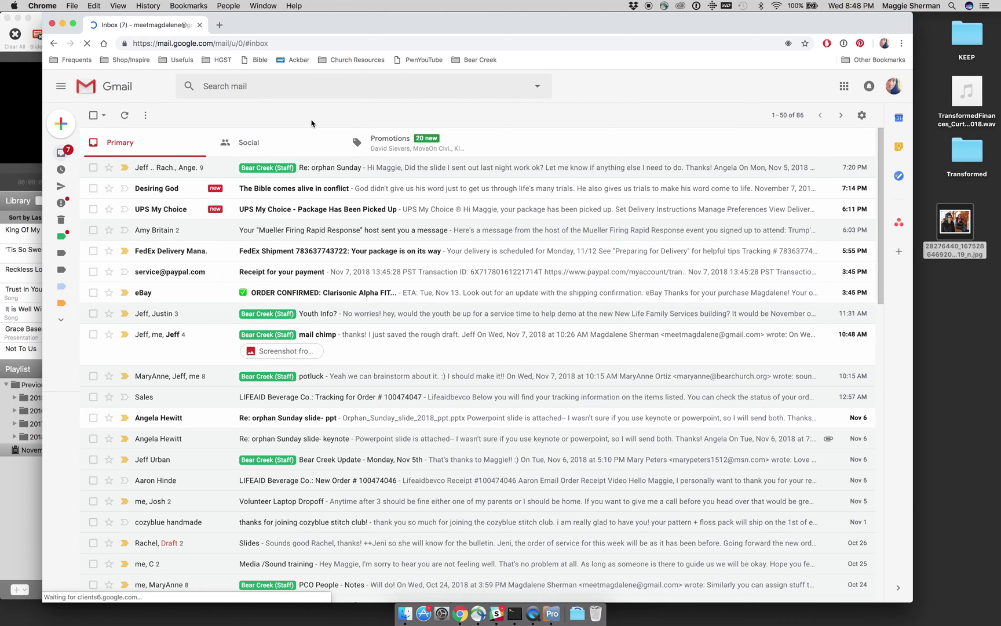
Step: Scroll down the Gmail inbox to find the Sermon Outline email
{"action": "scroll", "coordinate": [335, 237], "scroll_direction": "down", "scroll_amount": 8}
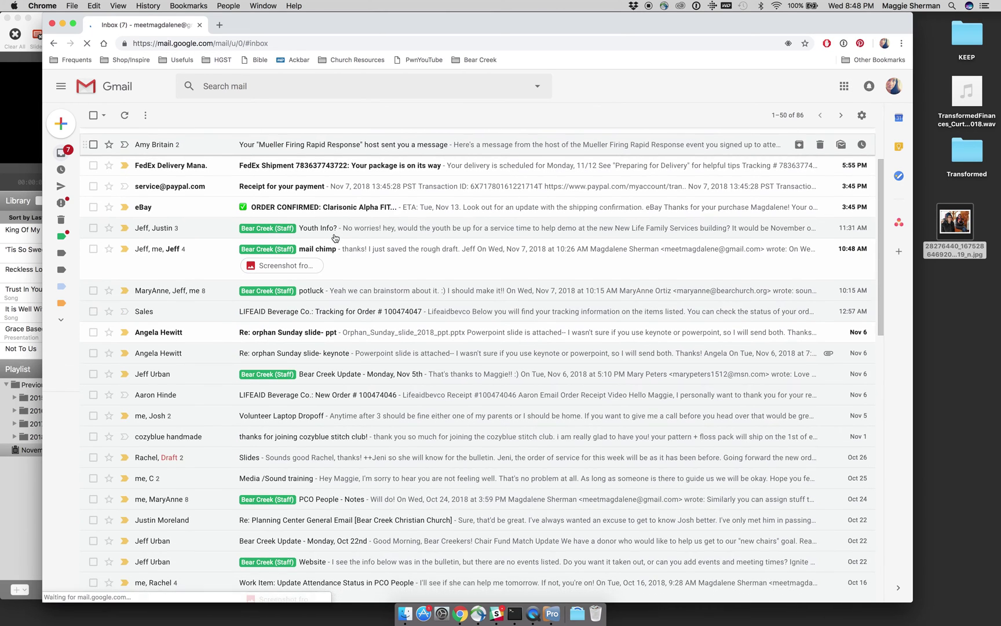
{"action": "scroll", "coordinate": [335, 237], "scroll_direction": "down", "scroll_amount": 5}
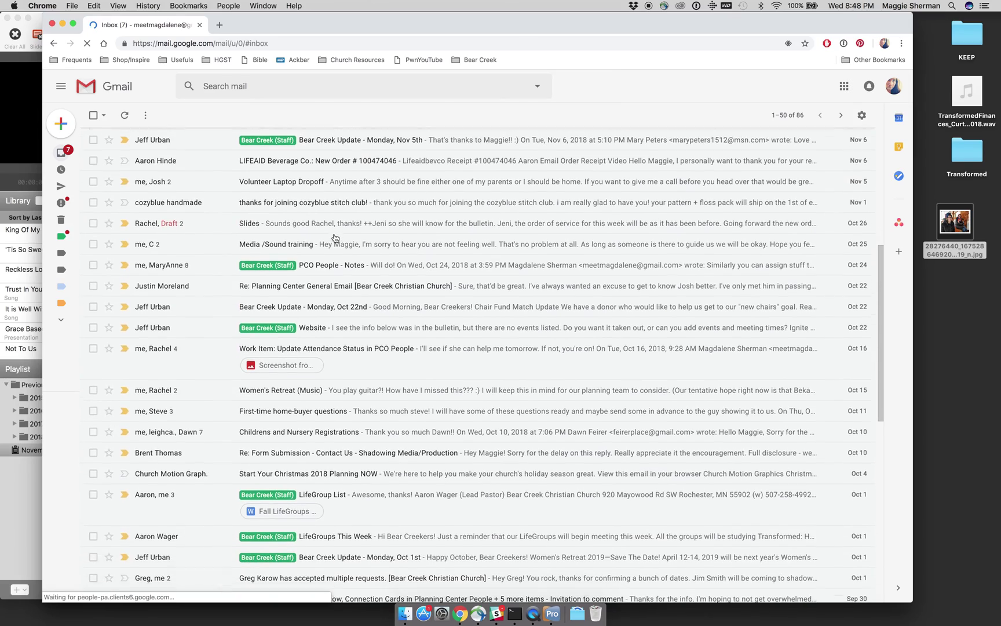
{"action": "scroll", "coordinate": [335, 237], "scroll_direction": "down", "scroll_amount": 4}
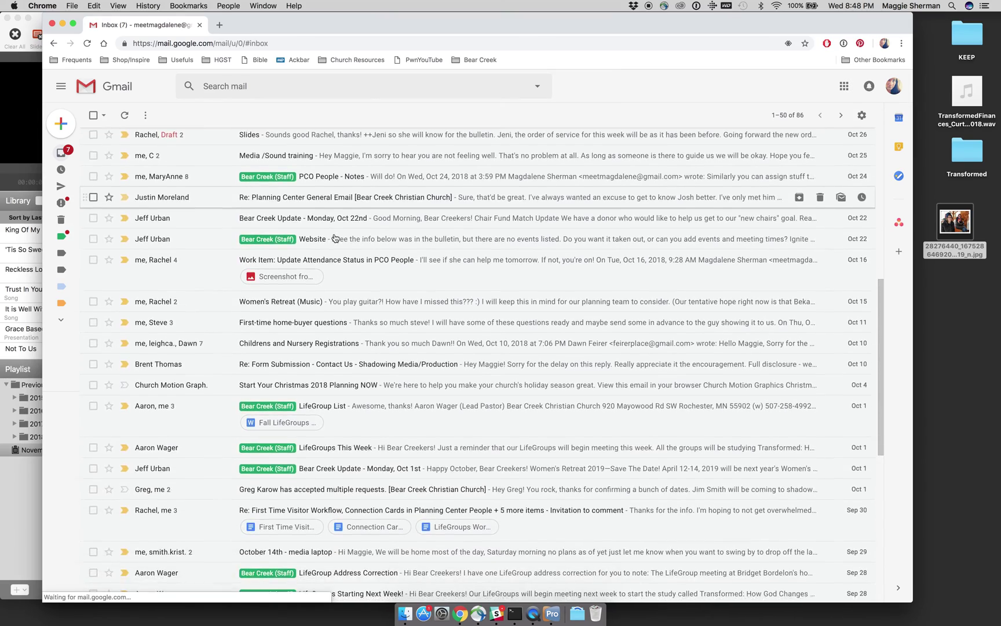
{"action": "scroll", "coordinate": [335, 237], "scroll_direction": "down", "scroll_amount": 3}
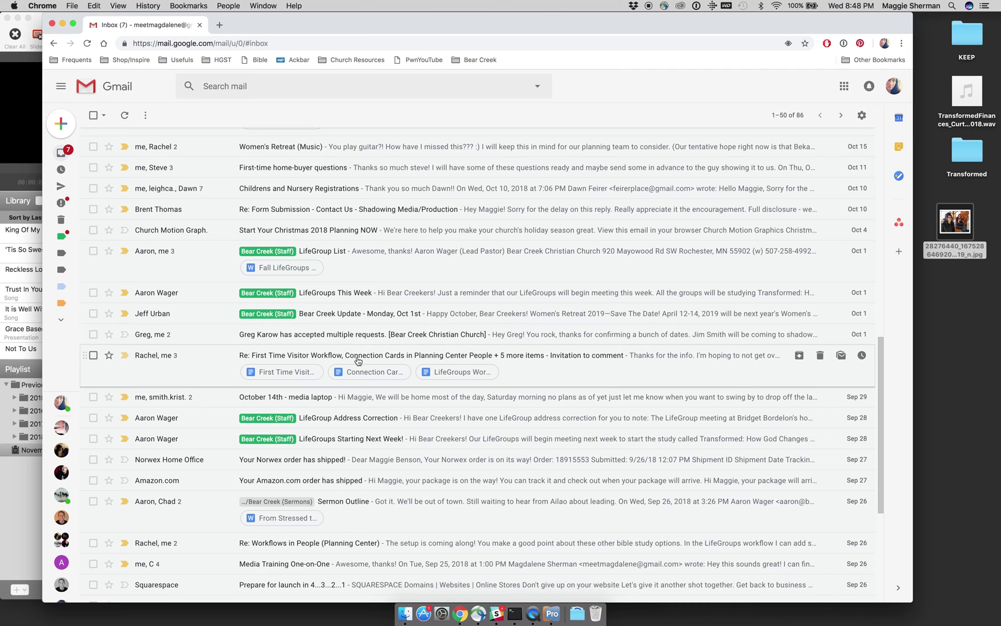
{"action": "scroll", "coordinate": [359, 397], "scroll_direction": "down", "scroll_amount": 3}
Step: Open the Sermon Outline thread and preview the From Stressed to Blessed - Sermon outline.docx attachment
{"action": "left_click", "coordinate": [367, 418]}
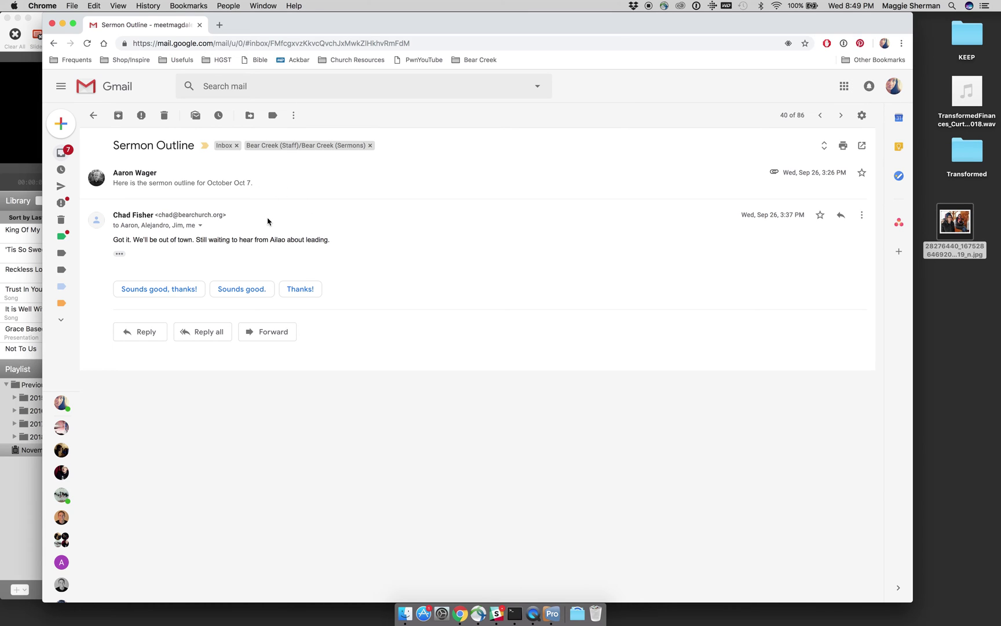
{"action": "left_click", "coordinate": [262, 189]}
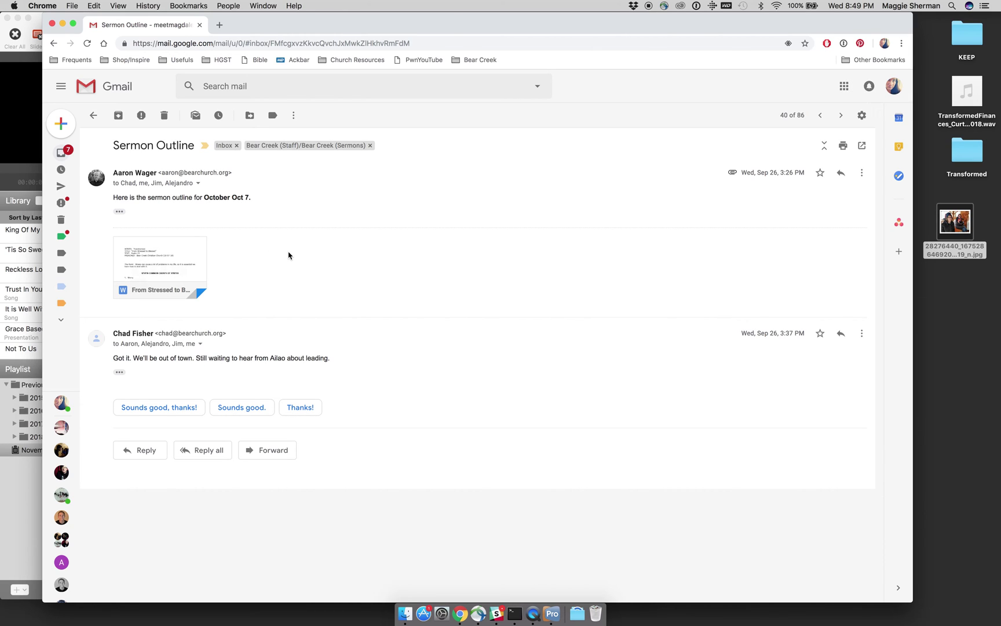
{"action": "mouse_move", "coordinate": [179, 257]}
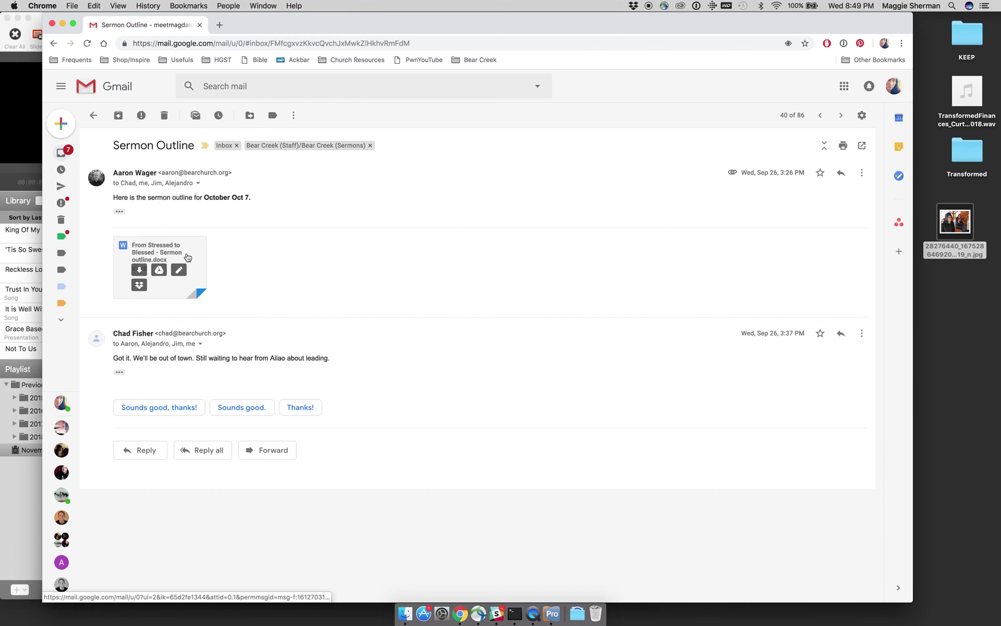
{"action": "left_click", "coordinate": [187, 257]}
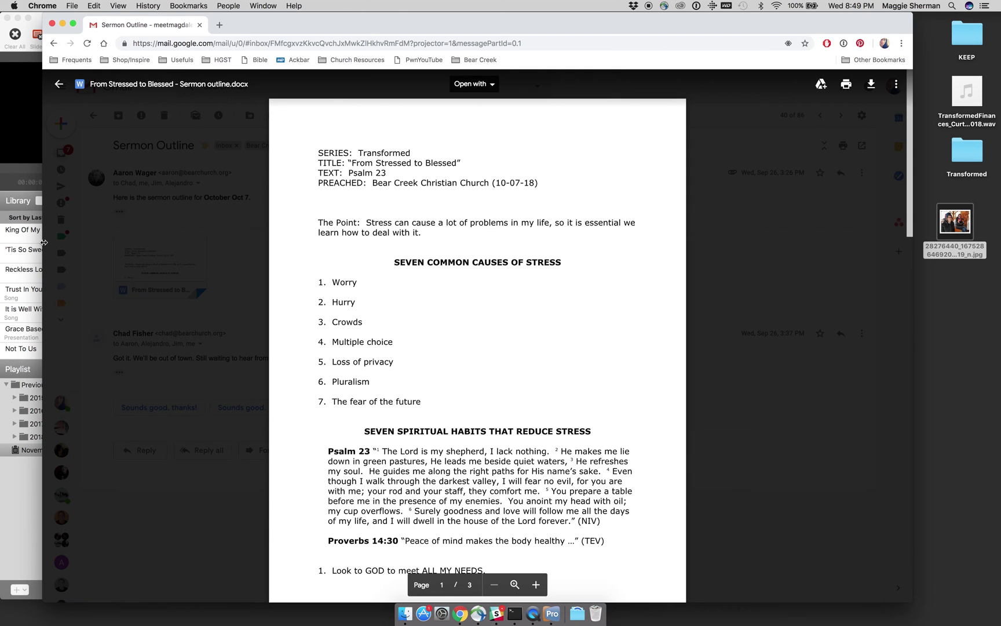
Step: Narrow and shift Chrome and ProPresenter so the two windows sit side by side
{"action": "left_click_drag", "start_coordinate": [149, 251], "coordinate": [422, 259]}
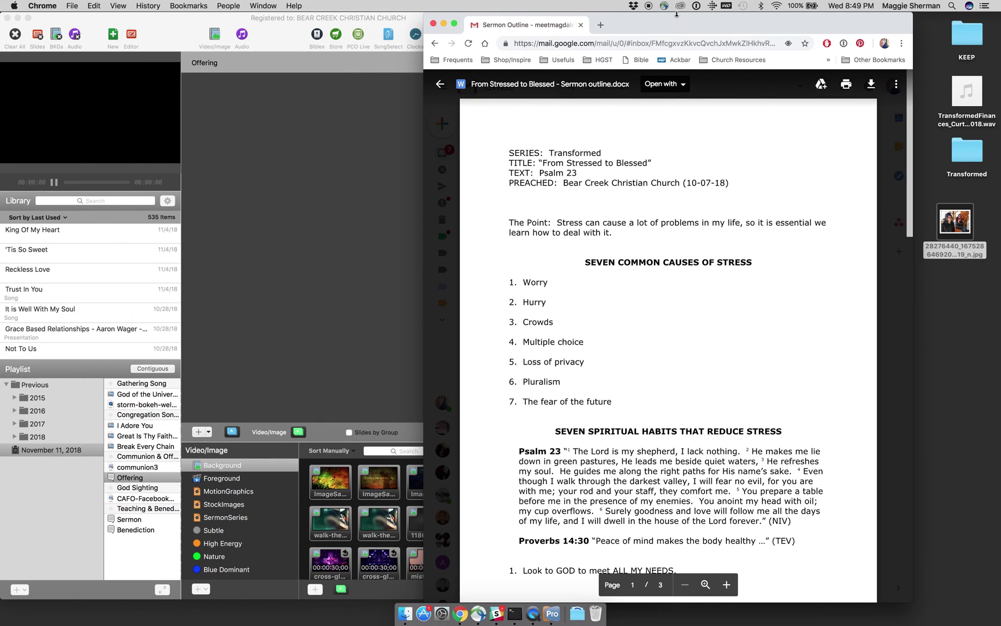
{"action": "left_click_drag", "start_coordinate": [676, 25], "coordinate": [764, 18]}
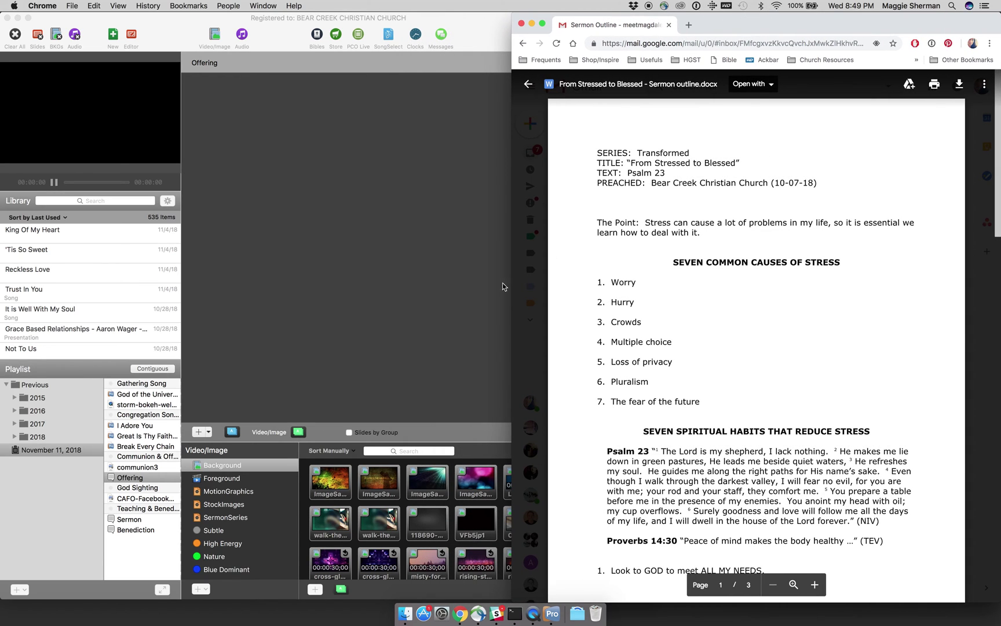
{"action": "left_click_drag", "start_coordinate": [511, 286], "coordinate": [655, 316]}
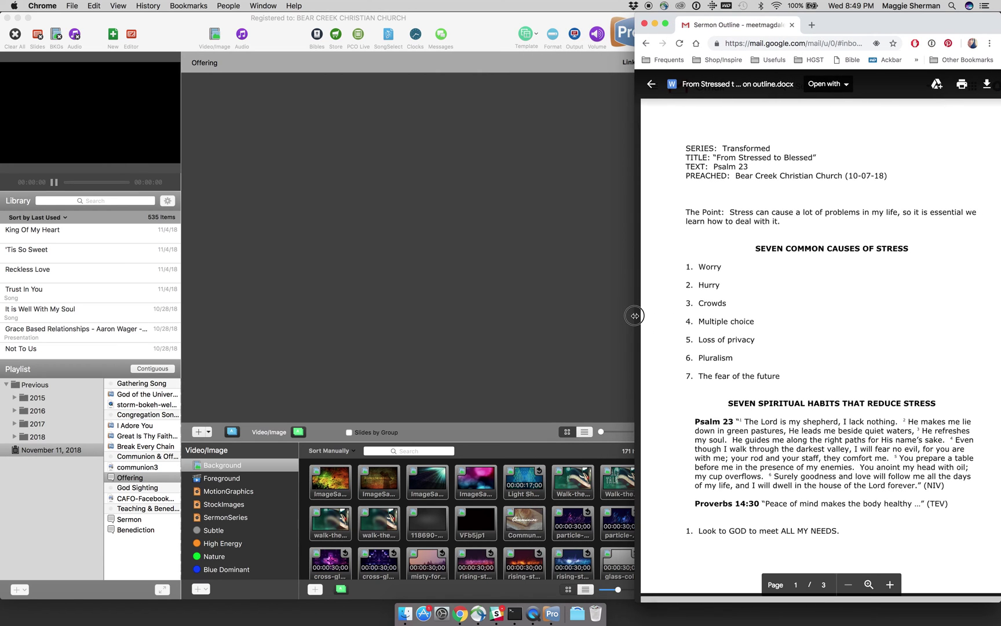
{"action": "left_click", "coordinate": [593, 306]}
{"action": "left_click_drag", "start_coordinate": [657, 295], "coordinate": [630, 297]}
{"action": "left_click_drag", "start_coordinate": [617, 300], "coordinate": [606, 299]}
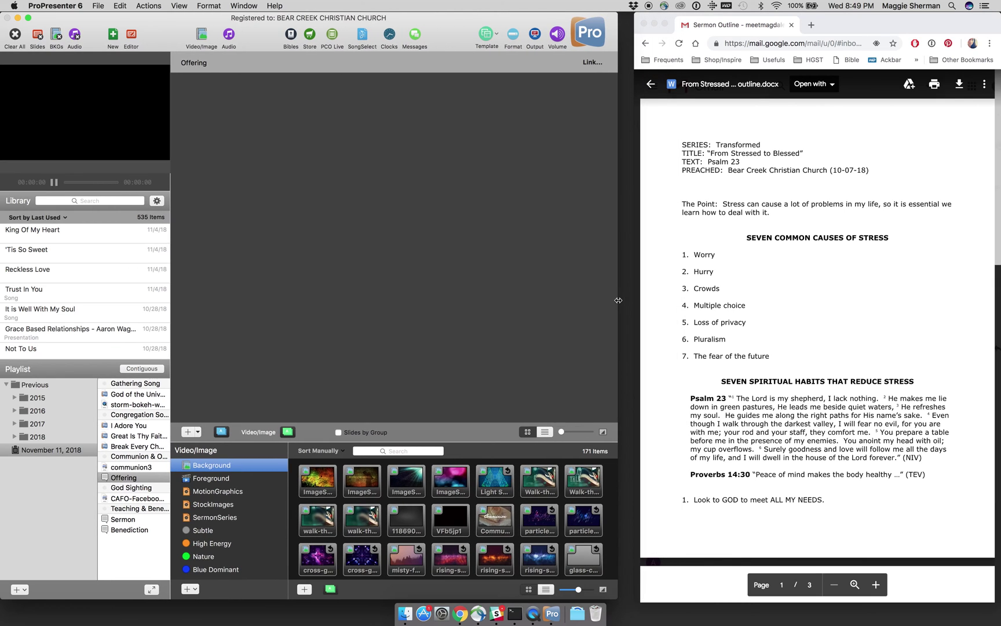
Step: Scroll through the three-page sermon outline, then bring ProPresenter forward slightly wider
{"action": "scroll", "coordinate": [765, 331], "scroll_direction": "down", "scroll_amount": 3}
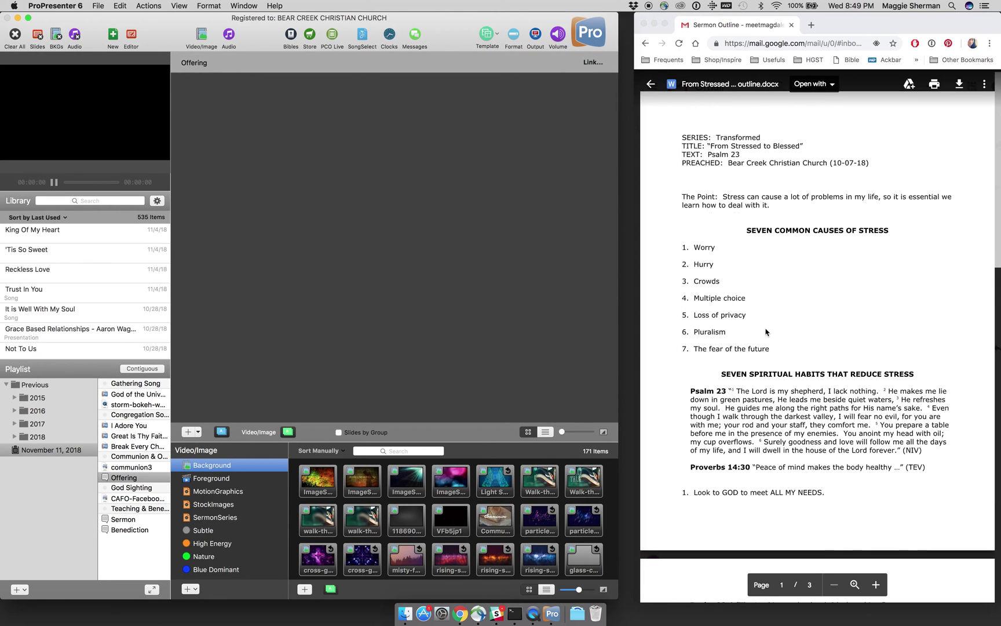
{"action": "scroll", "coordinate": [766, 332], "scroll_direction": "up", "scroll_amount": 3}
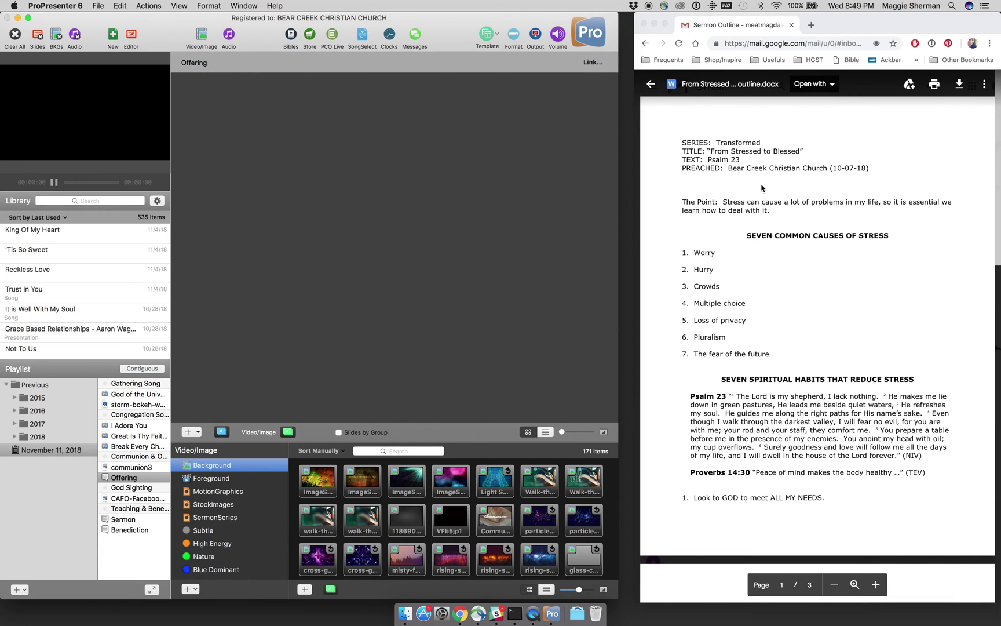
{"action": "scroll", "coordinate": [762, 188], "scroll_direction": "down", "scroll_amount": 3}
{"action": "scroll", "coordinate": [762, 189], "scroll_direction": "up", "scroll_amount": 2}
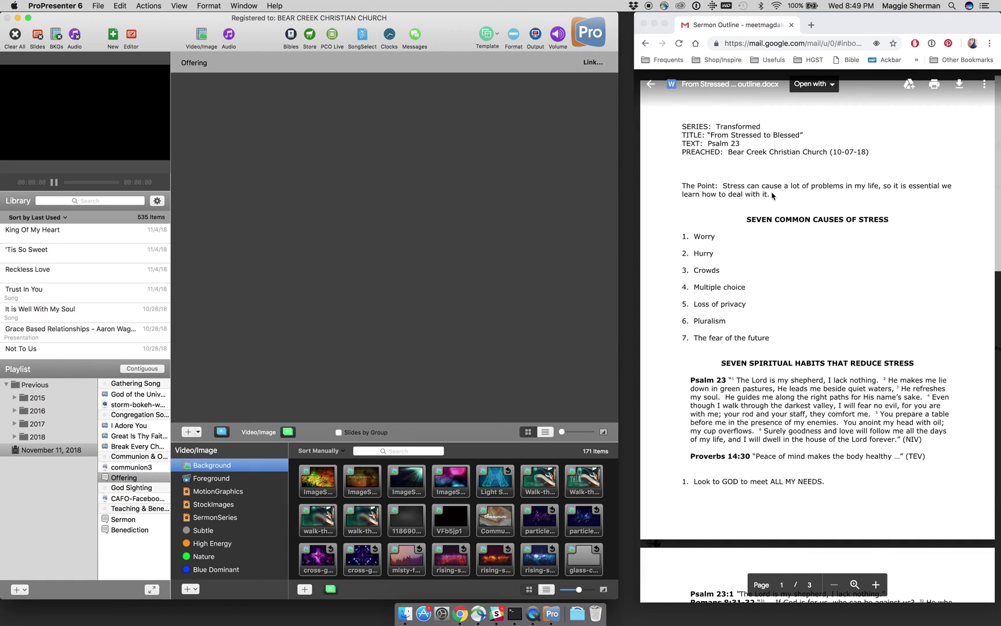
{"action": "left_click", "coordinate": [677, 232]}
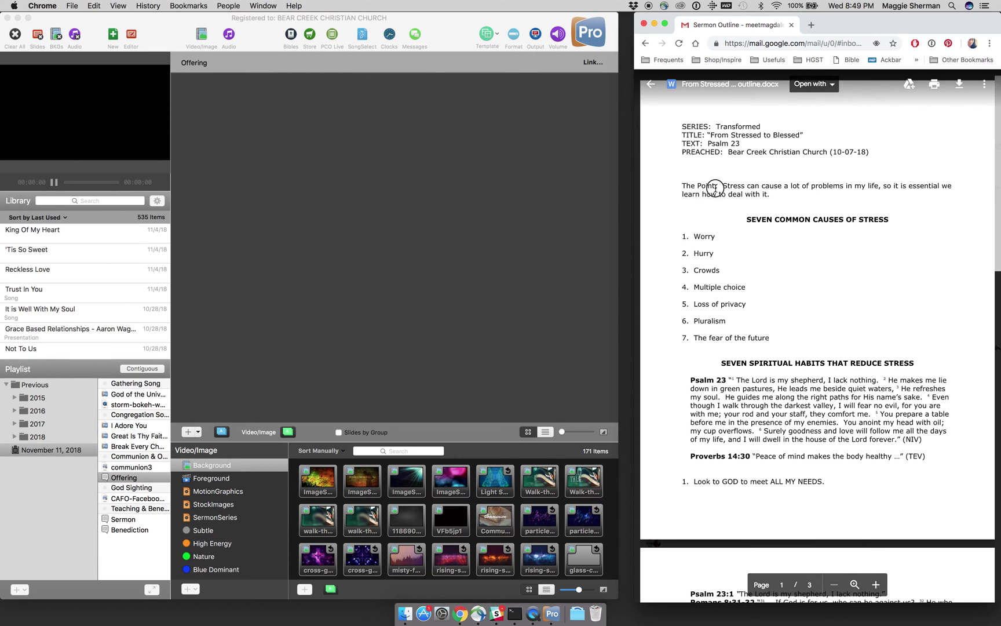
{"action": "scroll", "coordinate": [735, 277], "scroll_direction": "down", "scroll_amount": 15}
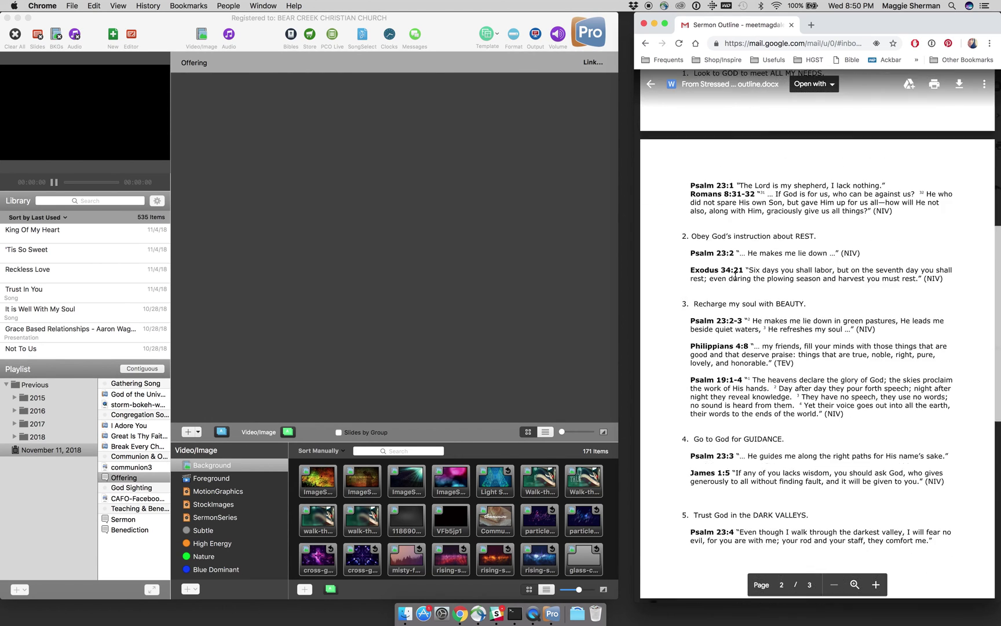
{"action": "scroll", "coordinate": [736, 277], "scroll_direction": "down", "scroll_amount": 3}
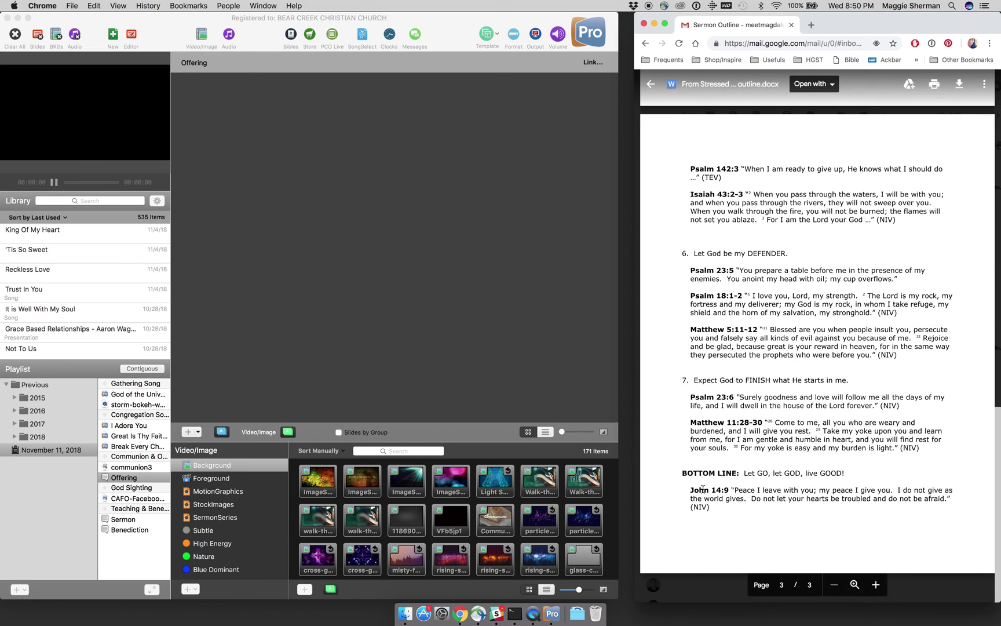
{"action": "scroll", "coordinate": [775, 514], "scroll_direction": "up", "scroll_amount": 20}
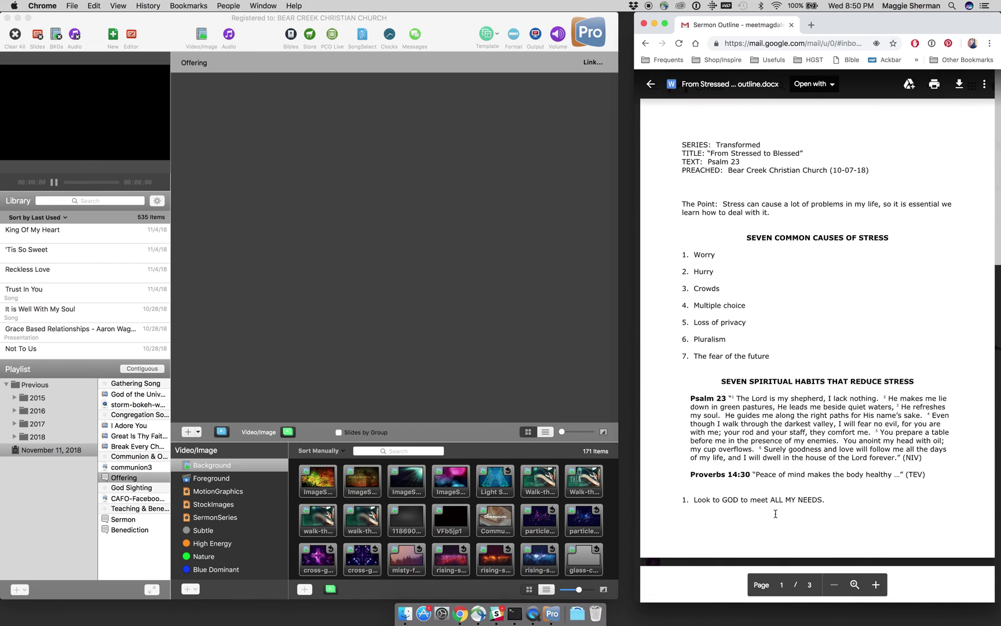
{"action": "left_click", "coordinate": [387, 251]}
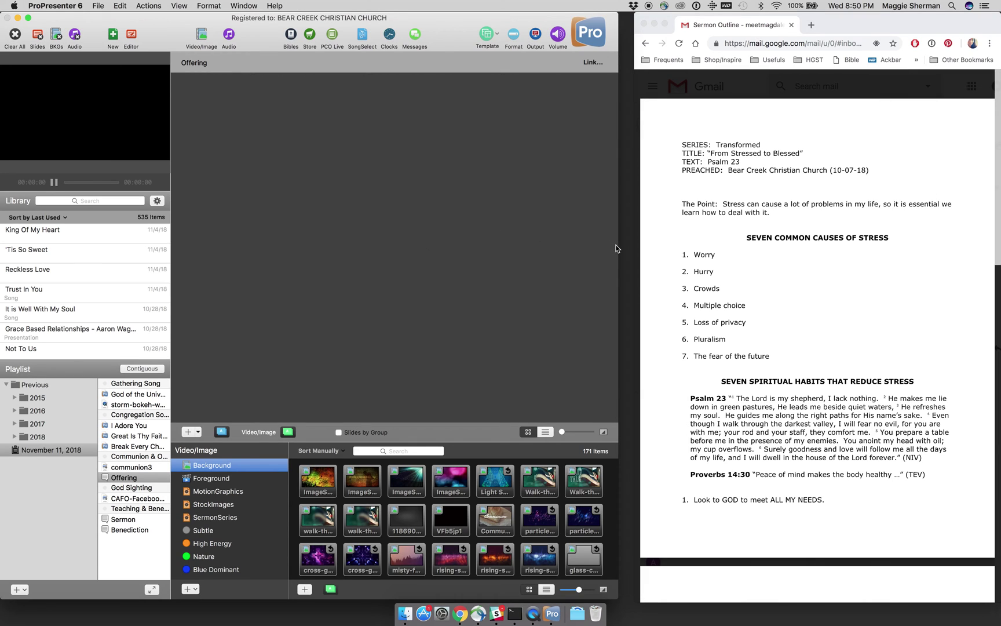
{"action": "left_click_drag", "start_coordinate": [618, 247], "coordinate": [629, 246]}
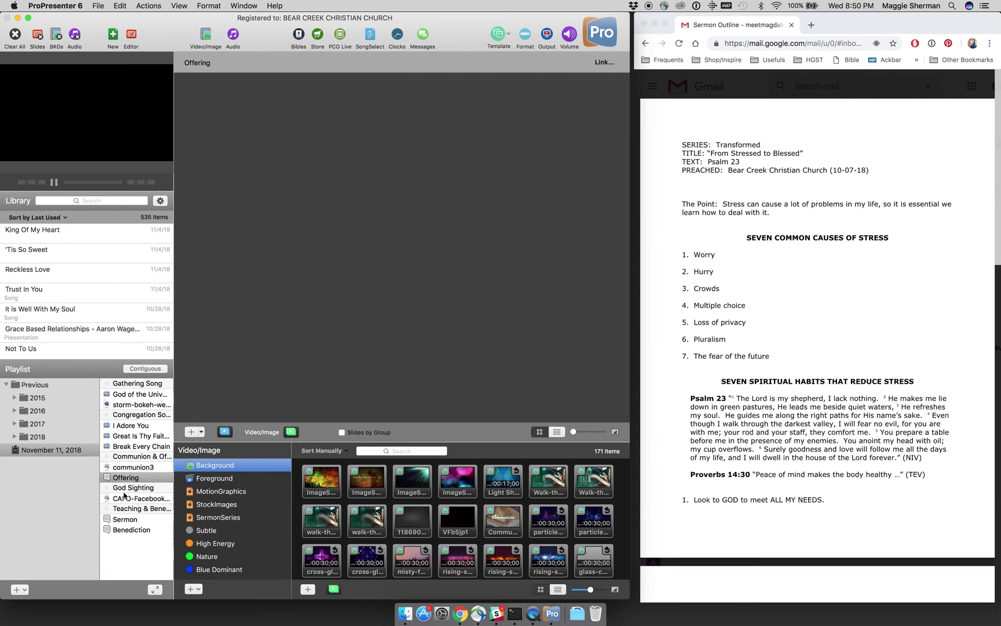
Step: Start a new document named From Stressed to Blessed with the speaker's name and 10-07-2018
{"action": "left_click", "coordinate": [26, 518]}
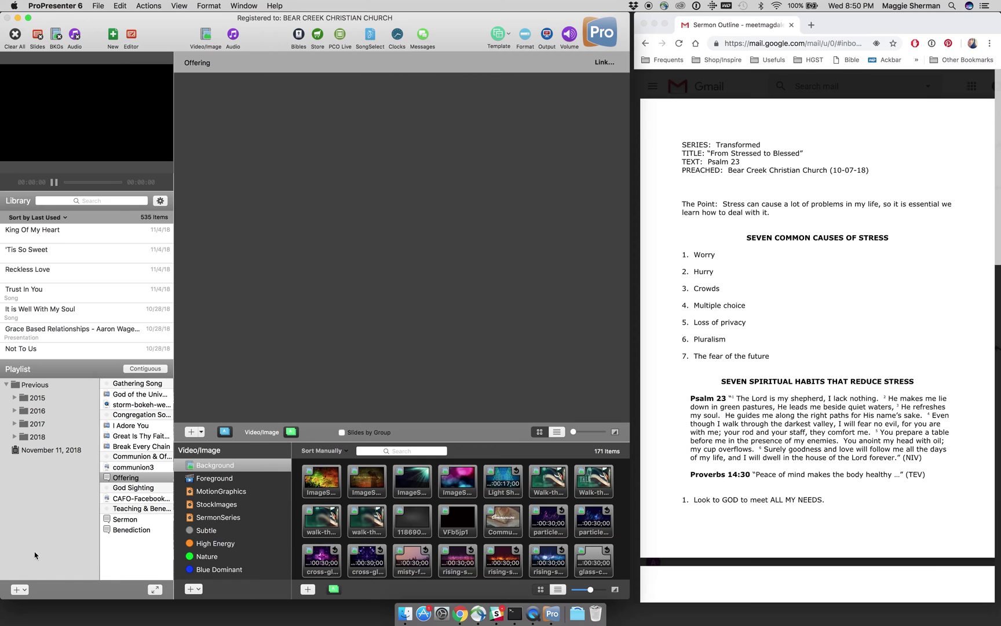
{"action": "left_click", "coordinate": [20, 590]}
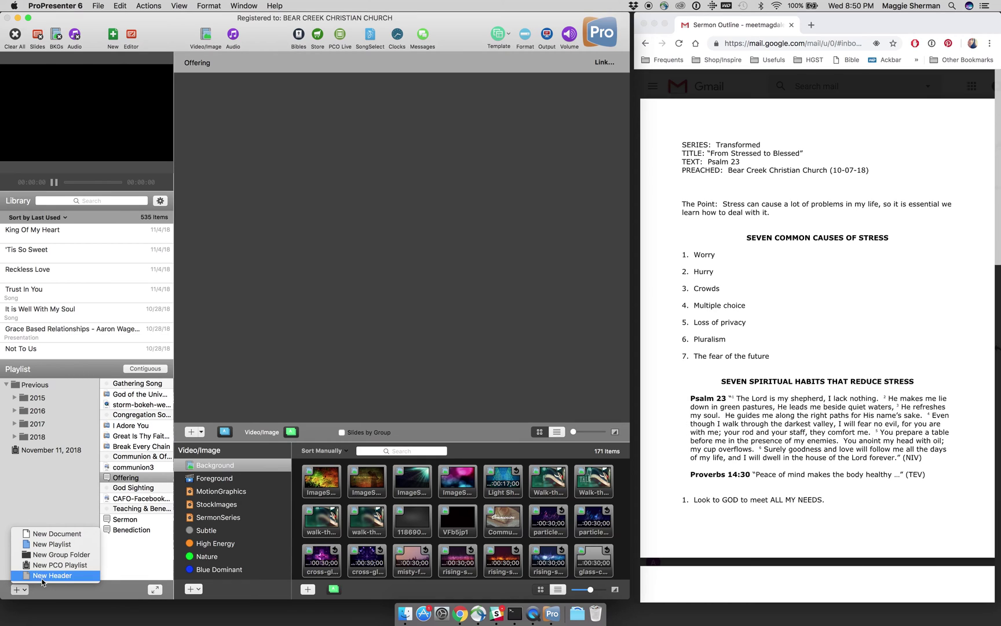
{"action": "left_click", "coordinate": [57, 534]}
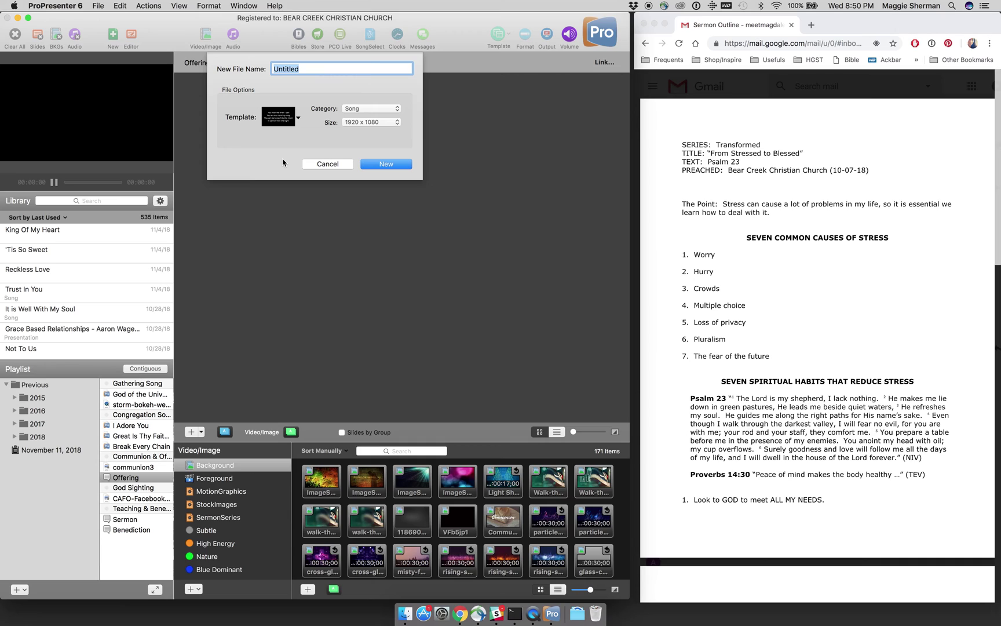
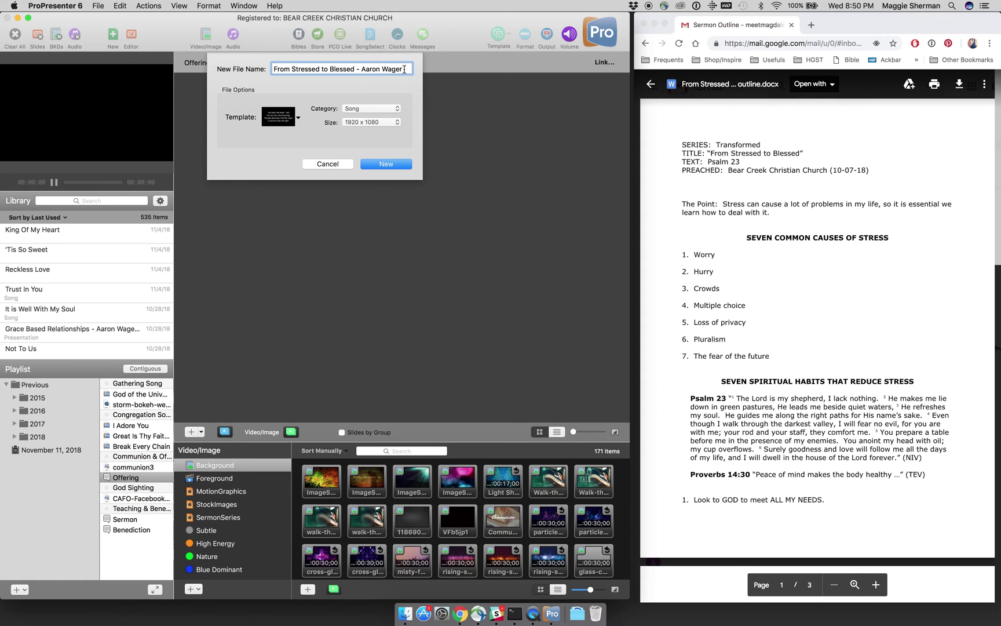
{"action": "type", "text": "10-07-2018"}
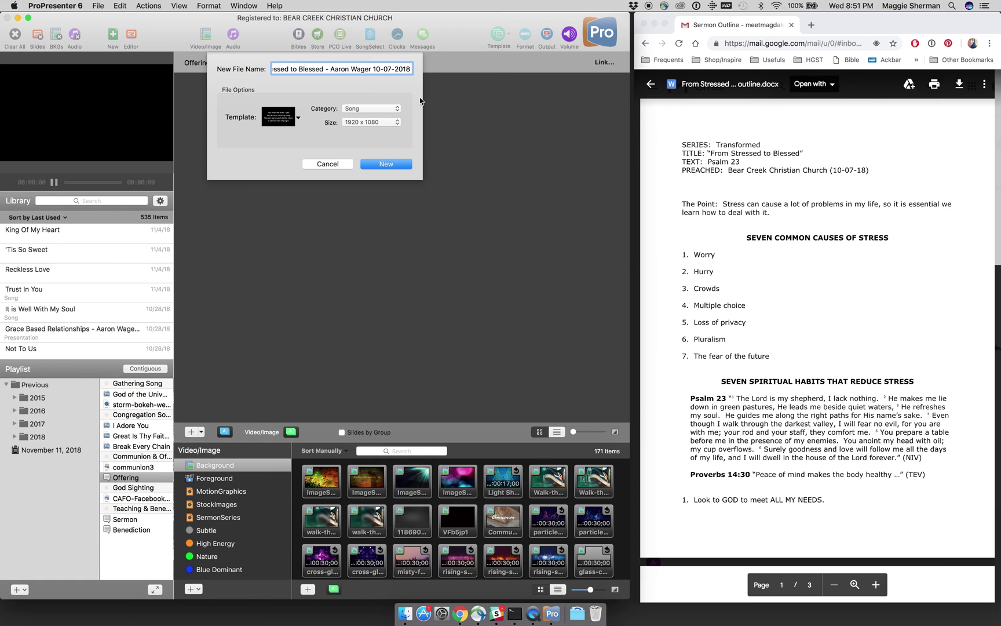
Step: Base it on Helvetica Full Page, category Presentation, size 1920 x 1080, and create it
{"action": "left_click", "coordinate": [287, 121]}
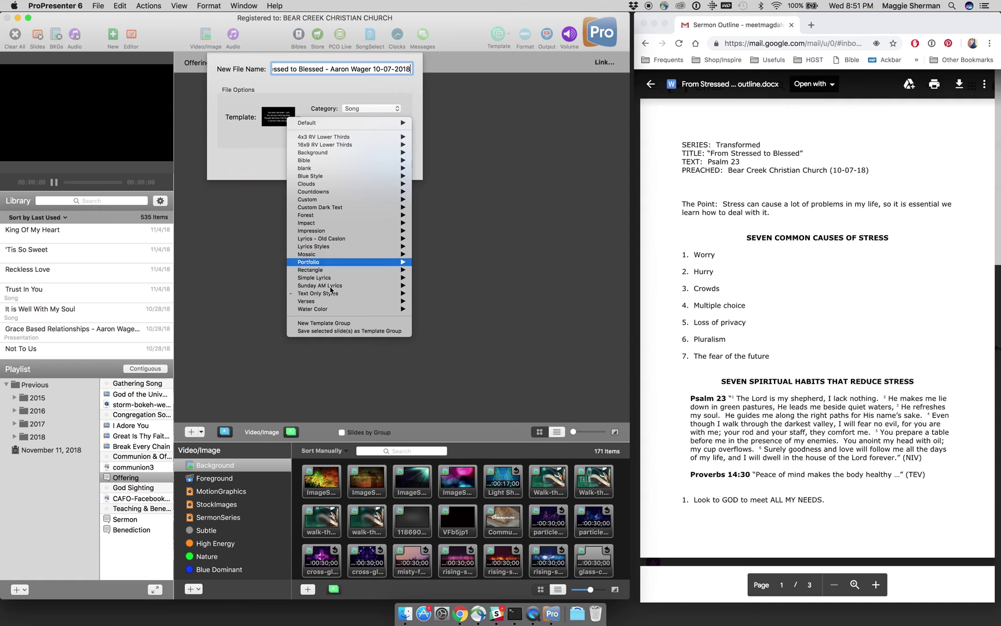
{"action": "mouse_move", "coordinate": [331, 293]}
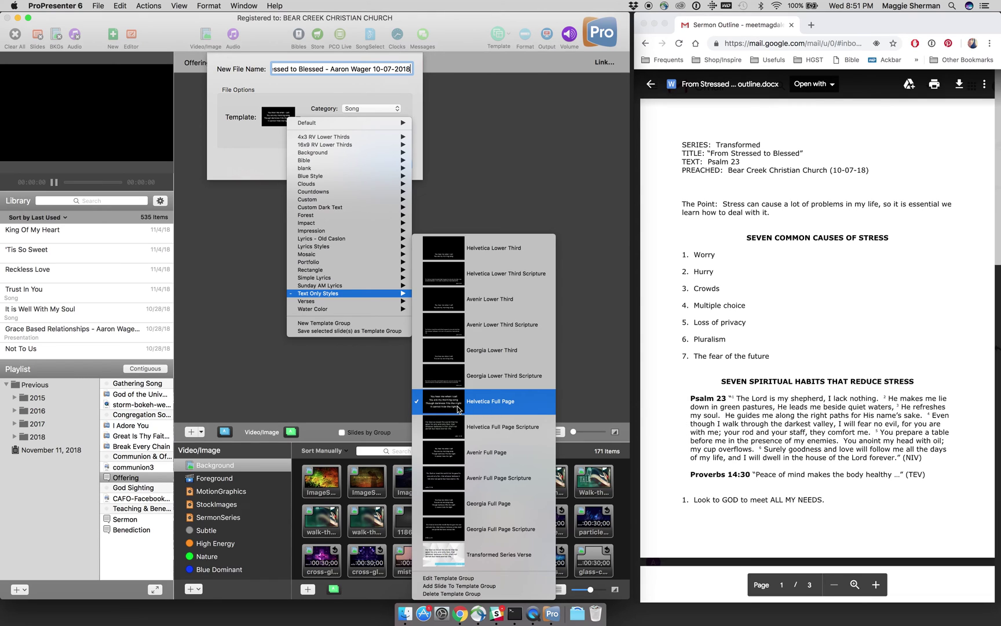
{"action": "left_click", "coordinate": [458, 408]}
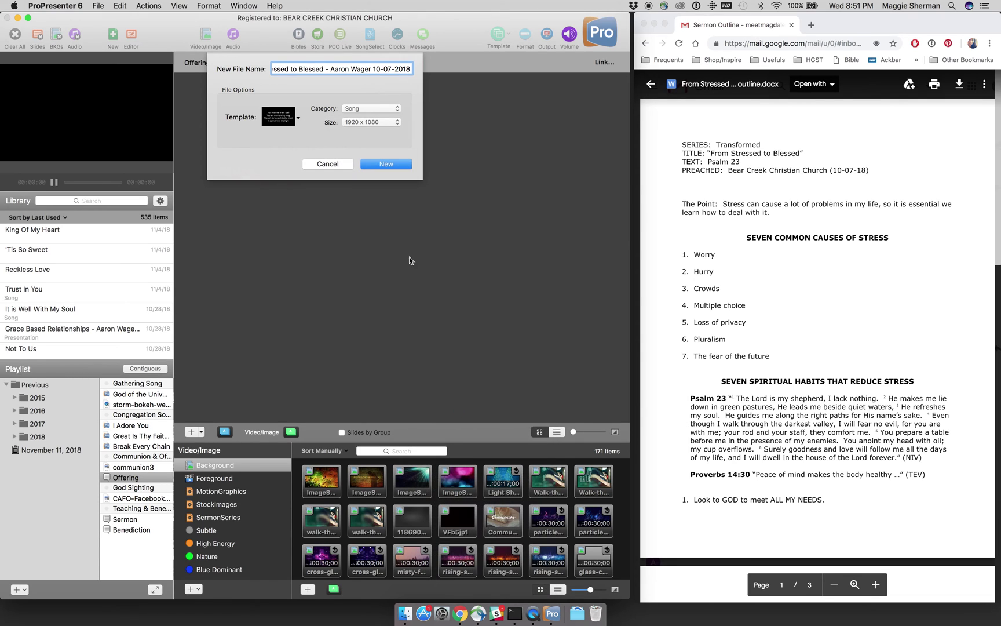
{"action": "left_click", "coordinate": [392, 110]}
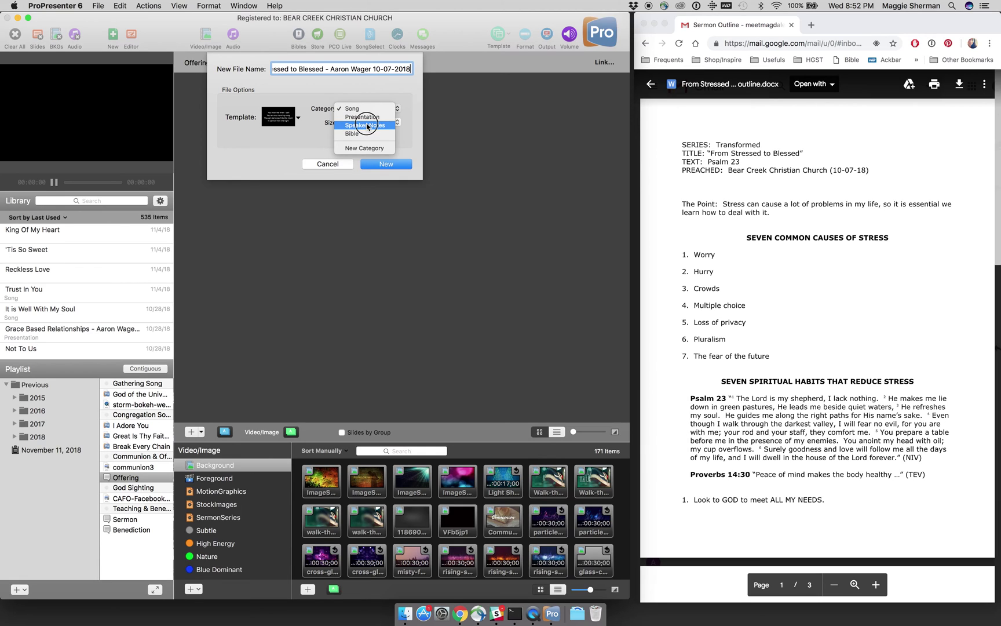
{"action": "left_click", "coordinate": [365, 125]}
{"action": "left_click", "coordinate": [385, 113]}
{"action": "left_click", "coordinate": [379, 102]}
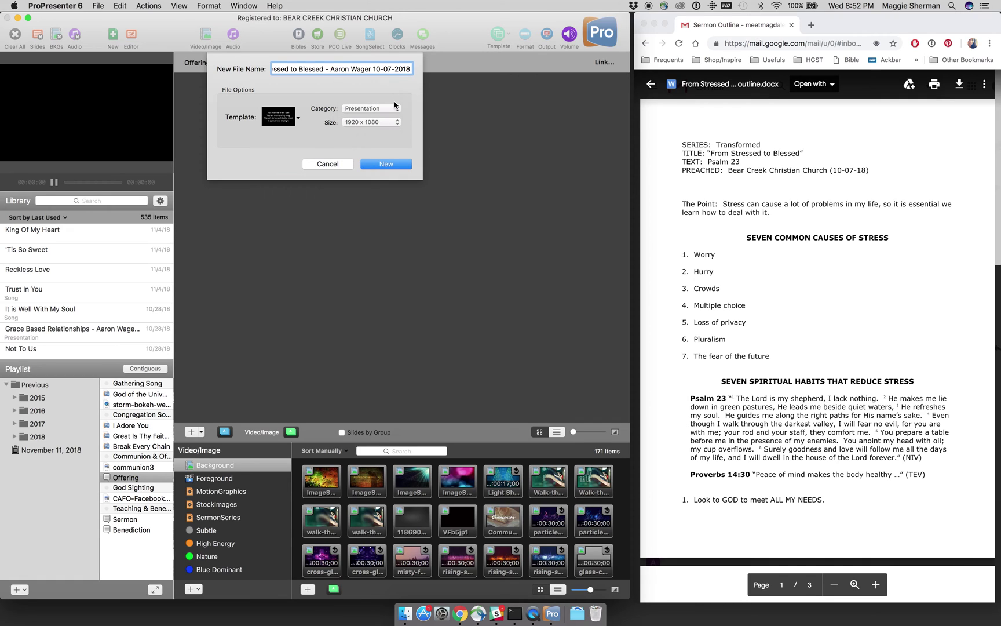
{"action": "left_click", "coordinate": [382, 142]}
{"action": "left_click", "coordinate": [384, 123]}
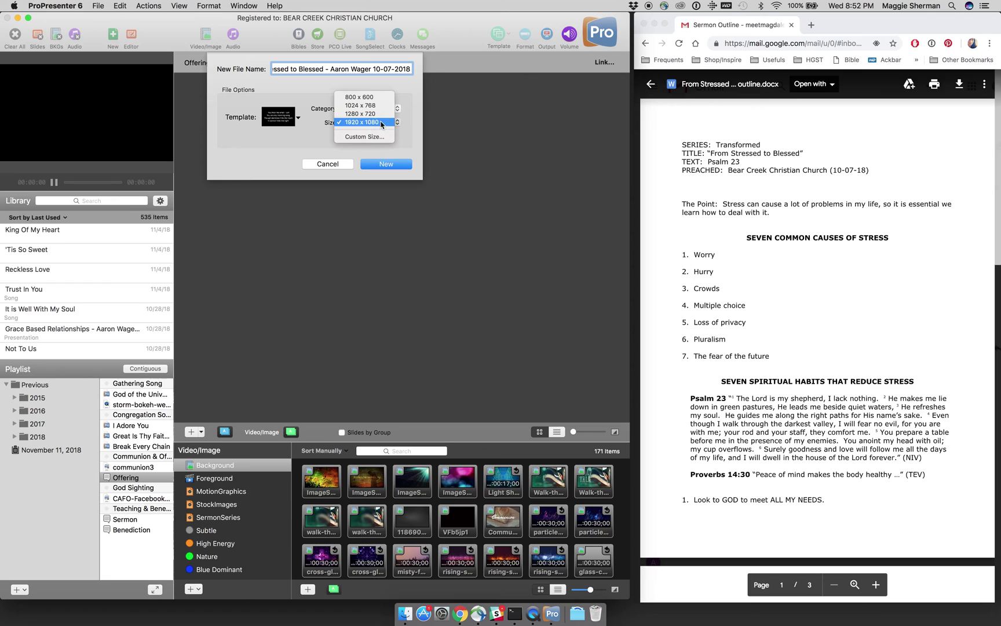
{"action": "left_click", "coordinate": [381, 123]}
{"action": "left_click", "coordinate": [381, 165]}
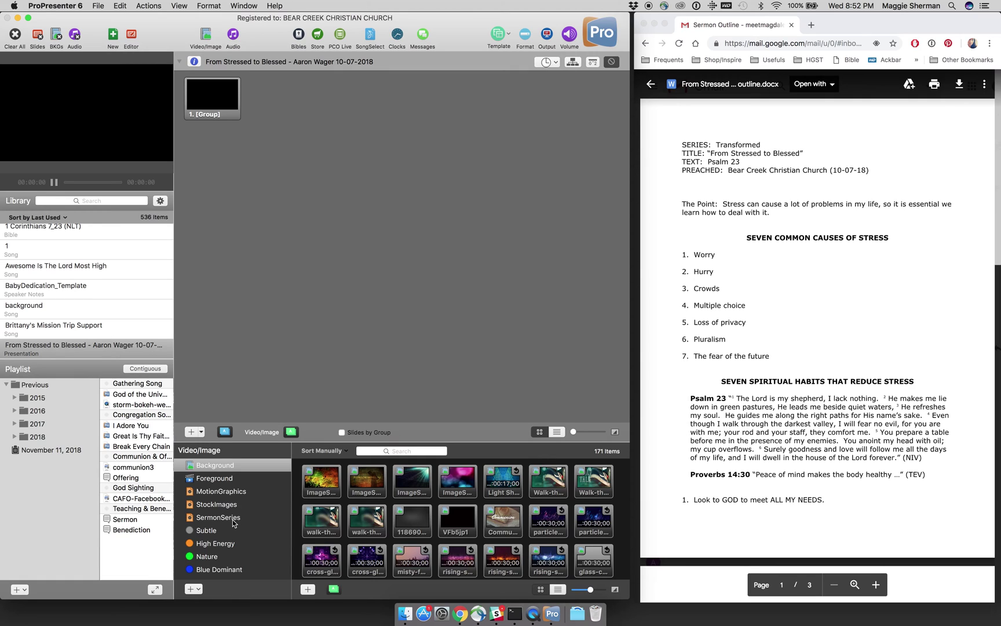
{"action": "left_click", "coordinate": [232, 518]}
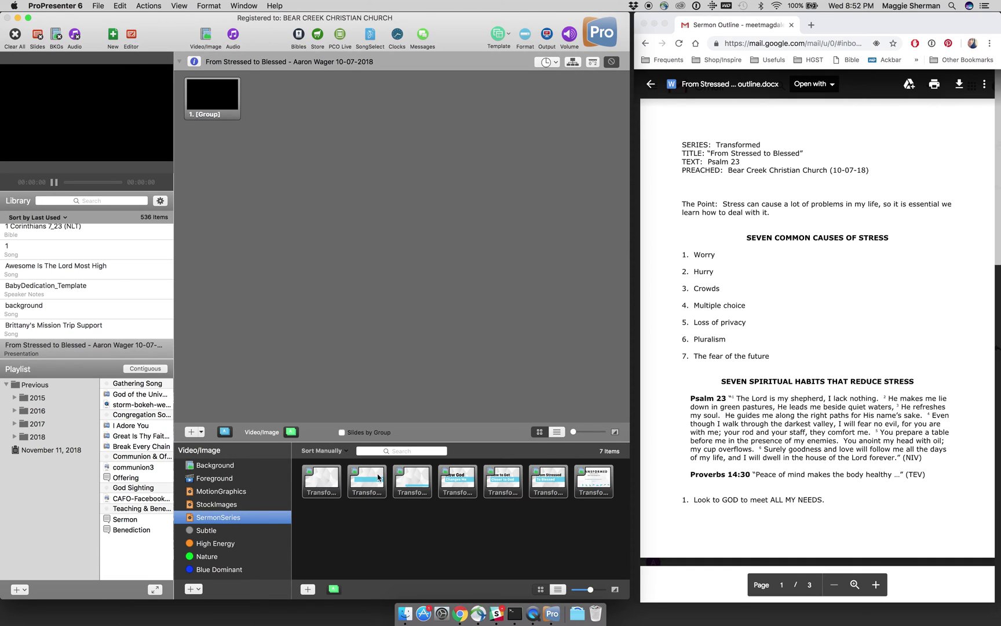
Step: Drag the Transformed series graphic onto slide 1 as its background and preview it
{"action": "mouse_move", "coordinate": [594, 483]}
{"action": "left_mouse_down"}
{"action": "mouse_move", "coordinate": [553, 364]}
{"action": "mouse_move", "coordinate": [497, 321]}
{"action": "mouse_move", "coordinate": [520, 389]}
{"action": "mouse_move", "coordinate": [592, 486]}
{"action": "left_mouse_up"}
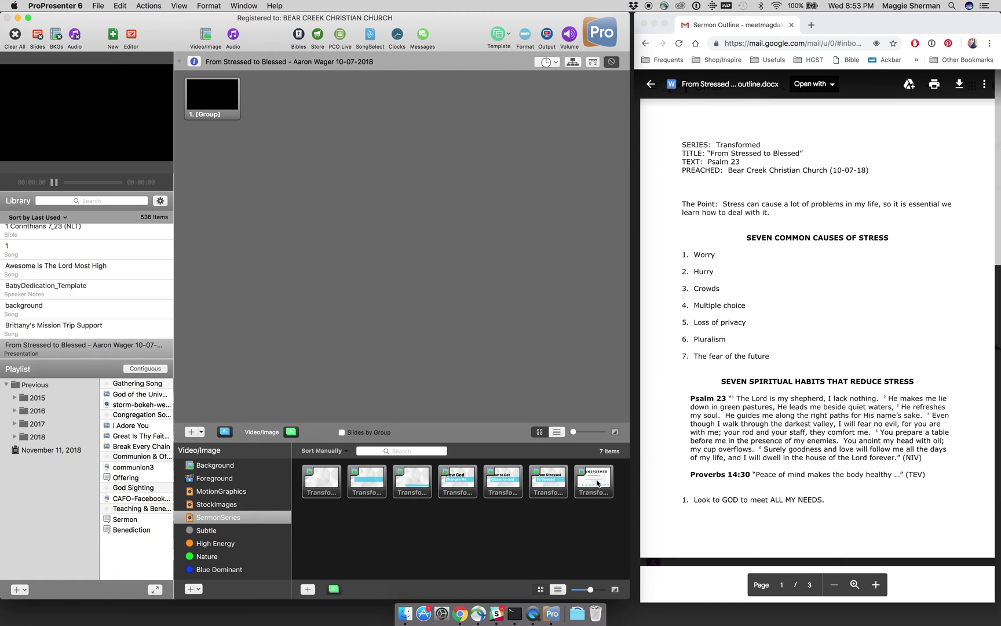
{"action": "left_click_drag", "start_coordinate": [597, 482], "coordinate": [216, 107]}
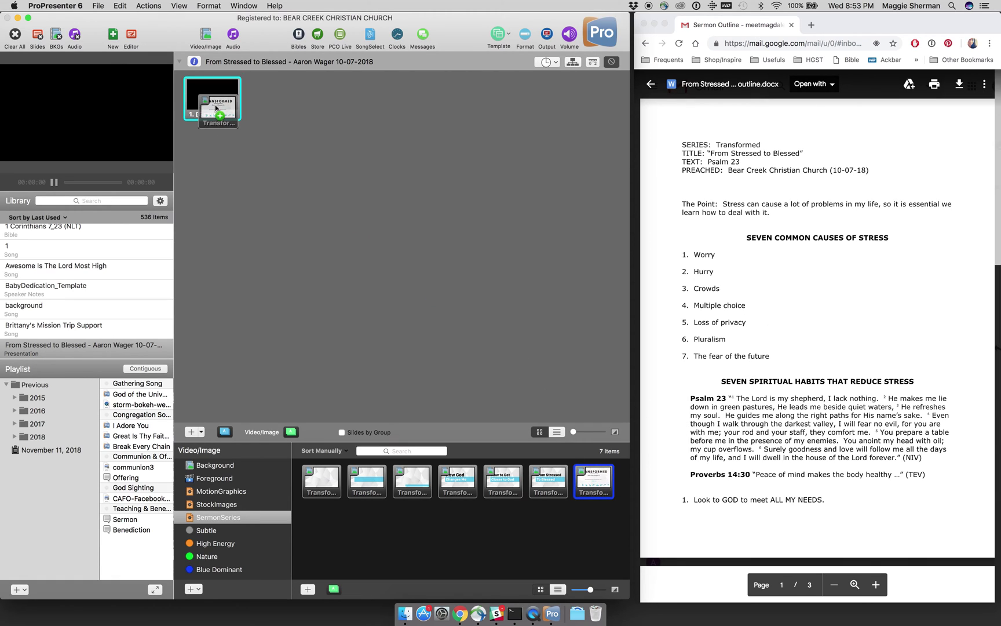
{"action": "left_click", "coordinate": [216, 107]}
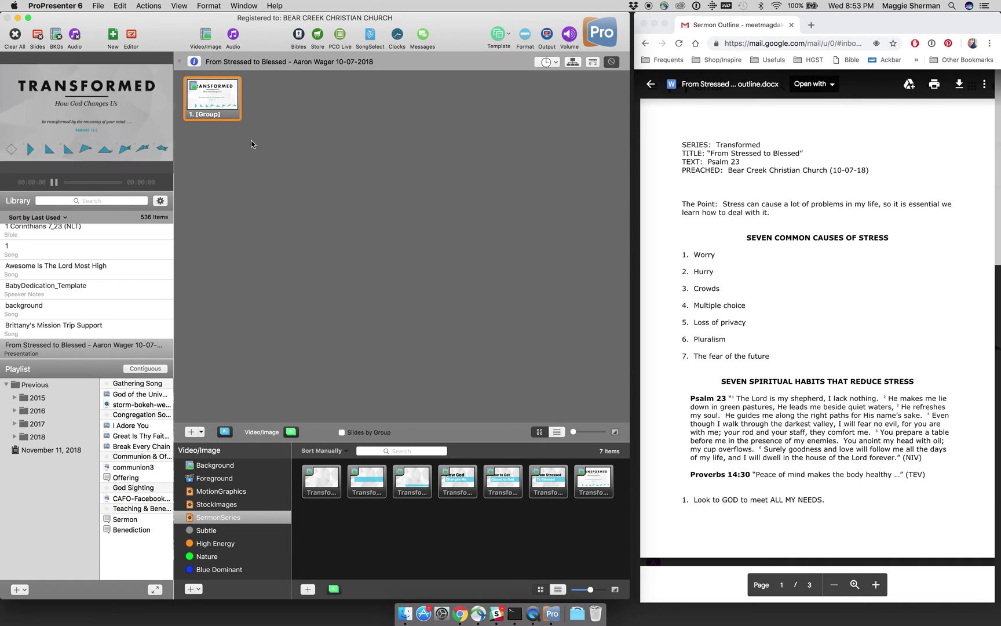
Step: Add the From Stressed To Blessed graphic and plain grey geometric backgrounds as slides 2–4
{"action": "mouse_move", "coordinate": [322, 480]}
{"action": "left_mouse_down"}
{"action": "mouse_move", "coordinate": [309, 193]}
{"action": "mouse_move", "coordinate": [282, 101]}
{"action": "left_mouse_up"}
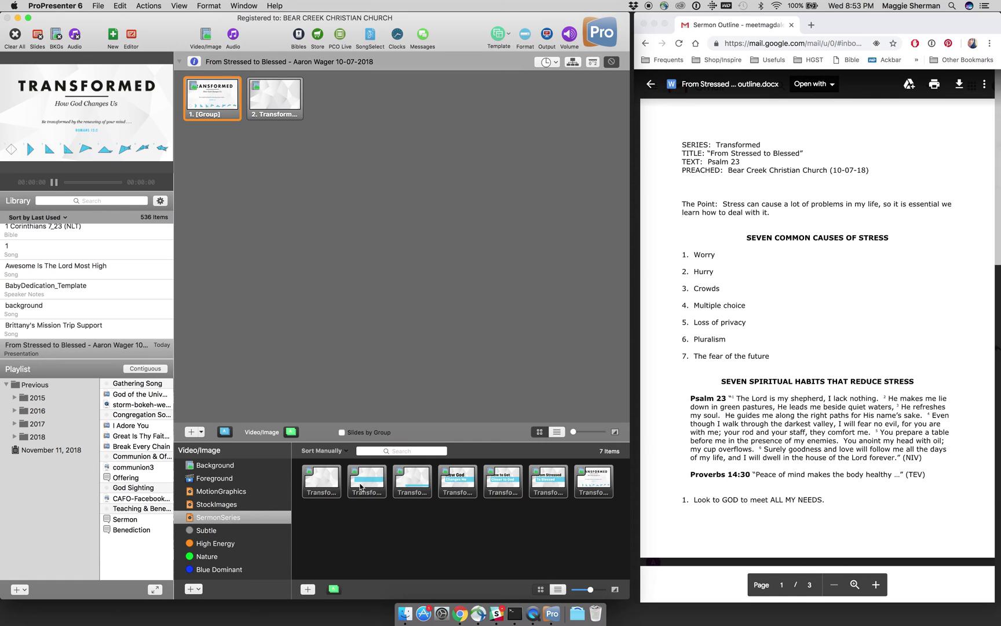
{"action": "left_click_drag", "start_coordinate": [545, 488], "coordinate": [248, 102]}
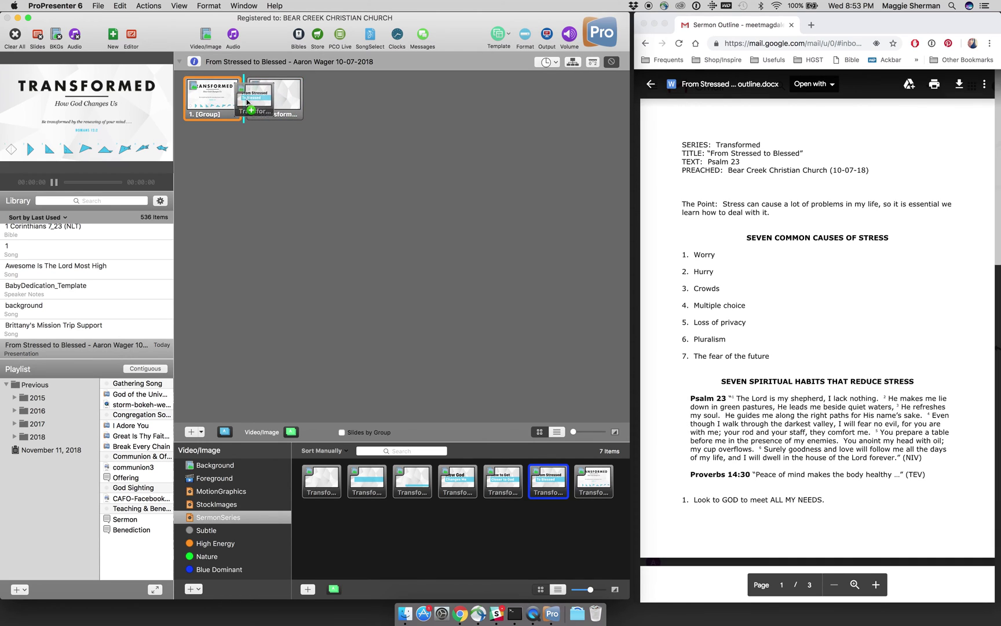
{"action": "left_click", "coordinate": [268, 105]}
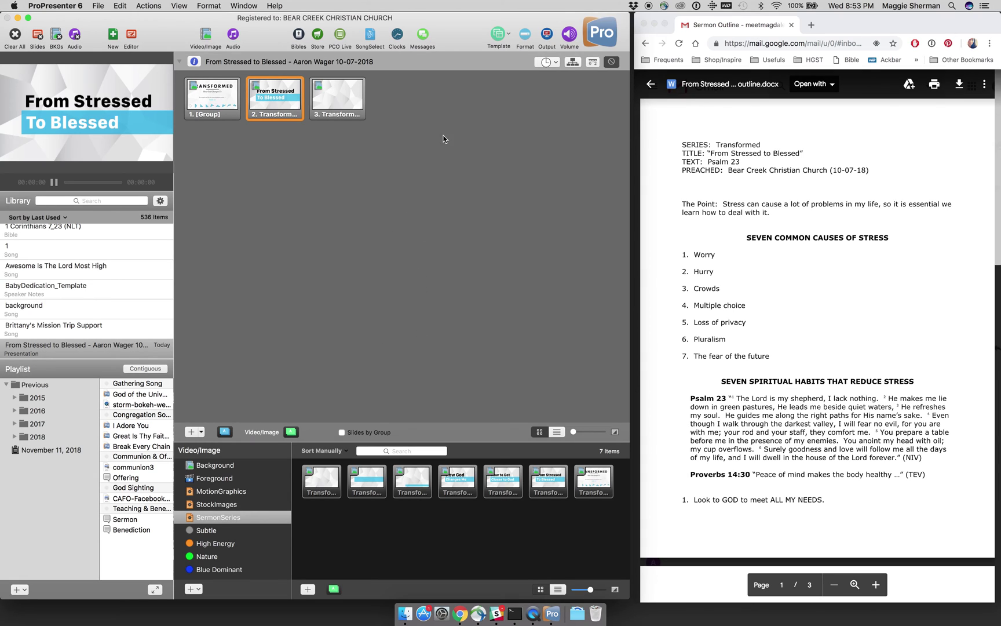
{"action": "left_click", "coordinate": [347, 101]}
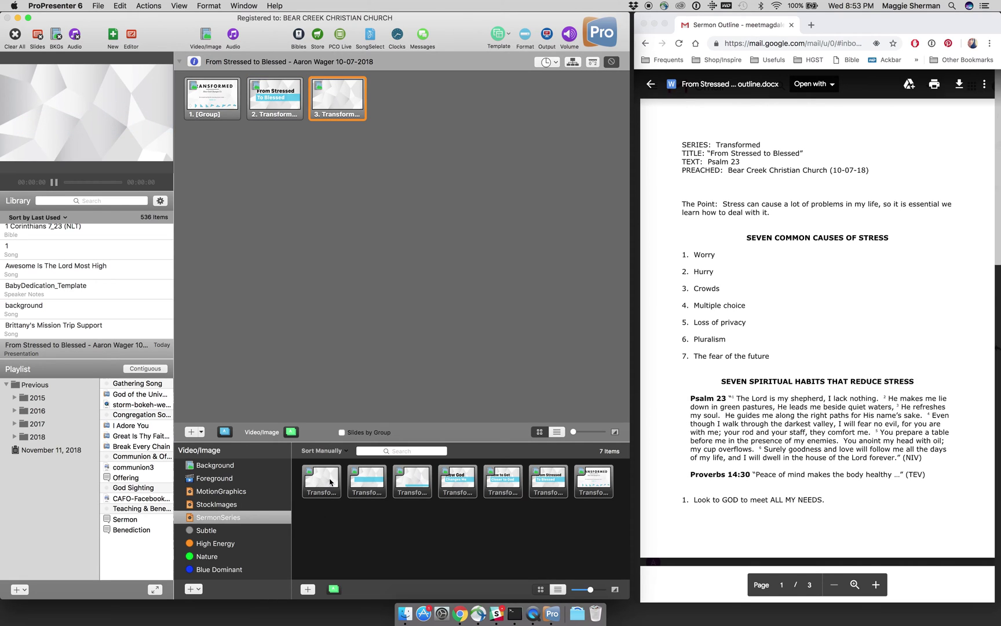
{"action": "left_click_drag", "start_coordinate": [323, 480], "coordinate": [398, 107]}
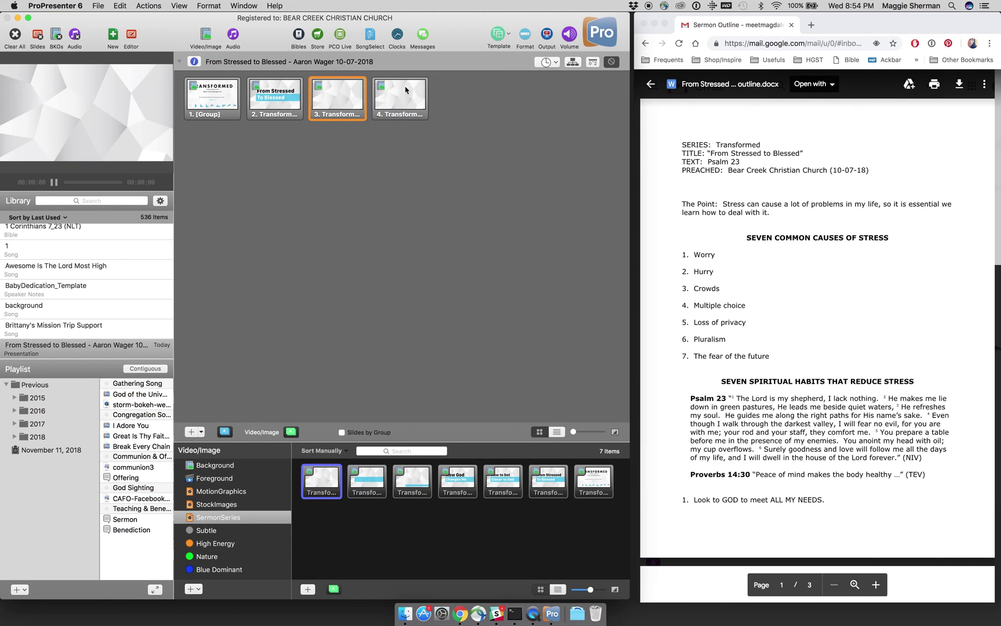
Step: Open slide 4 in the slide editor via its right-click Edit Slide option
{"action": "right_click", "coordinate": [400, 98]}
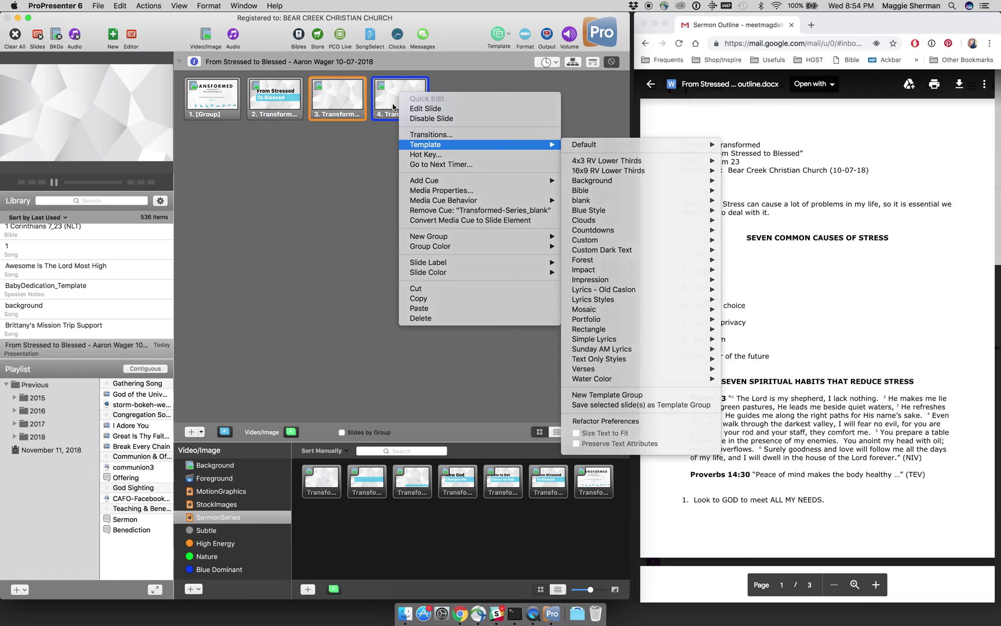
{"action": "left_click", "coordinate": [376, 145]}
{"action": "left_click", "coordinate": [404, 98]}
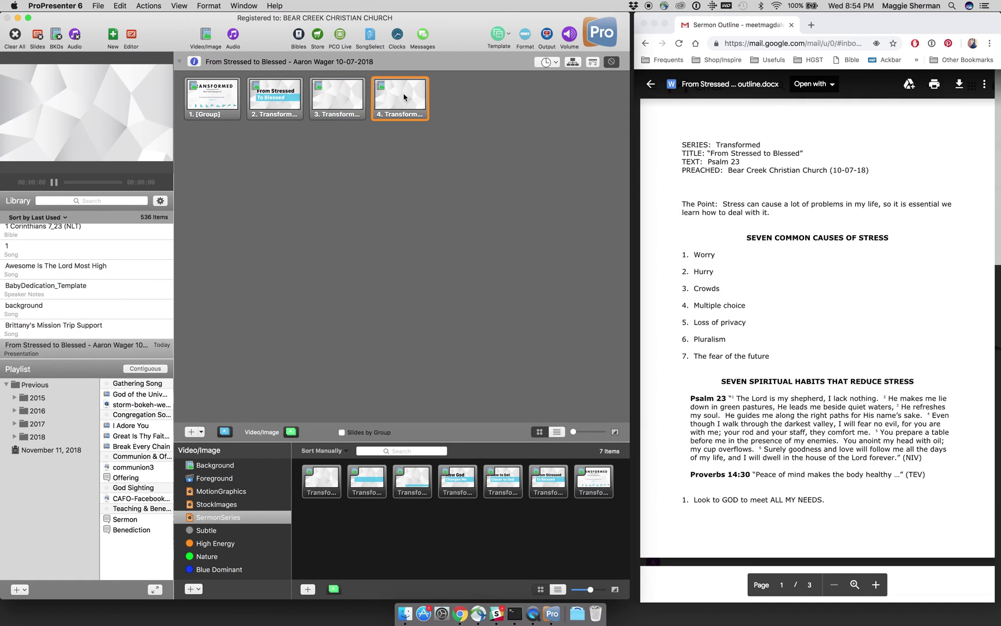
{"action": "right_click", "coordinate": [404, 97]}
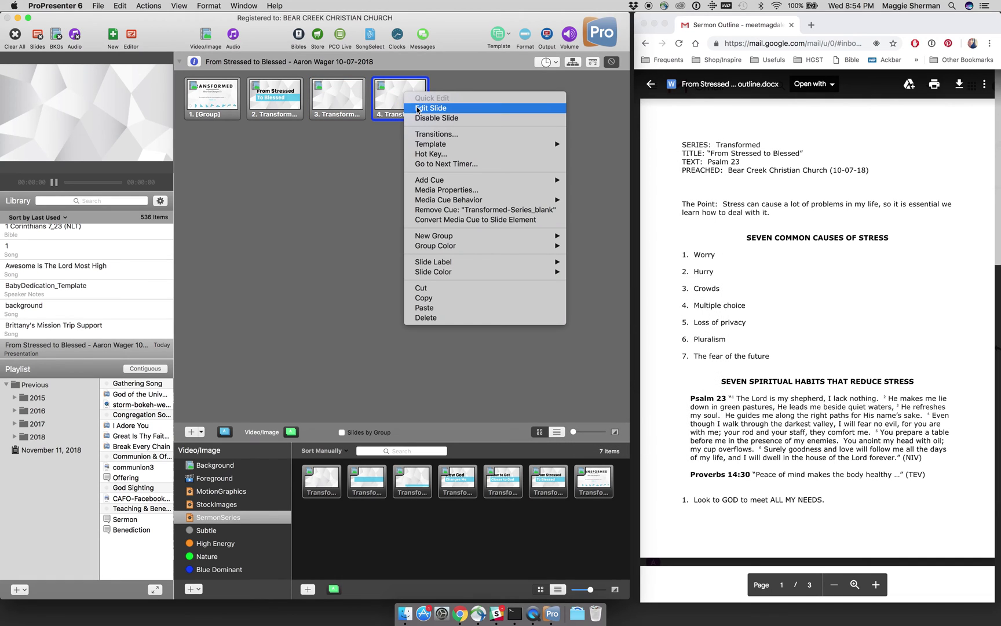
{"action": "left_click", "coordinate": [418, 111]}
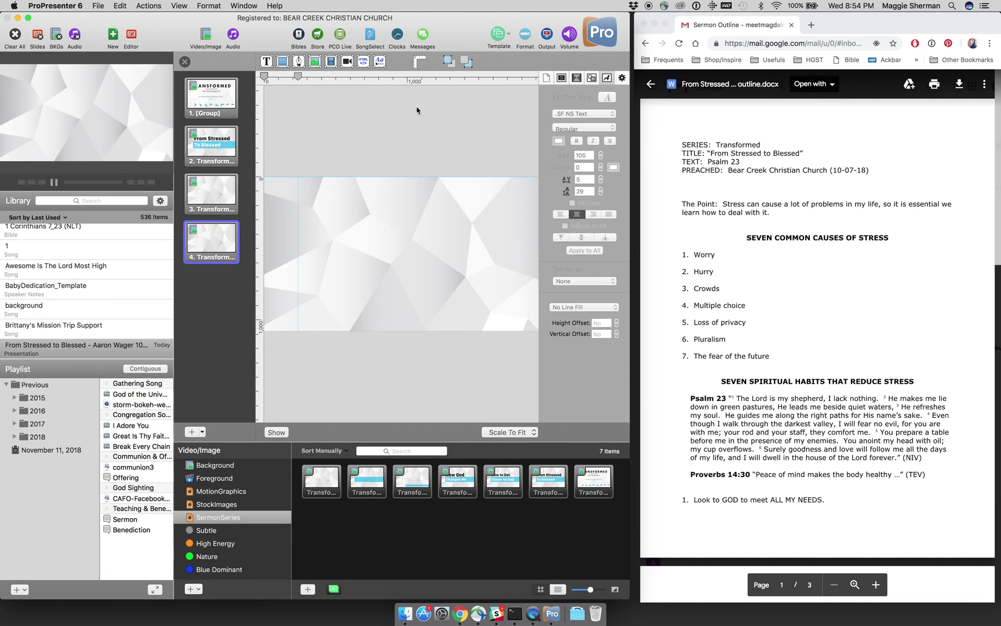
Step: Add a text box in San Francisco Text Medium and select its size value
{"action": "left_click", "coordinate": [267, 63]}
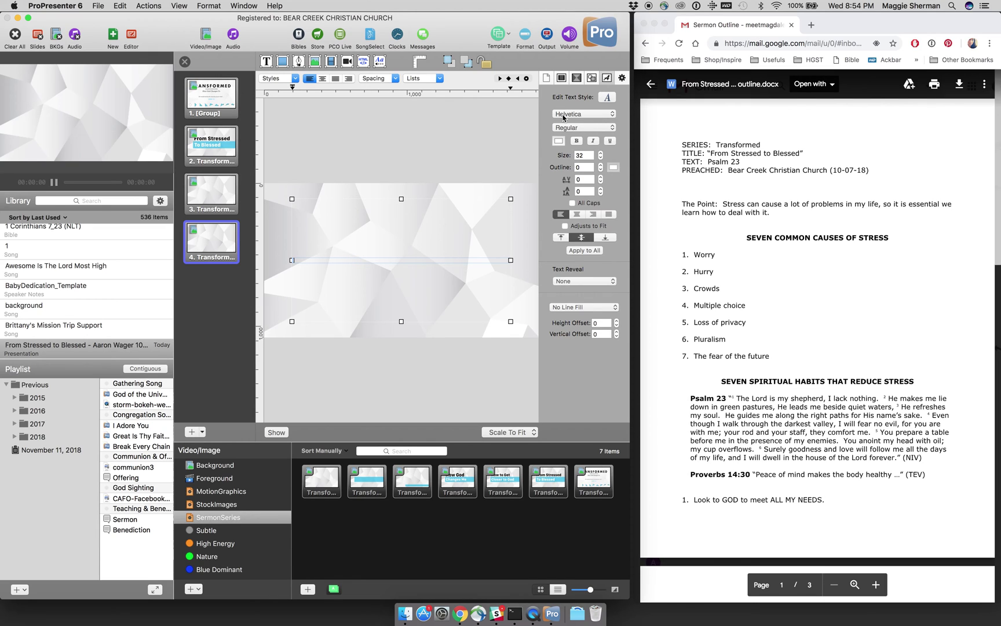
{"action": "left_click", "coordinate": [584, 118]}
{"action": "left_click", "coordinate": [585, 118]}
{"action": "left_click", "coordinate": [585, 119]}
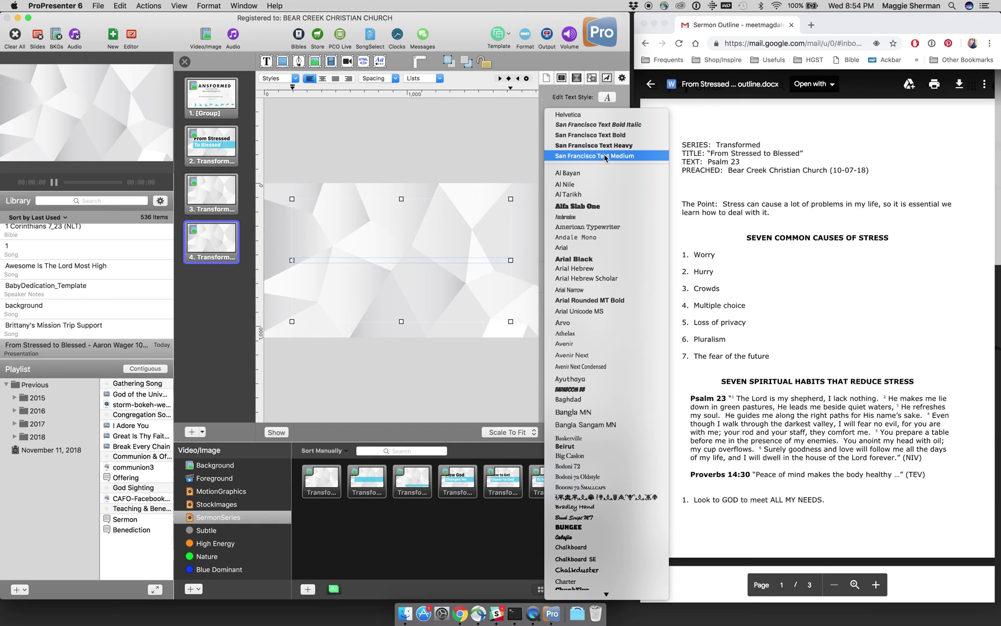
{"action": "left_click", "coordinate": [605, 156]}
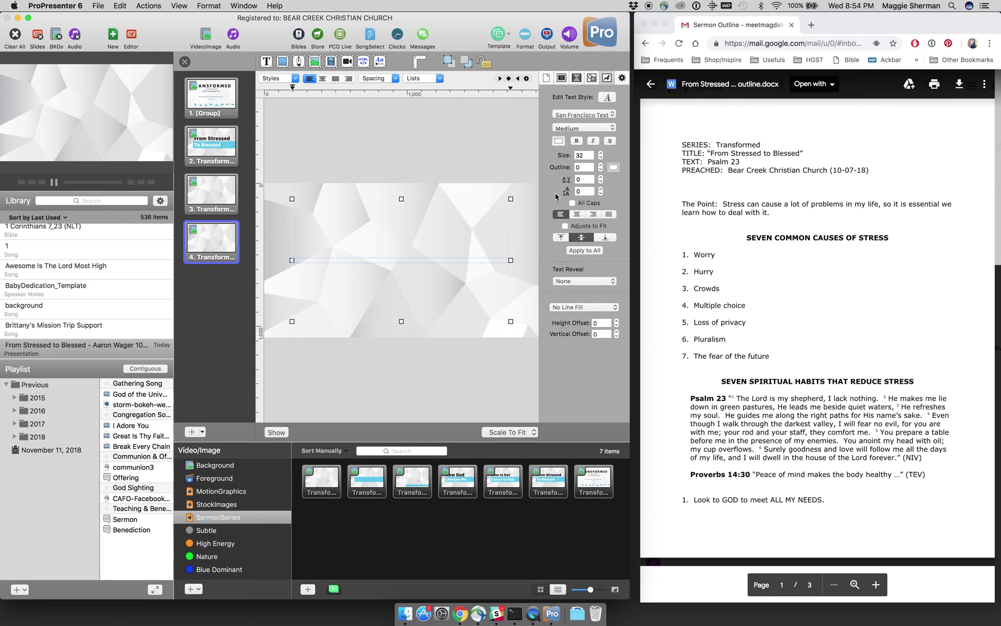
{"action": "double_click", "coordinate": [585, 155]}
Step: Type the point text 'The Point: Stress can cause a lot of problems…' in black and select it
{"action": "left_click", "coordinate": [426, 259]}
{"action": "left_click", "coordinate": [559, 141]}
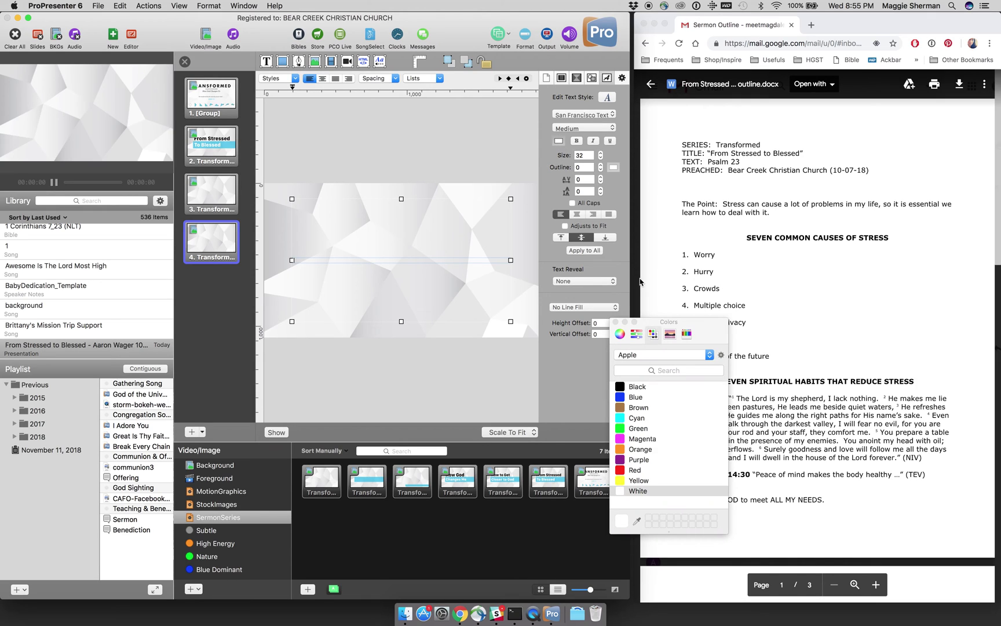
{"action": "left_click", "coordinate": [621, 386]}
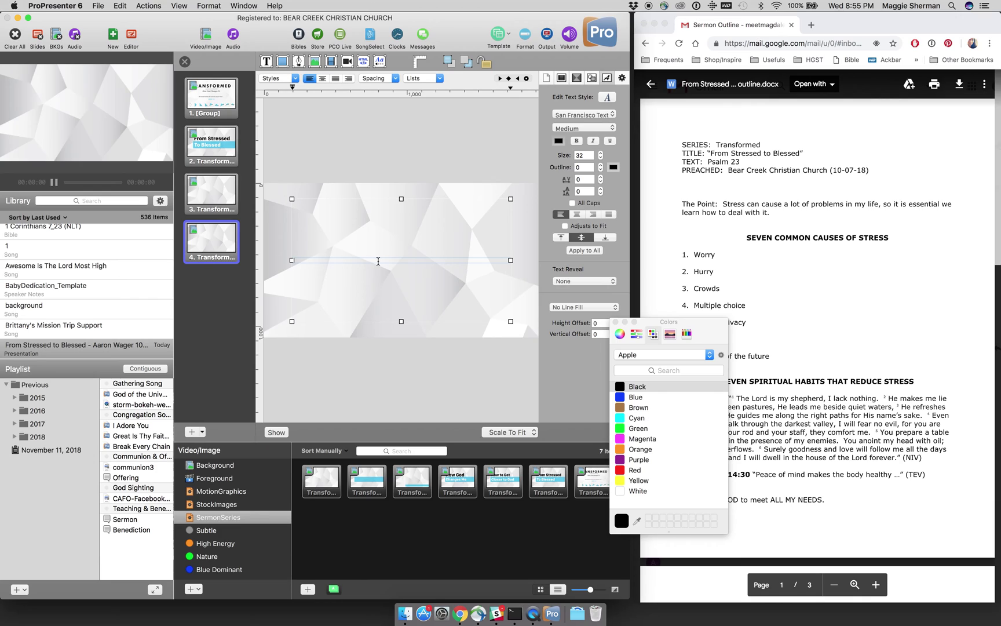
{"action": "type", "text": "T"}
{"action": "type", "text": "he Point: Stress can cause a lot of problems in my life, so it is essential we"}
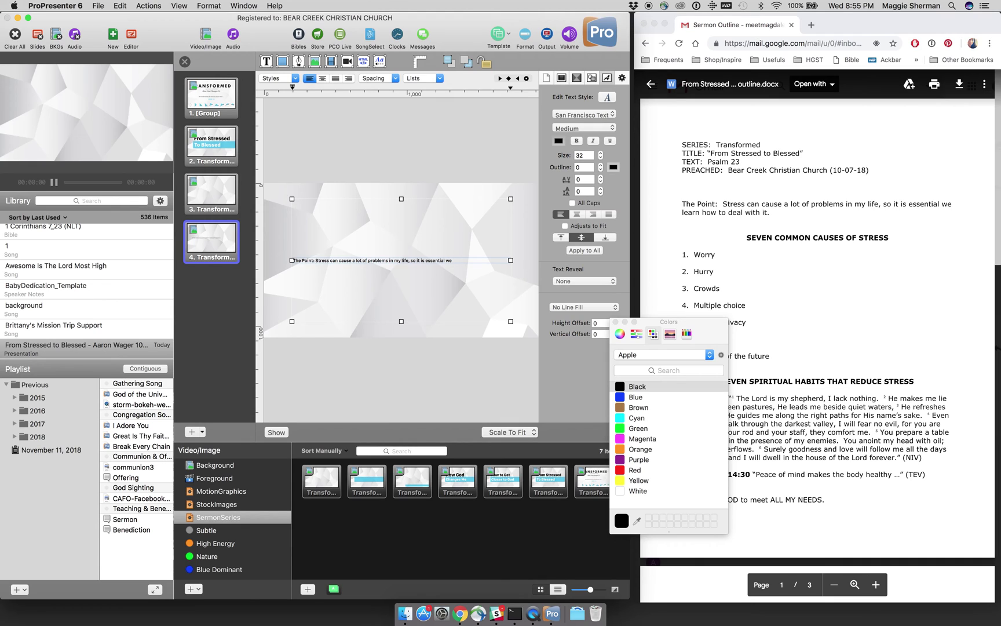
{"action": "type", "text": "how to deal with it."}
{"action": "key", "text": "super+a"}
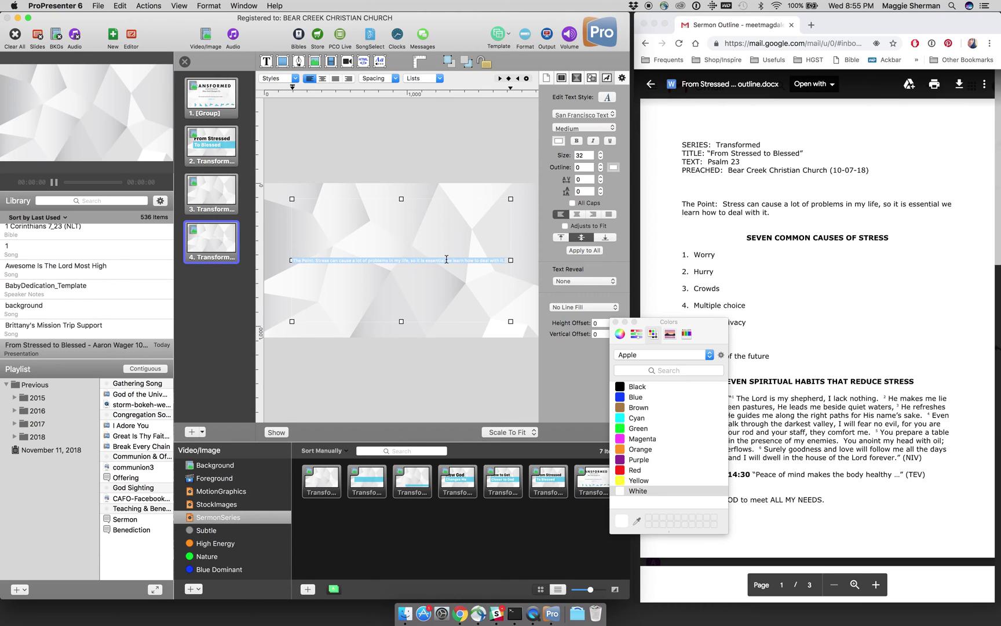
Step: Set the point text size to 150, then reduce it to 145
{"action": "left_click", "coordinate": [560, 141]}
{"action": "left_click", "coordinate": [559, 143]}
{"action": "double_click", "coordinate": [580, 155]}
{"action": "type", "text": "150"}
{"action": "key", "text": "Return"}
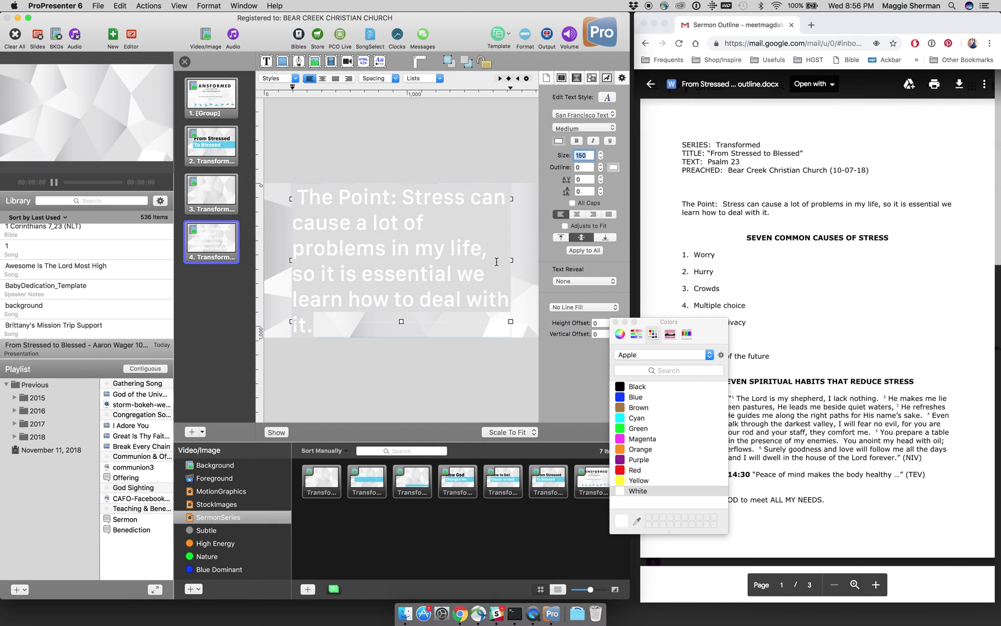
{"action": "type", "text": "145"}
{"action": "key", "text": "Return"}
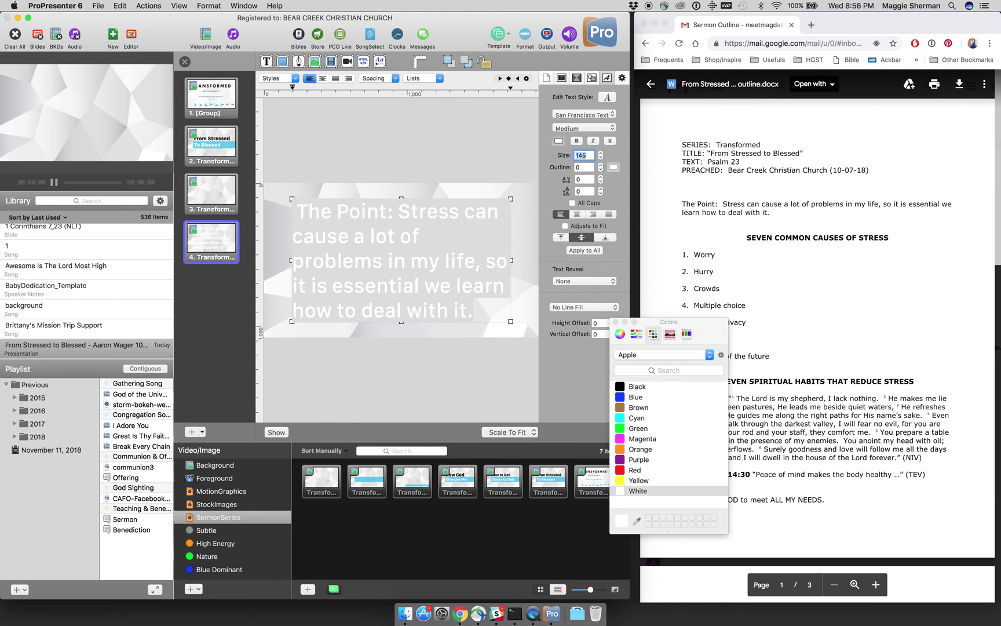
Step: Reselect the point text, make it black Semibold, and enter size 140
{"action": "left_click", "coordinate": [461, 193]}
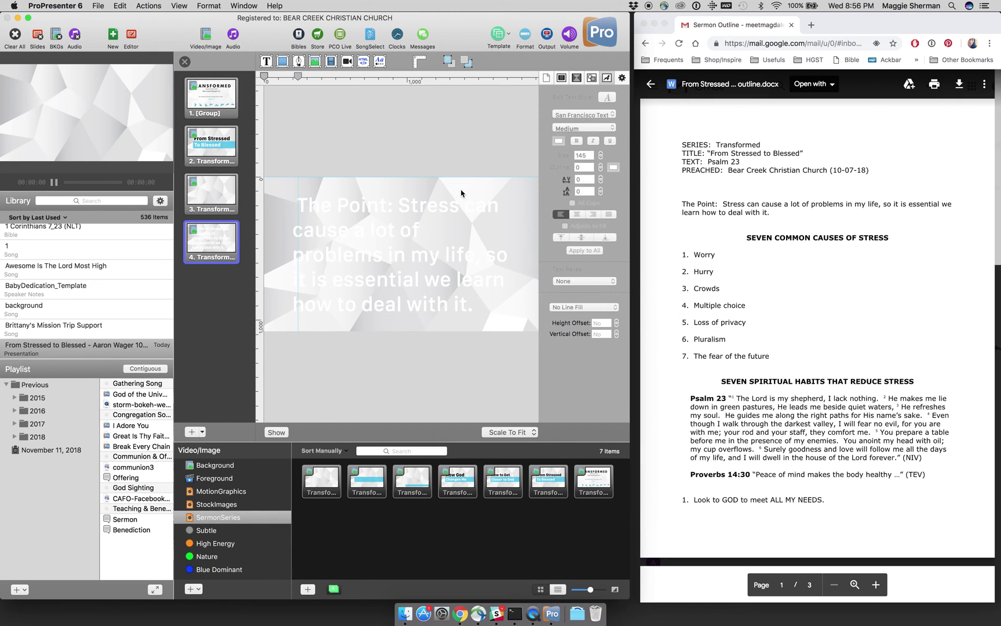
{"action": "triple_click", "coordinate": [426, 206]}
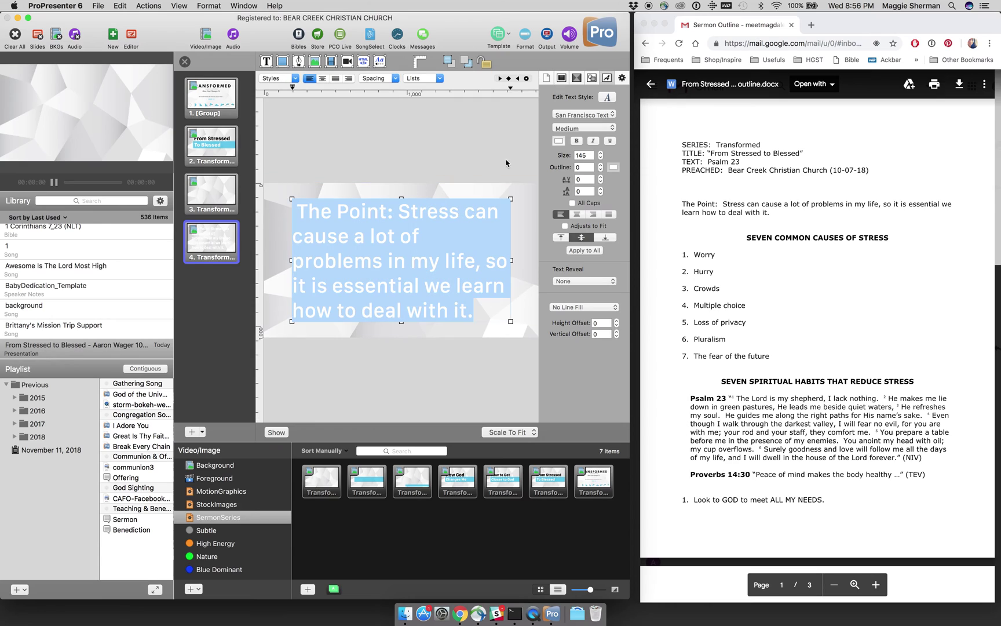
{"action": "left_click", "coordinate": [559, 141]}
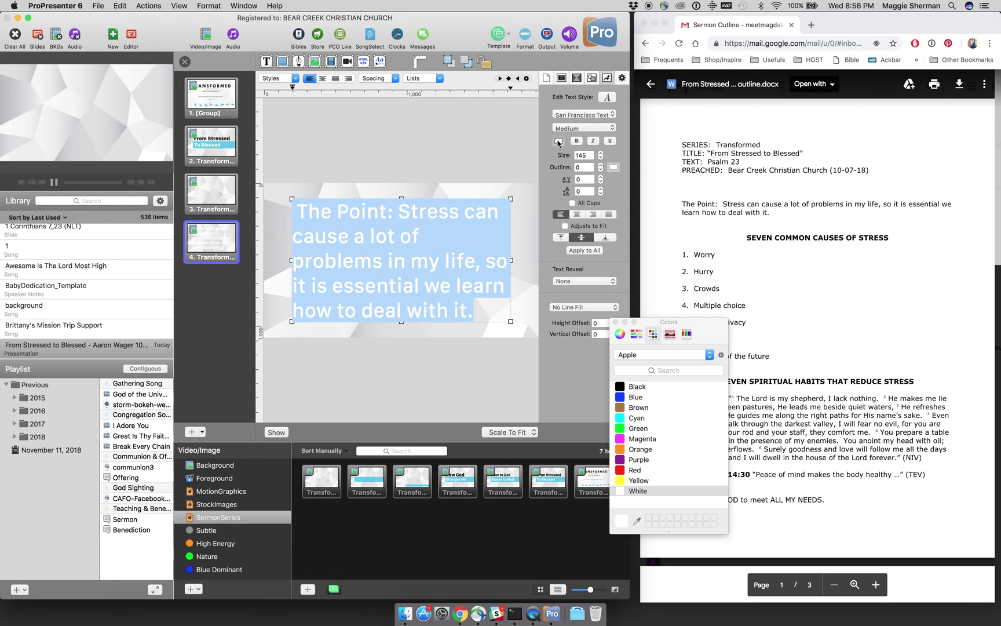
{"action": "left_click", "coordinate": [620, 388]}
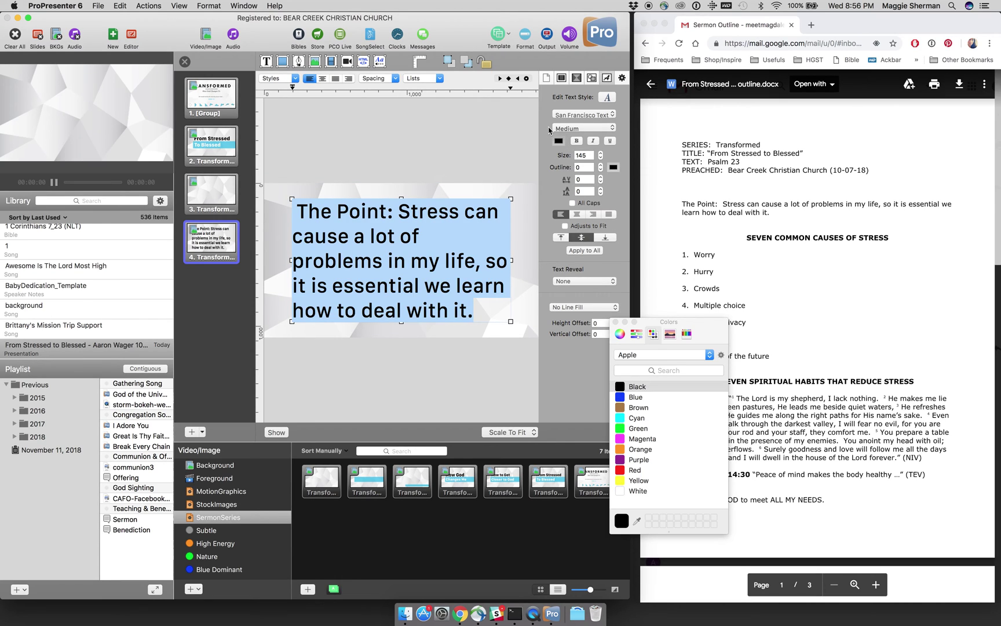
{"action": "left_click", "coordinate": [567, 128]}
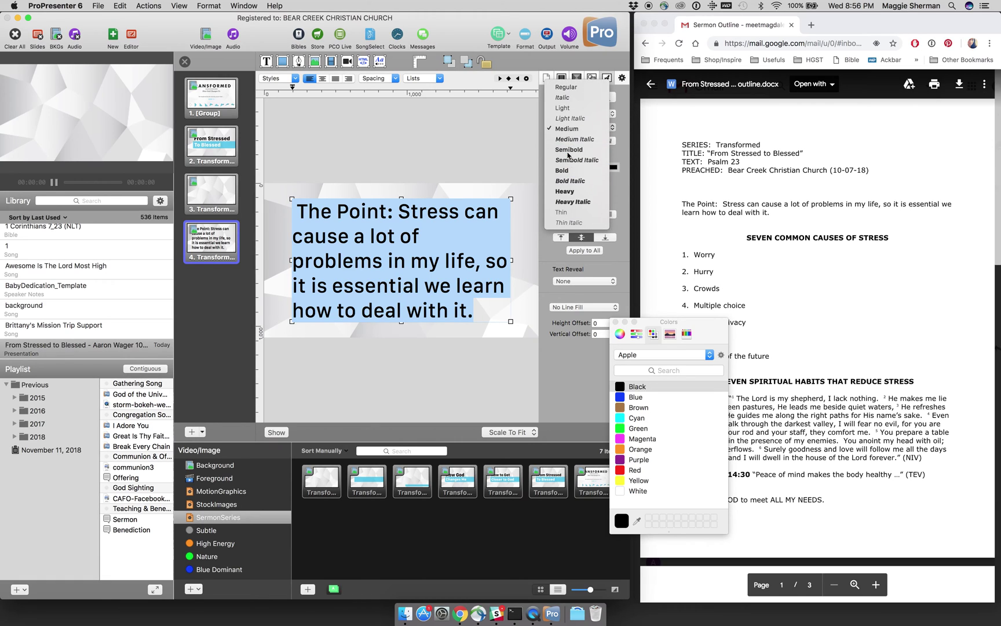
{"action": "left_click", "coordinate": [567, 152]}
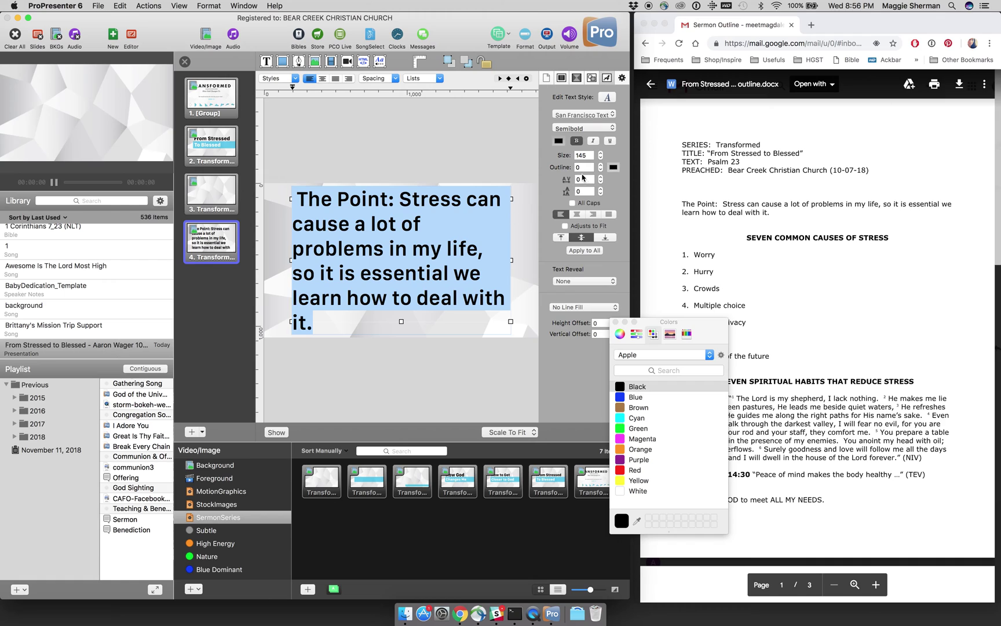
{"action": "left_click", "coordinate": [580, 157]}
{"action": "type", "text": "1"}
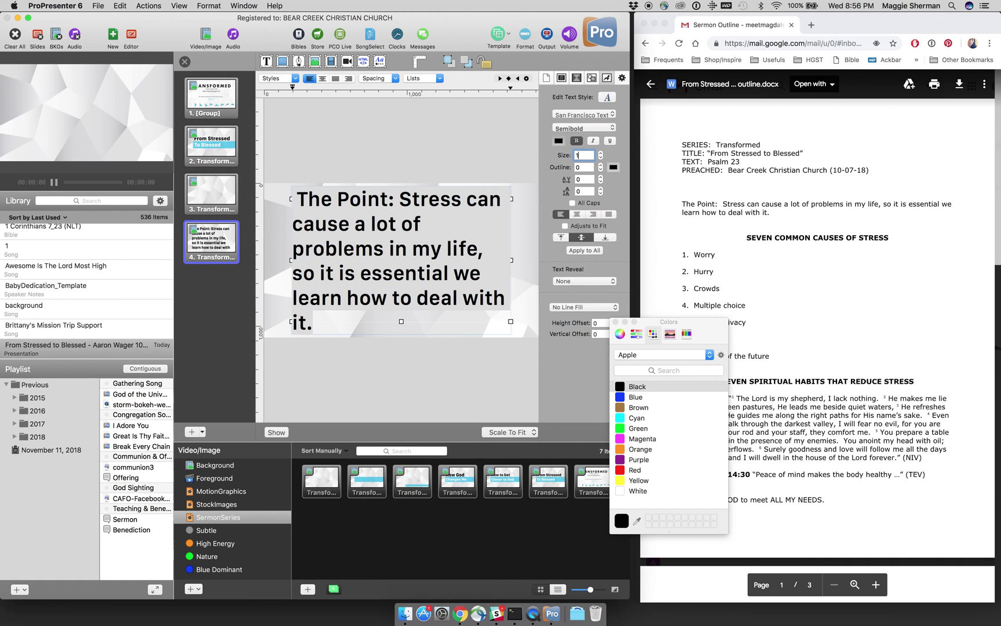
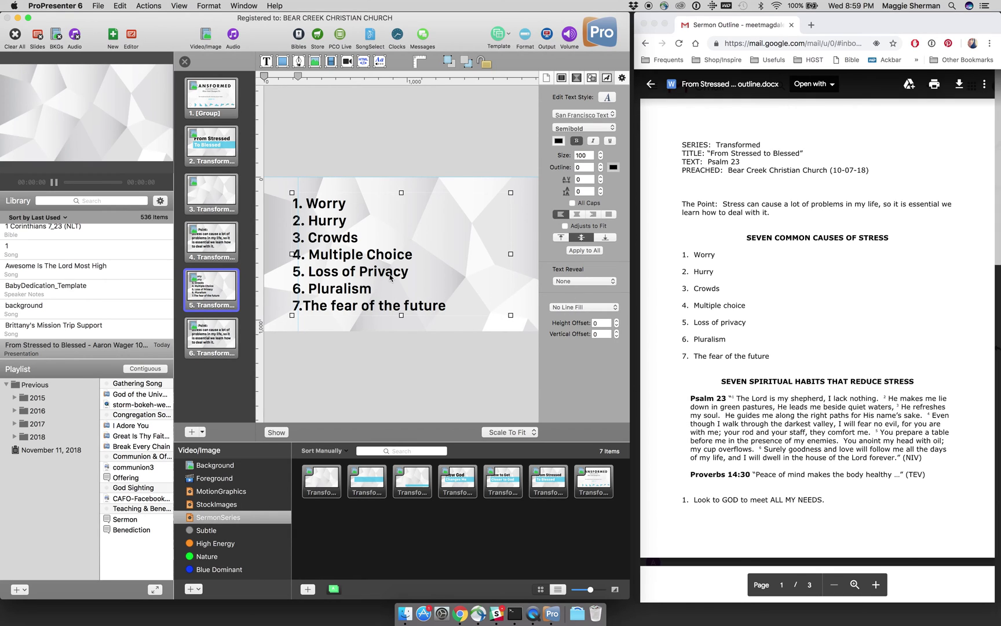
Step: Apply the Bullet List text reveal to slide 5's numbered list of seven stress causes
{"action": "double_click", "coordinate": [421, 289]}
{"action": "left_click", "coordinate": [560, 283]}
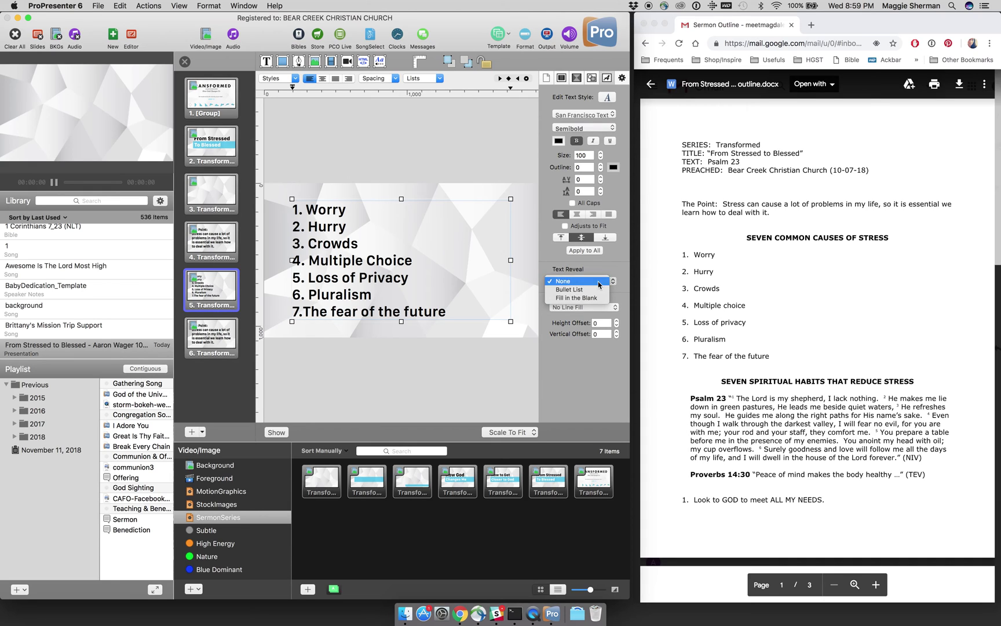
{"action": "left_click", "coordinate": [570, 291]}
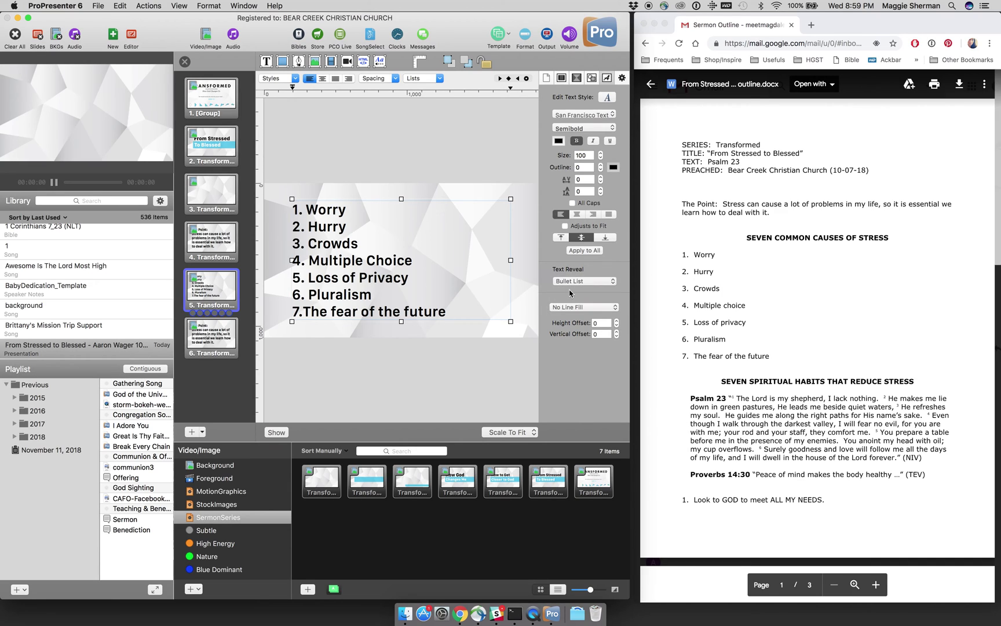
{"action": "left_click", "coordinate": [497, 359]}
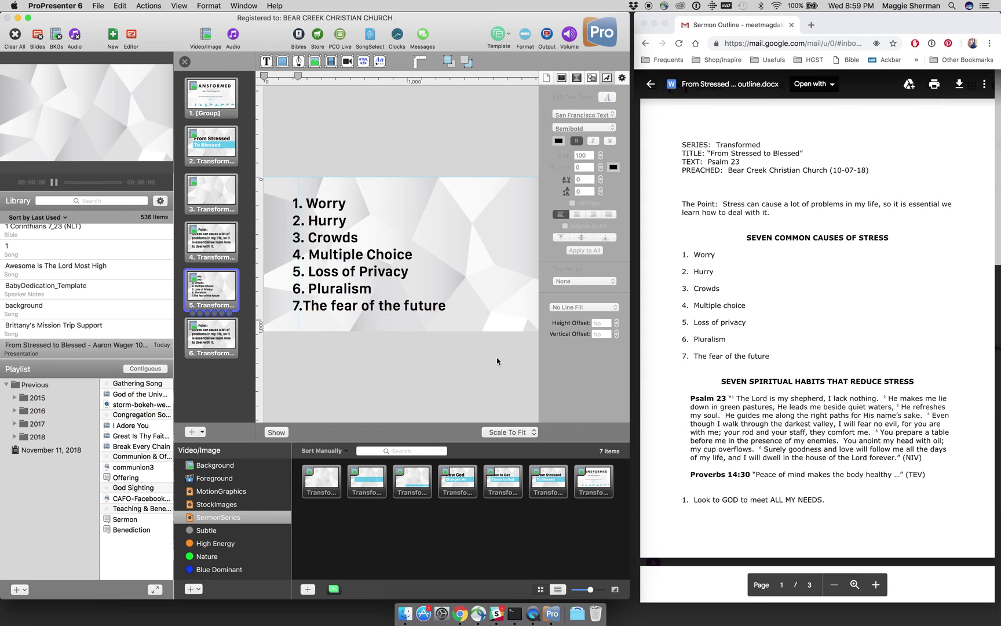
Step: Run slides 3 to 5 live, stepping through the stress list's line-by-line reveal
{"action": "left_click", "coordinate": [185, 62]}
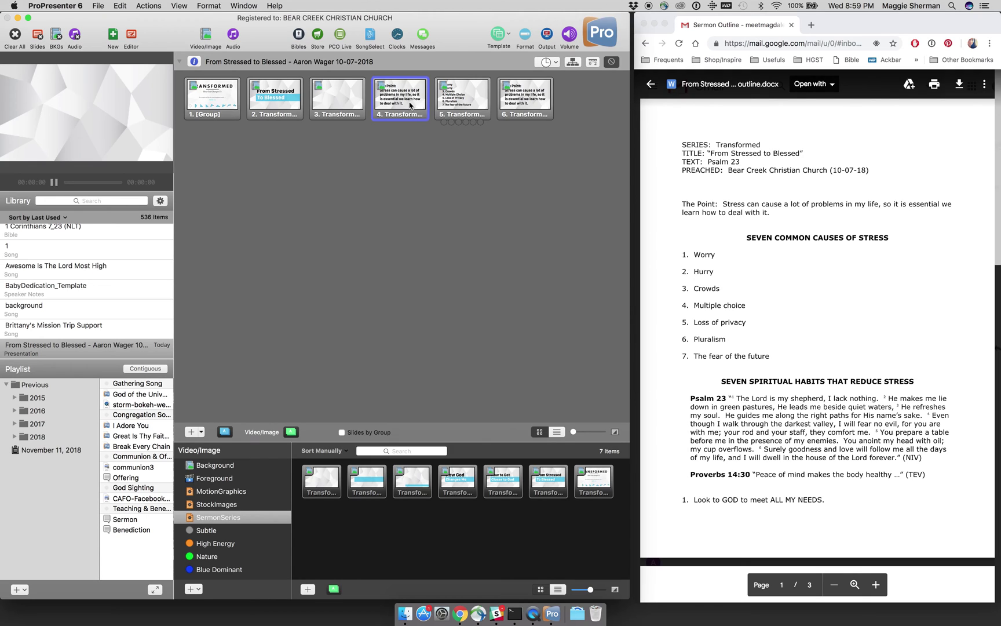
{"action": "left_click", "coordinate": [347, 105]}
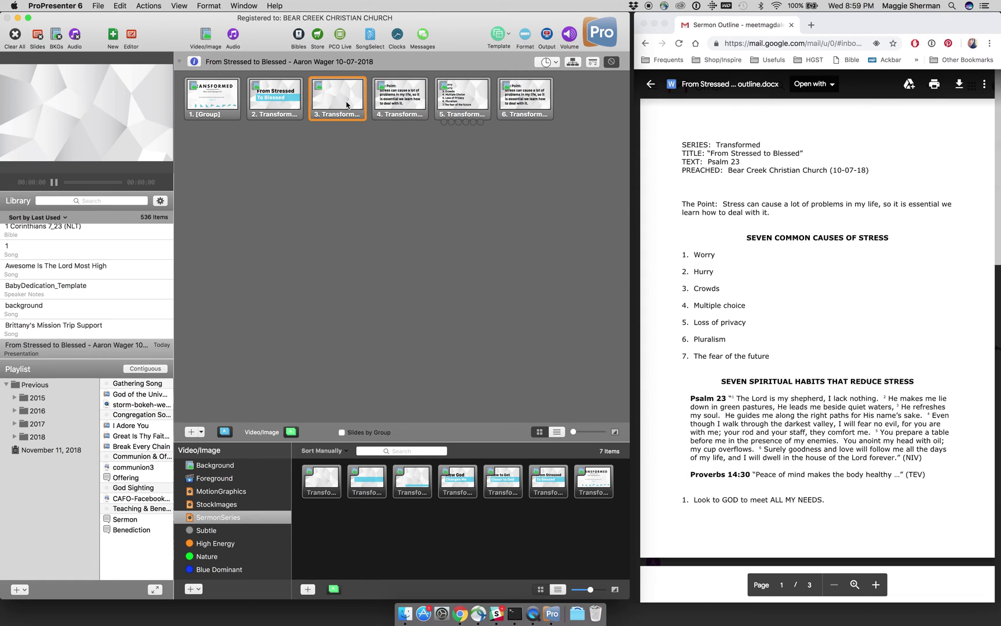
{"action": "key", "text": "Right"}
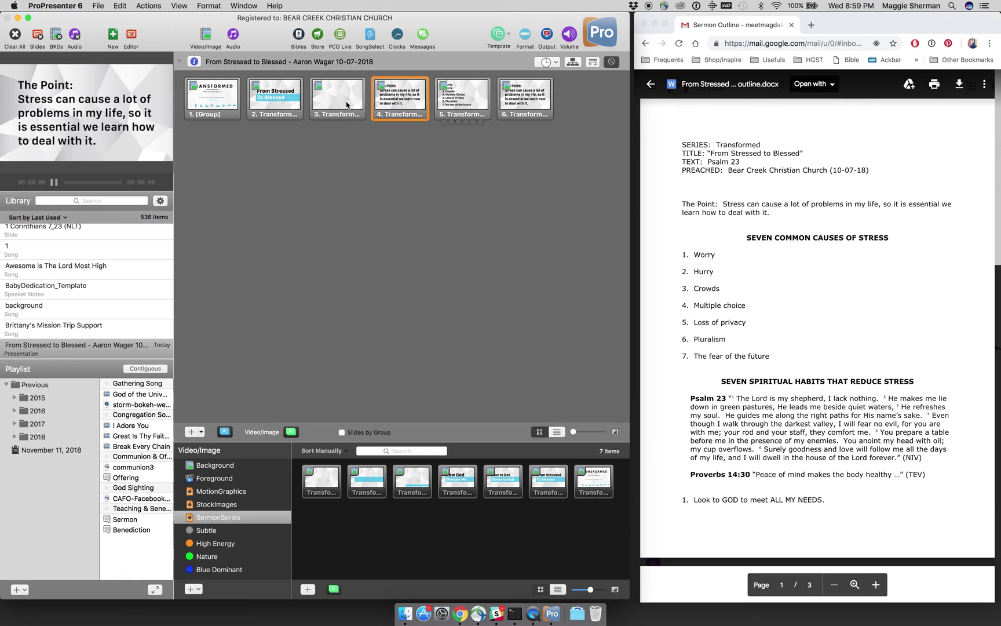
{"action": "key", "text": "Right"}
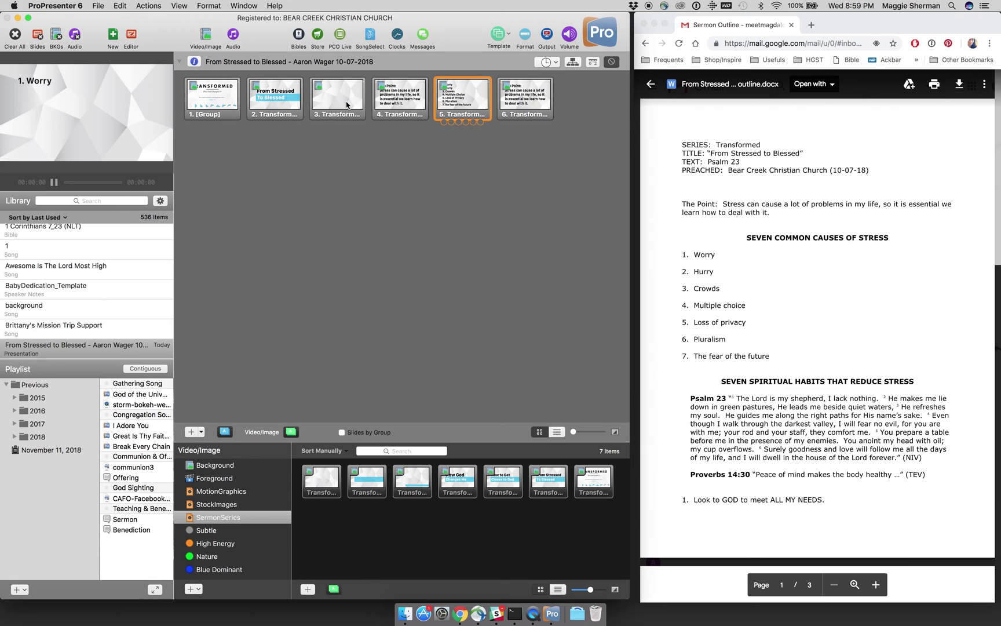
{"action": "key", "text": "Right"}
{"action": "key", "text": "Right"}
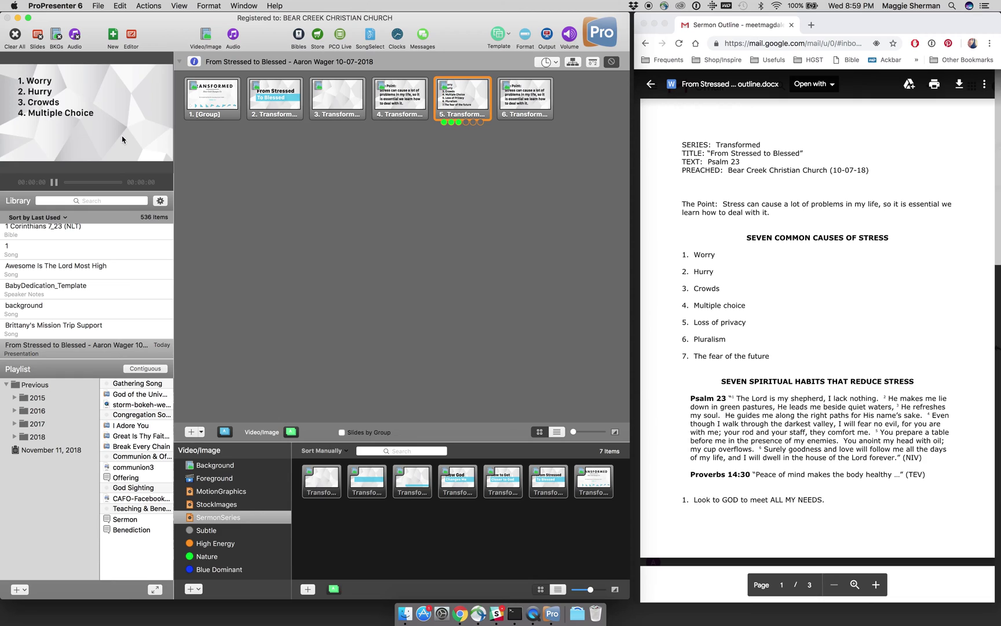
{"action": "key", "text": "Right"}
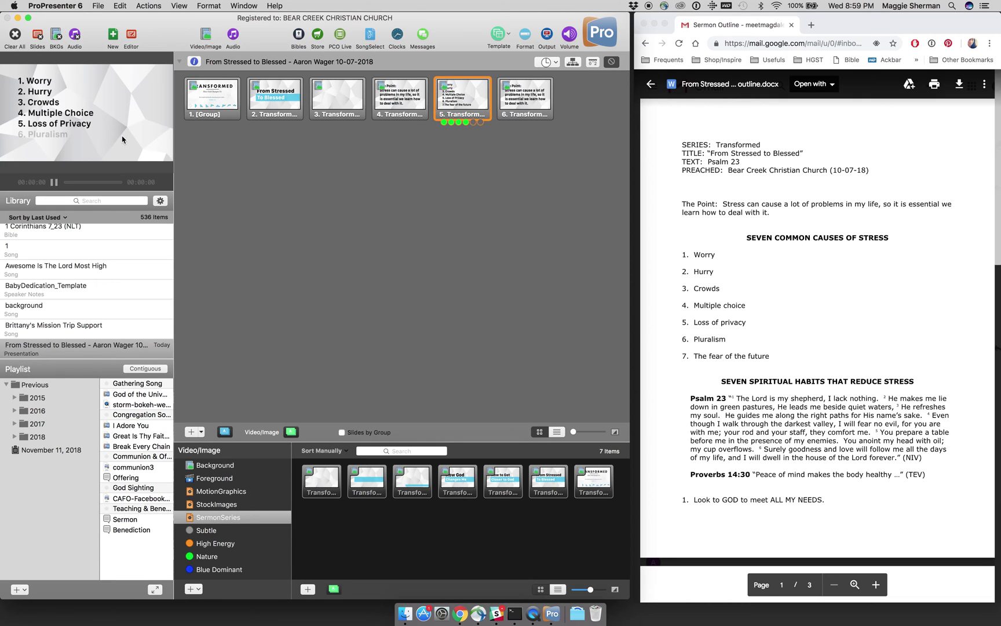
{"action": "key", "text": "Right"}
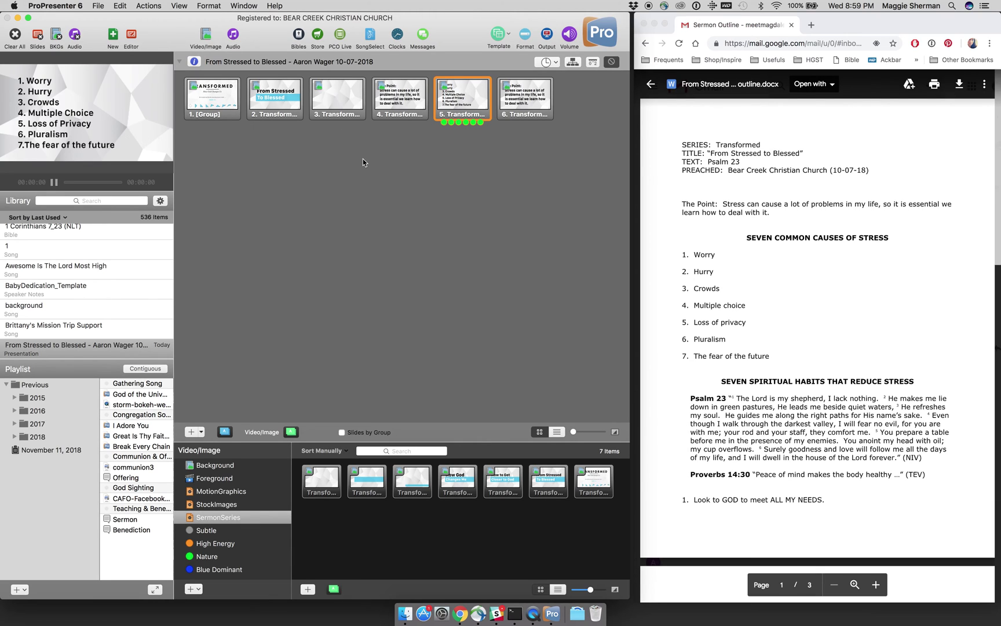
Step: Adjust the seventh list item's line on slide 5 with Quick Edit
{"action": "right_click", "coordinate": [473, 103]}
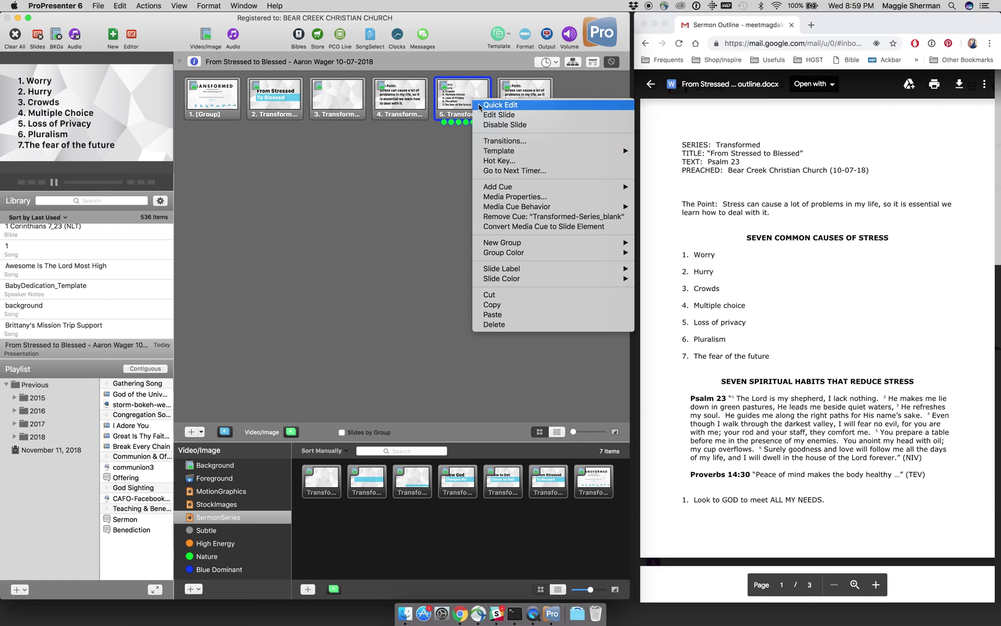
{"action": "left_click", "coordinate": [483, 110]}
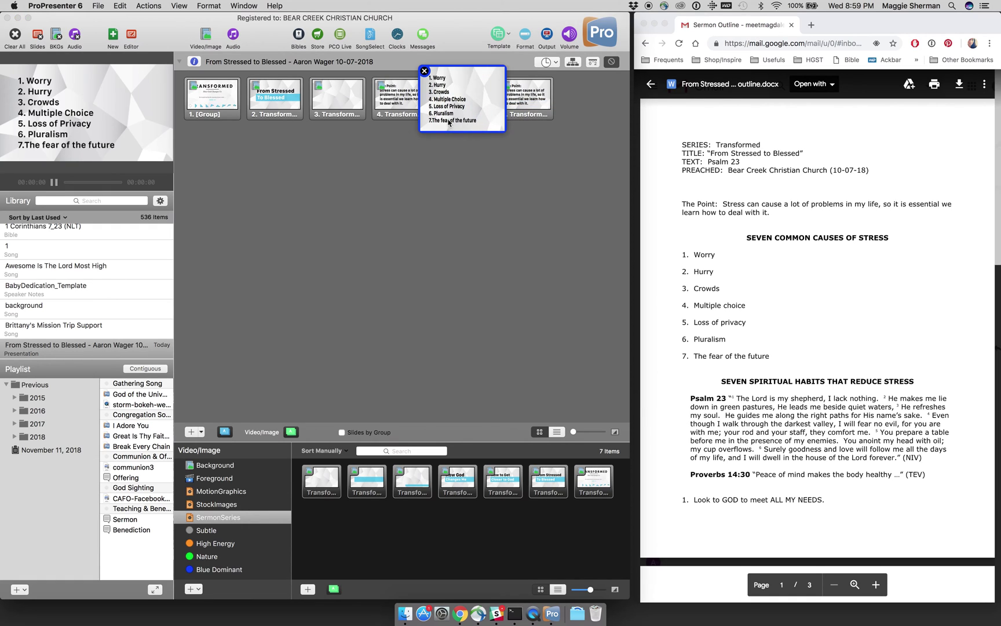
{"action": "double_click", "coordinate": [435, 122]}
{"action": "left_click", "coordinate": [434, 121]}
{"action": "key", "text": "Return"}
{"action": "left_click", "coordinate": [484, 160]}
{"action": "left_click", "coordinate": [478, 177]}
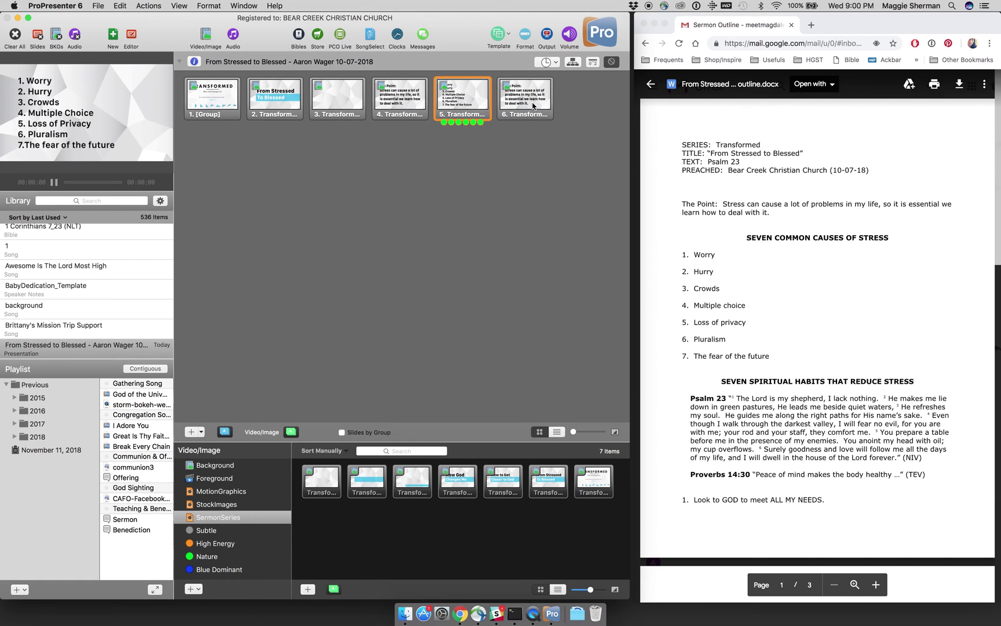
{"action": "right_click", "coordinate": [534, 106]}
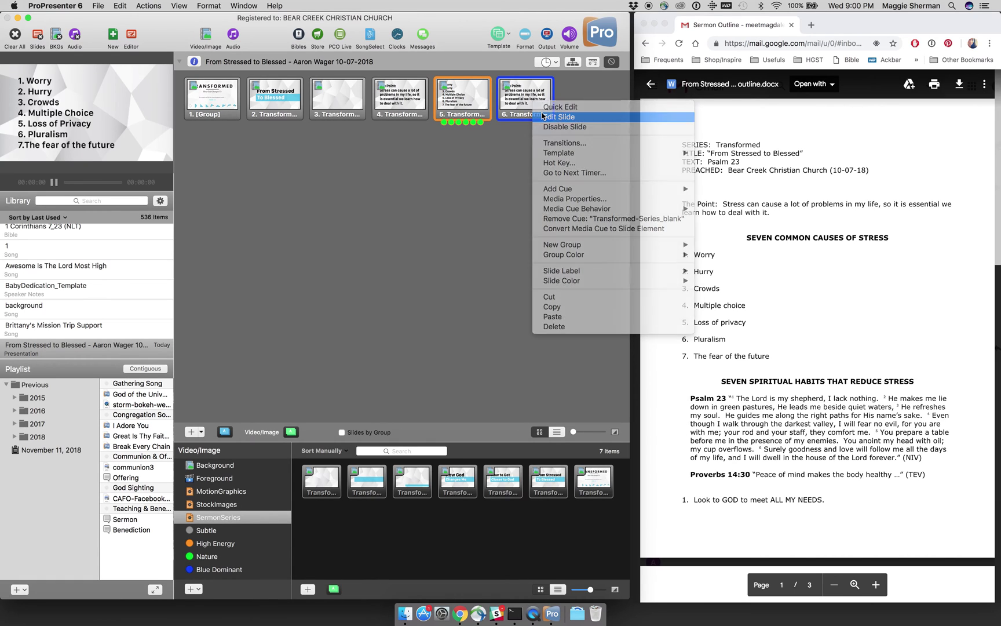
Step: Open slide 6 in the full slide editor
{"action": "left_click", "coordinate": [550, 116]}
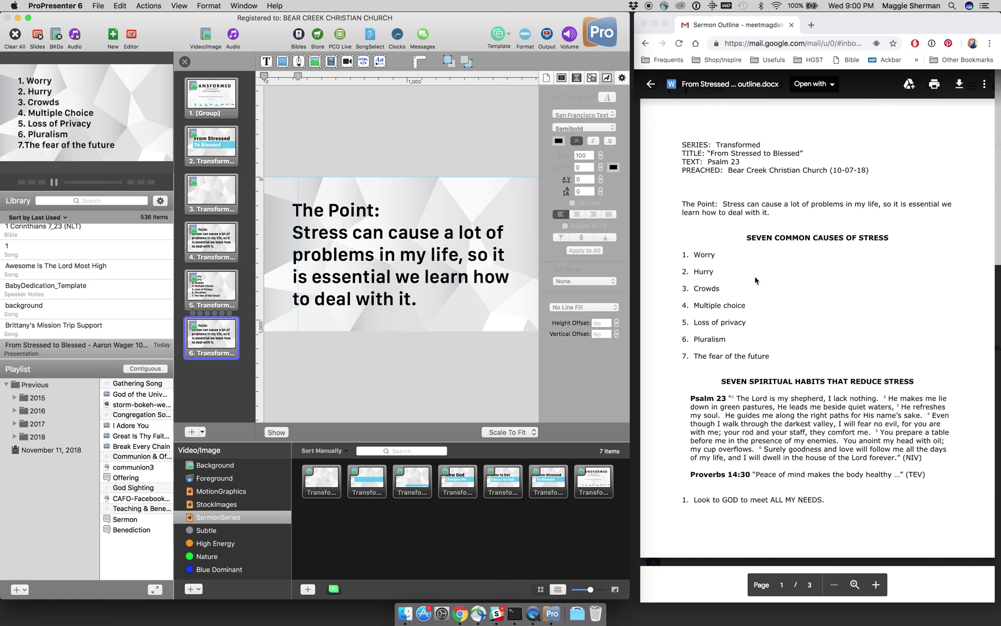
{"action": "scroll", "coordinate": [755, 281], "scroll_direction": "down", "scroll_amount": 5}
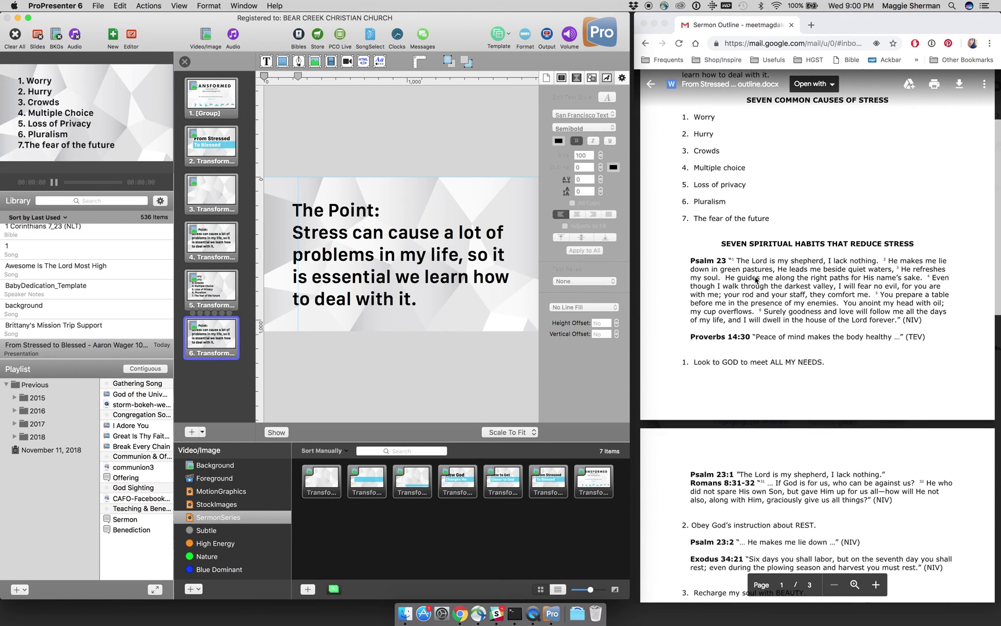
{"action": "scroll", "coordinate": [745, 329], "scroll_direction": "down", "scroll_amount": 4}
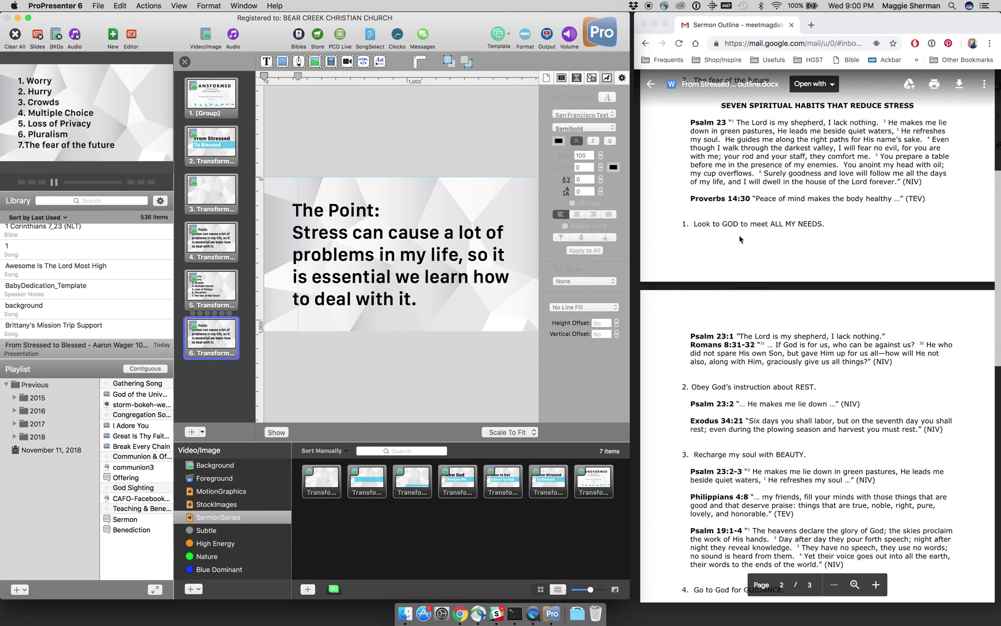
{"action": "scroll", "coordinate": [748, 284], "scroll_direction": "down", "scroll_amount": 3}
Step: Highlight ALL MY NEEDS, REST, BEAUTY and GUIDANCE in the browser's sermon outline
{"action": "left_click", "coordinate": [773, 147]}
{"action": "left_click_drag", "start_coordinate": [772, 147], "coordinate": [806, 145]}
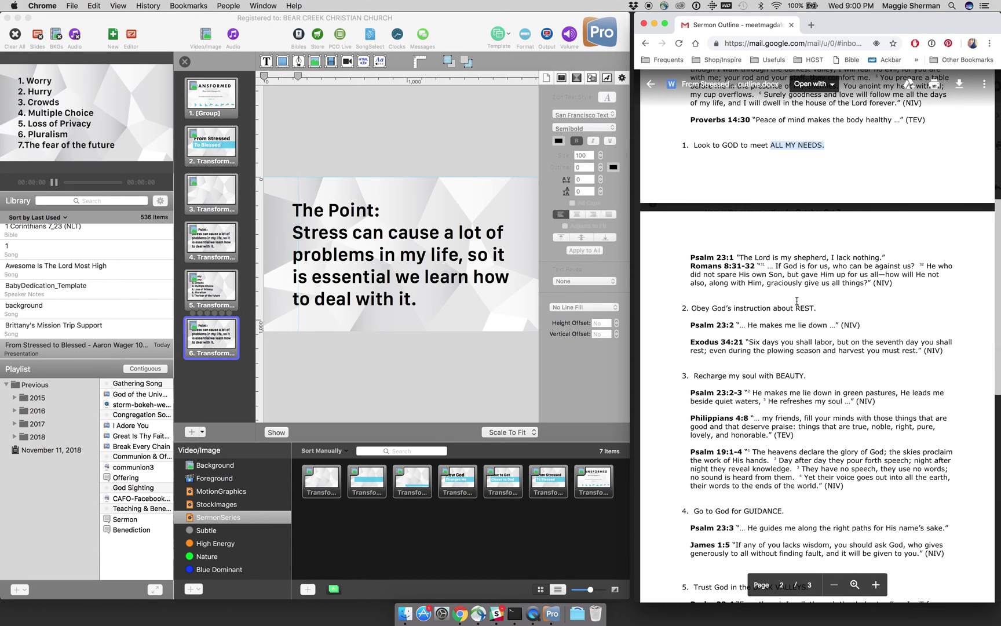
{"action": "left_click_drag", "start_coordinate": [797, 307], "coordinate": [817, 308]}
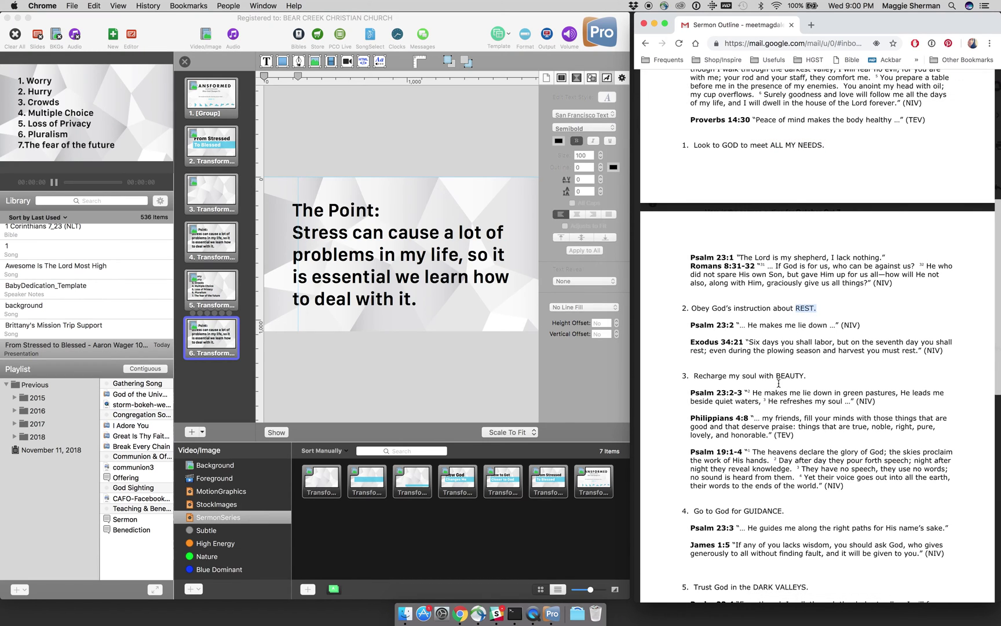
{"action": "left_click_drag", "start_coordinate": [777, 379], "coordinate": [801, 381]}
{"action": "left_click_drag", "start_coordinate": [744, 512], "coordinate": [777, 511]}
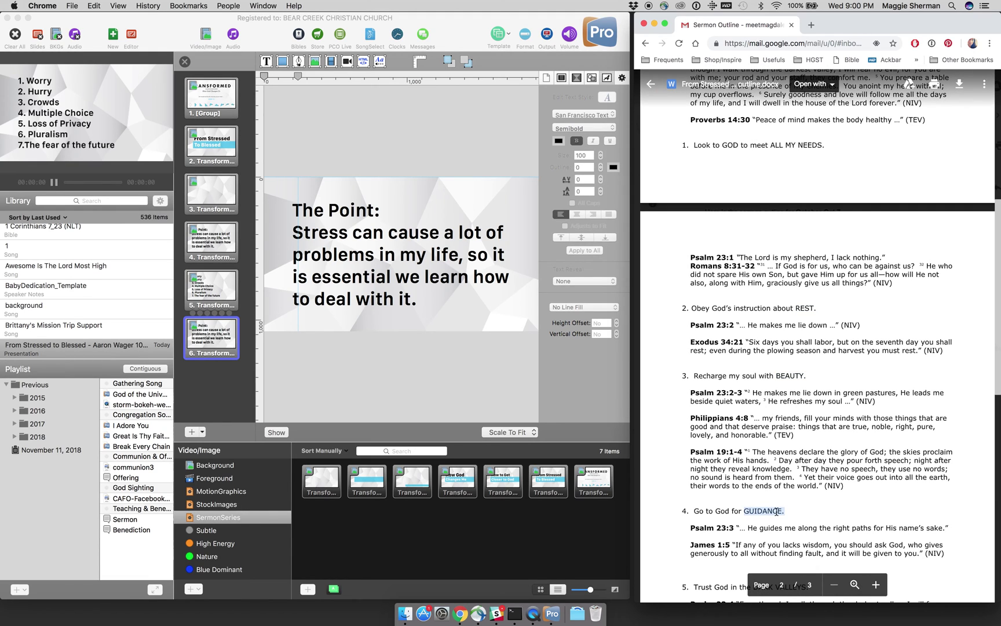
{"action": "scroll", "coordinate": [779, 498], "scroll_direction": "down", "scroll_amount": 1}
{"action": "scroll", "coordinate": [805, 411], "scroll_direction": "up", "scroll_amount": 2}
{"action": "scroll", "coordinate": [805, 411], "scroll_direction": "up", "scroll_amount": 5}
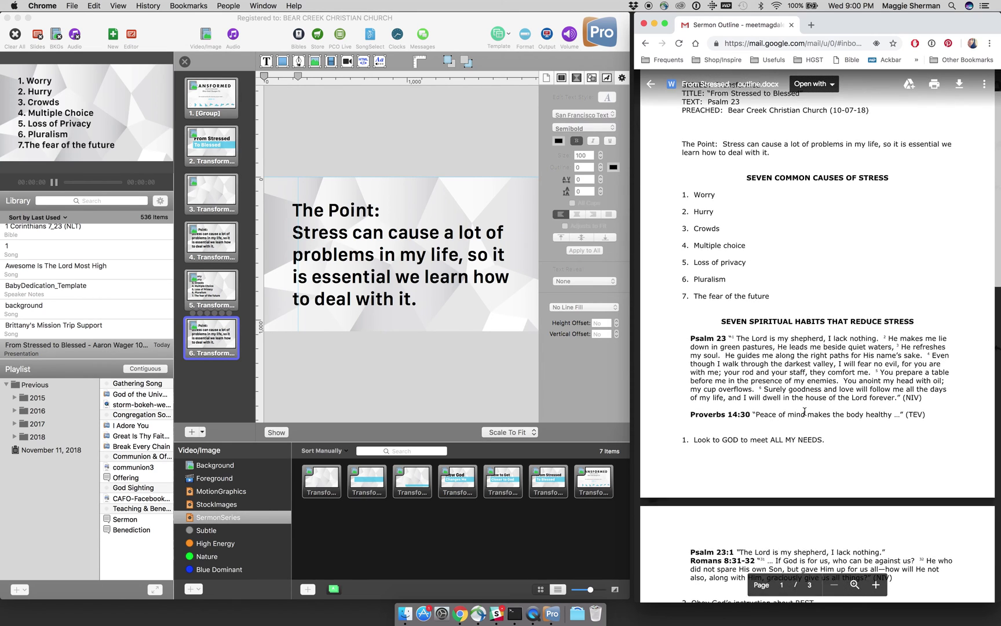
{"action": "scroll", "coordinate": [805, 410], "scroll_direction": "up", "scroll_amount": 2}
{"action": "left_click", "coordinate": [283, 365]}
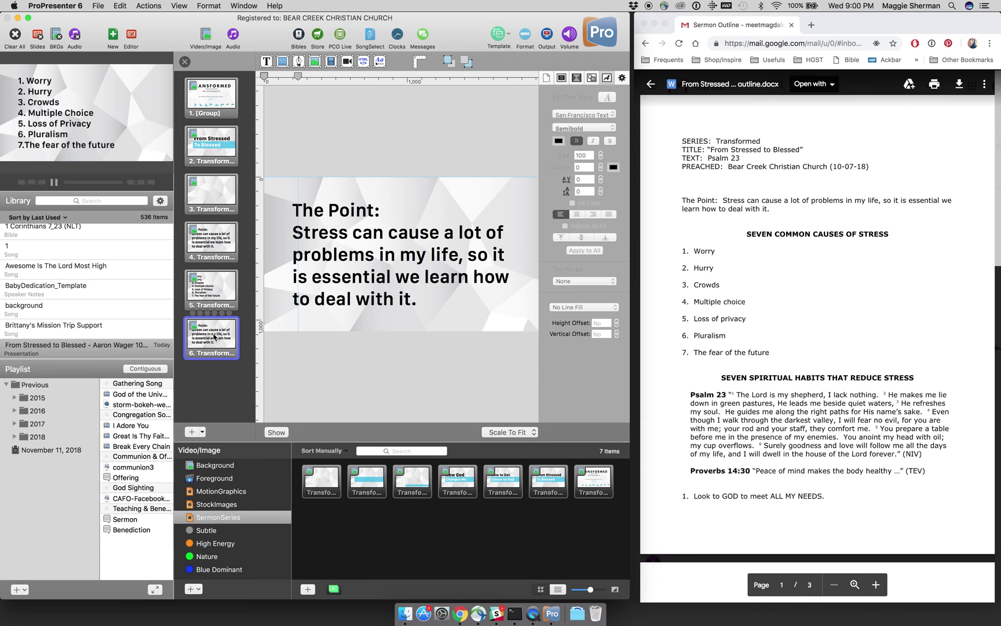
Step: Replace slide 6's text with the first habit line pasted from the outline
{"action": "double_click", "coordinate": [349, 269]}
{"action": "triple_click", "coordinate": [358, 266]}
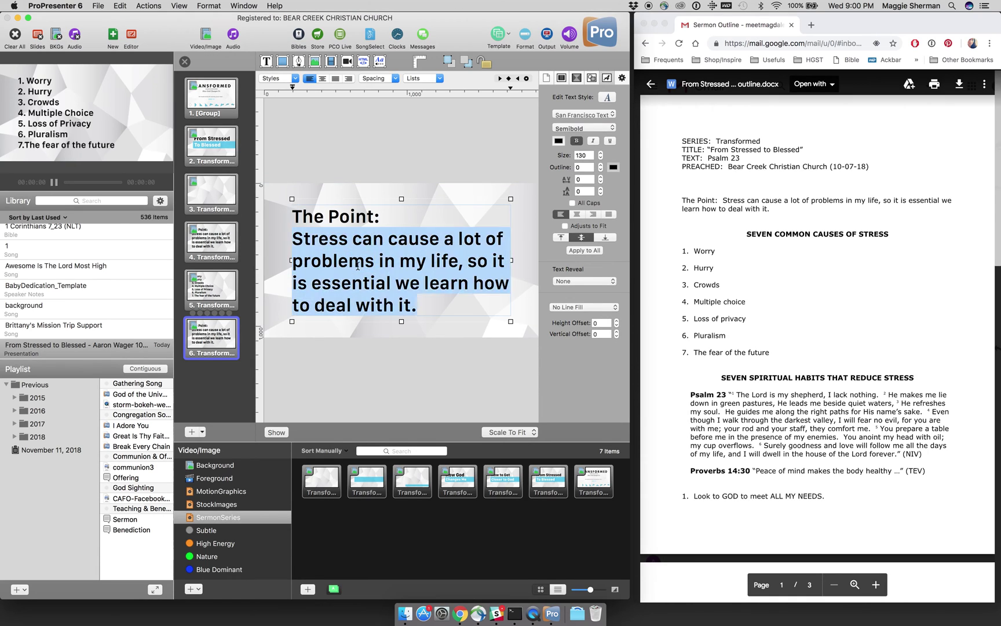
{"action": "triple_click", "coordinate": [357, 266]}
{"action": "key", "text": "BackSpace"}
{"action": "key", "text": "BackSpace"}
{"action": "key", "text": "BackSpace"}
{"action": "key", "text": "BackSpace"}
{"action": "key", "text": "BackSpace"}
{"action": "key", "text": "BackSpace"}
{"action": "key", "text": "BackSpace"}
{"action": "key", "text": "BackSpace"}
{"action": "key", "text": "BackSpace"}
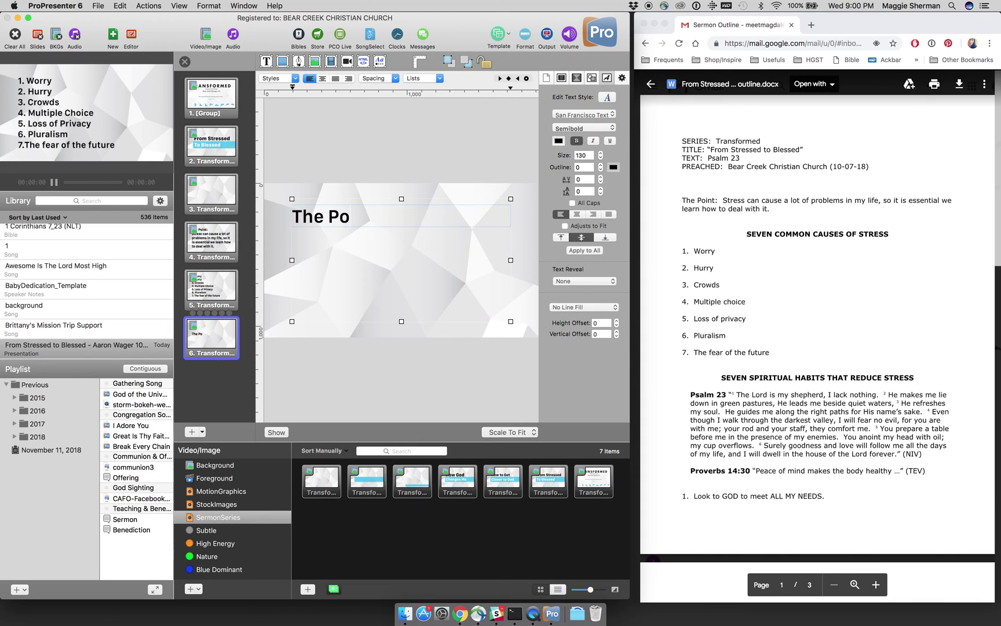
{"action": "key", "text": "BackSpace"}
{"action": "key", "text": "BackSpace"}
{"action": "scroll", "coordinate": [710, 336], "scroll_direction": "down", "scroll_amount": 3}
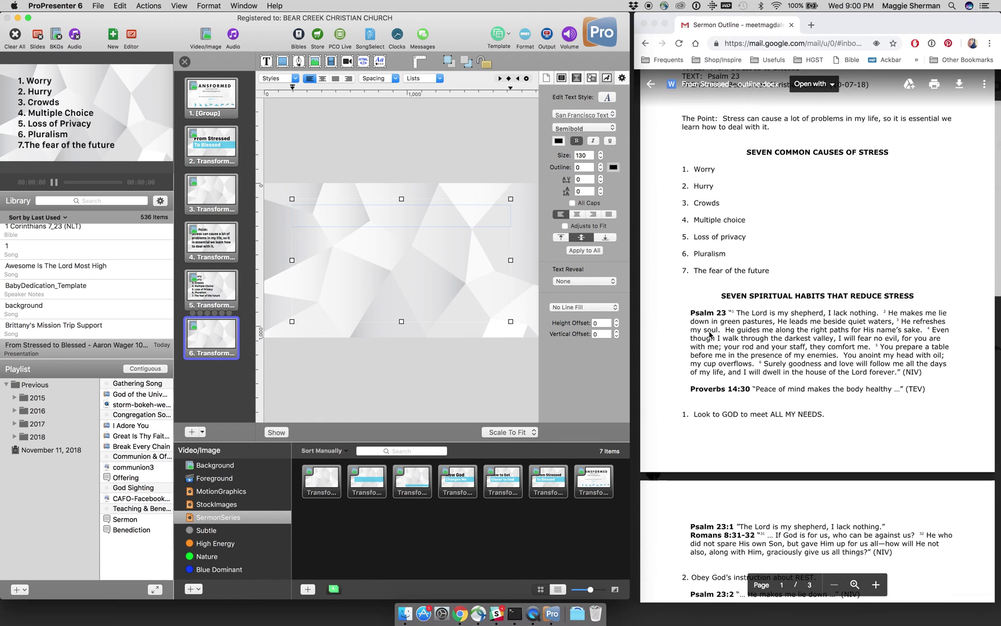
{"action": "left_click", "coordinate": [823, 416]}
{"action": "left_click_drag", "start_coordinate": [823, 415], "coordinate": [681, 415]}
{"action": "key", "text": "super+c"}
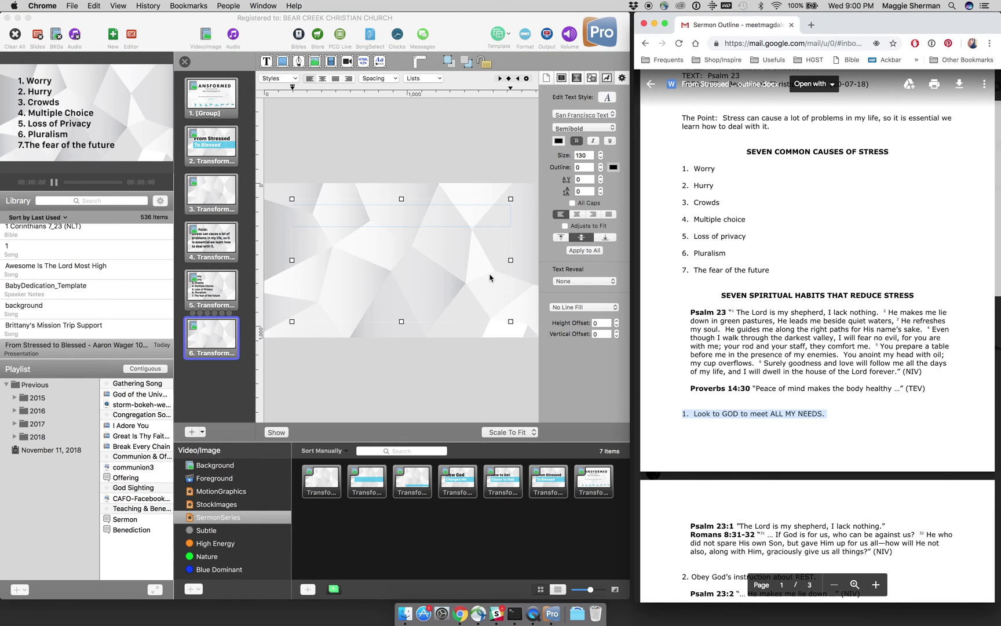
{"action": "left_click", "coordinate": [437, 214]}
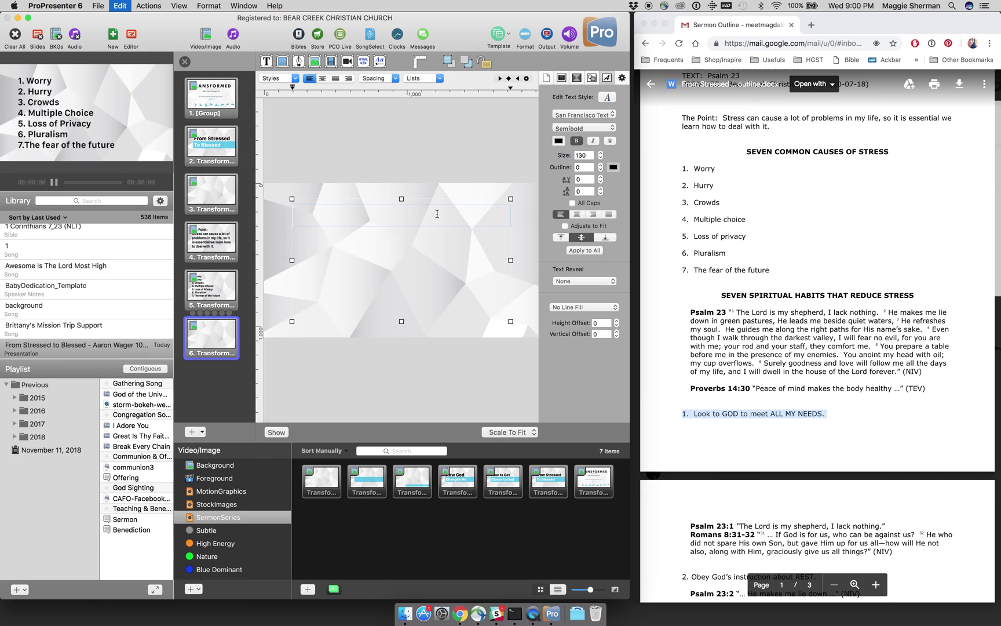
{"action": "key", "text": "super+v"}
{"action": "key", "text": "super+a"}
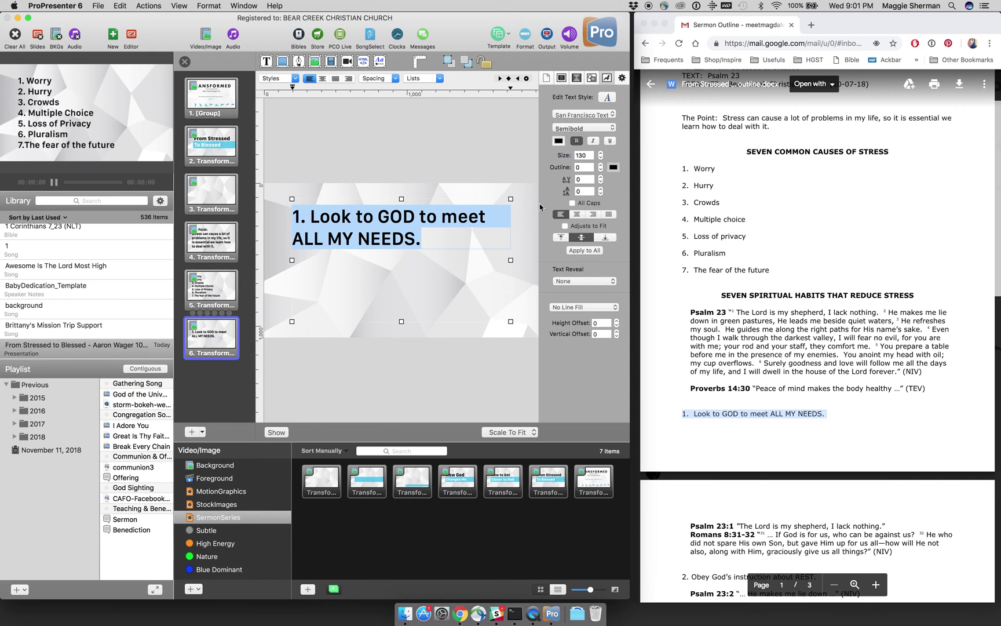
Step: Try text sizes 175, 190 and 200, settling on 175
{"action": "left_click", "coordinate": [584, 155]}
{"action": "double_click", "coordinate": [584, 156]}
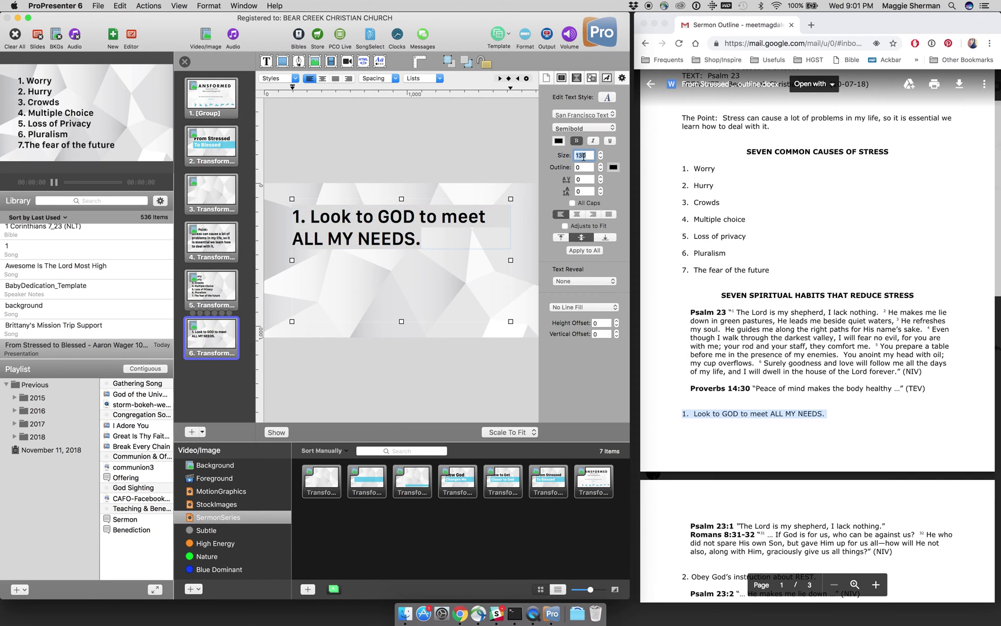
{"action": "type", "text": "175"}
{"action": "key", "text": "Return"}
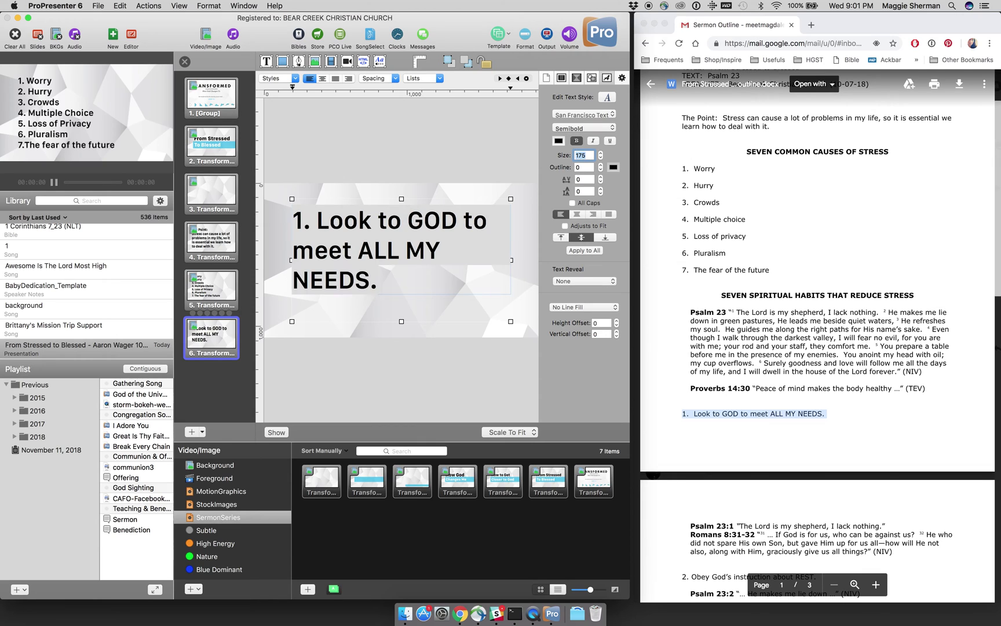
{"action": "type", "text": "190"}
{"action": "key", "text": "Return"}
{"action": "type", "text": "200"}
{"action": "key", "text": "Return"}
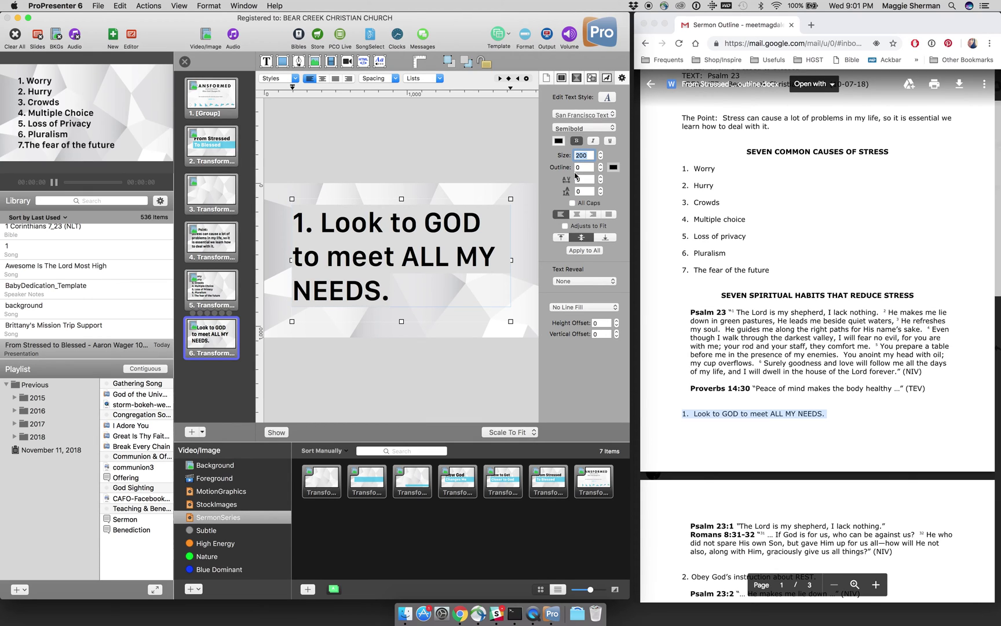
{"action": "type", "text": "175"}
{"action": "key", "text": "Return"}
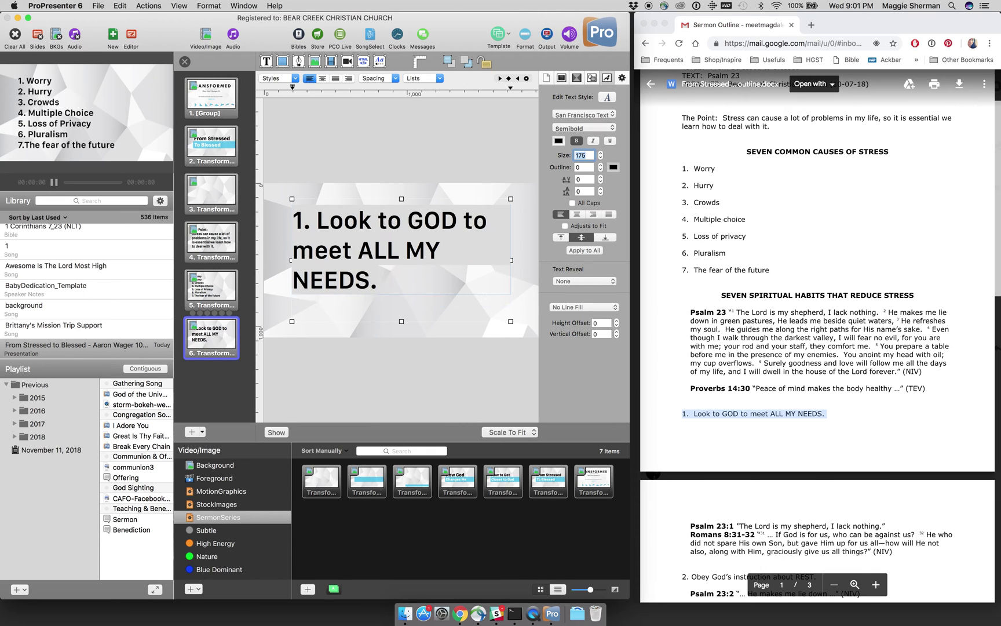
Step: Underline GOD and ALL MY NEEDS in the point text
{"action": "left_click", "coordinate": [442, 223]}
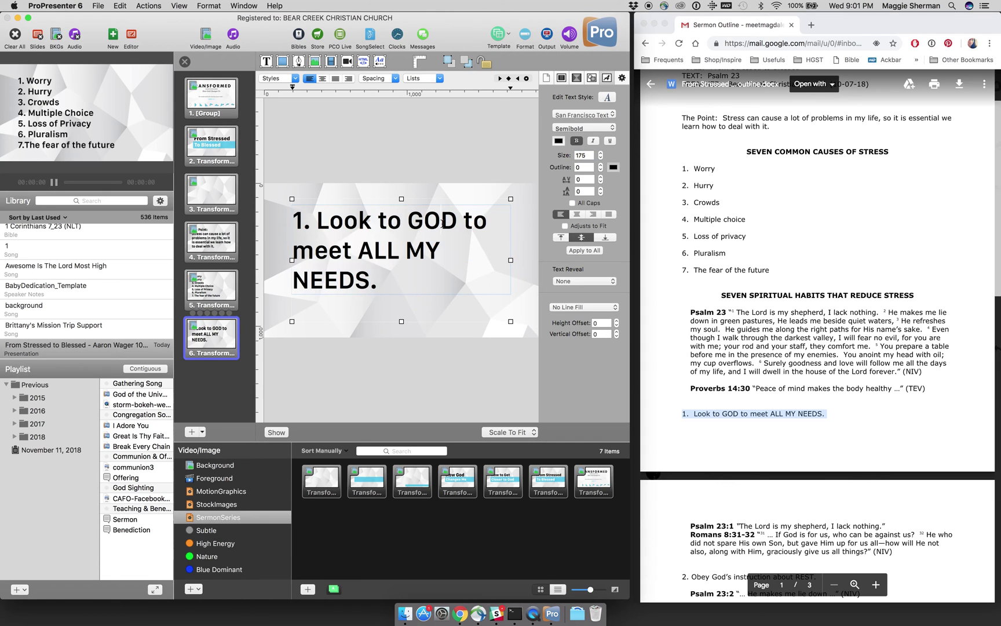
{"action": "double_click", "coordinate": [436, 223]}
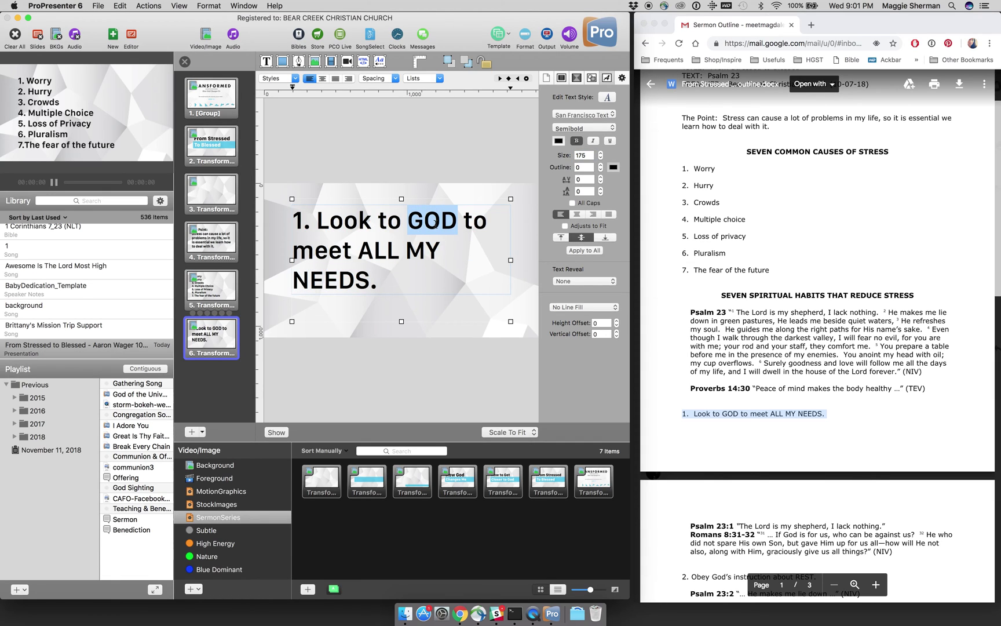
{"action": "key", "text": "super+u"}
{"action": "left_click_drag", "start_coordinate": [360, 253], "coordinate": [368, 275]}
{"action": "key", "text": "super+u"}
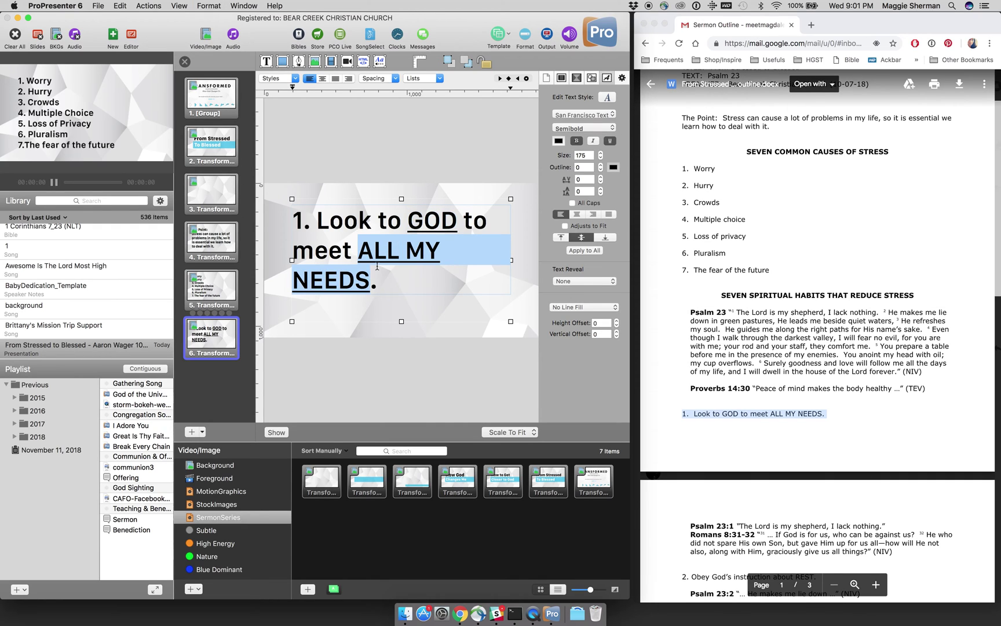
Step: Break the point into three lines before 'to meet' and 'ALL MY NEEDS.'
{"action": "left_click", "coordinate": [461, 219]}
{"action": "key", "text": "BackSpace"}
{"action": "key", "text": "Return"}
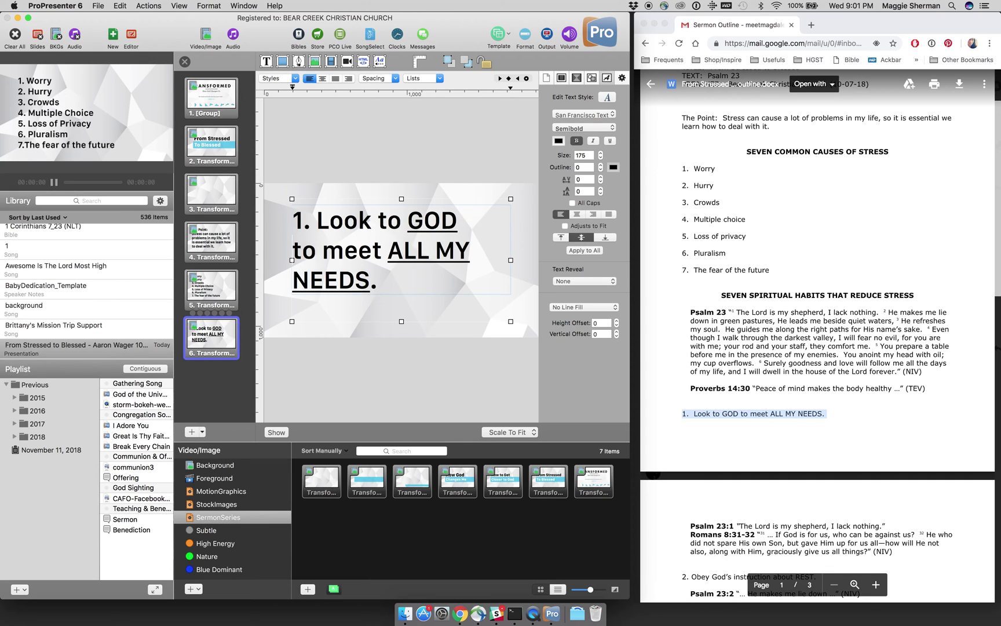
{"action": "left_click", "coordinate": [388, 255]}
{"action": "key", "text": "BackSpace"}
{"action": "key", "text": "Return"}
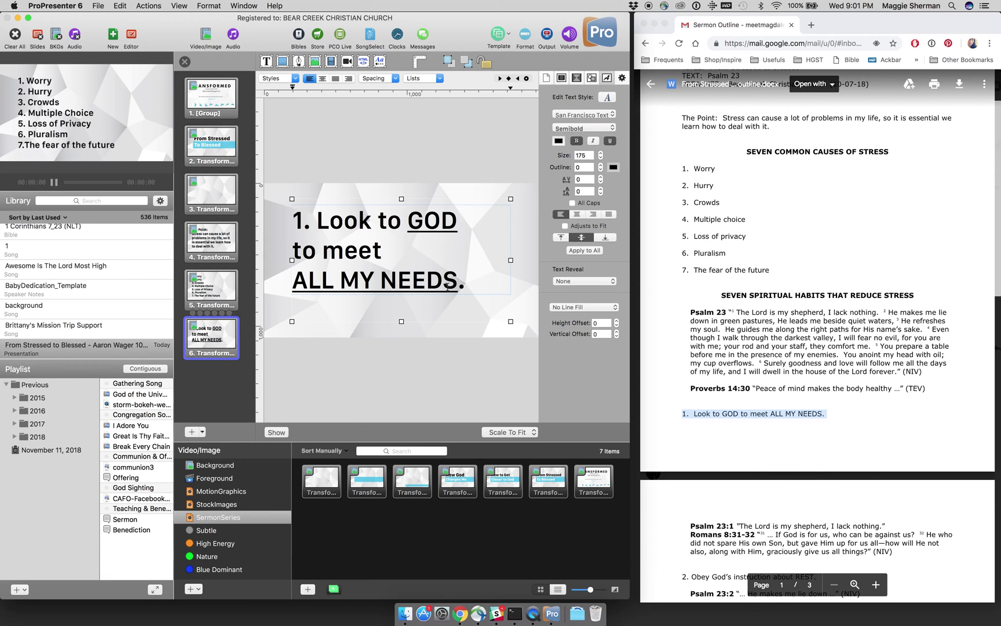
{"action": "left_click", "coordinate": [444, 377]}
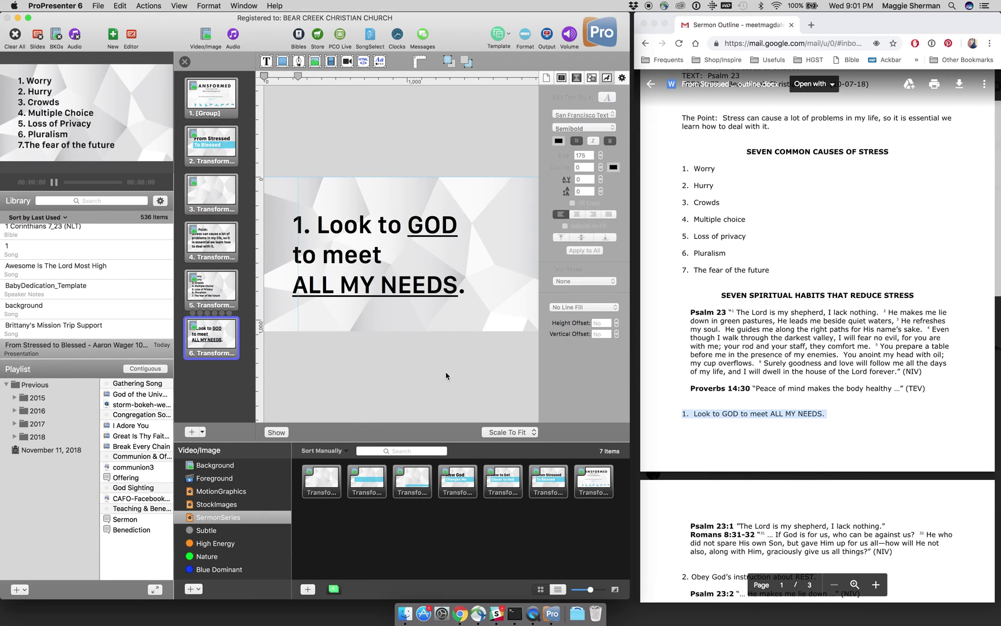
{"action": "left_click", "coordinate": [454, 298]}
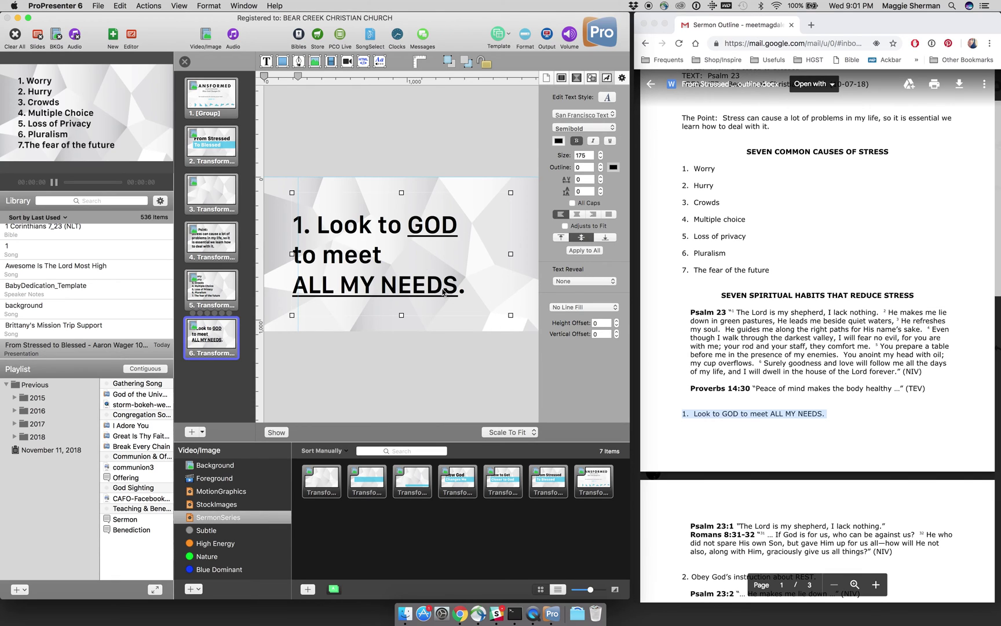
Step: Set slide 6's text reveal to Fill in the Blank
{"action": "double_click", "coordinate": [439, 234]}
{"action": "double_click", "coordinate": [436, 231]}
{"action": "left_click", "coordinate": [436, 231]}
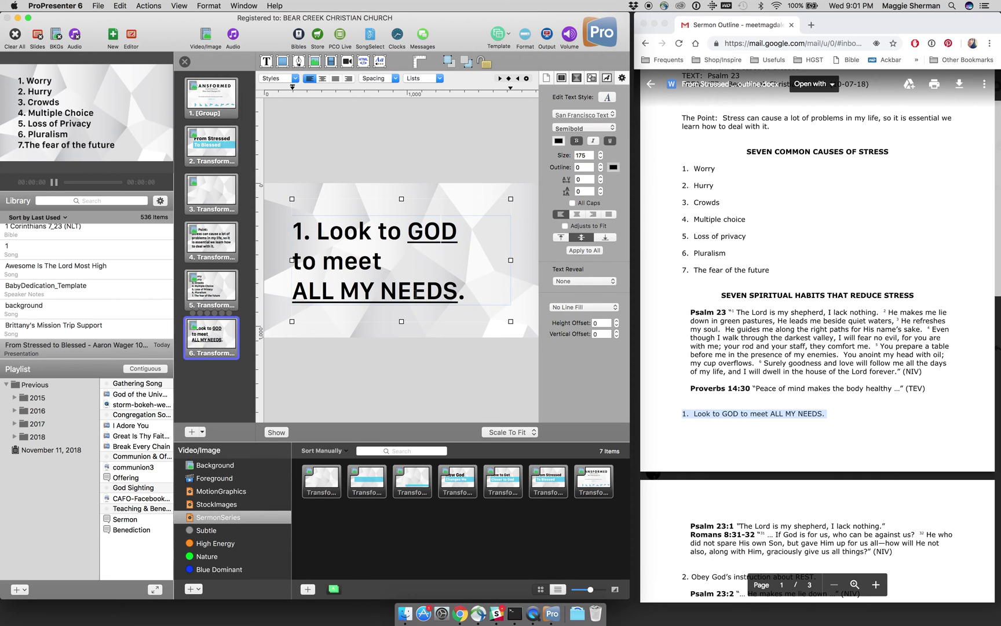
{"action": "double_click", "coordinate": [412, 292]}
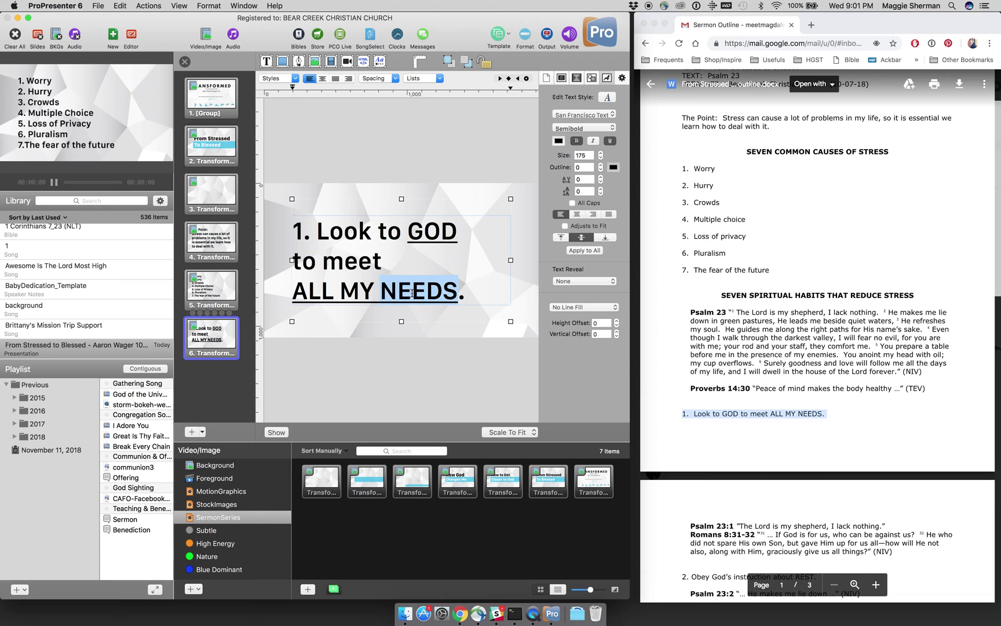
{"action": "triple_click", "coordinate": [388, 301]}
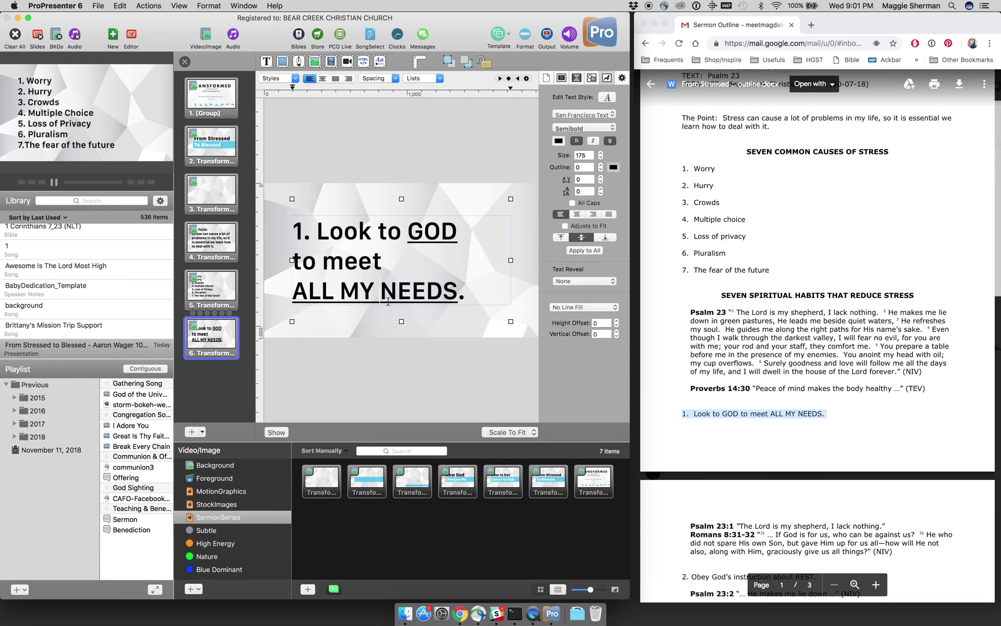
{"action": "left_click", "coordinate": [457, 350]}
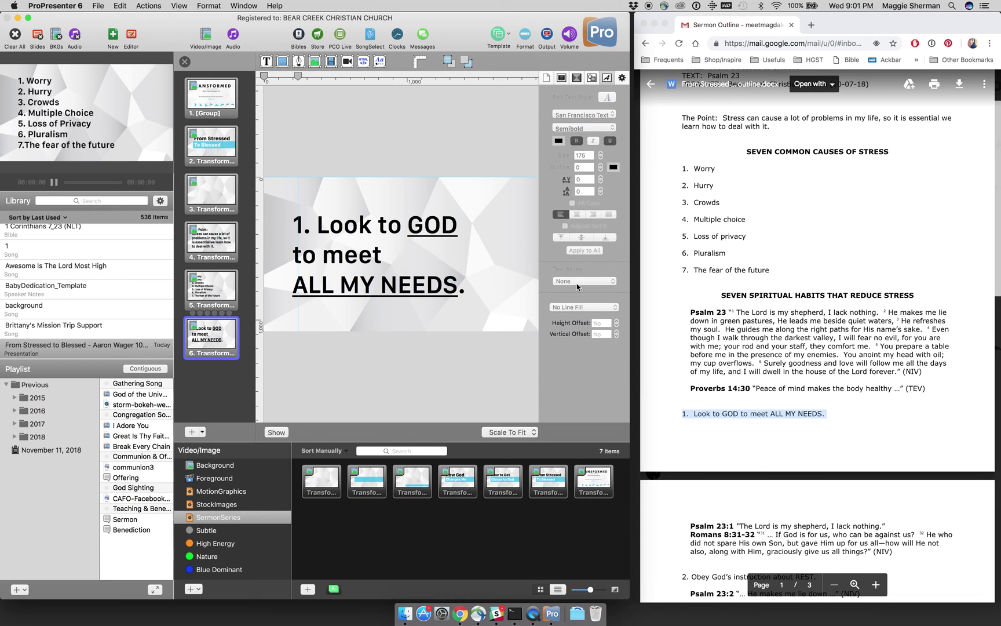
{"action": "left_click", "coordinate": [459, 291]}
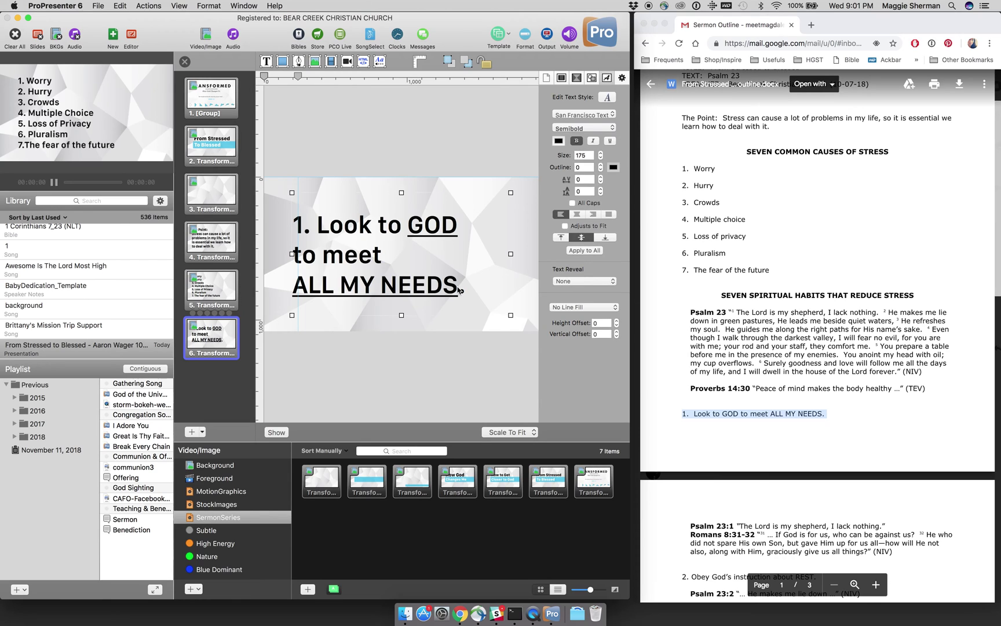
{"action": "left_click", "coordinate": [568, 282]}
{"action": "left_click", "coordinate": [576, 298]}
{"action": "left_click", "coordinate": [185, 61]}
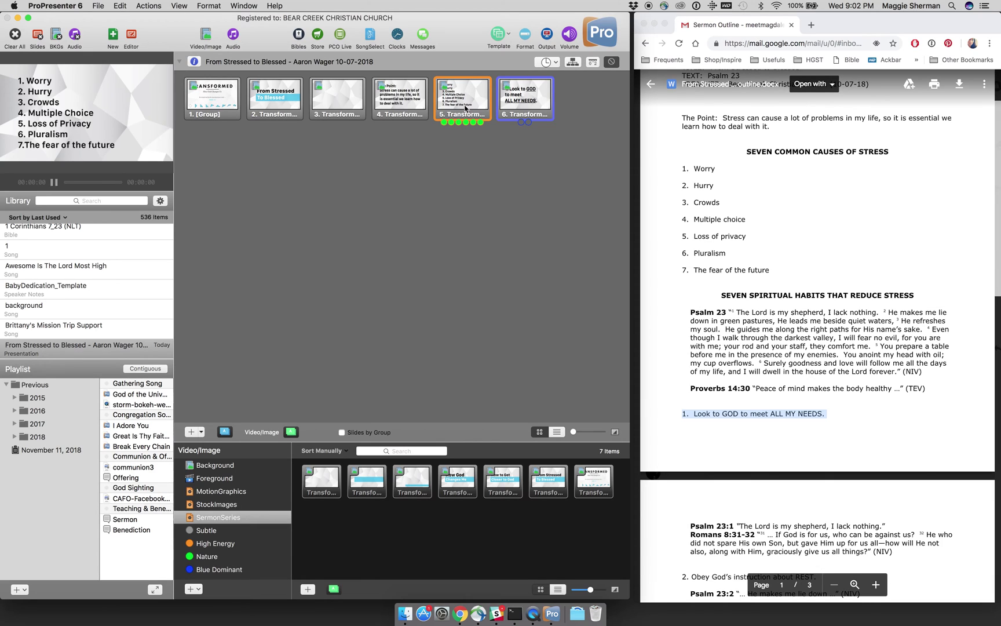
Step: Send slide 6 live, reveal GOD, and copy the slide
{"action": "key", "text": "Right"}
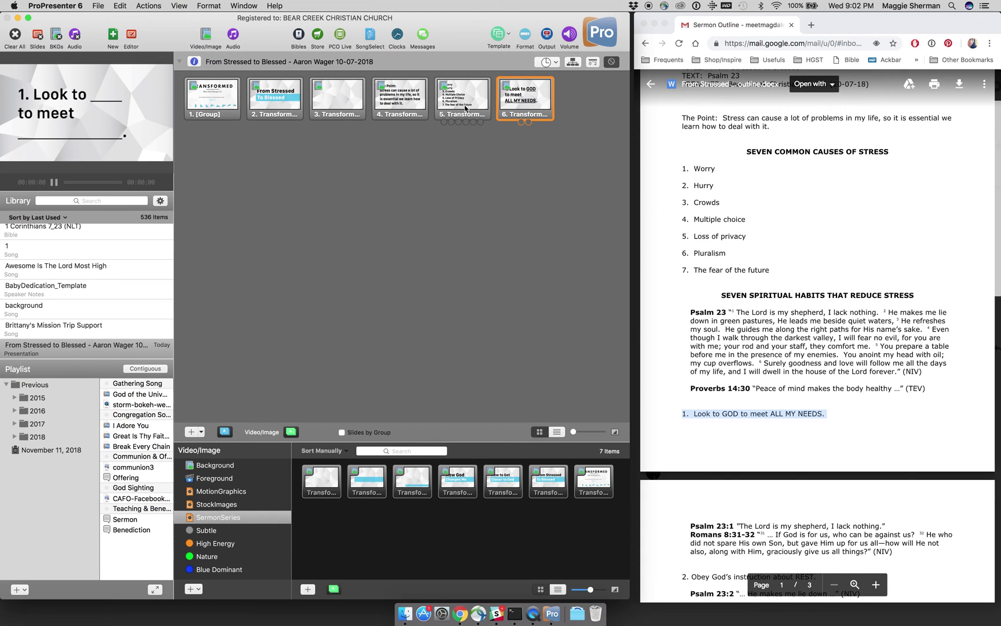
{"action": "key", "text": "space"}
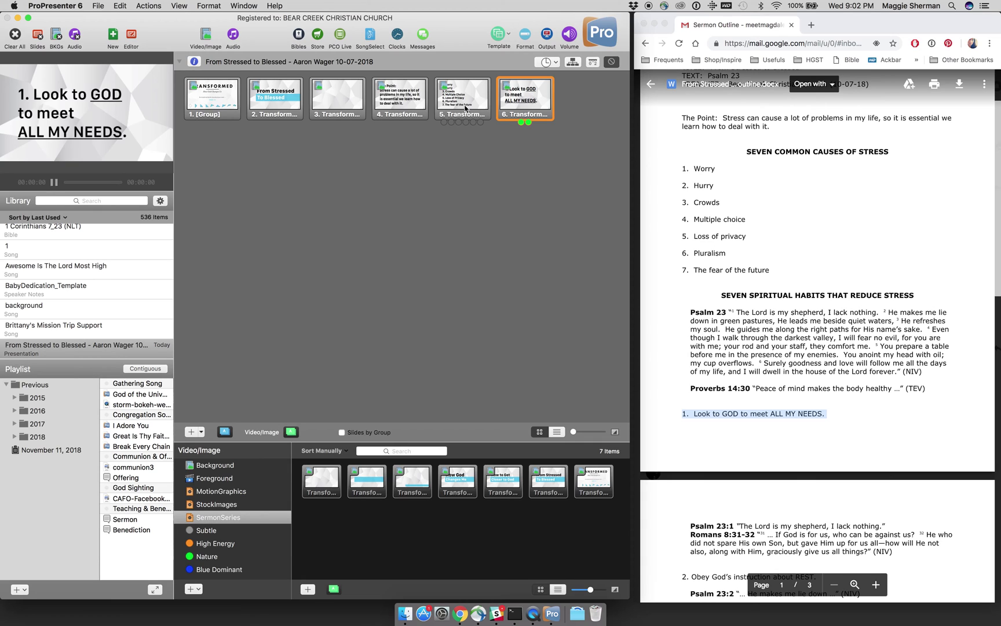
{"action": "right_click", "coordinate": [529, 110]}
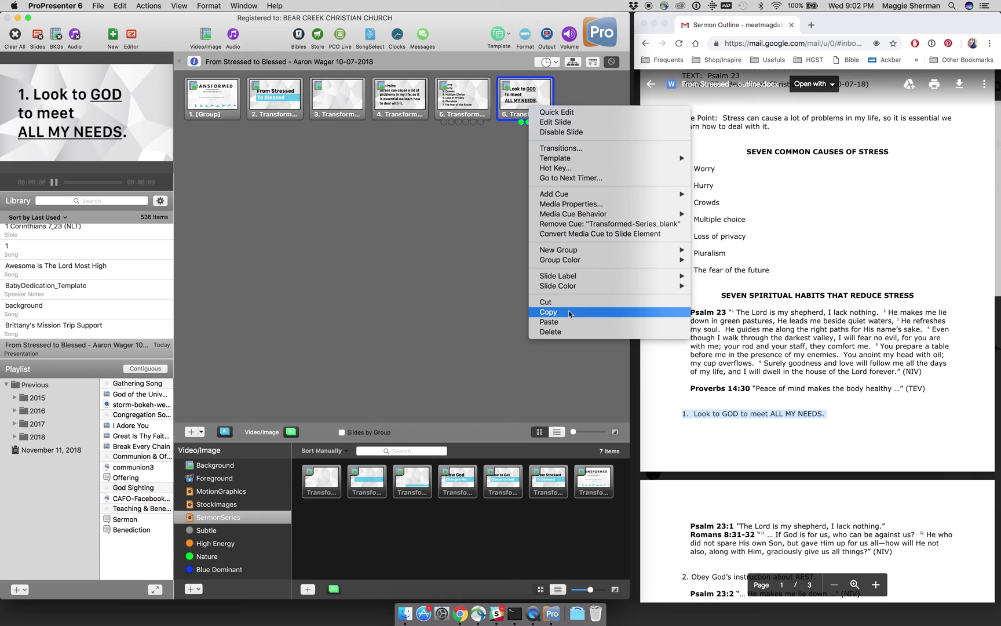
{"action": "left_click", "coordinate": [549, 312]}
Step: Paste several copies of slide 6 directly after it
{"action": "scroll", "coordinate": [672, 393], "scroll_direction": "down", "scroll_amount": 3}
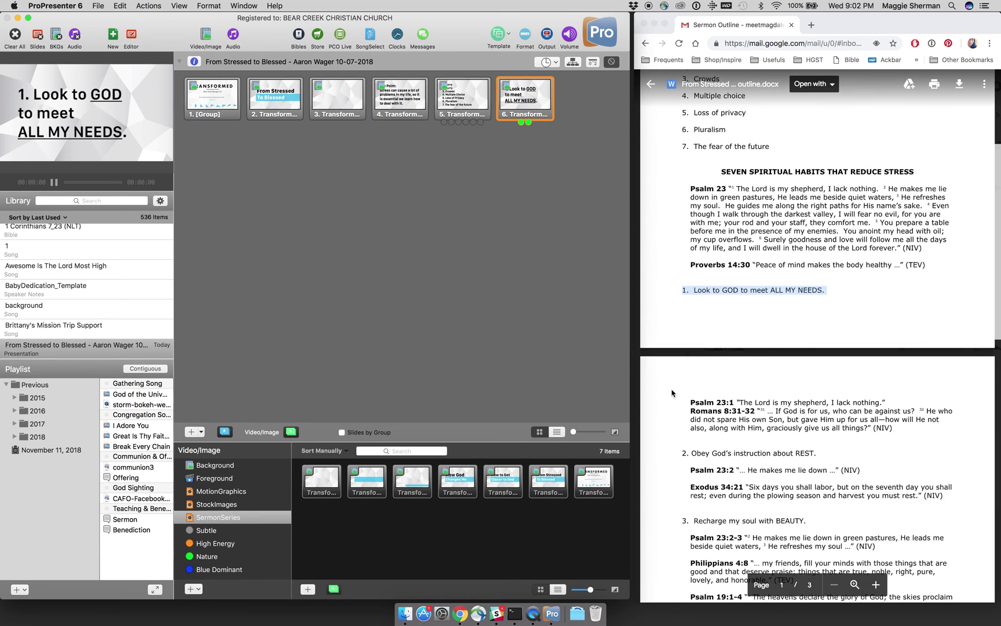
{"action": "scroll", "coordinate": [672, 394], "scroll_direction": "down", "scroll_amount": 3}
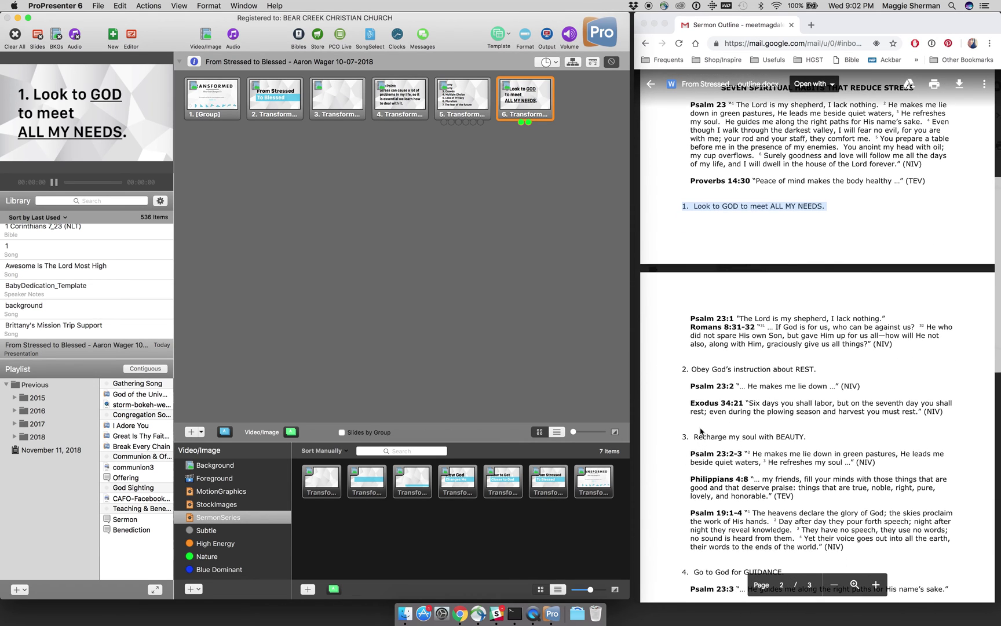
{"action": "scroll", "coordinate": [701, 432], "scroll_direction": "down", "scroll_amount": 3}
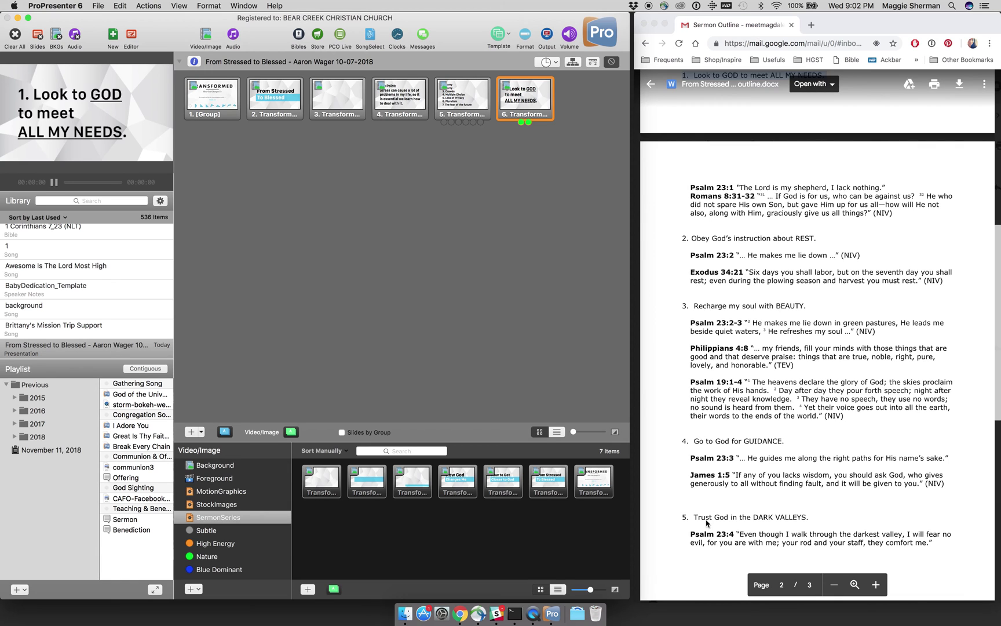
{"action": "scroll", "coordinate": [706, 523], "scroll_direction": "down", "scroll_amount": 7}
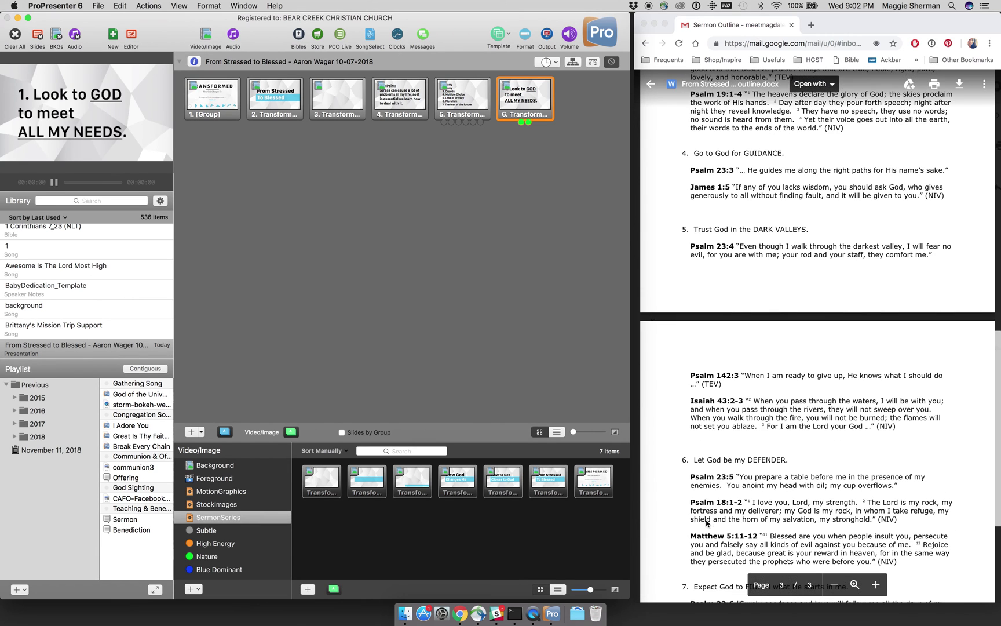
{"action": "scroll", "coordinate": [711, 470], "scroll_direction": "down", "scroll_amount": 4}
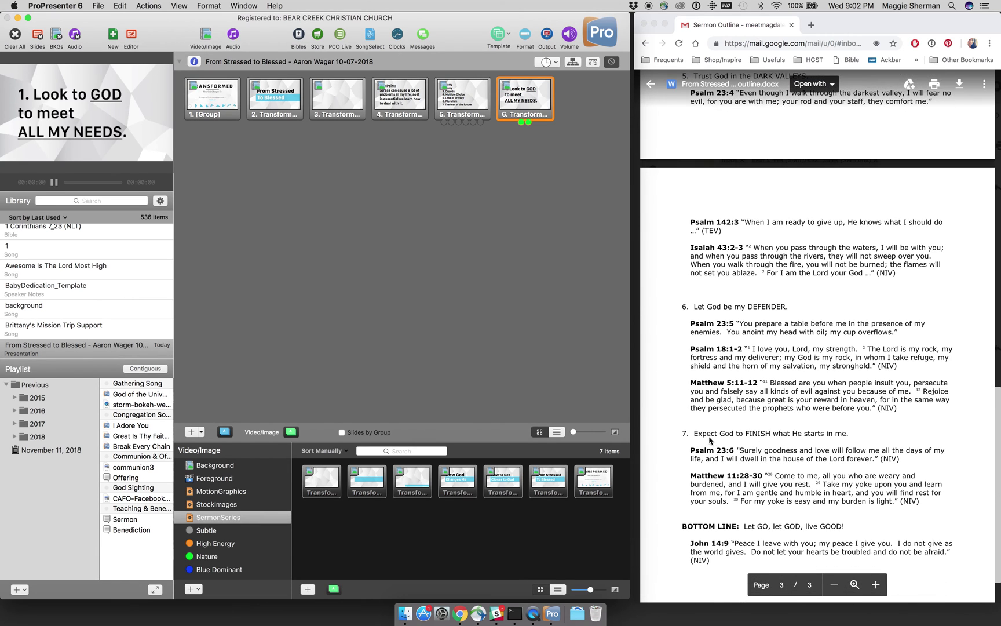
{"action": "right_click", "coordinate": [524, 110]}
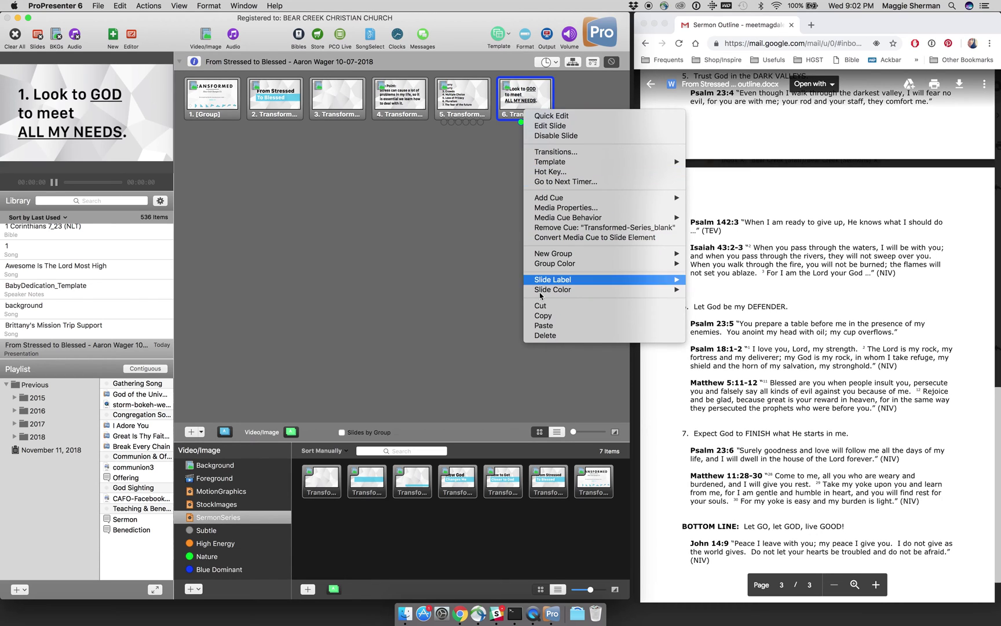
{"action": "left_click", "coordinate": [536, 315]}
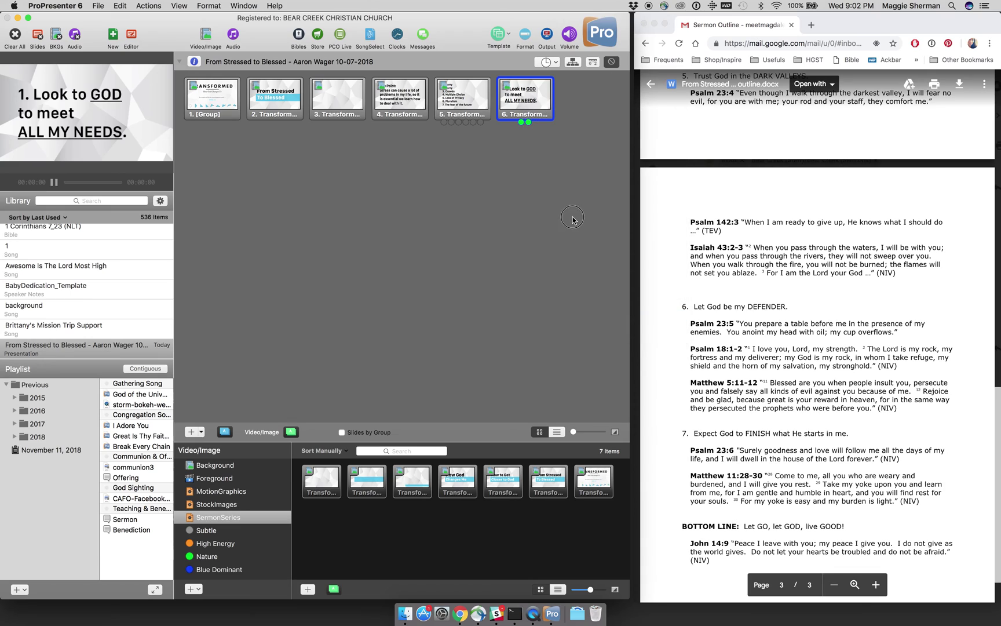
{"action": "key", "text": "super+v"}
{"action": "key", "text": "super+v"}
{"action": "key", "text": "super+v"}
{"action": "key", "text": "super+v"}
{"action": "key", "text": "super+v"}
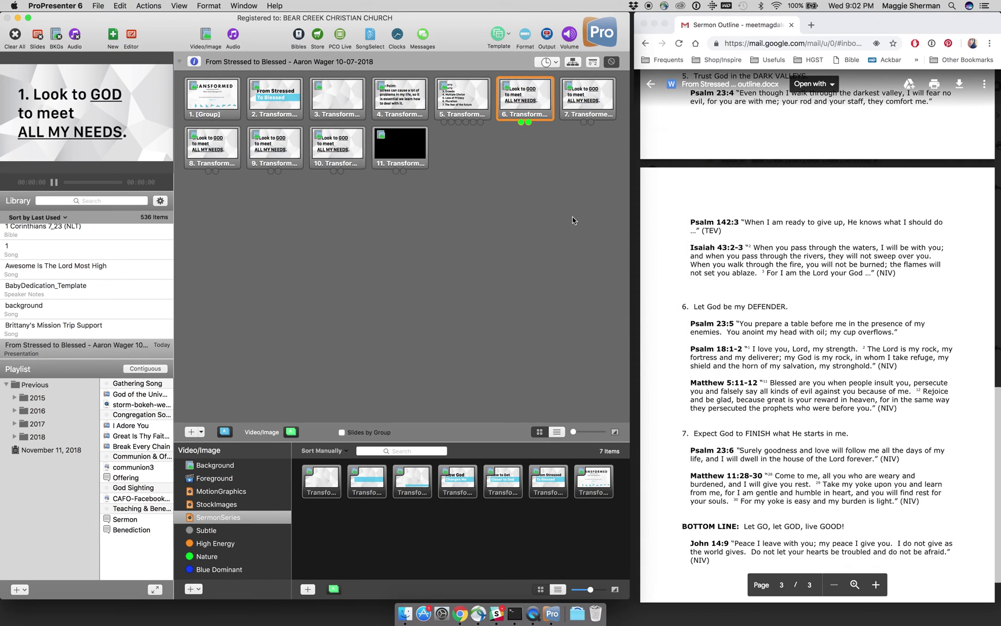
{"action": "key", "text": "super+v"}
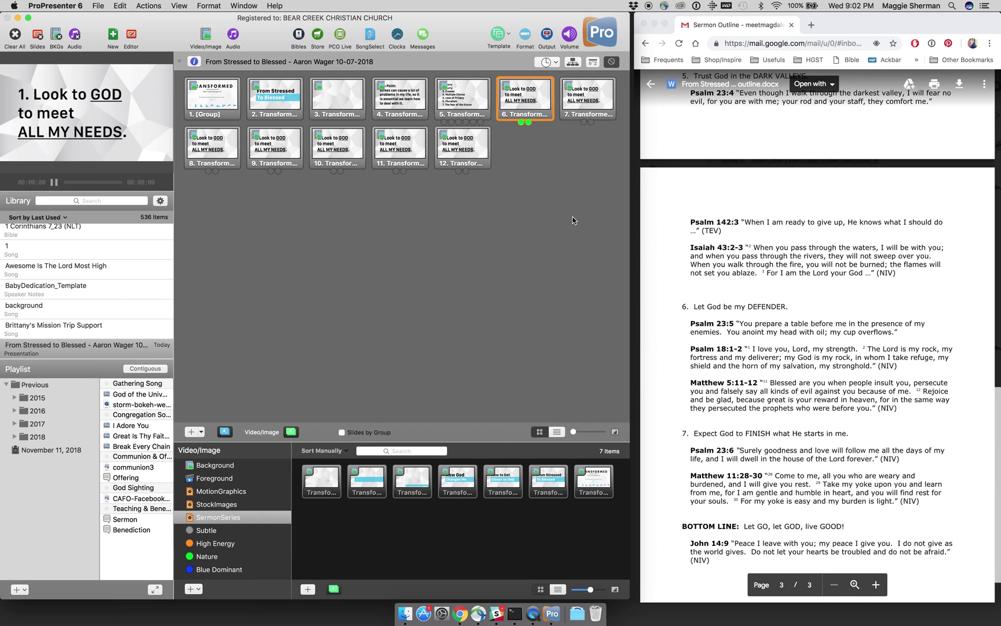
Step: Quick Edit slide 7 to read '2. Obey god's instruction about REST' with REST underlined
{"action": "left_click", "coordinate": [592, 114]}
{"action": "scroll", "coordinate": [719, 179], "scroll_direction": "up", "scroll_amount": 5}
{"action": "scroll", "coordinate": [718, 179], "scroll_direction": "up", "scroll_amount": 5}
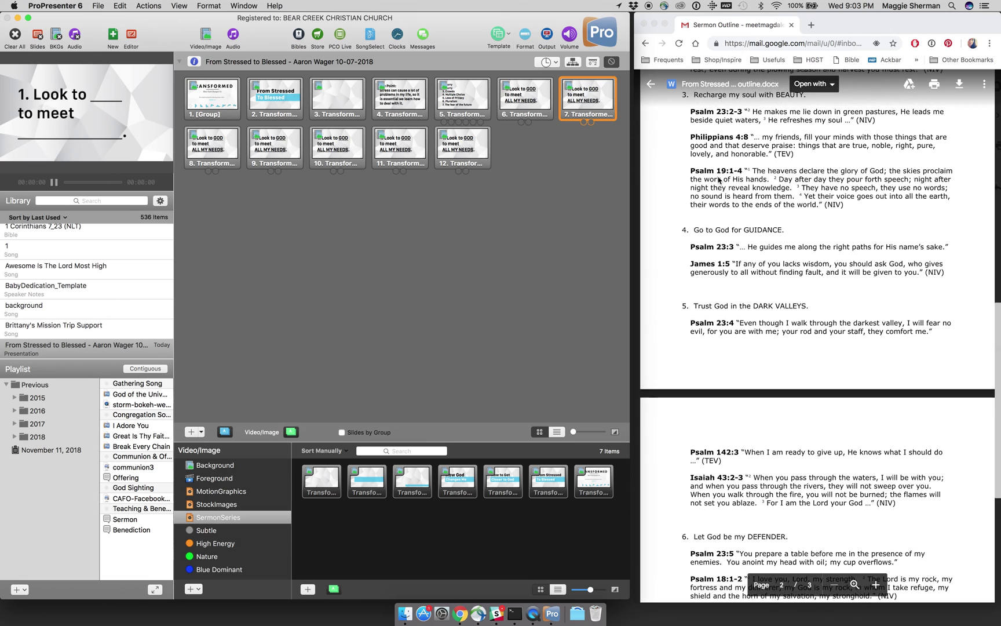
{"action": "scroll", "coordinate": [718, 180], "scroll_direction": "up", "scroll_amount": 4}
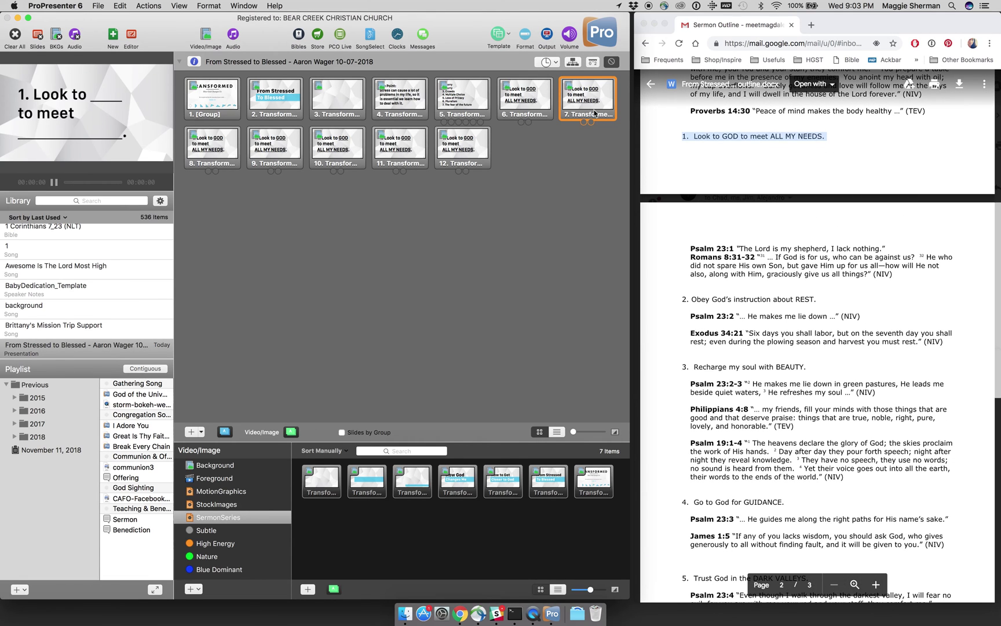
{"action": "right_click", "coordinate": [595, 113]}
{"action": "left_click", "coordinate": [602, 120]}
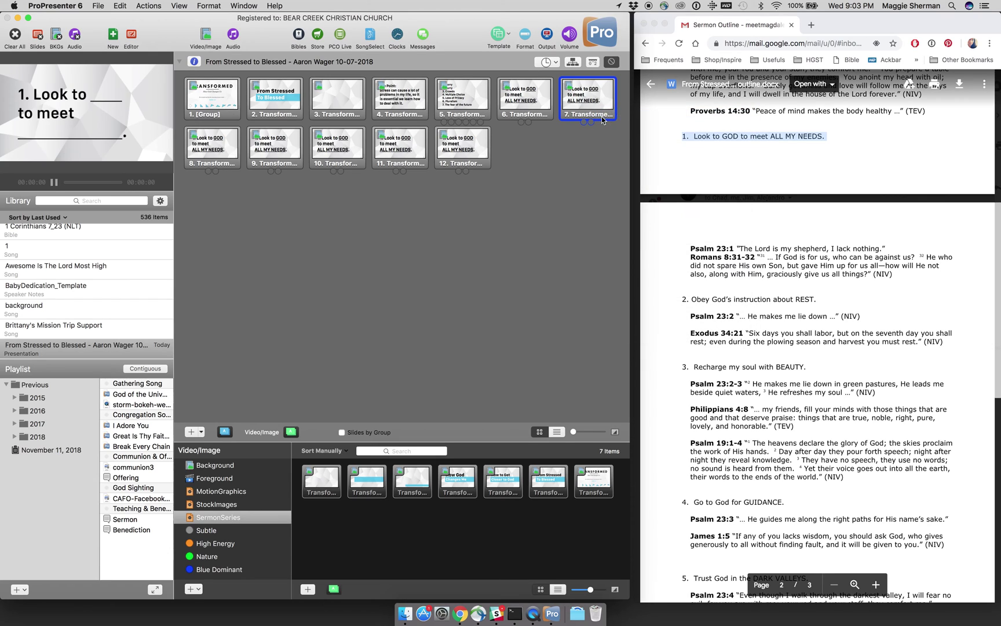
{"action": "left_click", "coordinate": [583, 112]}
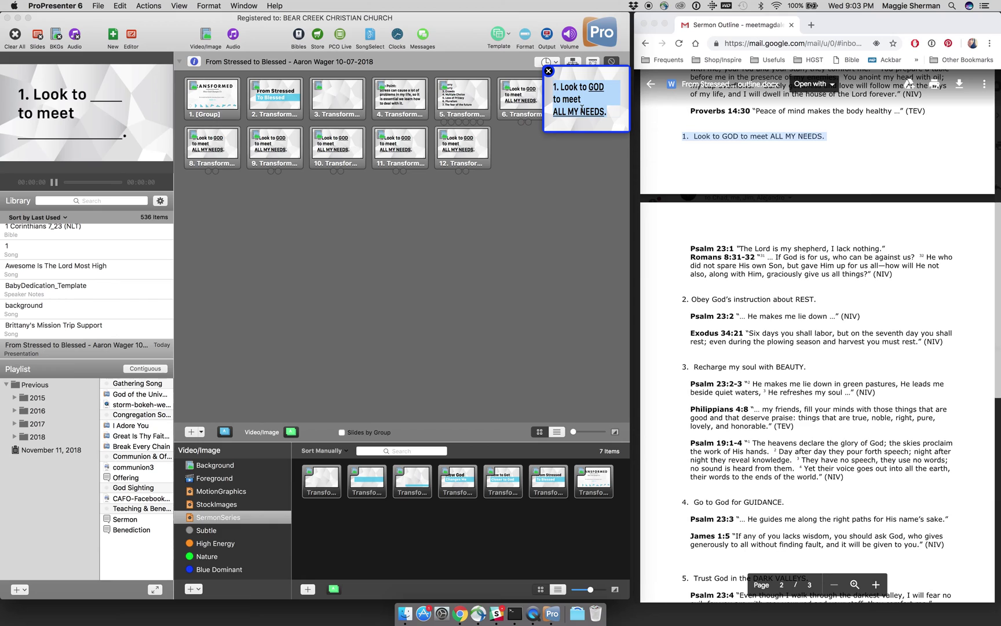
{"action": "type", "text": "2"}
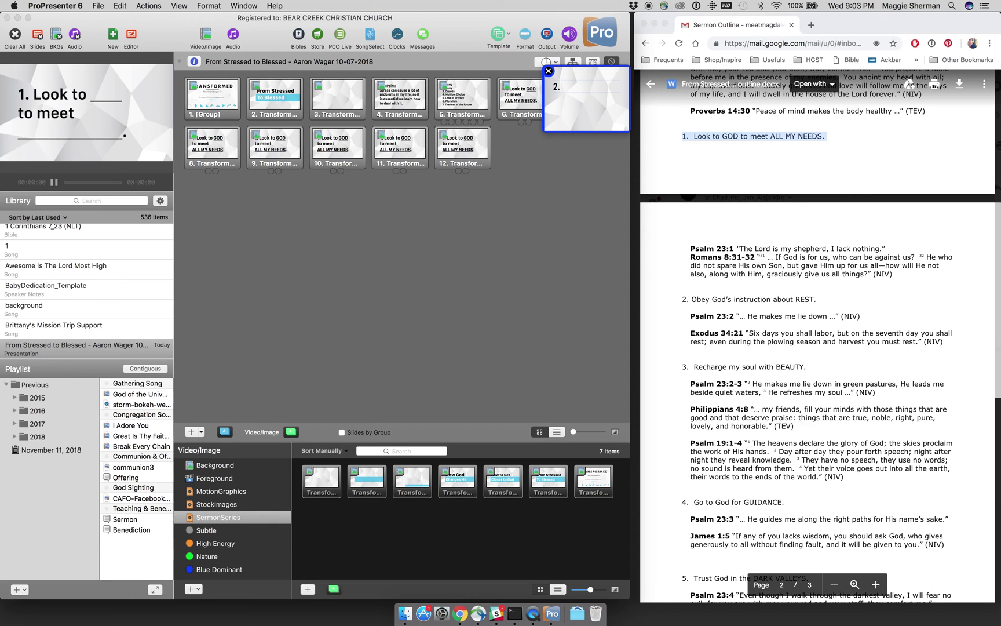
{"action": "type", "text": ". Obey god's instruction about"}
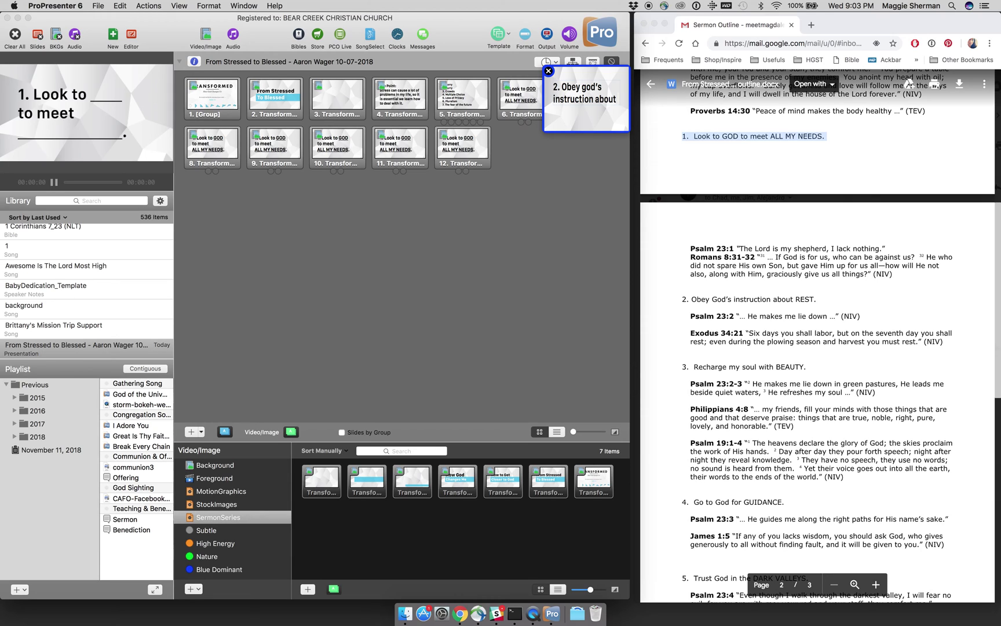
{"action": "key", "text": "super+u"}
{"action": "type", "text": "REST"}
{"action": "key", "text": "super+u"}
{"action": "left_click", "coordinate": [549, 72]}
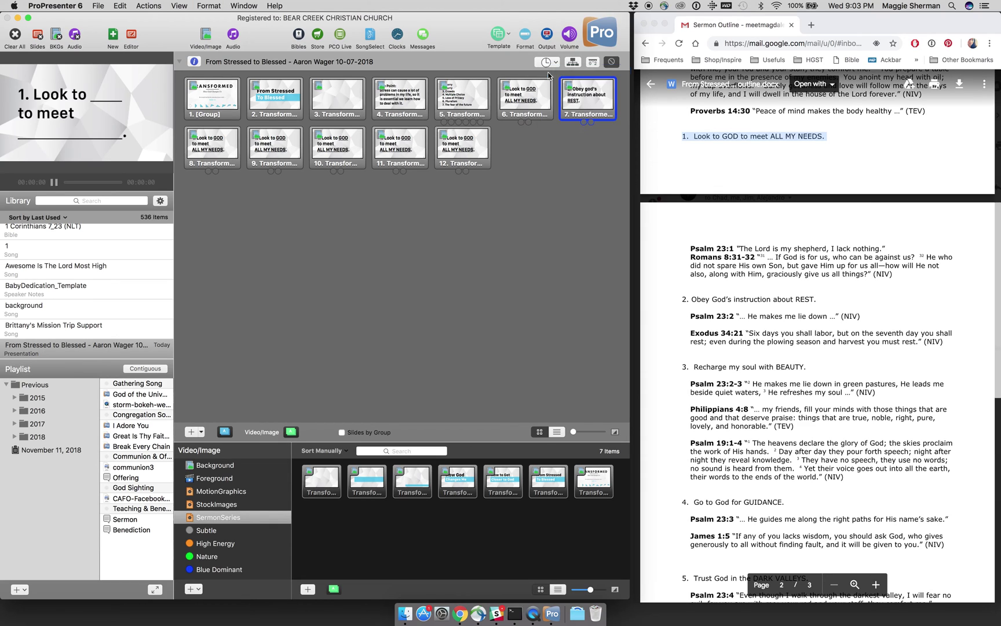
Step: Replace slide 8's text with '3. Recharge my soul with BEAUTY' via Quick Edit
{"action": "right_click", "coordinate": [218, 155]}
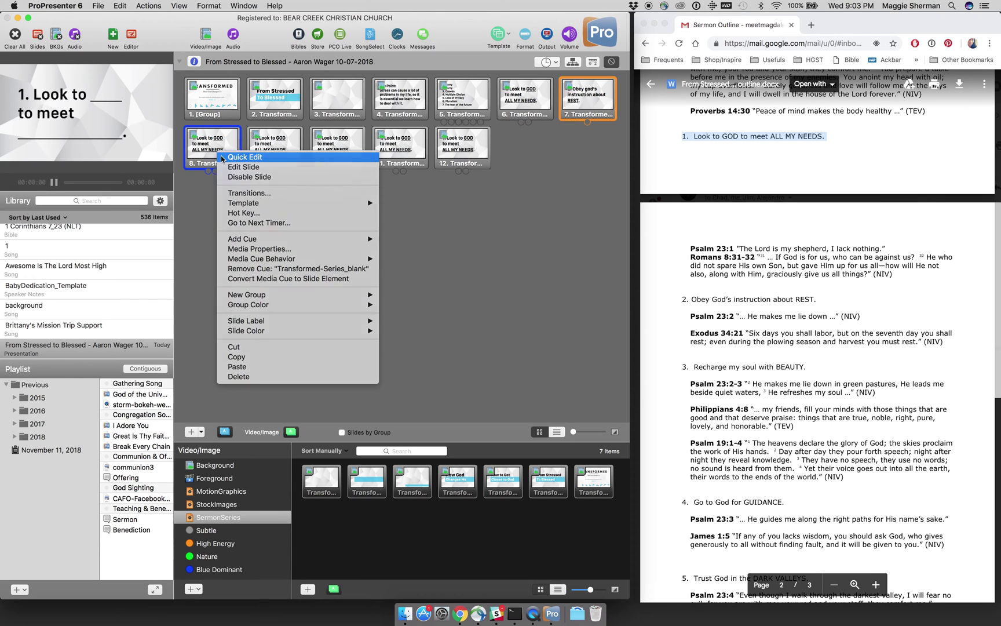
{"action": "left_click", "coordinate": [222, 160]}
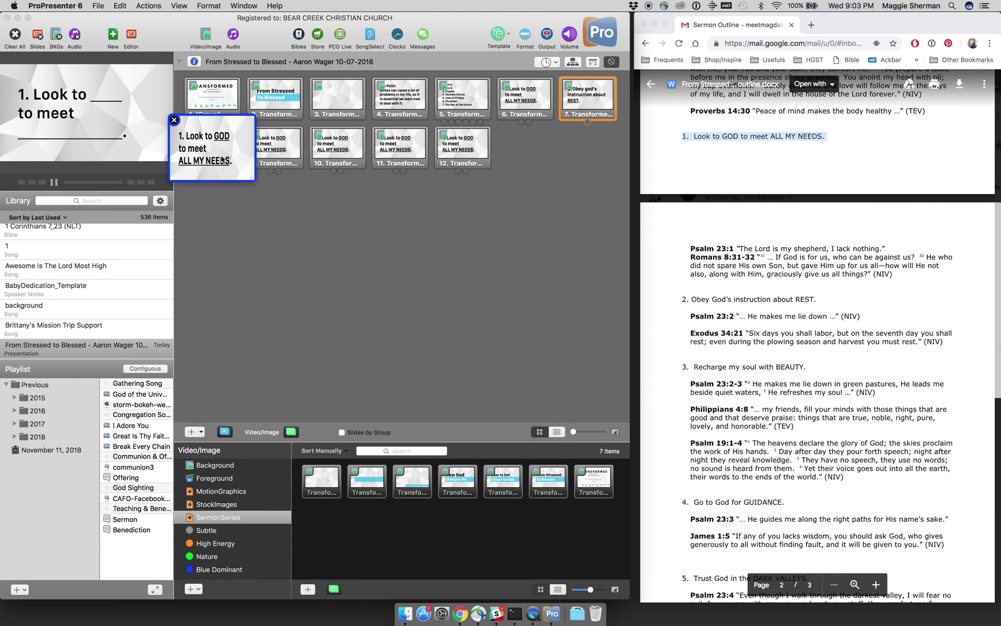
{"action": "key", "text": "super+a"}
{"action": "type", "text": "3. Recha"}
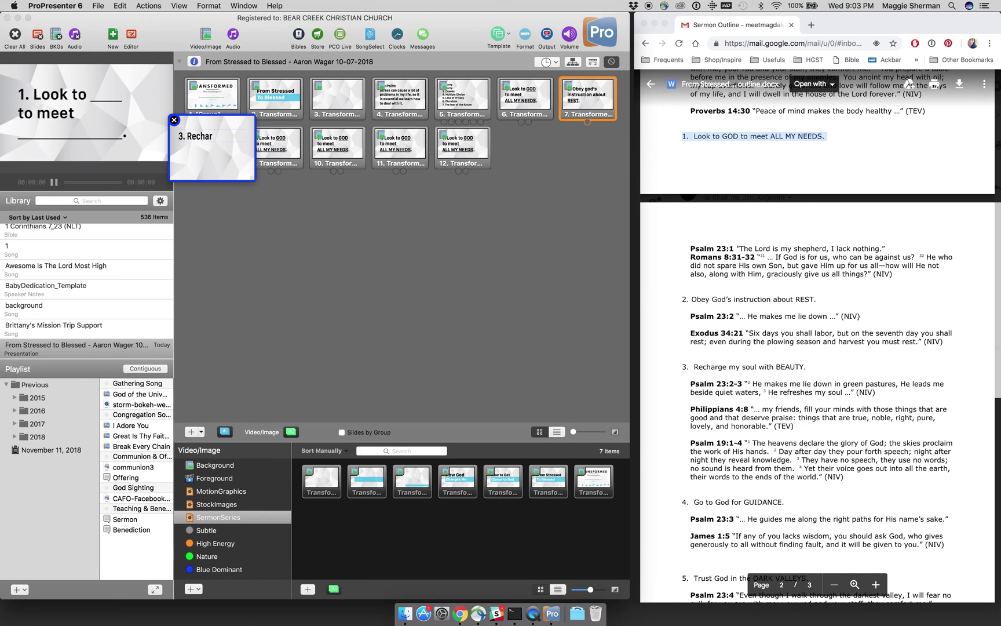
{"action": "type", "text": "rge my soul with BEAUTY."}
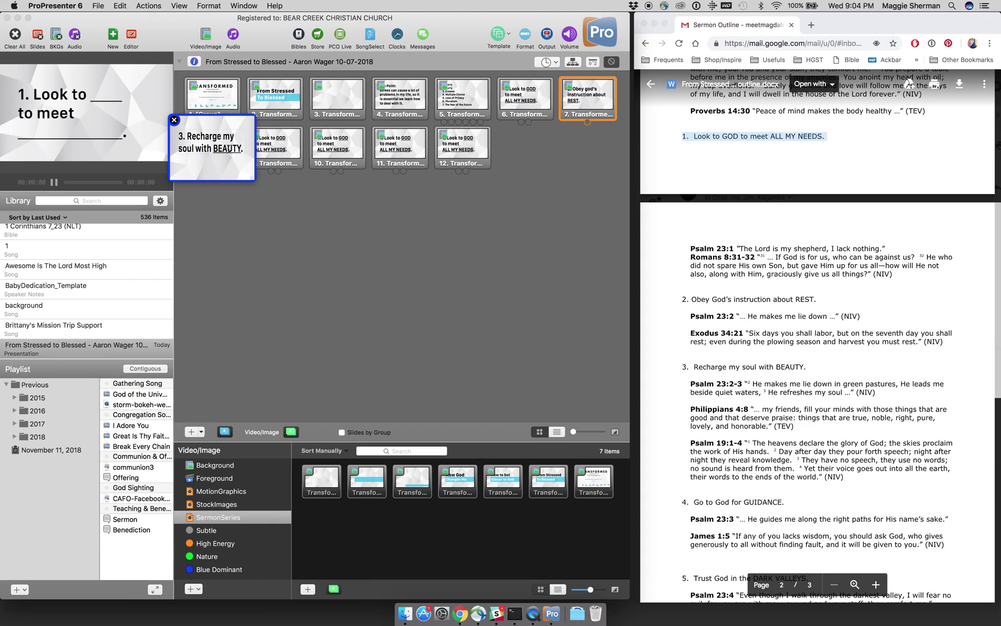
{"action": "left_click", "coordinate": [174, 120]}
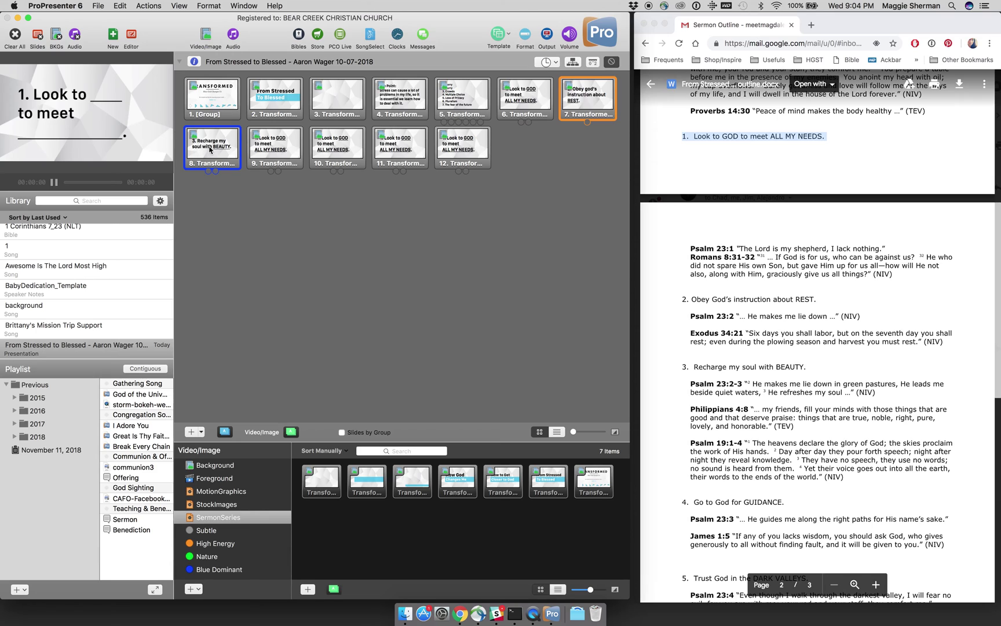
Step: Step through slides 6 to 8 to preview the REST and BEAUTY reveals
{"action": "key", "text": "Right"}
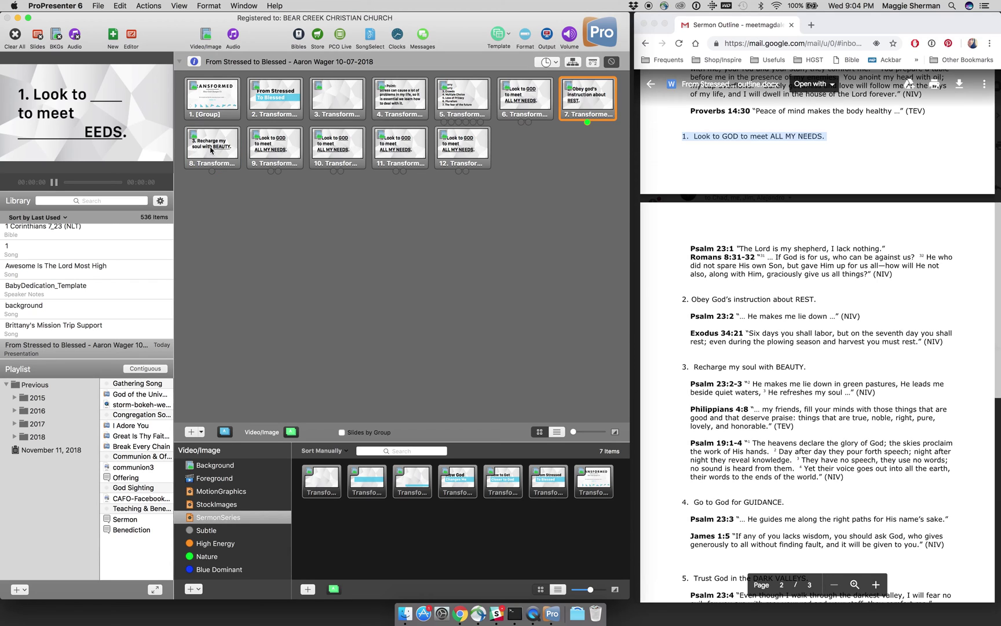
{"action": "key", "text": "Left"}
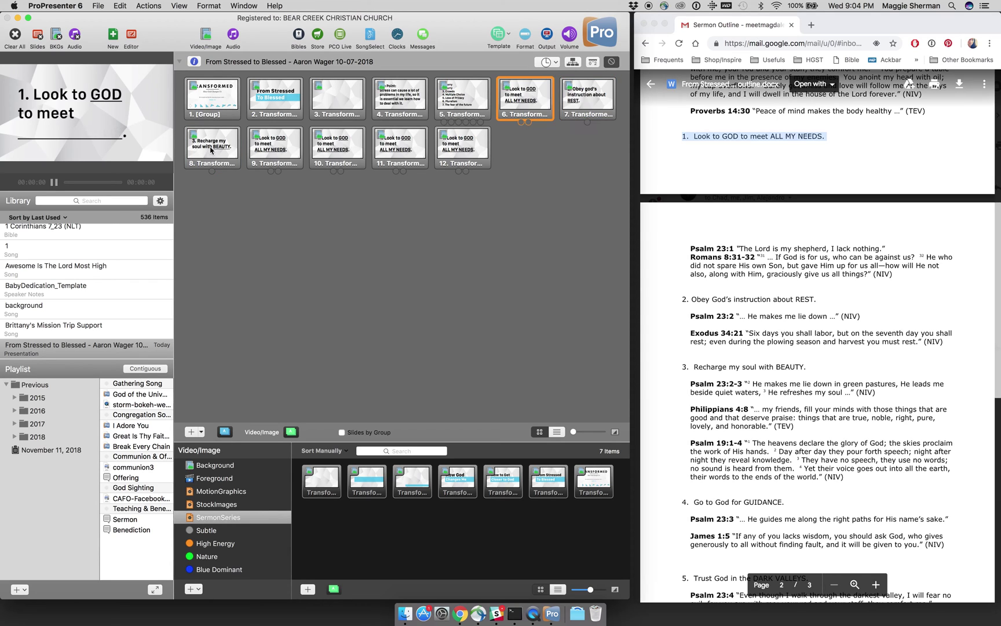
{"action": "key", "text": "Right"}
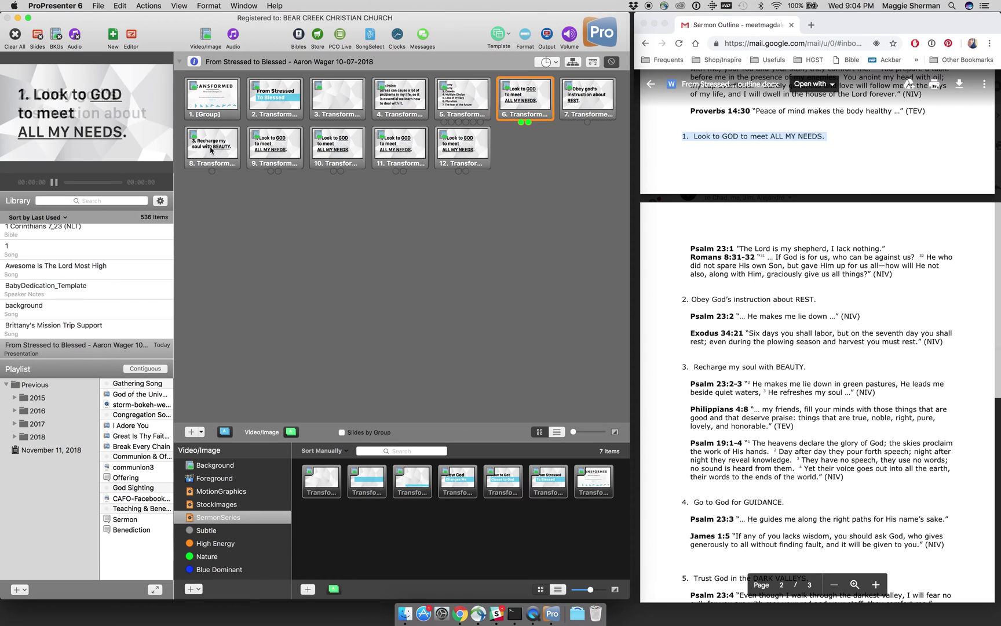
{"action": "key", "text": "Right"}
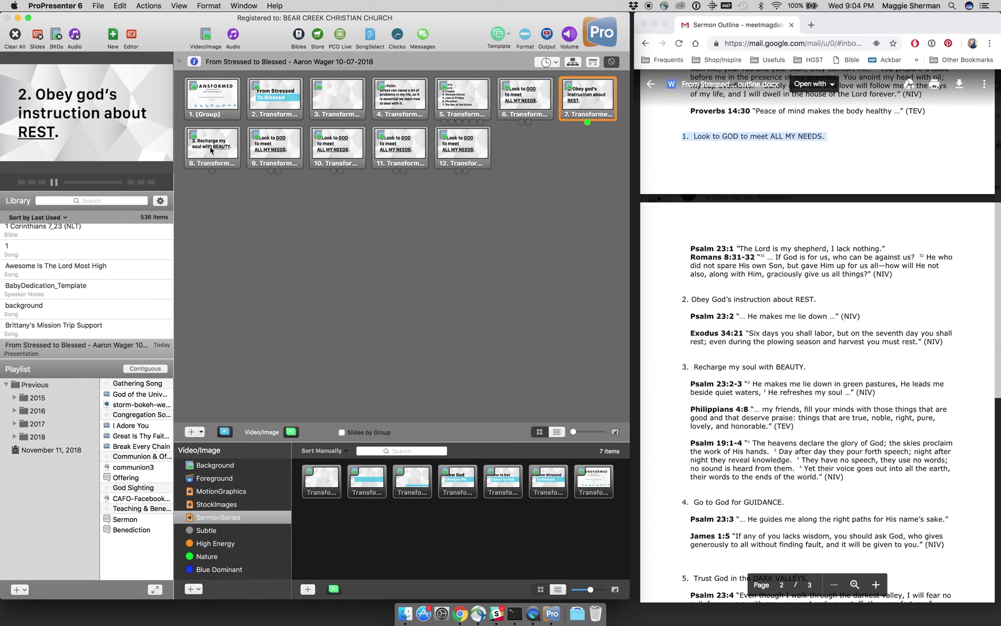
{"action": "key", "text": "Right"}
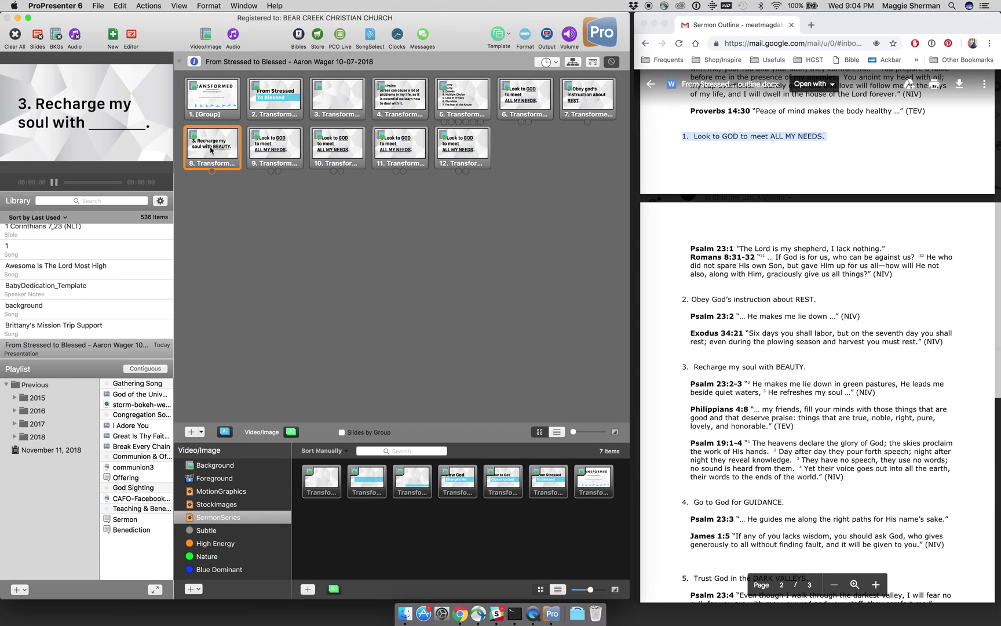
{"action": "key", "text": "Right"}
Step: Paste '4. Go to God for GUIDANCE.' from the outline into slide 9, underlining GUIDANCE
{"action": "right_click", "coordinate": [269, 148]}
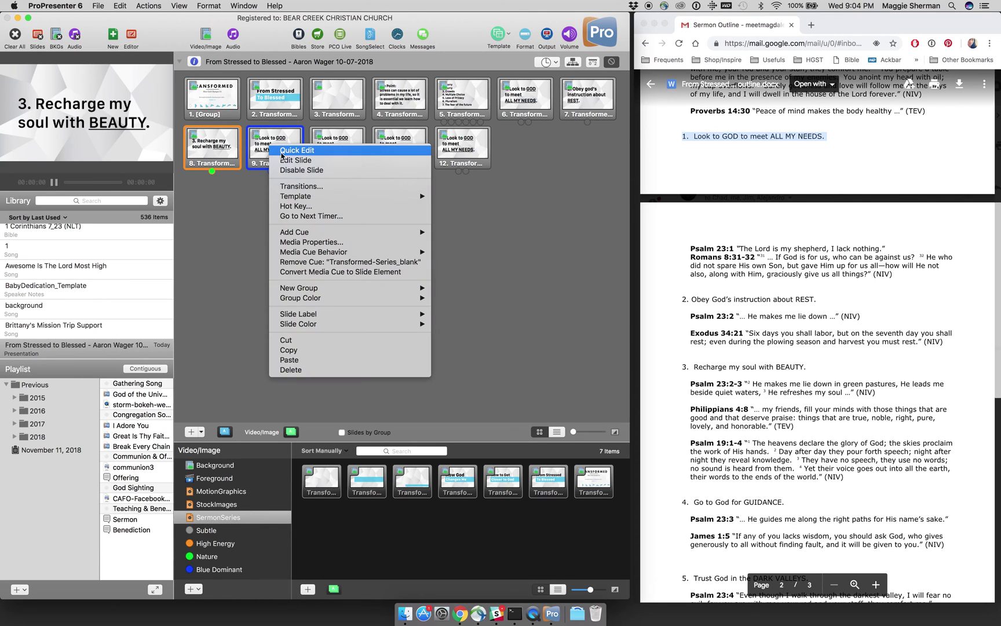
{"action": "left_click", "coordinate": [278, 149]}
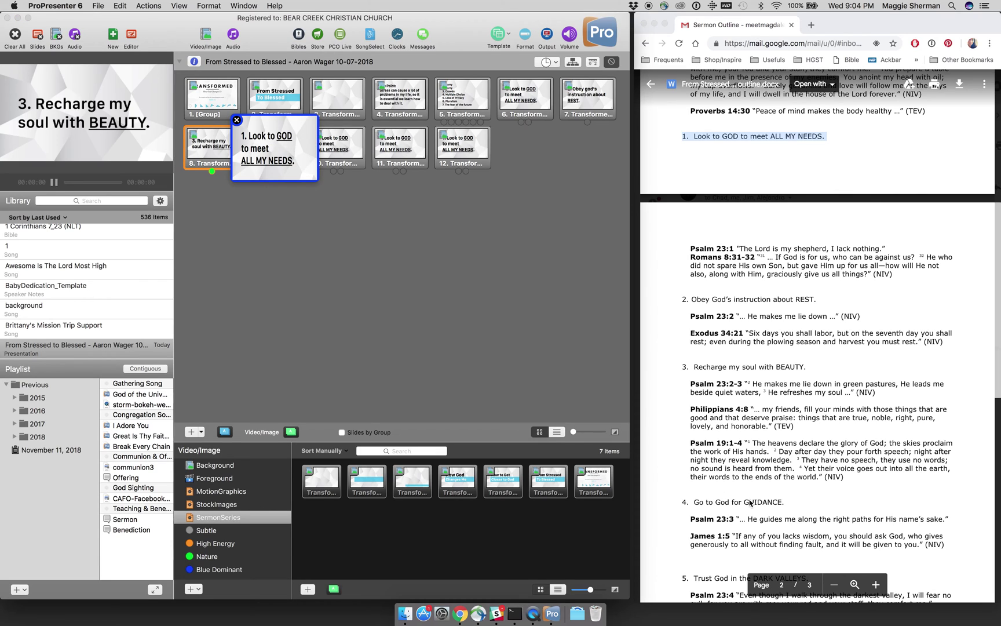
{"action": "left_click", "coordinate": [785, 506]}
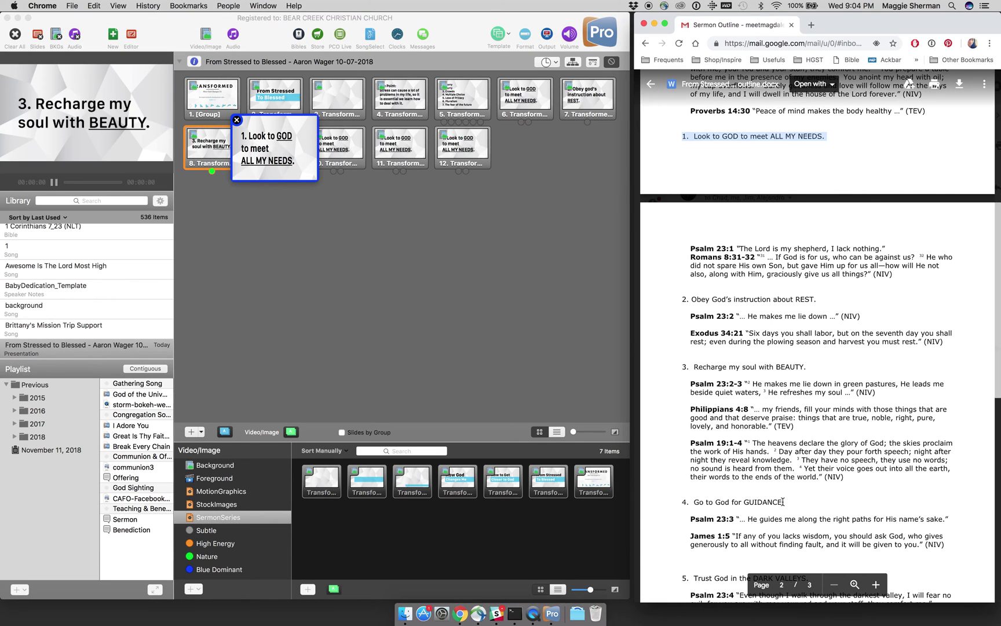
{"action": "left_click_drag", "start_coordinate": [785, 503], "coordinate": [685, 503]}
{"action": "key", "text": "super+c"}
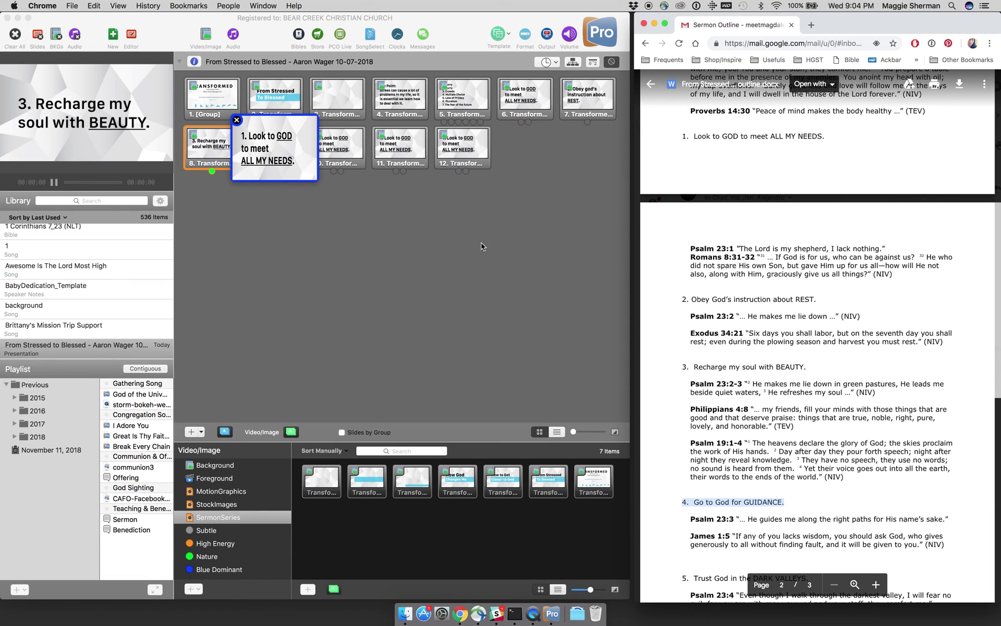
{"action": "left_click", "coordinate": [257, 144]}
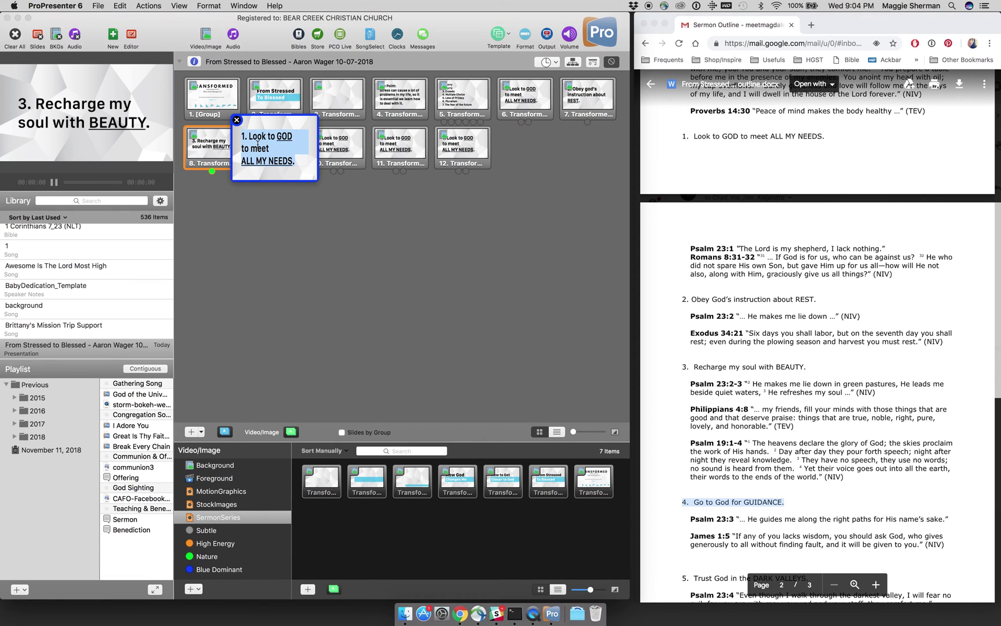
{"action": "key", "text": "super+v"}
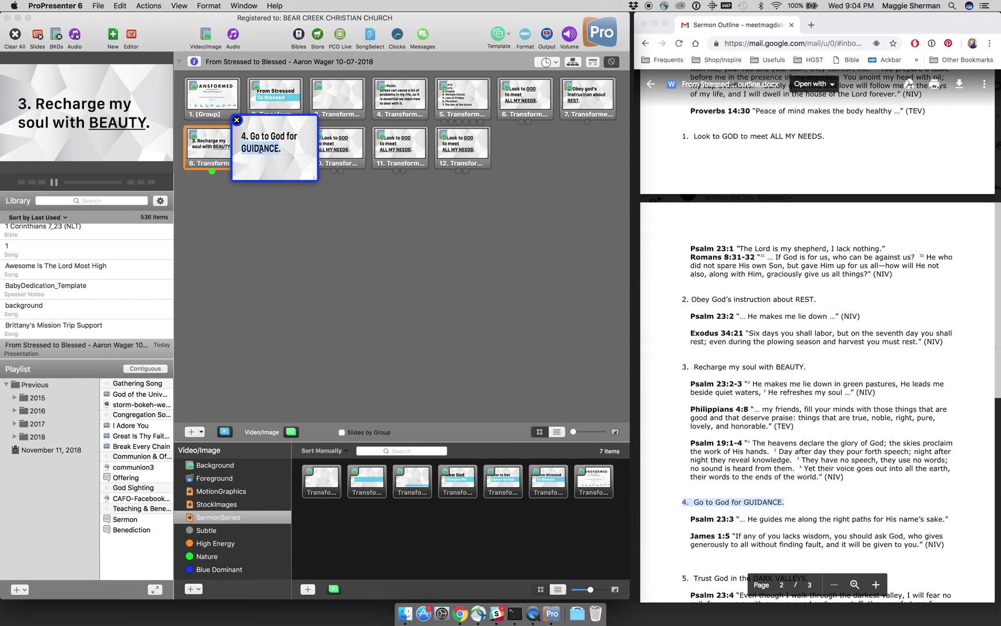
{"action": "key", "text": "super+u"}
{"action": "left_click", "coordinate": [237, 122]}
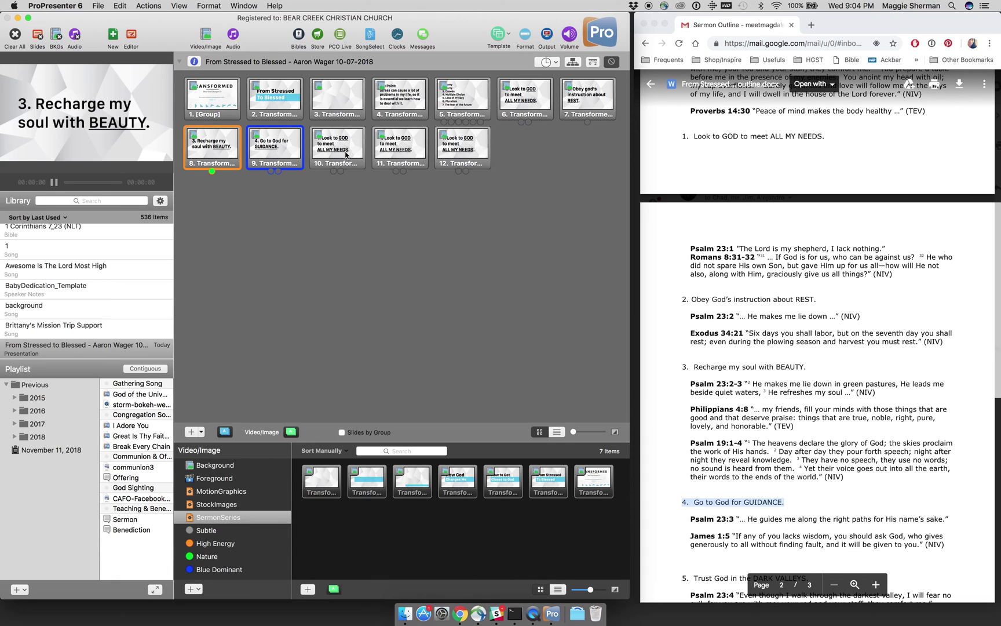
Step: Replace slide 10's text with outline point 5 and underline DARK VALLEYS
{"action": "right_click", "coordinate": [346, 154]}
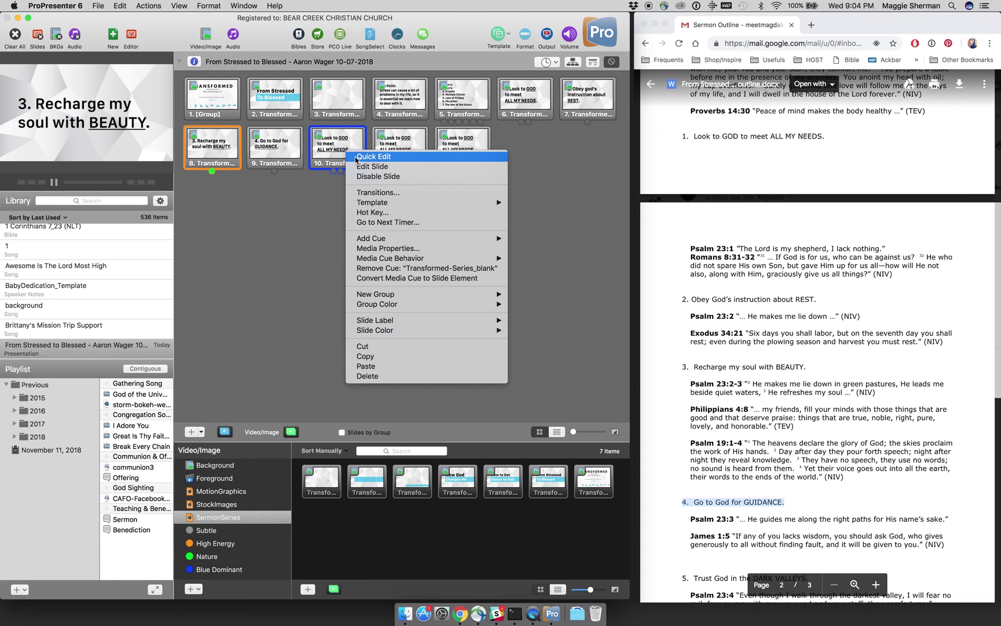
{"action": "left_click", "coordinate": [359, 156]}
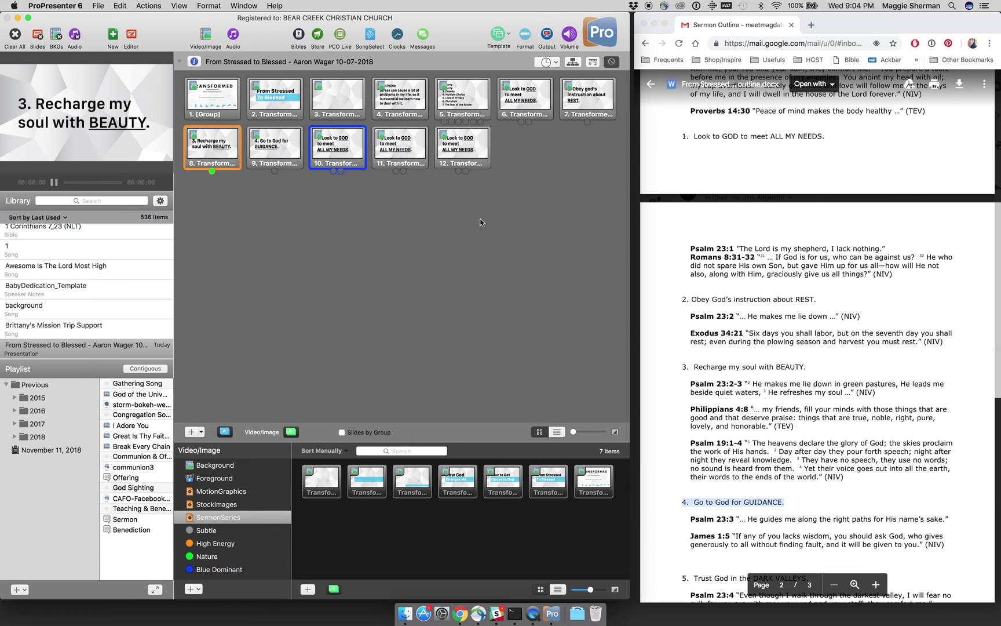
{"action": "scroll", "coordinate": [793, 443], "scroll_direction": "down", "scroll_amount": 5}
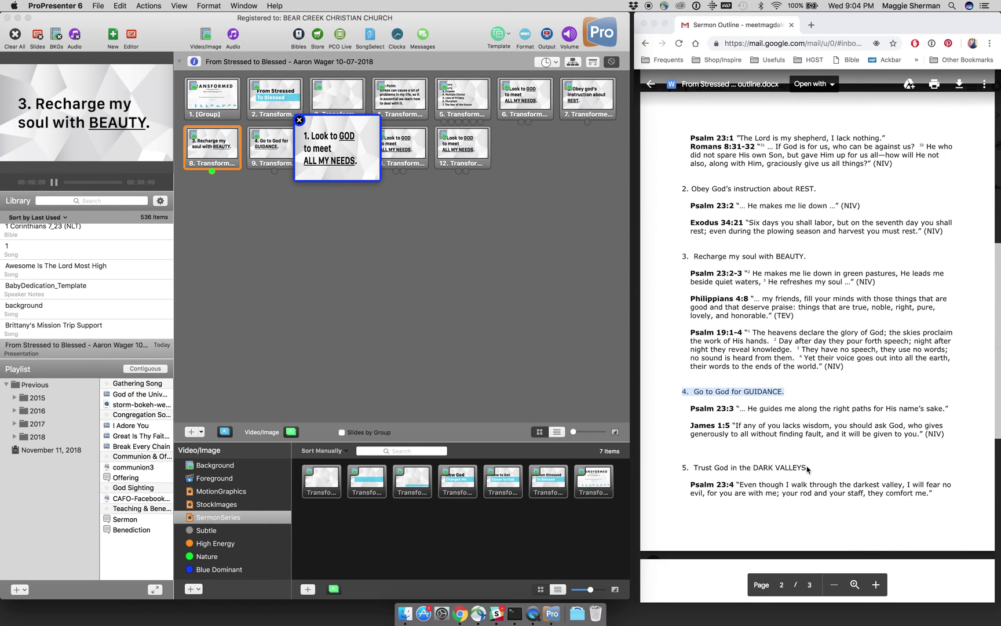
{"action": "double_click", "coordinate": [809, 469]}
{"action": "left_click_drag", "start_coordinate": [809, 468], "coordinate": [685, 468]}
{"action": "key", "text": "super+c"}
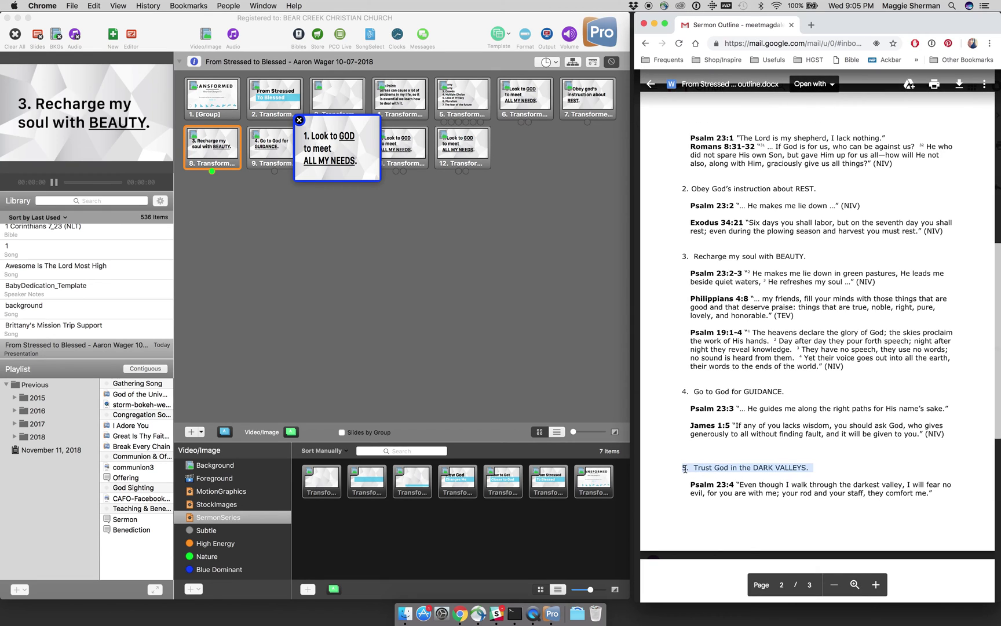
{"action": "left_click", "coordinate": [329, 157]}
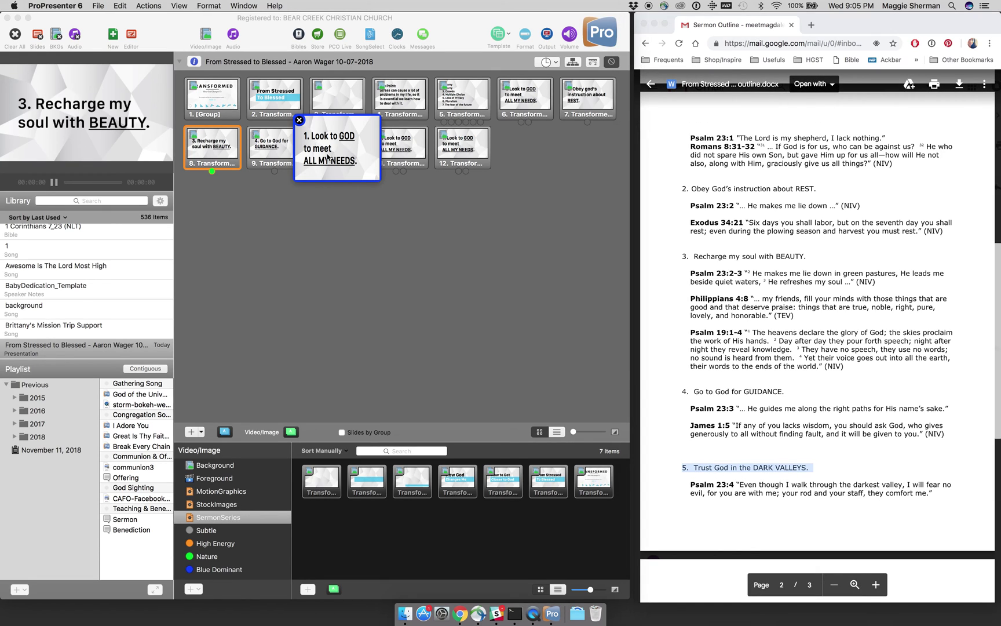
{"action": "key", "text": "super+v"}
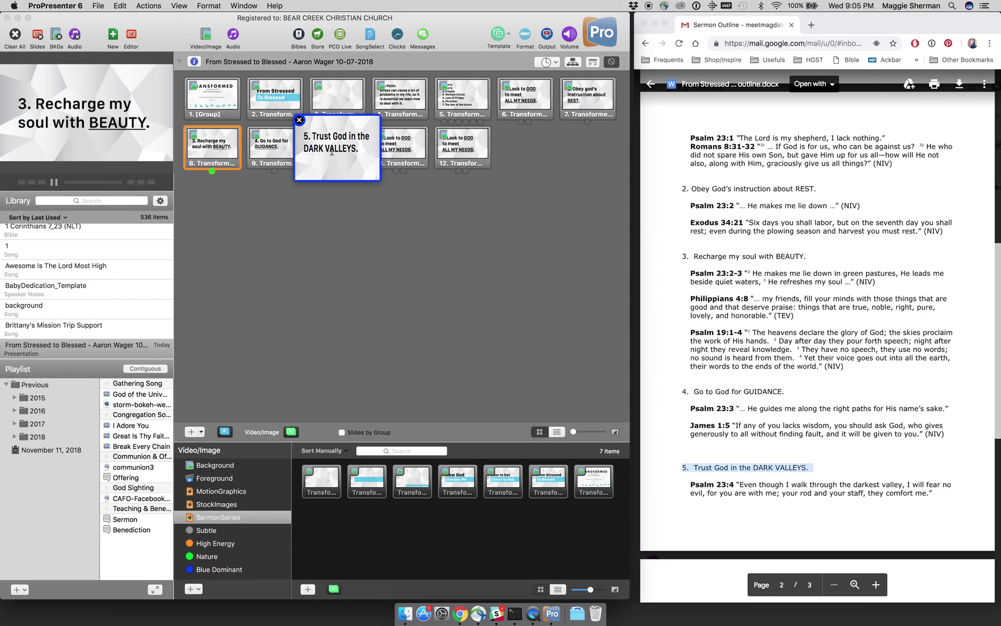
{"action": "key", "text": "super+u"}
{"action": "left_click_drag", "start_coordinate": [331, 151], "coordinate": [305, 152]}
{"action": "key", "text": "super+u"}
{"action": "left_click", "coordinate": [299, 120]}
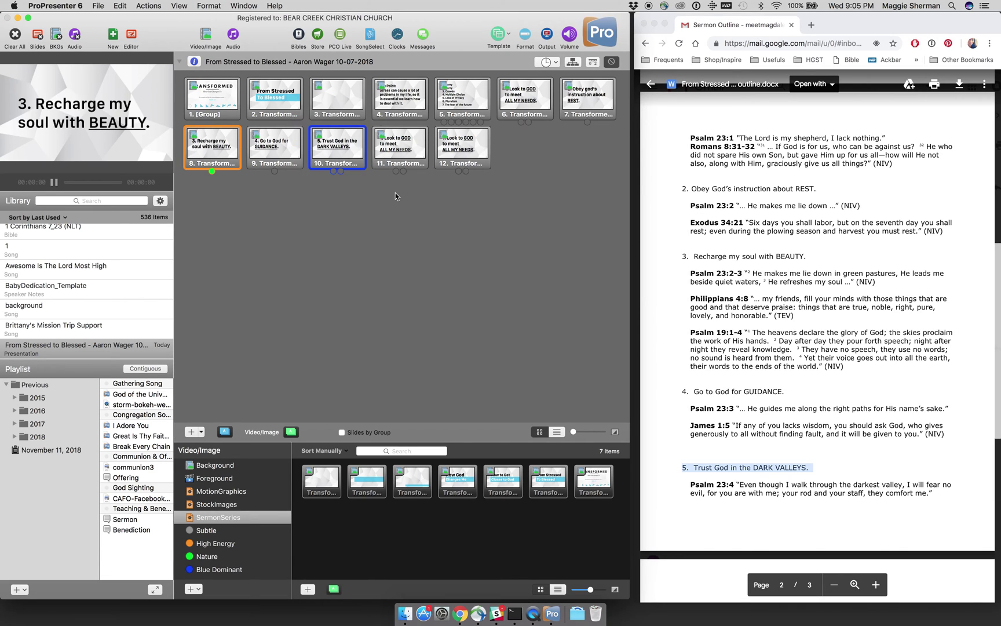
Step: Make slide 11 read '6. Let God be my DEFENDER.' with DEFENDER underlined
{"action": "left_click", "coordinate": [396, 196]}
{"action": "scroll", "coordinate": [728, 354], "scroll_direction": "down", "scroll_amount": 6}
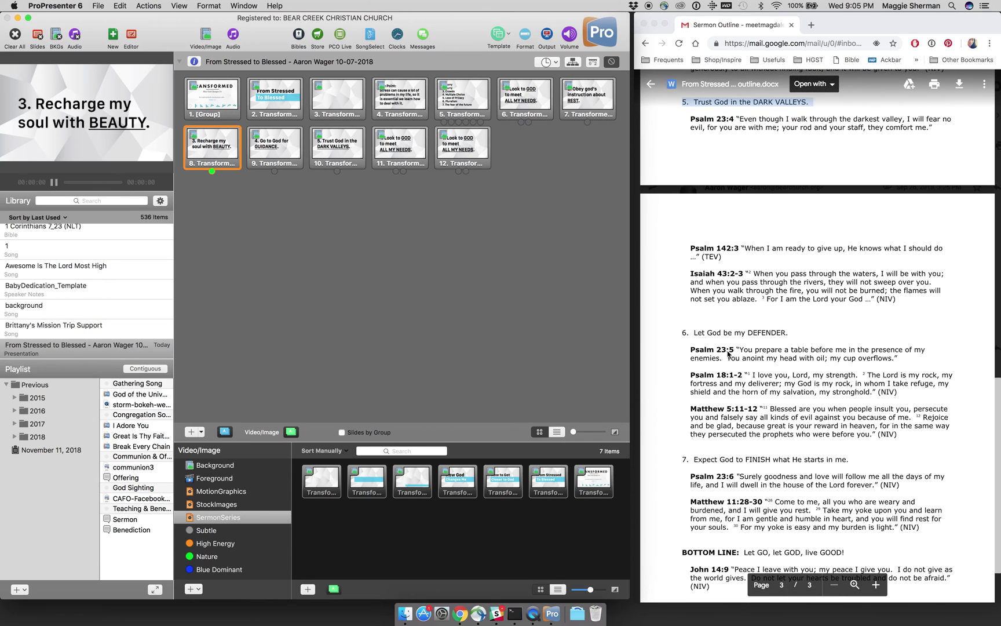
{"action": "left_click", "coordinate": [783, 334]}
{"action": "left_click_drag", "start_coordinate": [784, 332], "coordinate": [685, 335]}
{"action": "key", "text": "super+c"}
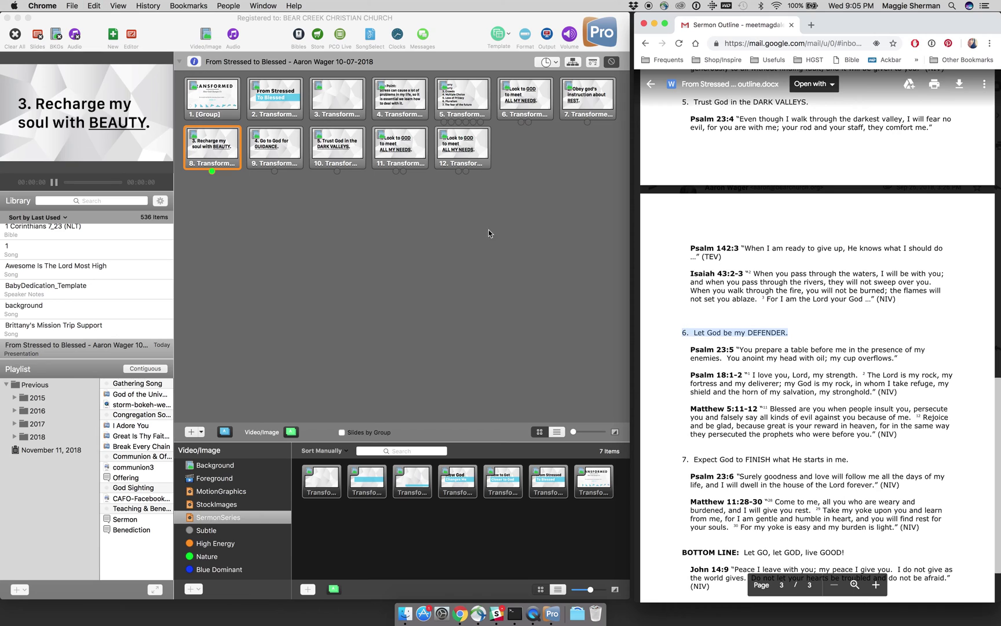
{"action": "left_click", "coordinate": [410, 158]}
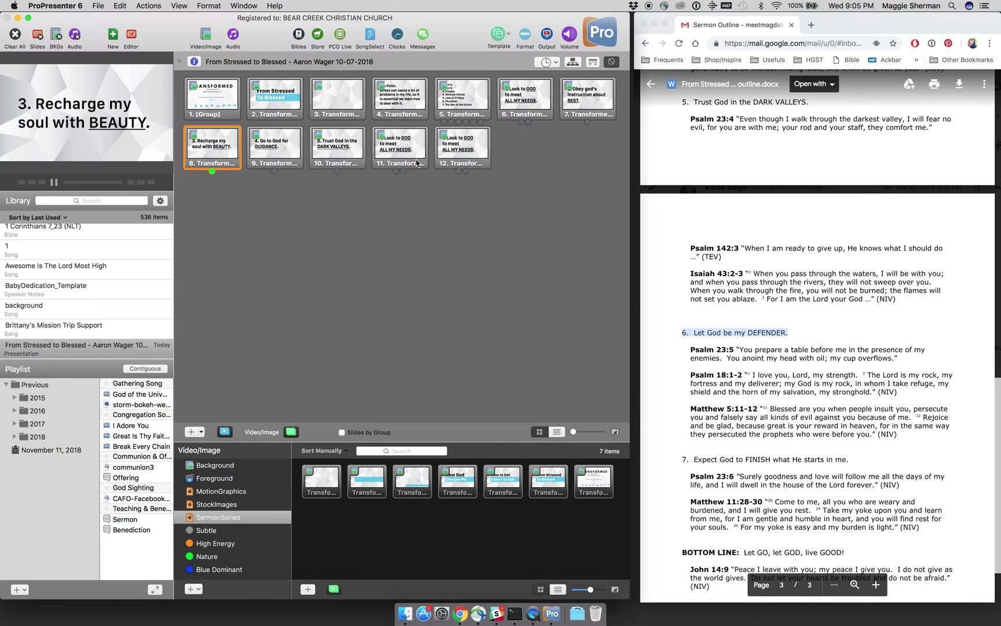
{"action": "left_click", "coordinate": [416, 162]}
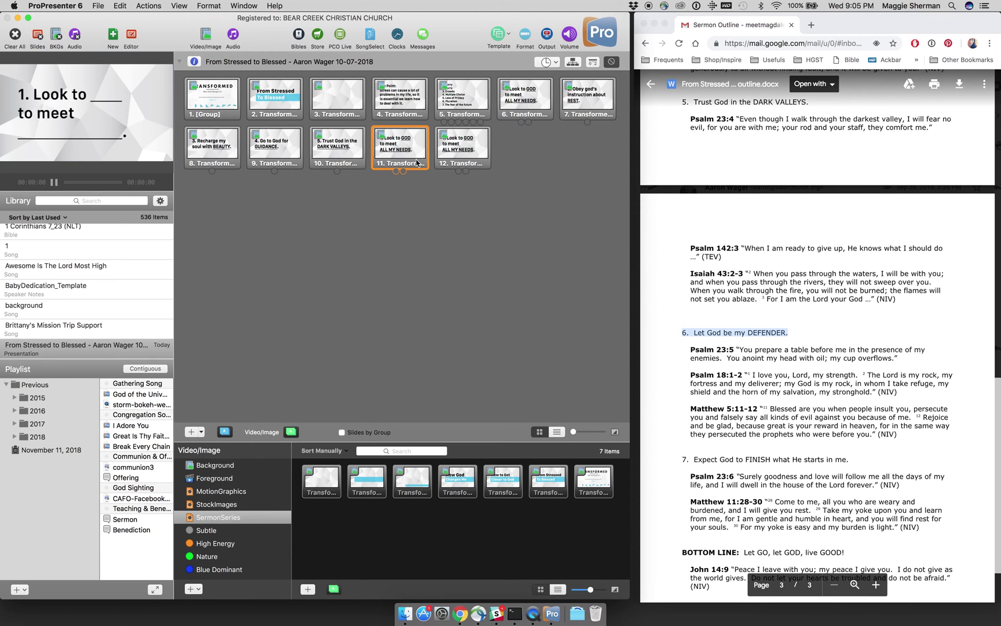
{"action": "right_click", "coordinate": [416, 162]}
{"action": "left_click", "coordinate": [421, 164]}
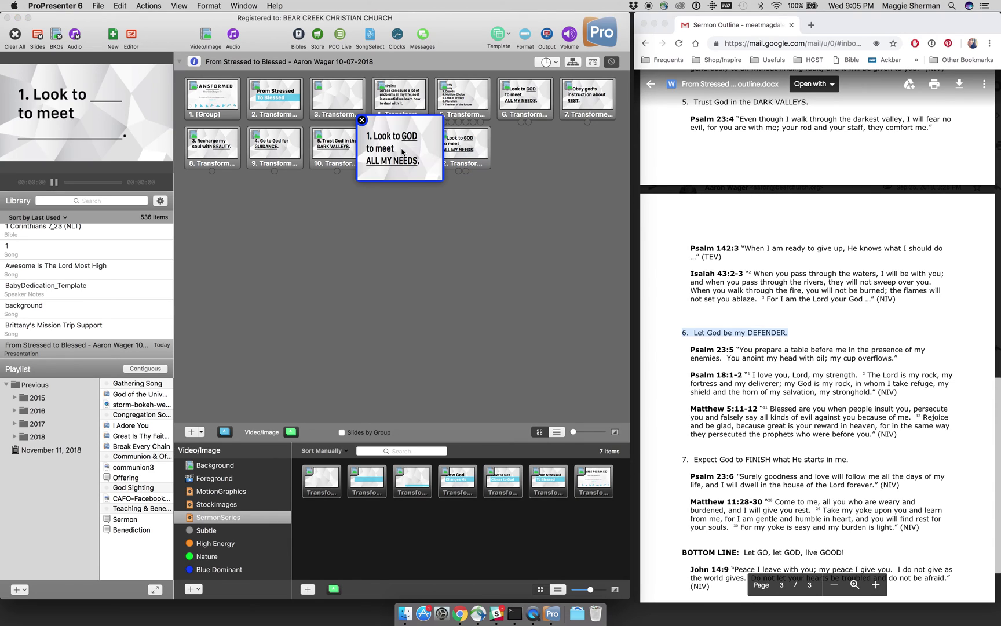
{"action": "key", "text": "super+a"}
{"action": "key", "text": "super+v"}
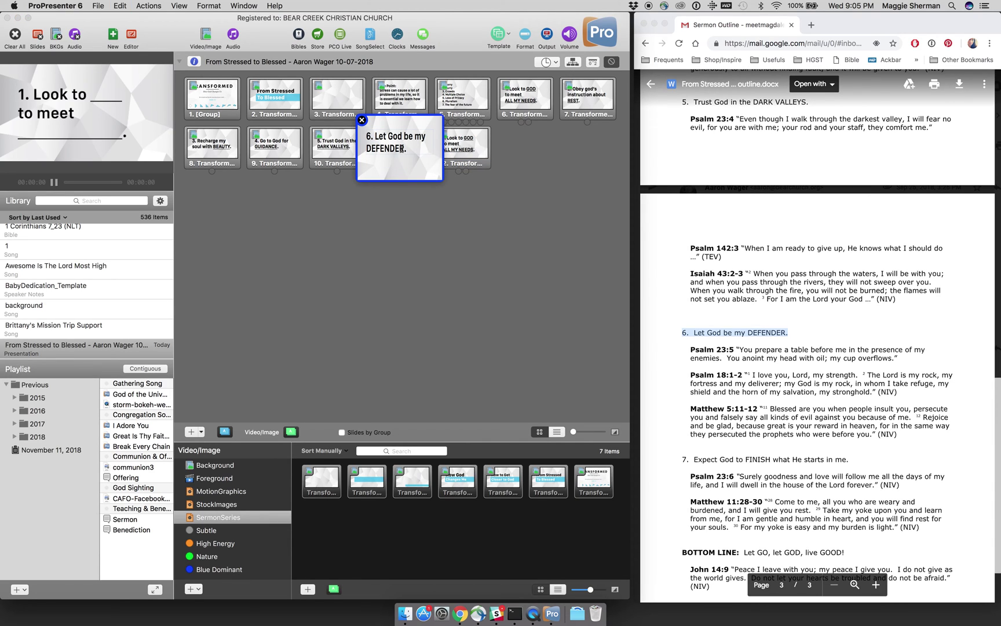
{"action": "double_click", "coordinate": [397, 150]}
{"action": "key", "text": "super+u"}
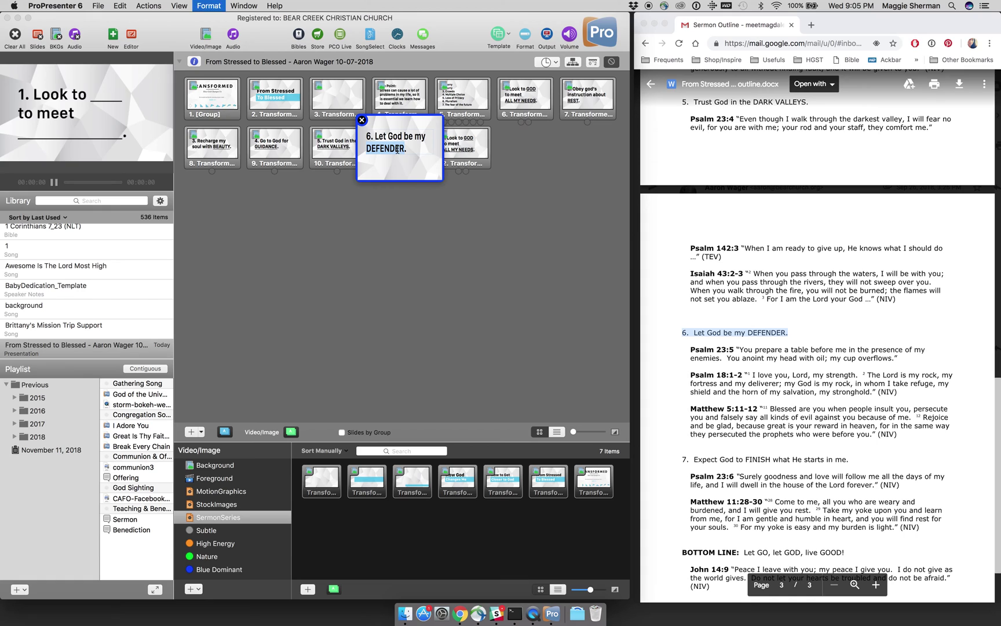
{"action": "left_click_drag", "start_coordinate": [400, 130], "coordinate": [400, 132]}
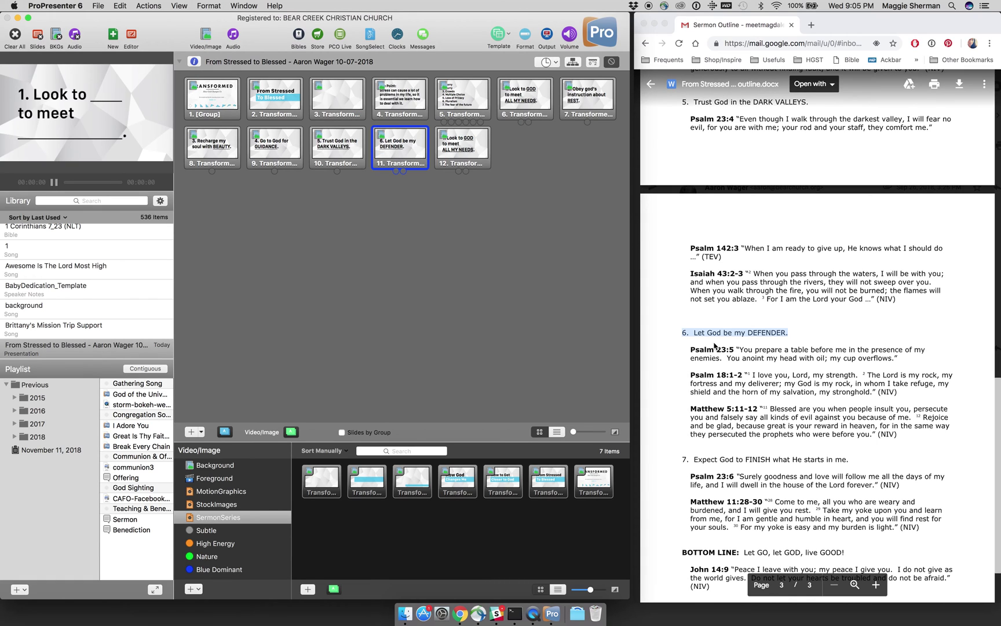
{"action": "scroll", "coordinate": [717, 346], "scroll_direction": "down", "scroll_amount": 3}
Step: Make slide 12 read '7. Expect God to FINISH what He starts in me.', underlining FINISH
{"action": "left_click", "coordinate": [795, 379]}
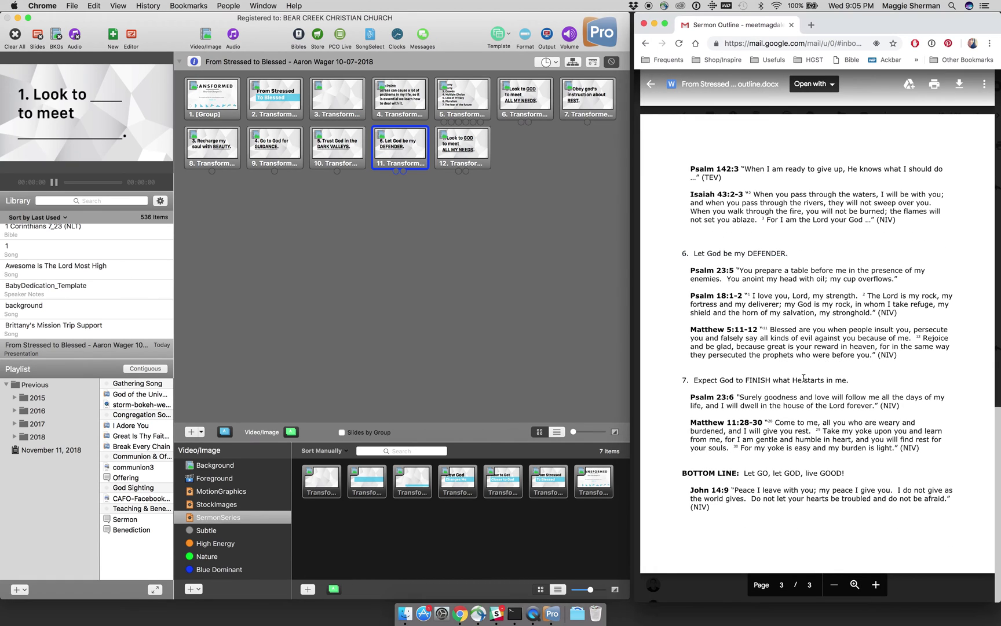
{"action": "left_click_drag", "start_coordinate": [848, 381], "coordinate": [683, 381]}
{"action": "key", "text": "super+c"}
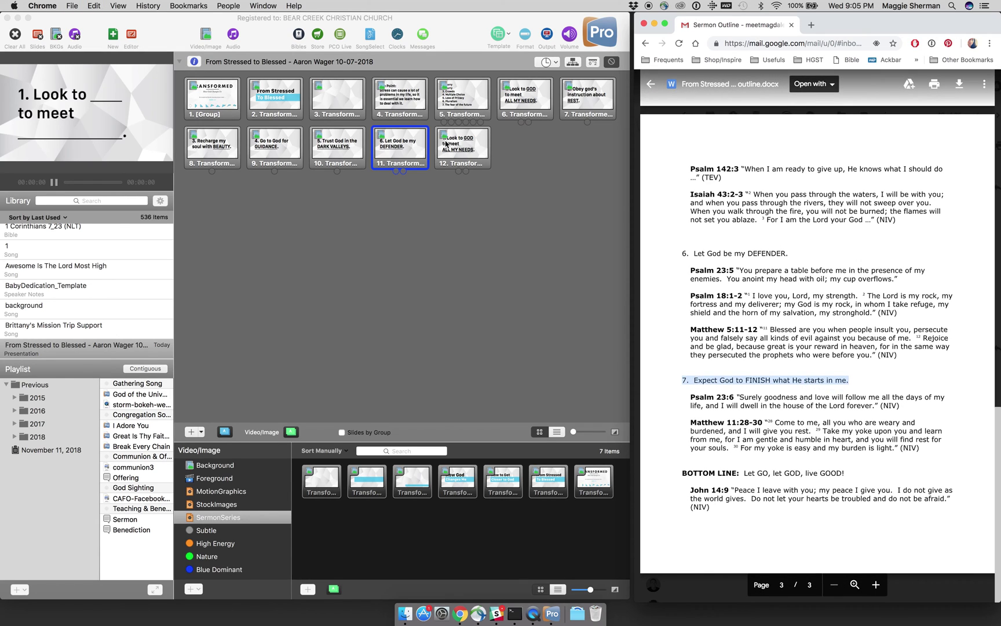
{"action": "left_click", "coordinate": [446, 144]}
{"action": "right_click", "coordinate": [447, 144]}
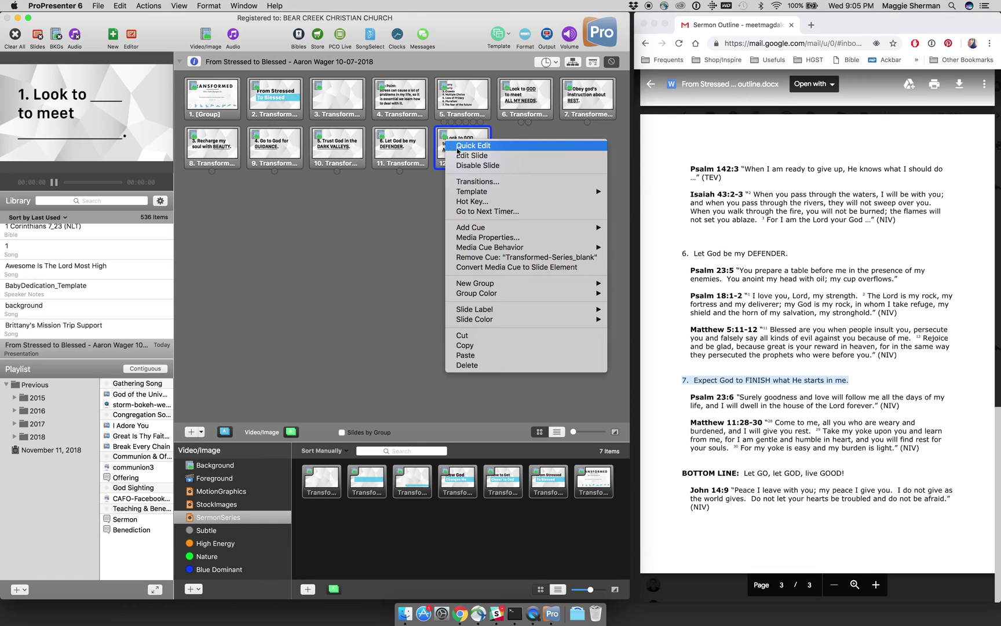
{"action": "left_click", "coordinate": [462, 148]}
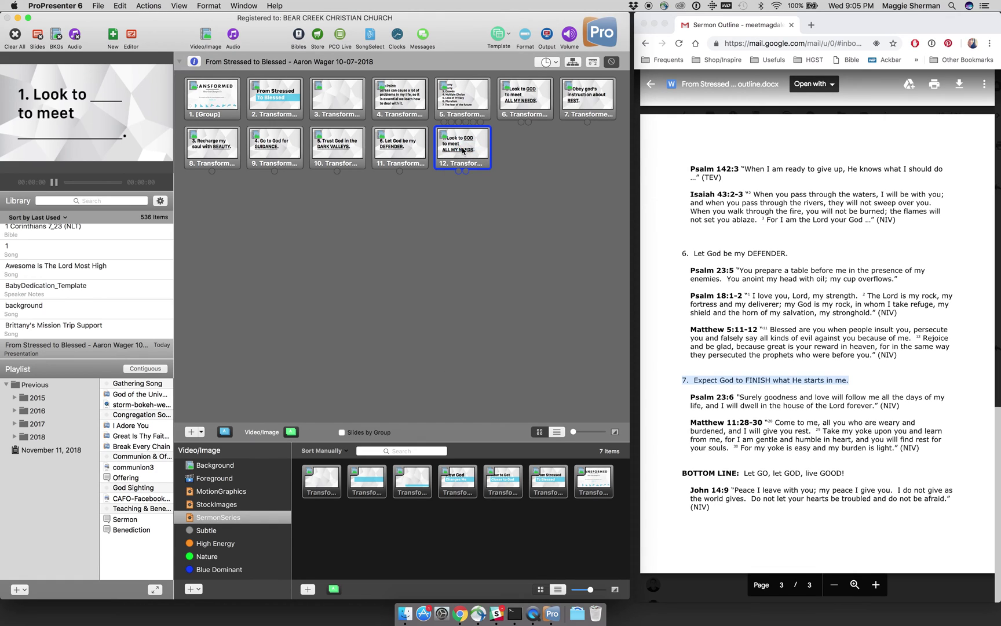
{"action": "key", "text": "super+a"}
{"action": "key", "text": "super+v"}
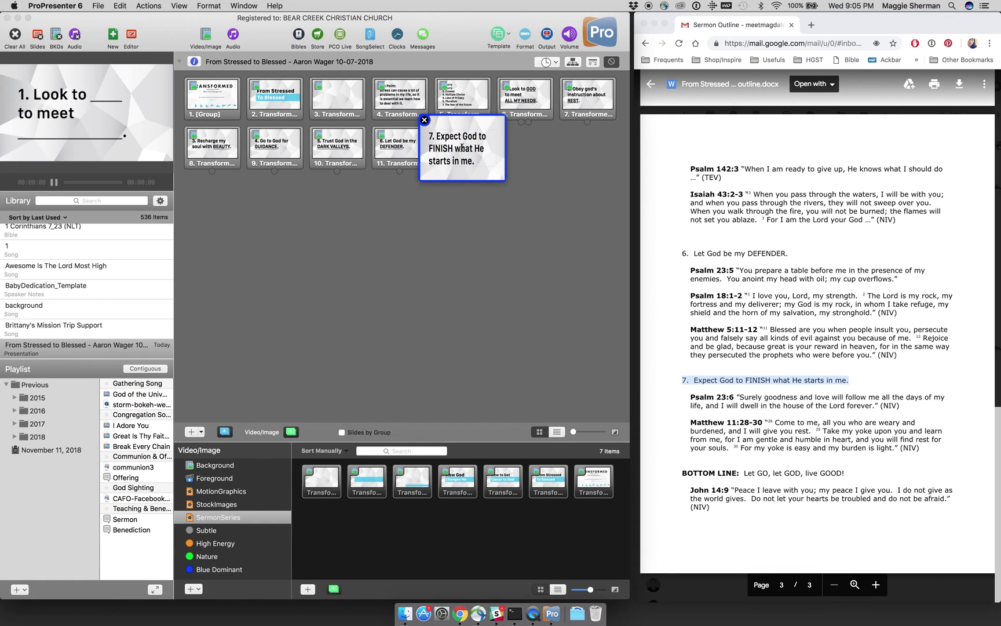
{"action": "double_click", "coordinate": [445, 148]}
{"action": "key", "text": "super+u"}
{"action": "left_click", "coordinate": [425, 120]}
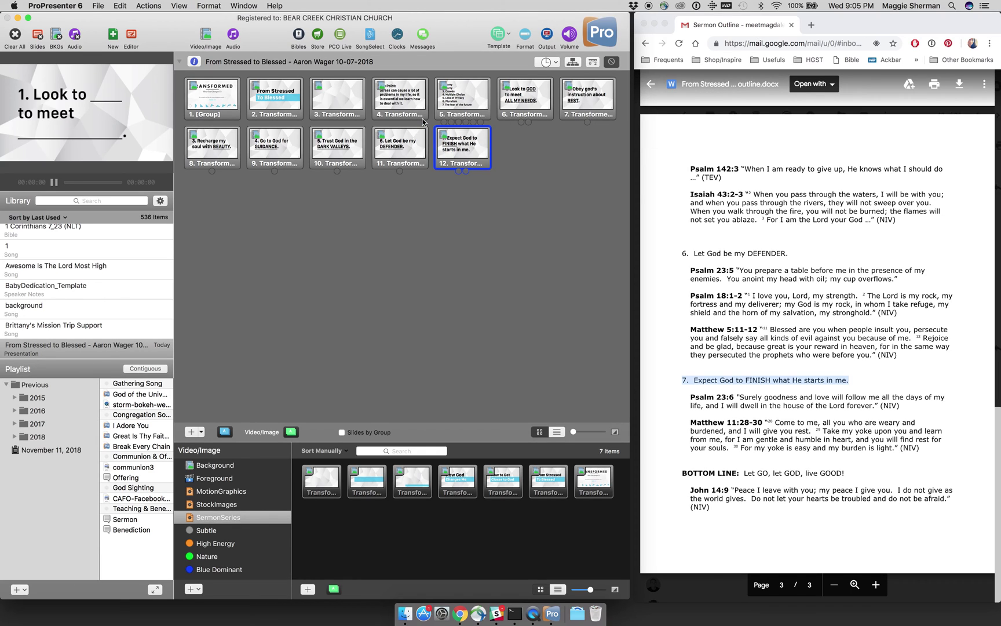
{"action": "left_click", "coordinate": [518, 211]}
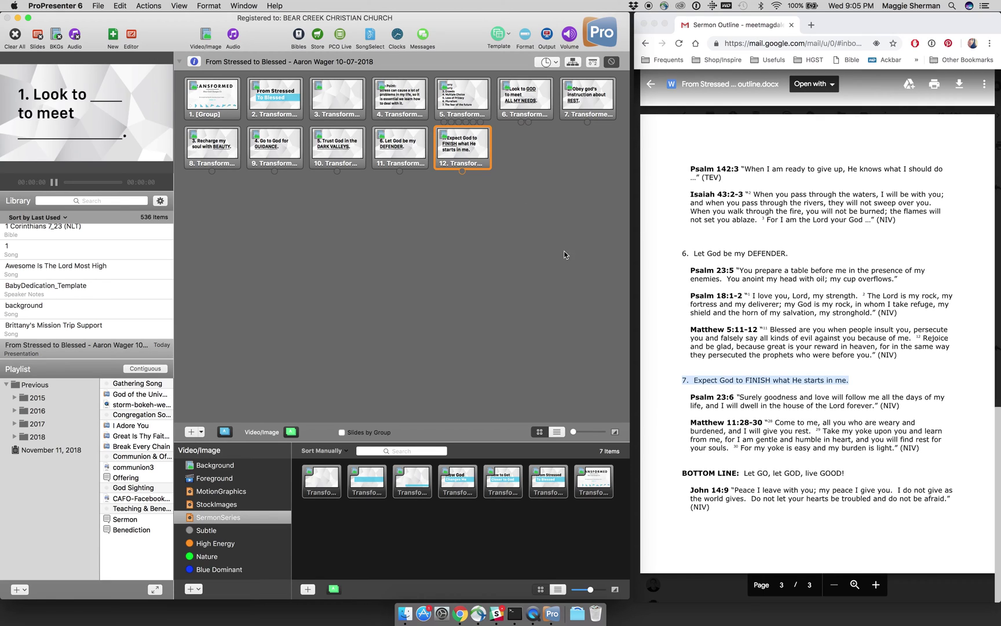
{"action": "left_click", "coordinate": [400, 109]}
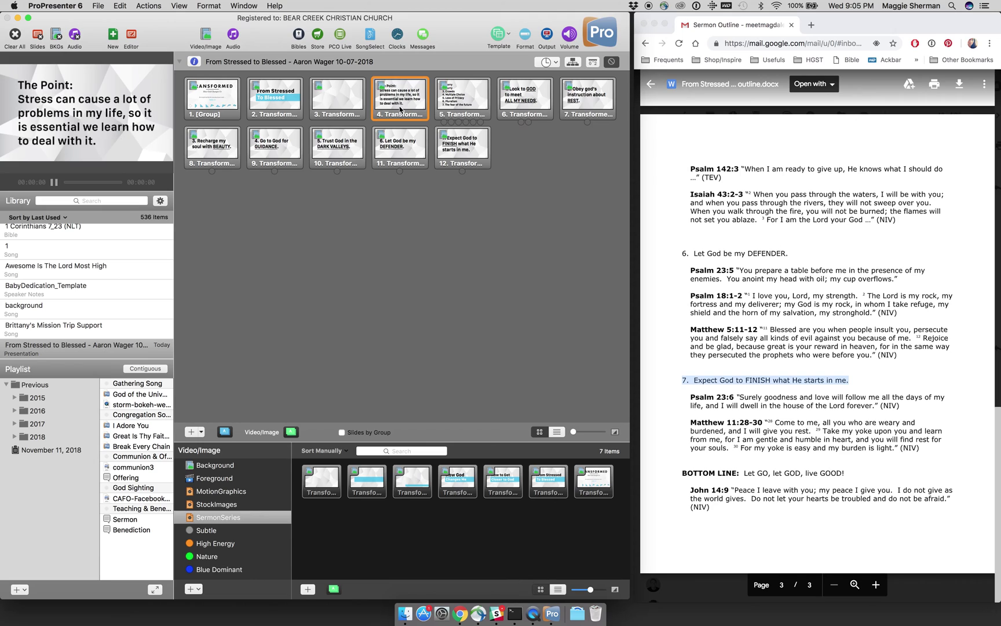
Step: Select the point slides 4 through 12 together
{"action": "right_click", "coordinate": [400, 109]}
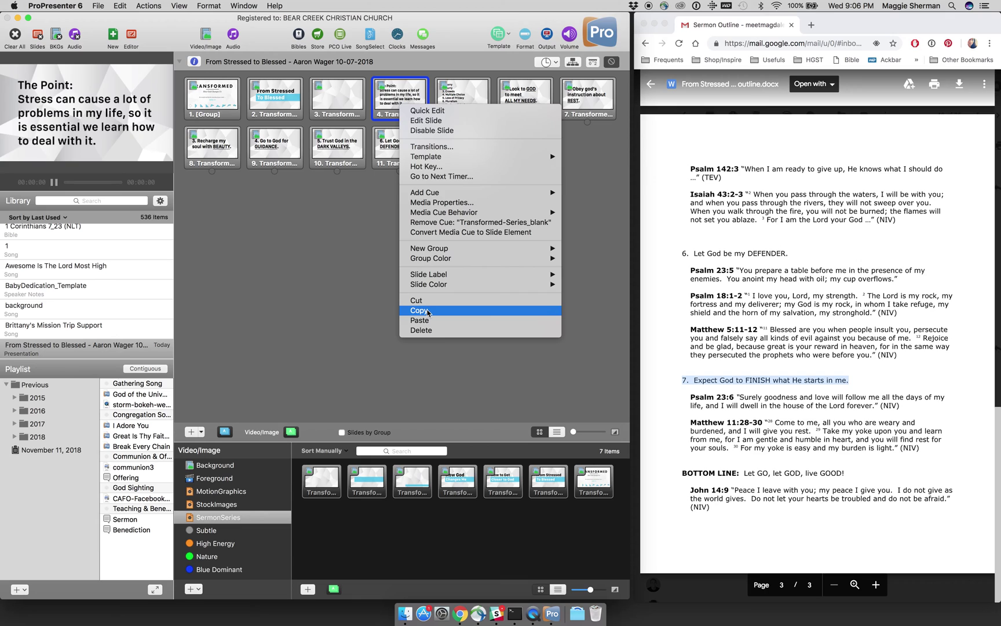
{"action": "left_click", "coordinate": [404, 284]}
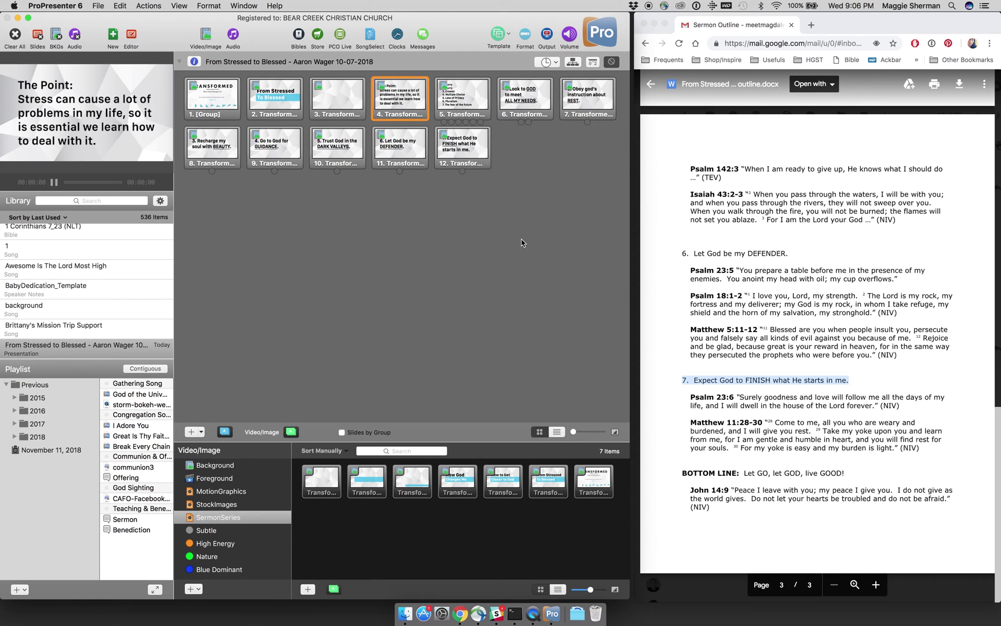
{"action": "left_click", "coordinate": [522, 160]}
{"action": "left_click", "coordinate": [467, 150]}
{"action": "left_click", "coordinate": [571, 108], "text": "super"}
{"action": "left_click", "coordinate": [497, 109], "text": "super"}
{"action": "left_click", "coordinate": [447, 108], "text": "super"}
{"action": "left_click", "coordinate": [416, 104], "text": "super"}
{"action": "left_click", "coordinate": [396, 136], "text": "super"}
{"action": "left_click", "coordinate": [348, 146], "text": "super"}
{"action": "left_click", "coordinate": [289, 152], "text": "super"}
{"action": "left_click", "coordinate": [229, 152], "text": "super"}
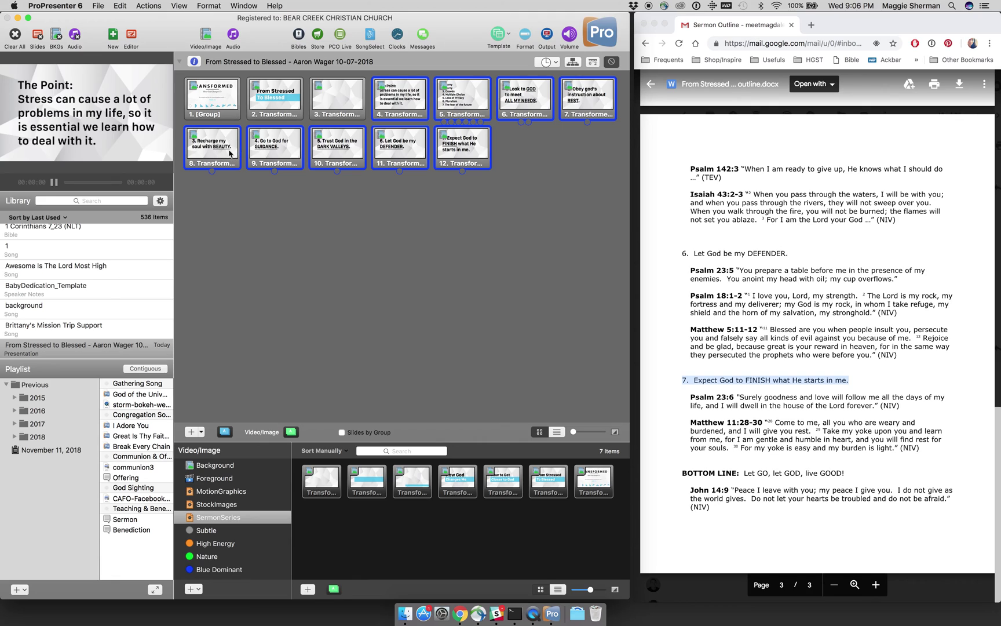
Step: Set the selected slides' colour label to Magenta, then deselect them
{"action": "right_click", "coordinate": [229, 153]}
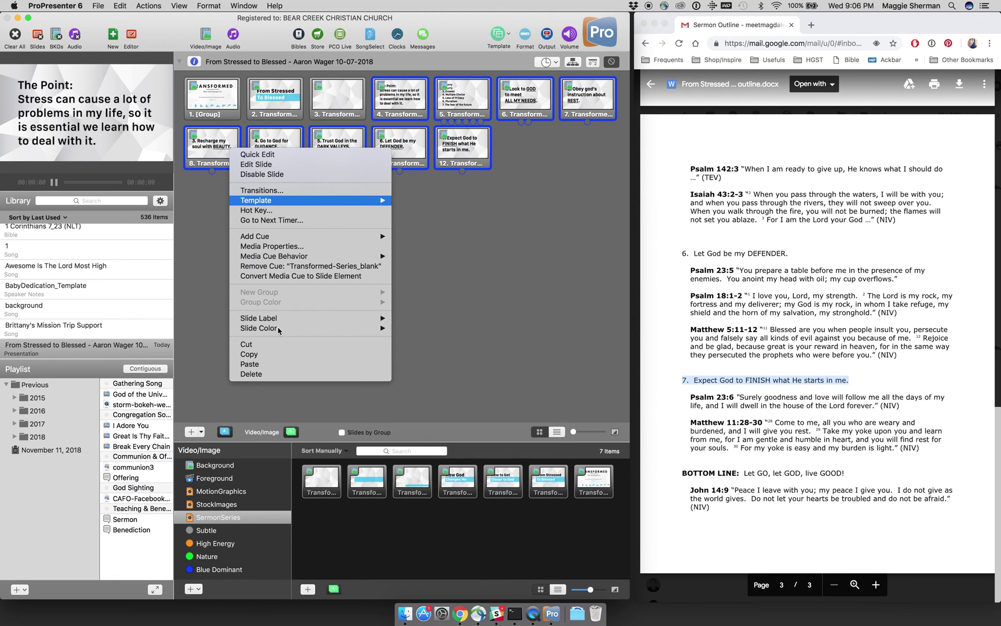
{"action": "mouse_move", "coordinate": [290, 328]}
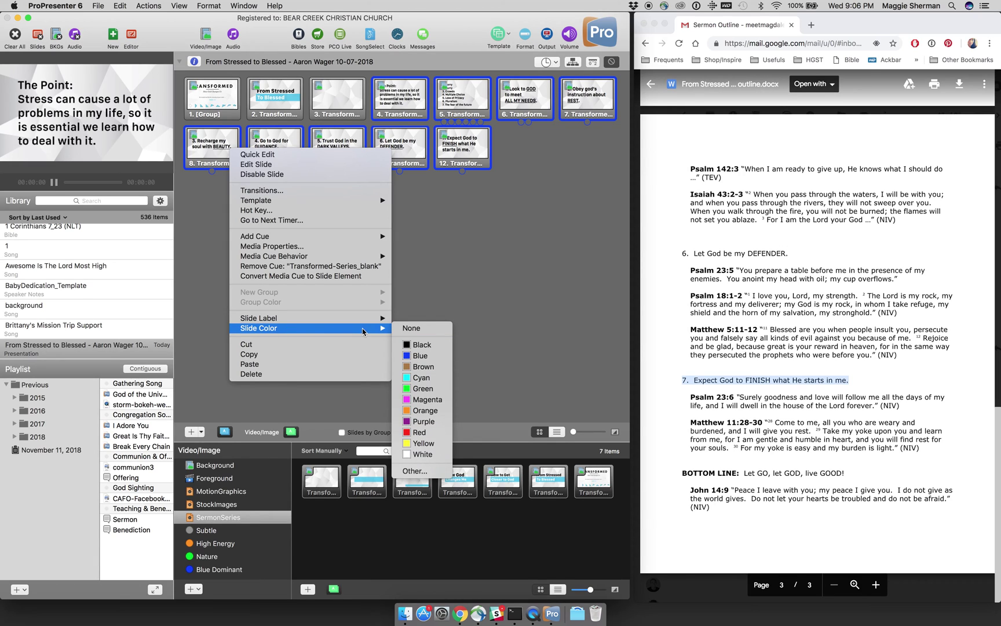
{"action": "left_click", "coordinate": [418, 400]}
{"action": "left_click", "coordinate": [489, 322]}
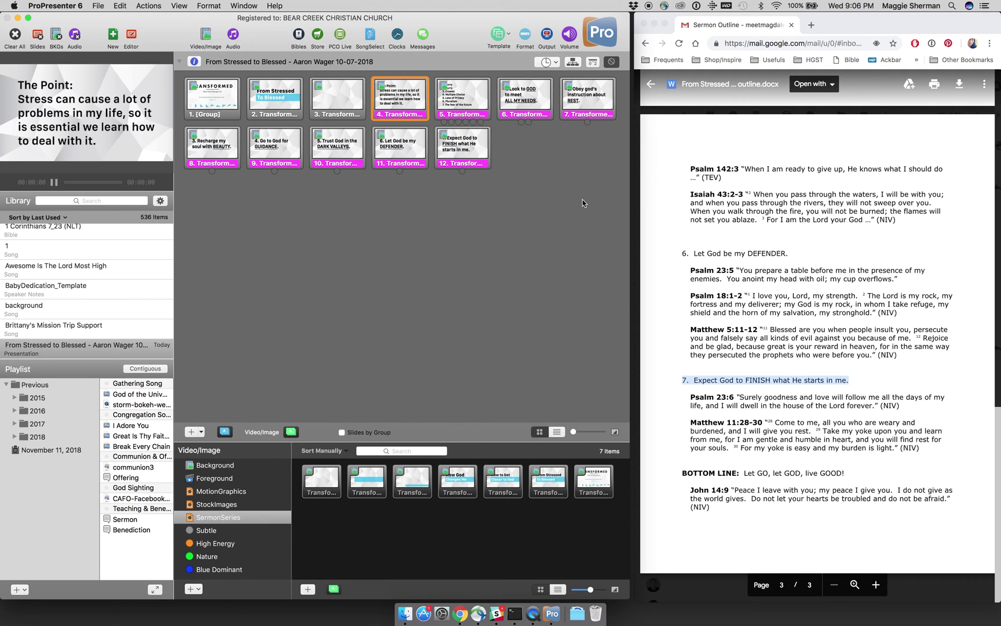
Step: Select the '1. Worry' slide and open the Bible panel with its scripture slide options
{"action": "scroll", "coordinate": [699, 299], "scroll_direction": "up", "scroll_amount": 3}
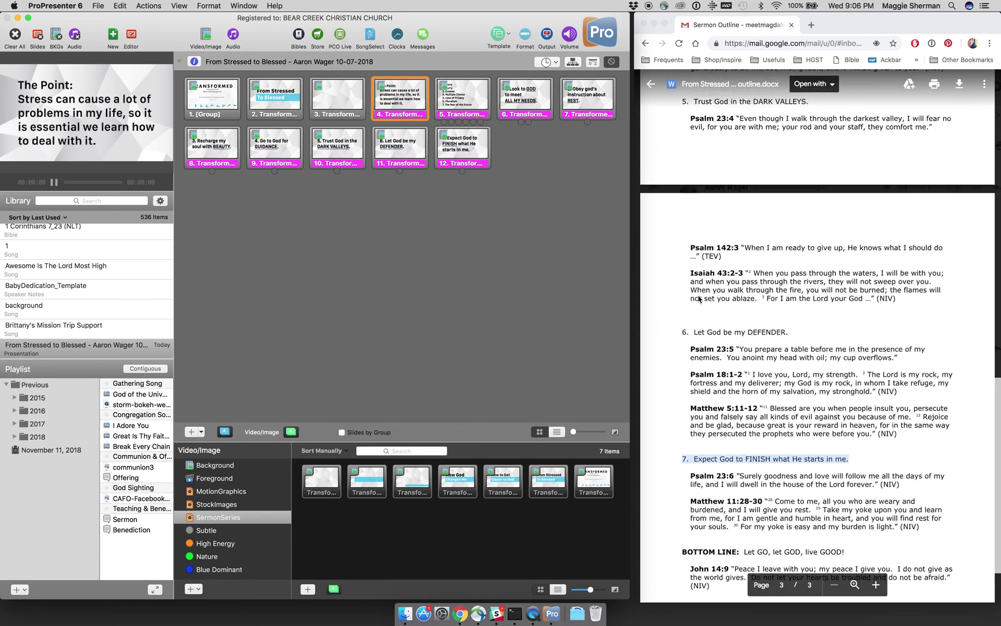
{"action": "scroll", "coordinate": [698, 299], "scroll_direction": "up", "scroll_amount": 20}
{"action": "scroll", "coordinate": [699, 299], "scroll_direction": "up", "scroll_amount": 2}
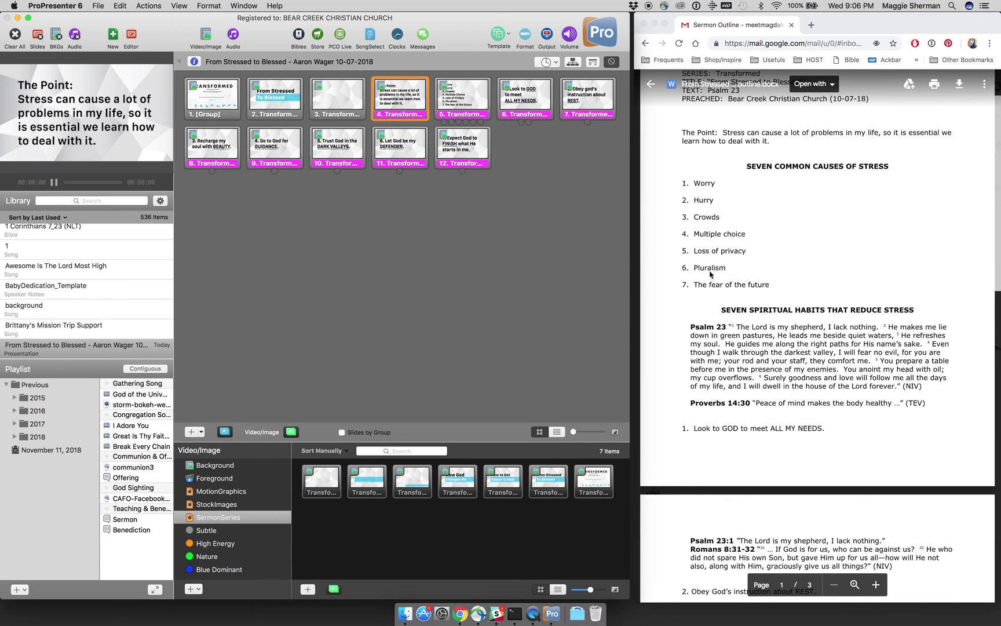
{"action": "left_click", "coordinate": [477, 108]}
{"action": "key", "text": "super+Tab"}
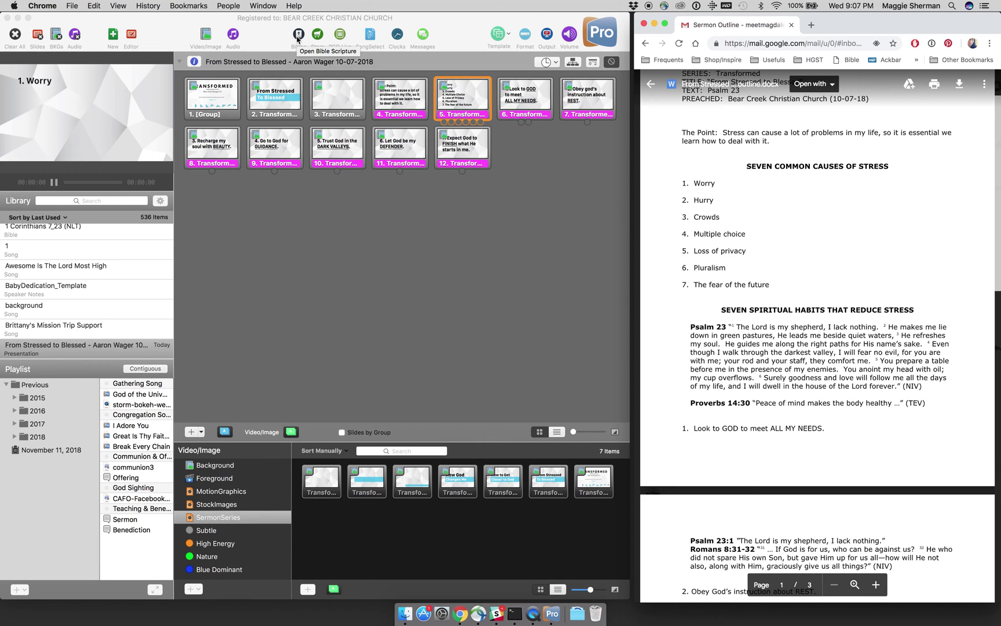
{"action": "left_click", "coordinate": [299, 39]}
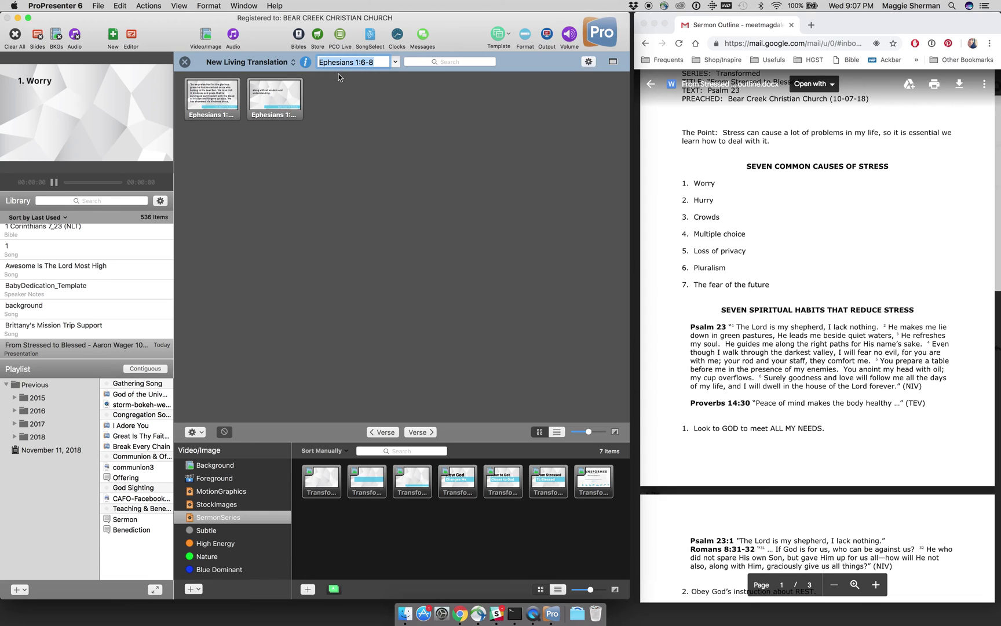
{"action": "left_click", "coordinate": [588, 62]}
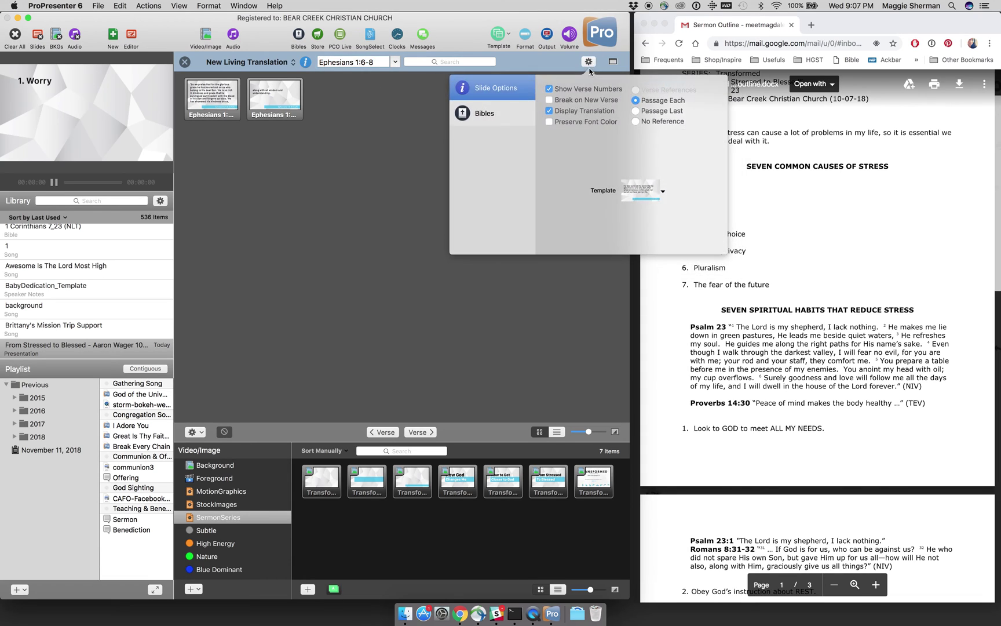
Step: Set the scripture template to Text Only Styles > Transformed Series Verse and close Slide Options
{"action": "left_click", "coordinate": [657, 200]}
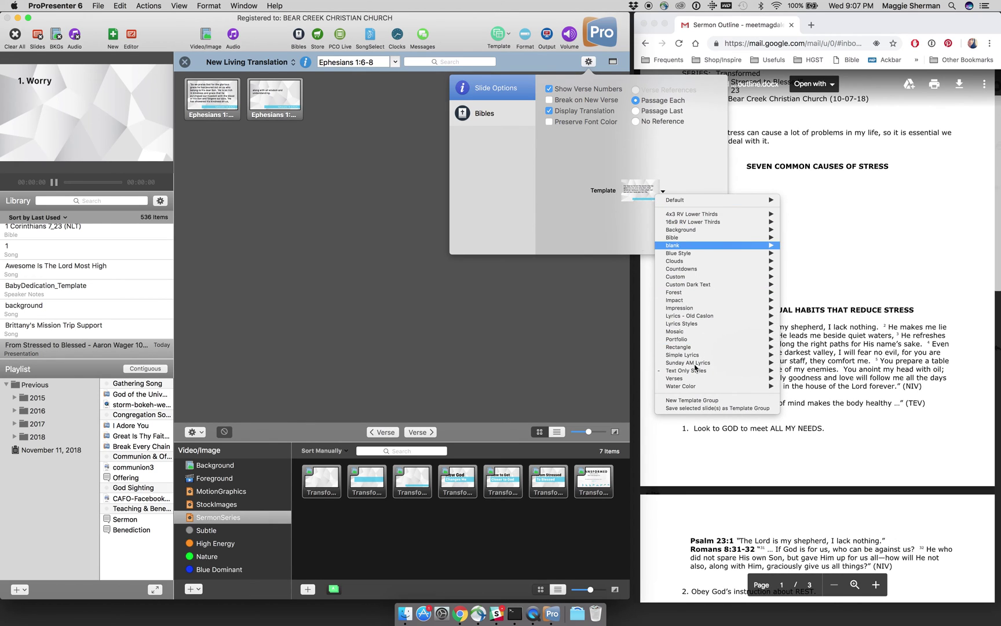
{"action": "mouse_move", "coordinate": [694, 371]}
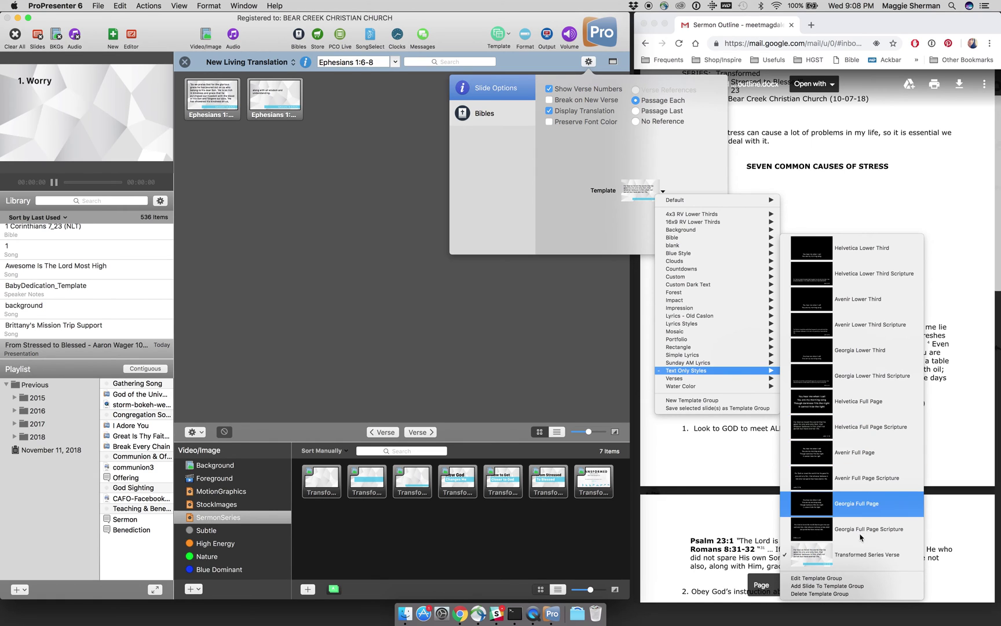
{"action": "left_click", "coordinate": [848, 556]}
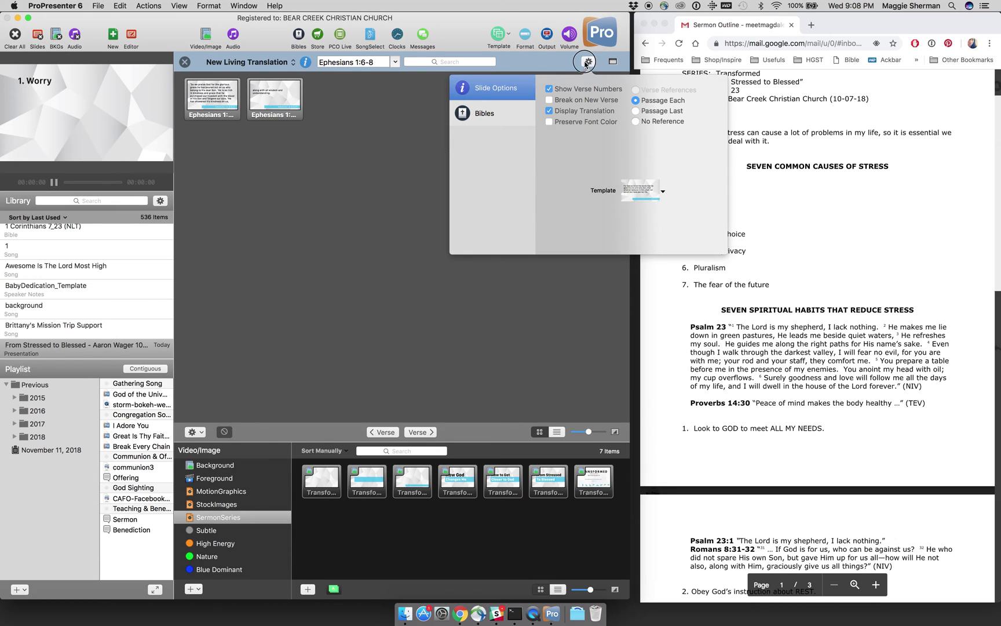
{"action": "left_click", "coordinate": [476, 122]}
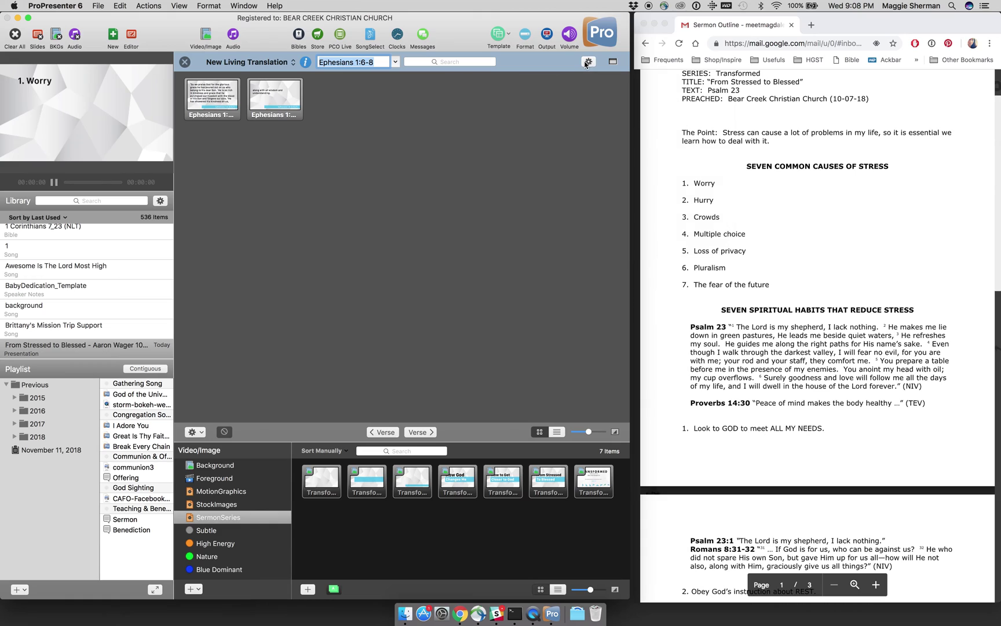
Step: Look up Psalm 23 and switch to the New International Version, activating it
{"action": "double_click", "coordinate": [377, 62]}
{"action": "triple_click", "coordinate": [377, 61]}
{"action": "type", "text": "P"}
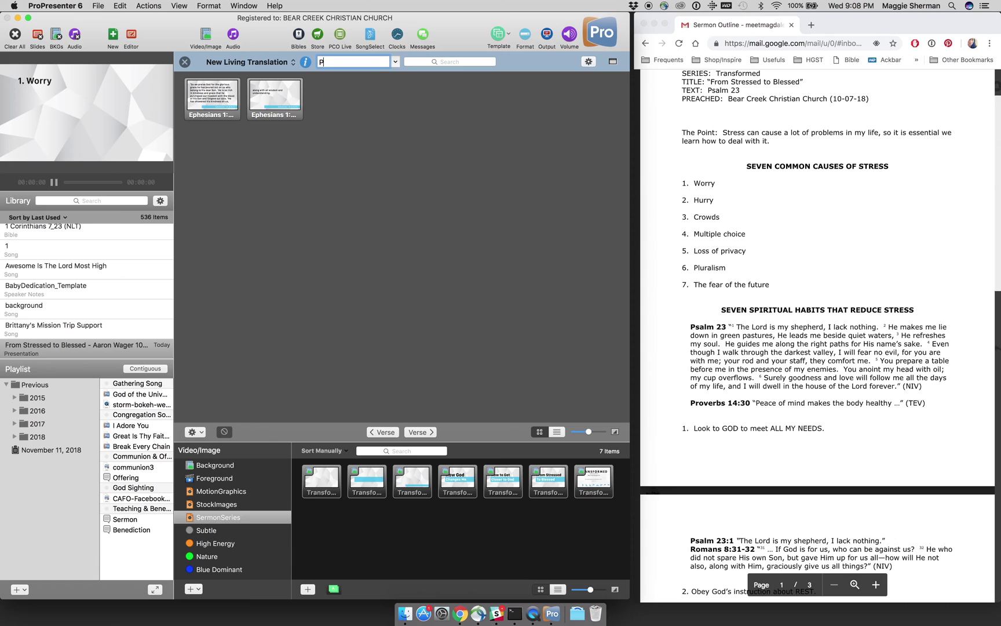
{"action": "type", "text": "salm 23"}
{"action": "key", "text": "Return"}
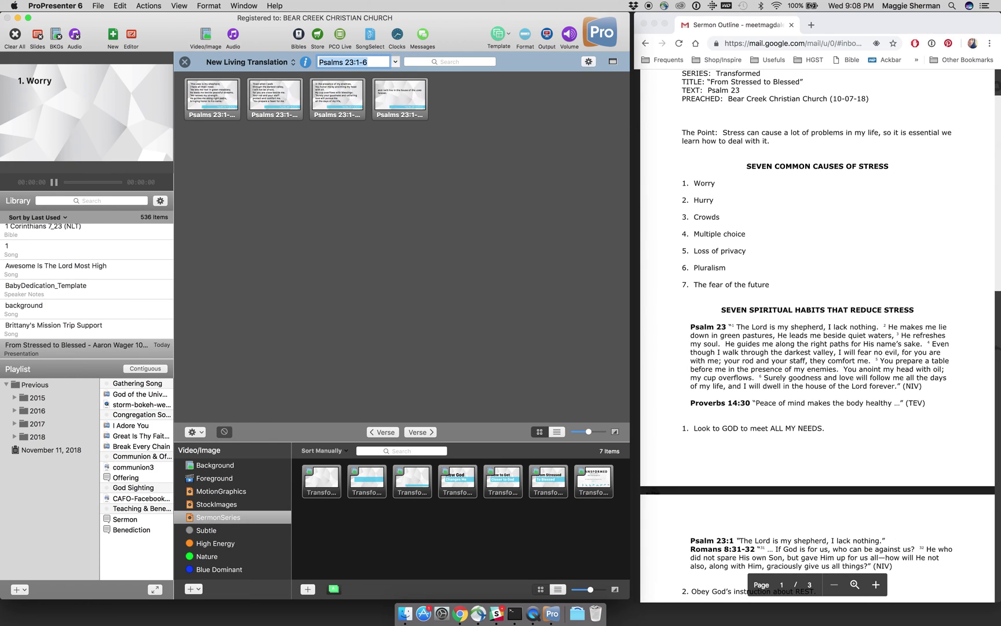
{"action": "left_click", "coordinate": [288, 65]}
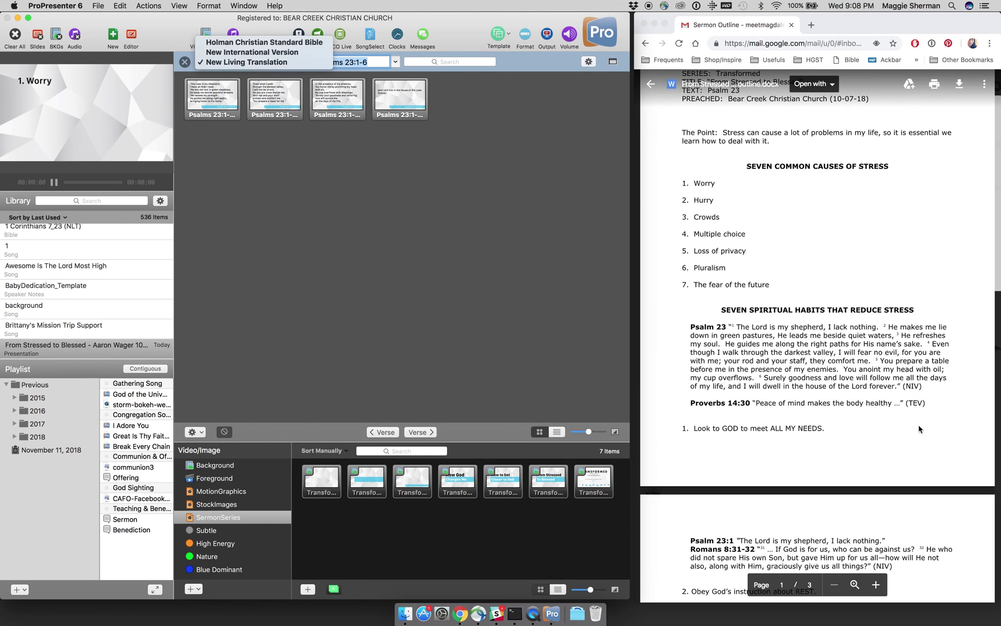
{"action": "scroll", "coordinate": [920, 429], "scroll_direction": "down", "scroll_amount": 5}
{"action": "scroll", "coordinate": [920, 429], "scroll_direction": "down", "scroll_amount": 5}
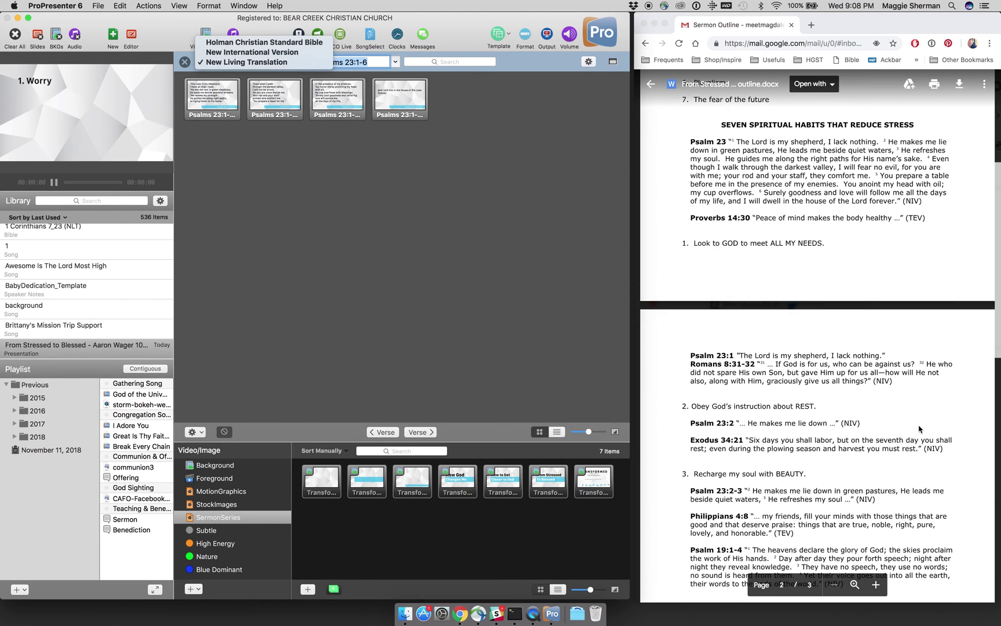
{"action": "scroll", "coordinate": [920, 429], "scroll_direction": "down", "scroll_amount": 4}
{"action": "scroll", "coordinate": [920, 429], "scroll_direction": "down", "scroll_amount": 5}
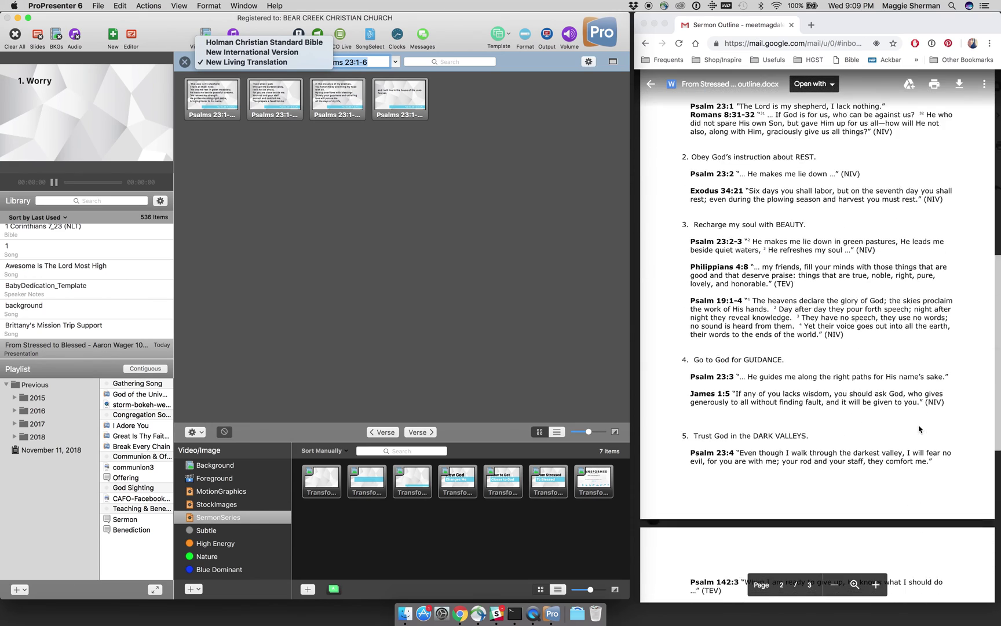
{"action": "scroll", "coordinate": [920, 429], "scroll_direction": "up", "scroll_amount": 4}
{"action": "scroll", "coordinate": [920, 429], "scroll_direction": "up", "scroll_amount": 15}
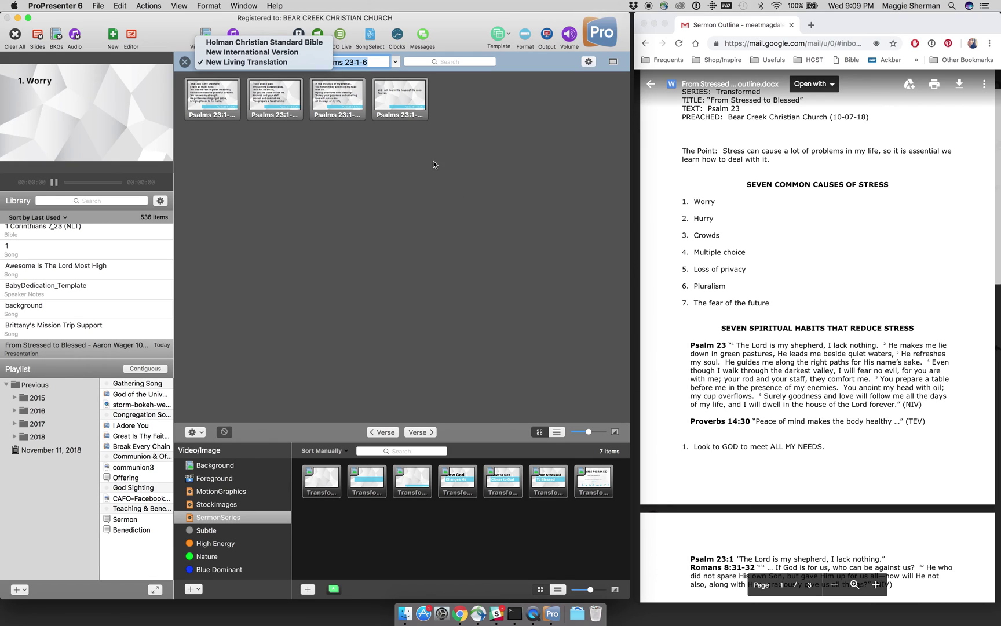
{"action": "left_click", "coordinate": [251, 52]}
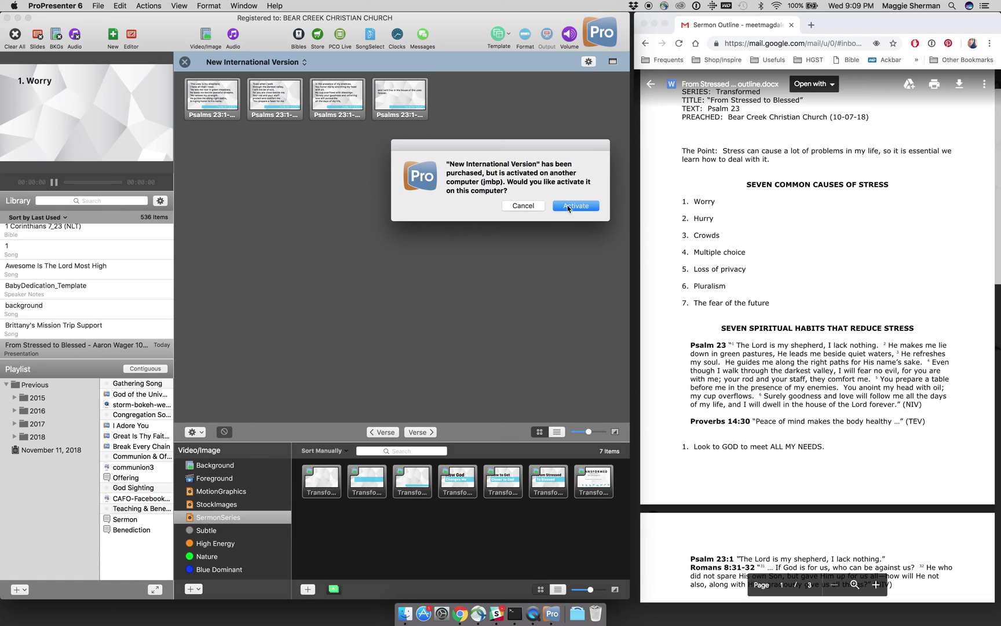
{"action": "left_click", "coordinate": [579, 206]}
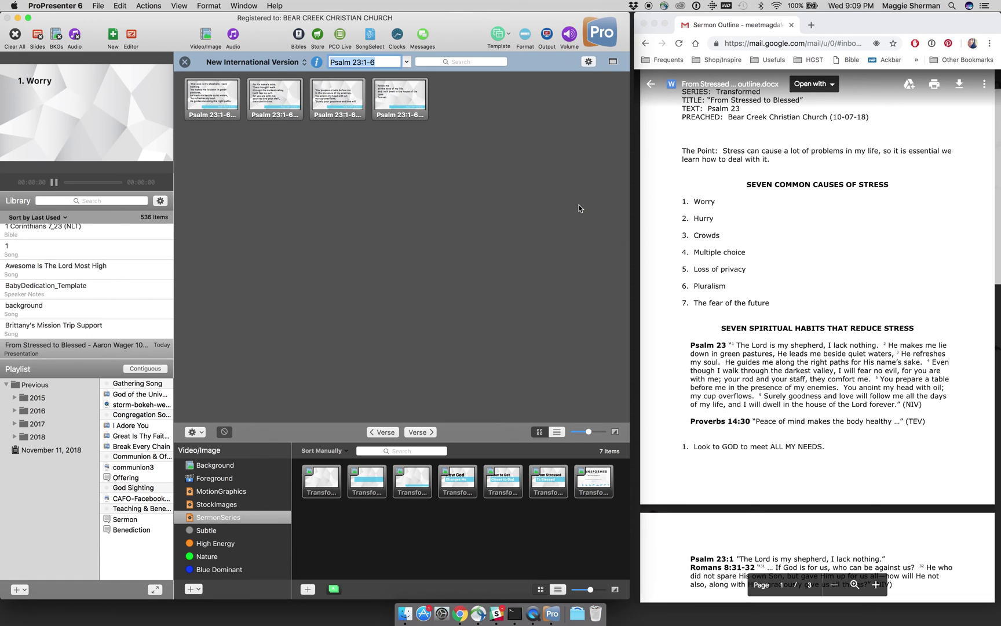
Step: Reload Psalm 23:1-6 in the NIV and copy its slides to the current document
{"action": "left_click", "coordinate": [383, 65]}
{"action": "key", "text": "BackSpace"}
{"action": "key", "text": "BackSpace"}
{"action": "key", "text": "BackSpace"}
{"action": "key", "text": "Return"}
{"action": "left_click", "coordinate": [201, 432]}
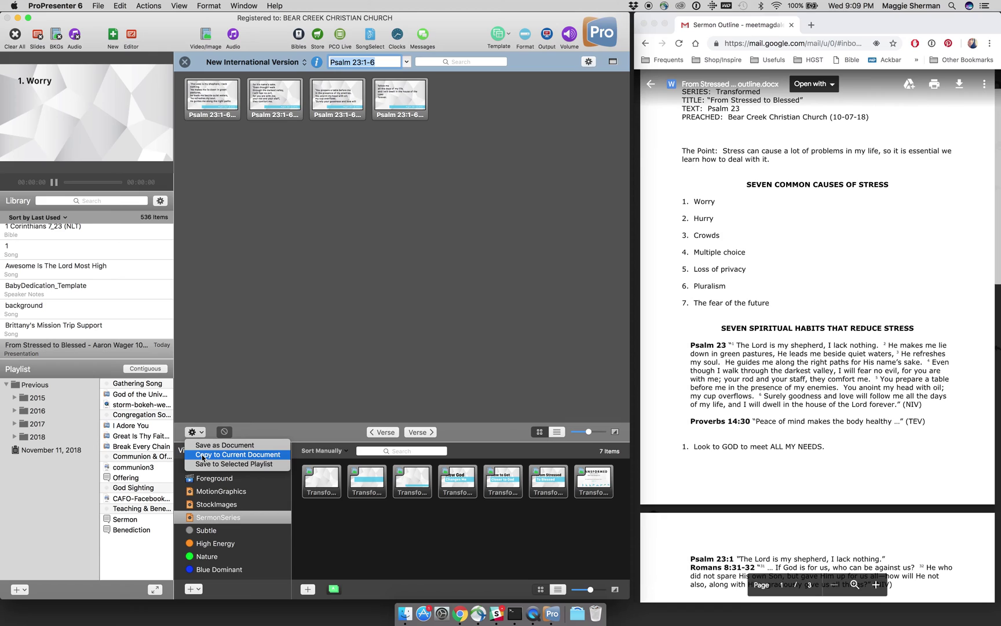
{"action": "left_click", "coordinate": [202, 455]}
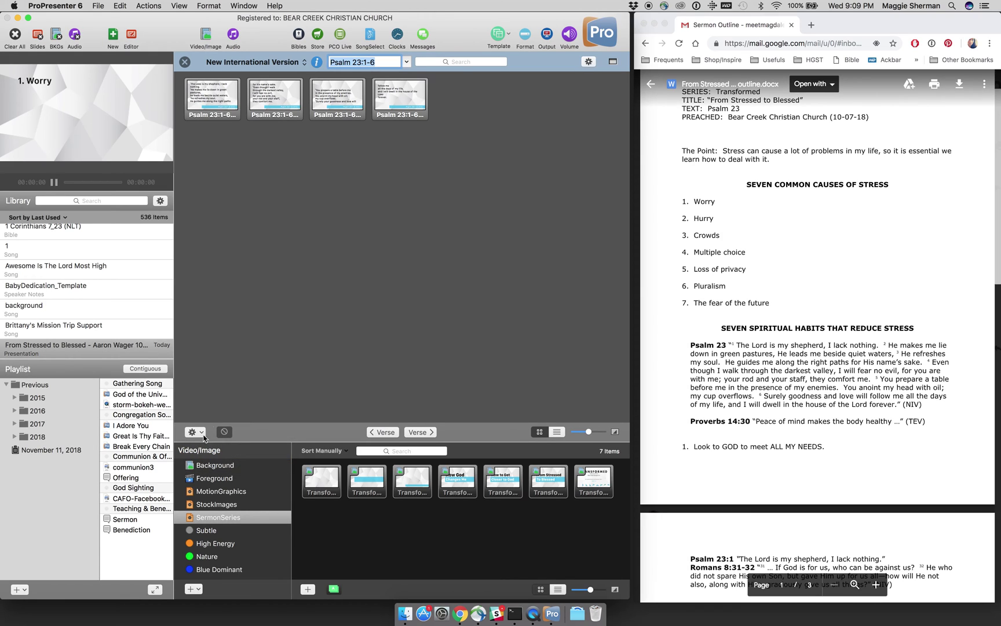
Step: Move the four Psalm 23 slides (13–16) to sit directly after slide 5
{"action": "left_click", "coordinate": [186, 62]}
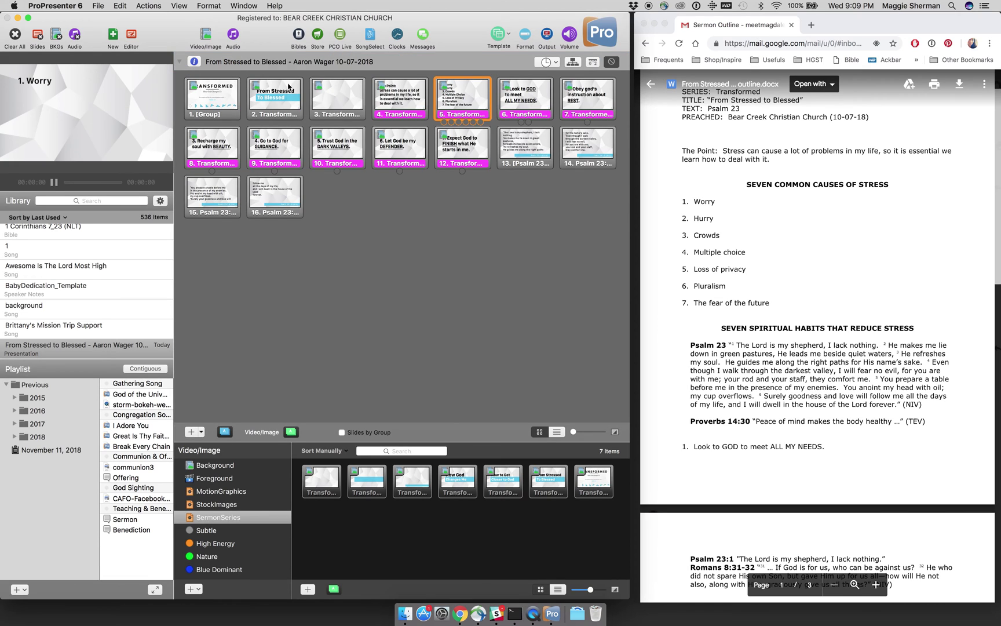
{"action": "left_click", "coordinate": [541, 167]}
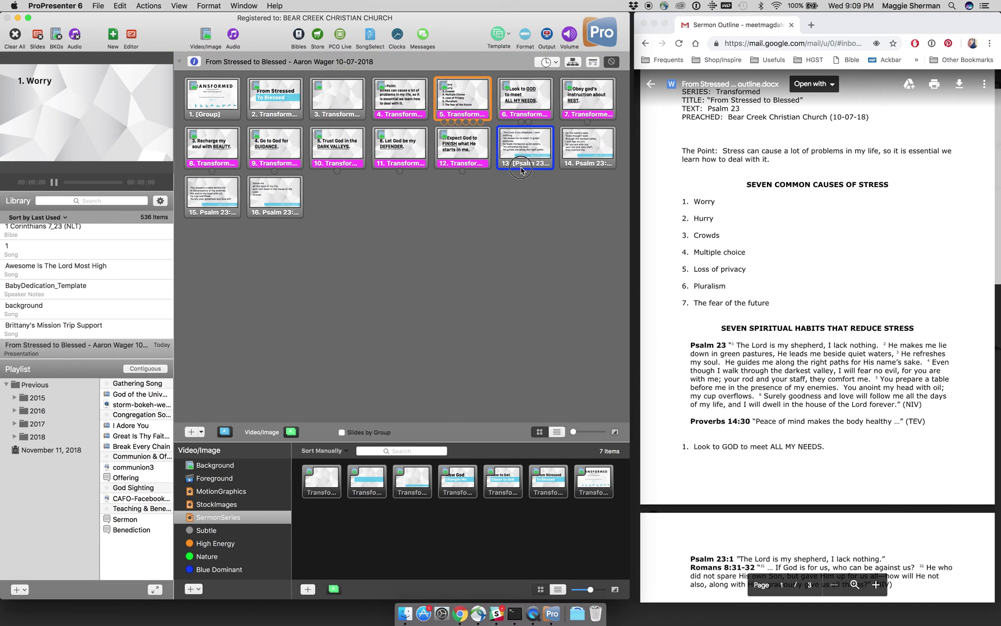
{"action": "left_click", "coordinate": [573, 166], "text": "super"}
{"action": "left_click", "coordinate": [250, 211], "text": "super"}
{"action": "left_click", "coordinate": [223, 211], "text": "super"}
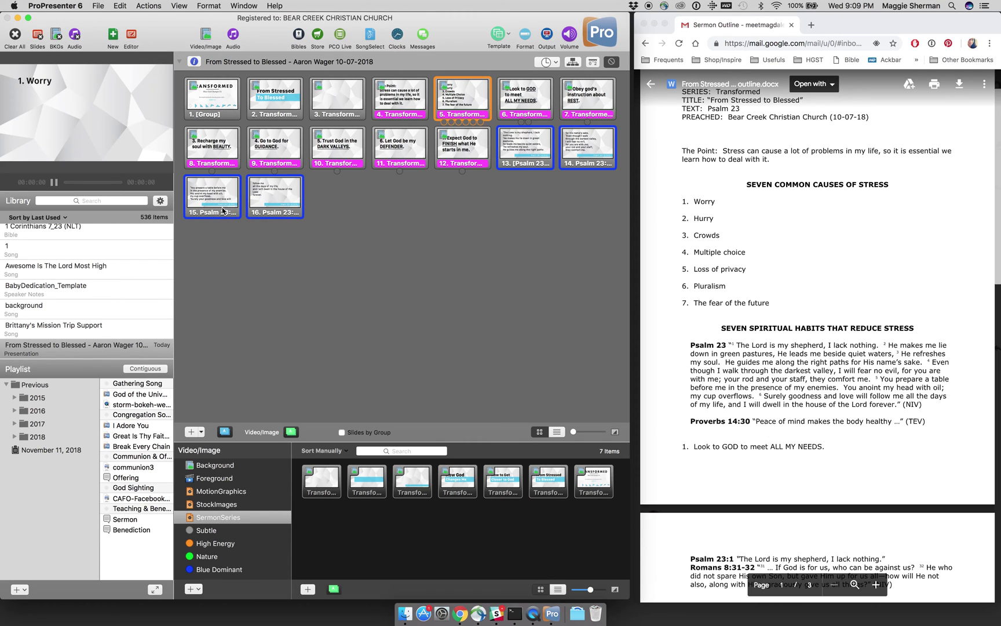
{"action": "left_click", "coordinate": [527, 156]}
{"action": "left_click_drag", "start_coordinate": [524, 149], "coordinate": [496, 116]}
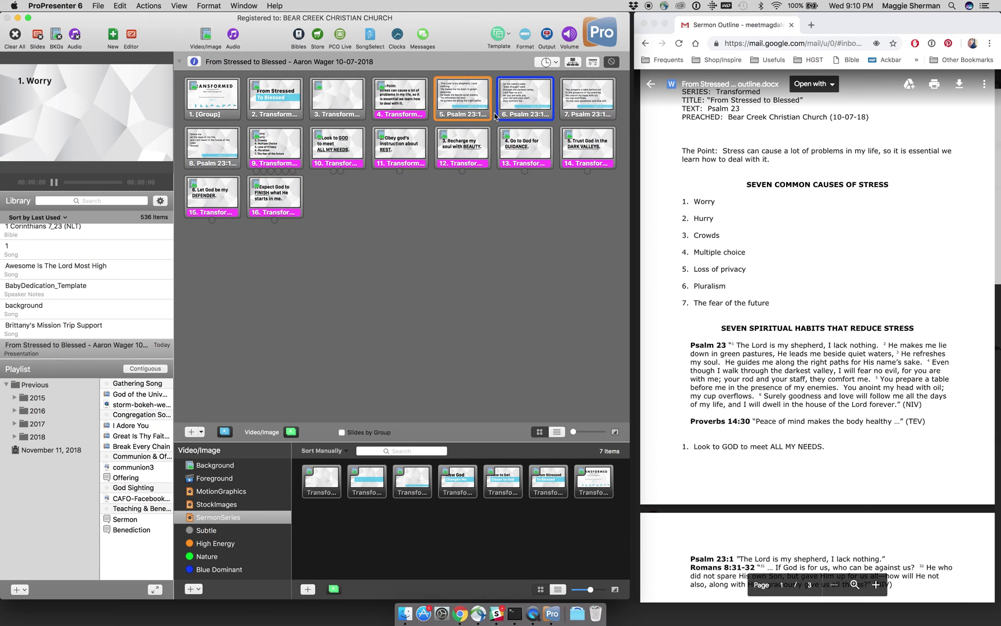
{"action": "left_click", "coordinate": [289, 146]}
{"action": "left_click_drag", "start_coordinate": [290, 149], "coordinate": [430, 102]}
{"action": "left_click", "coordinate": [289, 145]}
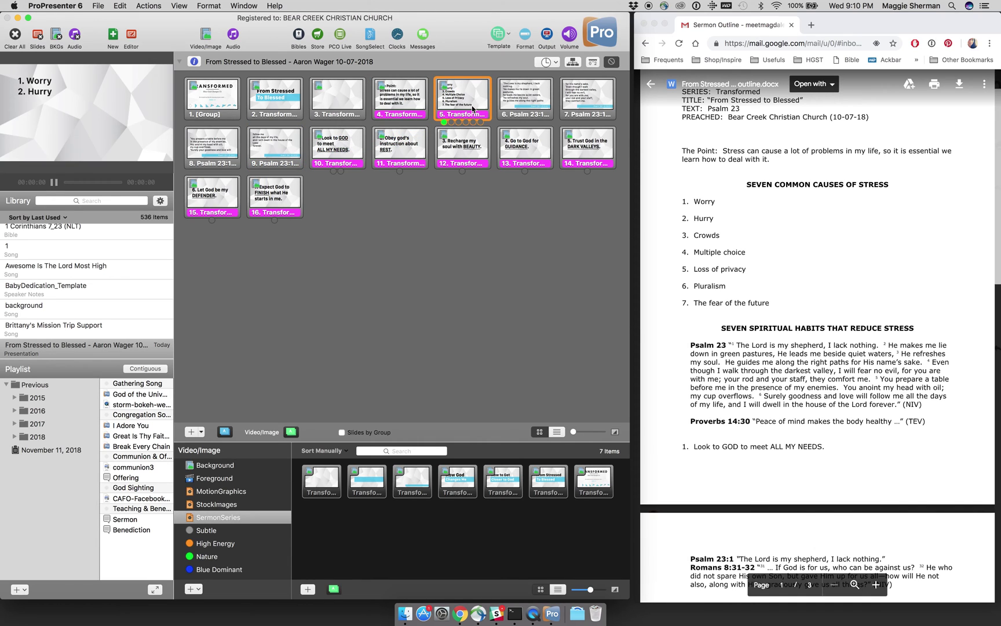
Step: Remove the blank lines above the verse text on Psalm 23 slide 8
{"action": "left_click", "coordinate": [513, 103]}
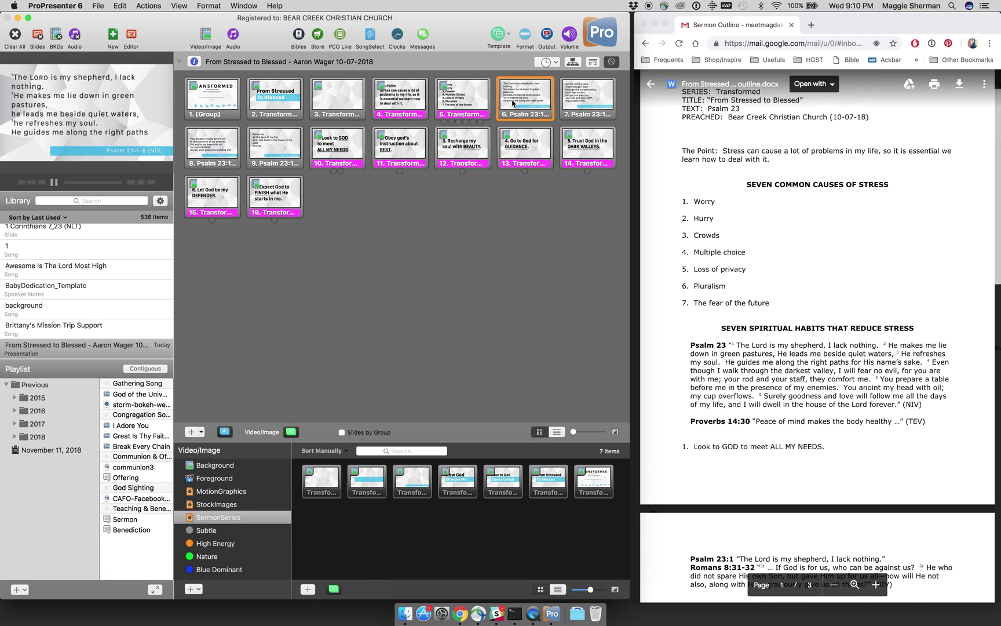
{"action": "left_click", "coordinate": [575, 105]}
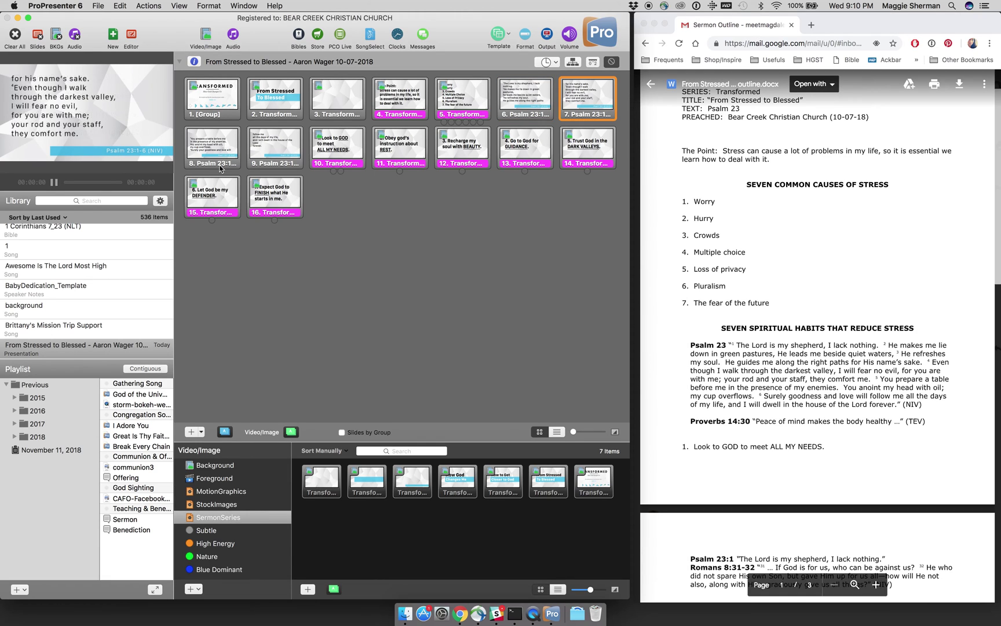
{"action": "left_click", "coordinate": [208, 149]}
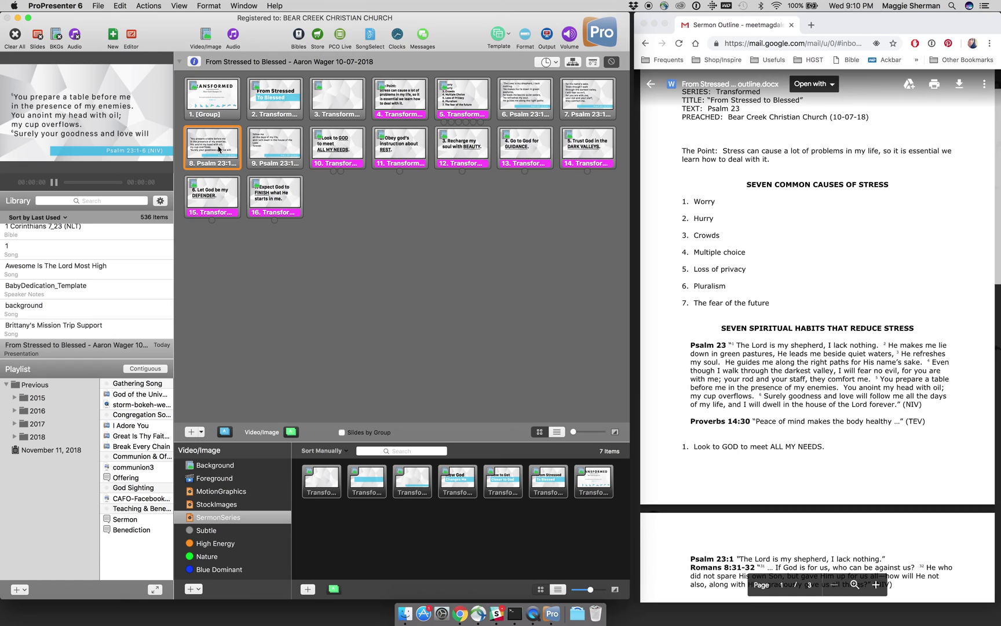
{"action": "right_click", "coordinate": [218, 147]}
{"action": "left_click", "coordinate": [229, 152]}
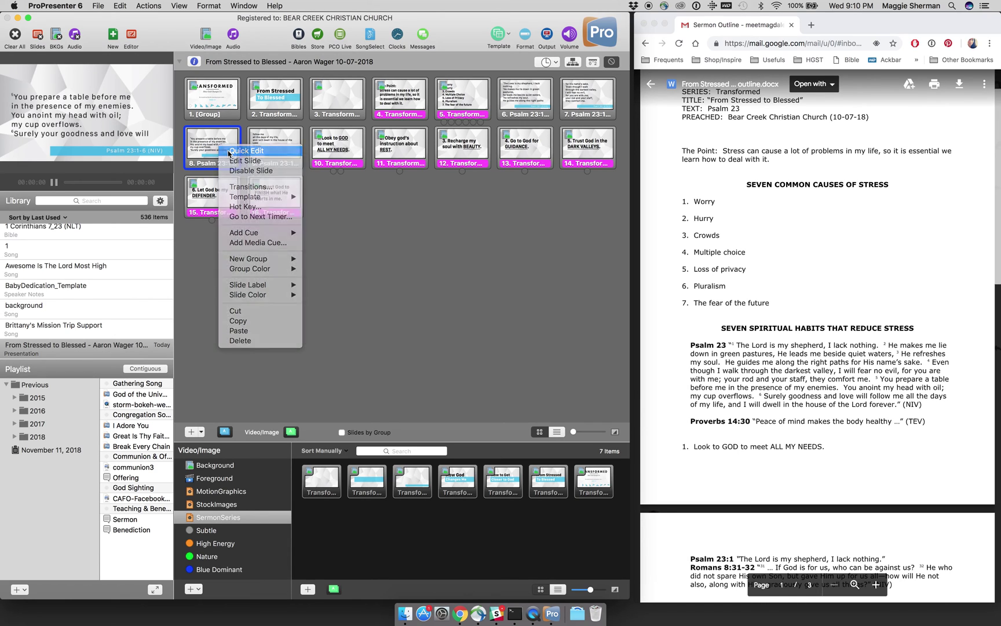
{"action": "key", "text": "super+a"}
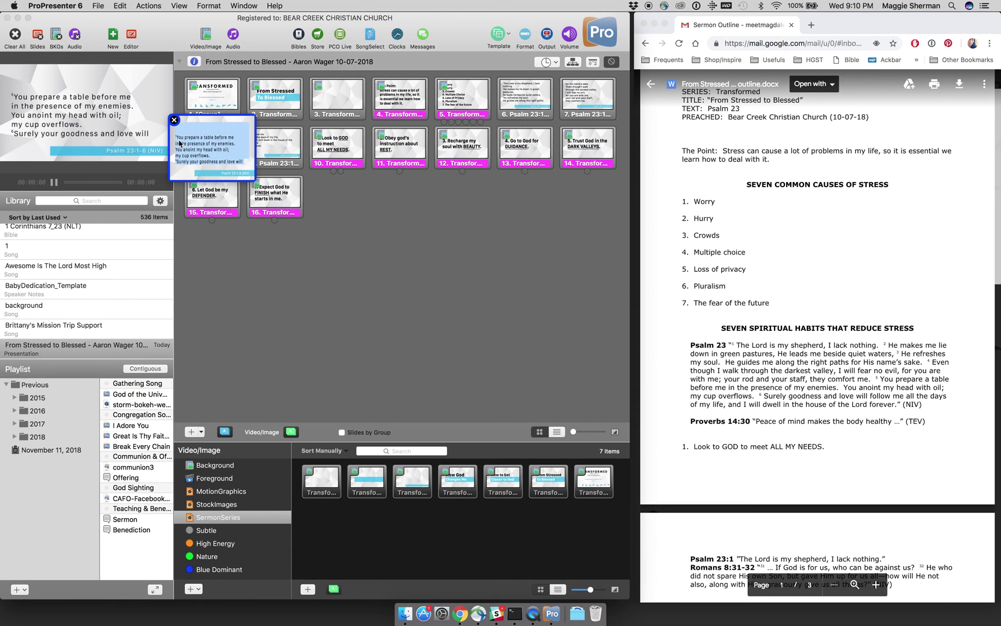
{"action": "left_click", "coordinate": [175, 139]}
{"action": "key", "text": "BackSpace"}
{"action": "key", "text": "BackSpace"}
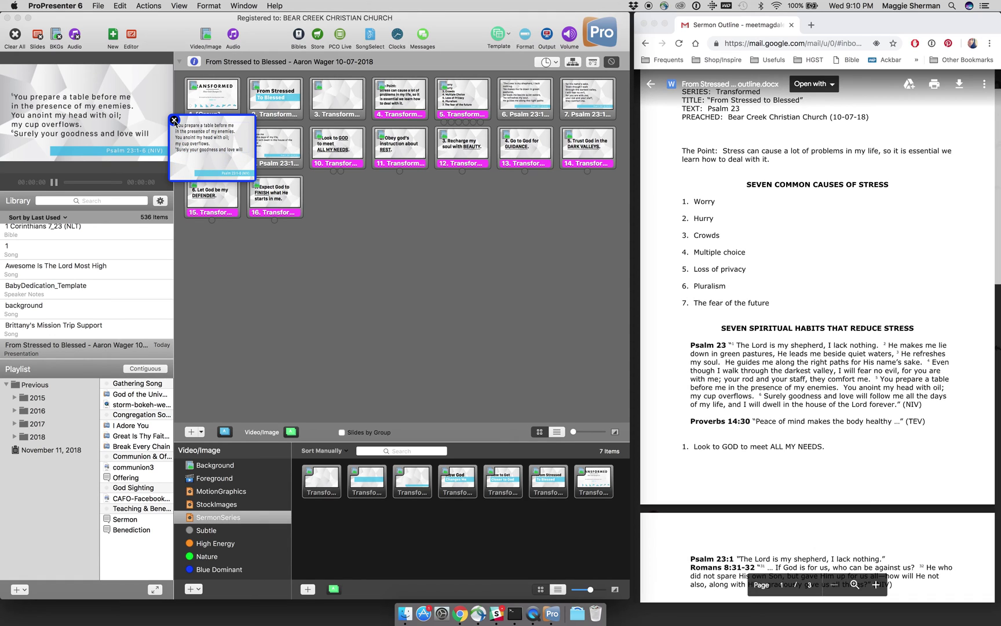
{"action": "left_click", "coordinate": [174, 120]}
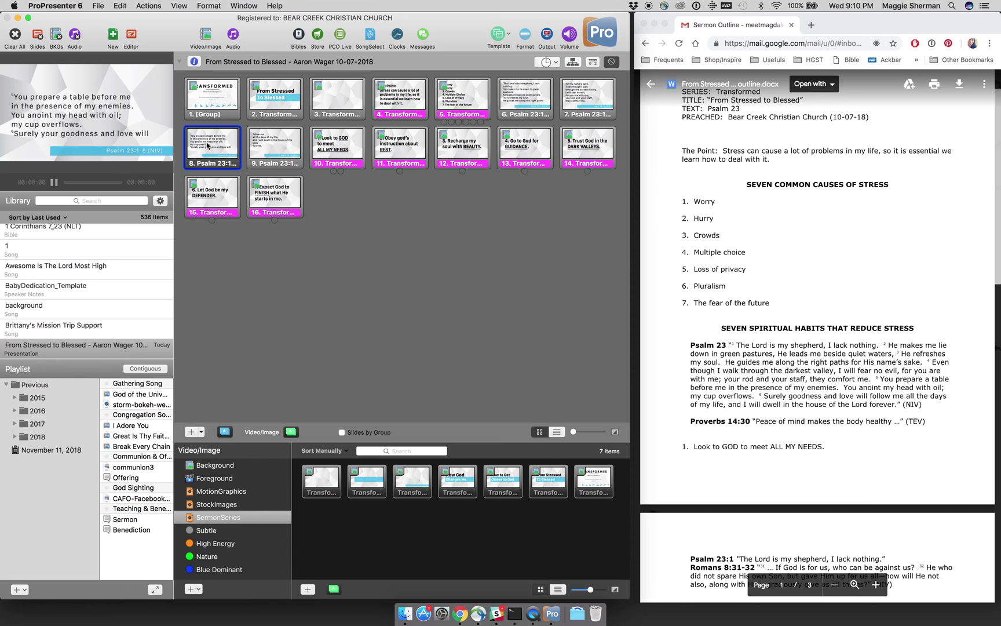
Step: Rejoin slide 9's broken lines so 'follow me' and 'LORD forever.' run on continuously
{"action": "left_click", "coordinate": [272, 150]}
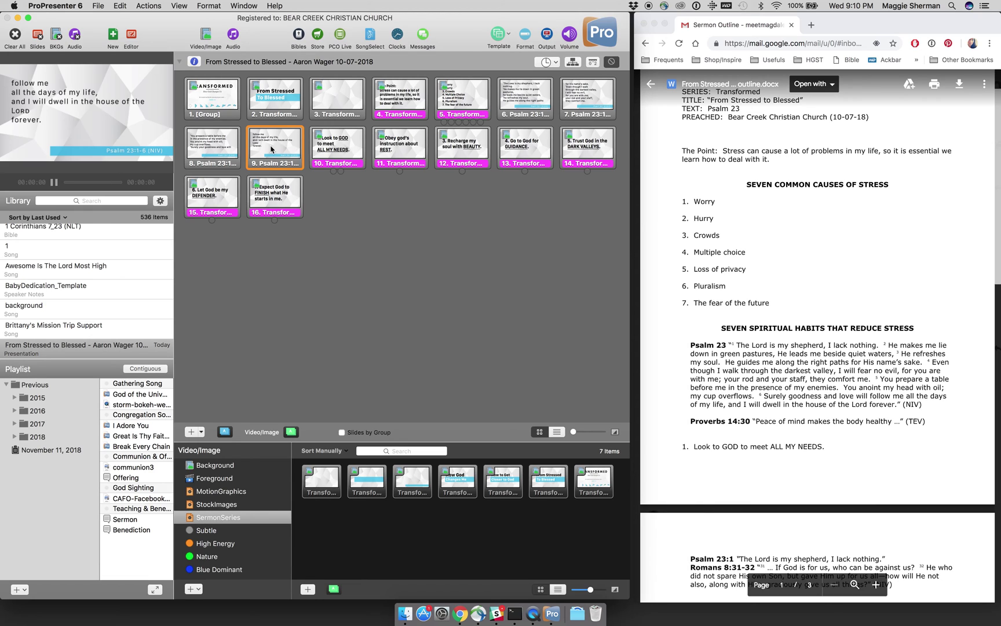
{"action": "right_click", "coordinate": [272, 147]}
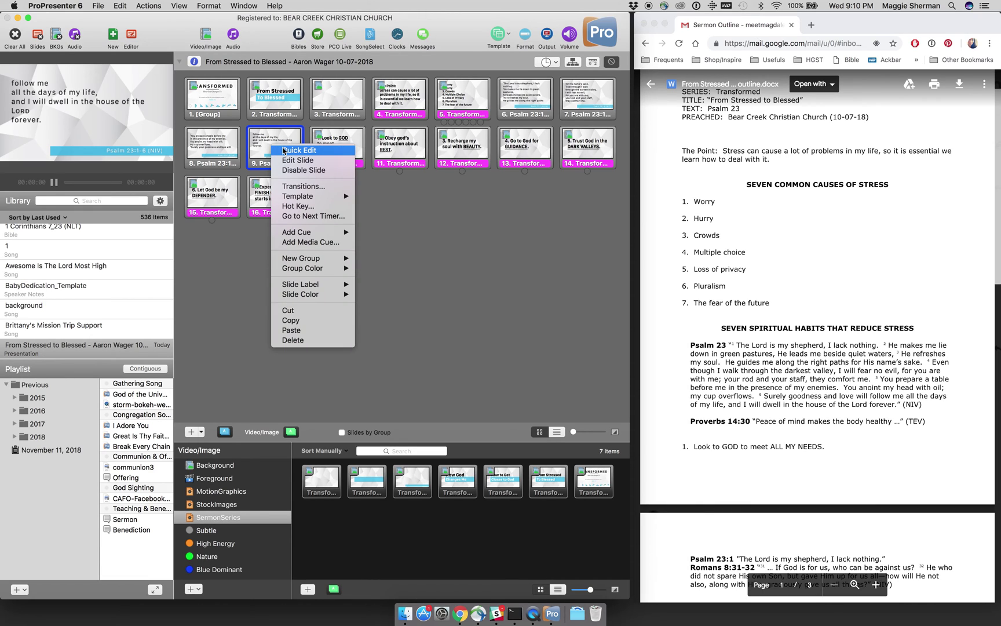
{"action": "left_click", "coordinate": [284, 152]}
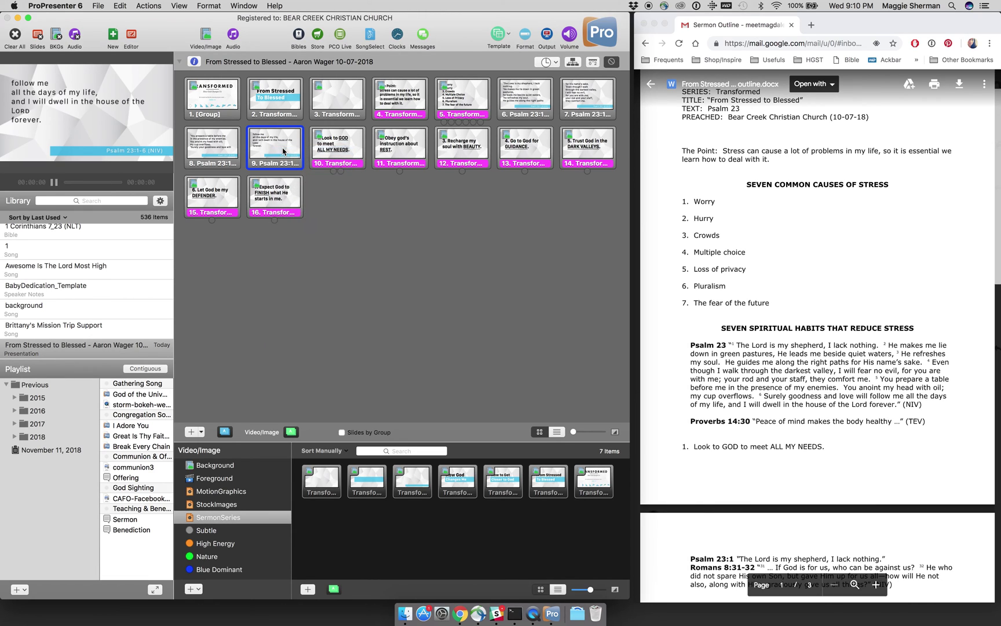
{"action": "left_click", "coordinate": [253, 141]}
{"action": "left_click", "coordinate": [240, 137]}
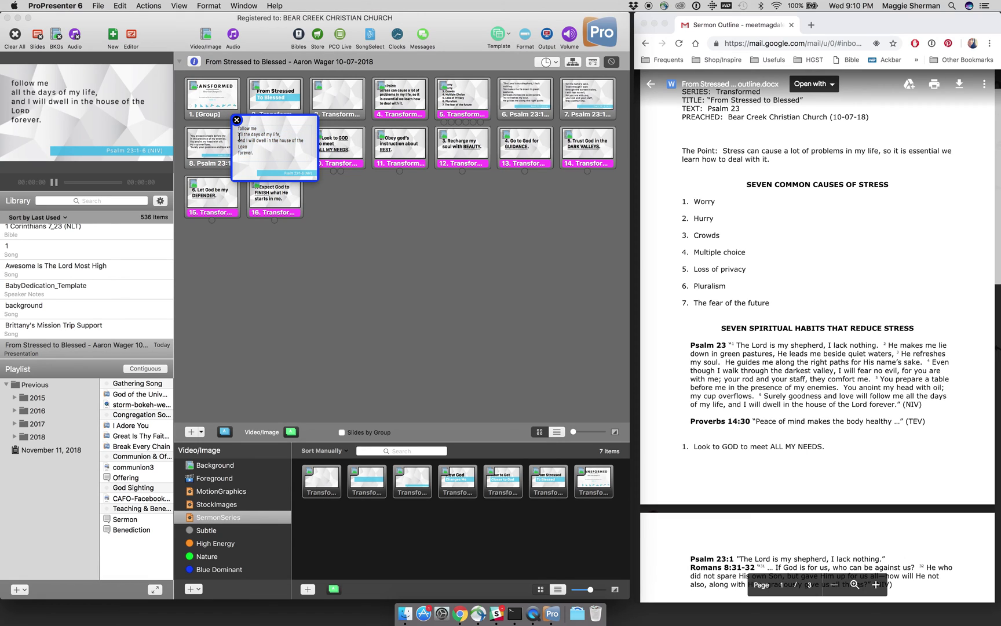
{"action": "key", "text": "BackSpace"}
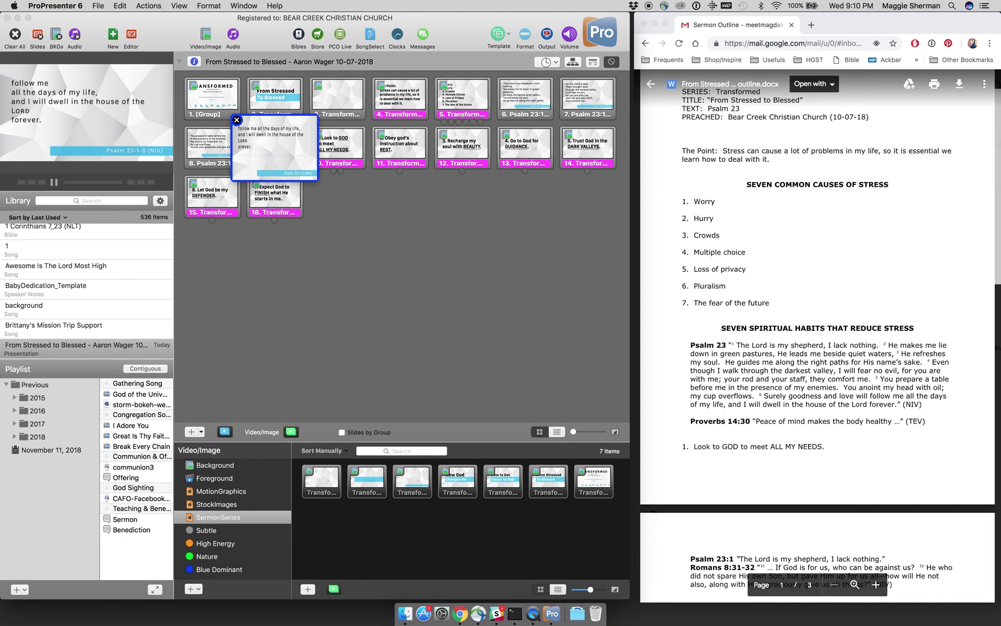
{"action": "key", "text": "BackSpace"}
{"action": "left_click", "coordinate": [237, 120]}
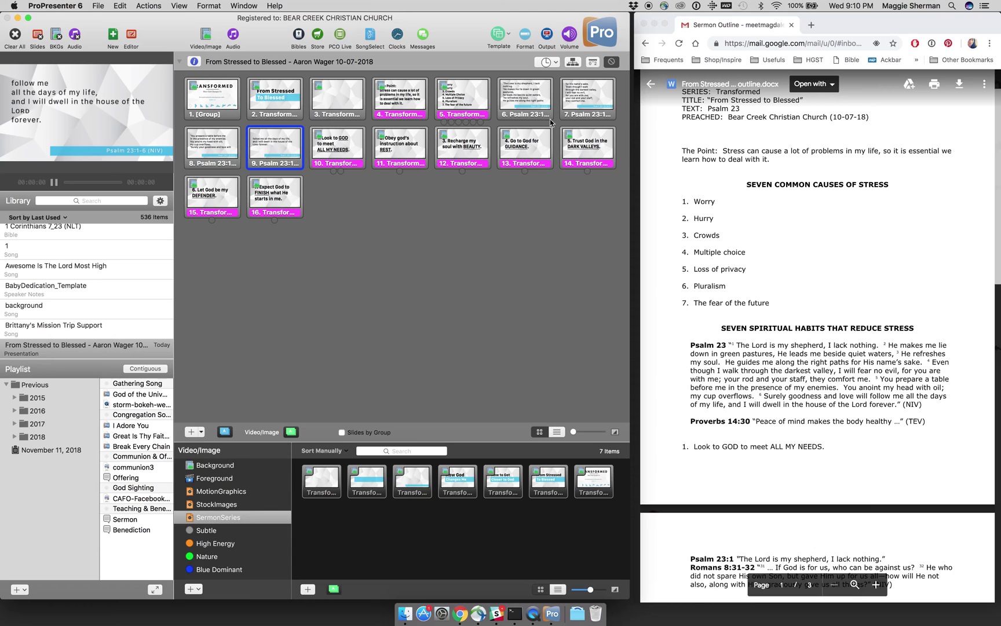
Step: Join slide 6's verse lines, from 'He makes me lie down' to 'he refreshes my soul'
{"action": "right_click", "coordinate": [541, 100]}
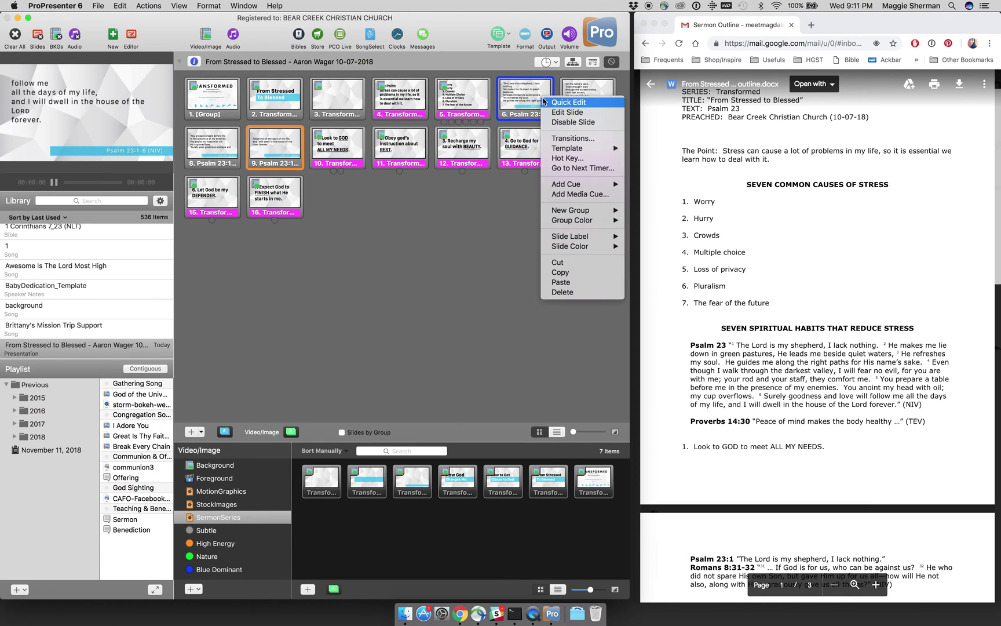
{"action": "left_click", "coordinate": [546, 103]}
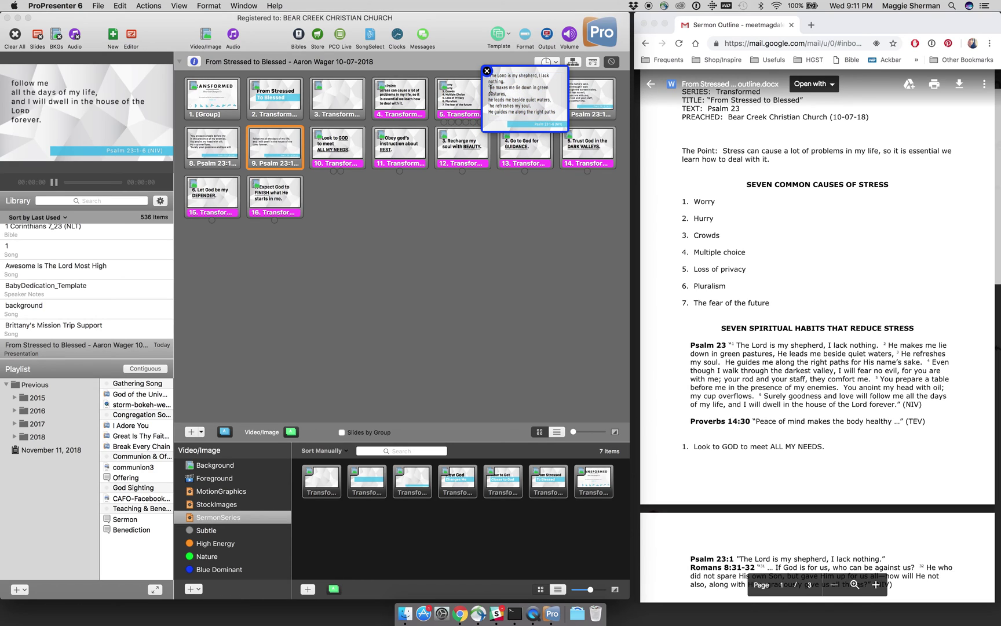
{"action": "key", "text": "BackSpace"}
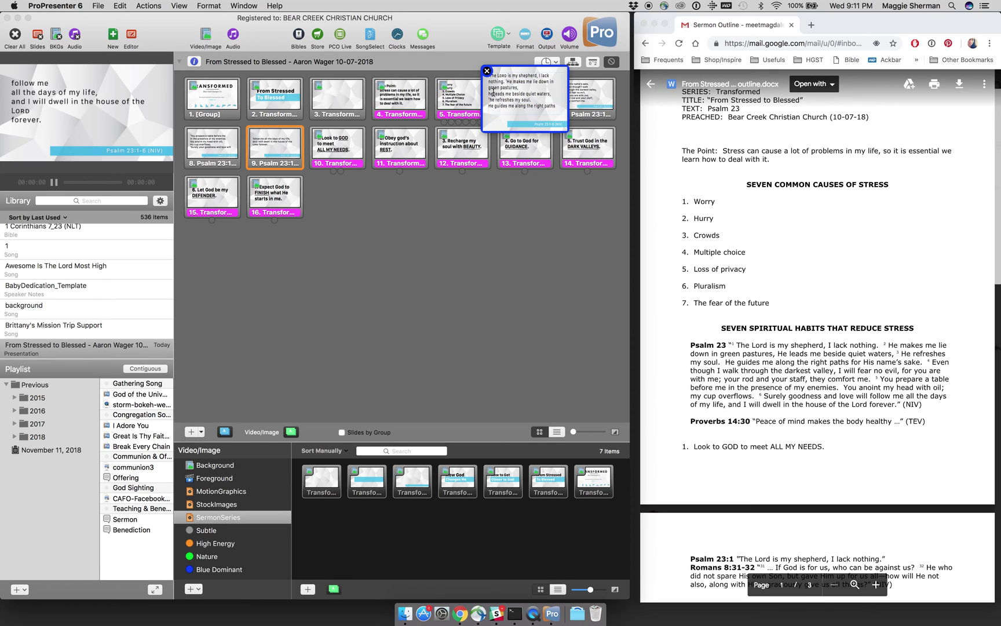
{"action": "left_click", "coordinate": [489, 94]}
{"action": "key", "text": "BackSpace"}
{"action": "key", "text": "BackSpace"}
{"action": "key", "text": "super+z"}
{"action": "key", "text": "BackSpace"}
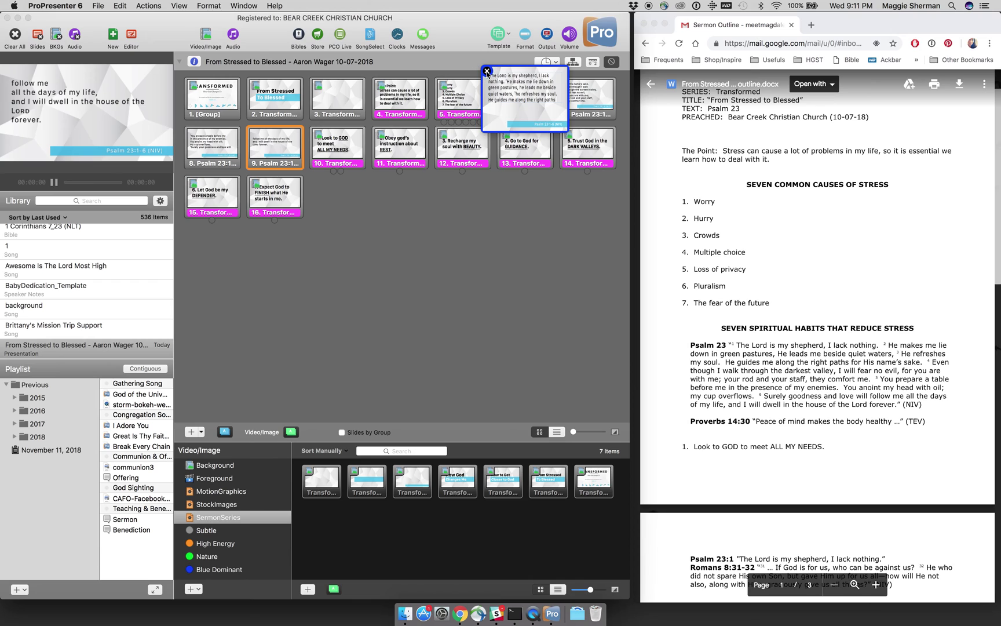
{"action": "left_click", "coordinate": [487, 71]}
Step: Join slide 7's lines 'Even though I walk', 'for you are with me' and 'they comfort me'
{"action": "left_click", "coordinate": [580, 97]}
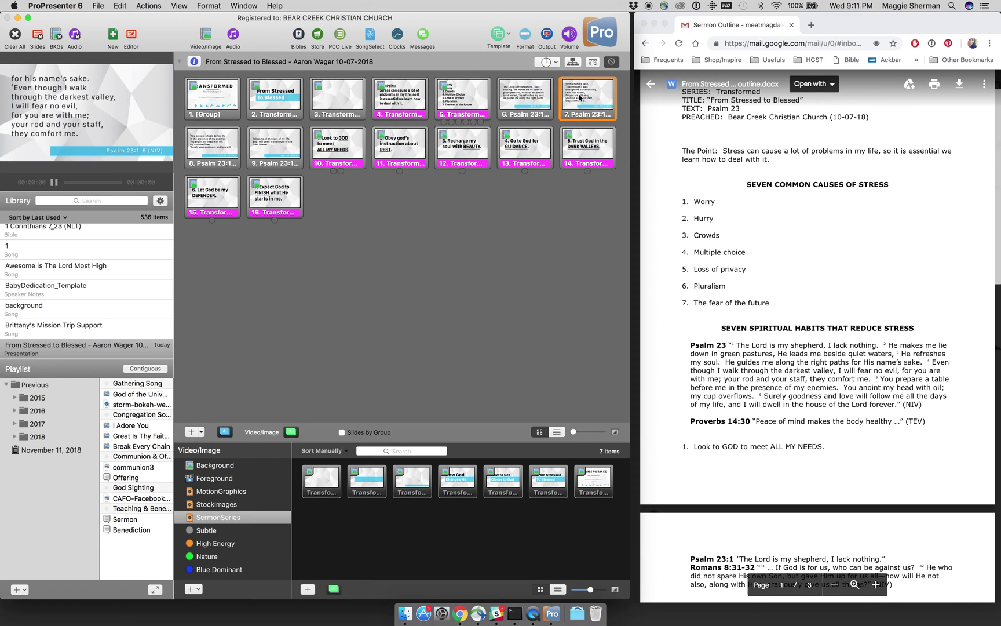
{"action": "right_click", "coordinate": [579, 97]}
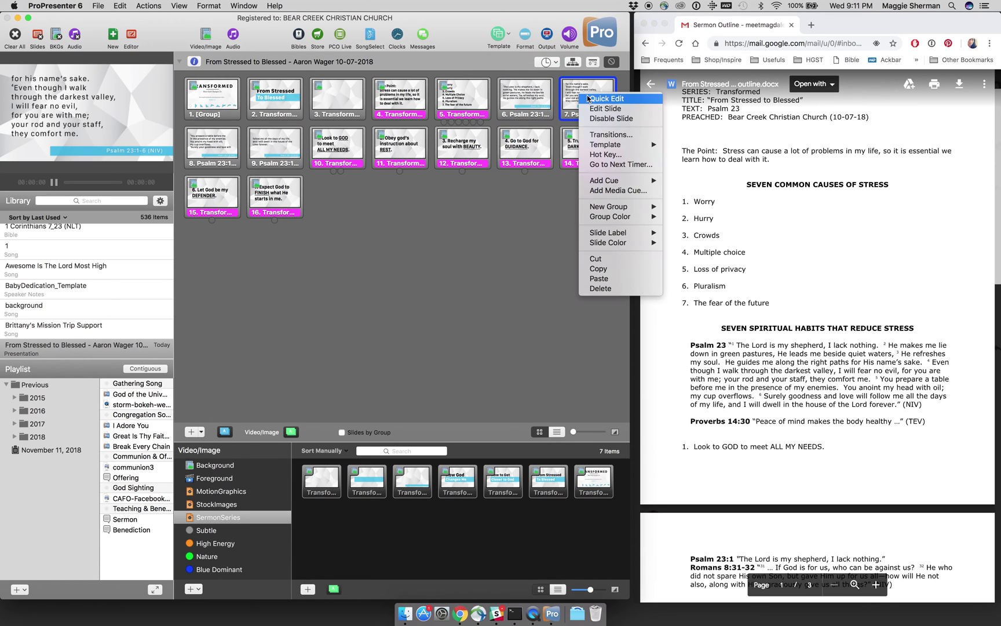
{"action": "left_click", "coordinate": [586, 97]}
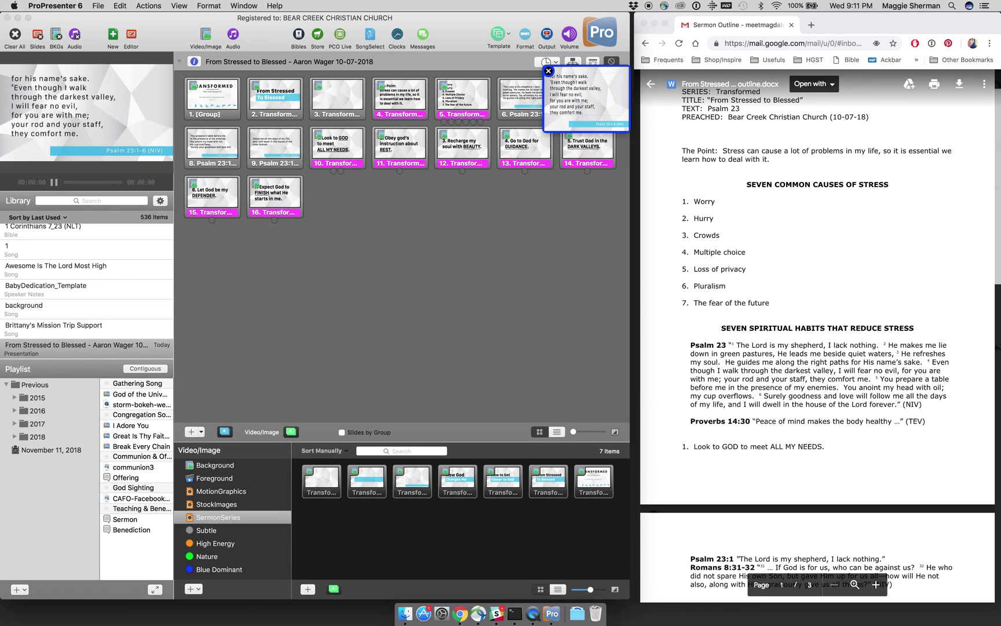
{"action": "key", "text": "BackSpace"}
{"action": "key", "text": "BackSpace"}
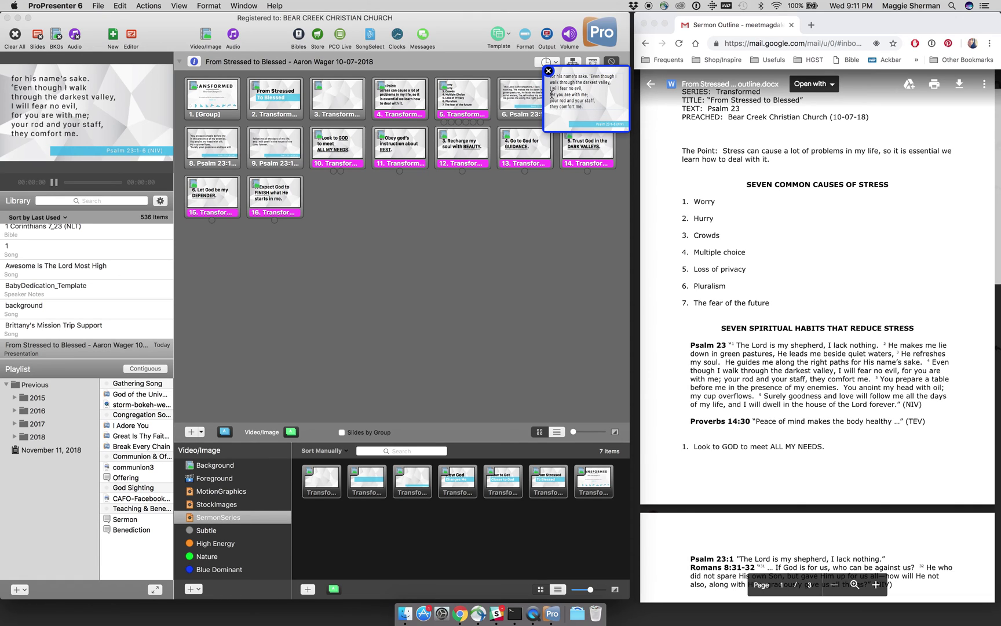
{"action": "key", "text": "BackSpace"}
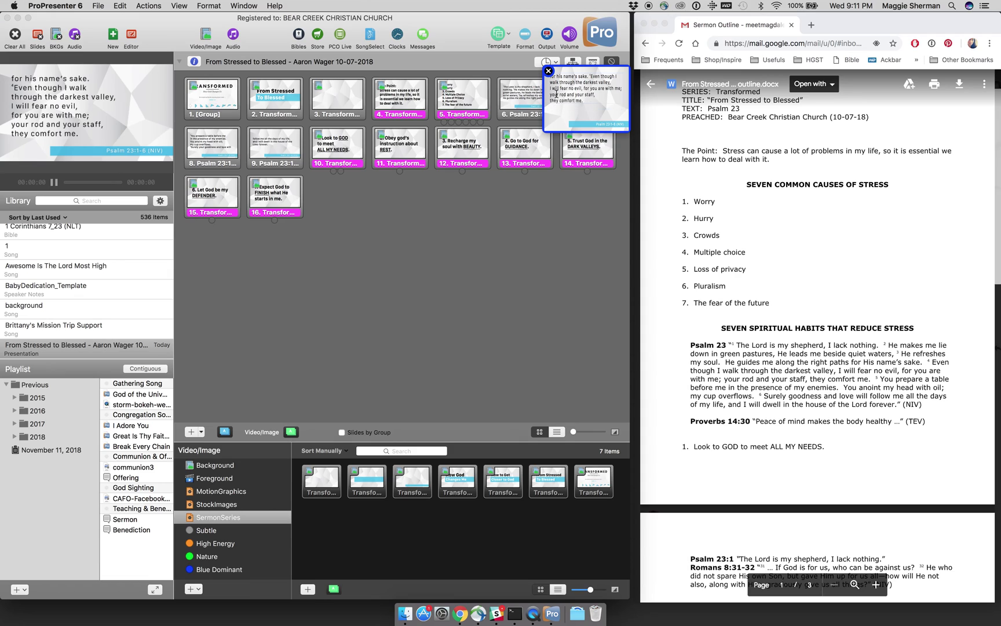
{"action": "key", "text": "BackSpace"}
{"action": "left_click", "coordinate": [549, 71]}
{"action": "left_click", "coordinate": [538, 218]}
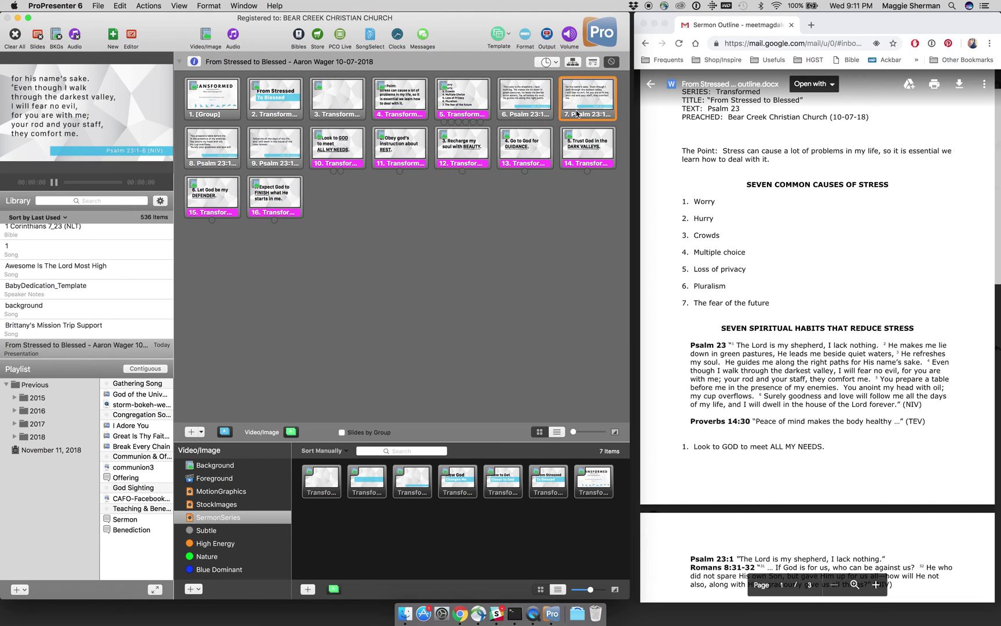
{"action": "left_click", "coordinate": [578, 113]}
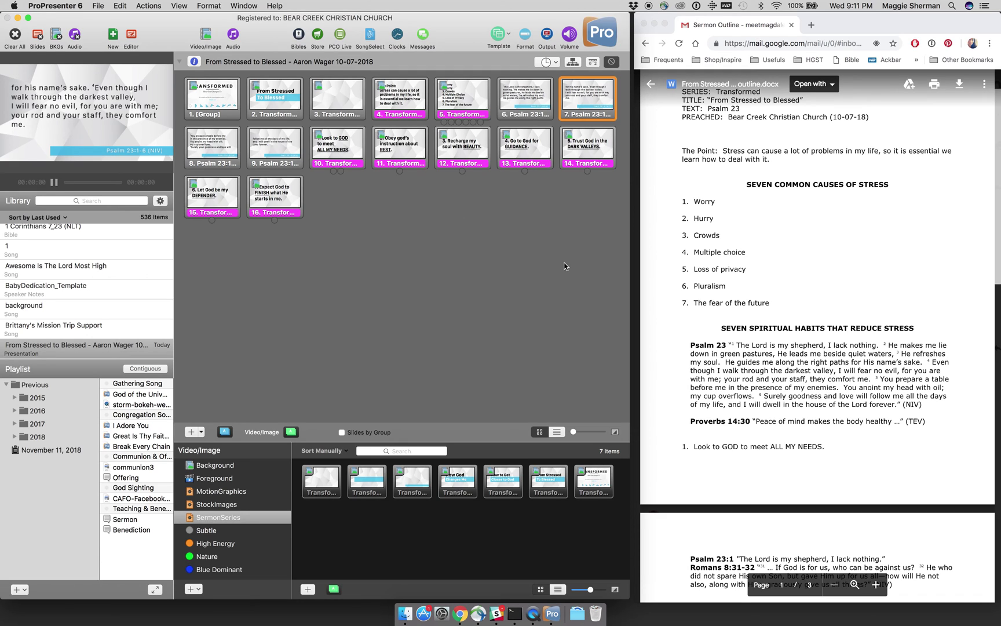
Step: Open the Bible lookup and enter the reference Proverbs 14:30
{"action": "scroll", "coordinate": [706, 299], "scroll_direction": "down", "scroll_amount": 2}
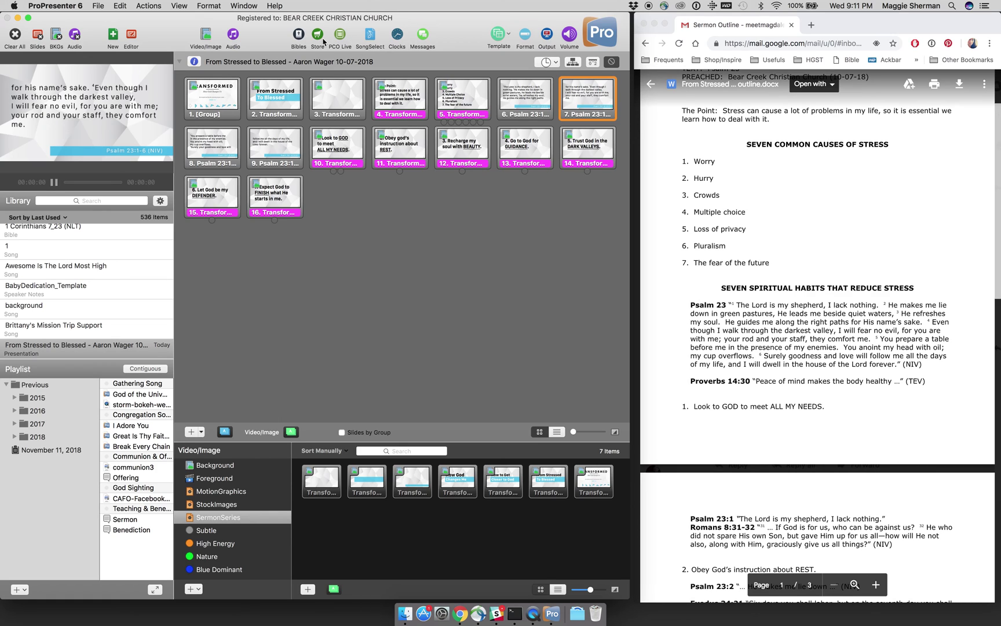
{"action": "left_click", "coordinate": [299, 36]}
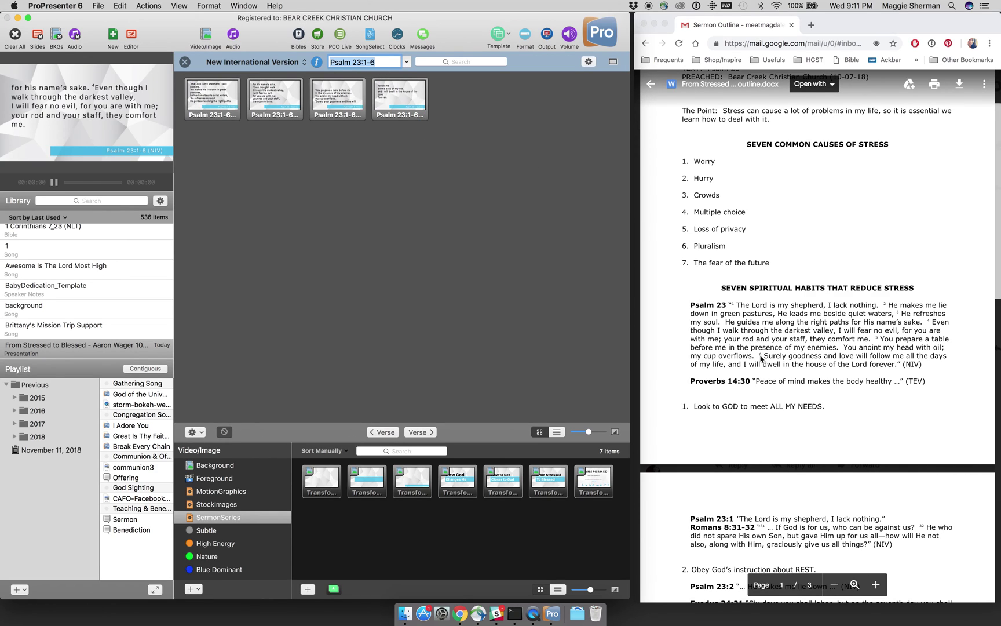
{"action": "scroll", "coordinate": [759, 362], "scroll_direction": "down", "scroll_amount": 10}
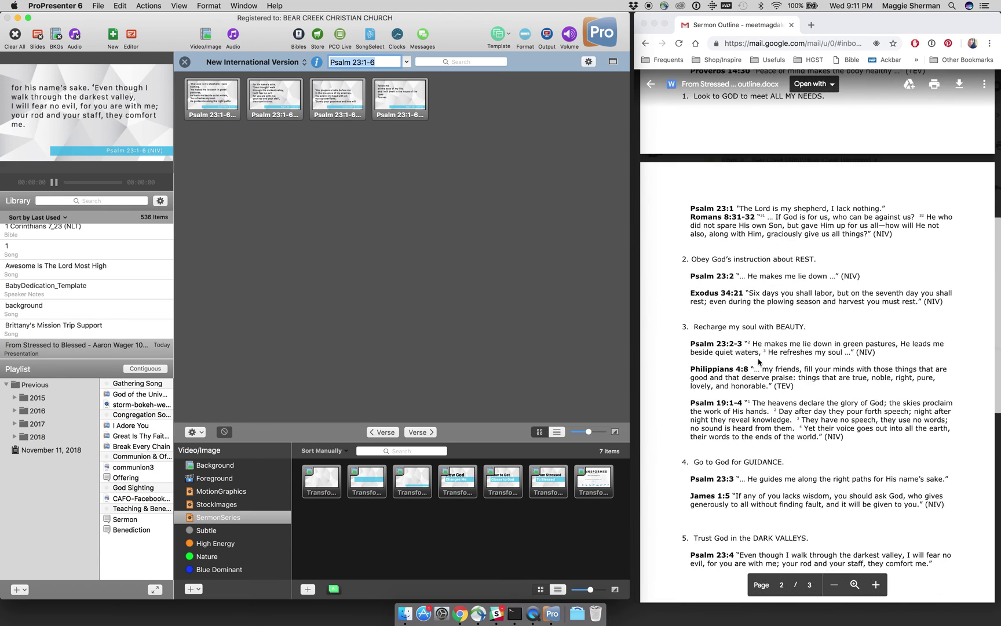
{"action": "scroll", "coordinate": [759, 362], "scroll_direction": "up", "scroll_amount": 2}
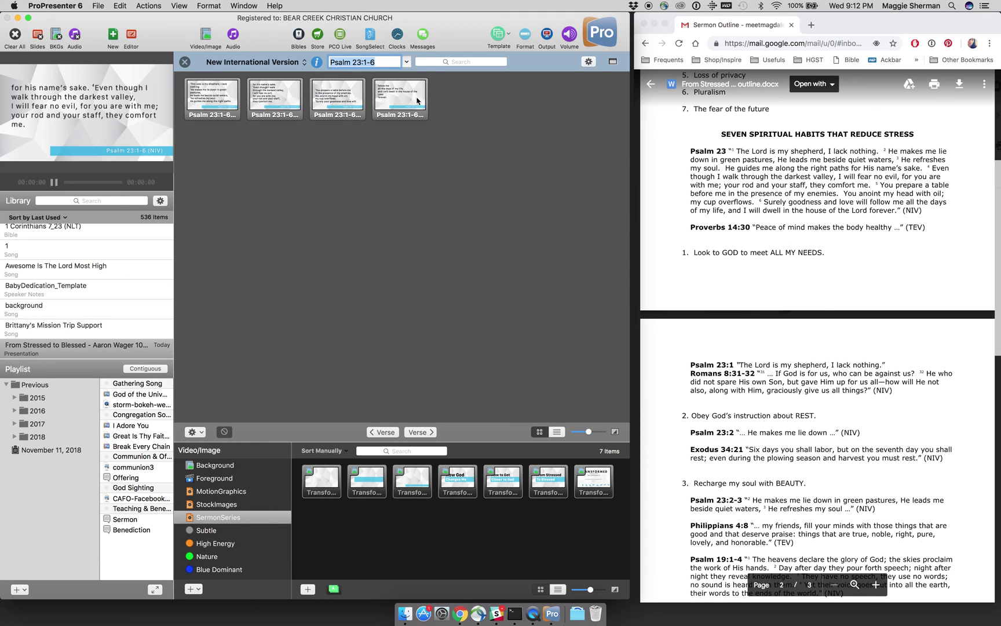
{"action": "type", "text": "Proverbs 14:30"}
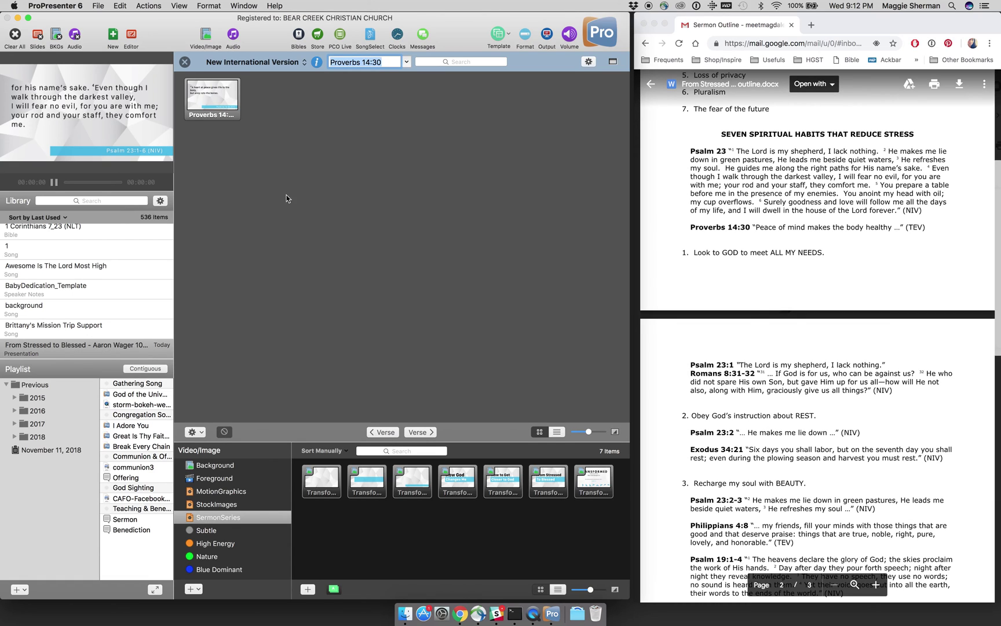
Step: Copy the Proverbs 14:30 and Psalm 23:2 NIV slides into the sermon presentation
{"action": "left_click", "coordinate": [196, 431]}
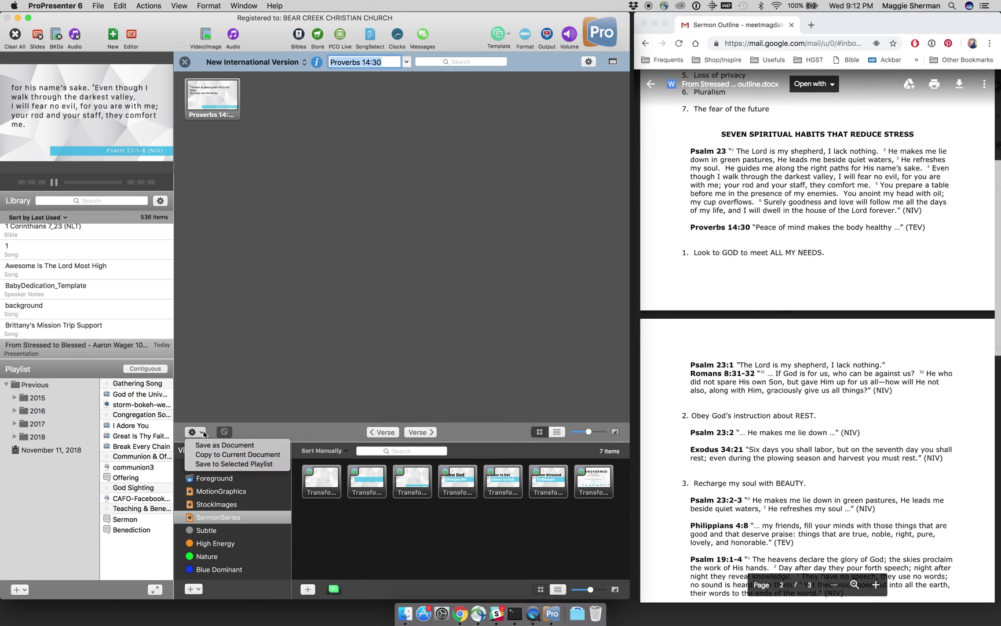
{"action": "left_click", "coordinate": [204, 455]}
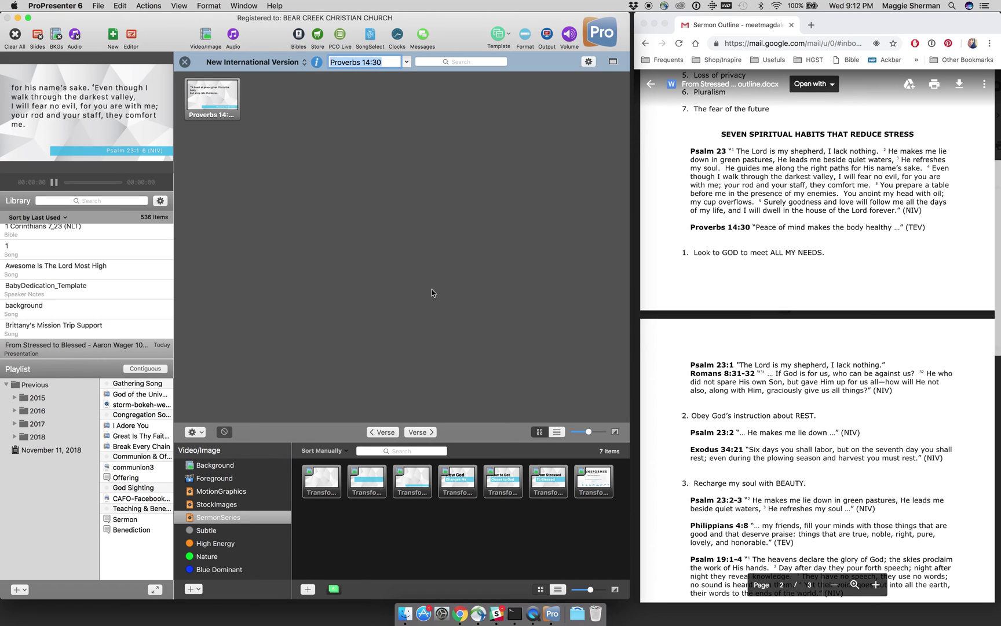
{"action": "scroll", "coordinate": [657, 299], "scroll_direction": "down", "scroll_amount": 3}
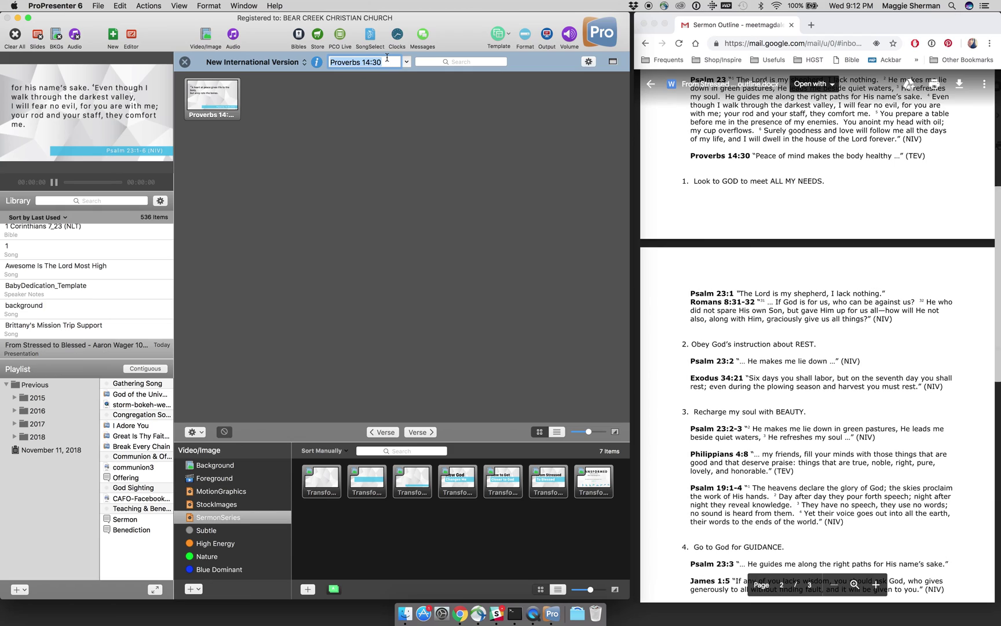
{"action": "double_click", "coordinate": [387, 58]}
{"action": "triple_click", "coordinate": [387, 57]}
{"action": "type", "text": "Psalm 23:2"}
{"action": "key", "text": "Return"}
{"action": "left_click", "coordinate": [204, 430]}
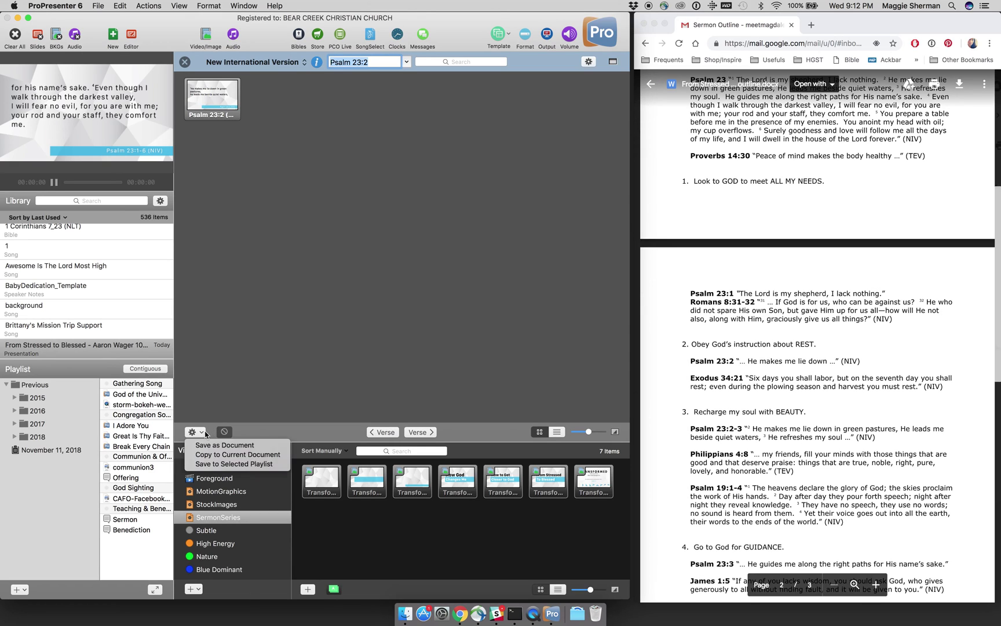
{"action": "left_click", "coordinate": [297, 293]}
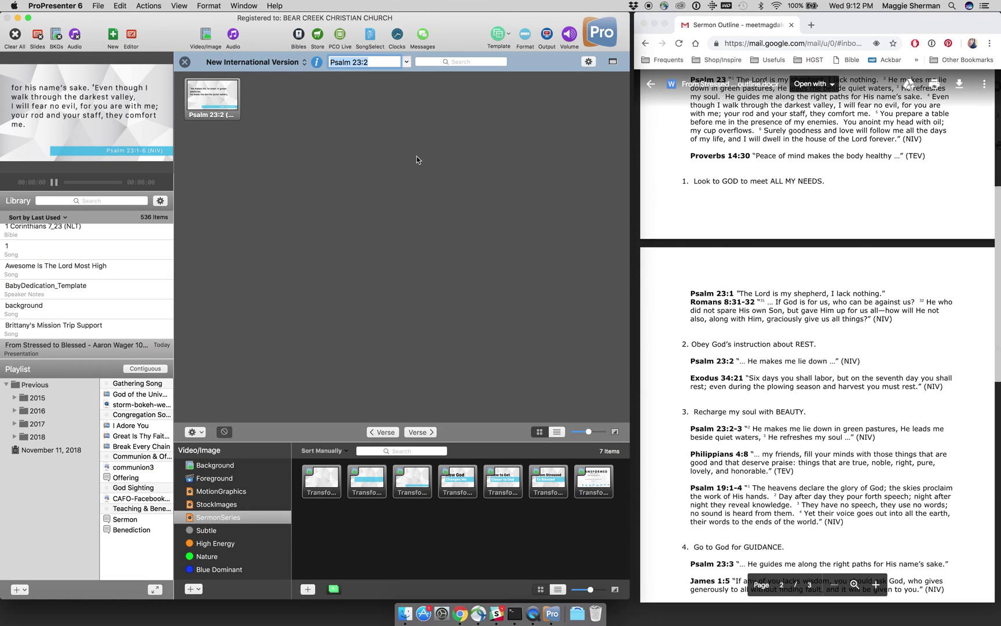
Step: Change the reference to Psalm 23:1 and copy its slide into the sermon
{"action": "left_click", "coordinate": [375, 65]}
{"action": "key", "text": "BackSpace"}
{"action": "type", "text": "1"}
{"action": "key", "text": "Return"}
{"action": "left_click", "coordinate": [199, 433]}
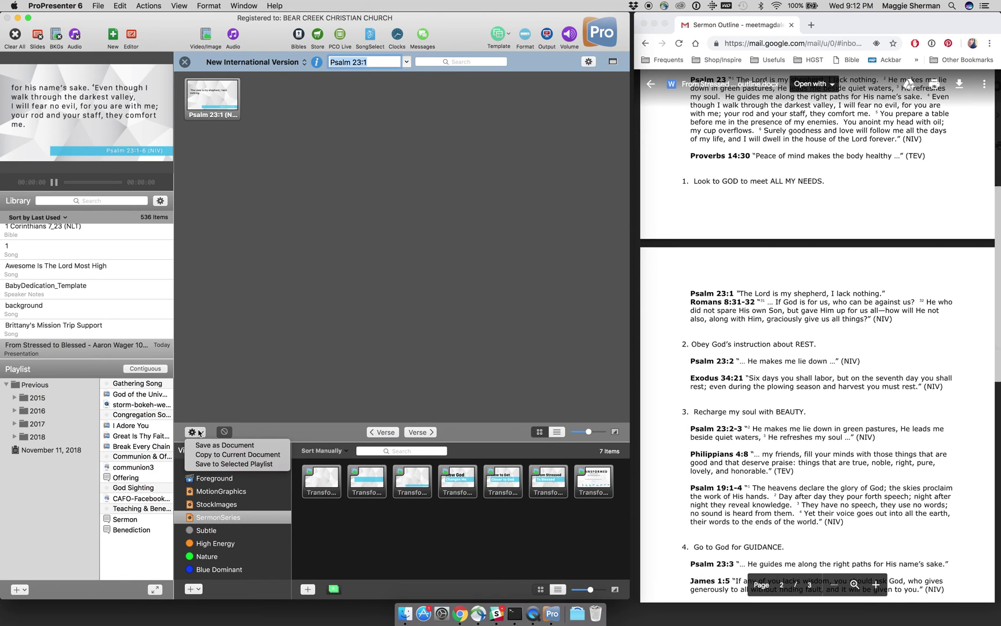
{"action": "left_click", "coordinate": [210, 452]}
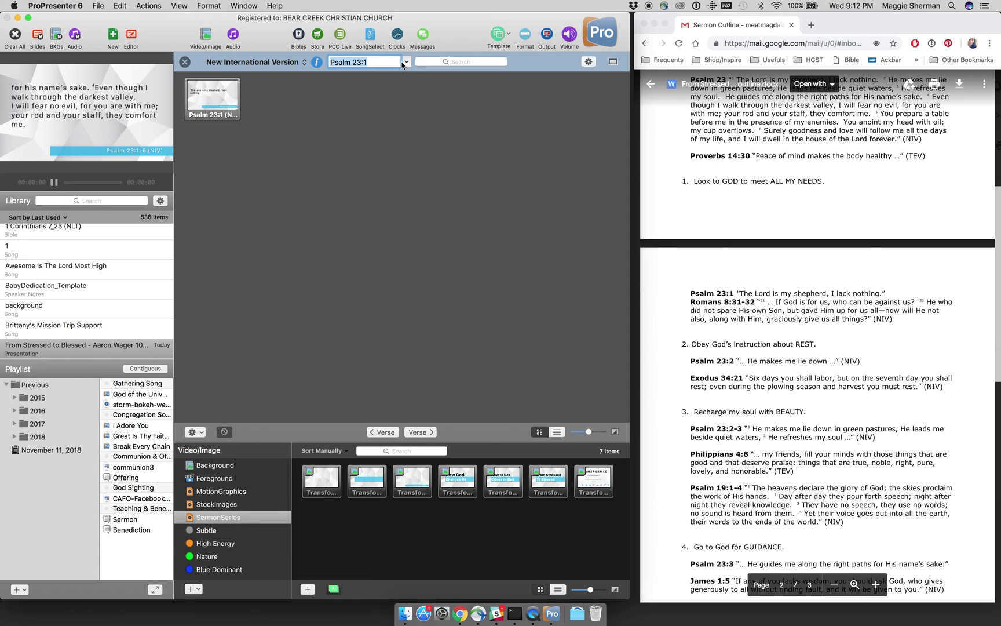
Step: Add the Romans 8:31-32 slide, close the Bible panel, and select duplicate slide 20
{"action": "type", "text": "Romans 8:31-32"}
{"action": "left_click", "coordinate": [203, 433]}
{"action": "left_click", "coordinate": [206, 455]}
{"action": "key", "text": "Return"}
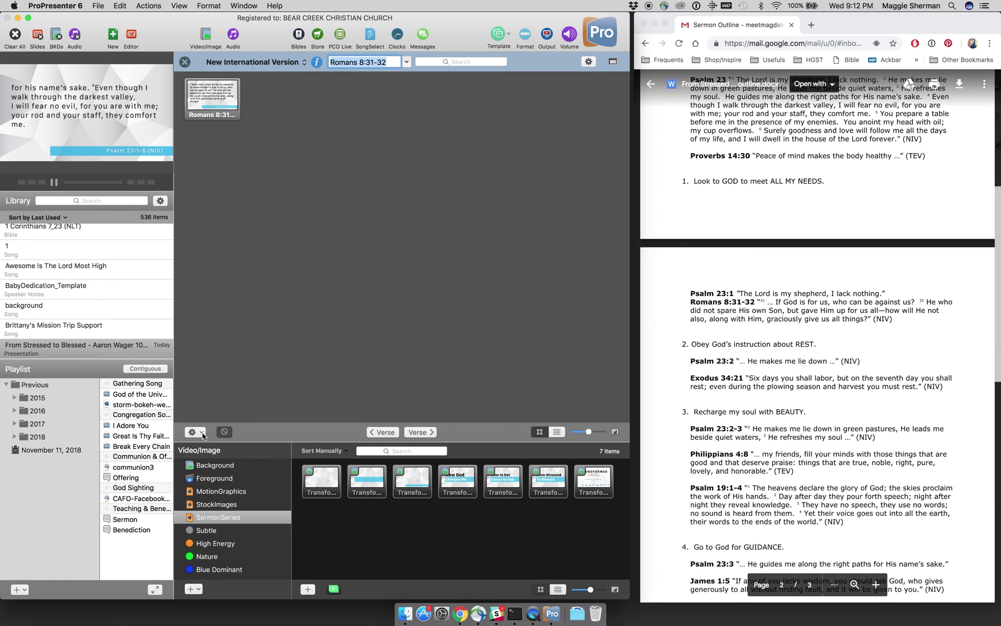
{"action": "left_click", "coordinate": [203, 433]}
{"action": "left_click", "coordinate": [232, 455]}
{"action": "left_click", "coordinate": [185, 62]}
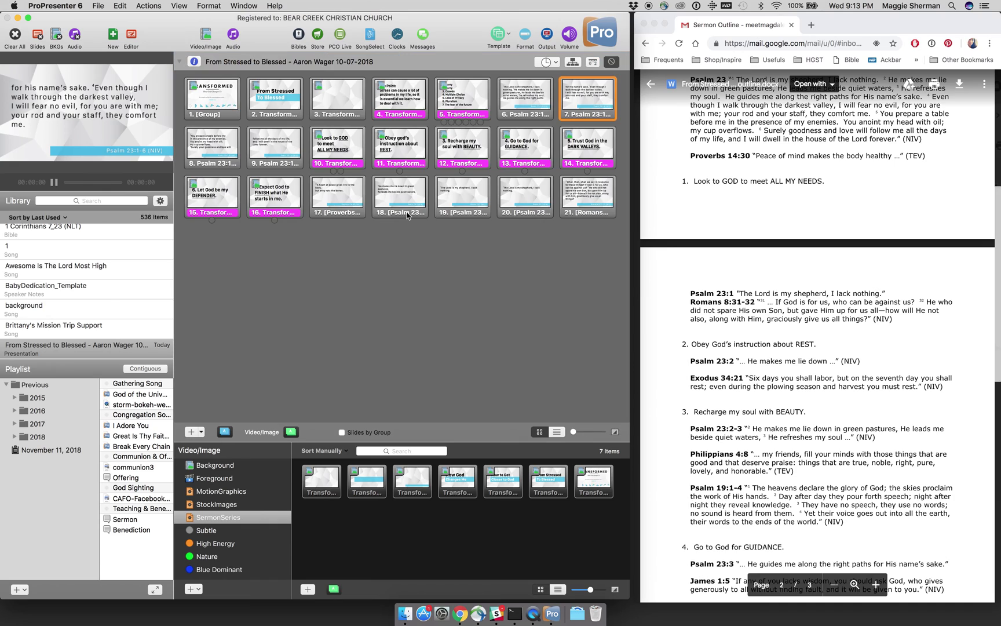
{"action": "left_click", "coordinate": [531, 208]}
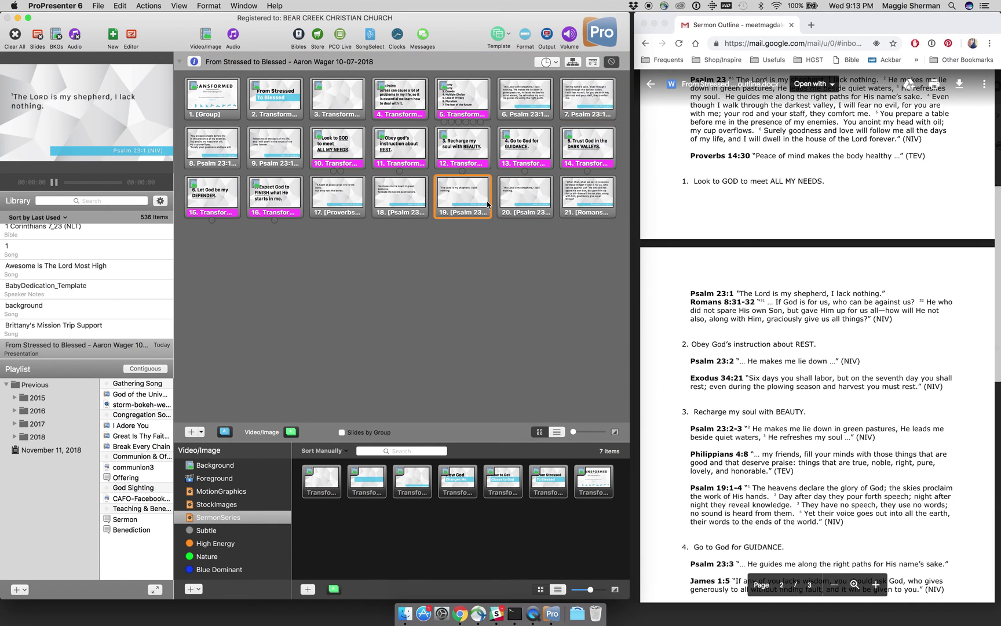
Step: Delete duplicate slide 20 and move the Proverbs 14:30 slide up to position 10
{"action": "right_click", "coordinate": [520, 209]}
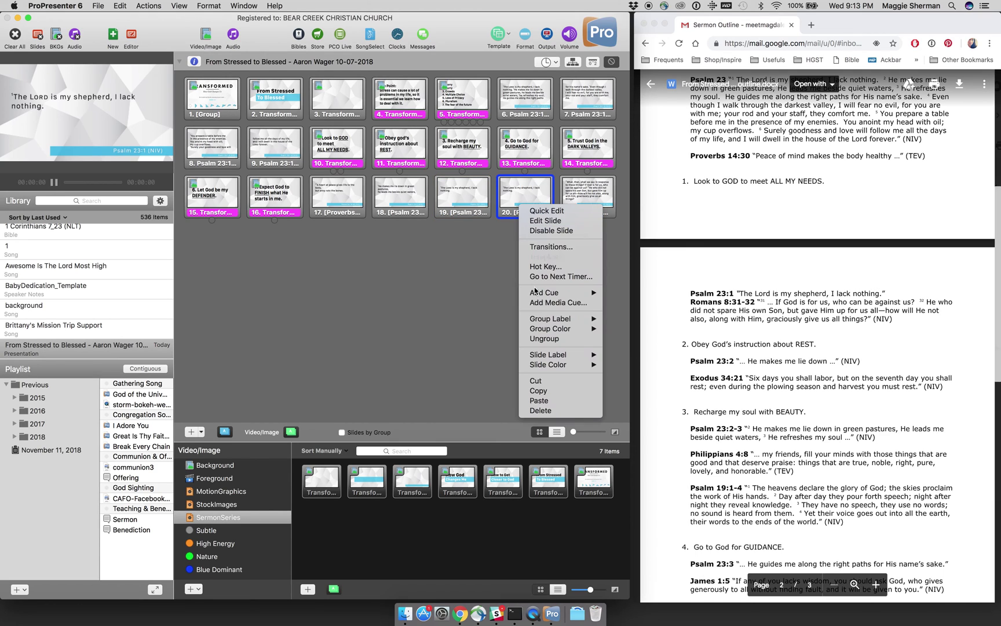
{"action": "left_click", "coordinate": [538, 411]}
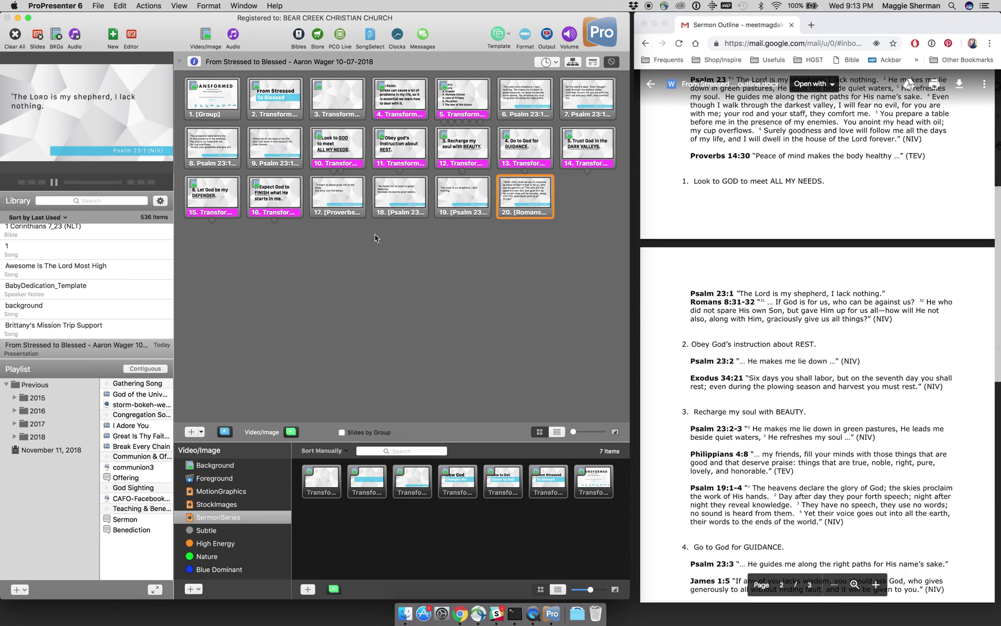
{"action": "left_click", "coordinate": [338, 195]}
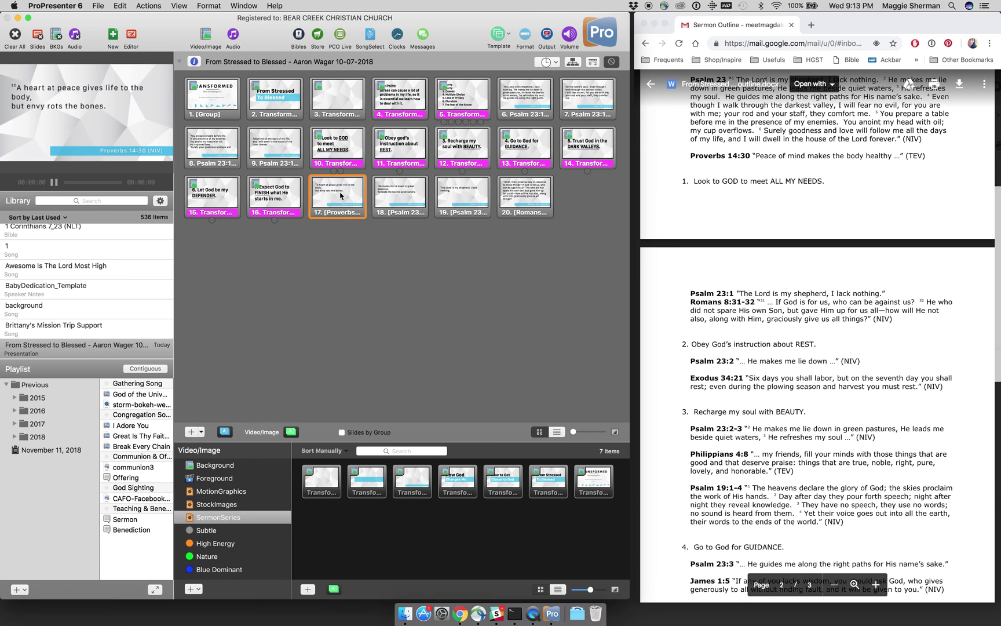
{"action": "left_click_drag", "start_coordinate": [341, 196], "coordinate": [311, 161]}
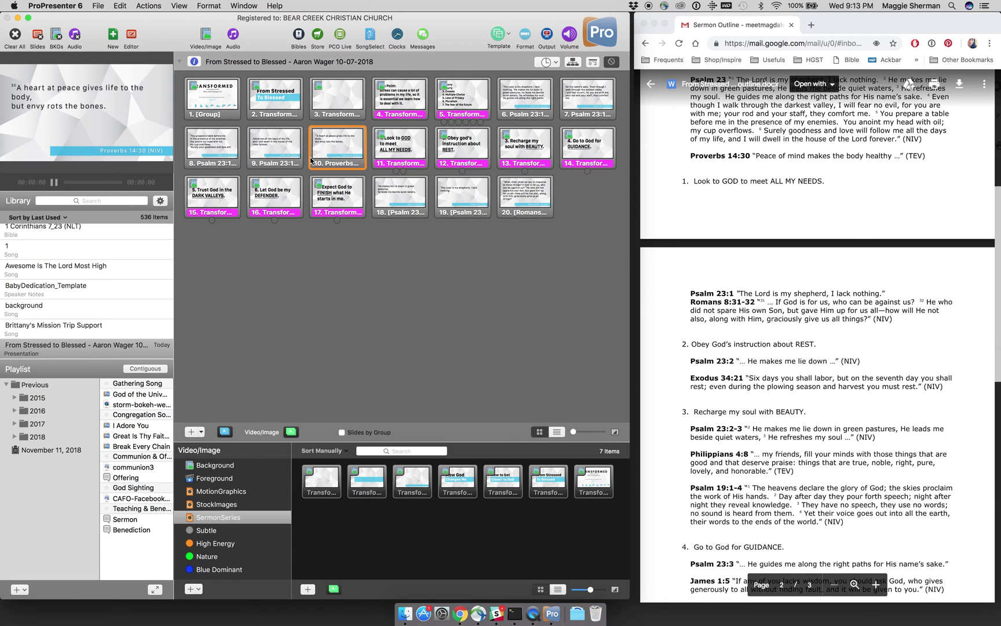
Step: Move Romans 8:31-32 to position 13 and Psalm 23:2 right after the REST point
{"action": "left_click", "coordinate": [396, 197]}
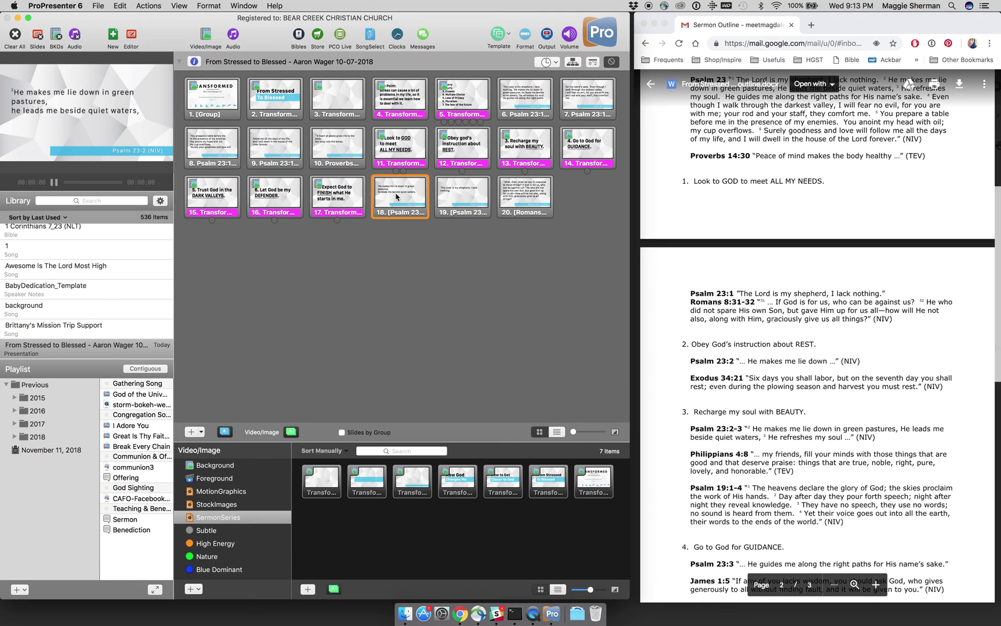
{"action": "left_click", "coordinate": [396, 197]}
{"action": "left_click_drag", "start_coordinate": [397, 196], "coordinate": [436, 161]}
{"action": "left_click", "coordinate": [449, 196]}
{"action": "left_click", "coordinate": [515, 202]}
{"action": "left_click_drag", "start_coordinate": [515, 201], "coordinate": [497, 168]}
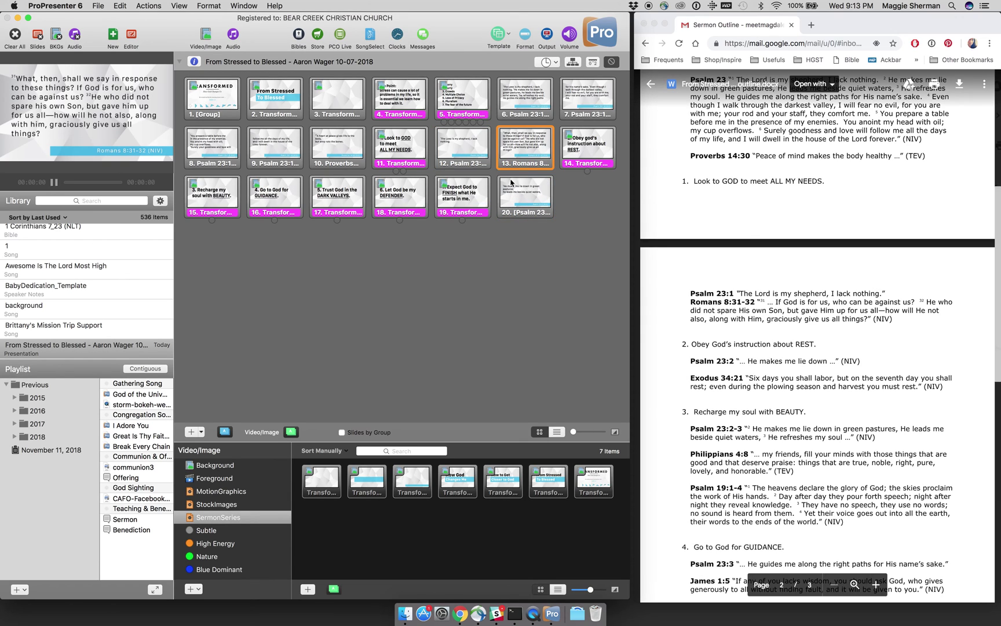
{"action": "left_click", "coordinate": [518, 197]}
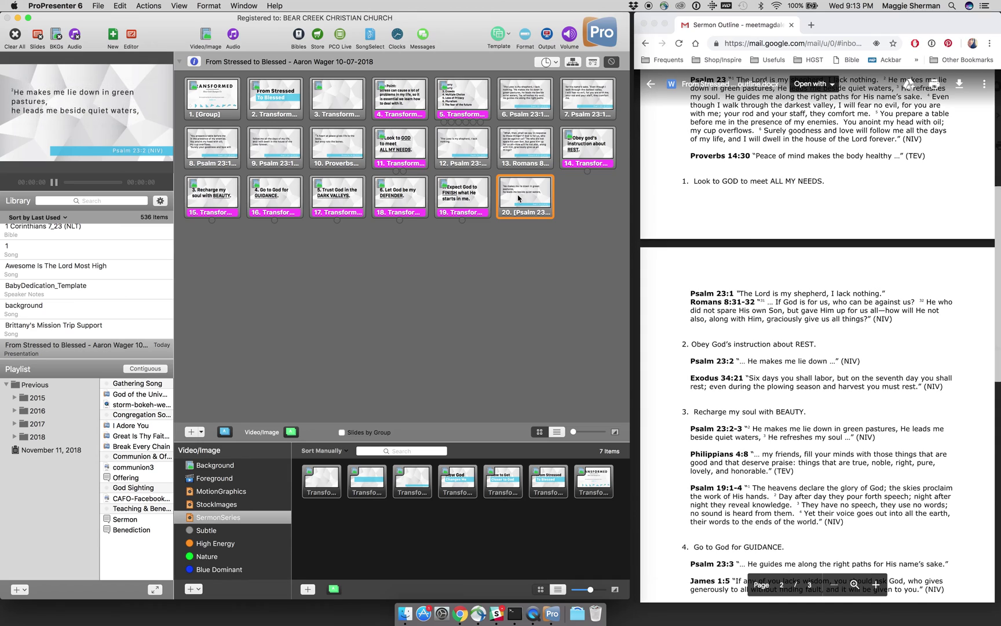
{"action": "left_click_drag", "start_coordinate": [518, 199], "coordinate": [197, 207]}
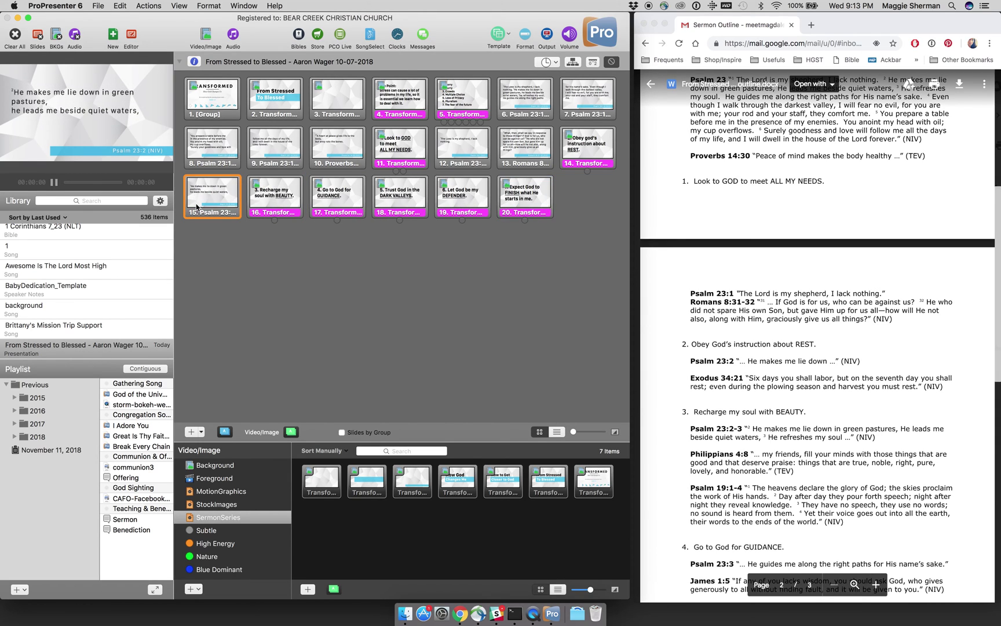
{"action": "left_click", "coordinate": [299, 36]}
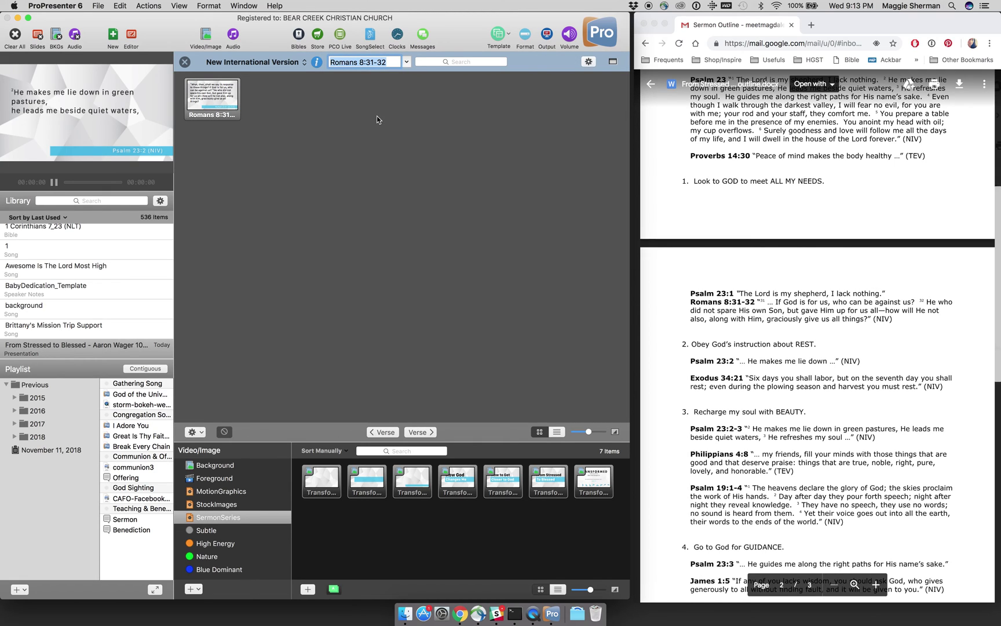
Step: Look up Exodus 34:21 and copy its NIV slide into the sermon
{"action": "type", "text": "Psalm"}
{"action": "key", "text": "BackSpace"}
{"action": "key", "text": "BackSpace"}
{"action": "key", "text": "BackSpace"}
{"action": "key", "text": "BackSpace"}
{"action": "key", "text": "BackSpace"}
{"action": "type", "text": "Exodus 34:21"}
{"action": "key", "text": "Return"}
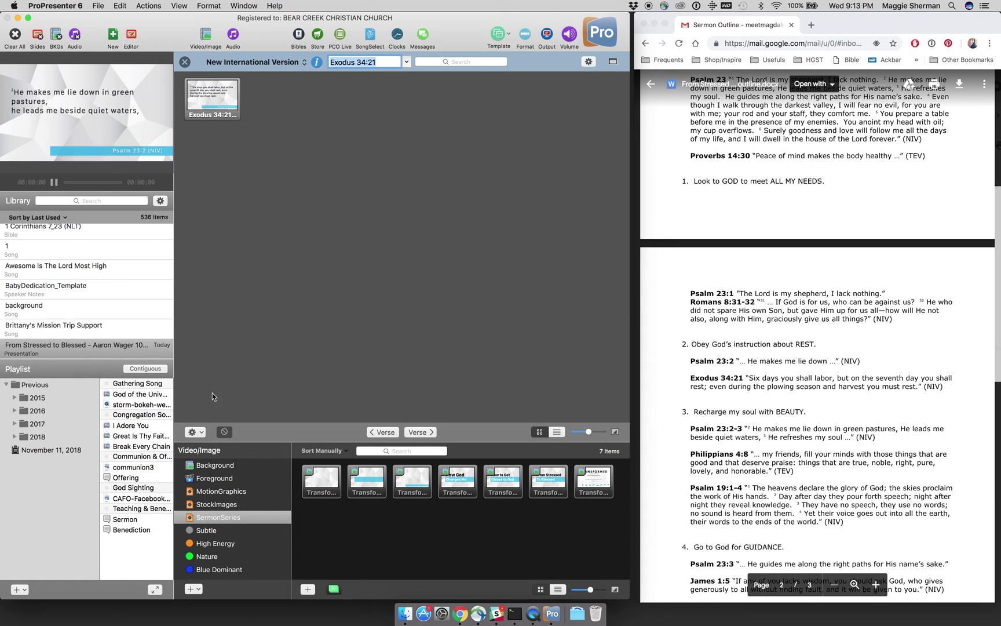
{"action": "left_click", "coordinate": [202, 434]}
{"action": "left_click", "coordinate": [204, 455]}
Step: Copy the Psalm 23:2-3 slide into the sermon, which ends up added twice
{"action": "type", "text": "Psalm 23:2-3"}
{"action": "key", "text": "Return"}
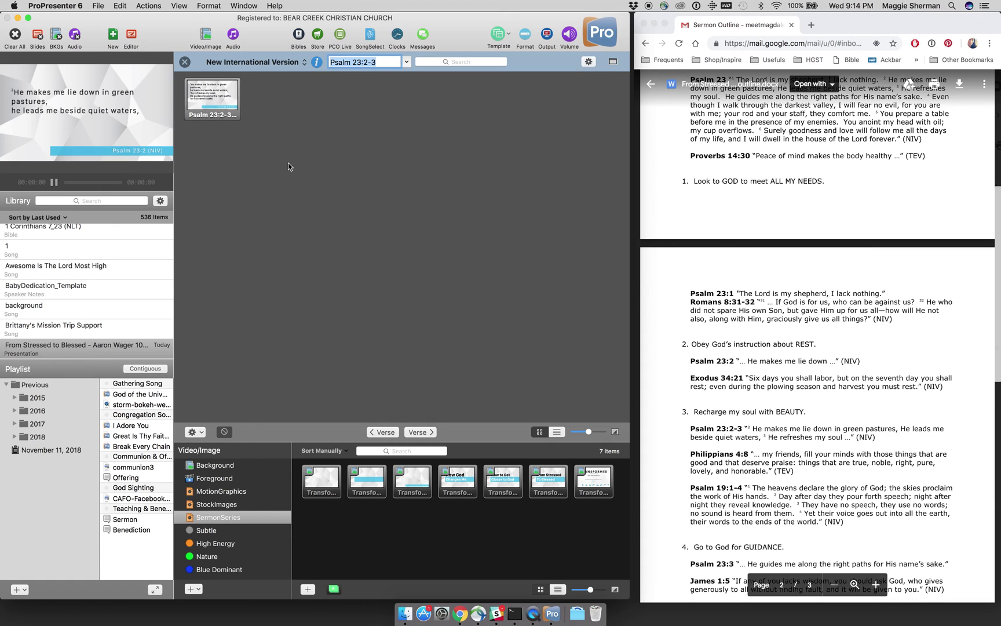
{"action": "left_click", "coordinate": [193, 432]}
{"action": "left_click", "coordinate": [203, 455]}
{"action": "scroll", "coordinate": [688, 359], "scroll_direction": "down", "scroll_amount": 3}
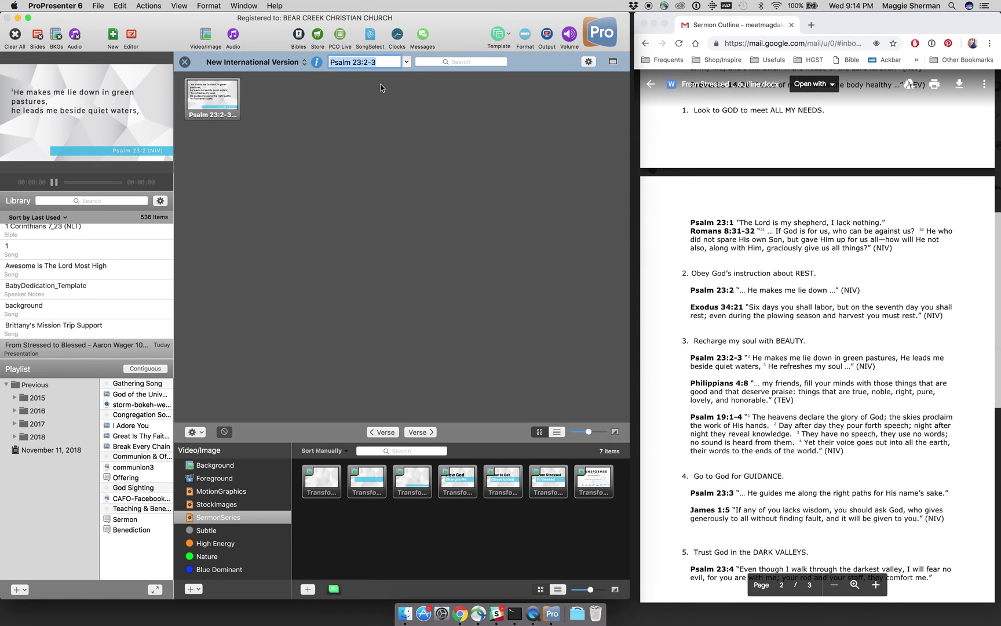
{"action": "type", "text": "Philippians 4:8"}
{"action": "left_click", "coordinate": [202, 432]}
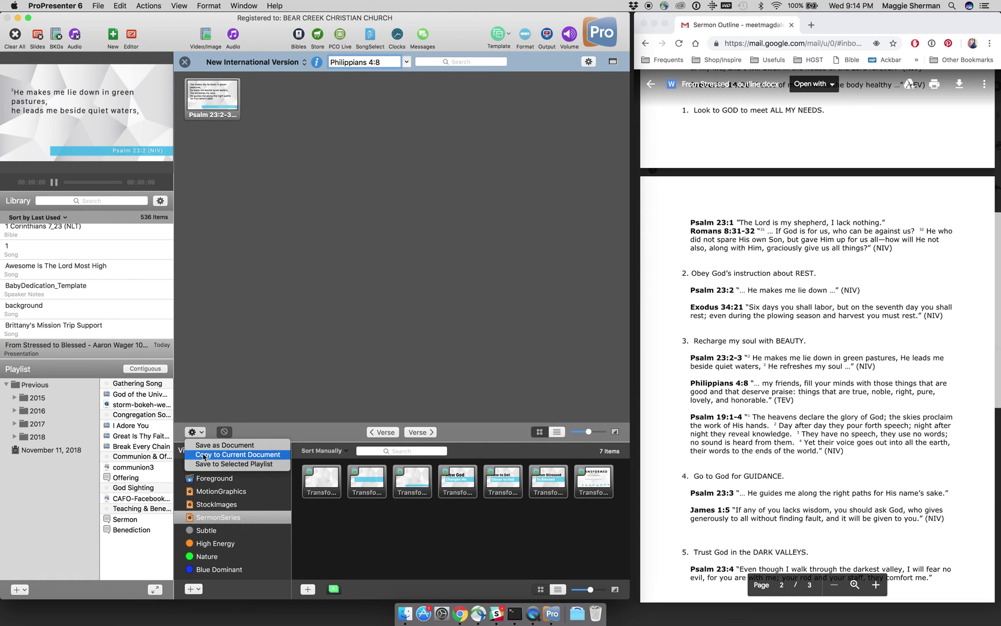
{"action": "left_click", "coordinate": [204, 455]}
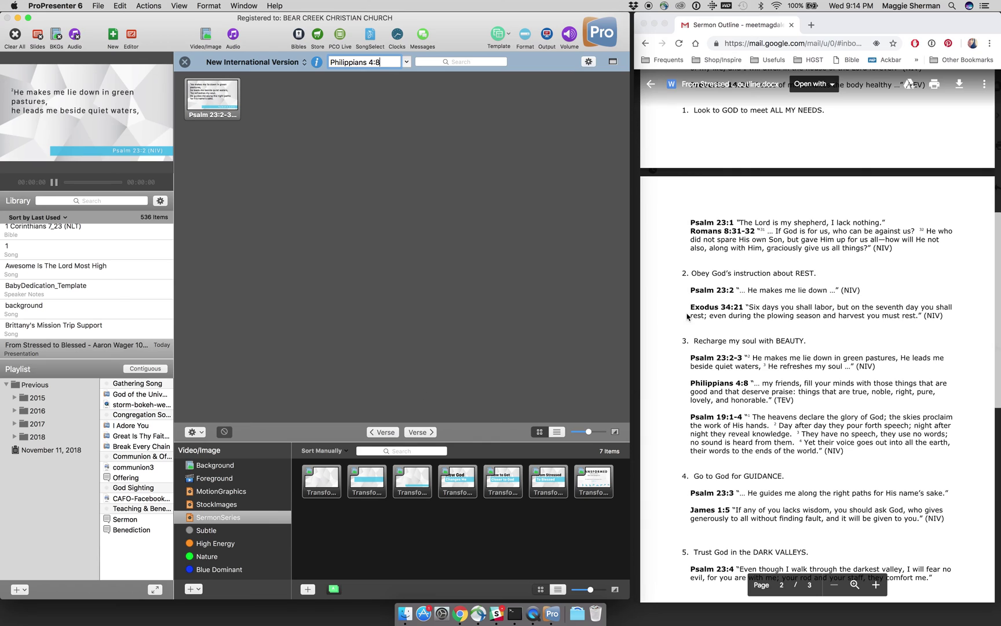
Step: Replace the reference with Psalm 19:1-4 and copy its slides into the sermon
{"action": "scroll", "coordinate": [730, 320], "scroll_direction": "down", "scroll_amount": 3}
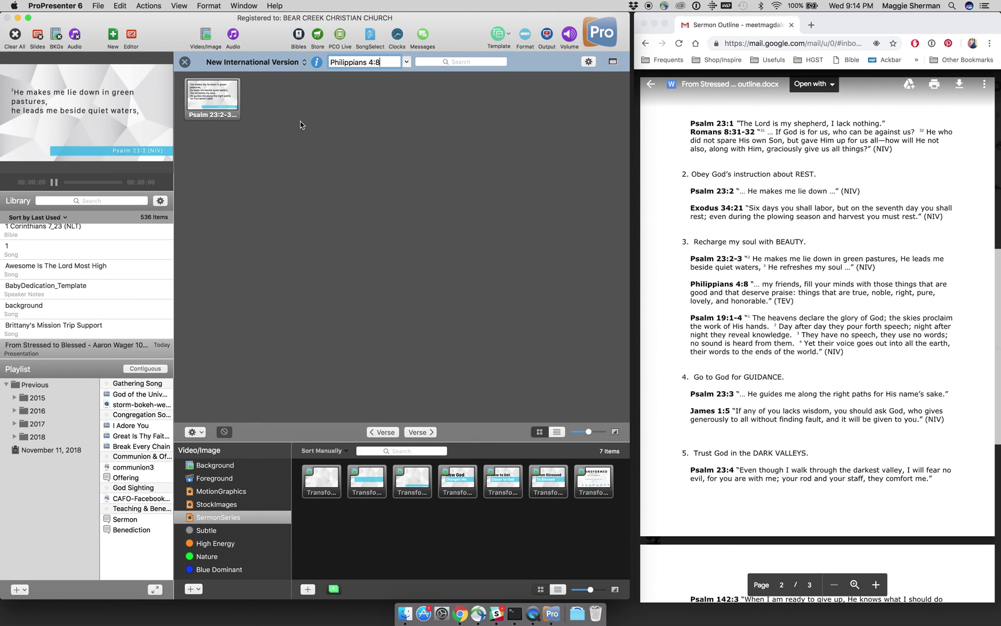
{"action": "triple_click", "coordinate": [350, 60]}
{"action": "type", "text": "Psalm"}
{"action": "type", "text": "19:1-4"}
{"action": "key", "text": "Return"}
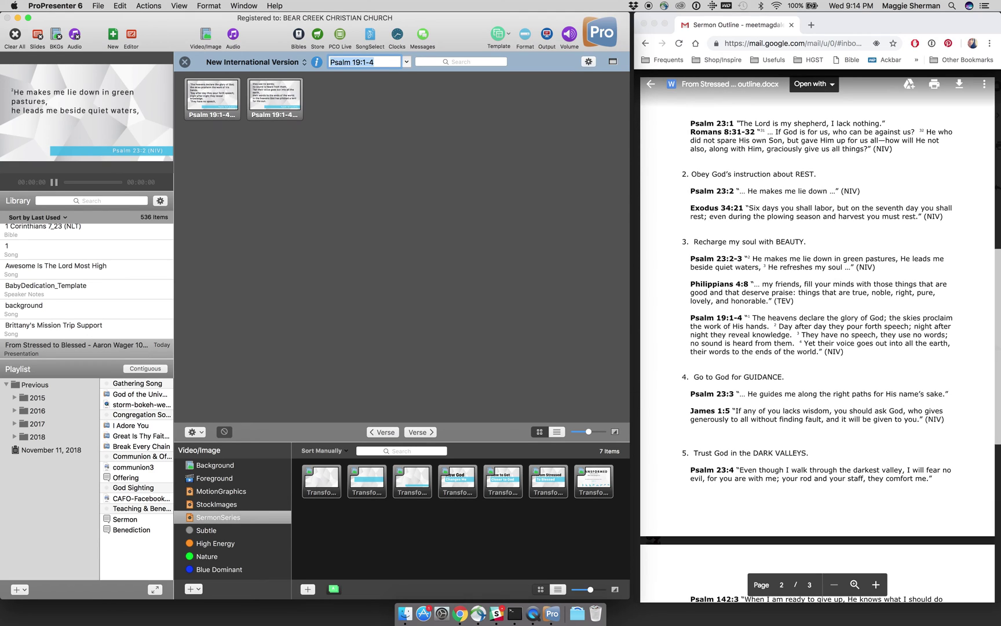
{"action": "left_click", "coordinate": [201, 431]}
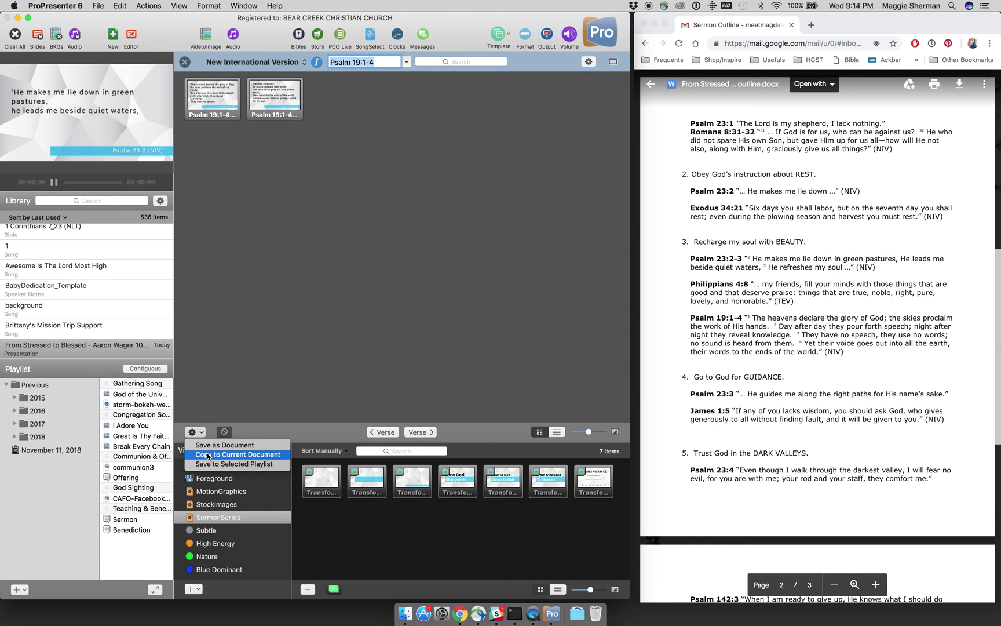
{"action": "left_click", "coordinate": [208, 455]}
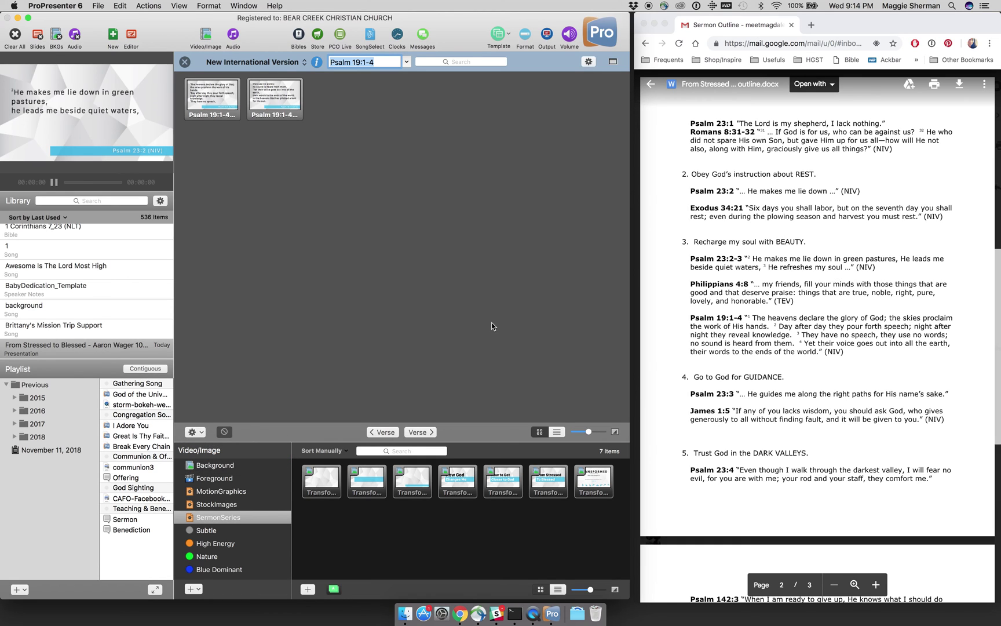
Step: Copy the Psalm 23:3 and James 1:5 slides, then close the Bible panel
{"action": "scroll", "coordinate": [718, 292], "scroll_direction": "down", "scroll_amount": 3}
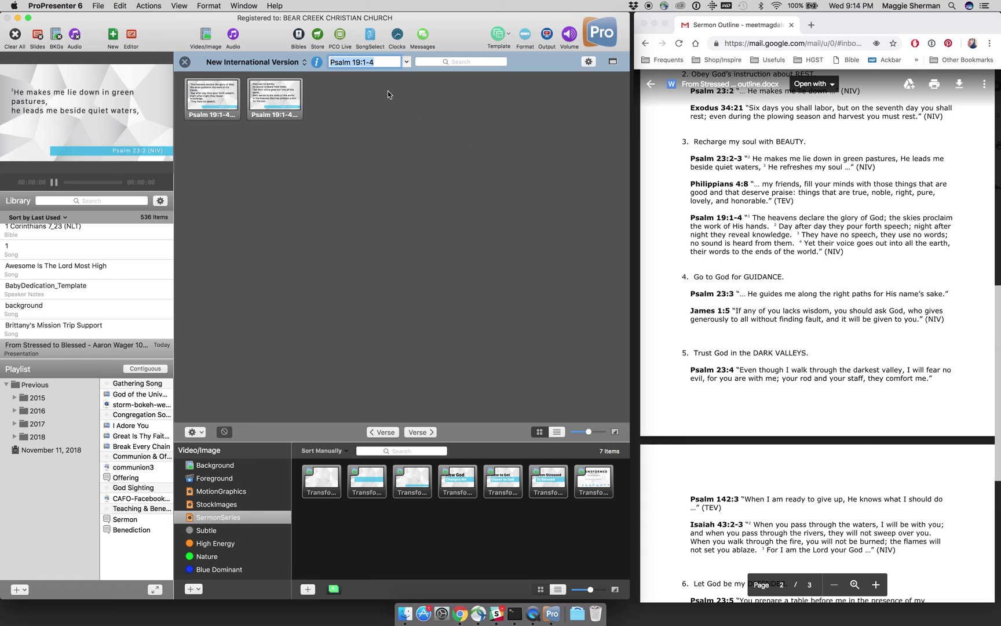
{"action": "type", "text": "Psalm 23:3"}
{"action": "key", "text": "Return"}
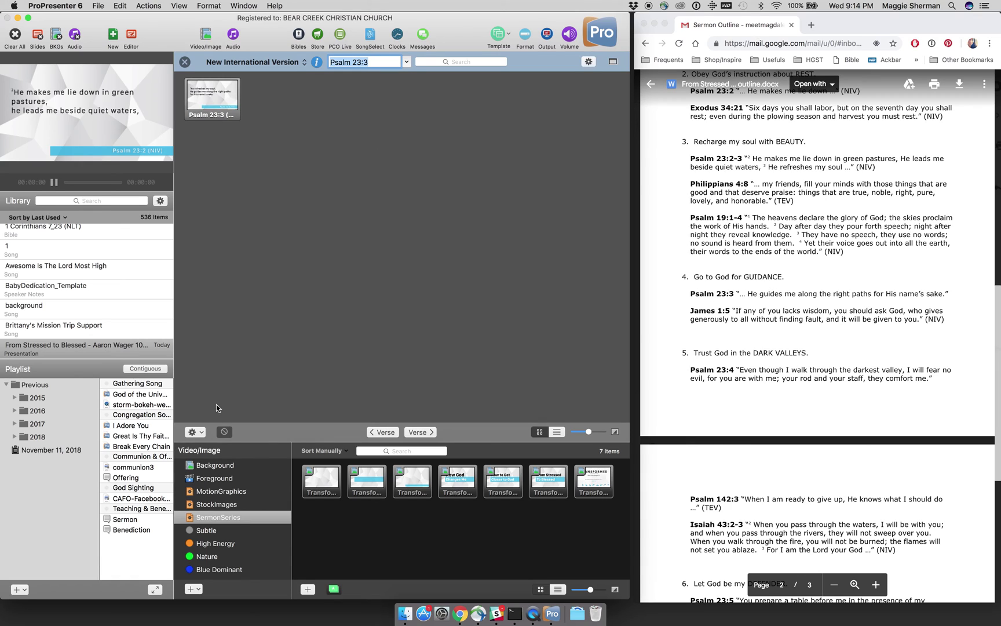
{"action": "left_click", "coordinate": [200, 433]}
{"action": "left_click", "coordinate": [207, 454]}
{"action": "type", "text": "James 1:5"}
{"action": "key", "text": "Return"}
{"action": "left_click", "coordinate": [203, 430]}
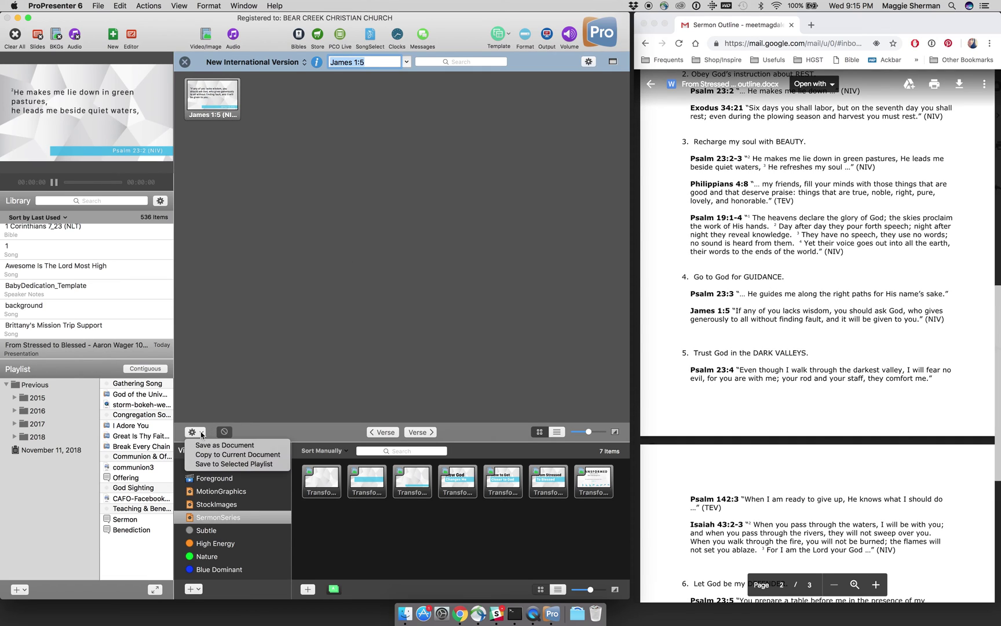
{"action": "left_click", "coordinate": [200, 456]}
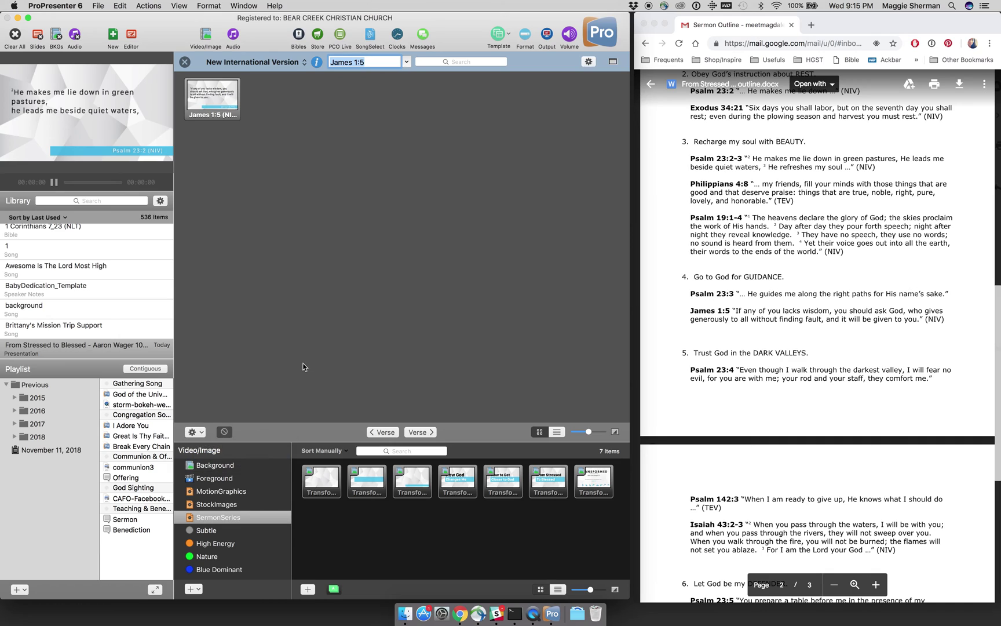
{"action": "left_click", "coordinate": [186, 62]}
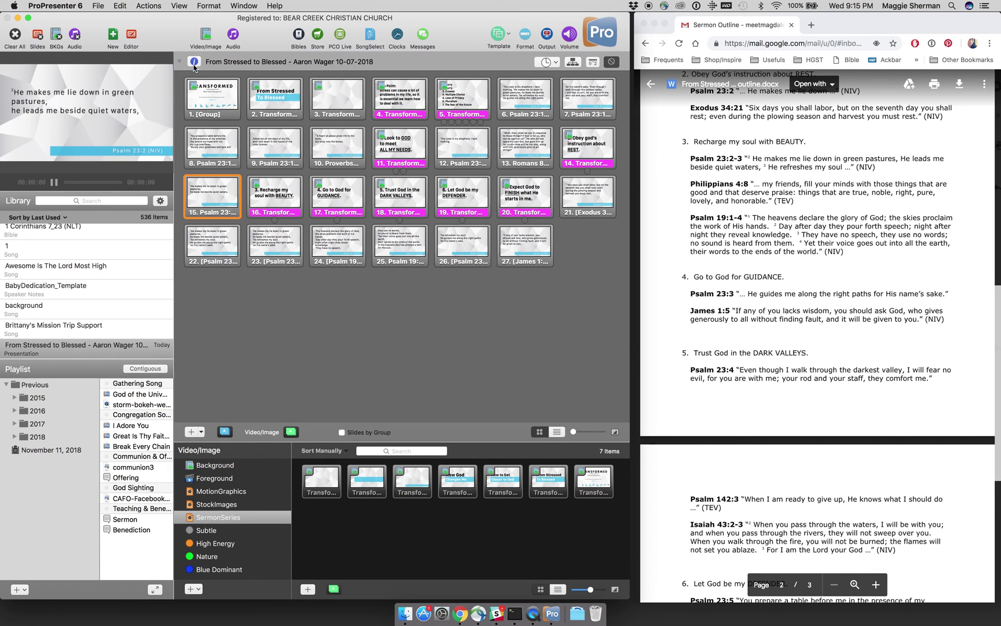
Step: Move Exodus 34:21 after Psalm 23:2 and the Psalm 23 copies after the BEAUTY point
{"action": "left_click", "coordinate": [590, 216]}
{"action": "scroll", "coordinate": [691, 209], "scroll_direction": "up", "scroll_amount": 1}
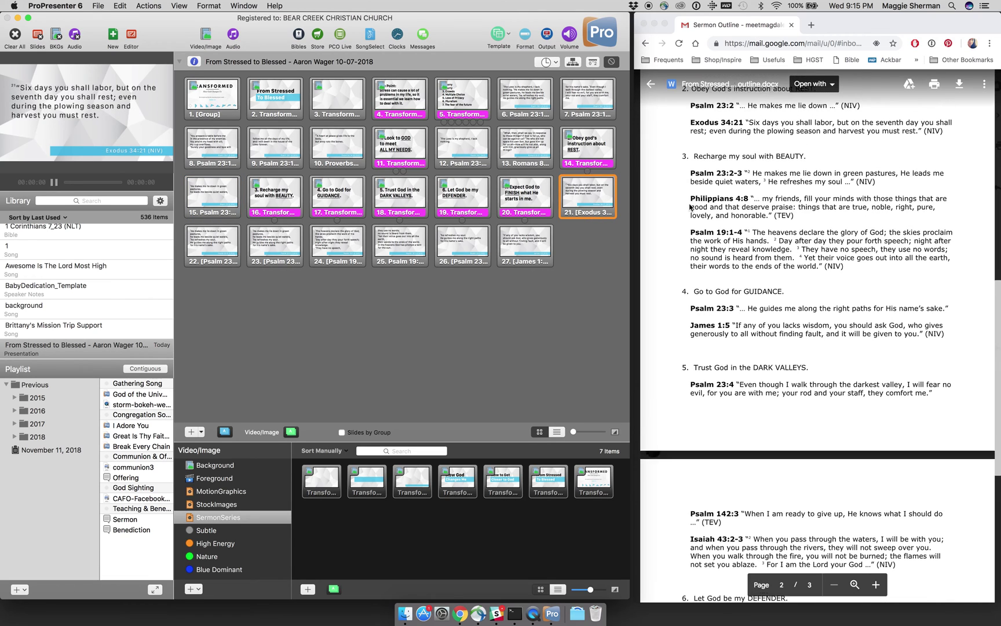
{"action": "mouse_move", "coordinate": [589, 197]}
{"action": "left_mouse_down"}
{"action": "mouse_move", "coordinate": [585, 235]}
{"action": "mouse_move", "coordinate": [487, 272]}
{"action": "mouse_move", "coordinate": [421, 271]}
{"action": "mouse_move", "coordinate": [327, 245]}
{"action": "mouse_move", "coordinate": [250, 203]}
{"action": "left_mouse_up"}
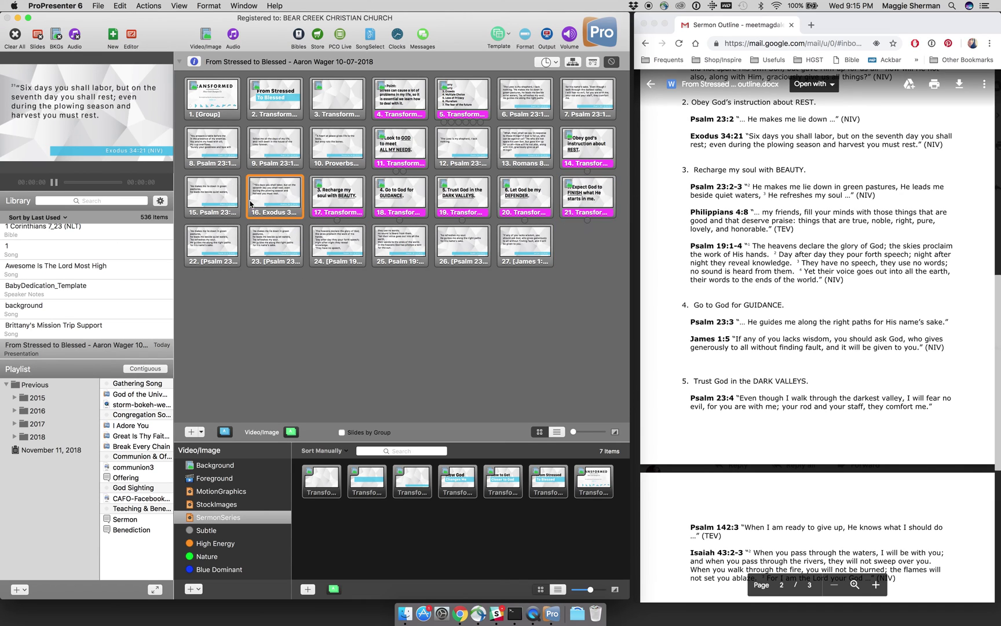
{"action": "left_click", "coordinate": [215, 250]}
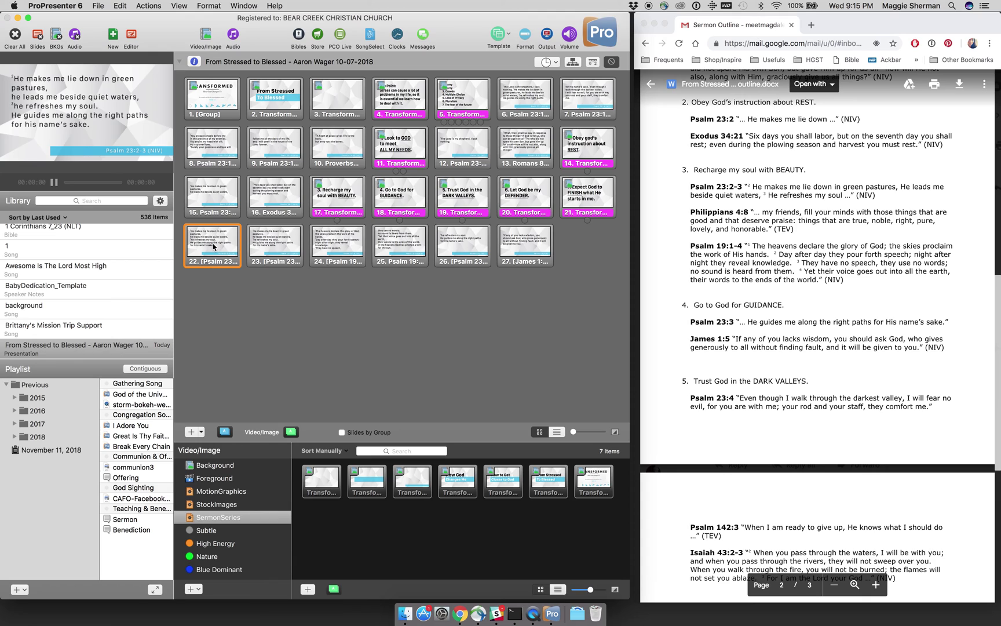
{"action": "left_click_drag", "start_coordinate": [214, 247], "coordinate": [370, 203]}
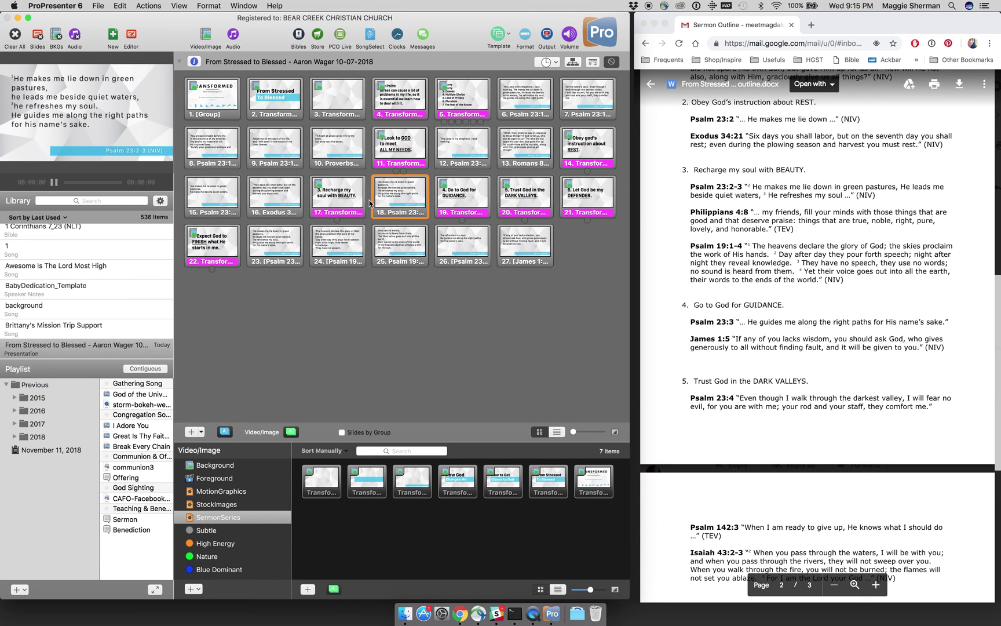
{"action": "left_click", "coordinate": [287, 249]}
{"action": "left_click_drag", "start_coordinate": [287, 249], "coordinate": [430, 204]}
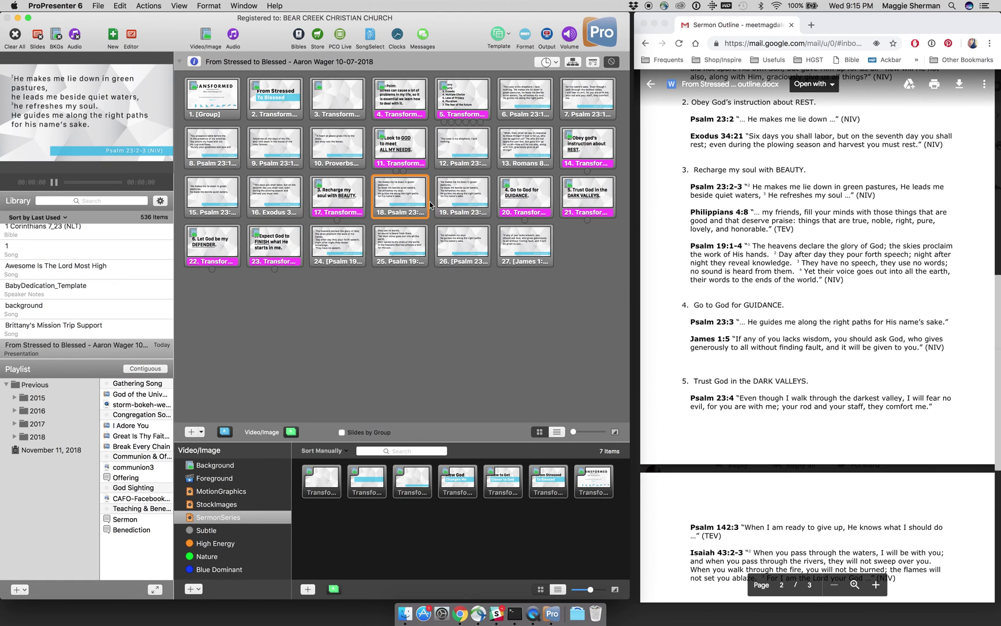
Step: Compare Psalm 23 slides 18 and 19, then delete the duplicate slide 19
{"action": "left_click", "coordinate": [410, 200]}
{"action": "left_click", "coordinate": [451, 201]}
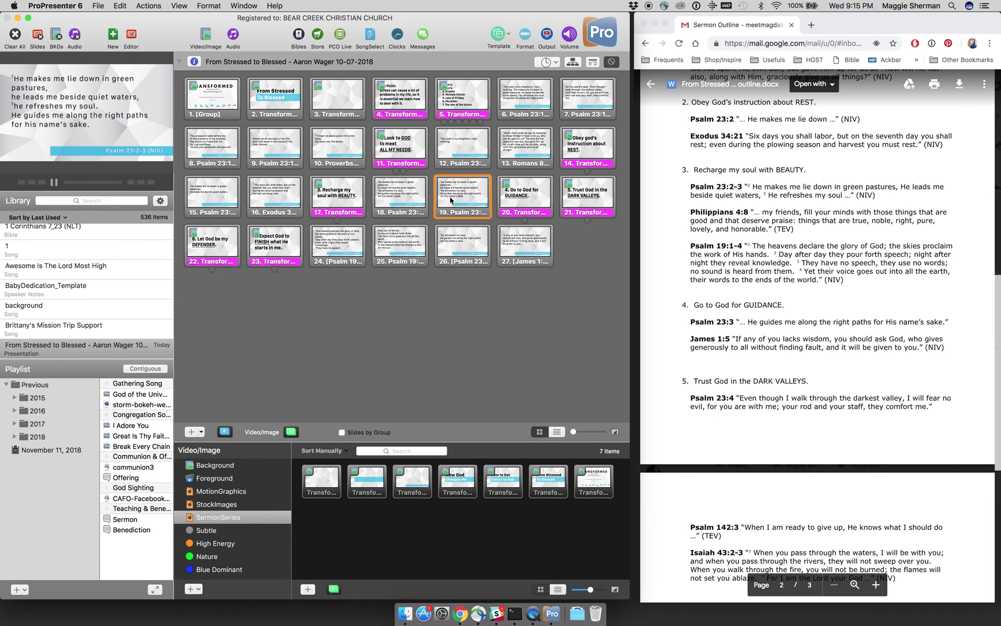
{"action": "left_click", "coordinate": [418, 200]}
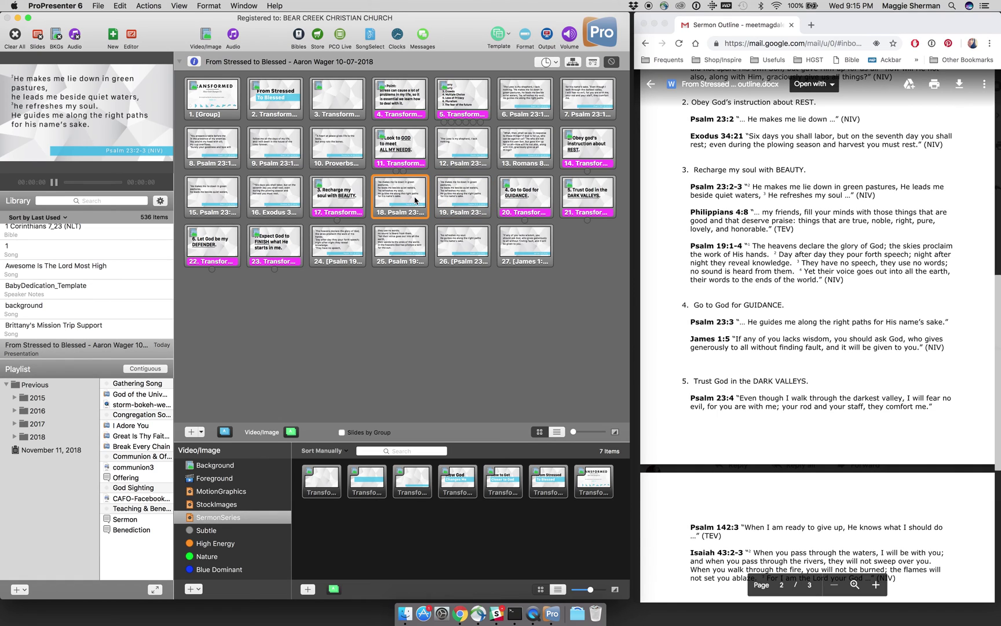
{"action": "left_click", "coordinate": [449, 201]}
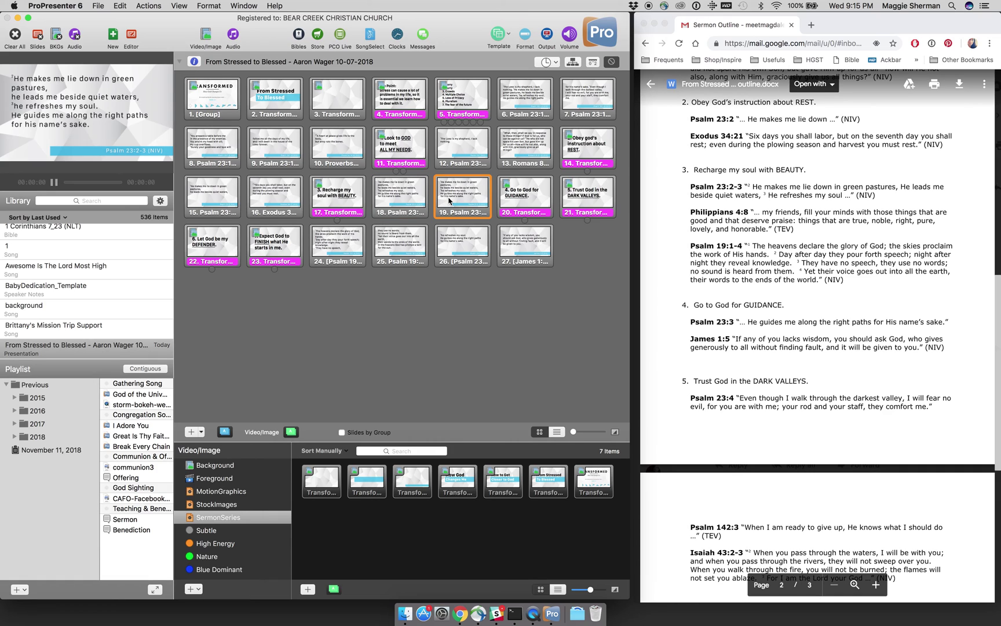
{"action": "key", "text": "Left"}
{"action": "left_click", "coordinate": [450, 200]}
{"action": "right_click", "coordinate": [450, 200]}
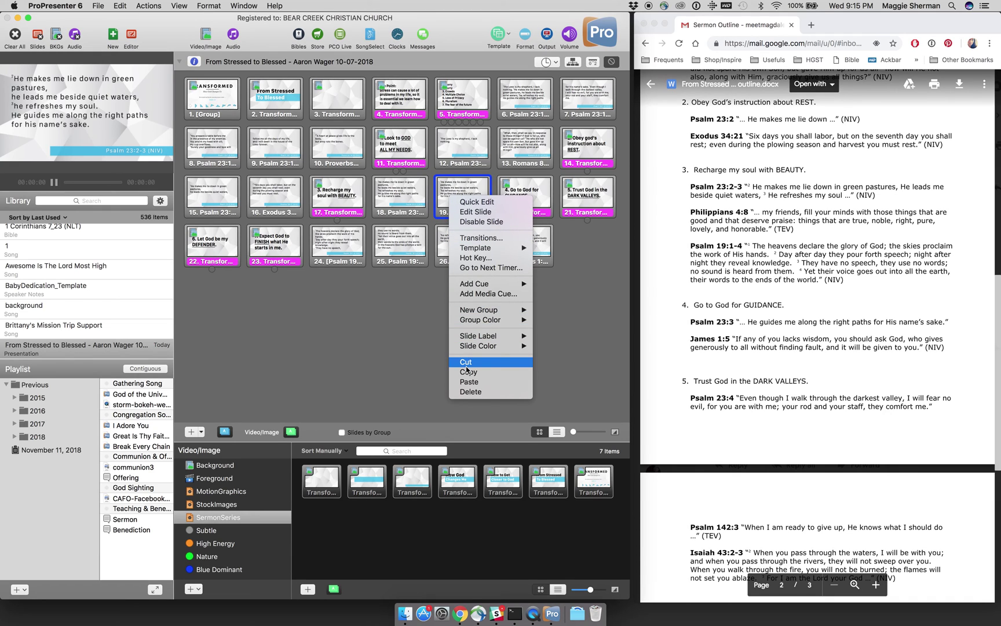
{"action": "left_click", "coordinate": [462, 392]}
{"action": "left_click", "coordinate": [417, 204]}
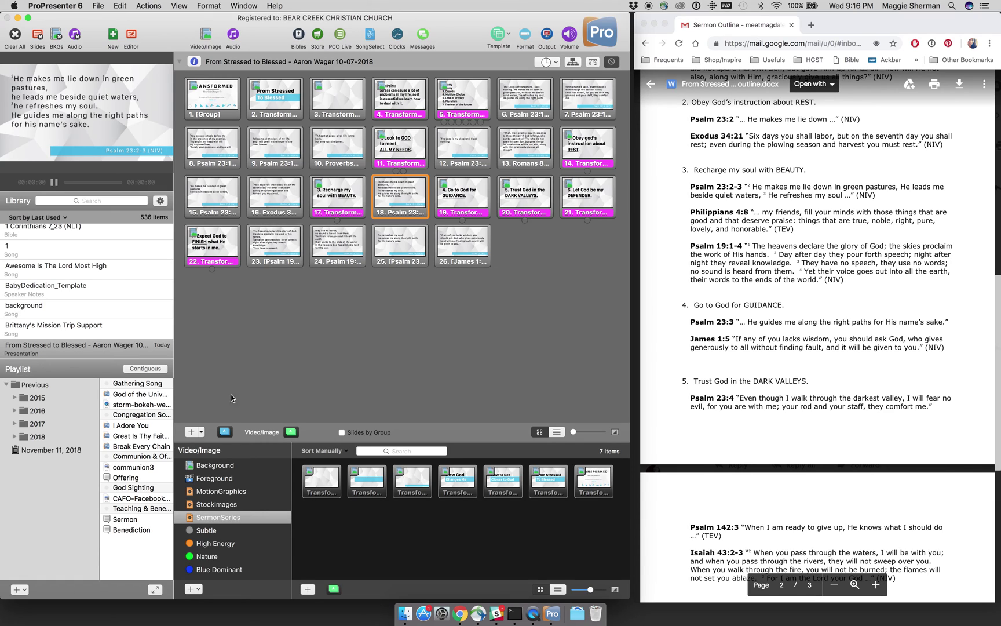
Step: Bring up the Bibles panel, which opens on the James 1:5 NIV slide
{"action": "left_click", "coordinate": [298, 37]}
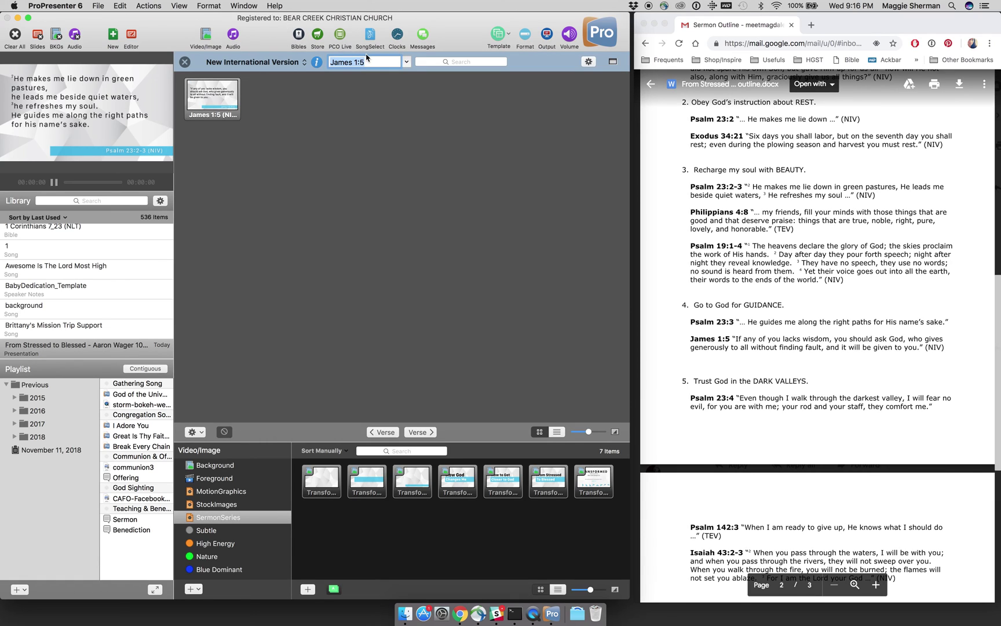
Step: Look up Philippians 4:8 (NIV), copy it to the current document, and close the Bible panel
{"action": "type", "text": "Philippians 4:8"}
{"action": "key", "text": "Return"}
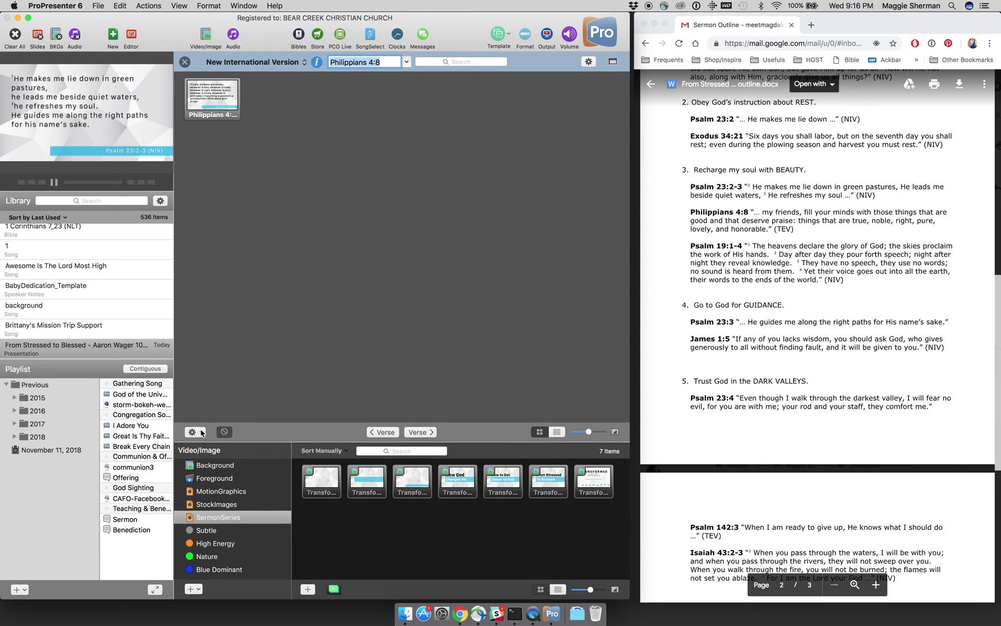
{"action": "left_click", "coordinate": [194, 432]}
{"action": "left_click", "coordinate": [206, 455]}
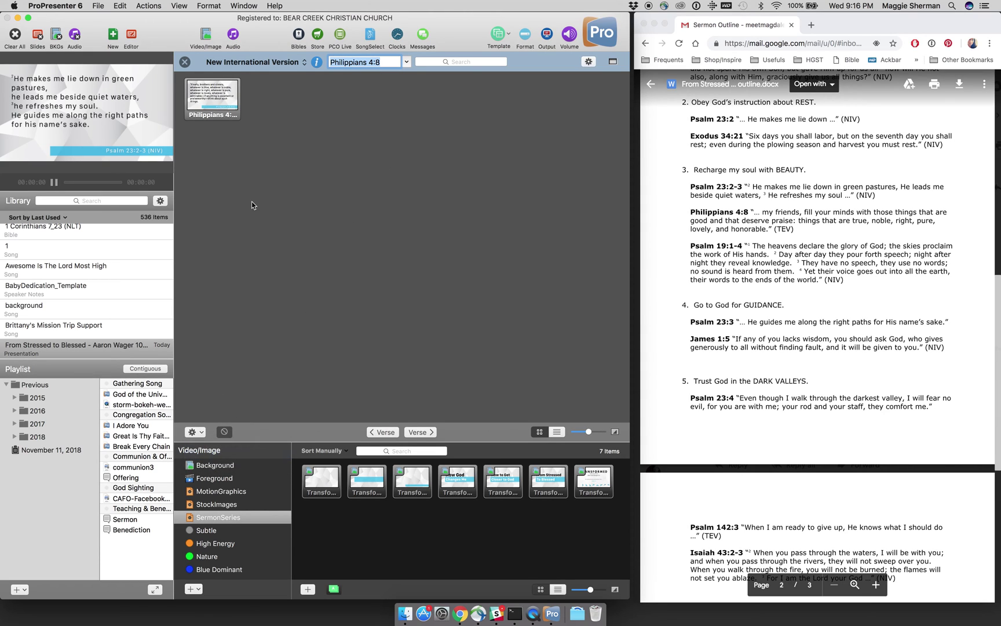
{"action": "left_click", "coordinate": [184, 62]}
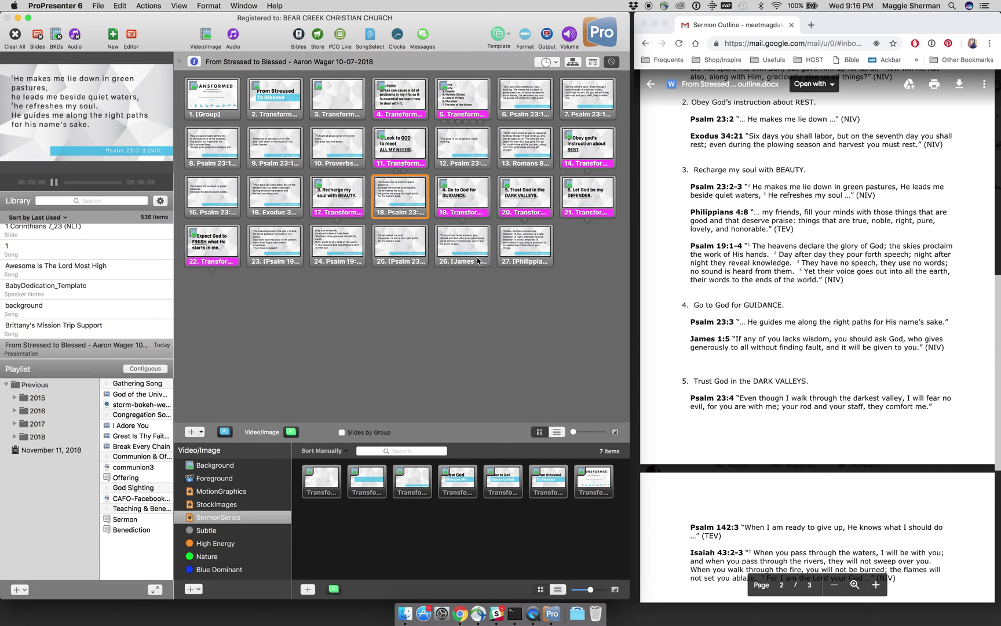
Step: Place Philippians 4:8 followed by both Psalm 19:1-4 slides under point 3
{"action": "left_click", "coordinate": [509, 262]}
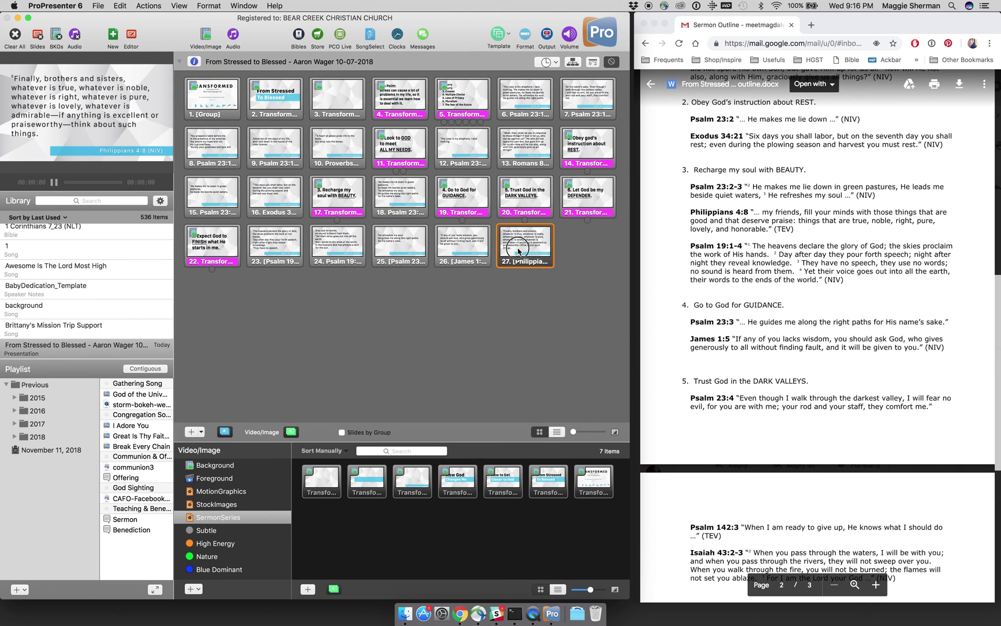
{"action": "left_click_drag", "start_coordinate": [447, 212], "coordinate": [434, 211]}
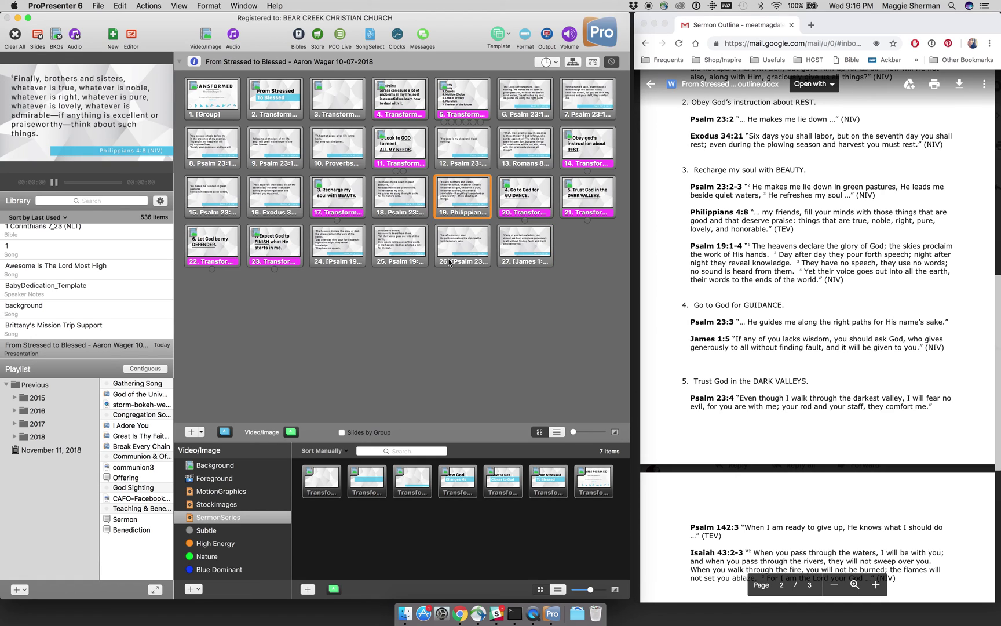
{"action": "left_click", "coordinate": [352, 254]}
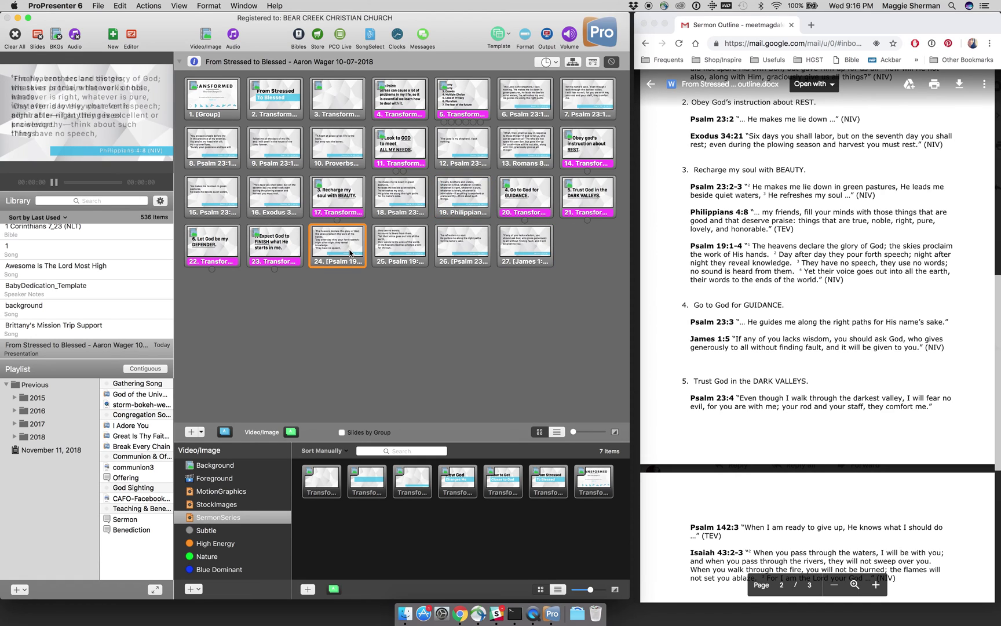
{"action": "left_click", "coordinate": [404, 251]}
{"action": "left_click", "coordinate": [350, 245]}
{"action": "left_click", "coordinate": [386, 253], "text": "shift"}
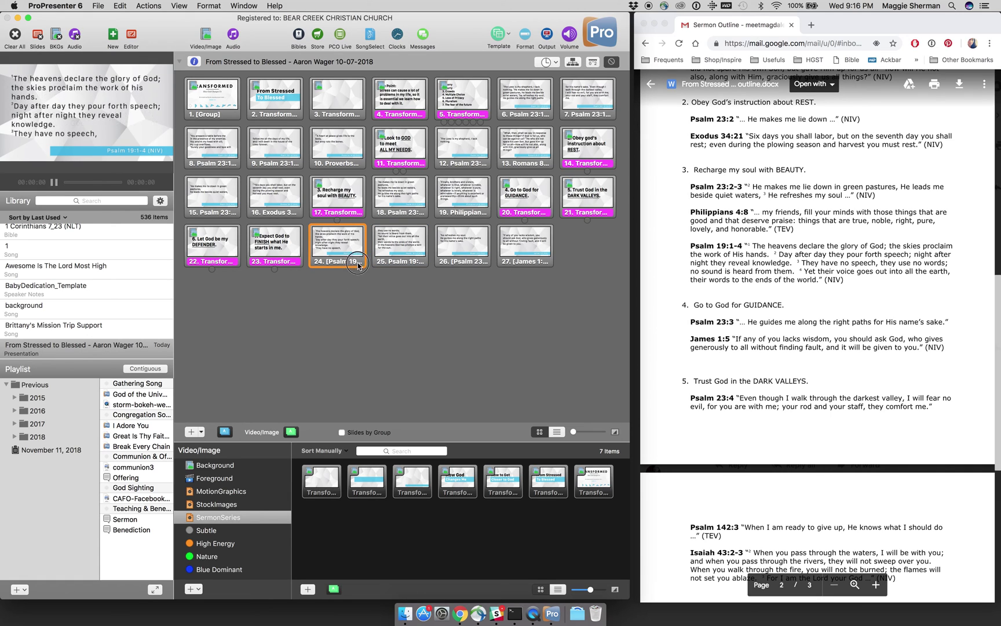
{"action": "left_click_drag", "start_coordinate": [353, 252], "coordinate": [494, 212]}
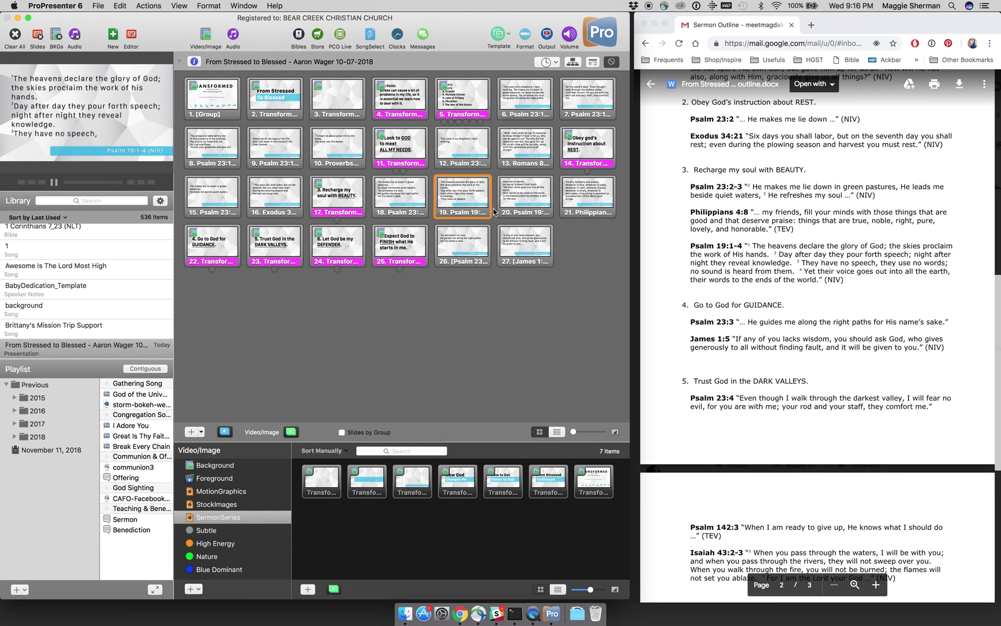
{"action": "left_click", "coordinate": [580, 200]}
{"action": "left_click_drag", "start_coordinate": [580, 200], "coordinate": [446, 204]}
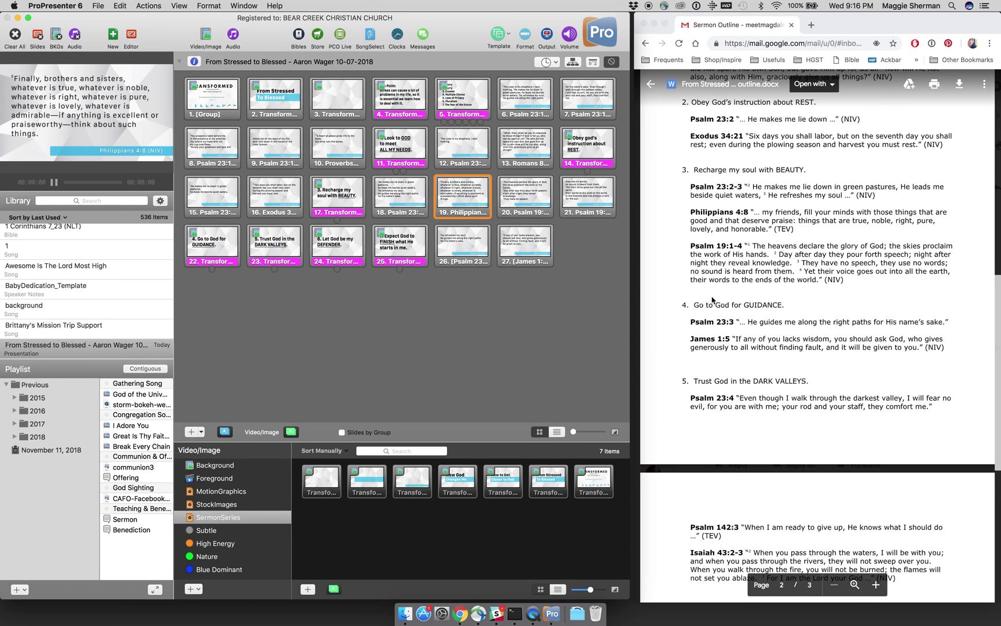
Step: Move Psalm 23:3 and then James 1:5 under the GUIDANCE point, and reopen the Bible lookup
{"action": "scroll", "coordinate": [713, 299], "scroll_direction": "down", "scroll_amount": 1}
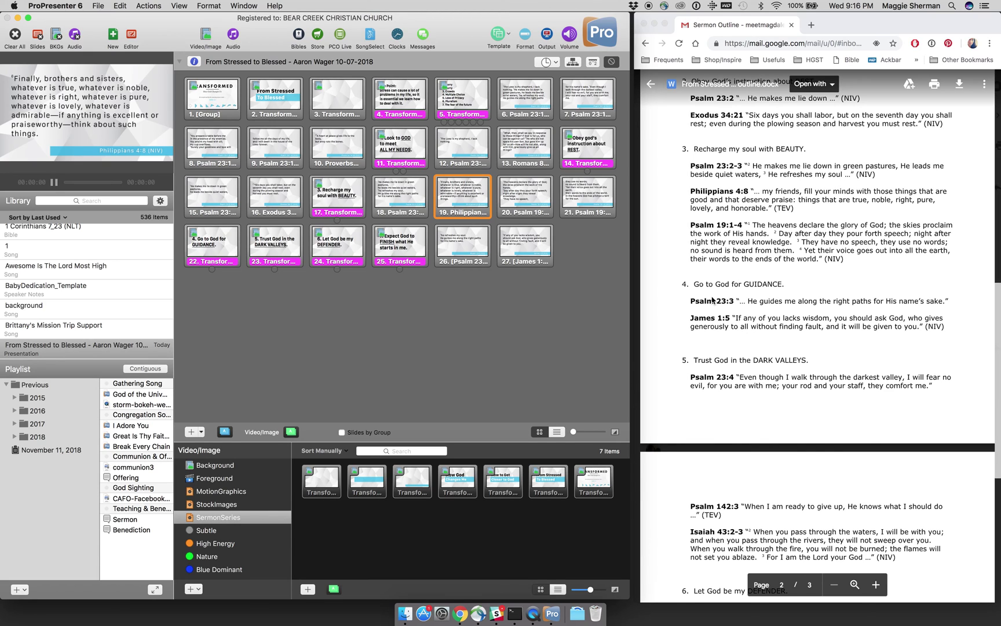
{"action": "left_click", "coordinate": [454, 237]}
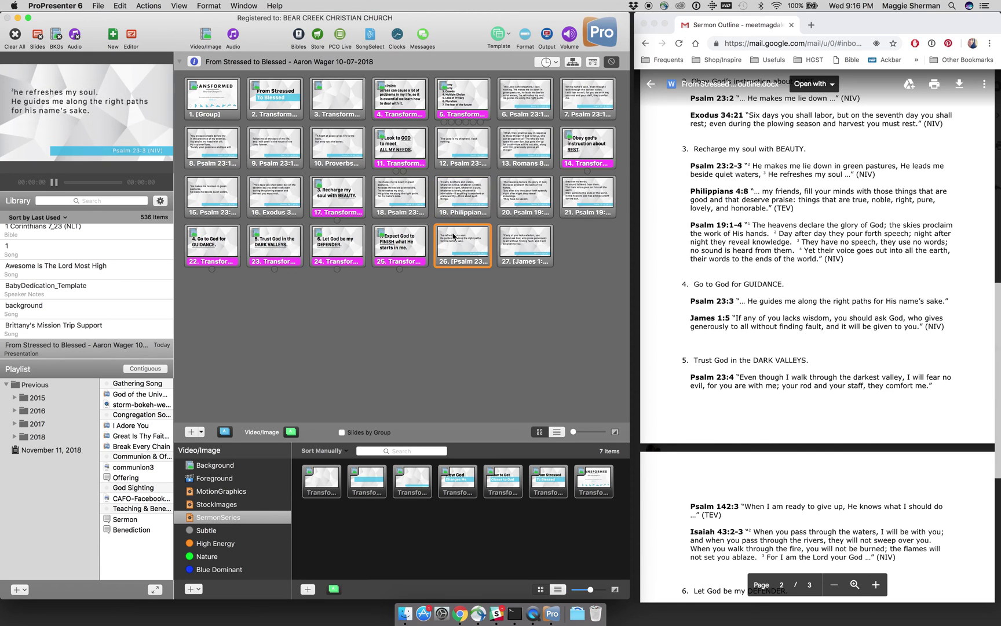
{"action": "left_click_drag", "start_coordinate": [454, 236], "coordinate": [257, 249]}
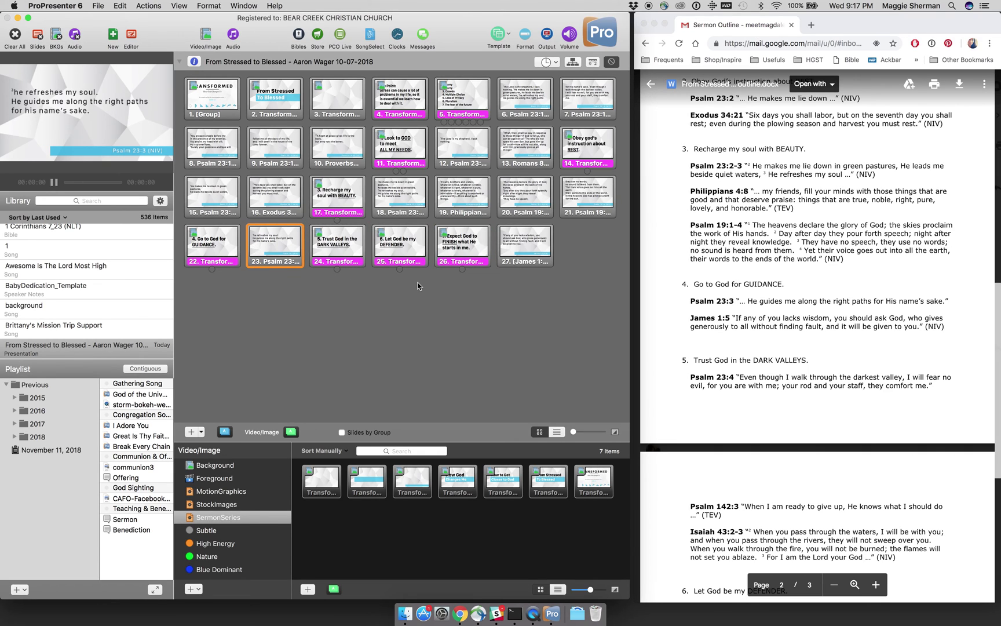
{"action": "mouse_move", "coordinate": [510, 246]}
{"action": "left_mouse_down"}
{"action": "mouse_move", "coordinate": [417, 276]}
{"action": "mouse_move", "coordinate": [326, 266]}
{"action": "left_mouse_up"}
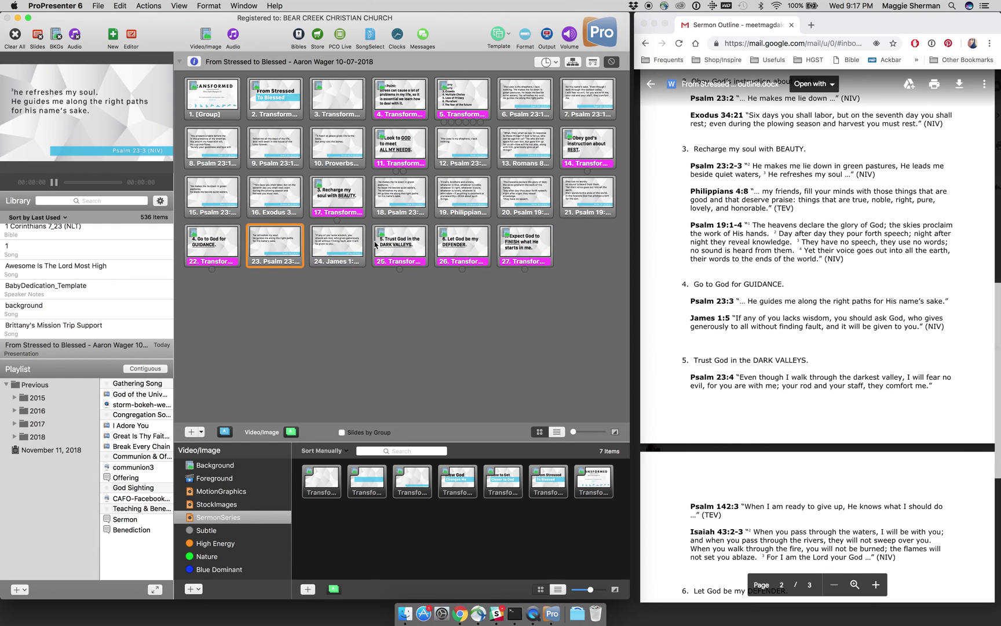
{"action": "left_click", "coordinate": [298, 35]}
{"action": "scroll", "coordinate": [662, 255], "scroll_direction": "down", "scroll_amount": 3}
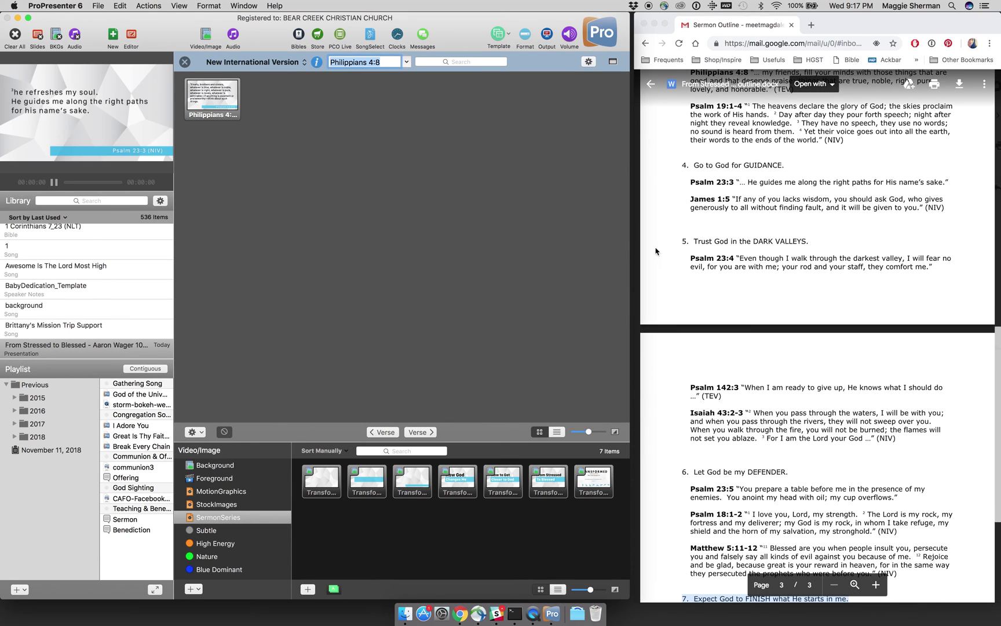
Step: Look up Psalm 23:4 and copy its NIV slide into the presentation
{"action": "type", "text": "Psalm 23:4"}
{"action": "key", "text": "Return"}
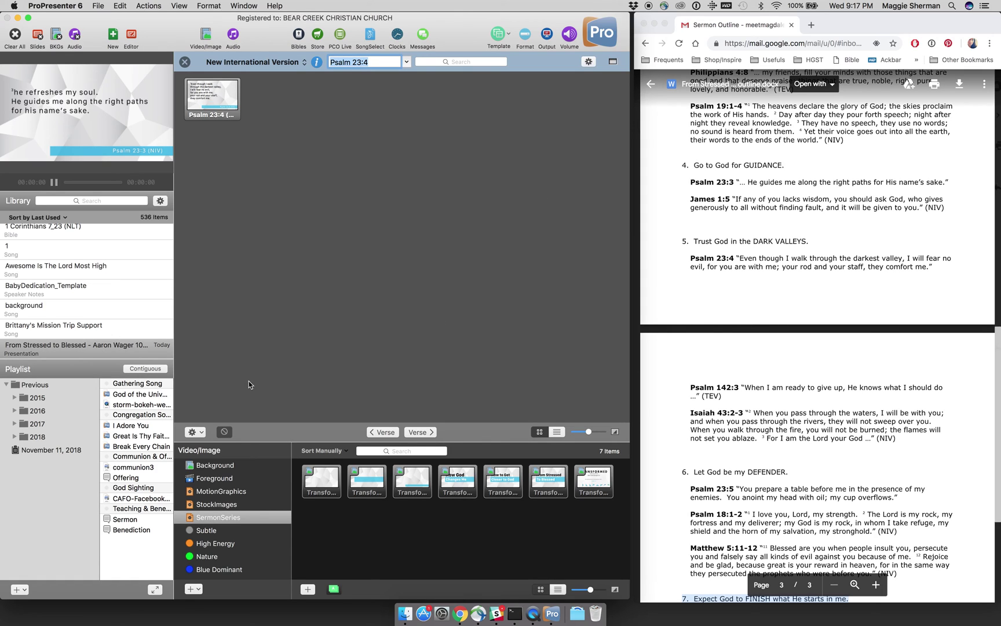
{"action": "left_click", "coordinate": [196, 432]}
{"action": "left_click", "coordinate": [208, 453]}
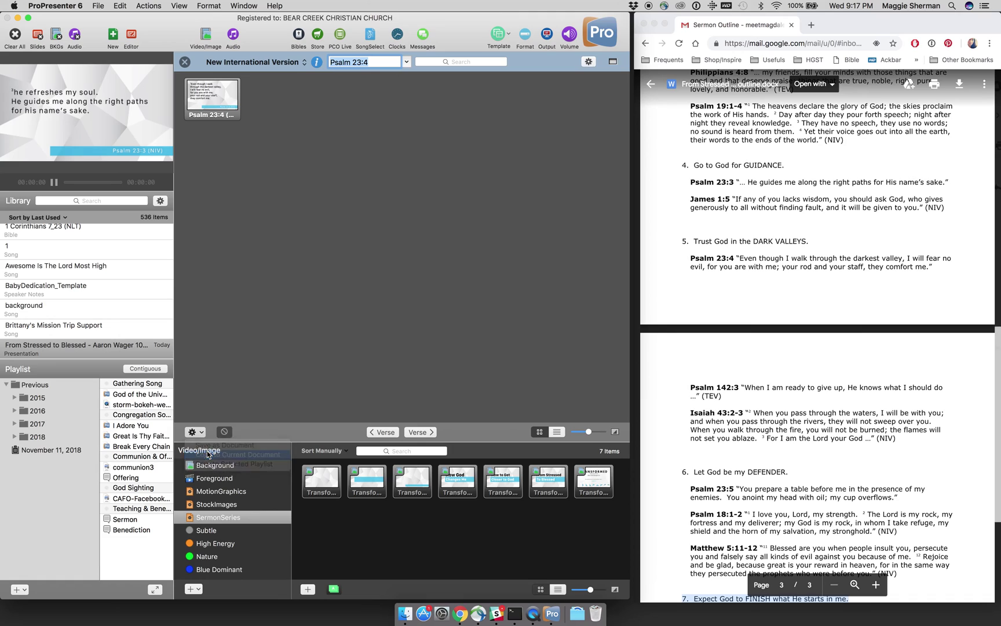
Step: Change the reference to Psalm 142:3 and copy that slide into the presentation
{"action": "double_click", "coordinate": [385, 60]}
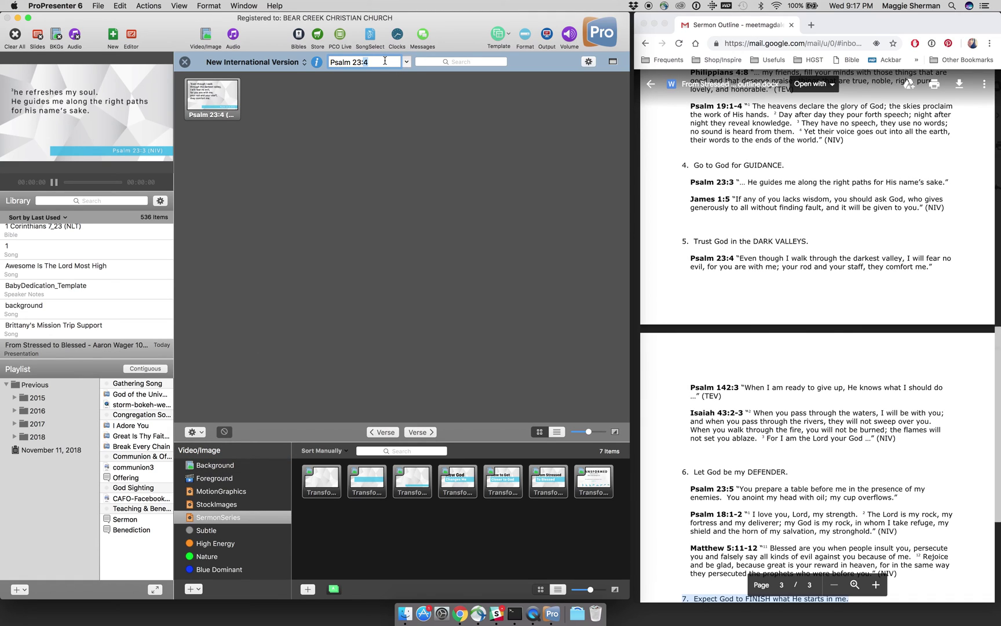
{"action": "key", "text": "BackSpace"}
{"action": "key", "text": "BackSpace"}
{"action": "key", "text": "BackSpace"}
{"action": "key", "text": "BackSpace"}
{"action": "type", "text": "142:3"}
{"action": "left_click", "coordinate": [203, 433]}
{"action": "left_click", "coordinate": [203, 456]}
{"action": "key", "text": "Return"}
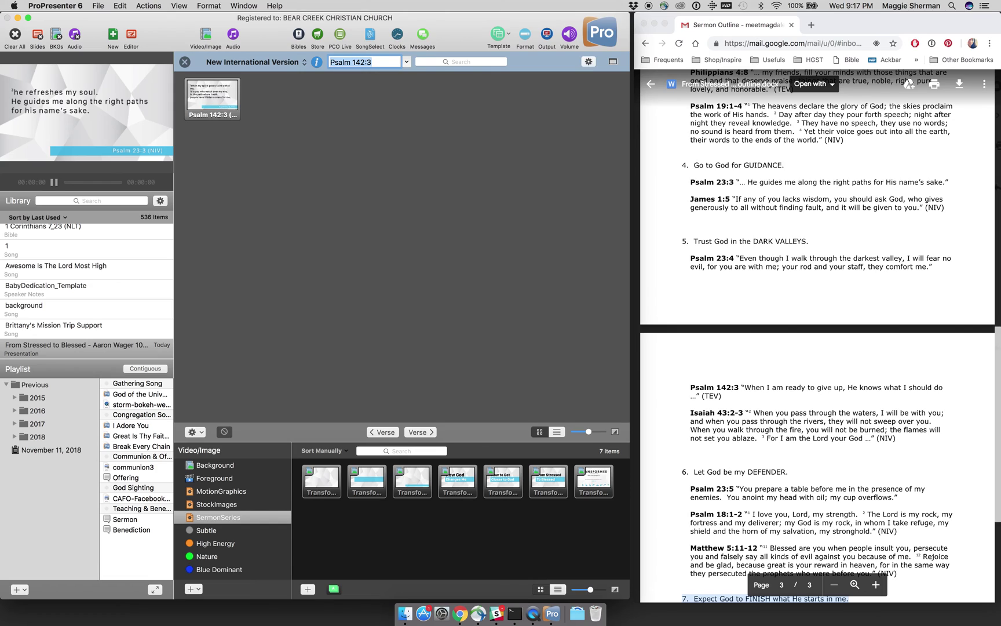
{"action": "left_click", "coordinate": [202, 432]}
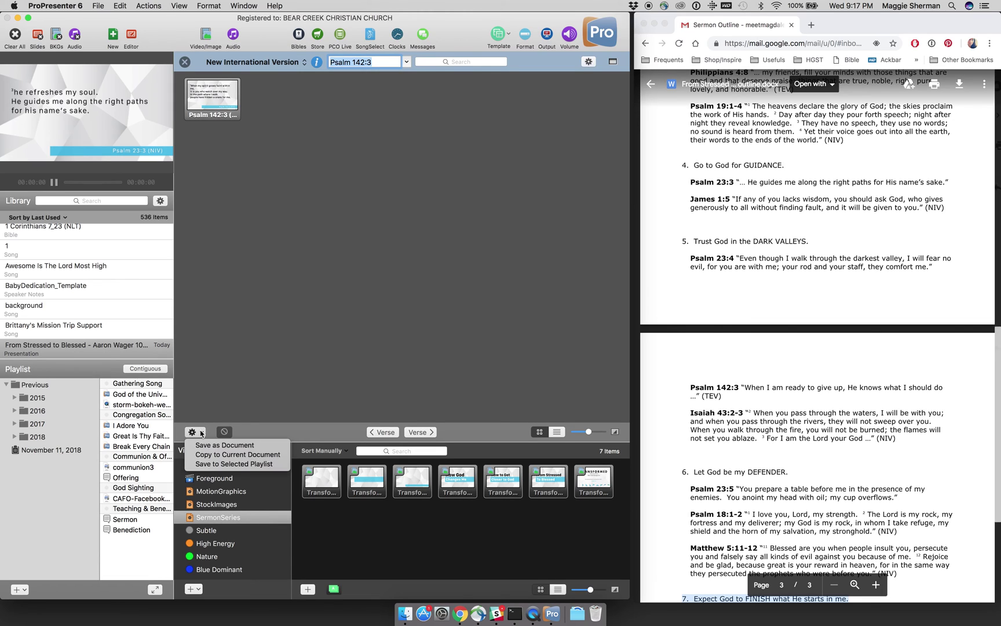
{"action": "left_click", "coordinate": [209, 456]}
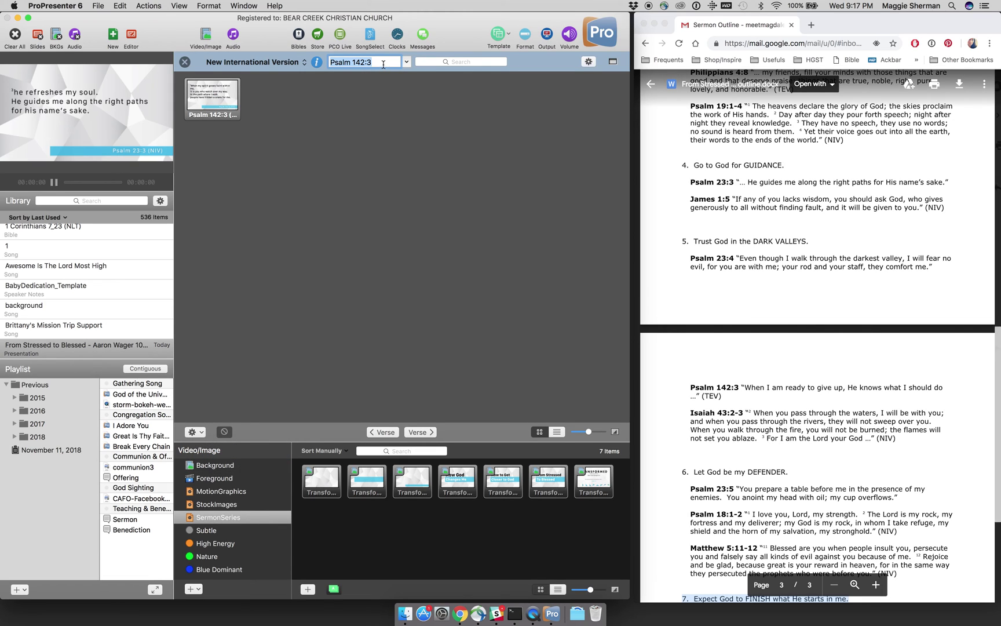
Step: Look up Isaiah 43:2-3 and copy both of its slides into the presentation
{"action": "type", "text": "Isaiah 43:2-3"}
{"action": "key", "text": "Return"}
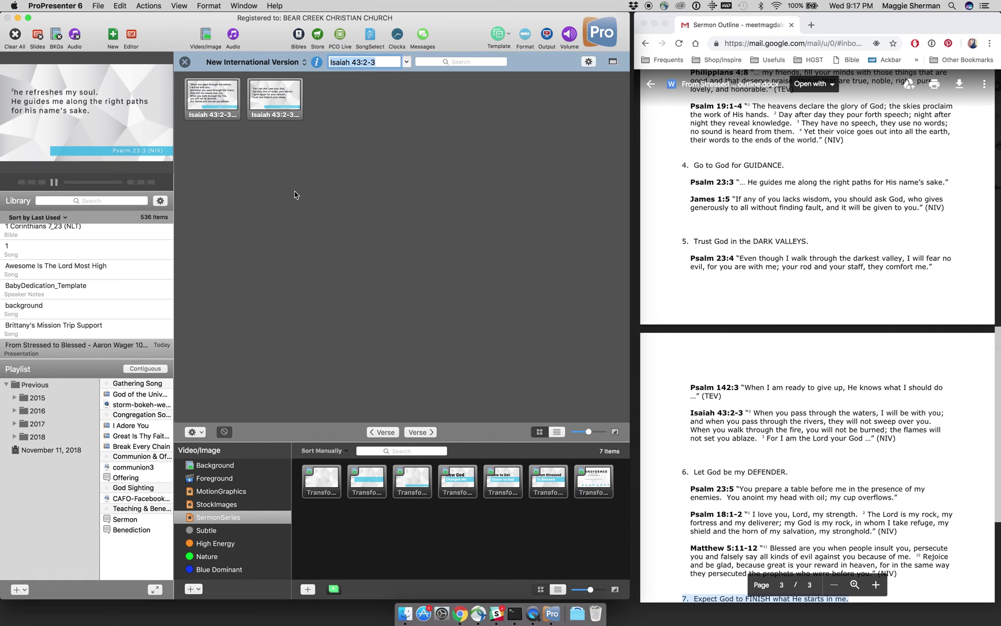
{"action": "left_click", "coordinate": [196, 433]}
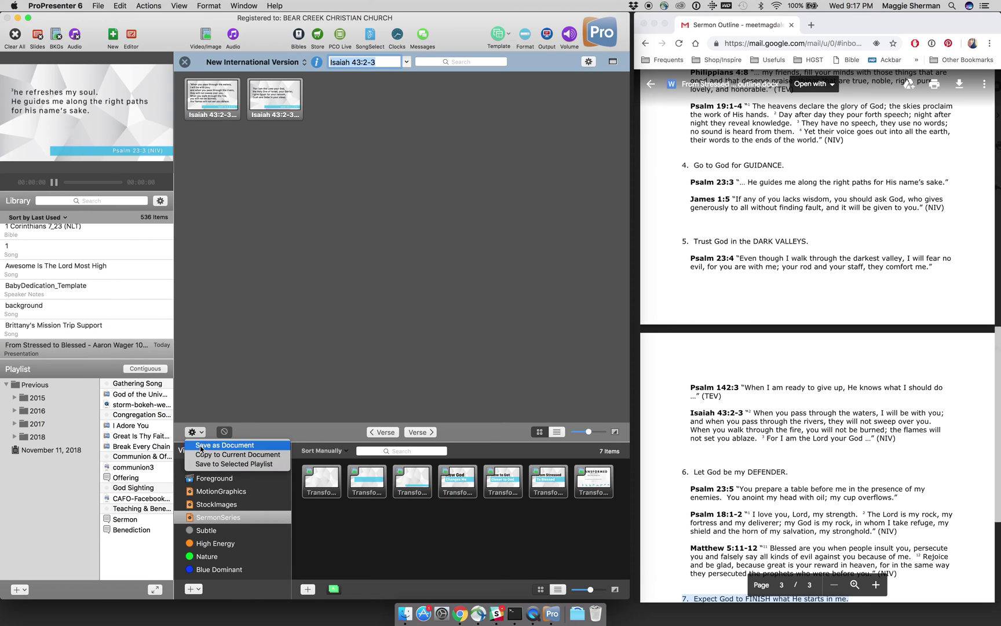
{"action": "left_click", "coordinate": [202, 455]}
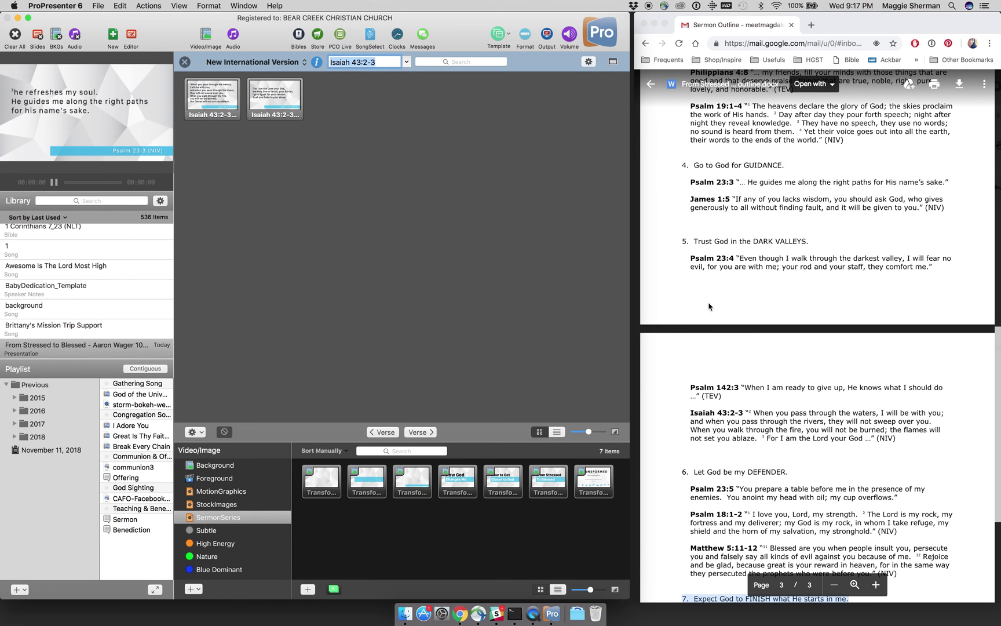
{"action": "scroll", "coordinate": [710, 307], "scroll_direction": "down", "scroll_amount": 5}
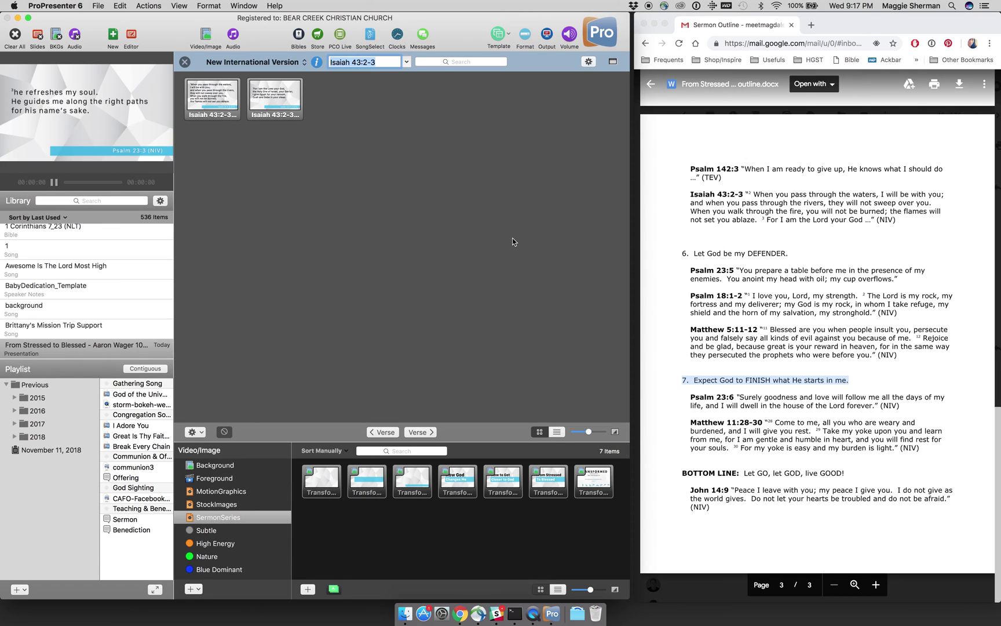
Step: Replace the reference with Psalm 23:5 and look it up
{"action": "triple_click", "coordinate": [387, 60]}
{"action": "type", "text": "Psalm 23:5"}
{"action": "key", "text": "Return"}
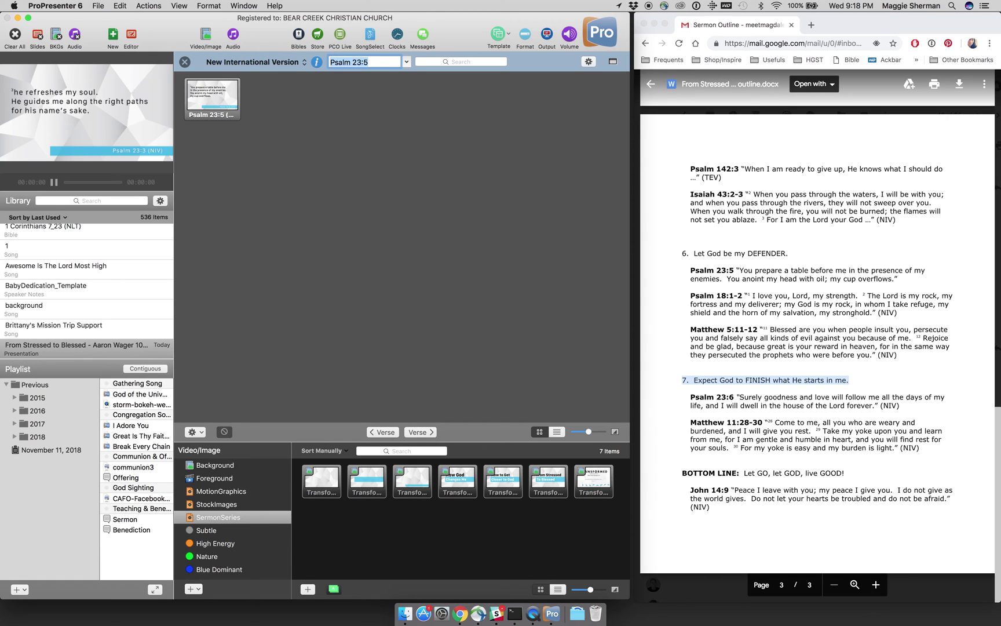
Step: Copy Psalm 23:5 into the presentation, then look up and copy Psalm 18:1-2
{"action": "left_click", "coordinate": [196, 432]}
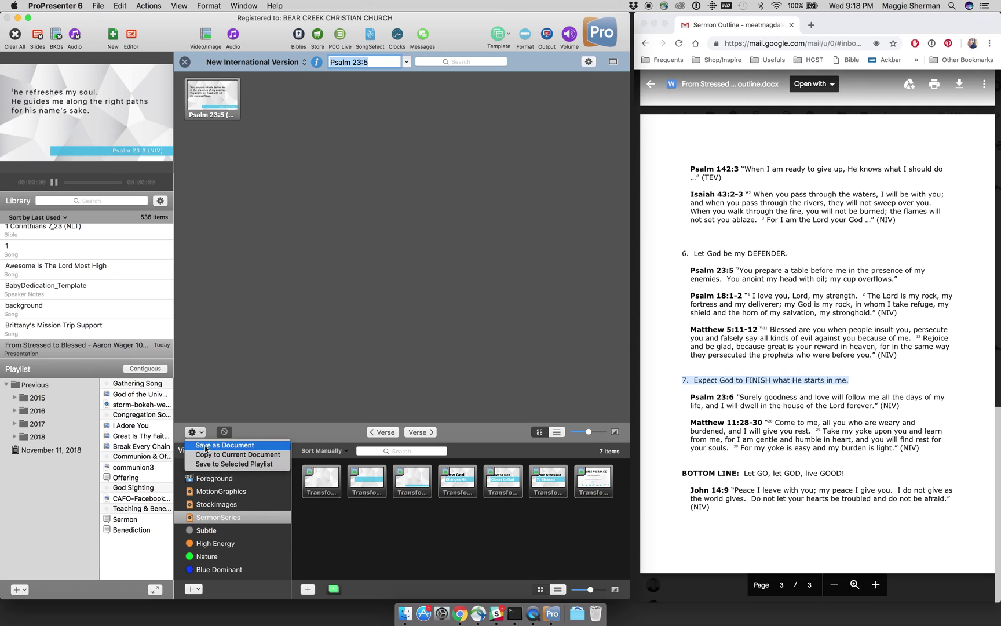
{"action": "left_click", "coordinate": [205, 456]}
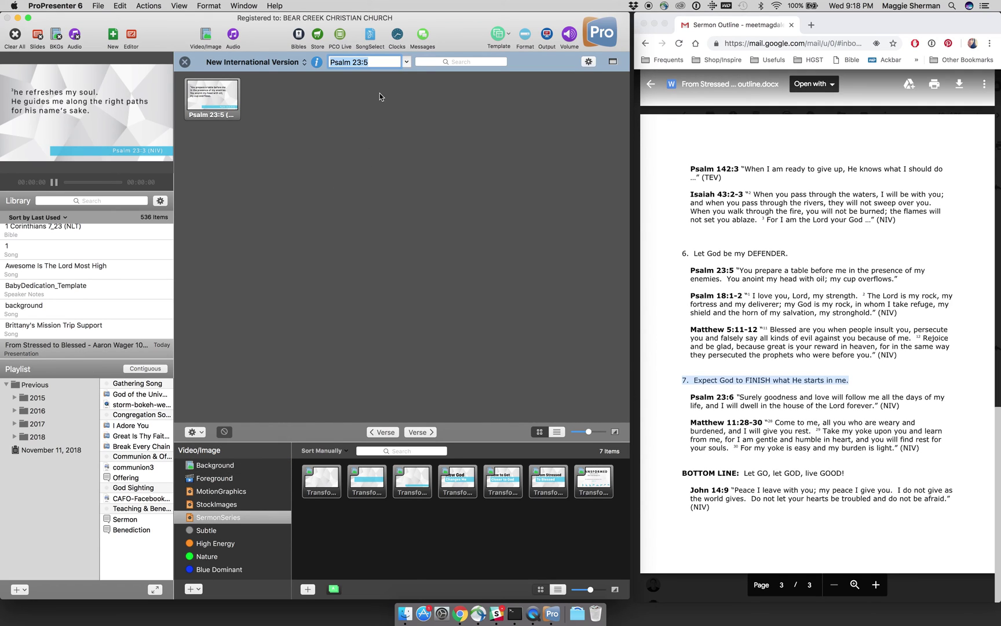
{"action": "key", "text": "Right"}
{"action": "key", "text": "BackSpace"}
{"action": "key", "text": "BackSpace"}
{"action": "key", "text": "BackSpace"}
{"action": "key", "text": "BackSpace"}
{"action": "key", "text": "BackSpace"}
{"action": "type", "text": "18:1-2"}
{"action": "key", "text": "Return"}
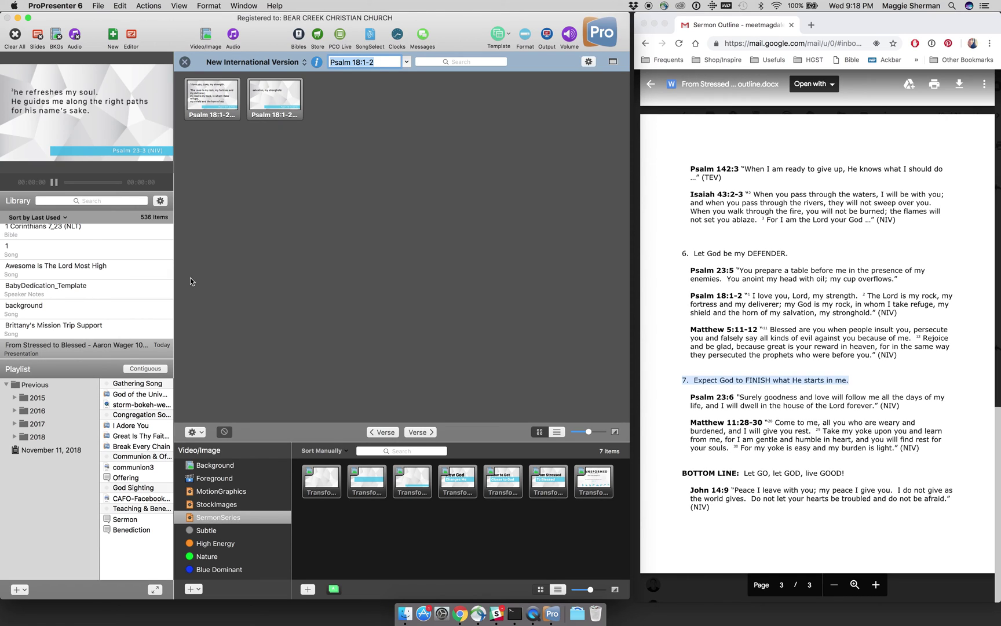
{"action": "left_click", "coordinate": [199, 433]}
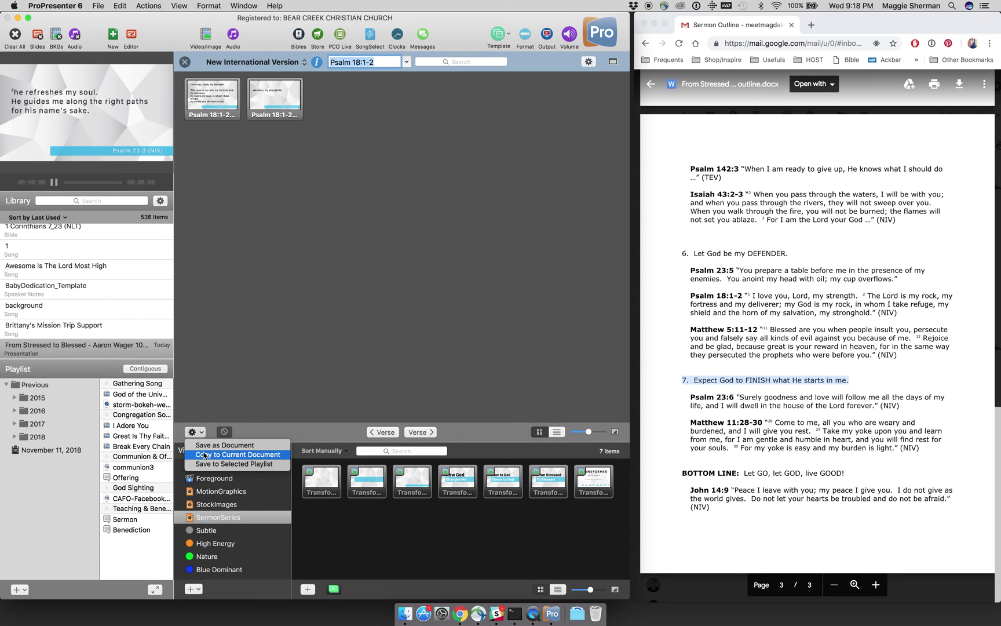
{"action": "left_click", "coordinate": [204, 456]}
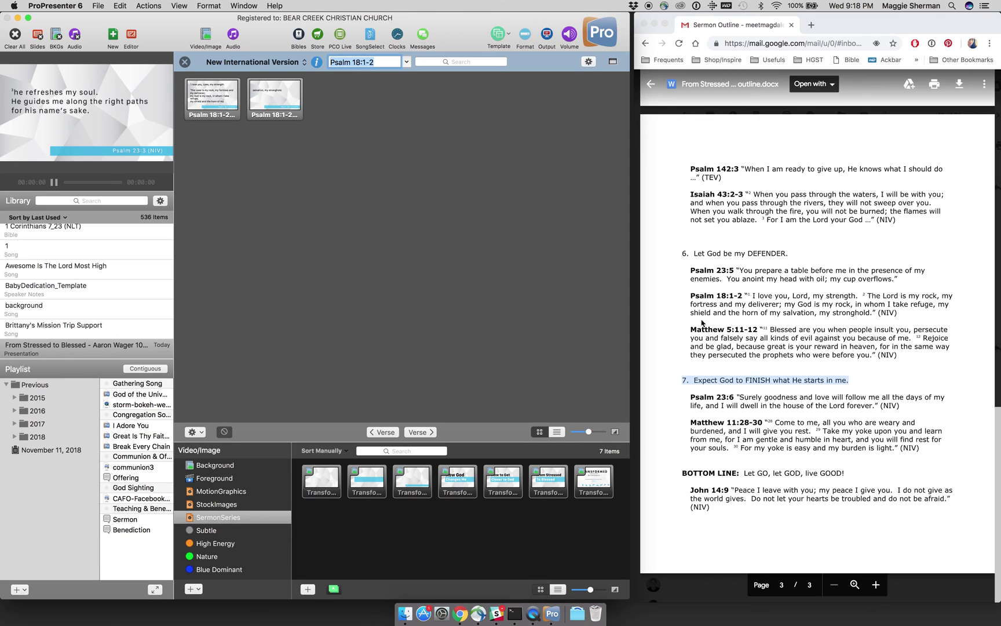
Step: Look up Matthew 5:11-12, fixing the mistyped range, and copy it into the presentation
{"action": "triple_click", "coordinate": [375, 62]}
{"action": "type", "text": "Matthew 5:11-112"}
{"action": "key", "text": "BackSpace"}
{"action": "key", "text": "BackSpace"}
{"action": "type", "text": "2"}
{"action": "key", "text": "Return"}
{"action": "left_click", "coordinate": [202, 433]}
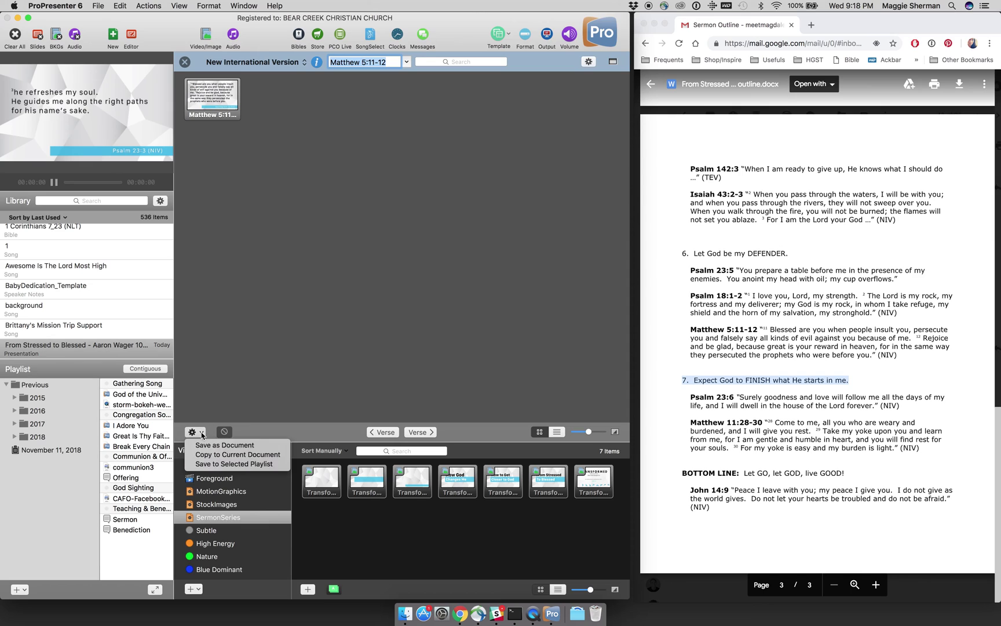
{"action": "left_click", "coordinate": [206, 454]}
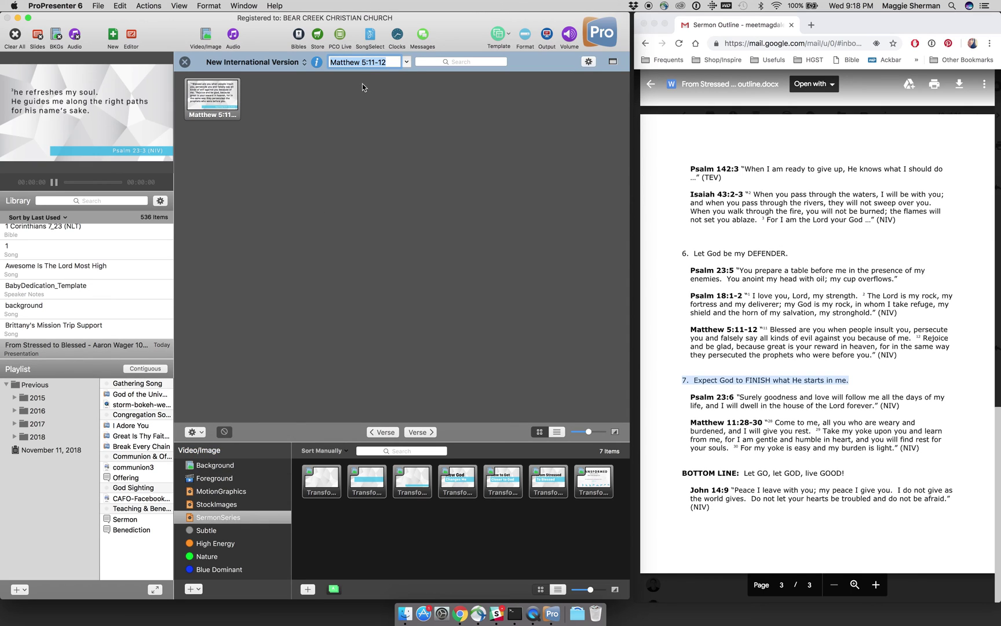
Step: Look up Psalm 23:6 and copy its slide into the presentation
{"action": "triple_click", "coordinate": [361, 65]}
{"action": "type", "text": "Psalm 23:6"}
{"action": "key", "text": "Return"}
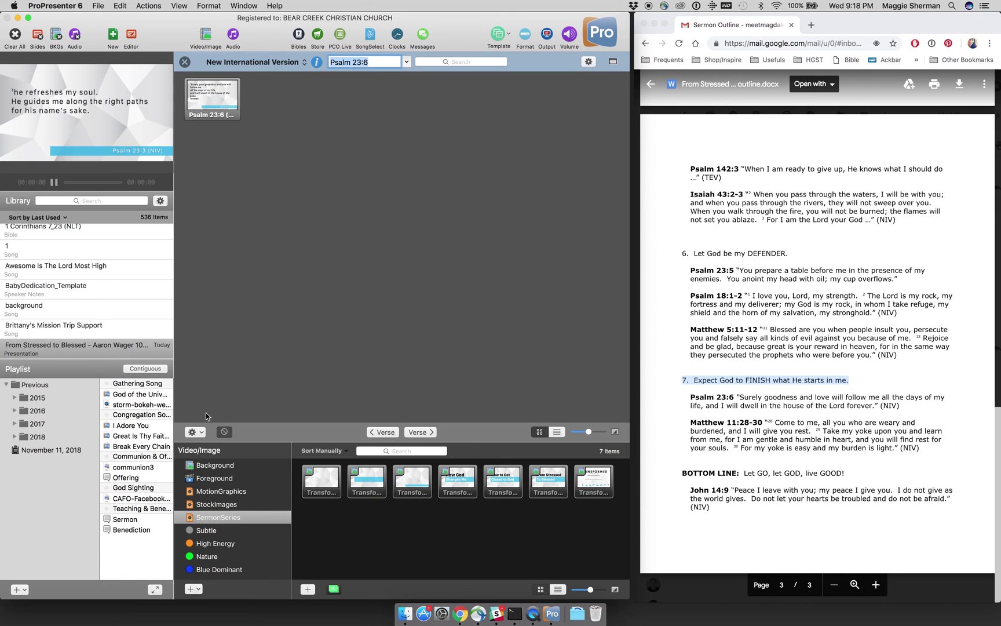
{"action": "left_click", "coordinate": [200, 432]}
{"action": "left_click", "coordinate": [205, 454]}
Step: Try a Matthew 11 lookup, then copy John 14:9 into the presentation and close the panel
{"action": "type", "text": "Matthew 11:28-30"}
{"action": "key", "text": "Return"}
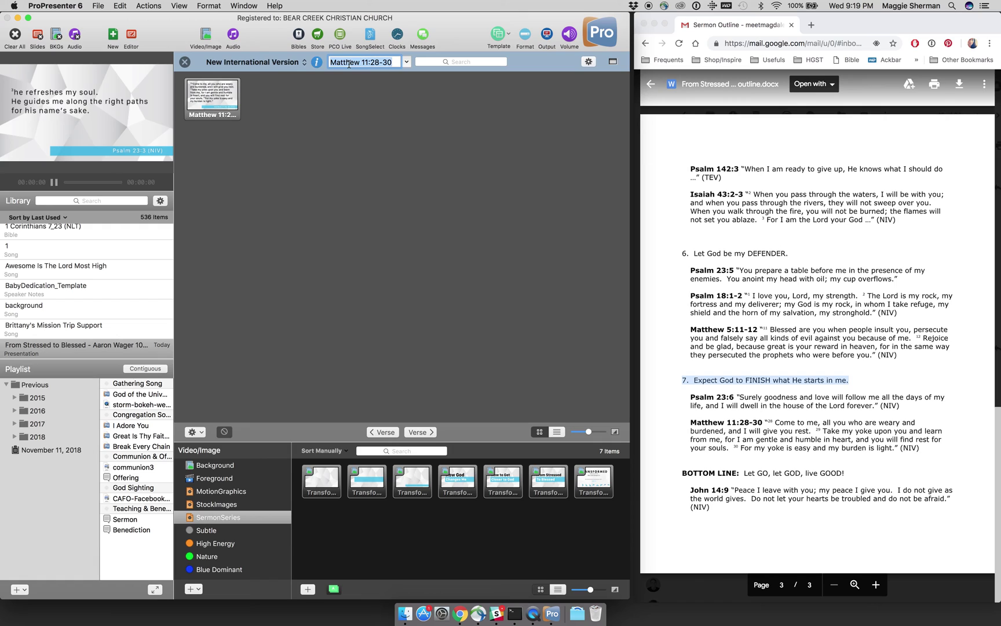
{"action": "type", "text": "John 14:9"}
{"action": "key", "text": "Return"}
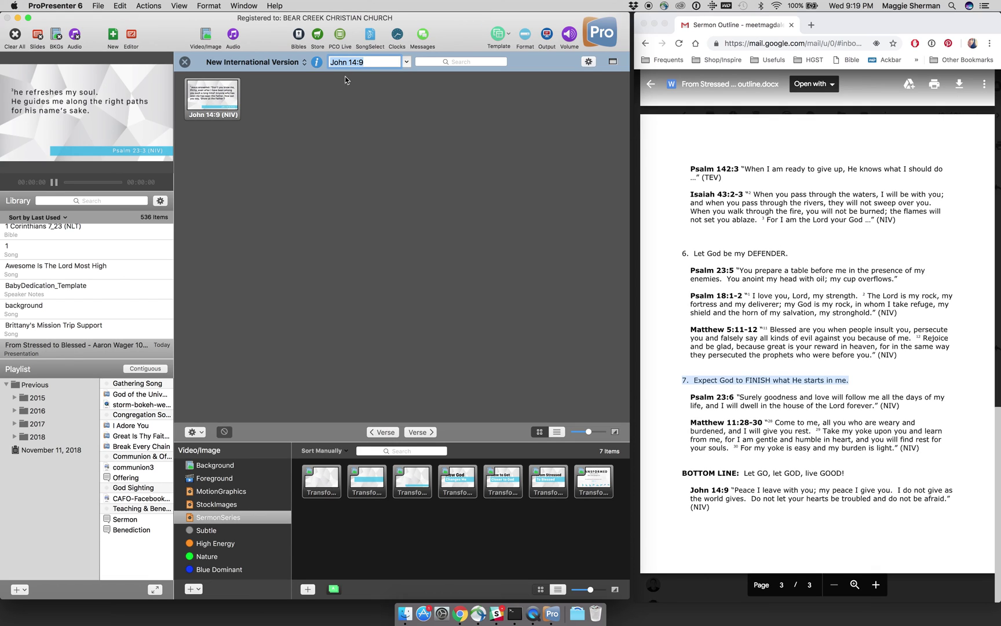
{"action": "left_click", "coordinate": [203, 436]}
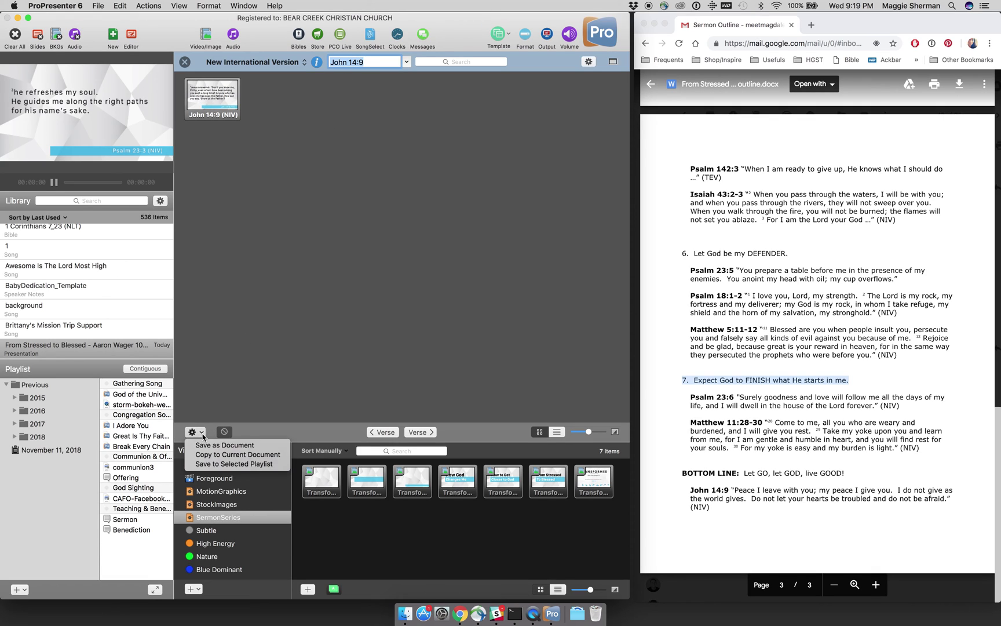
{"action": "left_click", "coordinate": [203, 456]}
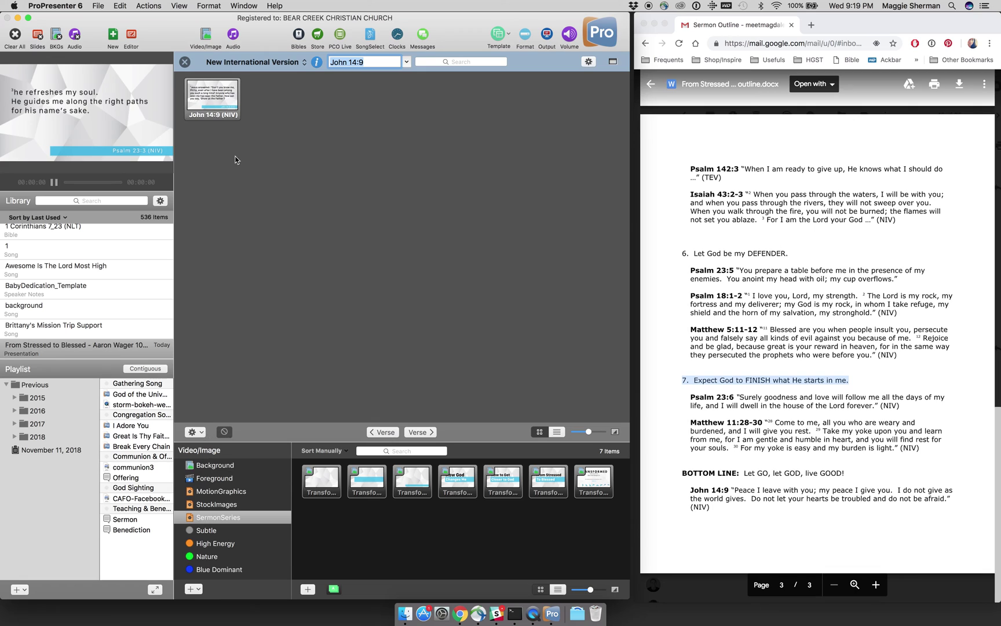
{"action": "left_click", "coordinate": [184, 62]}
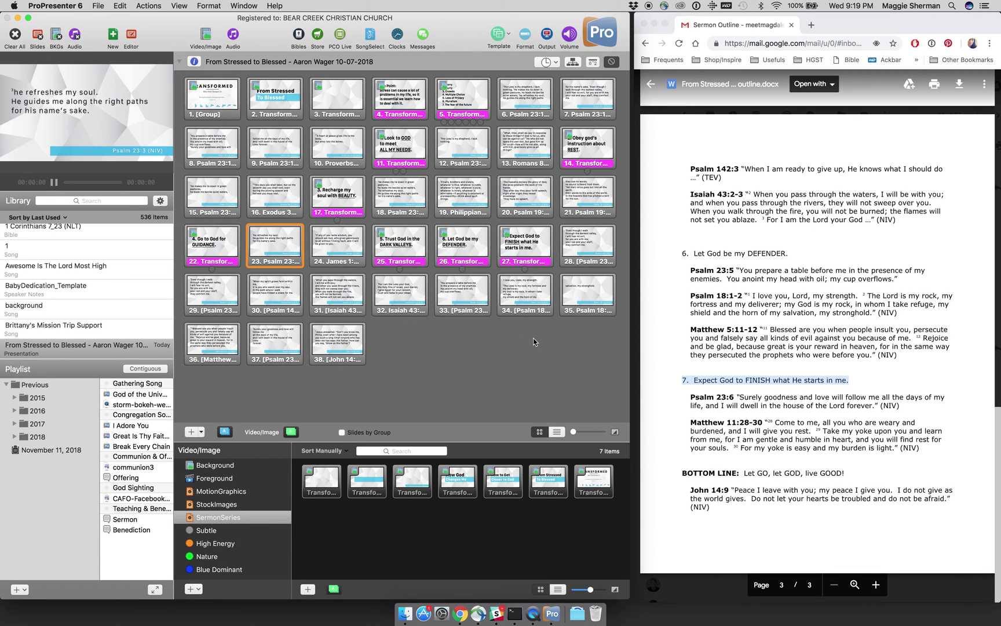
Step: Move Psalm 23:4 under the DARK VALLEYS point and delete its duplicate slide
{"action": "scroll", "coordinate": [760, 356], "scroll_direction": "up", "scroll_amount": 5}
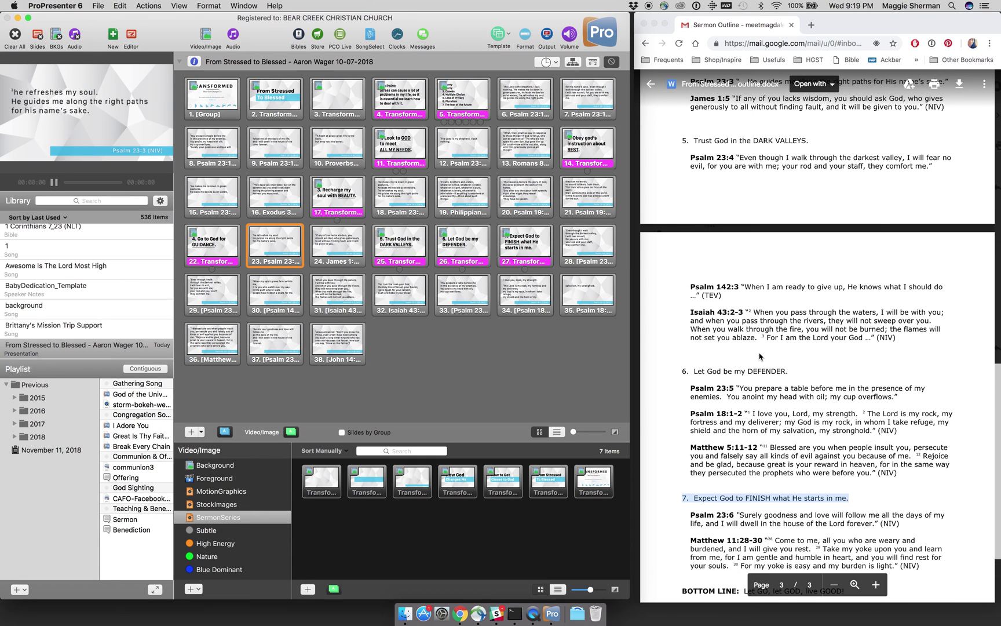
{"action": "scroll", "coordinate": [760, 357], "scroll_direction": "up", "scroll_amount": 2}
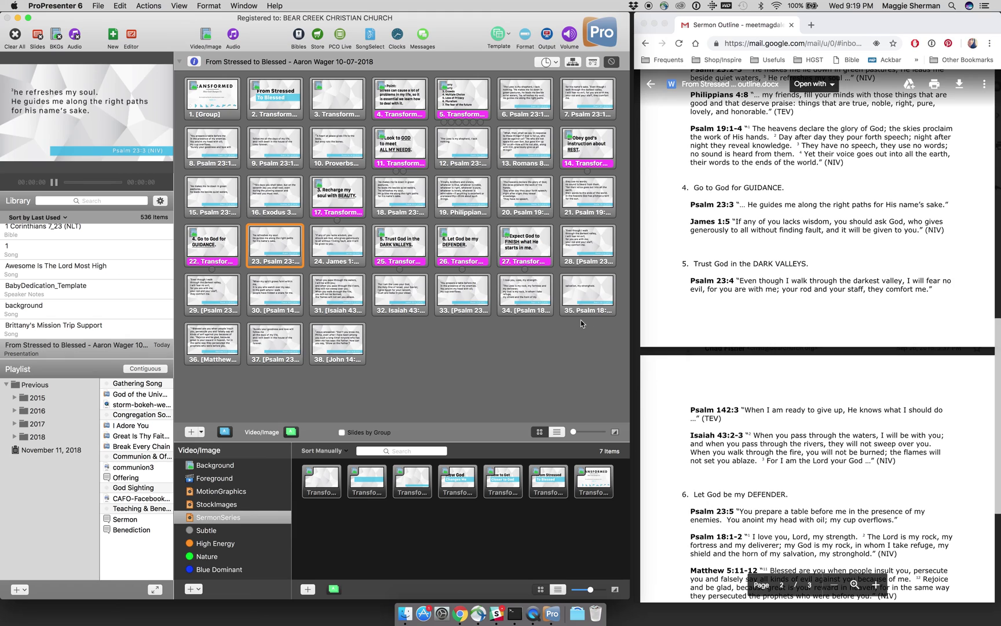
{"action": "left_click", "coordinate": [577, 264]}
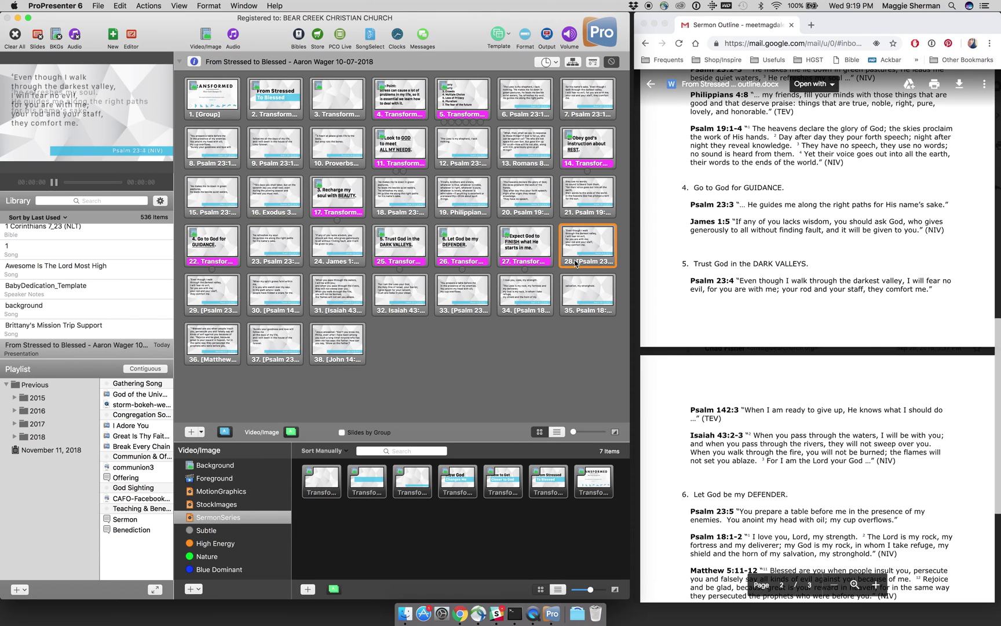
{"action": "left_click_drag", "start_coordinate": [576, 264], "coordinate": [449, 255]}
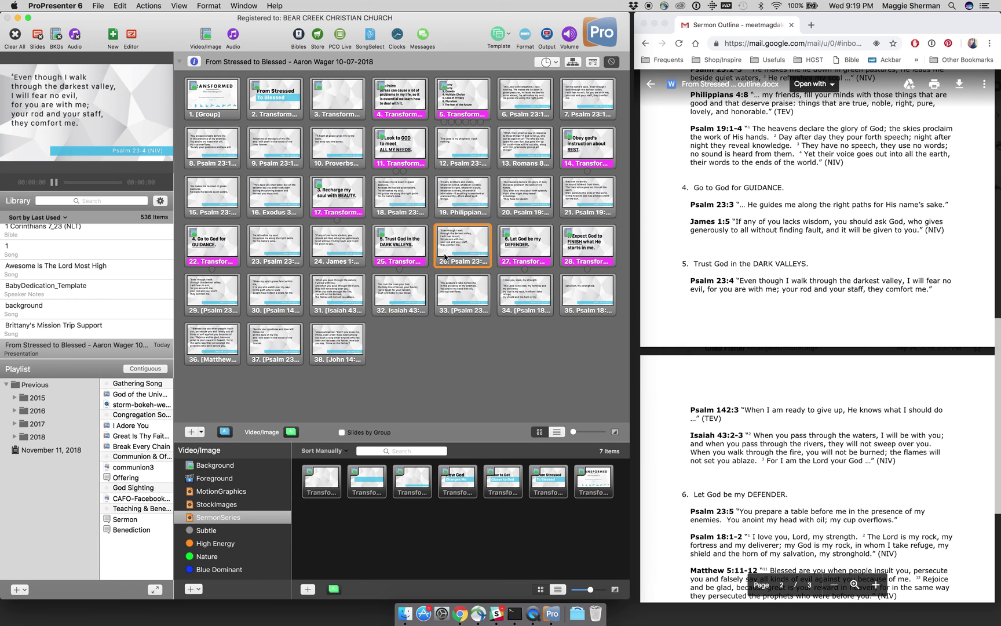
{"action": "scroll", "coordinate": [692, 356], "scroll_direction": "down", "scroll_amount": 2}
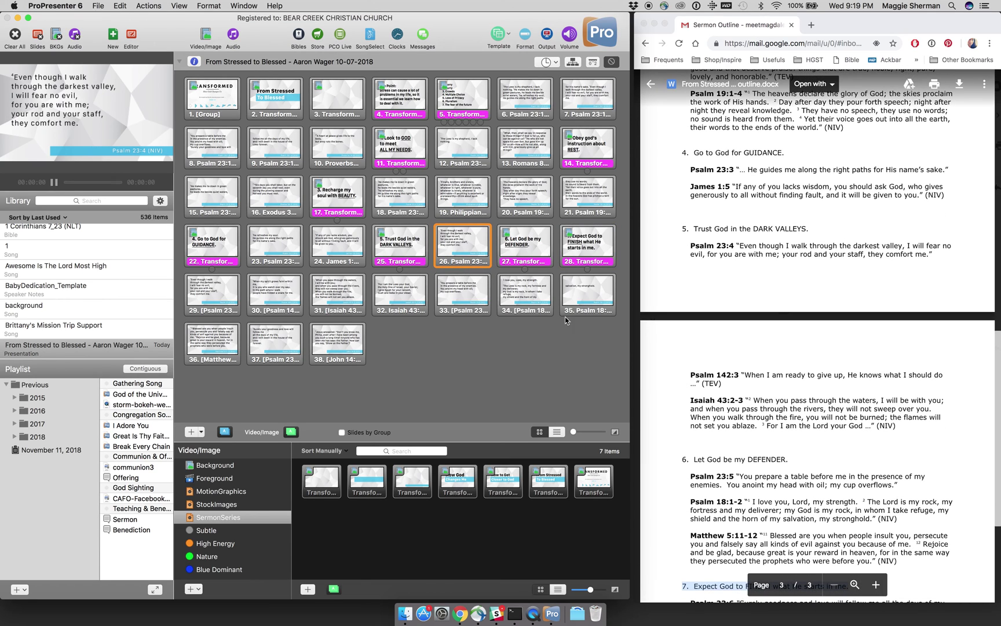
{"action": "left_click", "coordinate": [229, 306]}
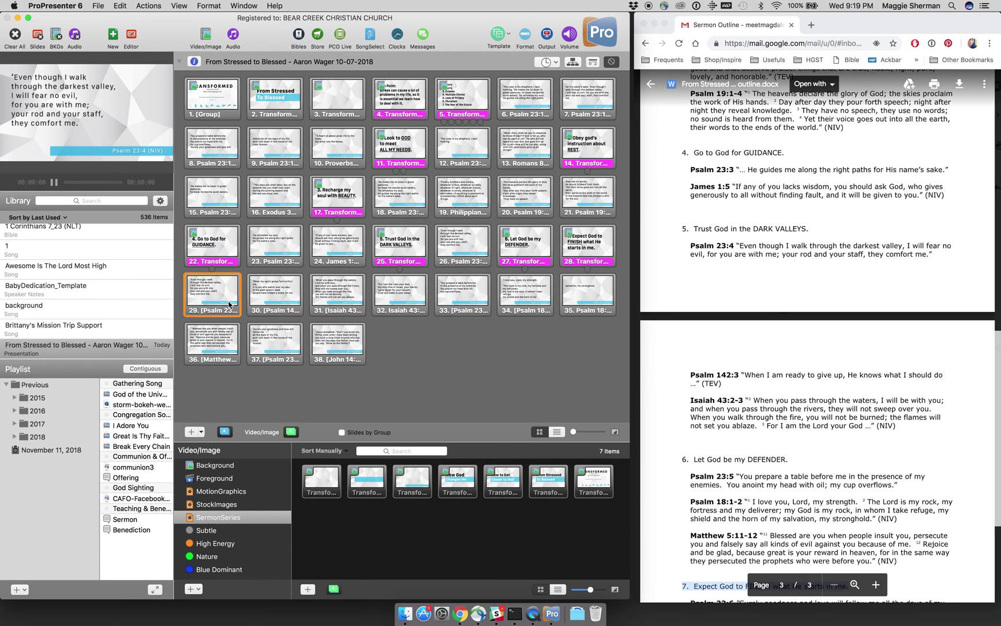
{"action": "right_click", "coordinate": [229, 305]}
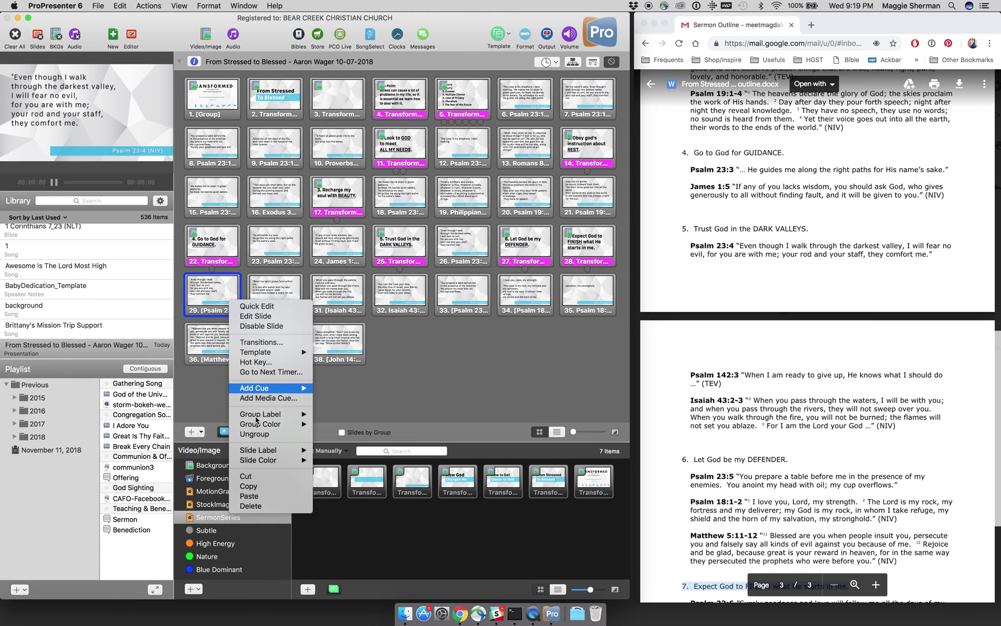
{"action": "left_click", "coordinate": [246, 505]}
Step: Place Psalm 142:3 and then both Isaiah 43:2-3 slides after Psalm 23:4
{"action": "left_click", "coordinate": [227, 307]}
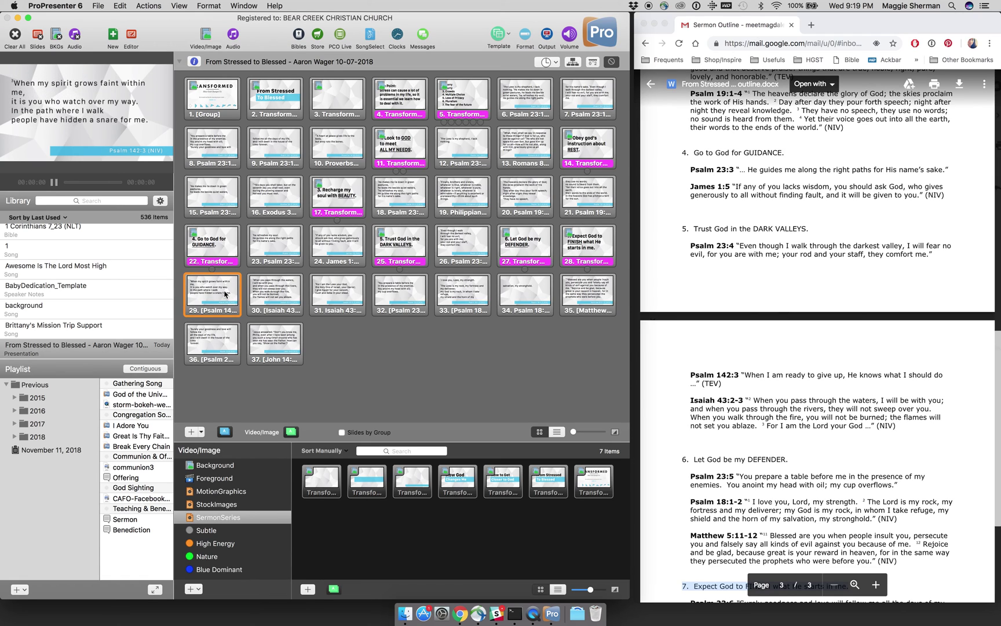
{"action": "left_click_drag", "start_coordinate": [226, 294], "coordinate": [533, 250]}
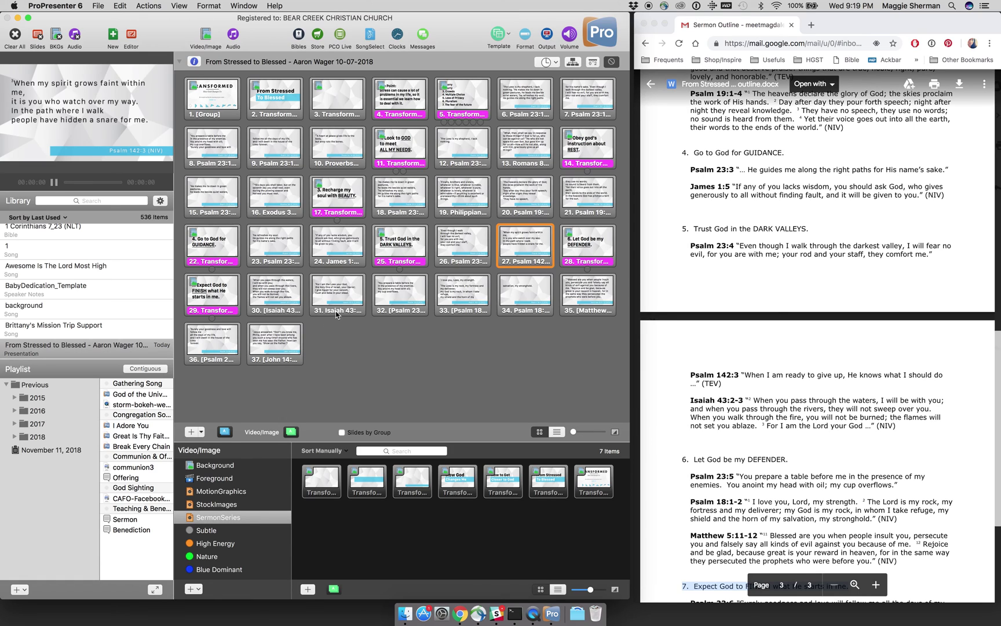
{"action": "left_click", "coordinate": [338, 311]}
{"action": "left_click", "coordinate": [288, 303], "text": "shift"}
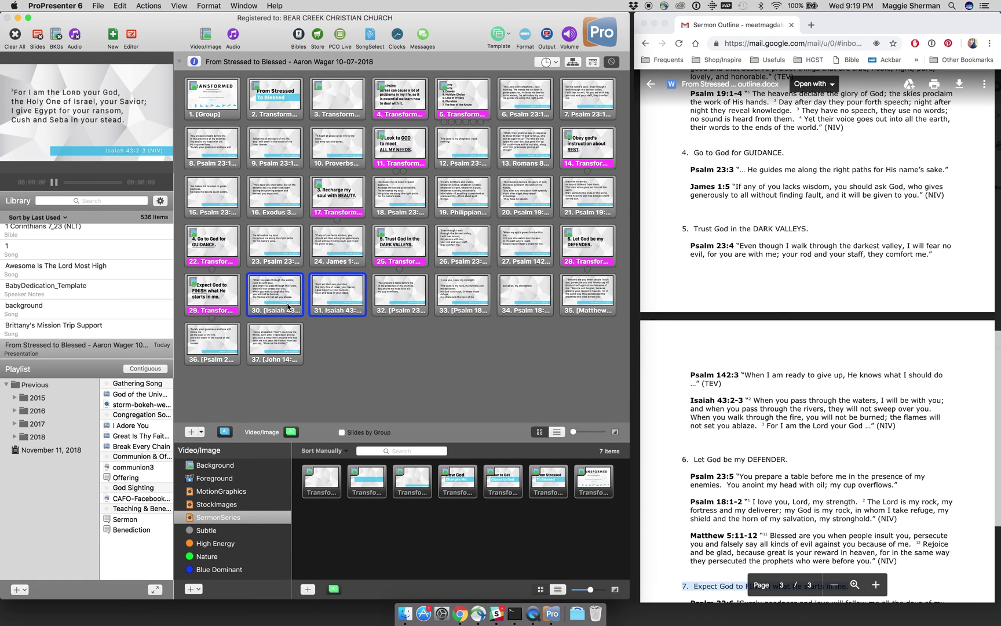
{"action": "left_click_drag", "start_coordinate": [288, 306], "coordinate": [557, 256]}
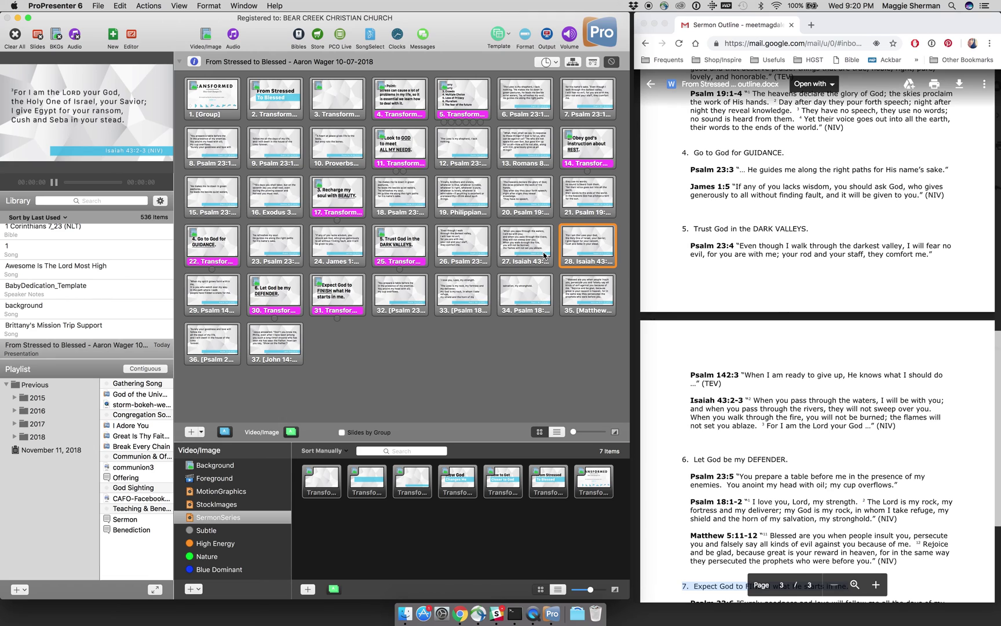
{"action": "left_click", "coordinate": [233, 292]}
{"action": "left_click_drag", "start_coordinate": [233, 293], "coordinate": [491, 249]}
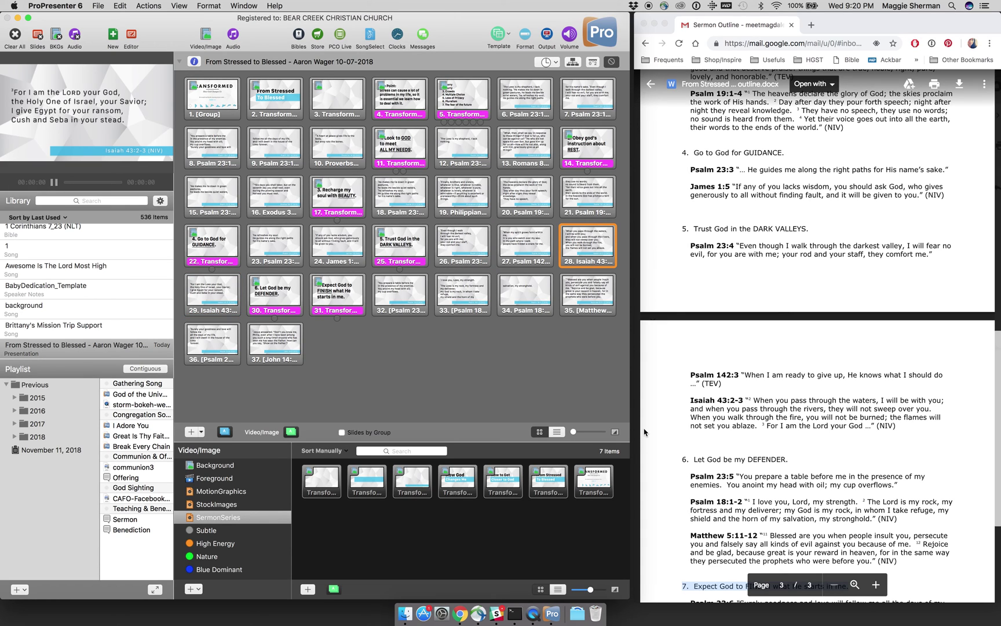
Step: Drag Psalm 23:5, then both Psalm 18:1-2 slides, to follow the 'Let God be my DEFENDER' slide
{"action": "scroll", "coordinate": [715, 404], "scroll_direction": "down", "scroll_amount": 3}
{"action": "scroll", "coordinate": [715, 405], "scroll_direction": "down", "scroll_amount": 3}
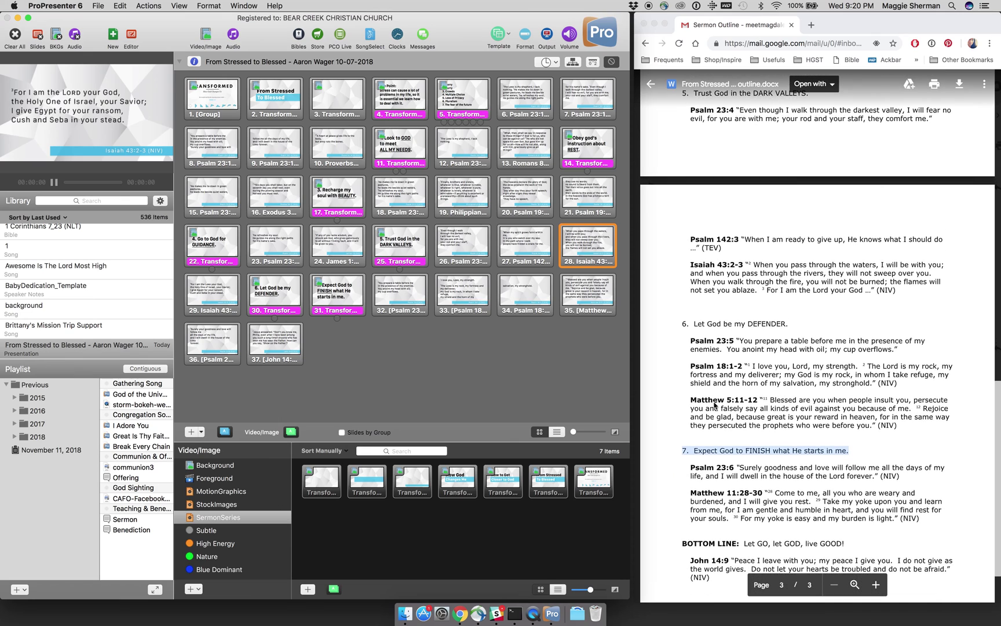
{"action": "scroll", "coordinate": [715, 404], "scroll_direction": "down", "scroll_amount": 1}
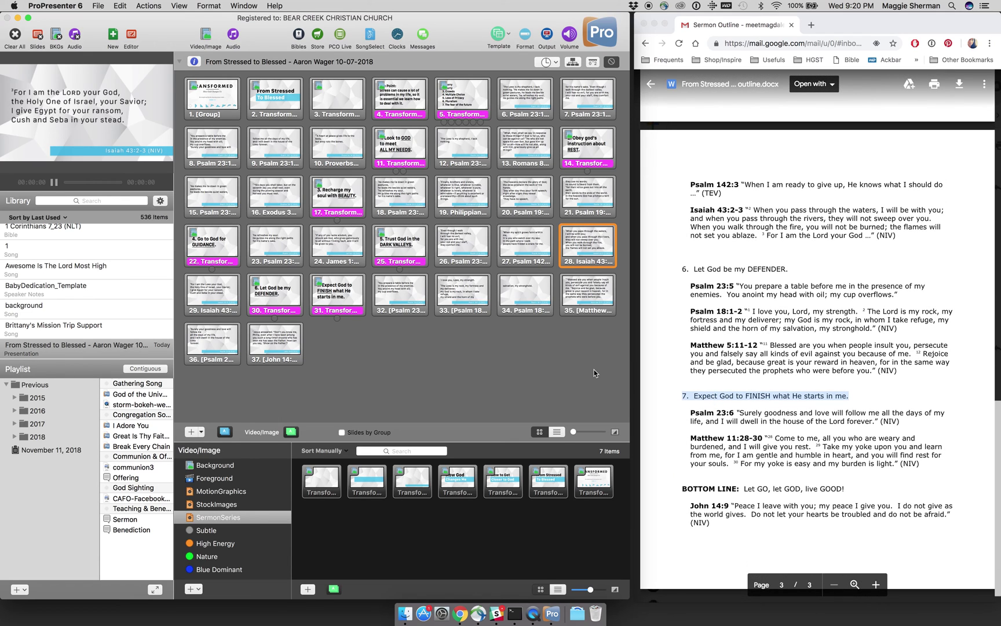
{"action": "left_click", "coordinate": [405, 302]}
{"action": "left_click_drag", "start_coordinate": [406, 302], "coordinate": [313, 311]}
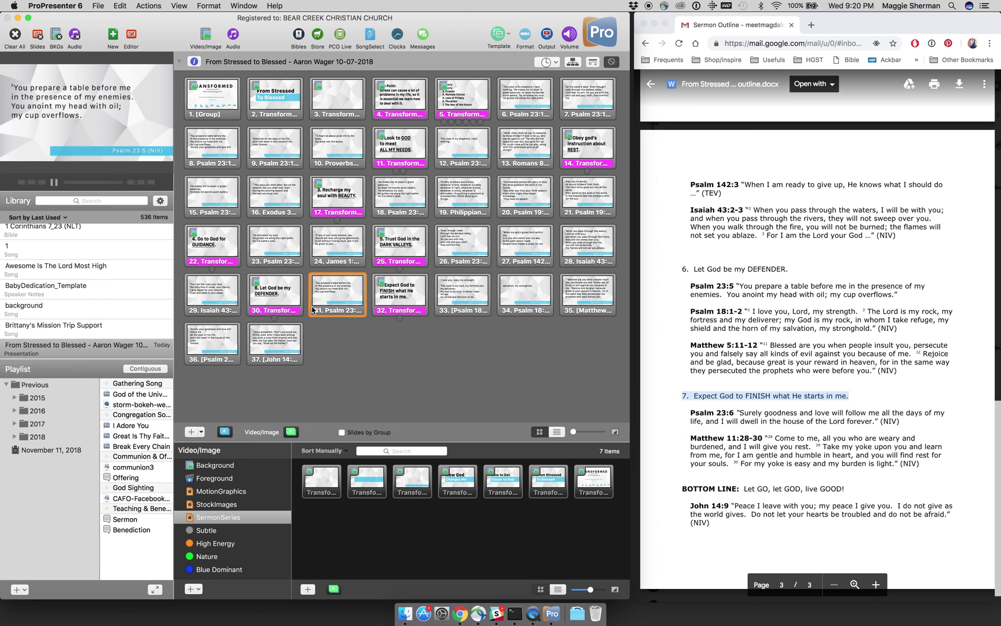
{"action": "mouse_move", "coordinate": [459, 308]}
{"action": "left_mouse_down"}
{"action": "mouse_move", "coordinate": [405, 310]}
{"action": "mouse_move", "coordinate": [453, 318]}
{"action": "left_mouse_up"}
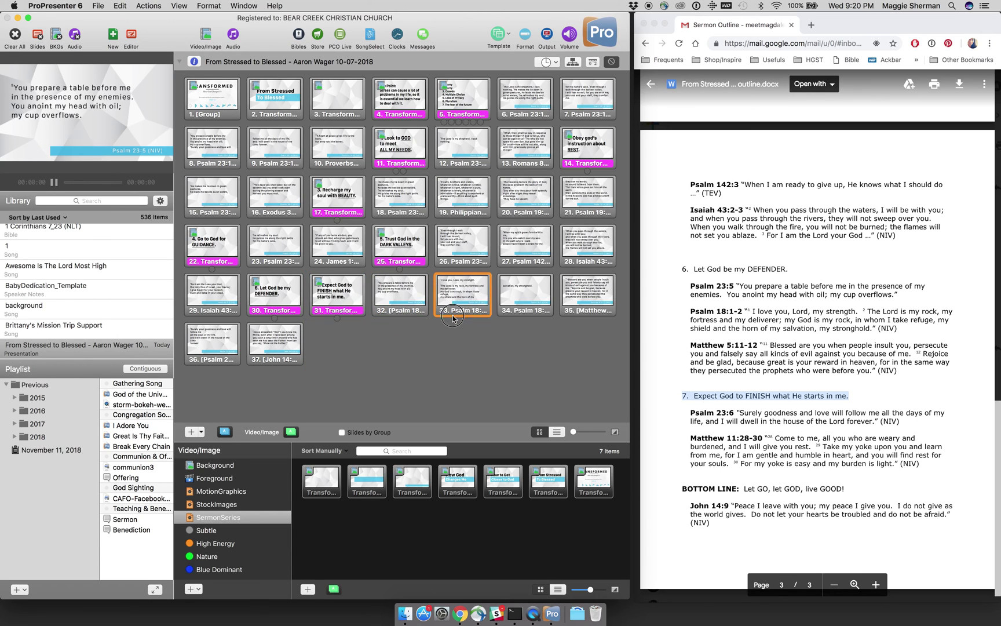
{"action": "left_click_drag", "start_coordinate": [400, 296], "coordinate": [326, 303]}
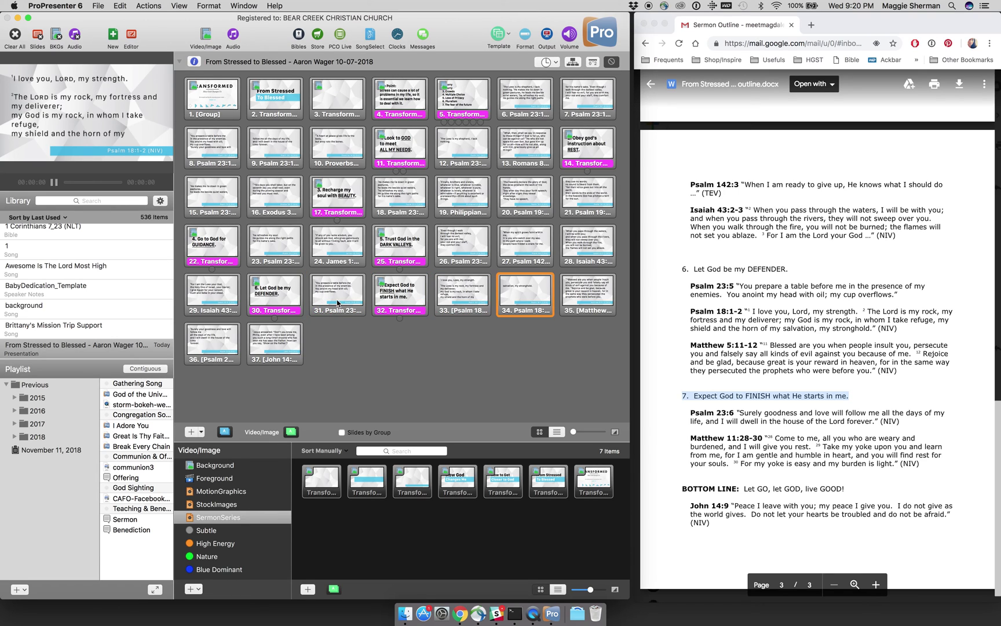
{"action": "left_click_drag", "start_coordinate": [460, 303], "coordinate": [380, 305]}
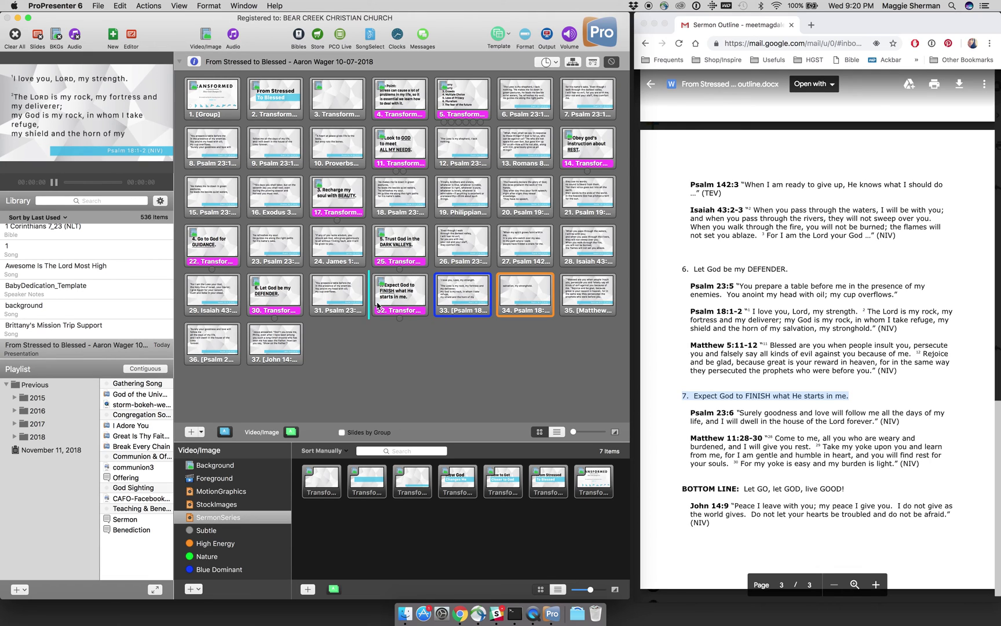
{"action": "left_click_drag", "start_coordinate": [509, 302], "coordinate": [445, 311]}
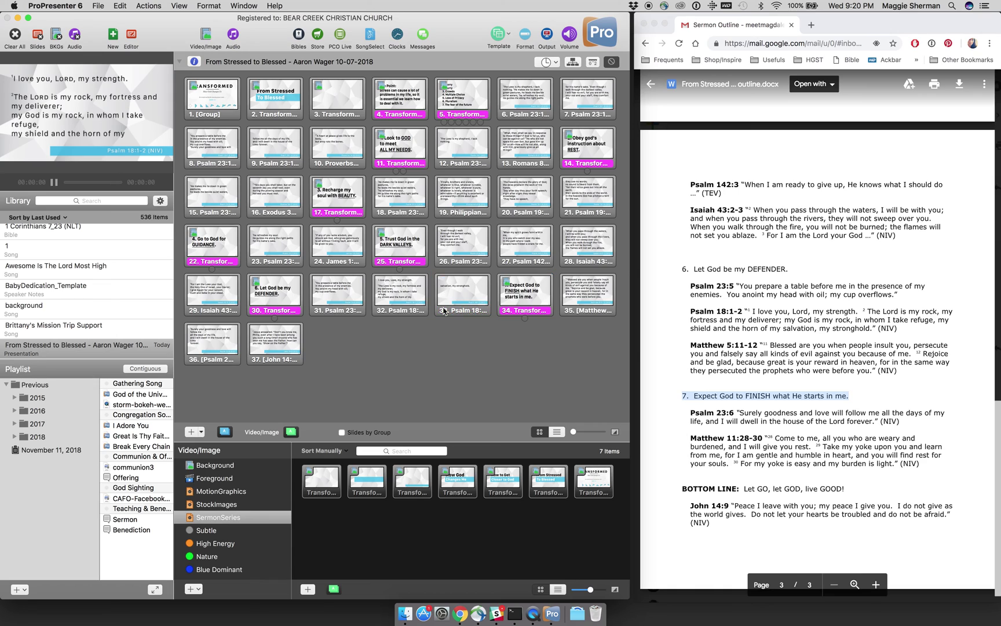
Step: Remove the extra line breaks from the Psalm 18:1-2 text on slide 32
{"action": "right_click", "coordinate": [409, 296]}
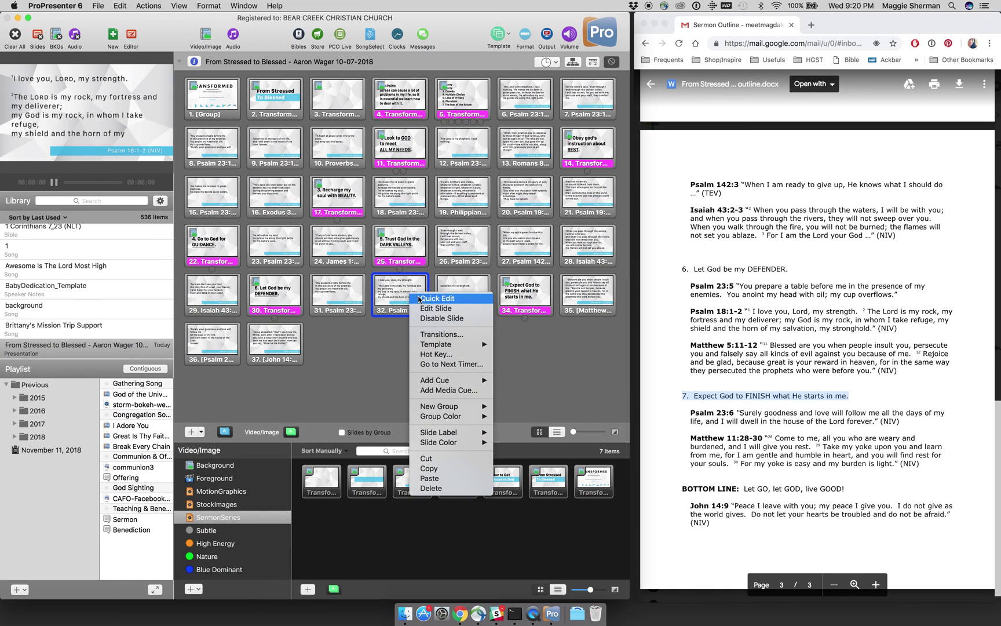
{"action": "key", "text": "Escape"}
{"action": "double_click", "coordinate": [420, 300]}
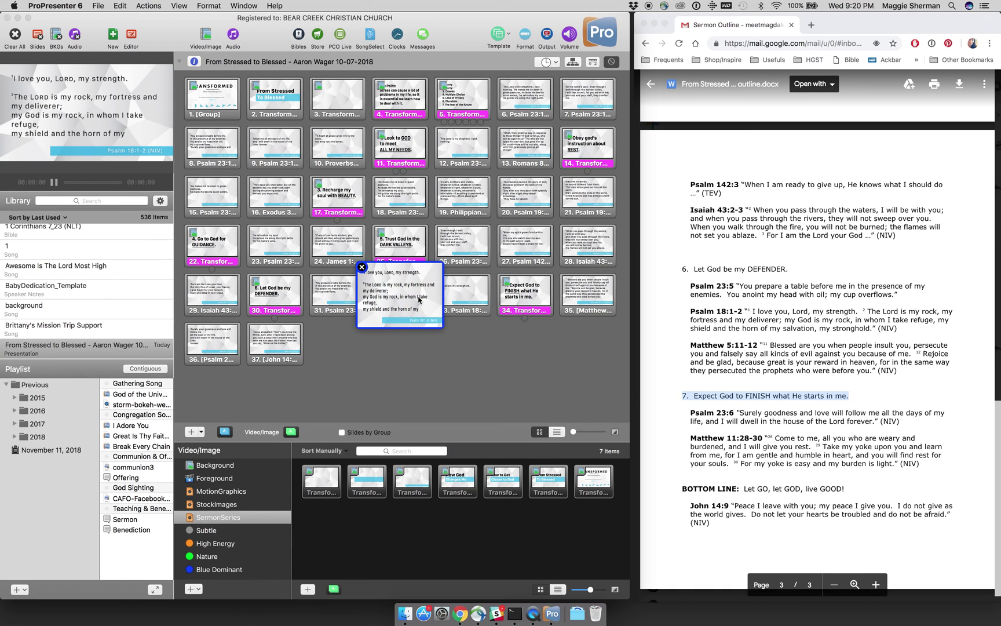
{"action": "double_click", "coordinate": [396, 295]}
{"action": "left_click", "coordinate": [390, 281]}
{"action": "key", "text": "BackSpace"}
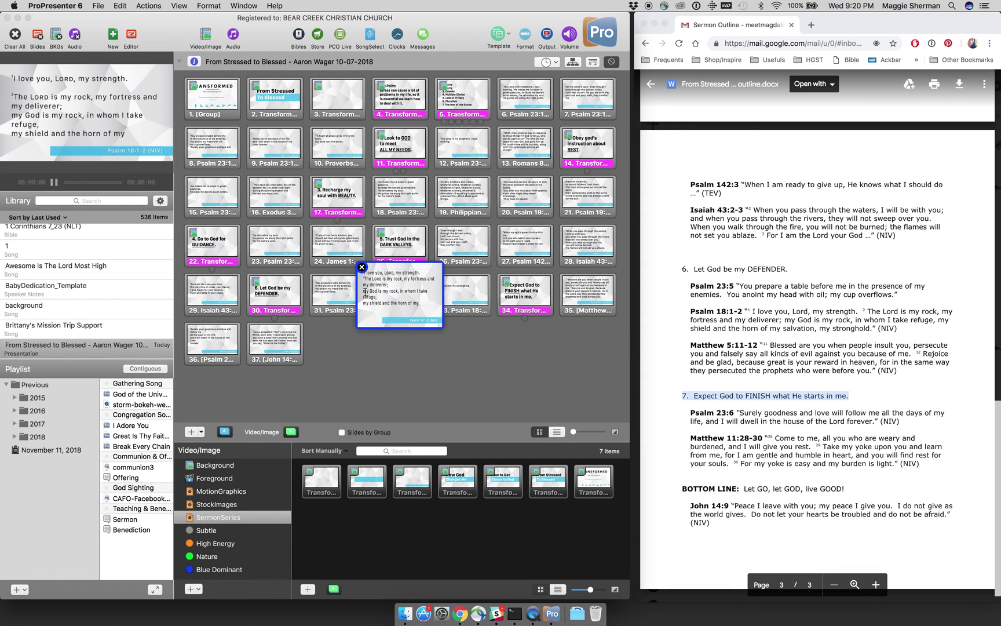
{"action": "key", "text": "BackSpace"}
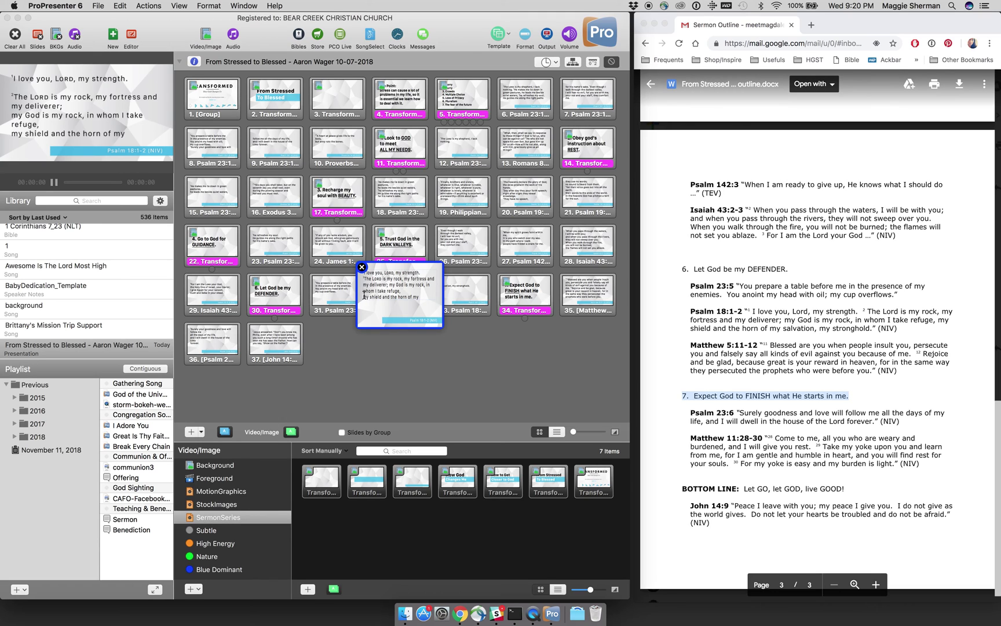
{"action": "key", "text": "BackSpace"}
{"action": "left_click", "coordinate": [363, 269]}
Step: Clear the leftover 'salvation, my stronghold.' text from slide 33 and delete that slide
{"action": "left_click", "coordinate": [457, 296]}
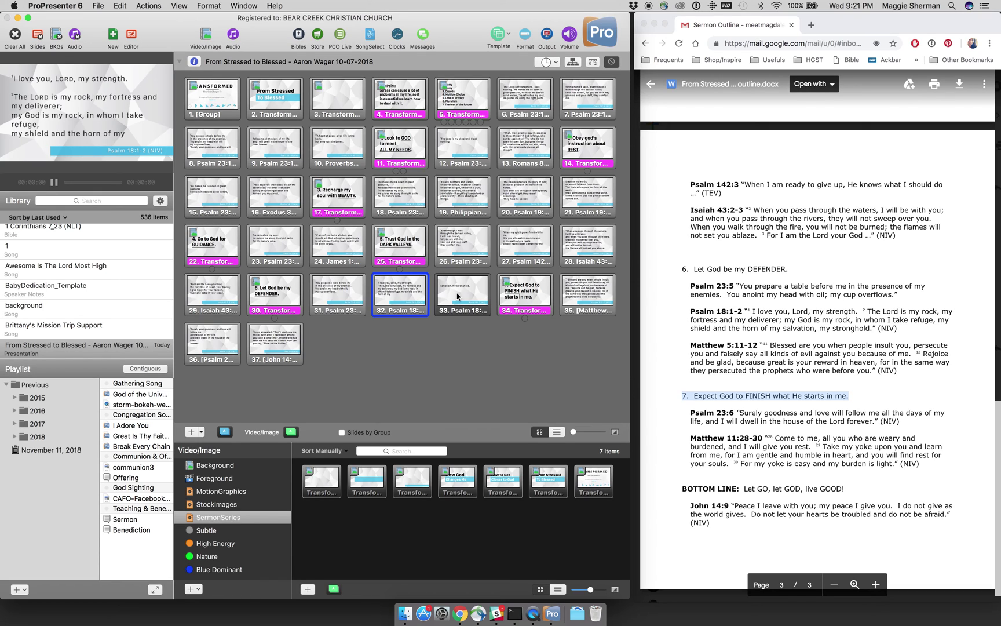
{"action": "right_click", "coordinate": [458, 295]}
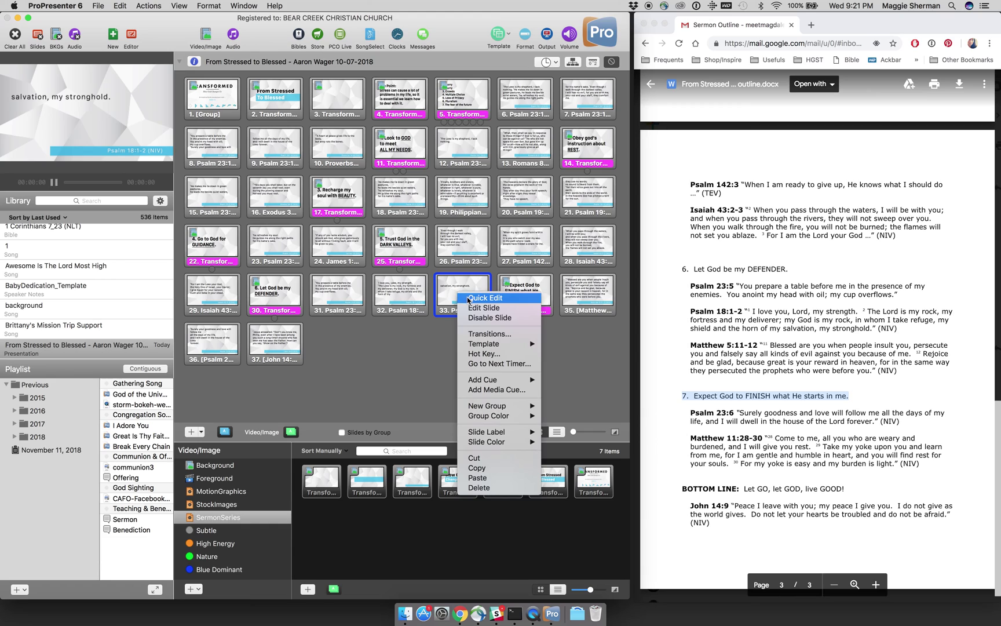
{"action": "left_click", "coordinate": [469, 298]}
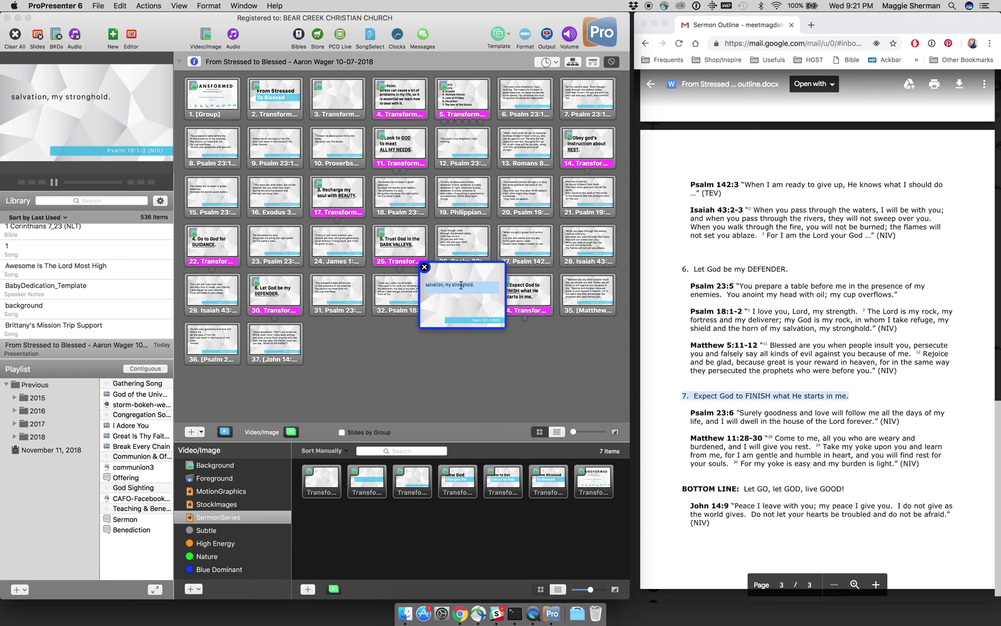
{"action": "key", "text": "BackSpace"}
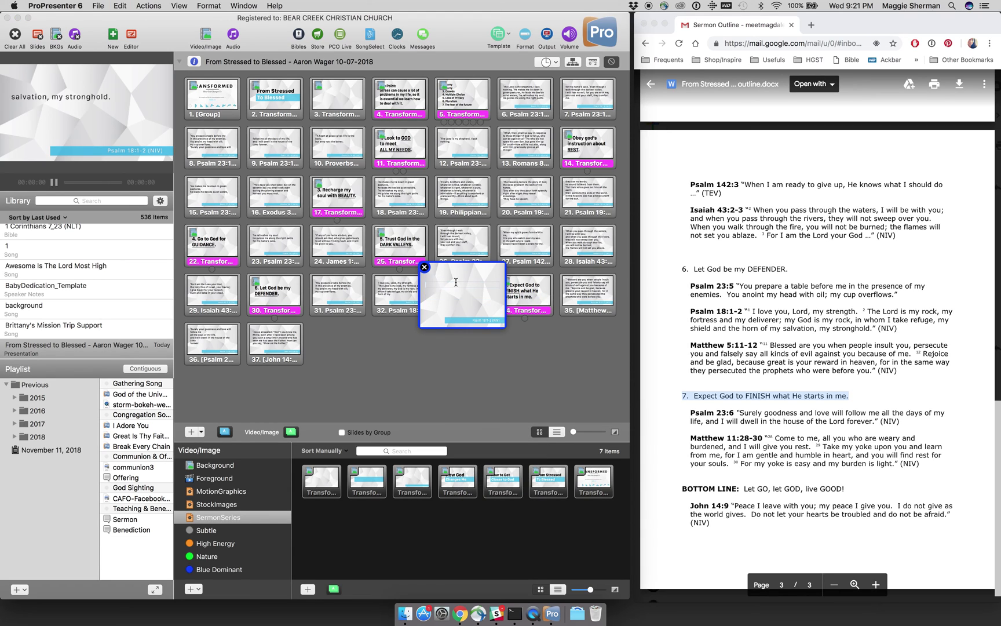
{"action": "left_click", "coordinate": [425, 268]}
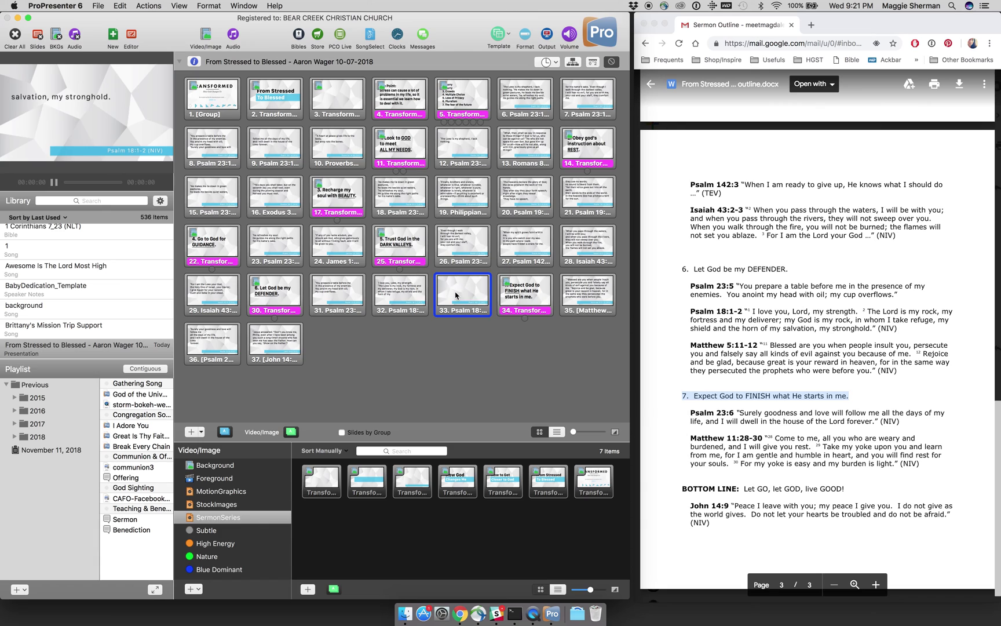
{"action": "right_click", "coordinate": [456, 294]}
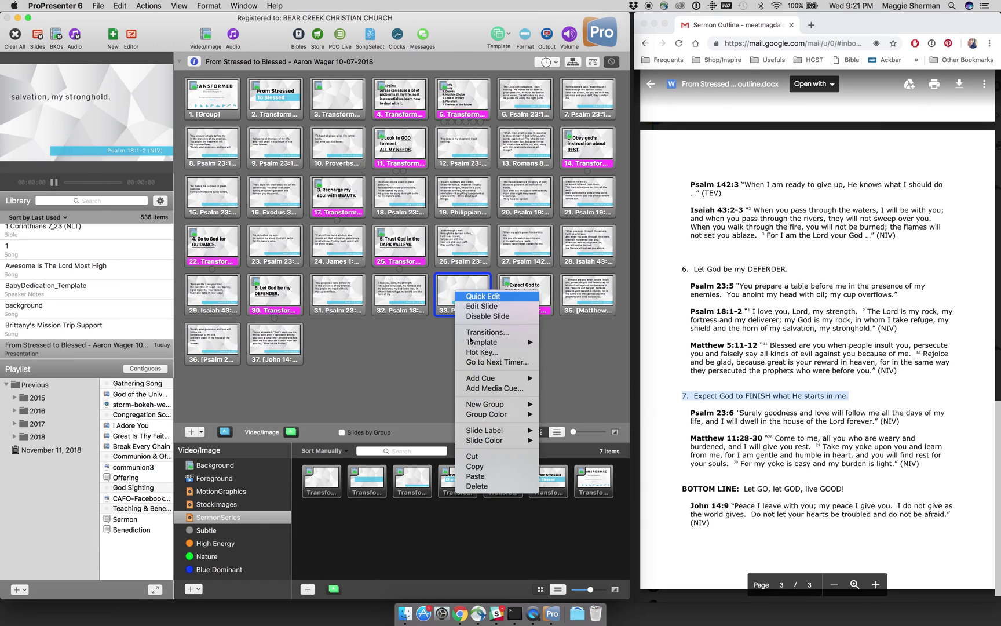
{"action": "left_click", "coordinate": [476, 485]}
Step: Paste 'salvation, my stronghold.' at the end of the Psalm 18 verse and check it
{"action": "left_click", "coordinate": [412, 300]}
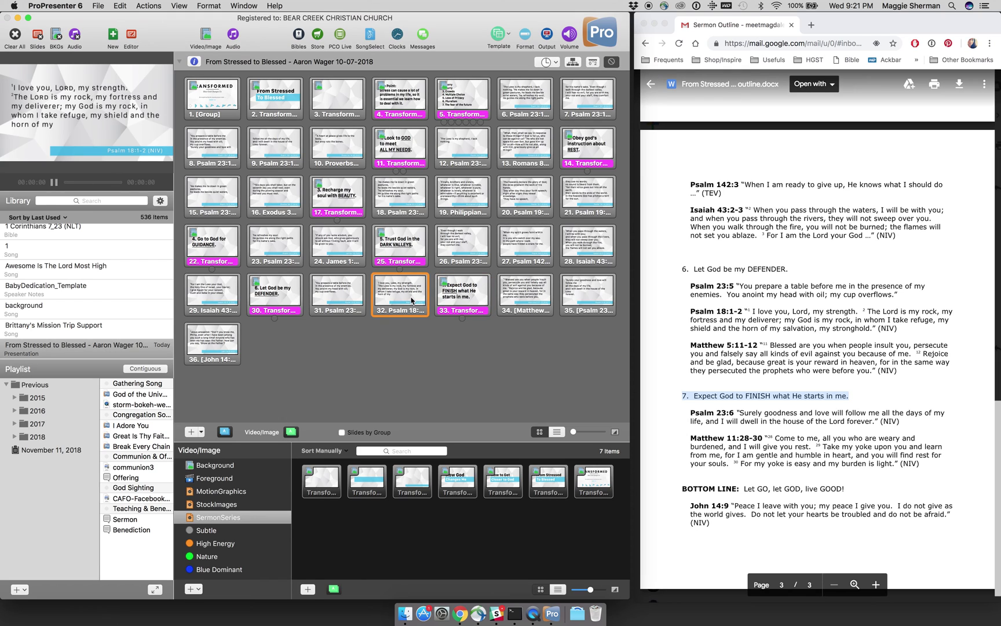
{"action": "right_click", "coordinate": [412, 300]}
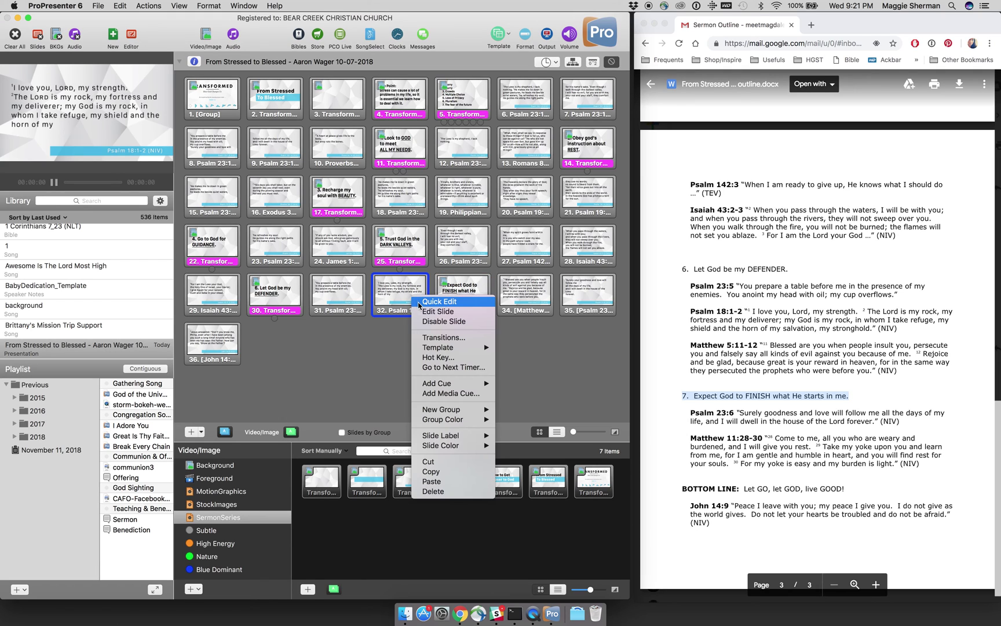
{"action": "left_click", "coordinate": [432, 306]}
{"action": "double_click", "coordinate": [387, 305]}
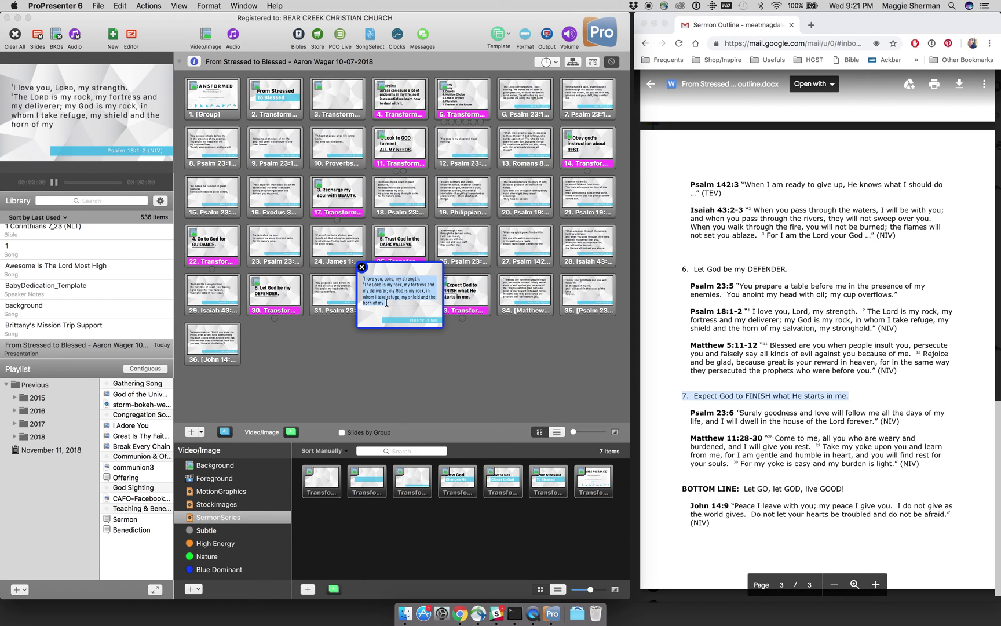
{"action": "left_click", "coordinate": [387, 304]}
{"action": "type", "text": "salvation, my stronghold."}
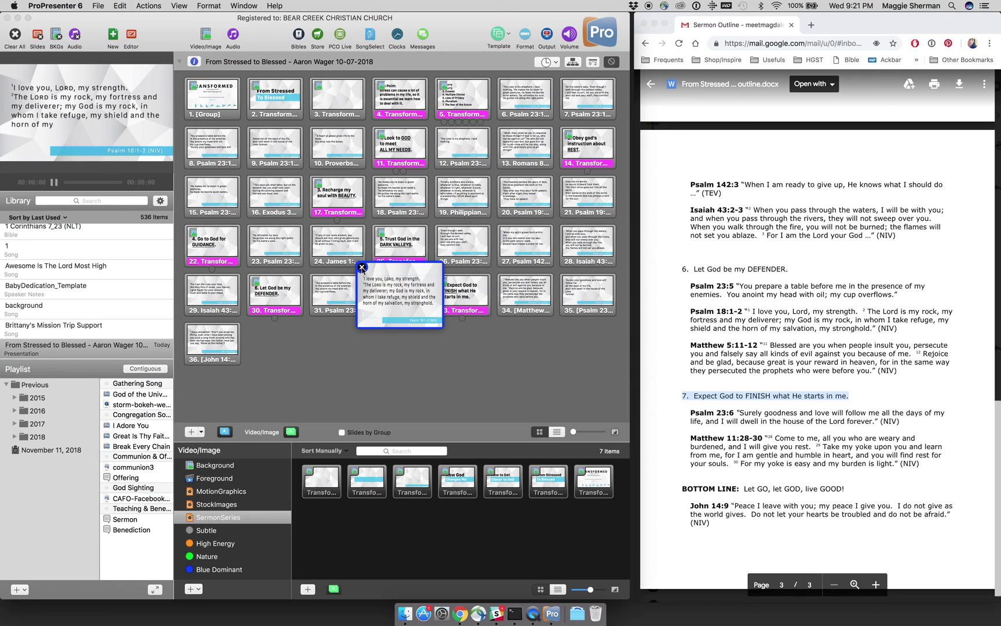
{"action": "left_click", "coordinate": [361, 268]}
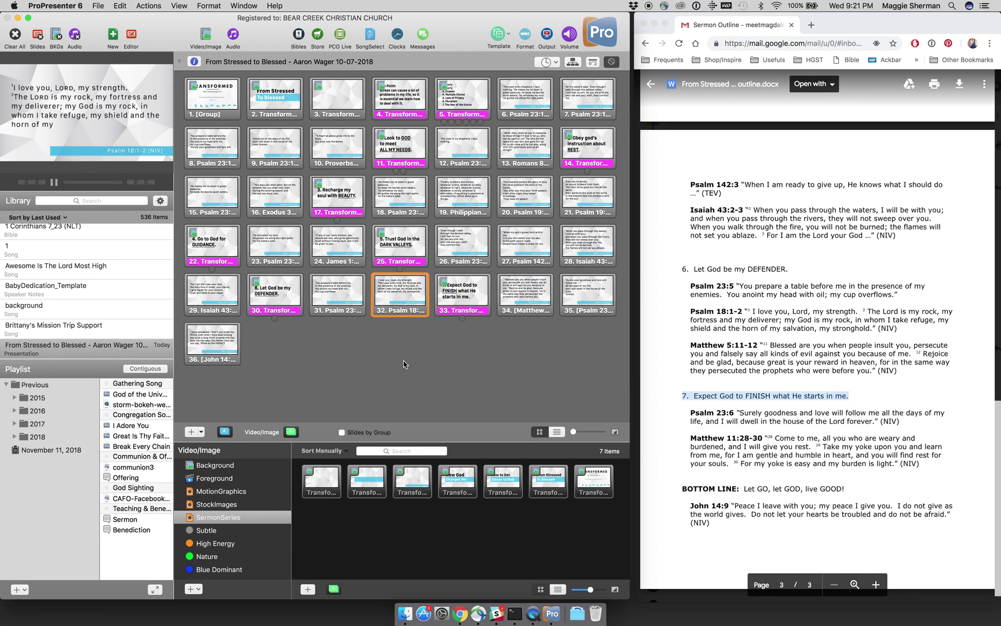
{"action": "right_click", "coordinate": [398, 291]}
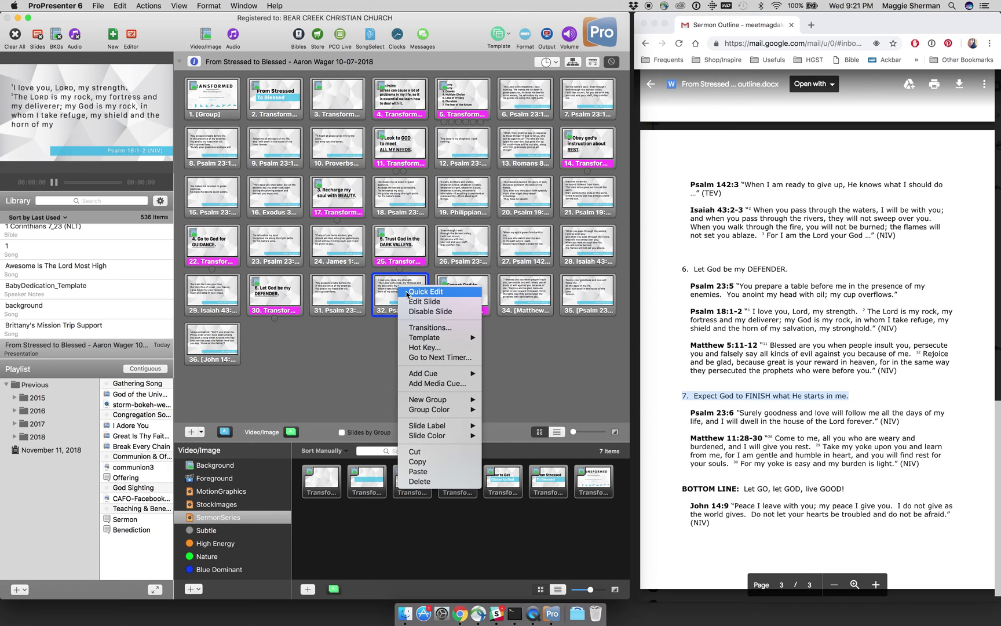
{"action": "left_click", "coordinate": [409, 296]}
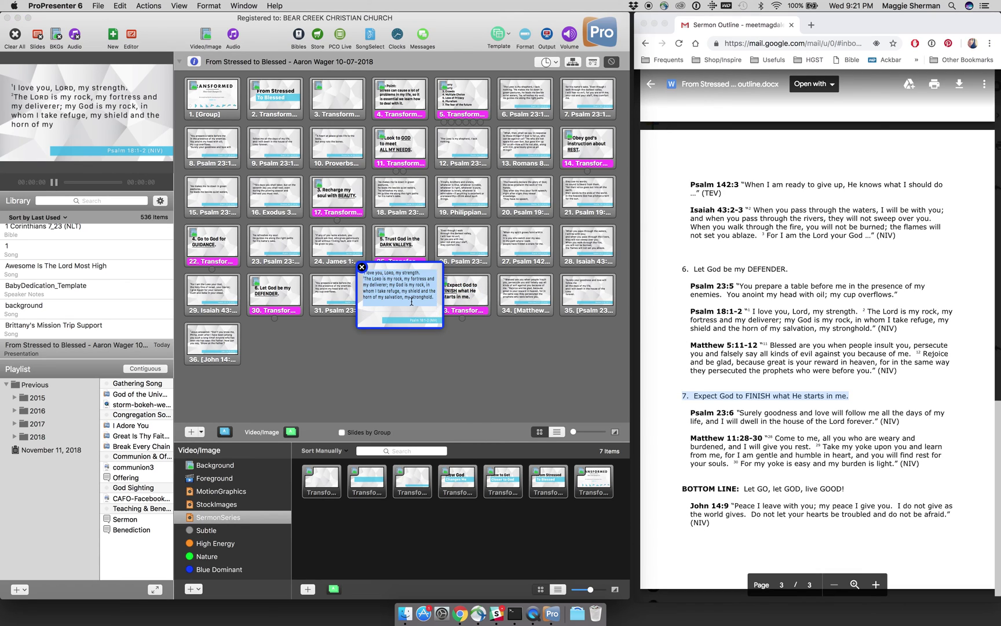
{"action": "left_click", "coordinate": [412, 301]}
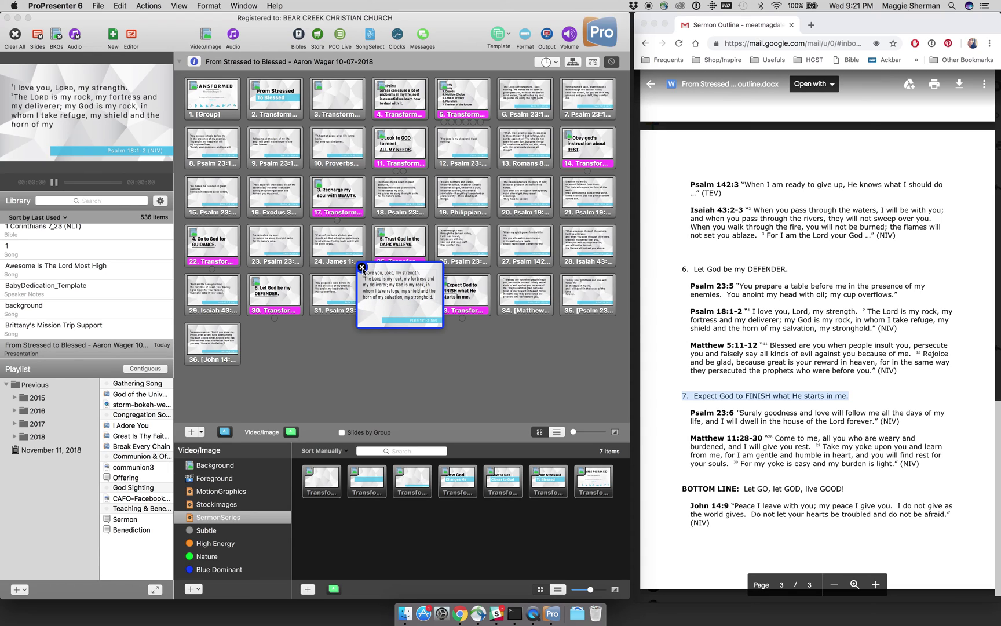
{"action": "left_click", "coordinate": [361, 269]}
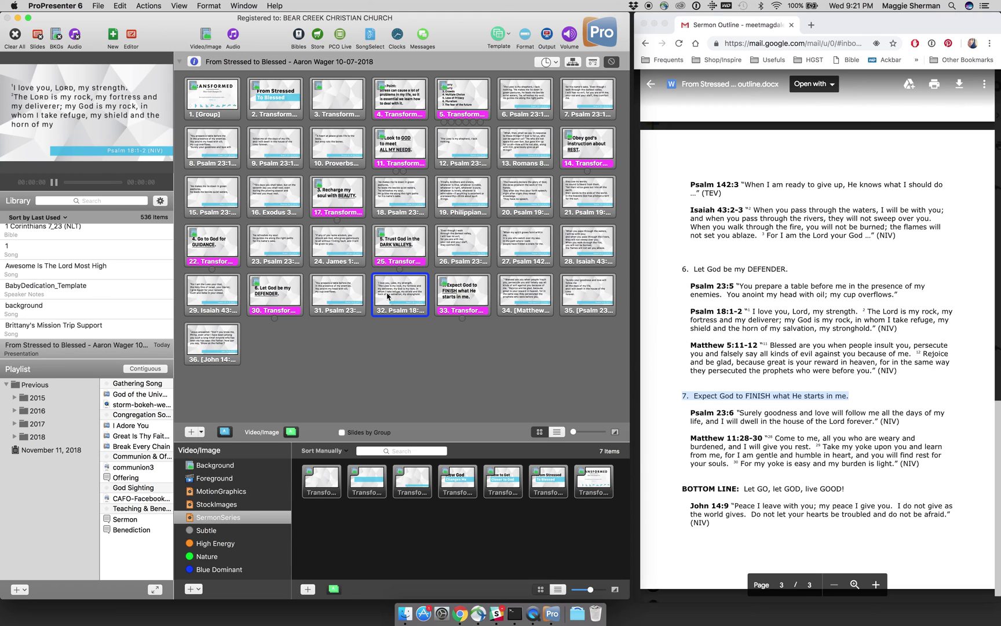
Step: Inspect the Psalm 23:3 slide text in quick edit, leaving it unchanged
{"action": "left_click", "coordinate": [292, 245]}
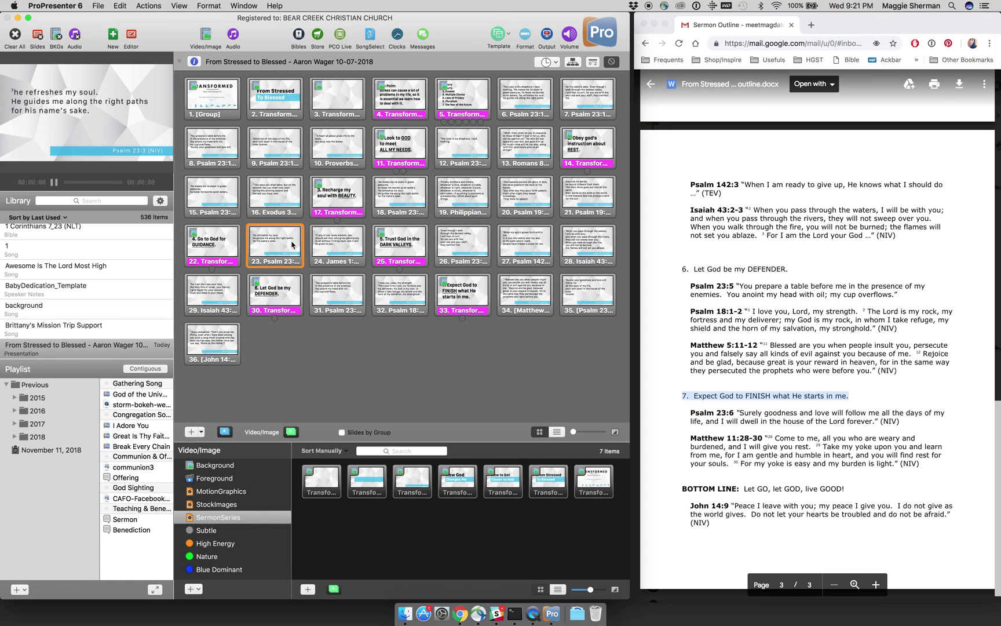
{"action": "right_click", "coordinate": [295, 244]}
{"action": "left_click", "coordinate": [296, 244]}
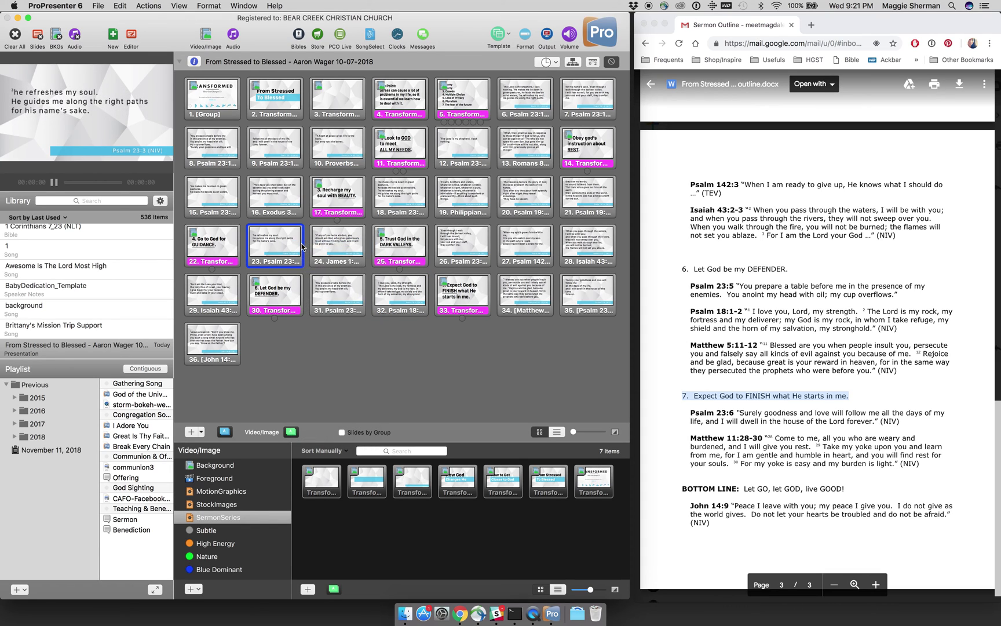
{"action": "double_click", "coordinate": [296, 244]}
{"action": "left_click", "coordinate": [285, 251]}
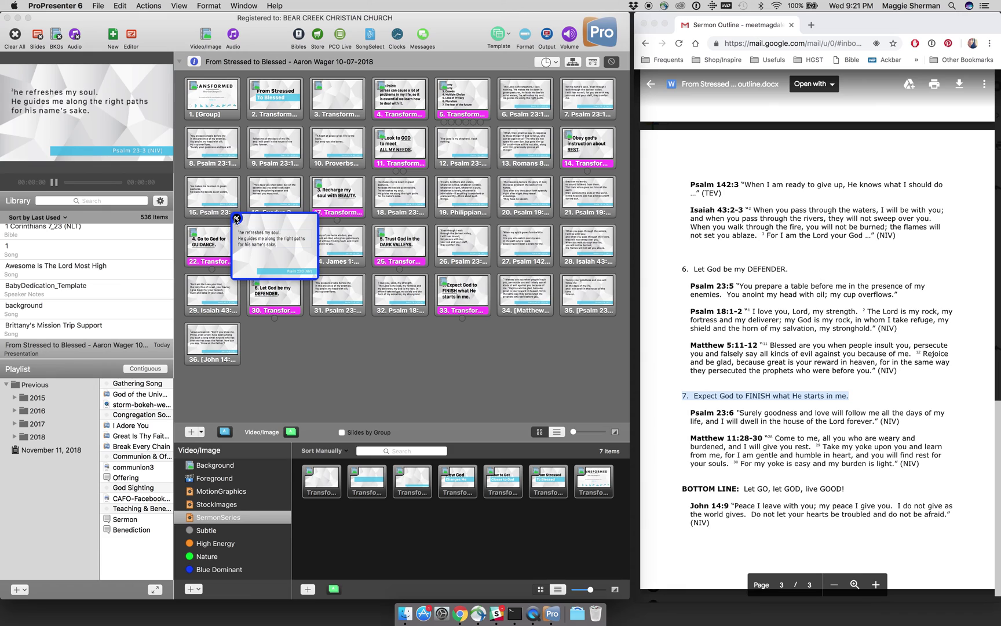
{"action": "left_click", "coordinate": [236, 218]}
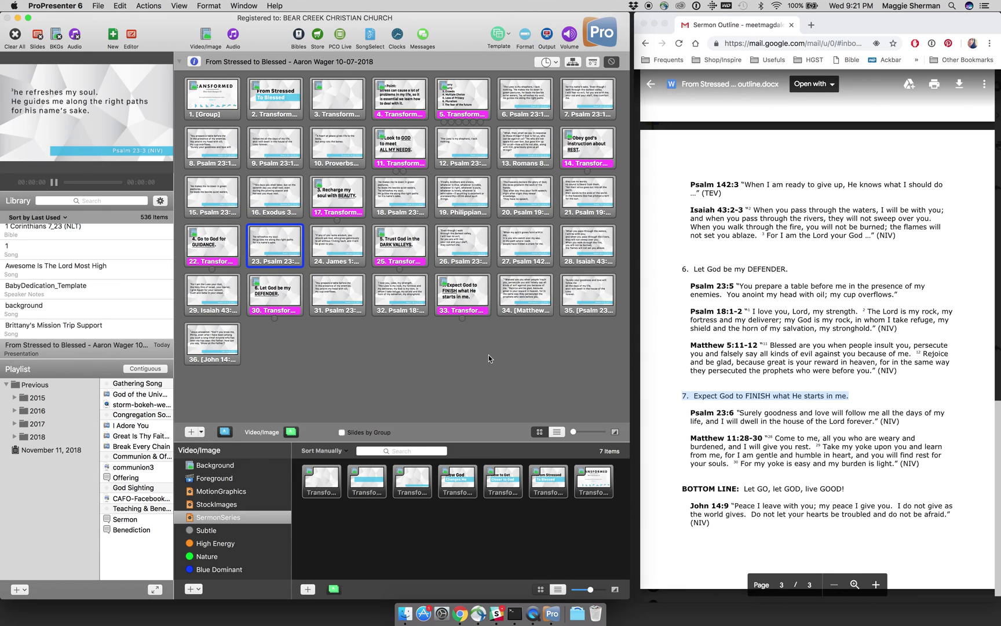
Step: Drag Psalm 23:6 from position 35 to 34, then preview the Matthew 5:11-12 slide
{"action": "scroll", "coordinate": [717, 407], "scroll_direction": "down", "scroll_amount": 1}
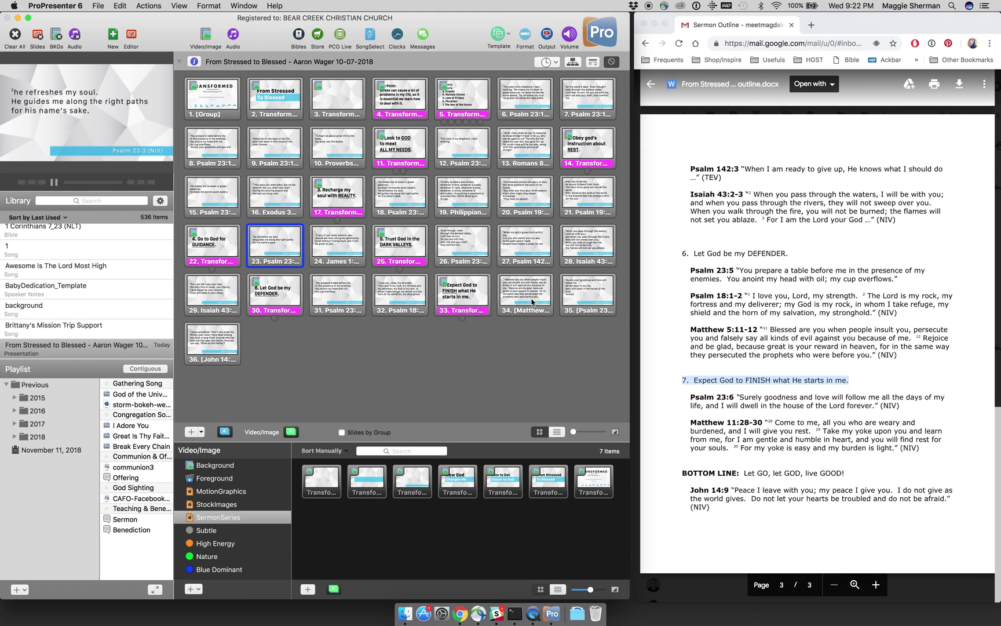
{"action": "left_click_drag", "start_coordinate": [574, 303], "coordinate": [501, 314]}
{"action": "left_click_drag", "start_coordinate": [497, 312], "coordinate": [499, 312]}
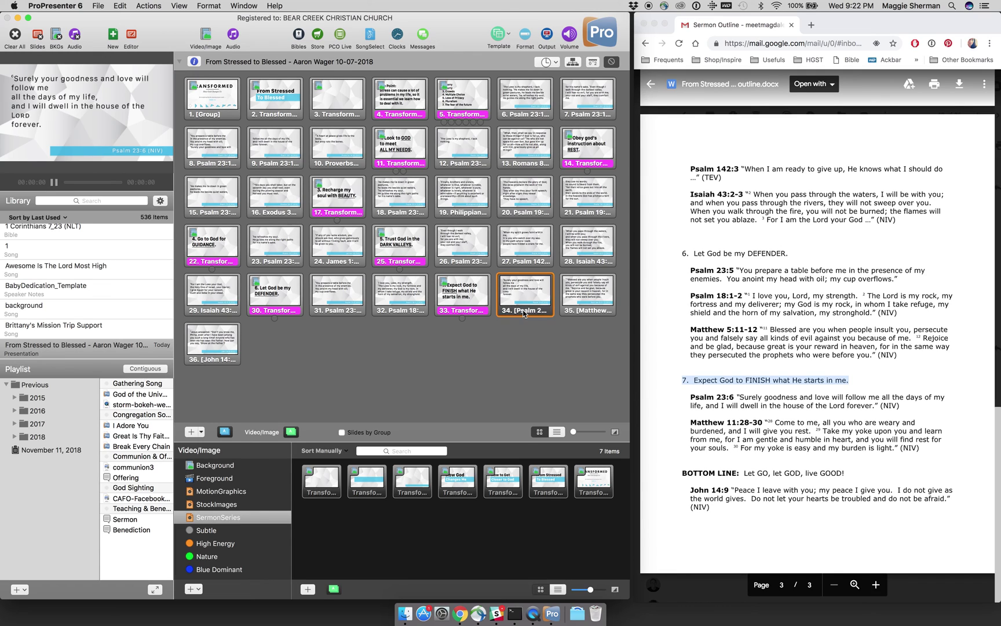
{"action": "left_click", "coordinate": [580, 309]}
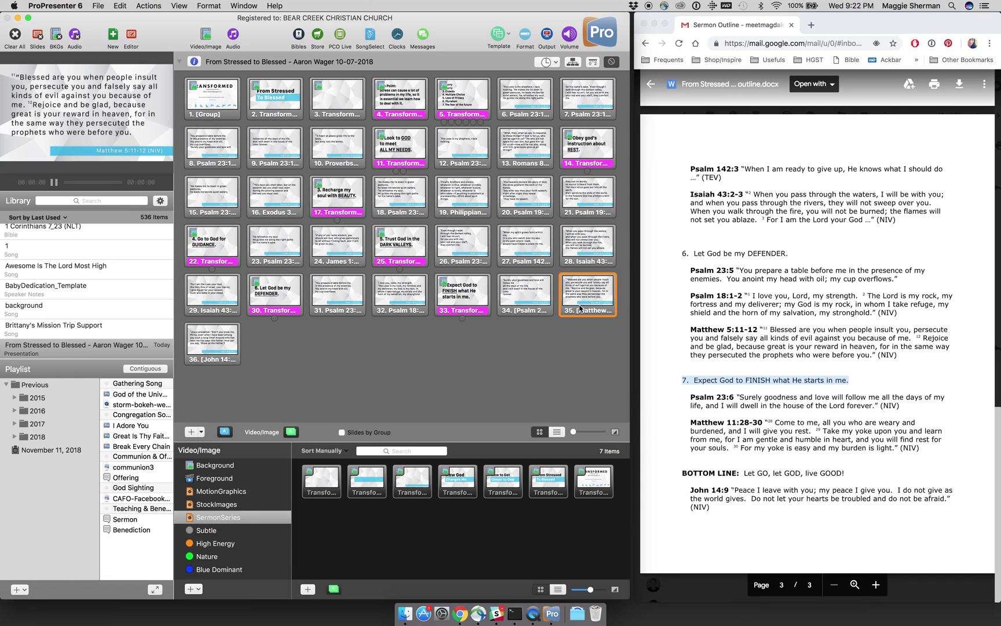
Step: Preview John 14:9, highlight 'Let GO, let GOD, live GOOD!' in the outline, then preview The Point
{"action": "key", "text": "Right"}
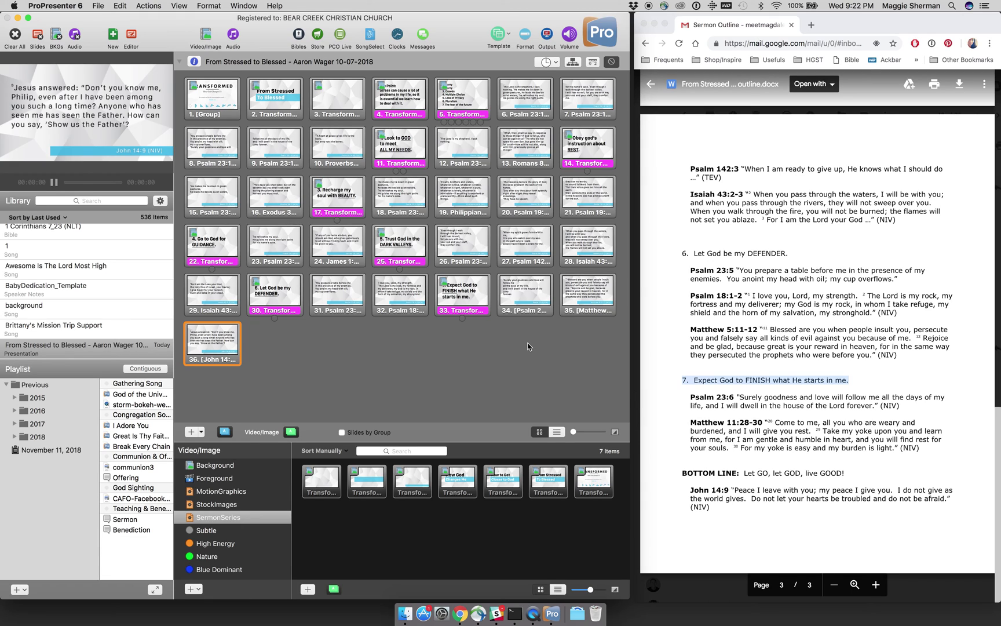
{"action": "left_click", "coordinate": [764, 478]}
{"action": "left_click", "coordinate": [846, 477]}
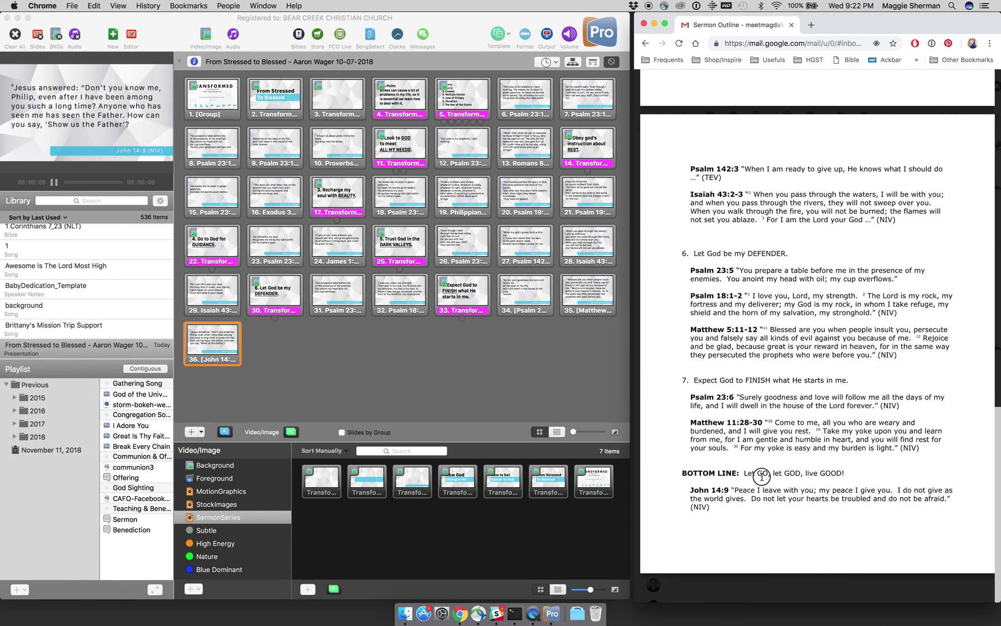
{"action": "left_click_drag", "start_coordinate": [746, 475], "coordinate": [822, 473]}
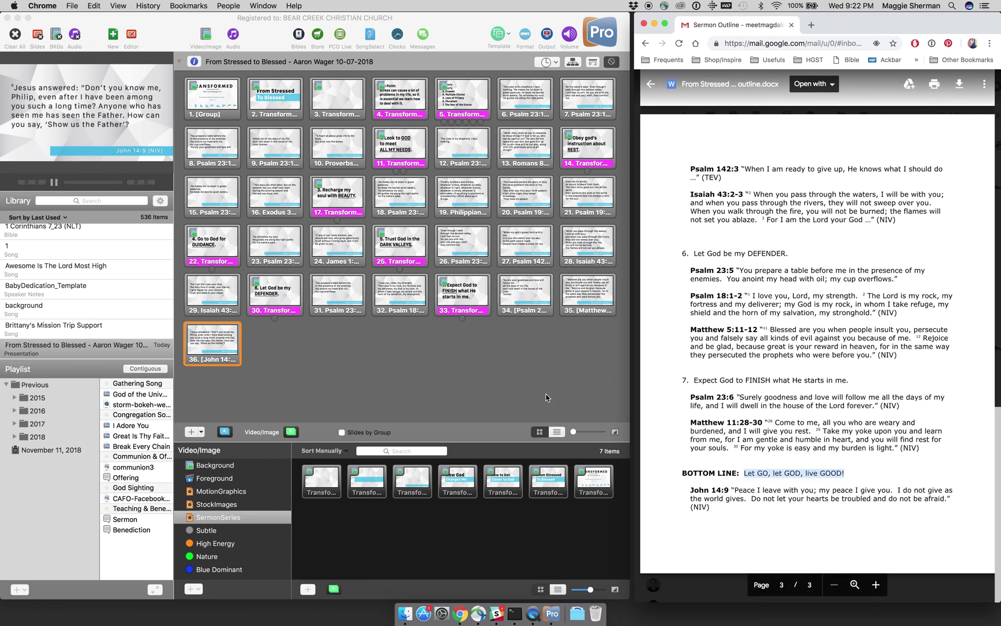
{"action": "left_click", "coordinate": [546, 396]}
{"action": "left_click", "coordinate": [411, 103]}
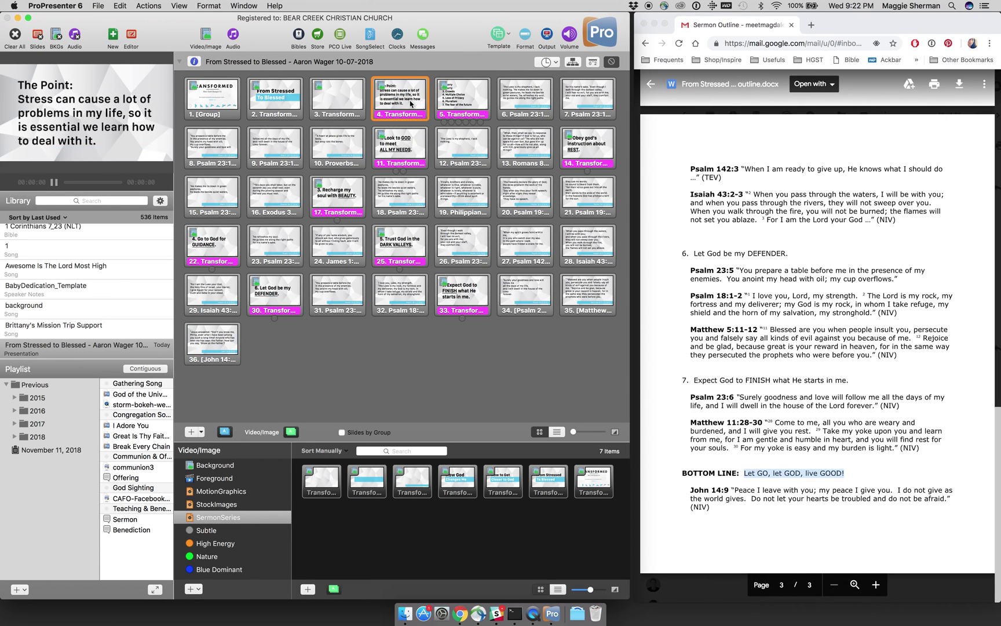
Step: Duplicate The Point slide and move the copy just before the John 14:9 slide
{"action": "right_click", "coordinate": [412, 103]}
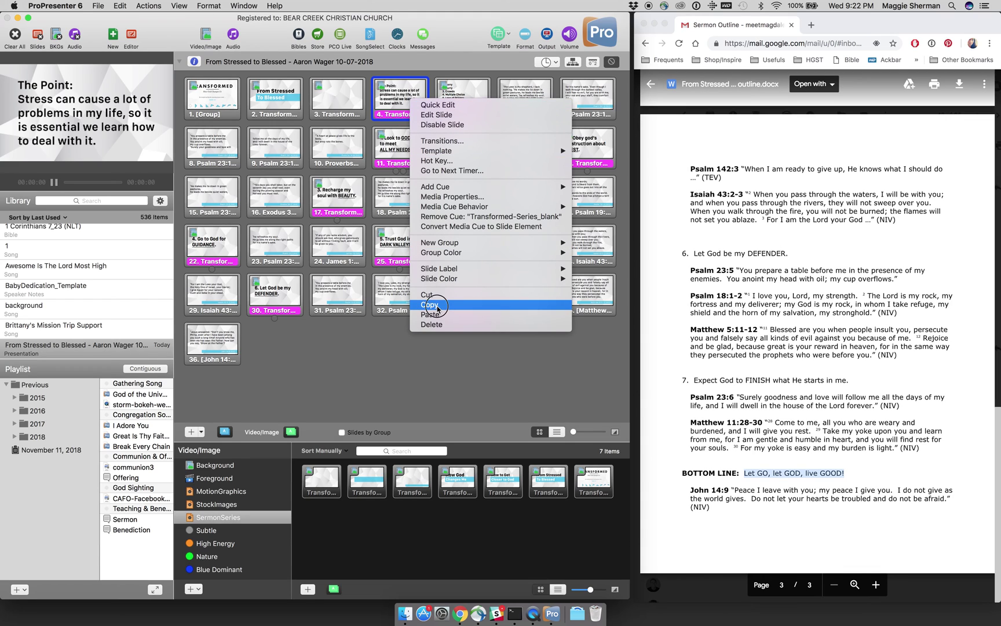
{"action": "left_click", "coordinate": [437, 307]}
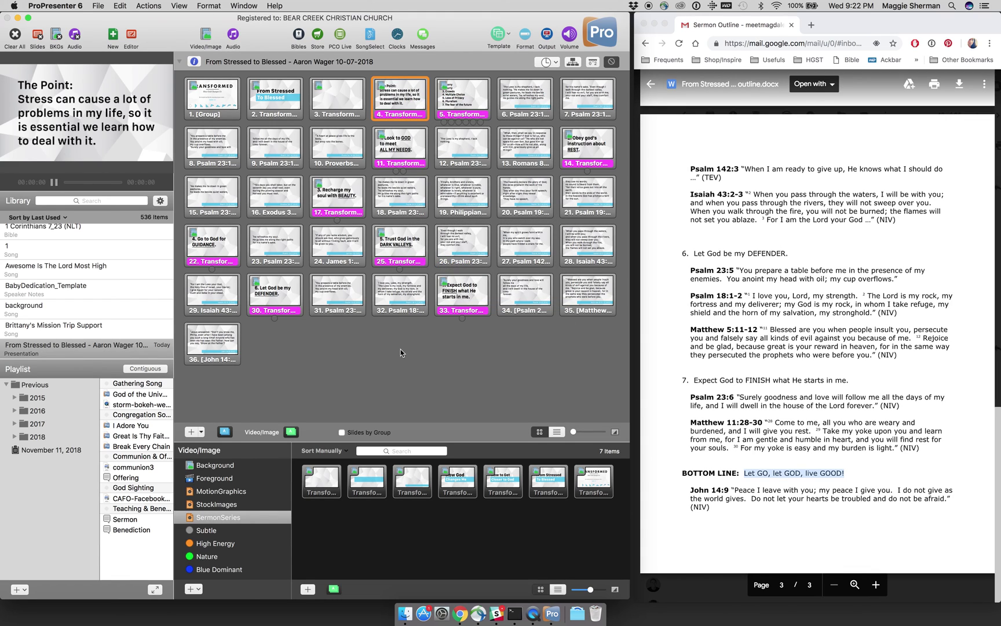
{"action": "key", "text": "super+v"}
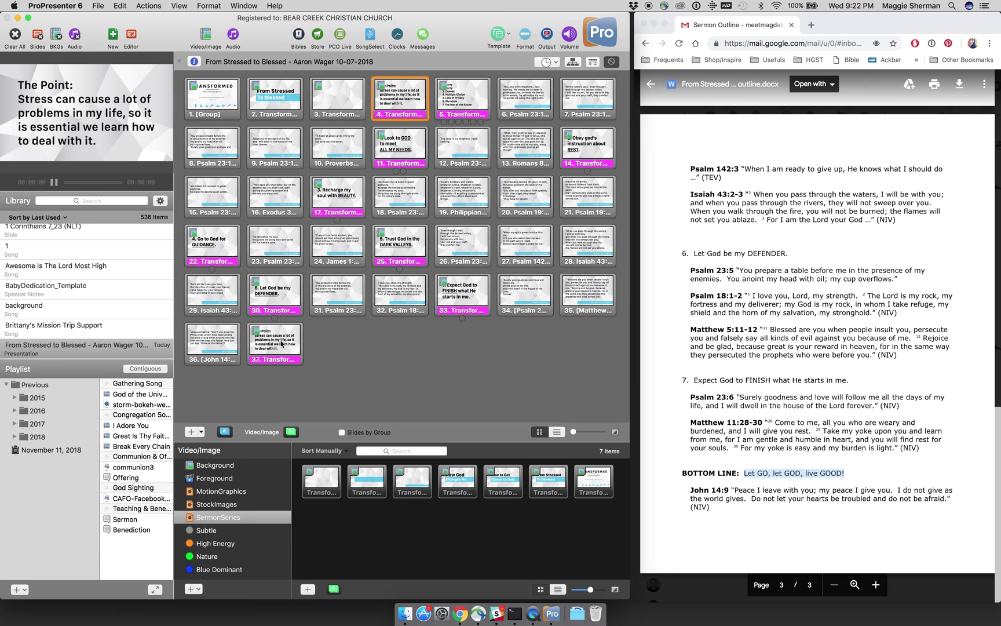
{"action": "left_click", "coordinate": [277, 347]}
{"action": "left_click_drag", "start_coordinate": [278, 347], "coordinate": [210, 347]}
Step: Open the copied slide in the editor and select its text box
{"action": "right_click", "coordinate": [209, 344]}
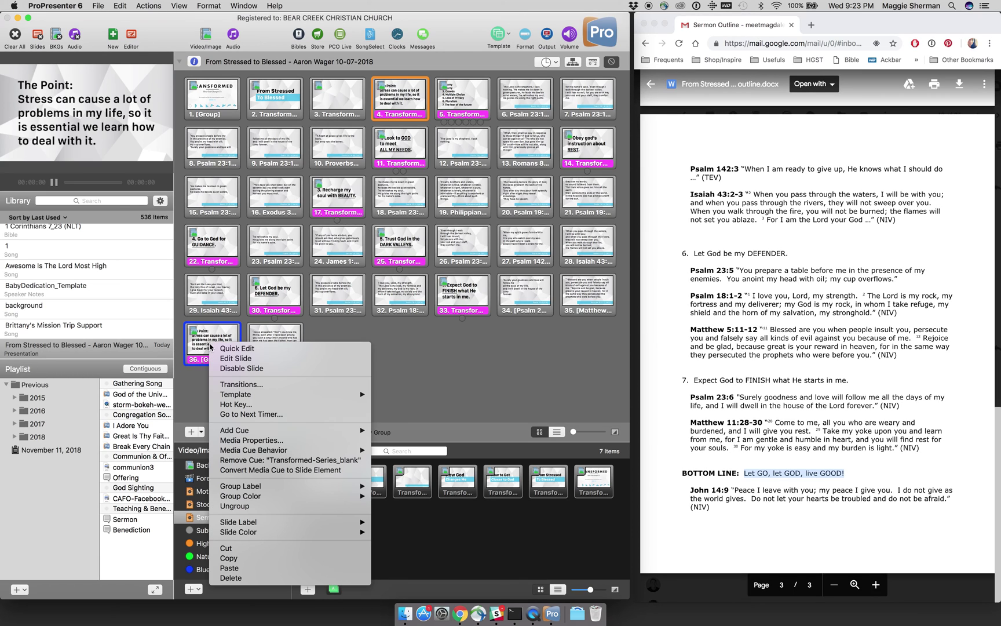
{"action": "left_click", "coordinate": [224, 360]}
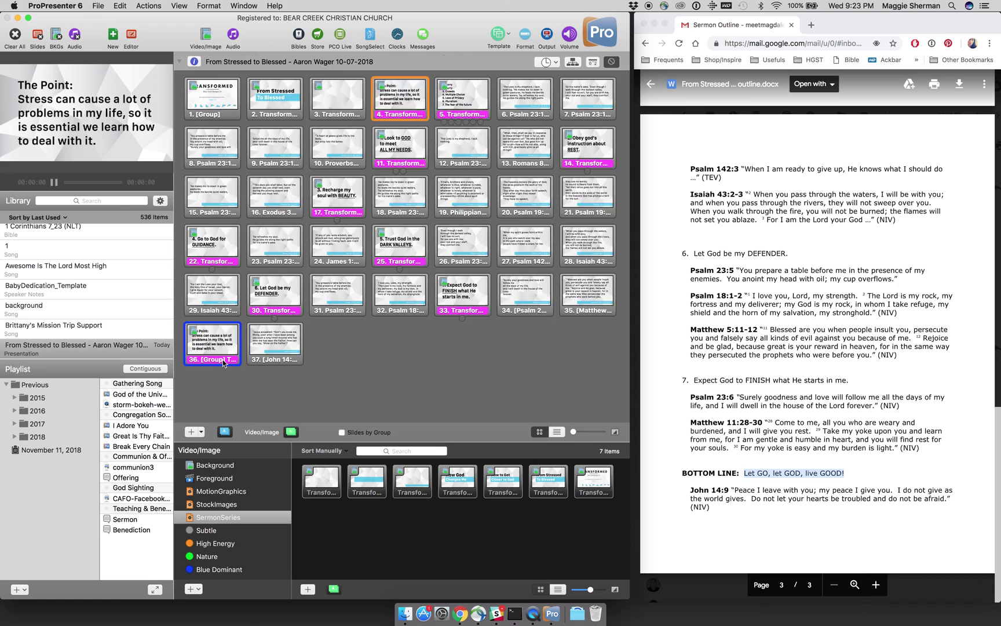
{"action": "left_click", "coordinate": [341, 213]}
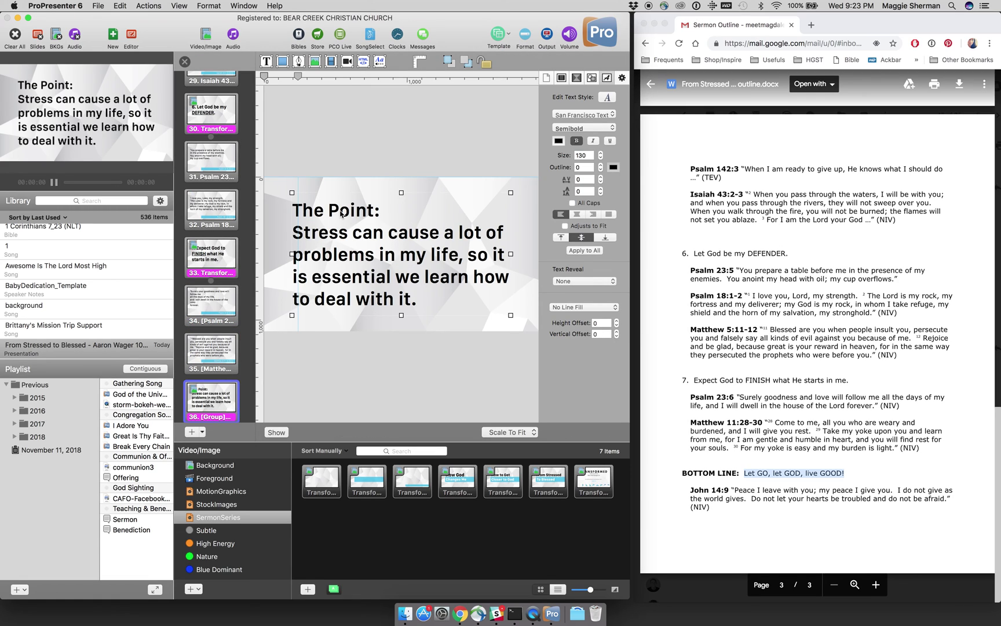
Step: Replace 'The Point:' with 'Bottom Line:' on its own line and select the old statement
{"action": "triple_click", "coordinate": [341, 213]}
{"action": "double_click", "coordinate": [341, 212]}
{"action": "left_click", "coordinate": [340, 211]}
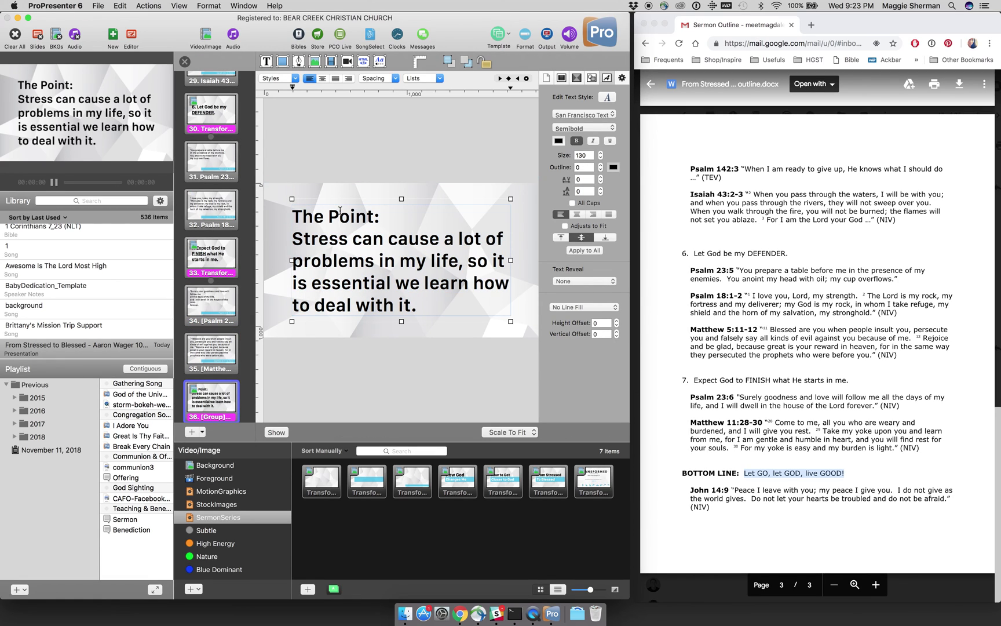
{"action": "triple_click", "coordinate": [341, 211]}
{"action": "type", "text": "Bottom Lin"}
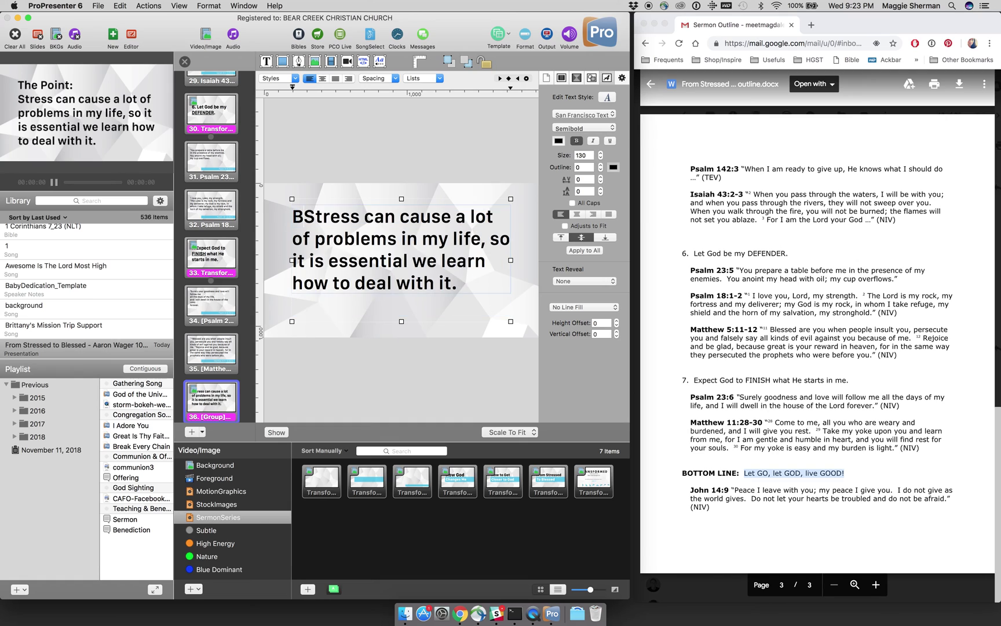
{"action": "type", "text": "e:"}
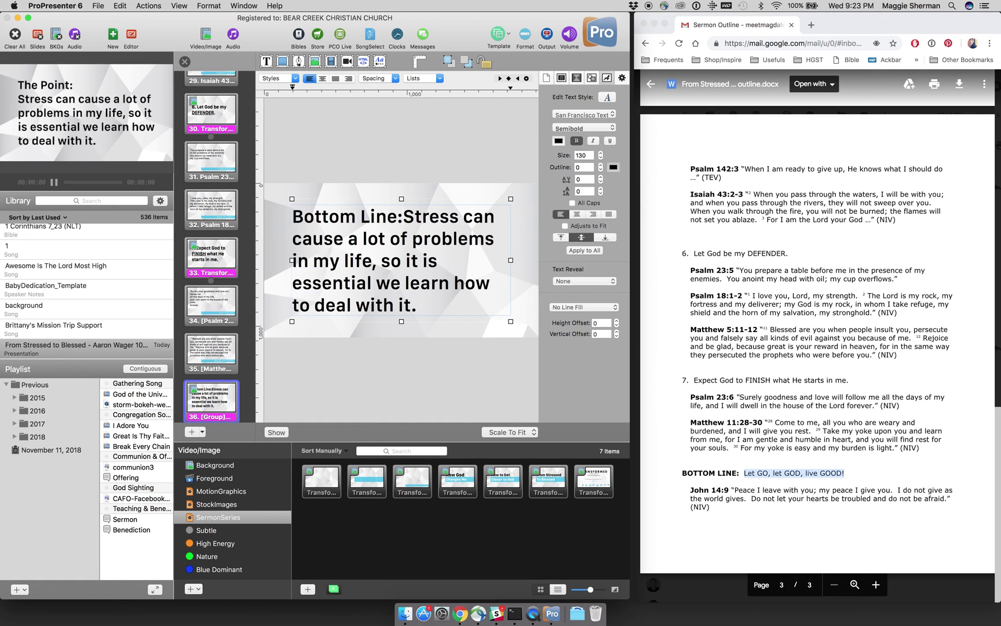
{"action": "key", "text": "Return"}
{"action": "key", "text": "shift+Down"}
{"action": "key", "text": "shift+Down"}
{"action": "key", "text": "shift+Down"}
{"action": "key", "text": "shift+Down"}
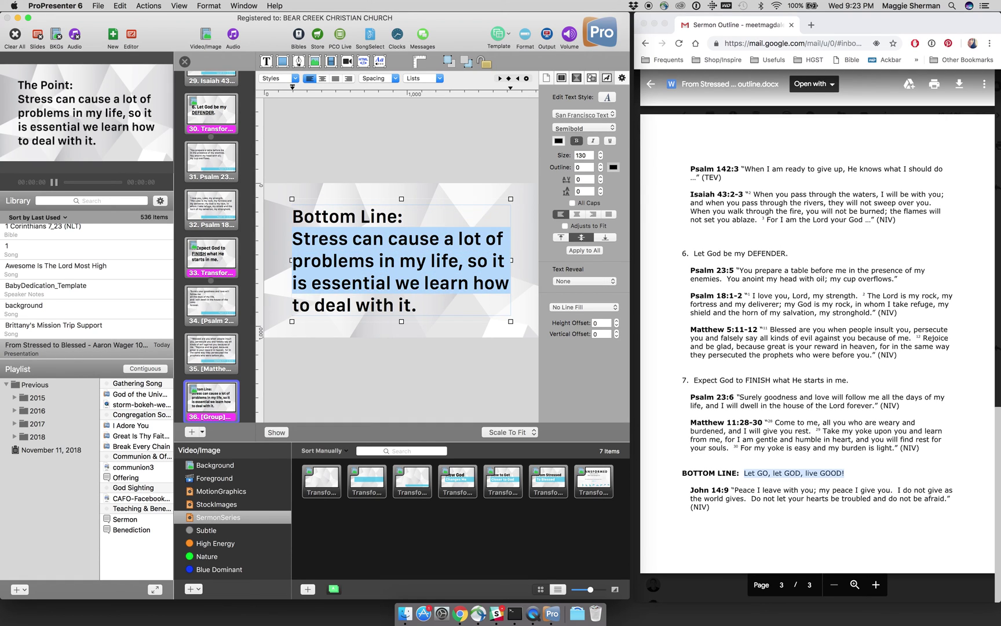
Step: Type 'Let GO, let GOD, live GOOD!' with GO, GOD and GOOD underlined
{"action": "type", "text": "Let"}
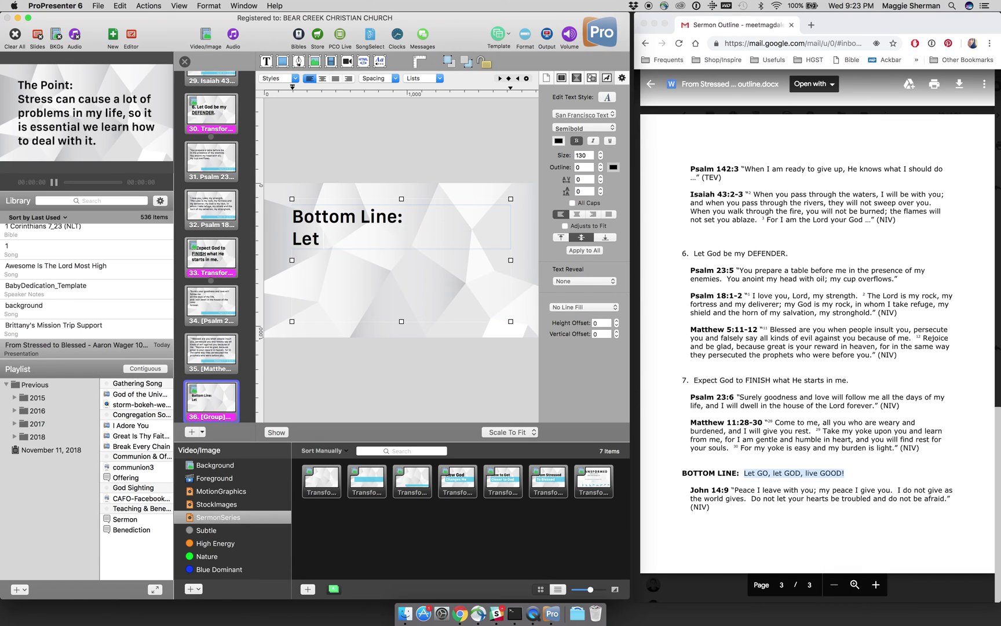
{"action": "key", "text": "super+u"}
{"action": "type", "text": "GO"}
{"action": "key", "text": "super+u"}
{"action": "type", "text": ", let"}
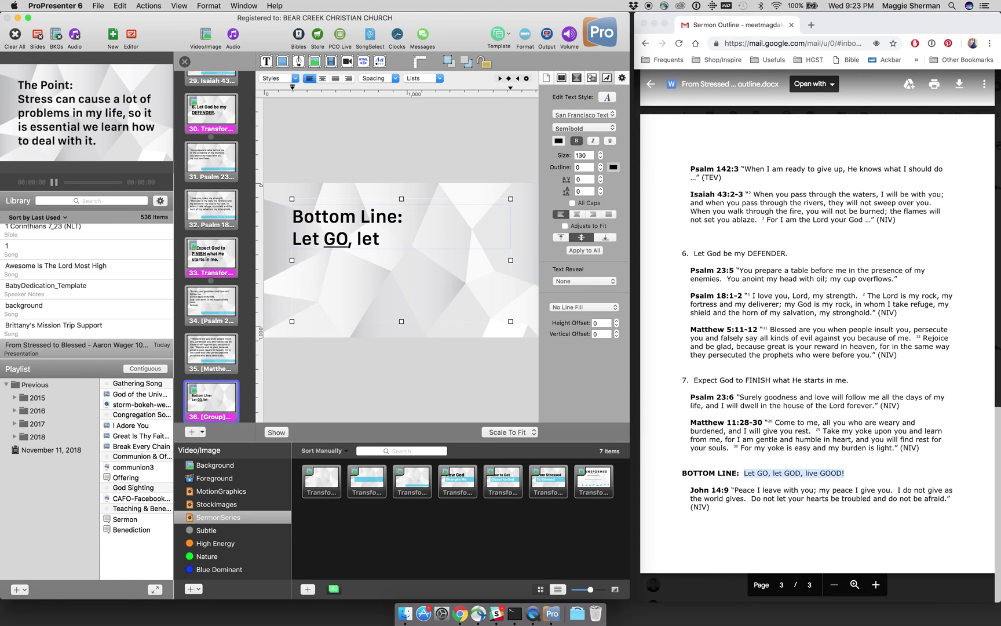
{"action": "key", "text": "super+u"}
{"action": "type", "text": "GOD"}
{"action": "key", "text": "super+u"}
{"action": "key", "text": "super+u"}
{"action": "type", "text": ","}
{"action": "key", "text": "super+u"}
{"action": "type", "text": "live"}
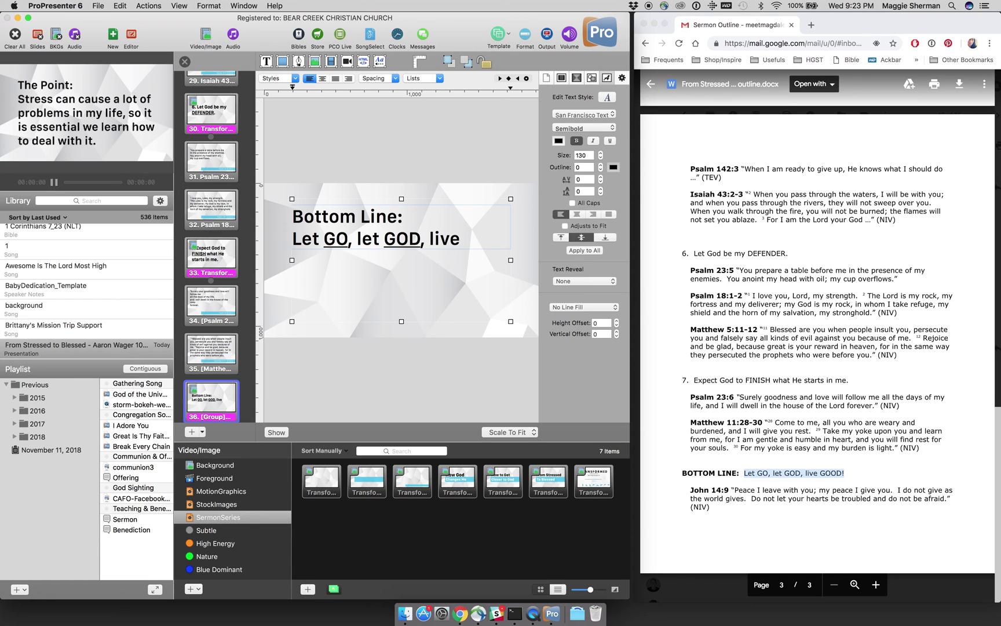
{"action": "key", "text": "super+u"}
{"action": "type", "text": "GOOD"}
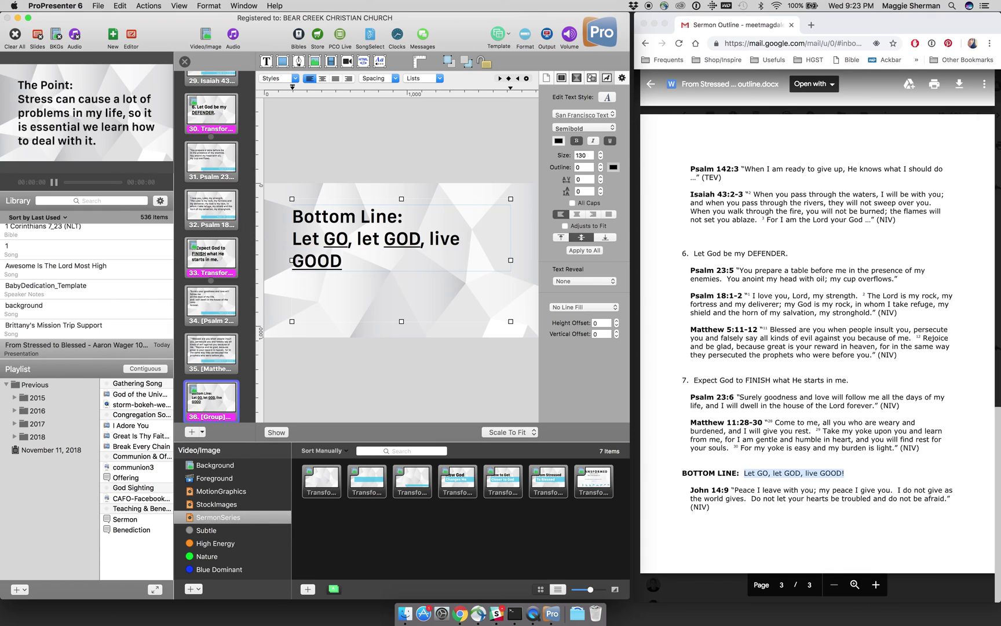
{"action": "key", "text": "super+u"}
{"action": "type", "text": "!"}
Step: Set the 'Let GO, let GOD, live GOOD!' line to size 200 and close the editor
{"action": "left_click_drag", "start_coordinate": [348, 262], "coordinate": [296, 245]}
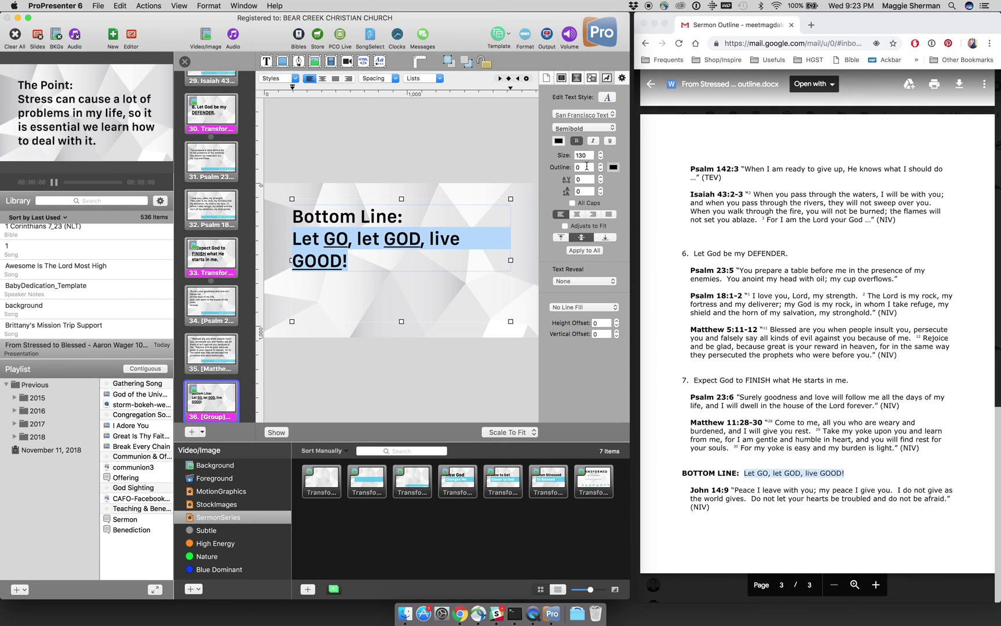
{"action": "double_click", "coordinate": [584, 156]}
{"action": "type", "text": "175"}
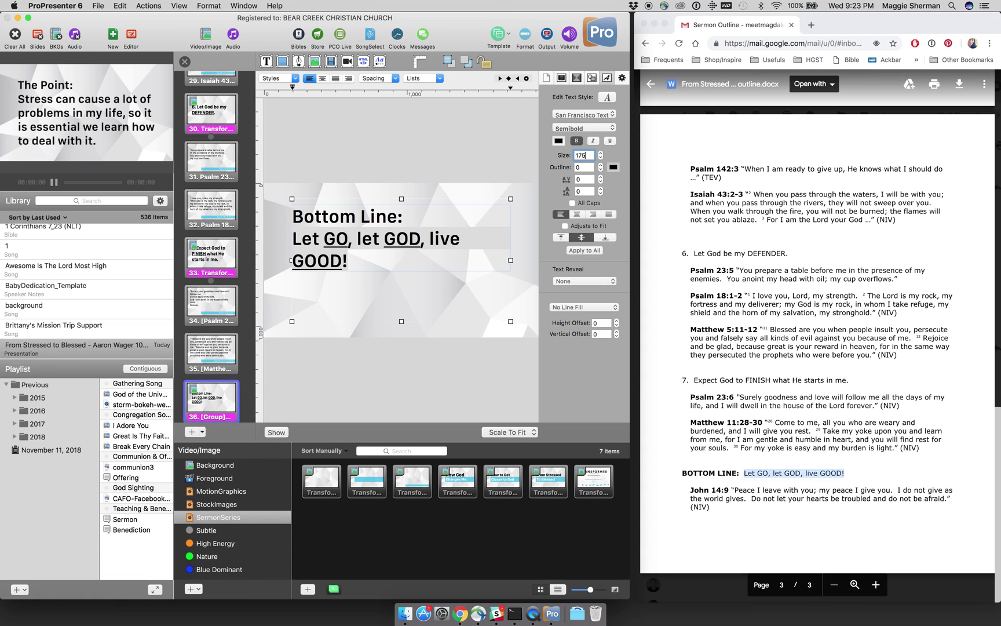
{"action": "key", "text": "Return"}
{"action": "type", "text": "190"}
{"action": "key", "text": "Return"}
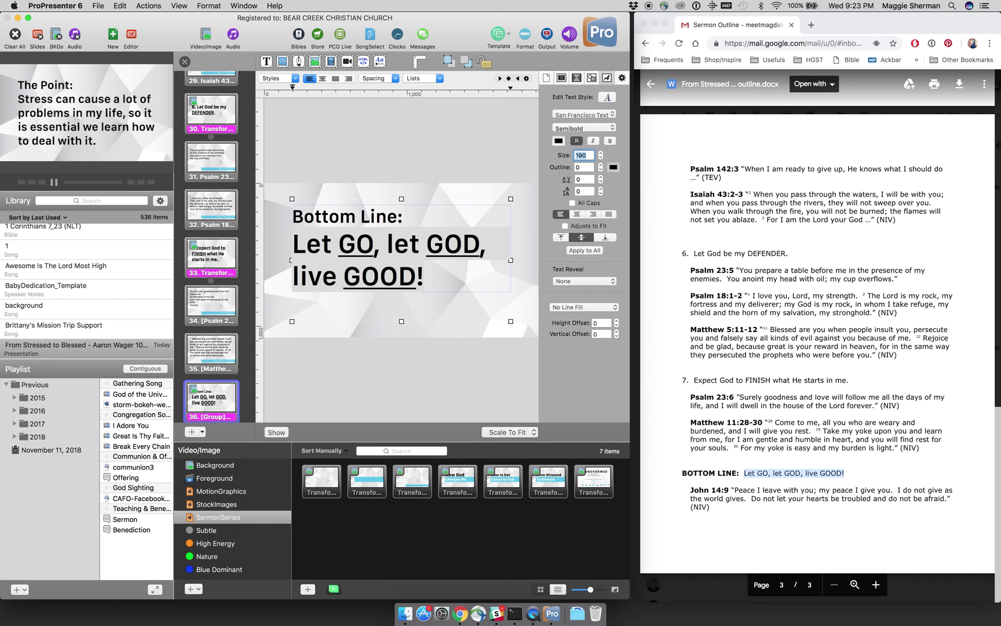
{"action": "type", "text": "200"}
{"action": "key", "text": "Return"}
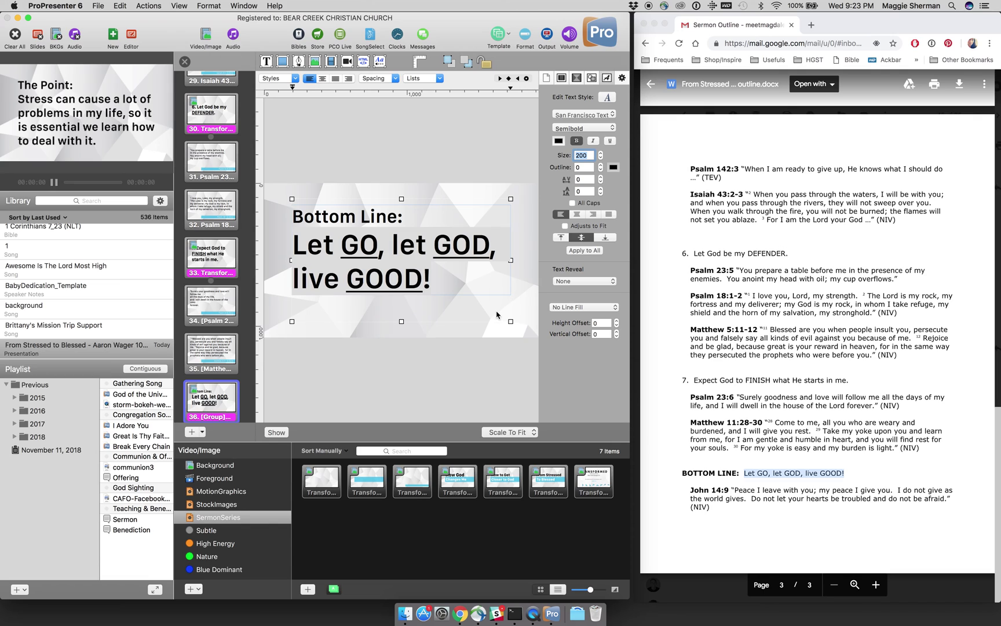
{"action": "left_click", "coordinate": [533, 293]}
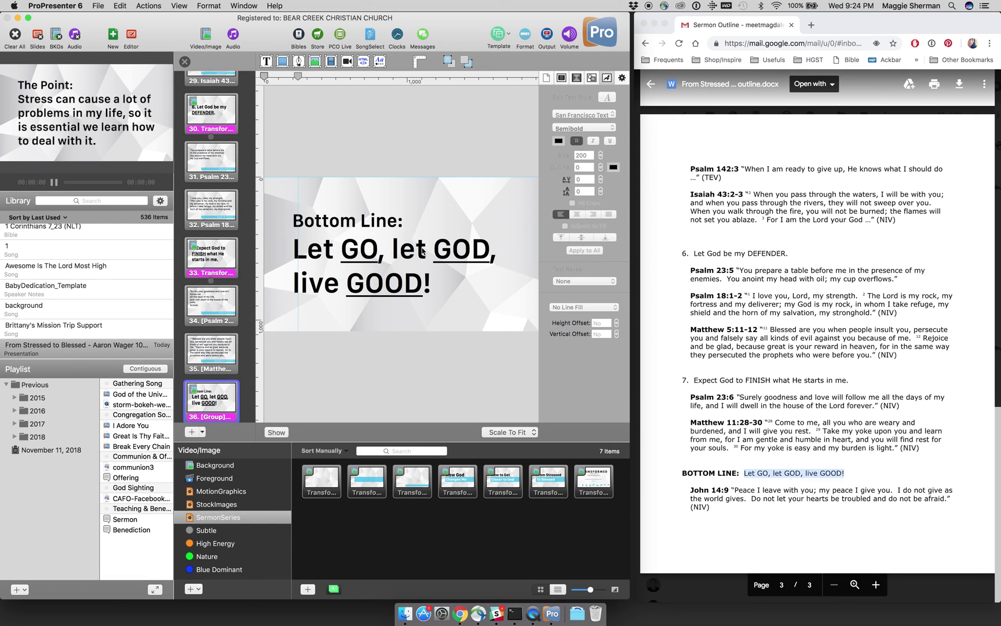
{"action": "left_click", "coordinate": [185, 61]}
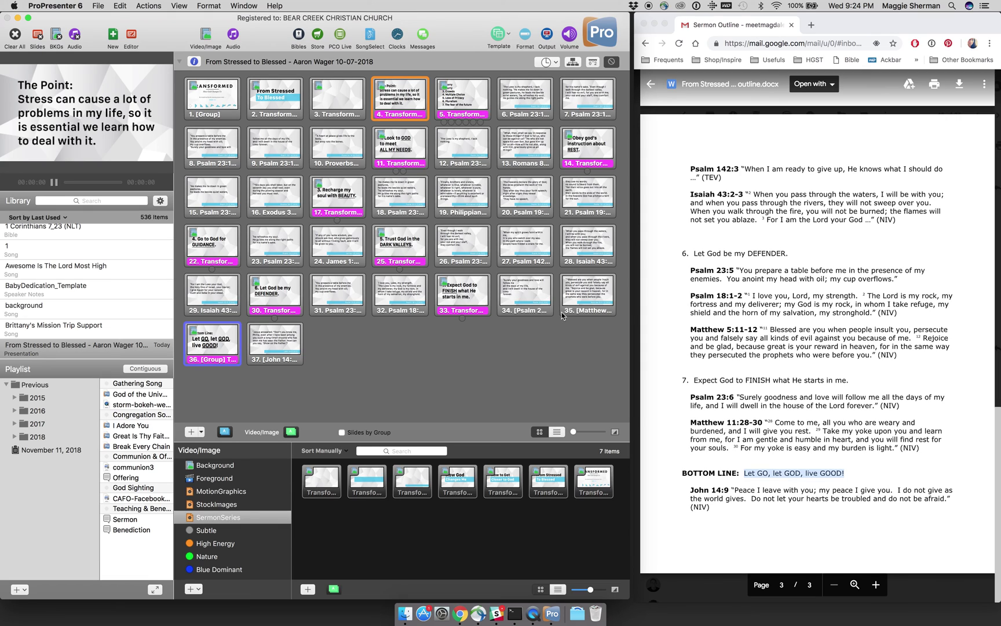
Step: Put the Bottom Line slide live after Matthew 5:11-12 and open it for editing
{"action": "left_click", "coordinate": [580, 300]}
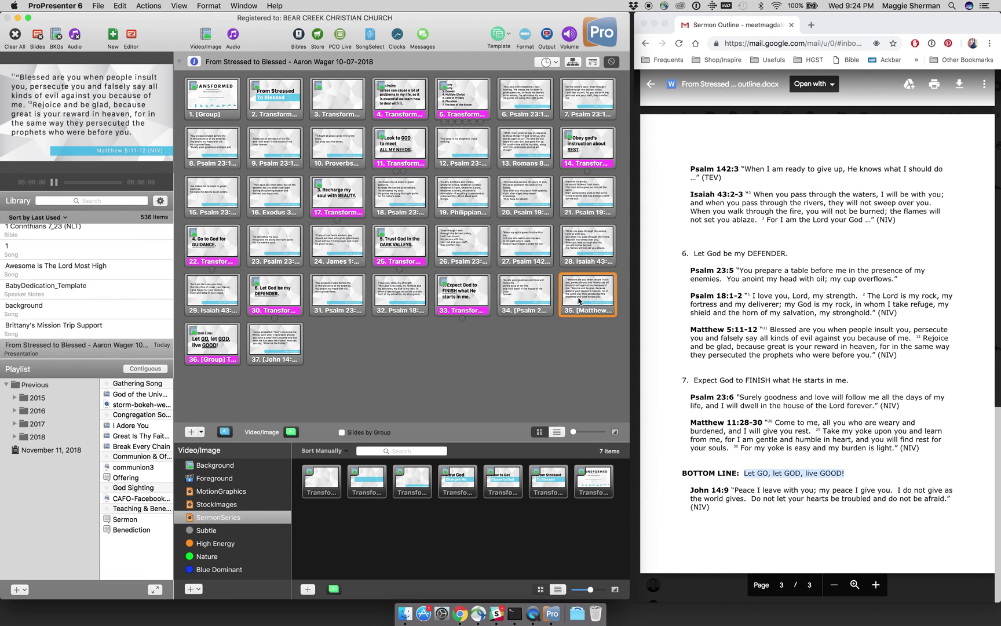
{"action": "key", "text": "Right"}
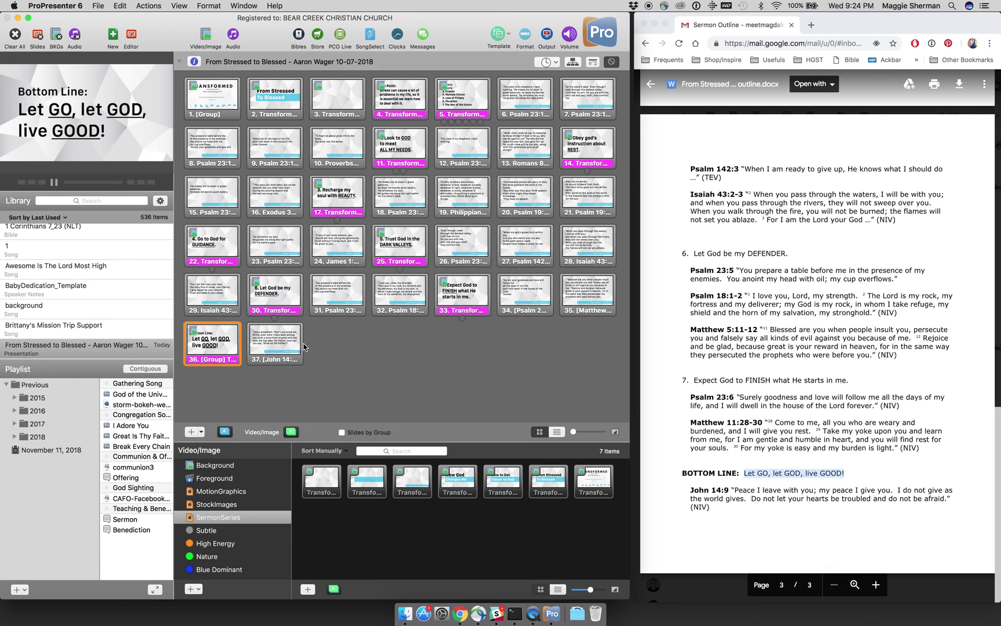
{"action": "right_click", "coordinate": [221, 342]}
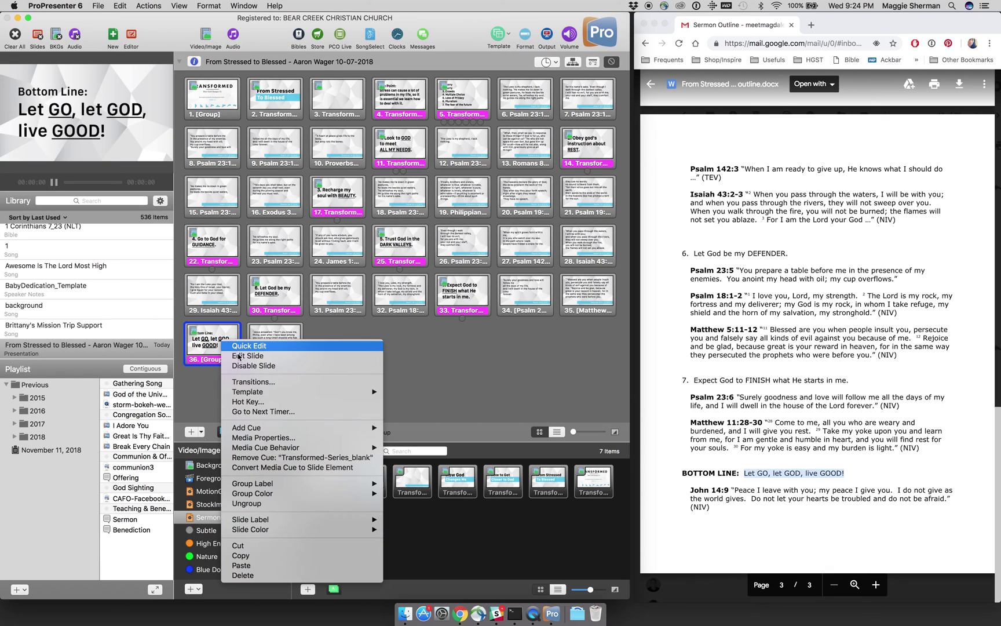
{"action": "left_click", "coordinate": [237, 356]}
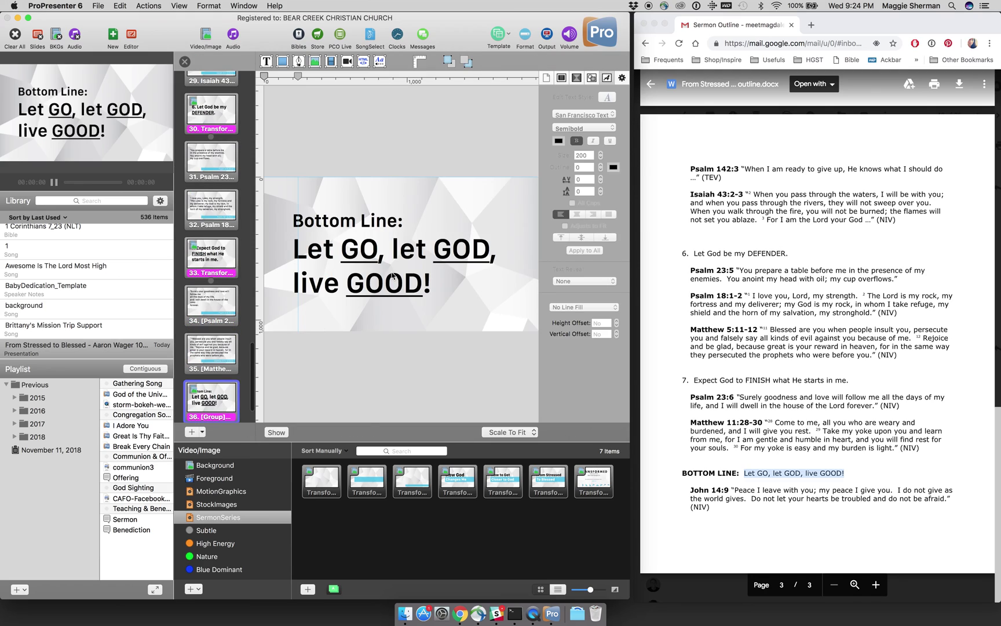
Step: Leave the Bottom Line slide's text reveal at None and close the editor
{"action": "left_click", "coordinate": [567, 282]}
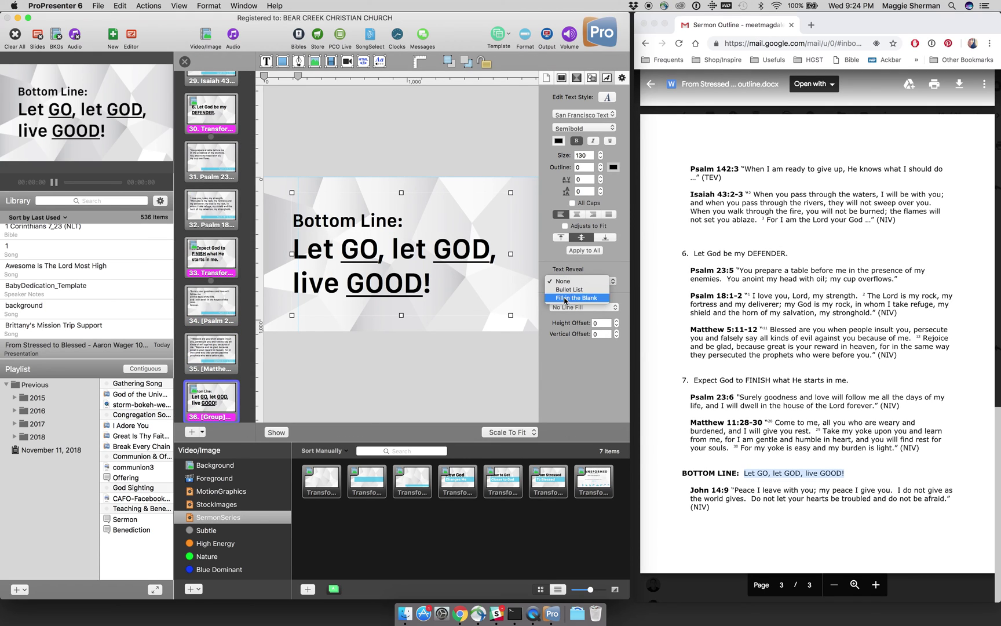
{"action": "left_click", "coordinate": [565, 298]}
{"action": "left_click", "coordinate": [502, 358]}
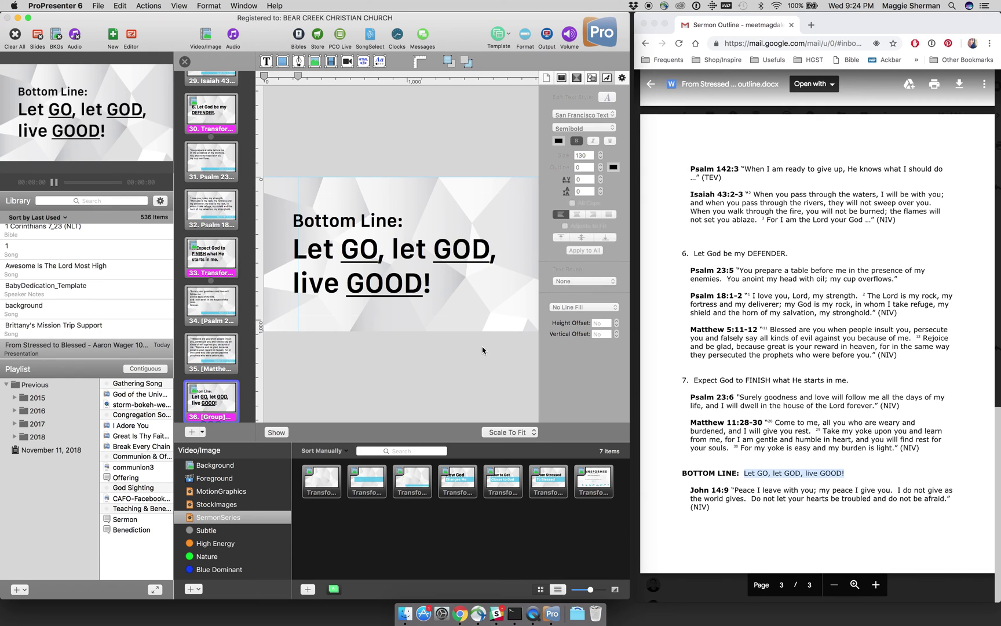
{"action": "left_click", "coordinate": [185, 61]}
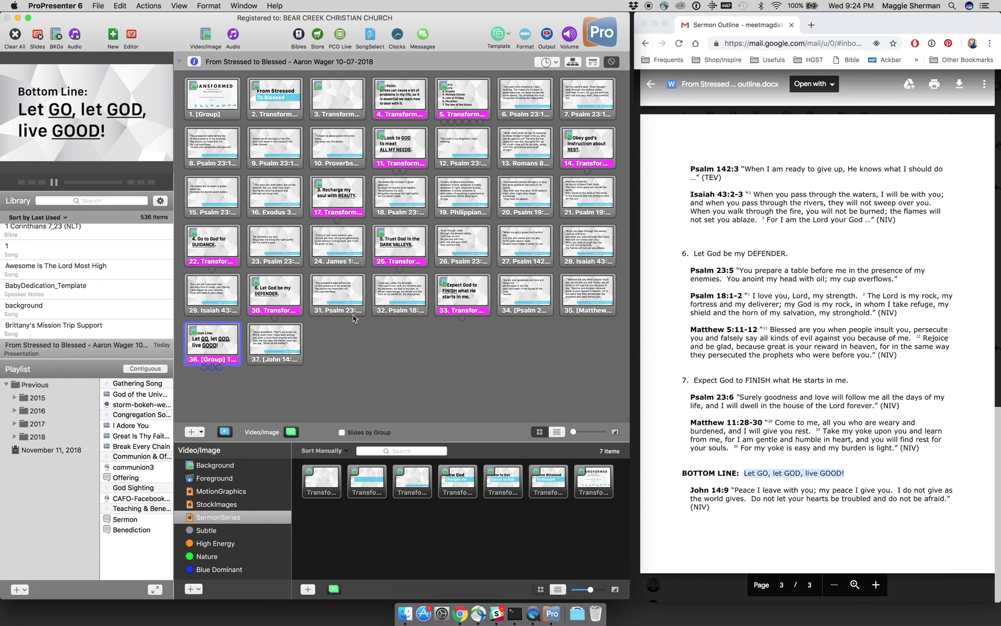
Step: Step live output from Matthew 5:11-12 through Bottom Line to John 14:9
{"action": "left_click", "coordinate": [570, 298]}
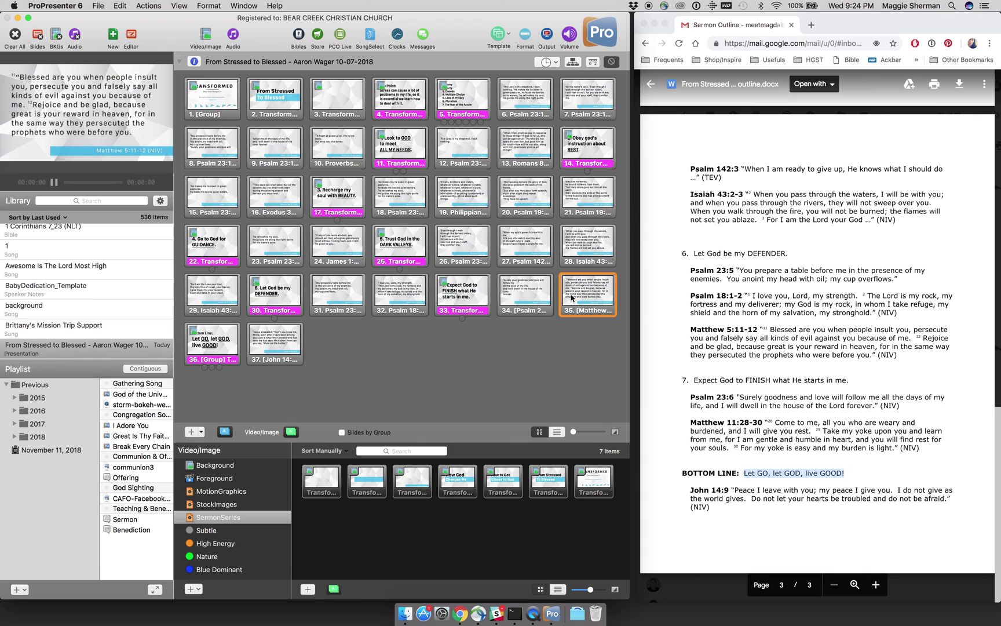
{"action": "key", "text": "Right"}
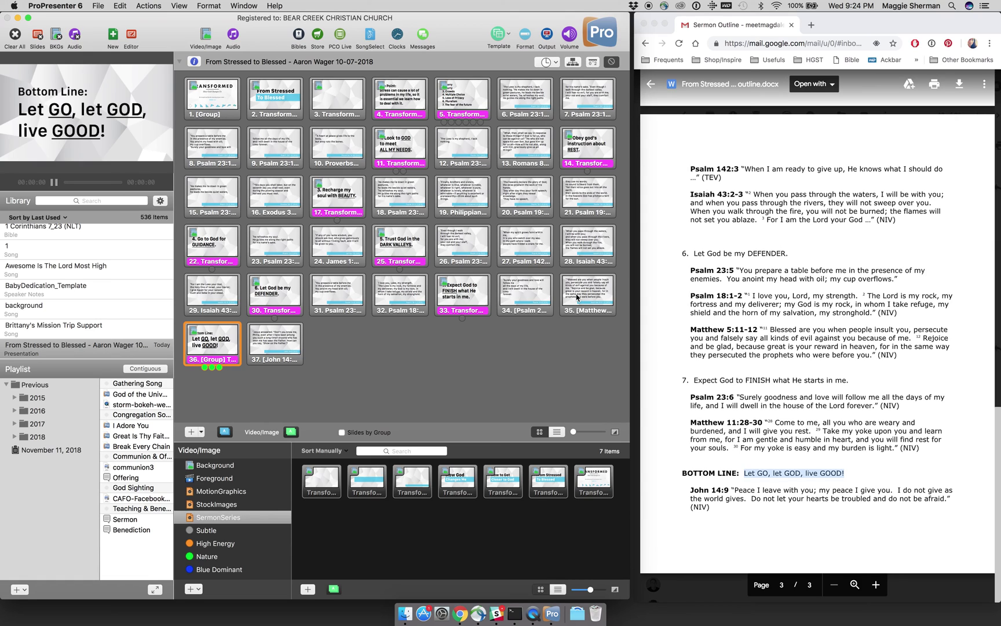
{"action": "key", "text": "Right"}
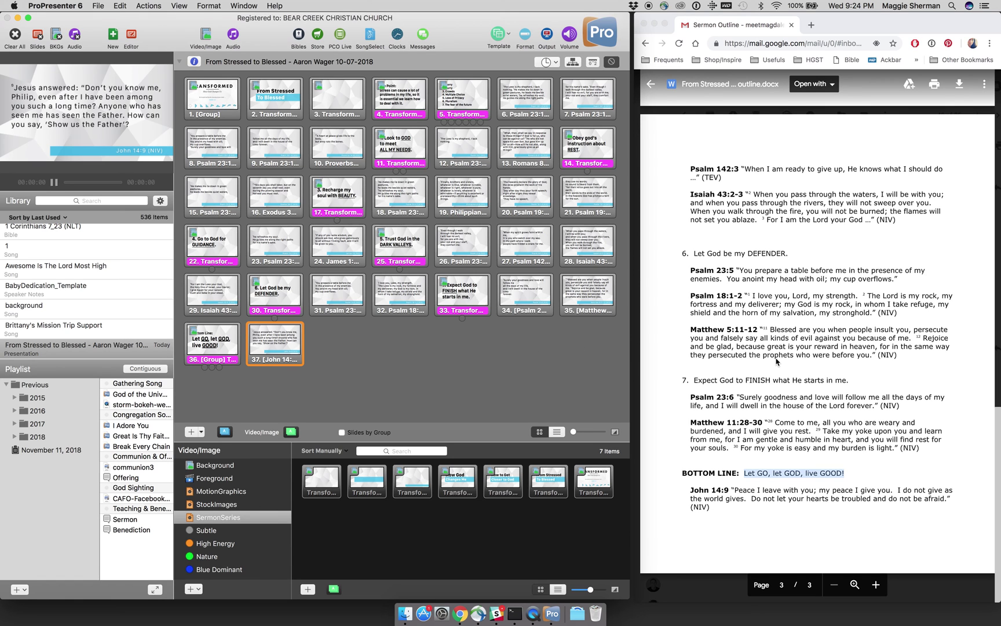
Step: Find the Proverbs 14:30 quote in the outline and preview slide 10
{"action": "scroll", "coordinate": [777, 362], "scroll_direction": "up", "scroll_amount": 15}
{"action": "scroll", "coordinate": [777, 362], "scroll_direction": "up", "scroll_amount": 5}
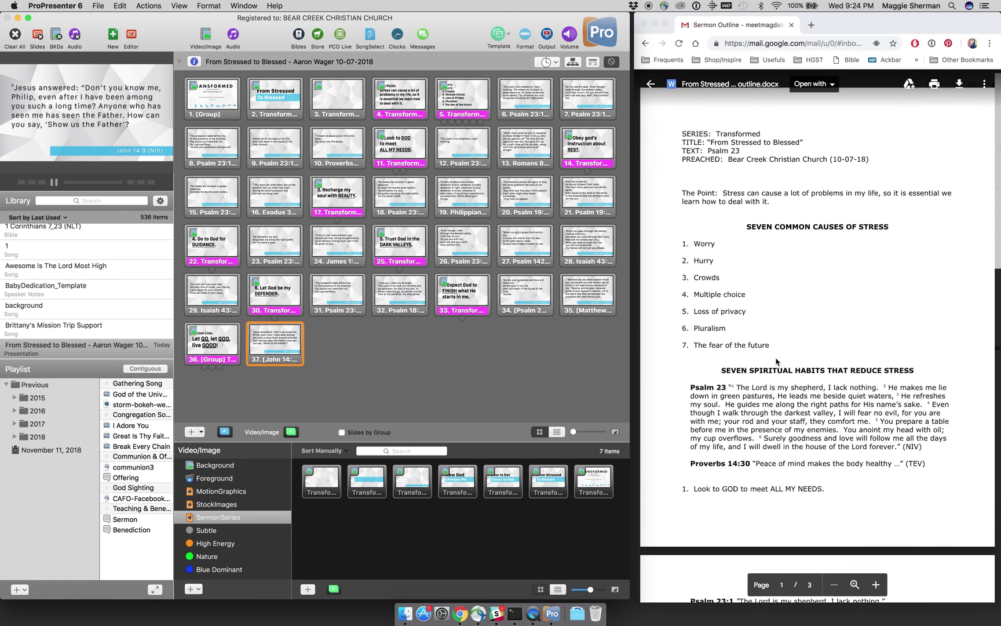
{"action": "scroll", "coordinate": [778, 362], "scroll_direction": "down", "scroll_amount": 3}
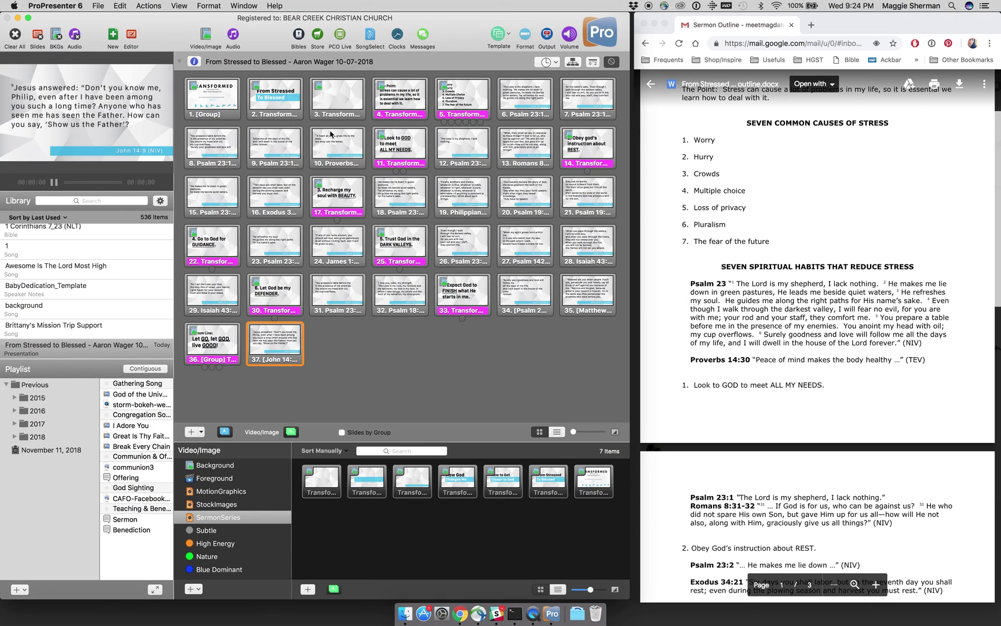
{"action": "left_click", "coordinate": [322, 150]}
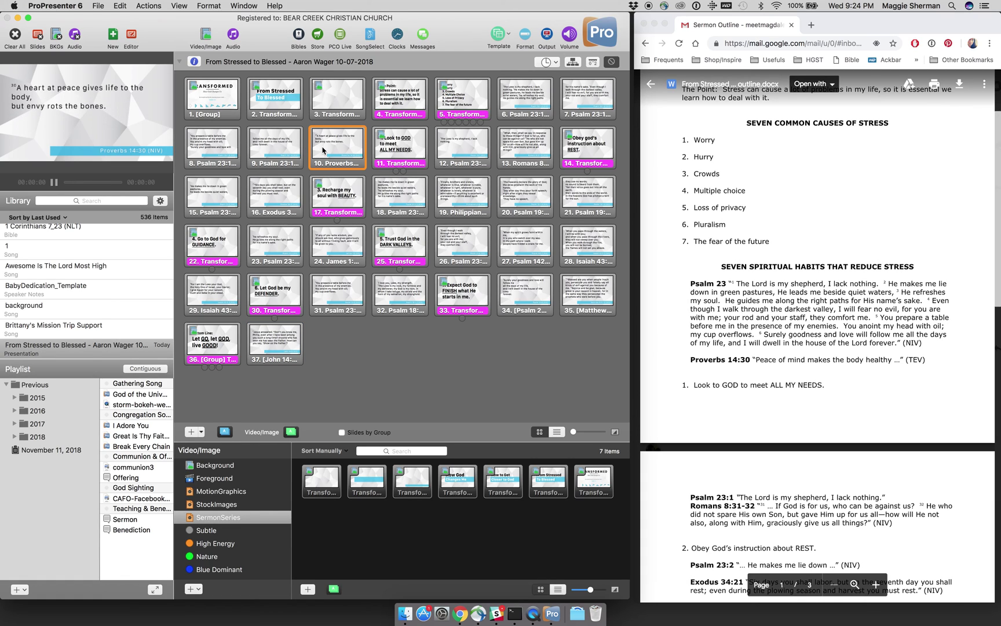
Step: Open the Proverbs 14:30 slide in the editor, trying and undoing a retyped verse
{"action": "right_click", "coordinate": [322, 151]}
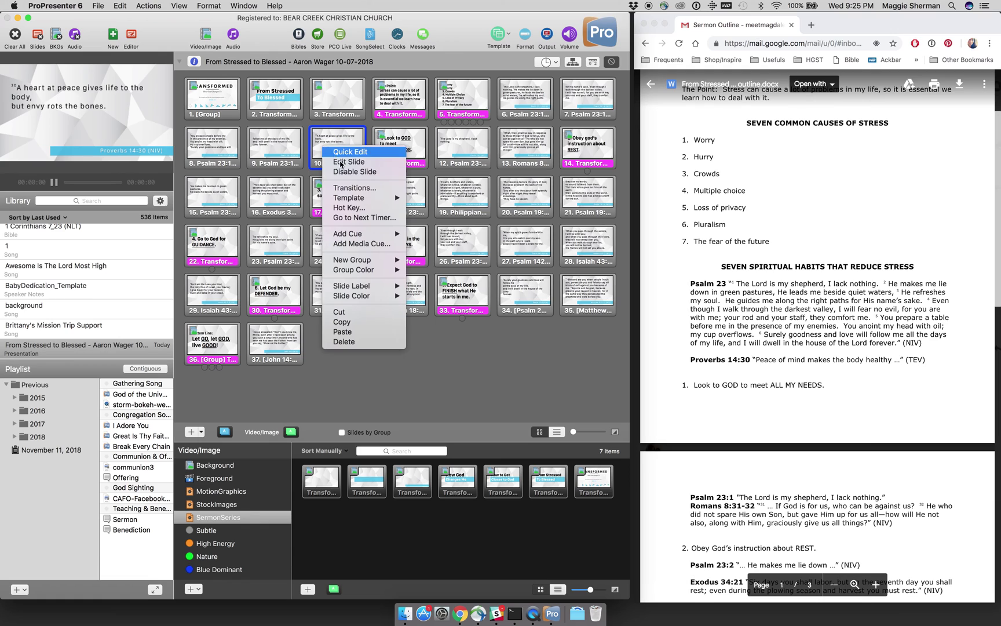
{"action": "left_click", "coordinate": [342, 163]}
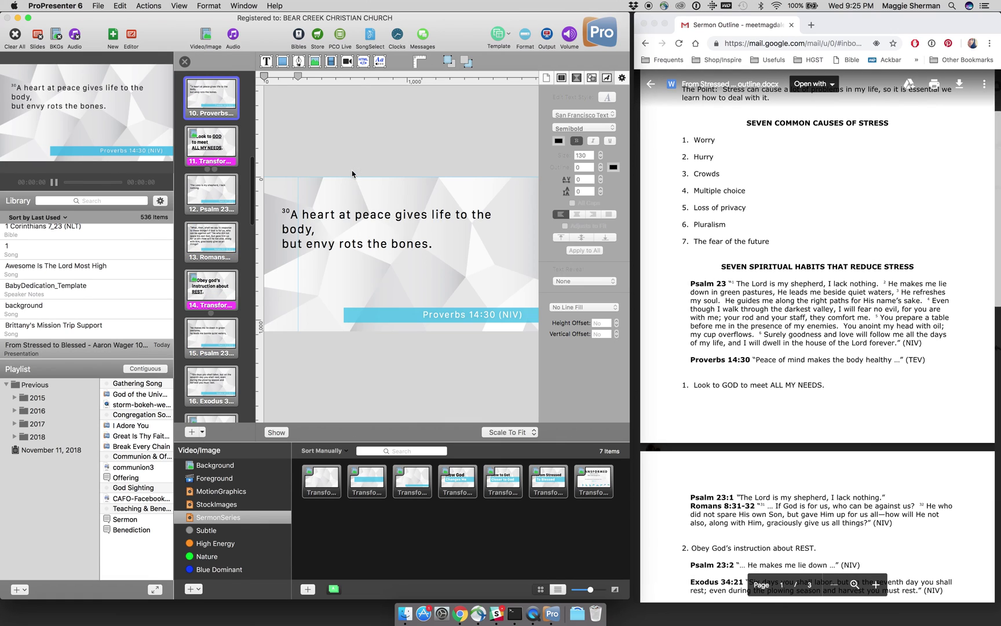
{"action": "double_click", "coordinate": [371, 247]}
{"action": "key", "text": "super+a"}
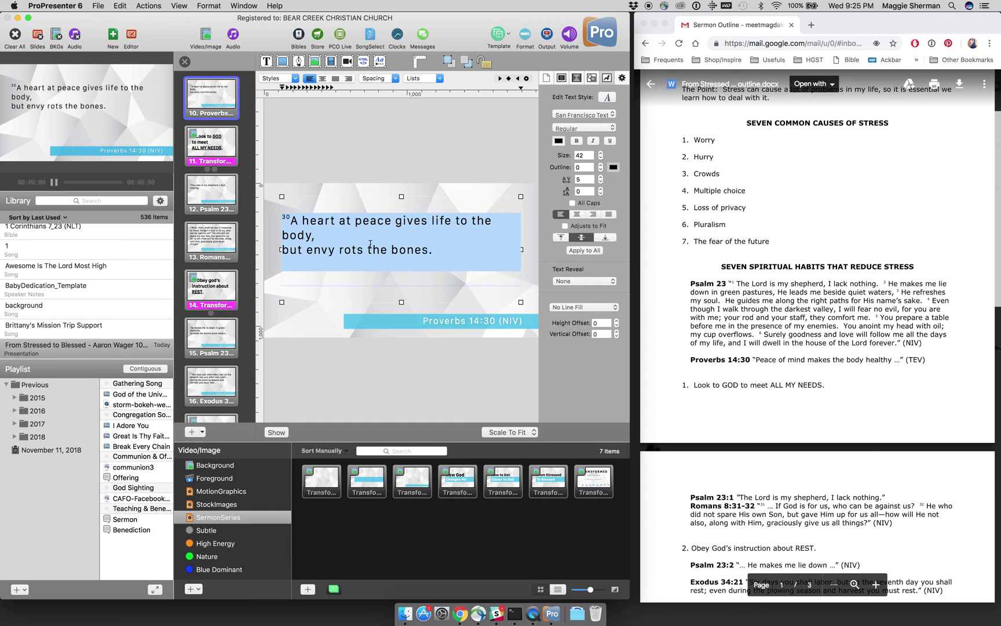
{"action": "type", "text": "Peace of mind make the"}
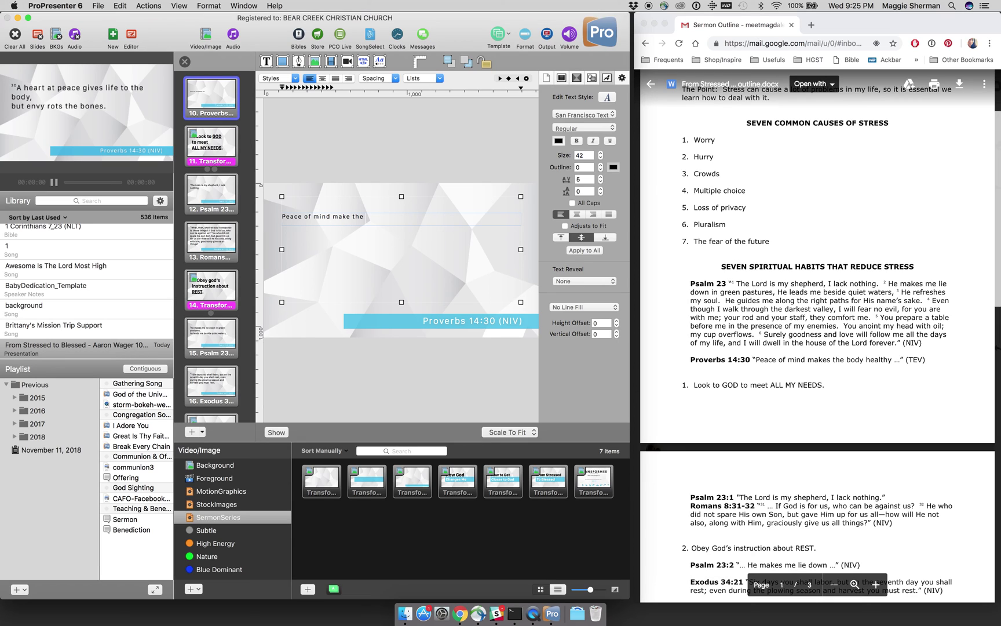
{"action": "type", "text": " body healthy"}
{"action": "key", "text": "BackSpace"}
{"action": "key", "text": "BackSpace"}
{"action": "key", "text": "BackSpace"}
{"action": "key", "text": "super+z"}
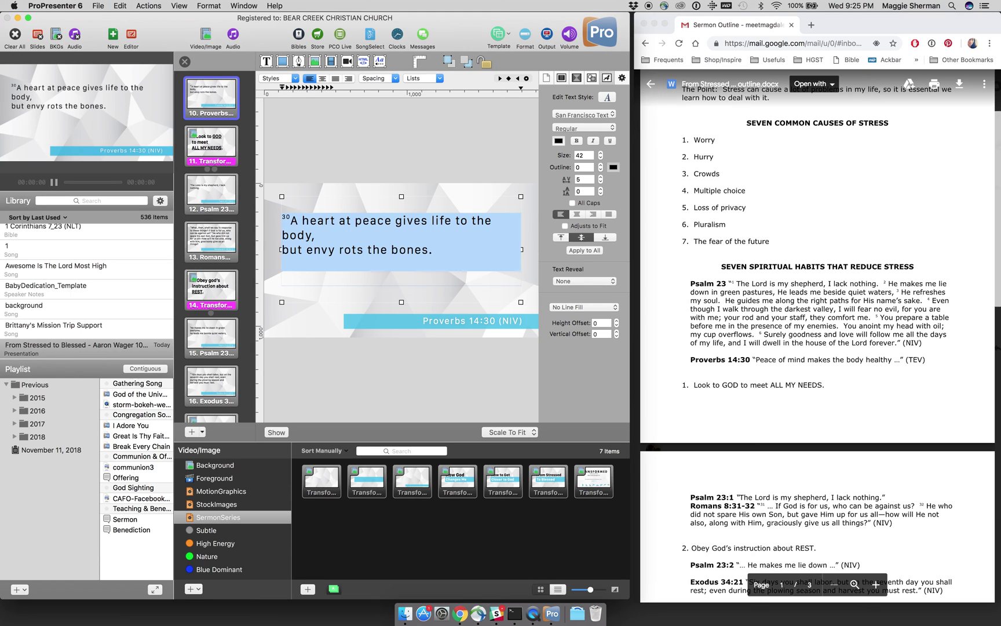
Step: Delete the old verse text after '30A' and select the Proverbs 14:30 quote in the outline
{"action": "left_click", "coordinate": [362, 255]}
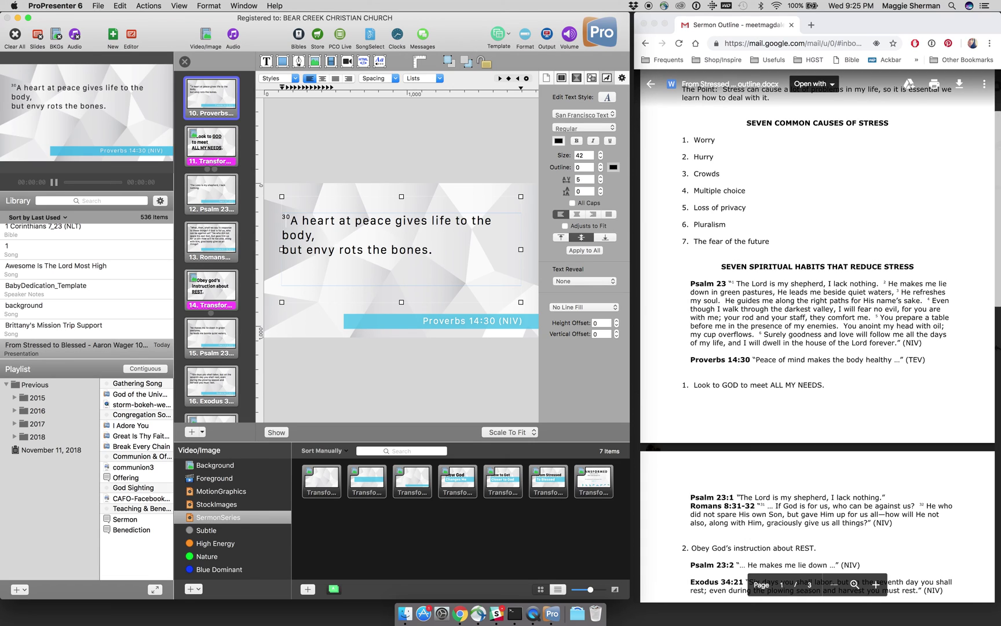
{"action": "key", "text": "Right"}
{"action": "key", "text": "shift+Down"}
{"action": "key", "text": "shift+Down"}
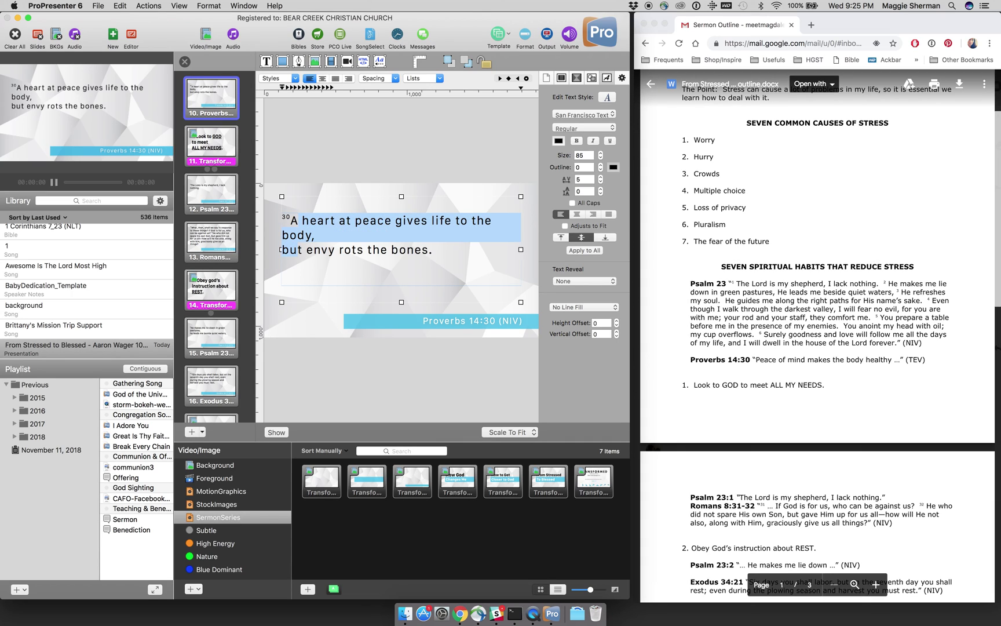
{"action": "key", "text": "shift+Down"}
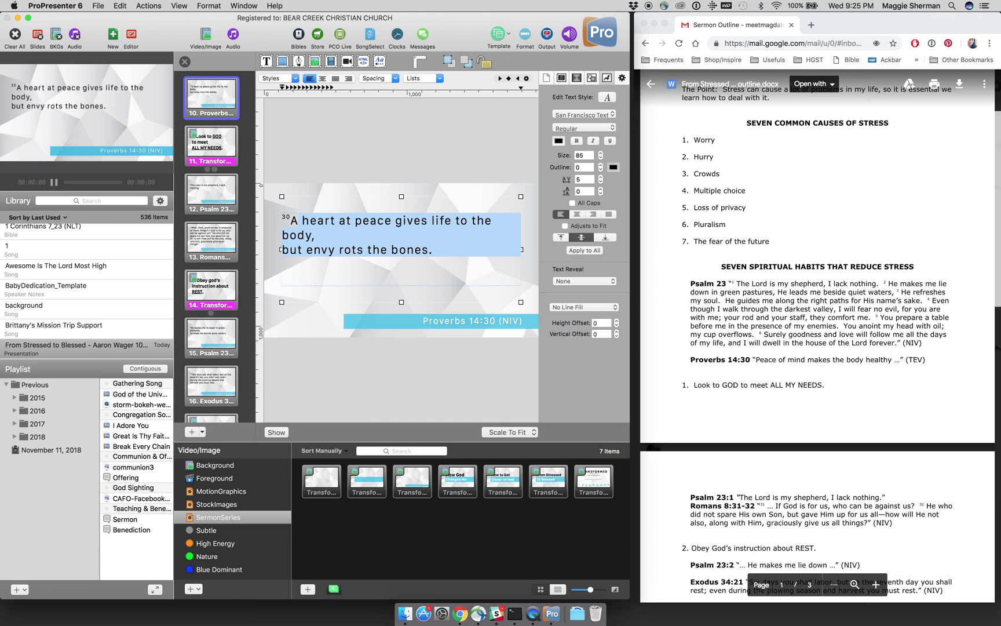
{"action": "key", "text": "BackSpace"}
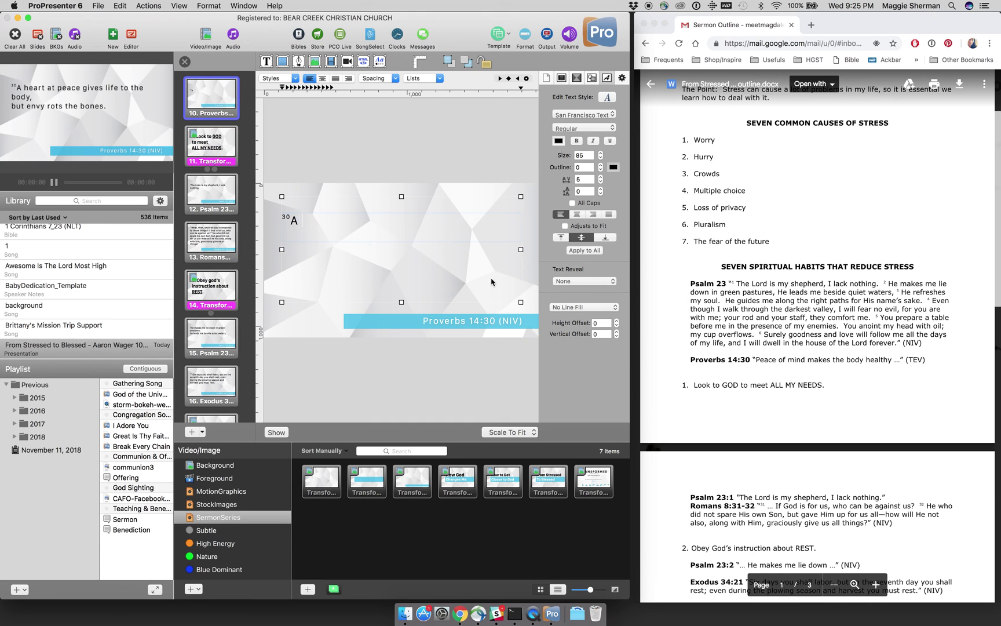
{"action": "left_click", "coordinate": [758, 363]}
{"action": "left_click_drag", "start_coordinate": [754, 360], "coordinate": [900, 360]}
Step: Paste 'Peace of mind makes the body healthy…' into the slide and tidy its spacing
{"action": "key", "text": "super+c"}
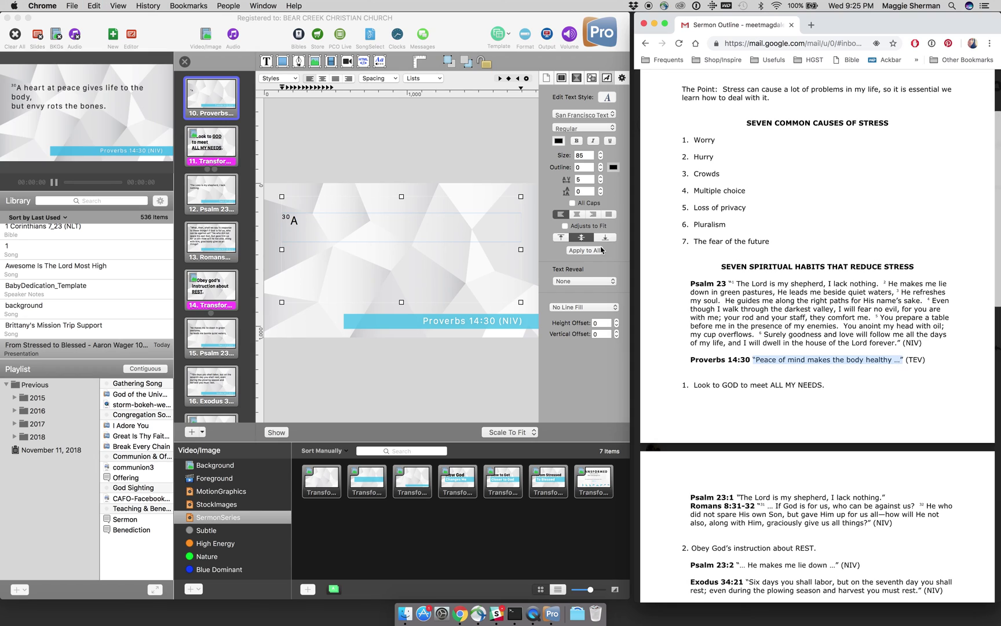
{"action": "left_click", "coordinate": [367, 223]}
{"action": "key", "text": "super+v"}
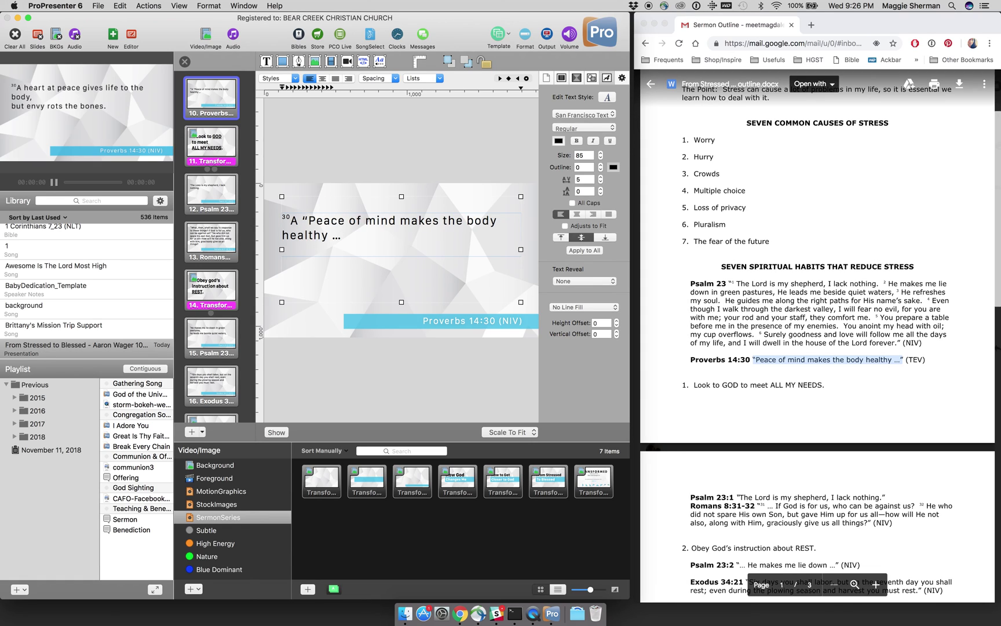
{"action": "key", "text": "BackSpace"}
{"action": "key", "text": "BackSpace"}
{"action": "key", "text": "BackSpace"}
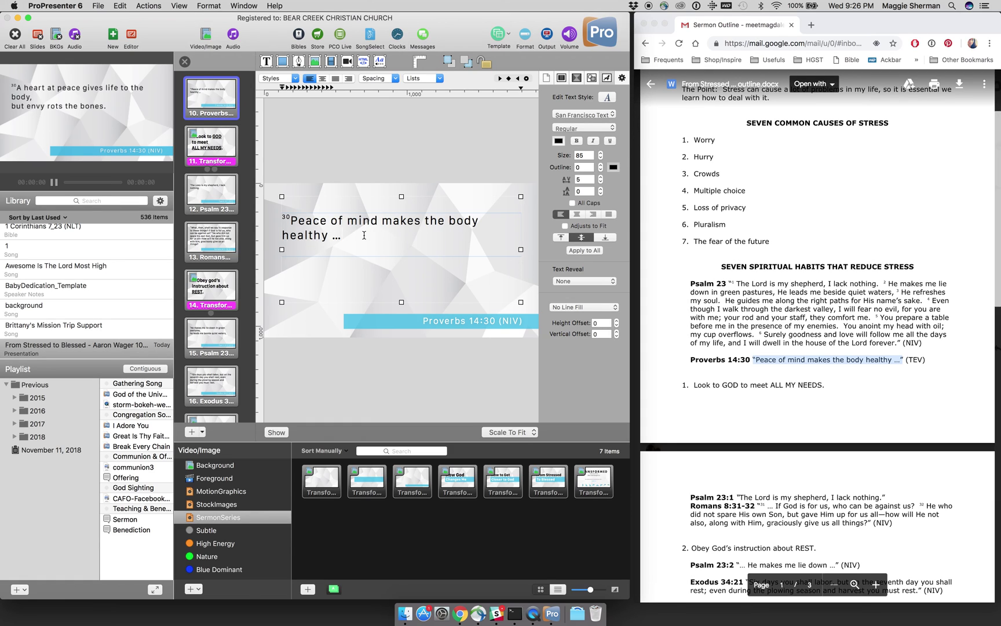
{"action": "key", "text": "BackSpace"}
{"action": "left_click", "coordinate": [448, 223]}
{"action": "key", "text": "BackSpace"}
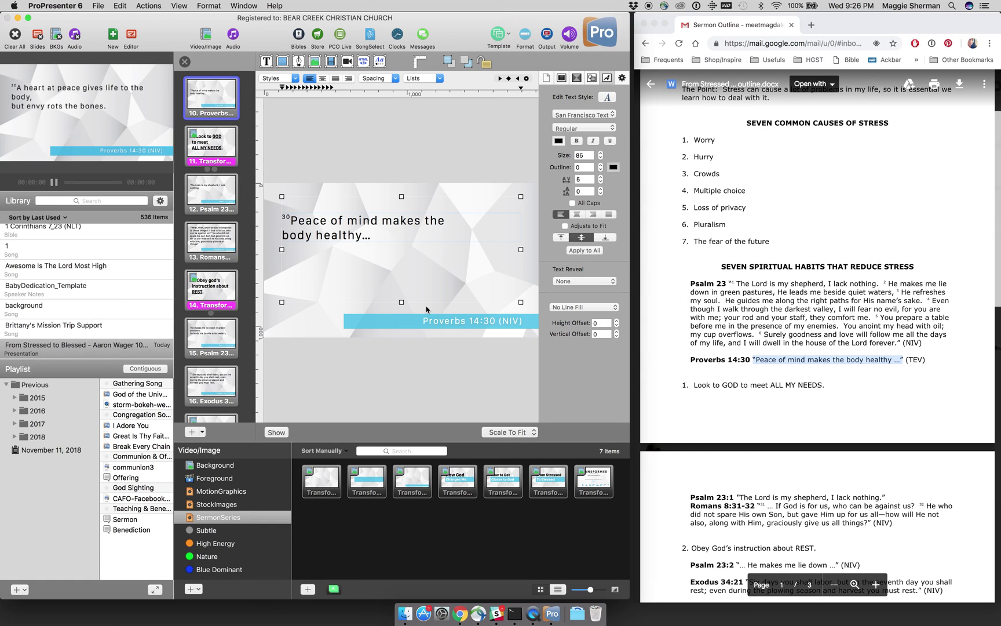
{"action": "left_click", "coordinate": [385, 356]}
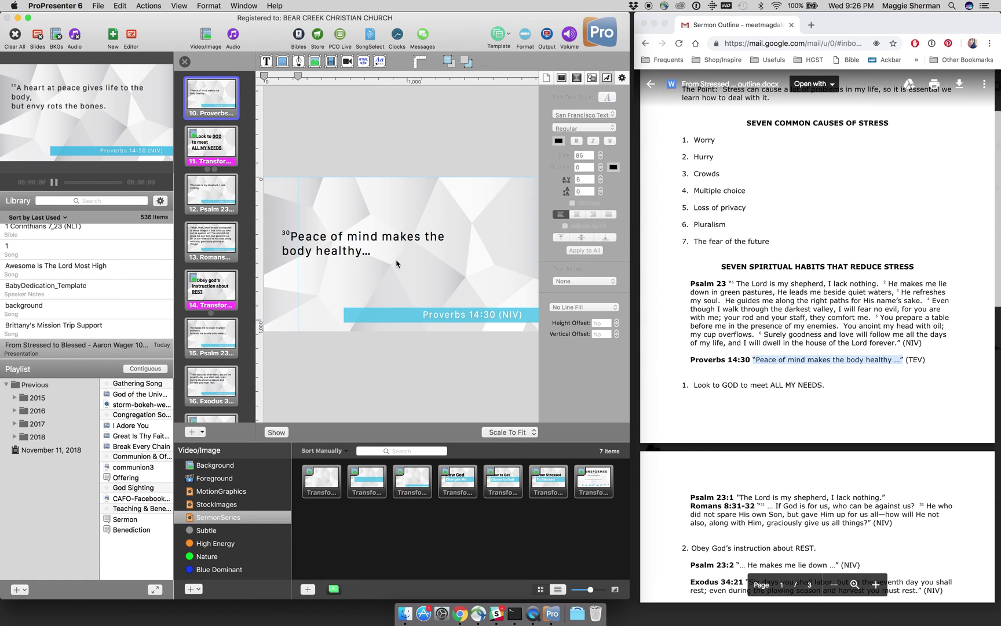
{"action": "double_click", "coordinate": [326, 253]}
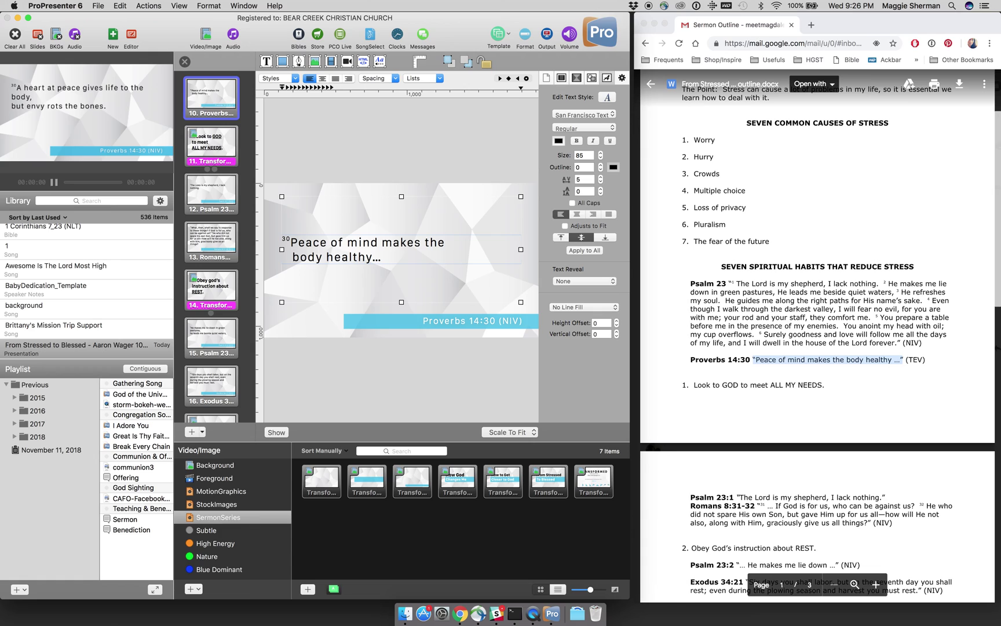
{"action": "key", "text": "BackSpace"}
{"action": "key", "text": "BackSpace"}
{"action": "key", "text": "BackSpace"}
{"action": "key", "text": "BackSpace"}
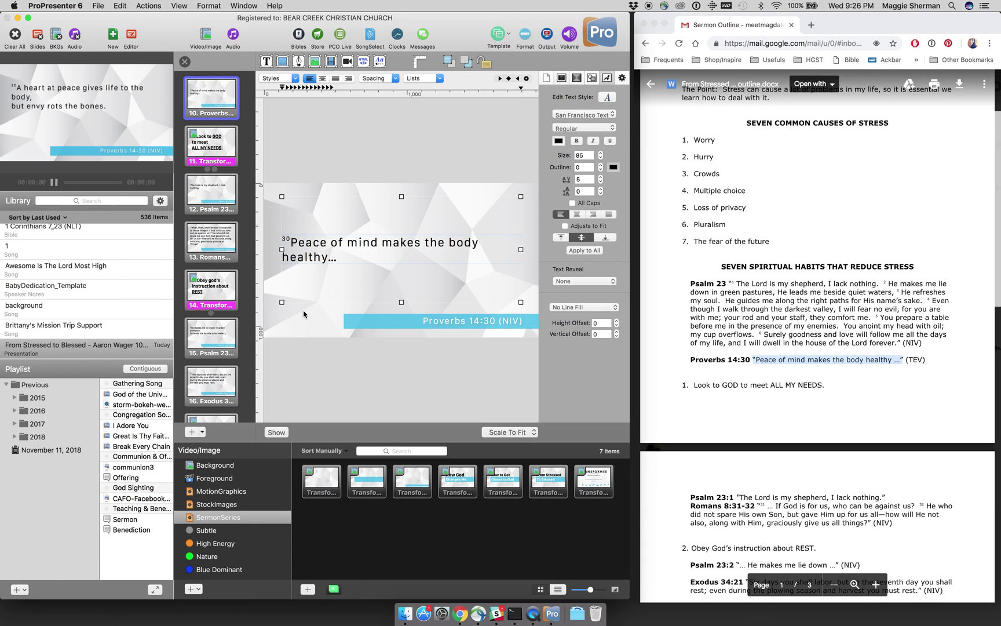
{"action": "left_click", "coordinate": [308, 360]}
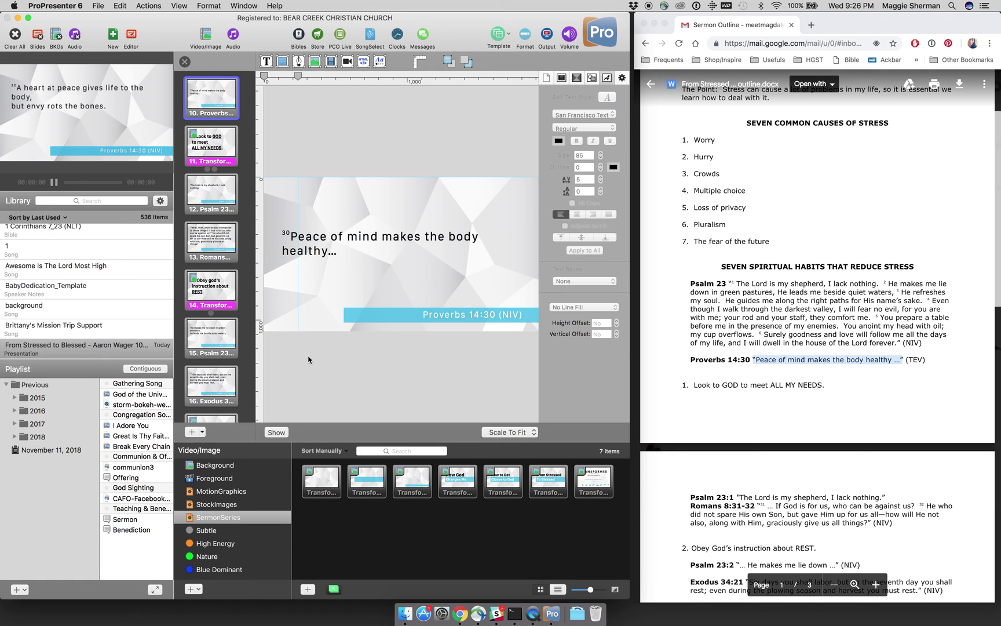
Step: Change the Proverbs 14:30 reference label from NIV to TEV
{"action": "left_click", "coordinate": [514, 318]}
{"action": "double_click", "coordinate": [514, 318]}
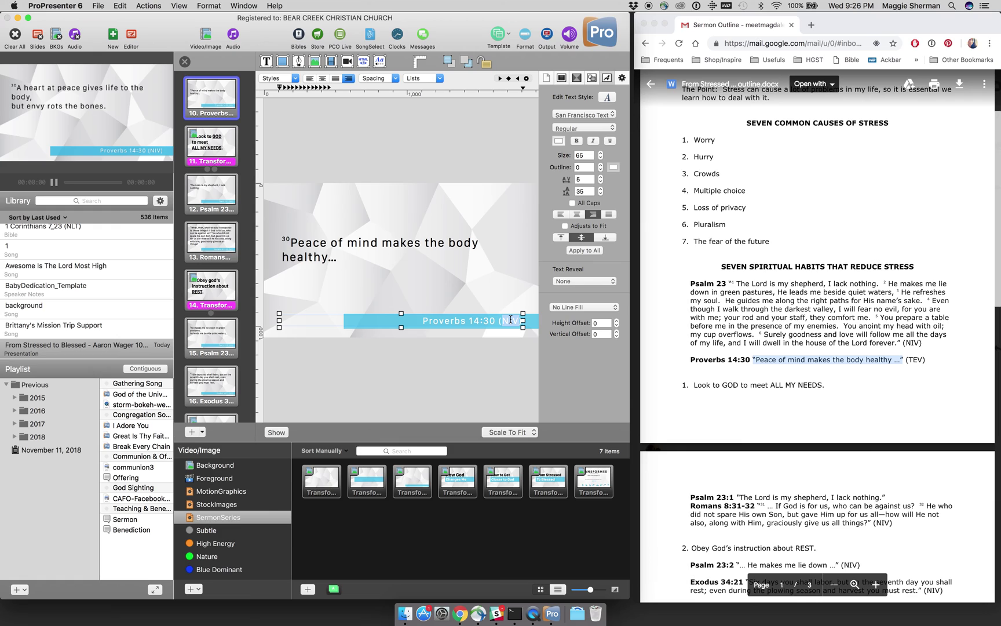
{"action": "type", "text": "TEV"}
{"action": "left_click", "coordinate": [534, 333]}
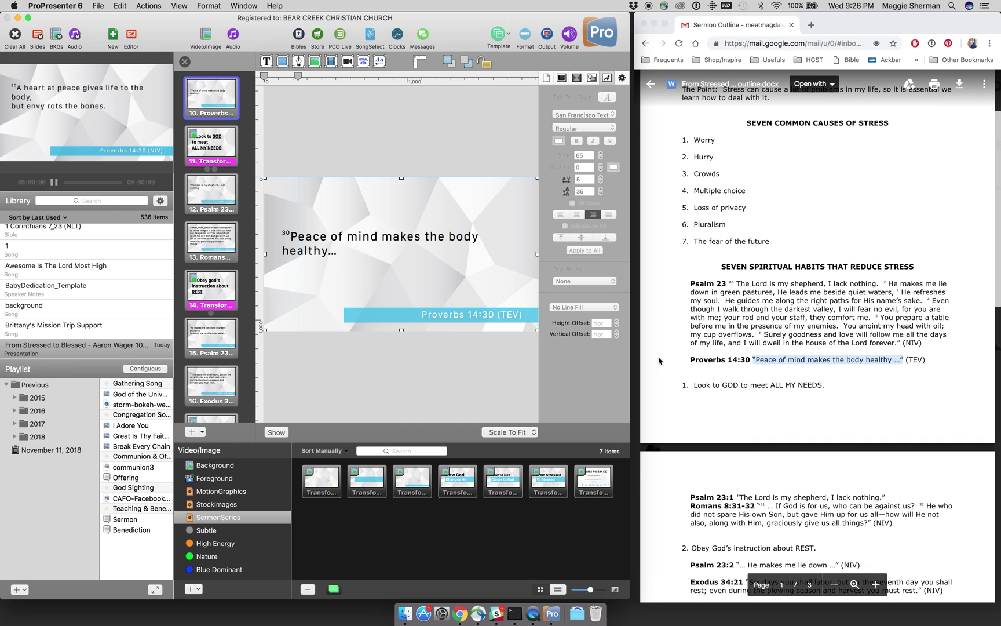
Step: Highlight the Psalm 23:2 quote in the outline and open slide 15, Psalm 23, in the editor
{"action": "scroll", "coordinate": [766, 343], "scroll_direction": "down", "scroll_amount": 5}
{"action": "scroll", "coordinate": [767, 343], "scroll_direction": "down", "scroll_amount": 6}
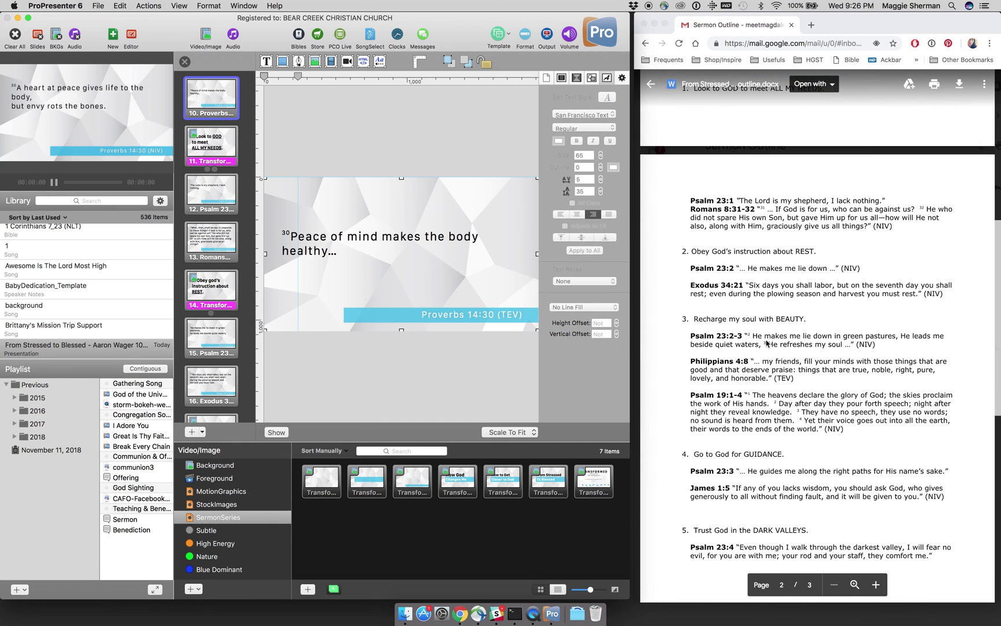
{"action": "left_click", "coordinate": [852, 268]}
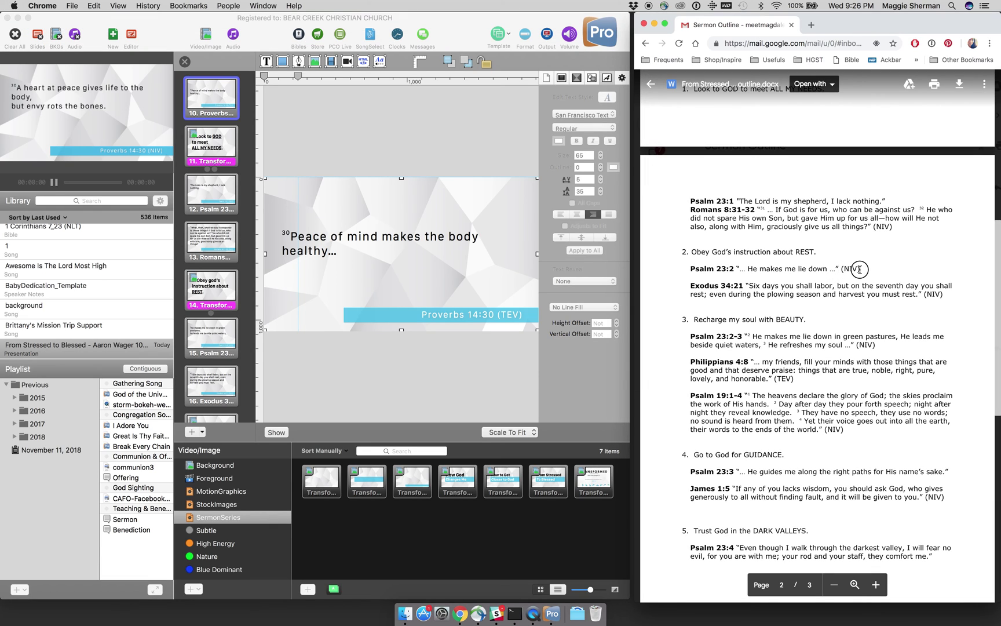
{"action": "left_click_drag", "start_coordinate": [860, 269], "coordinate": [697, 269]}
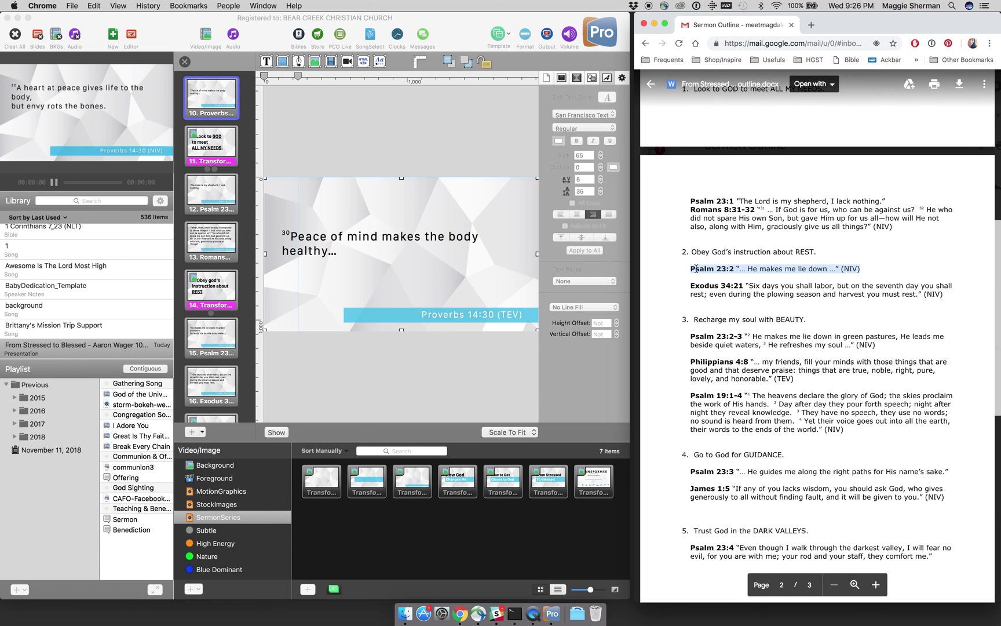
{"action": "left_click", "coordinate": [450, 352]}
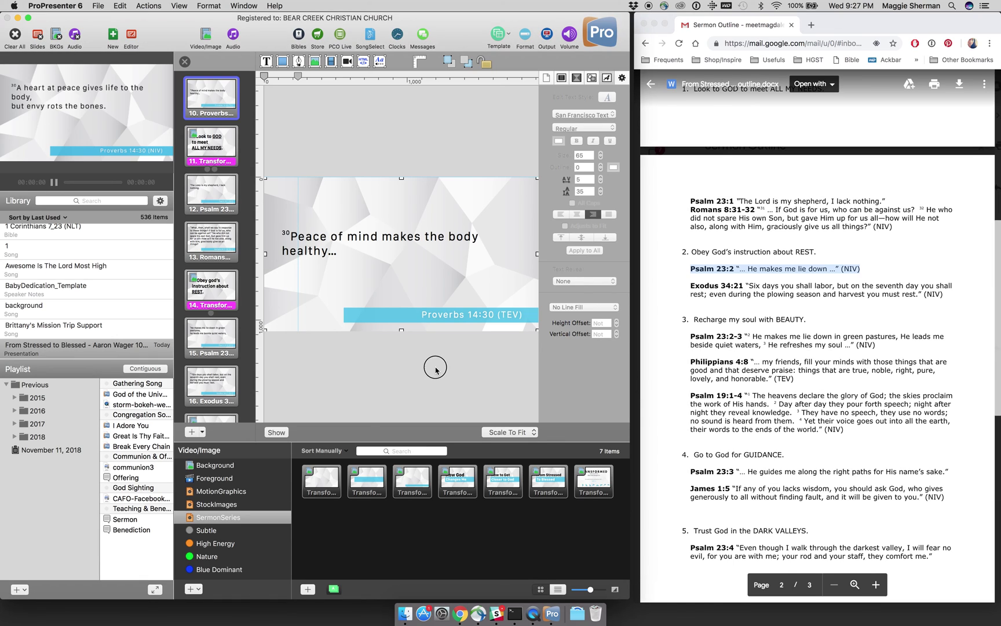
{"action": "left_click", "coordinate": [436, 371]}
{"action": "scroll", "coordinate": [227, 262], "scroll_direction": "down", "scroll_amount": 3}
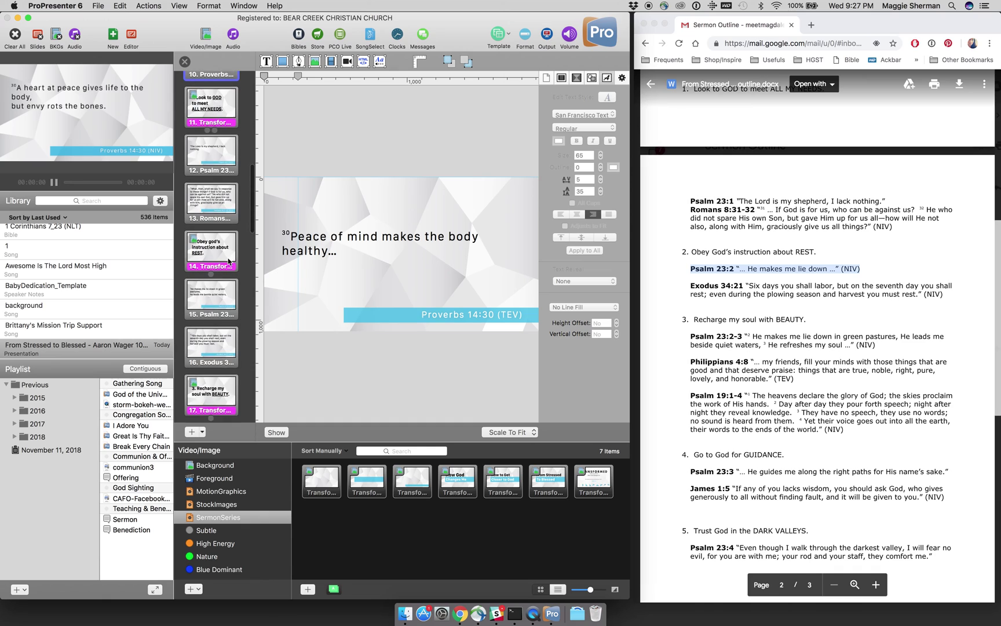
{"action": "scroll", "coordinate": [227, 261], "scroll_direction": "down", "scroll_amount": 3}
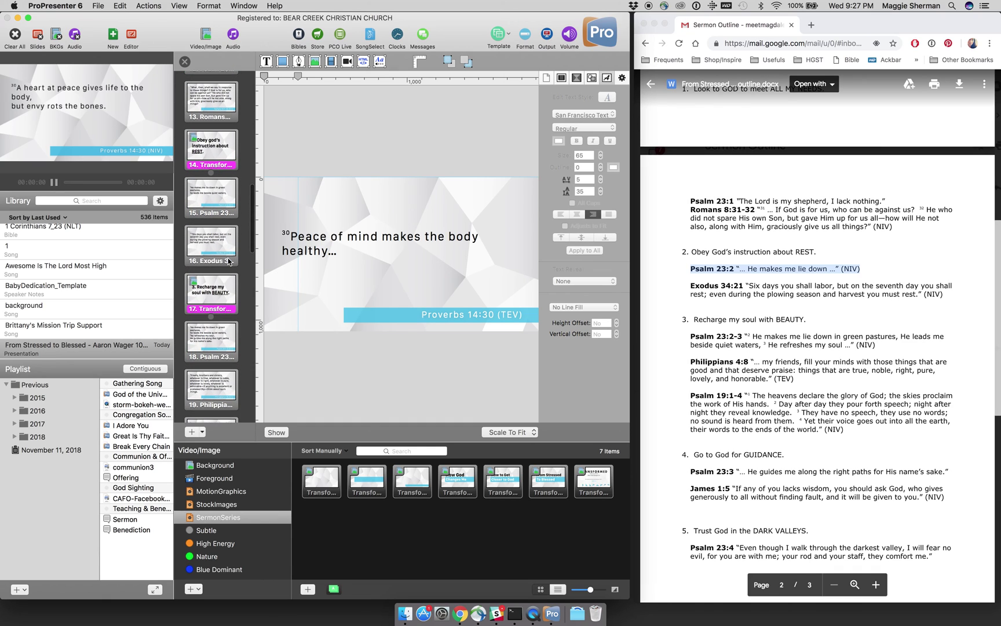
{"action": "left_click", "coordinate": [213, 207]}
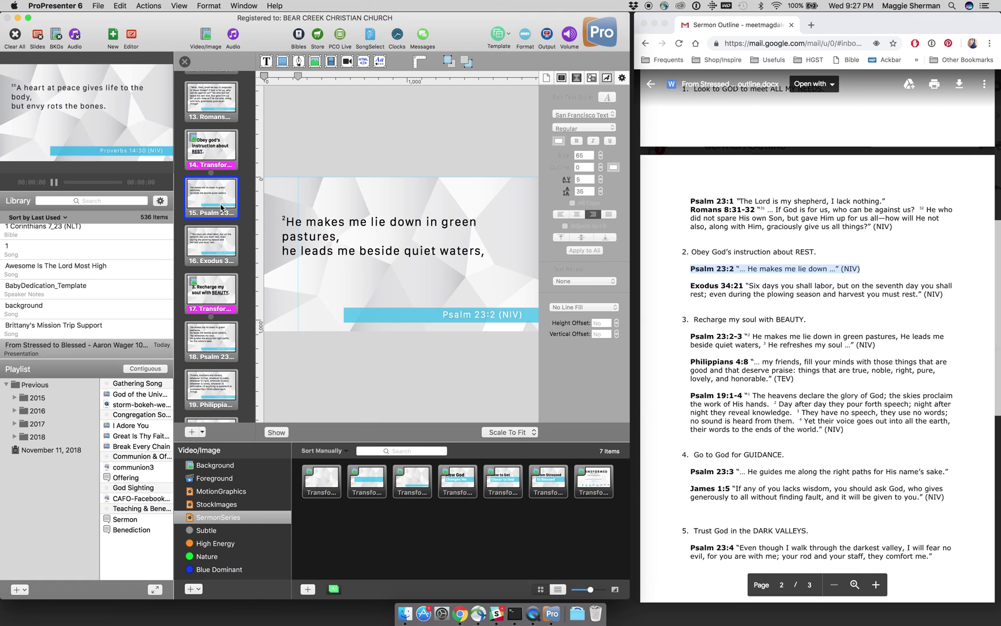
Step: Bold 'He makes me lie down' and merge the verse into one line ending 'waters…'
{"action": "double_click", "coordinate": [315, 234]}
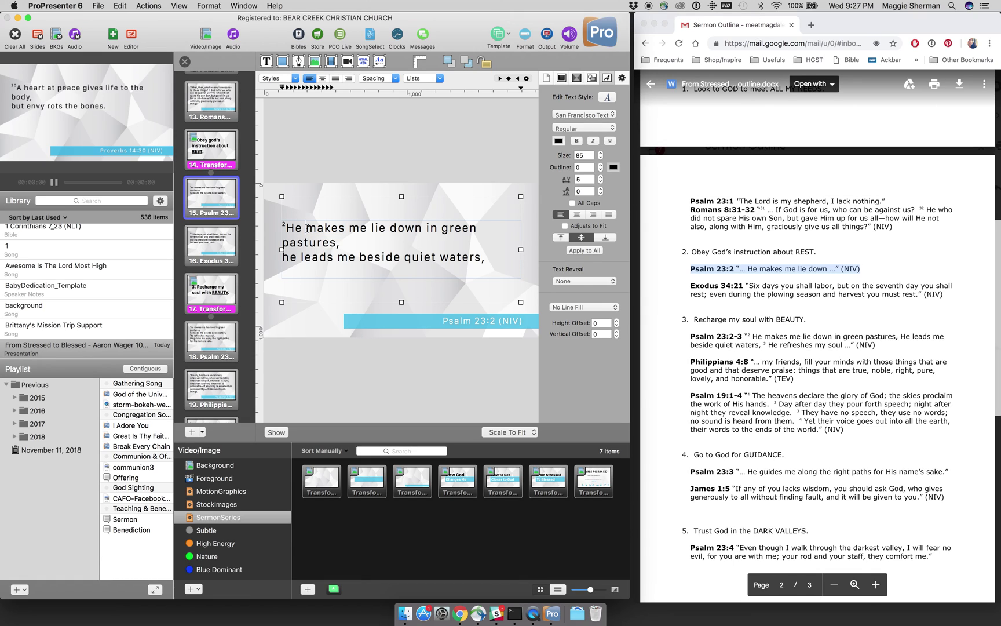
{"action": "left_click_drag", "start_coordinate": [286, 227], "coordinate": [420, 231]}
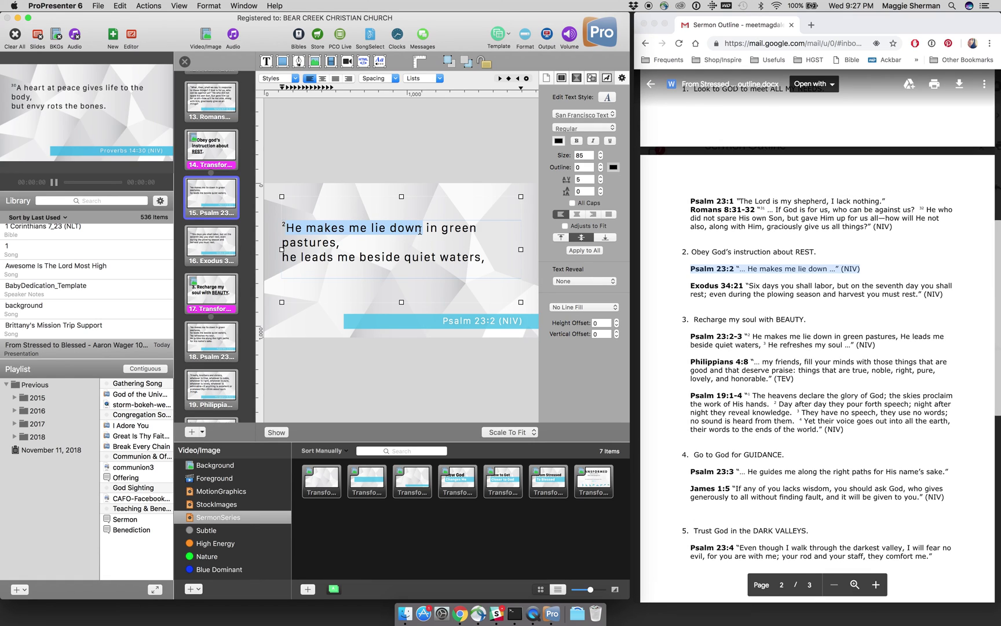
{"action": "key", "text": "super+b"}
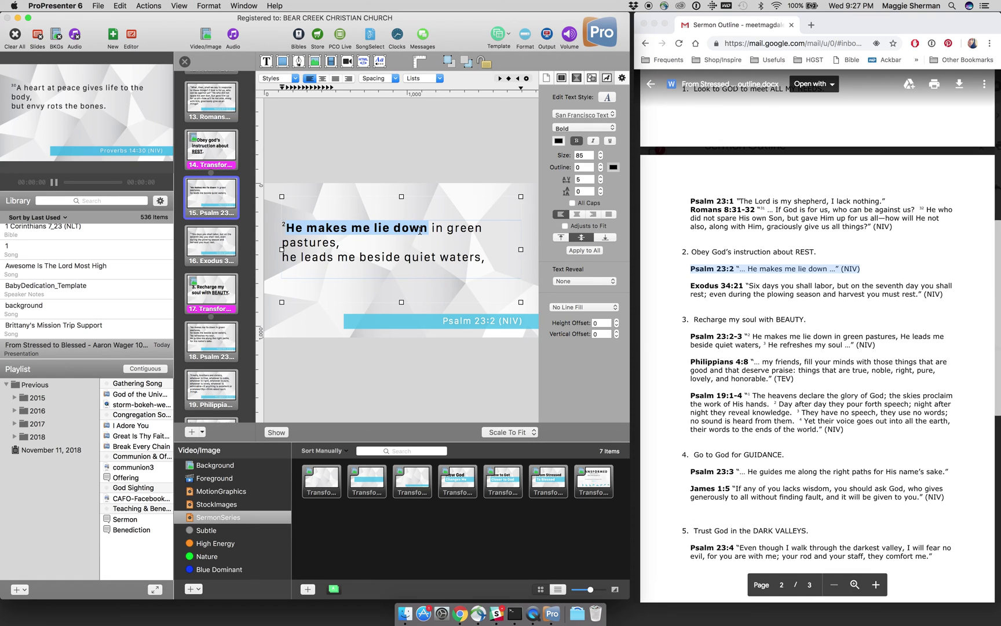
{"action": "left_click", "coordinate": [302, 260]}
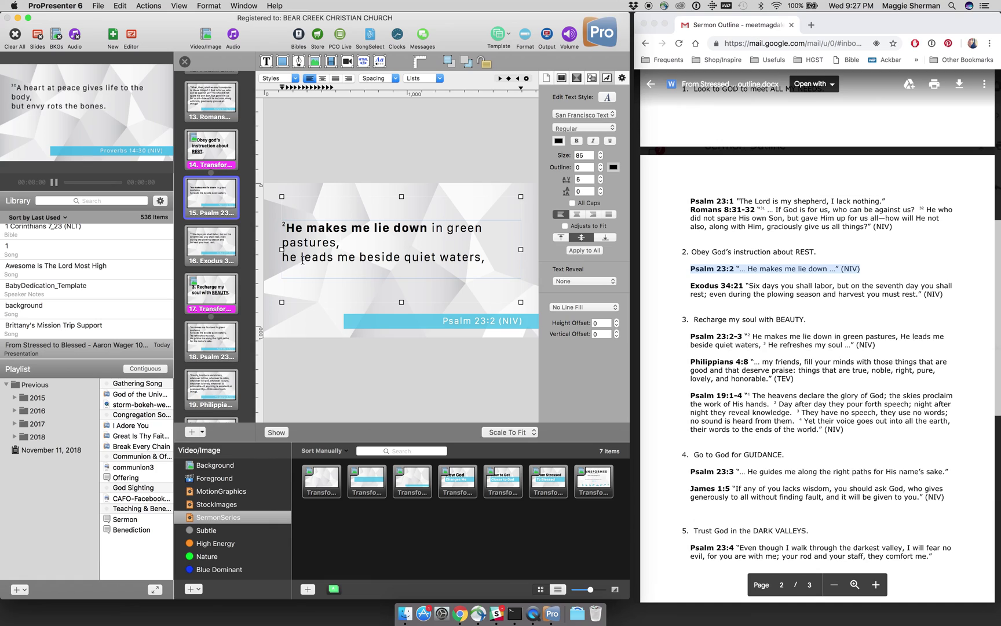
{"action": "left_click", "coordinate": [282, 257]}
{"action": "key", "text": "BackSpace"}
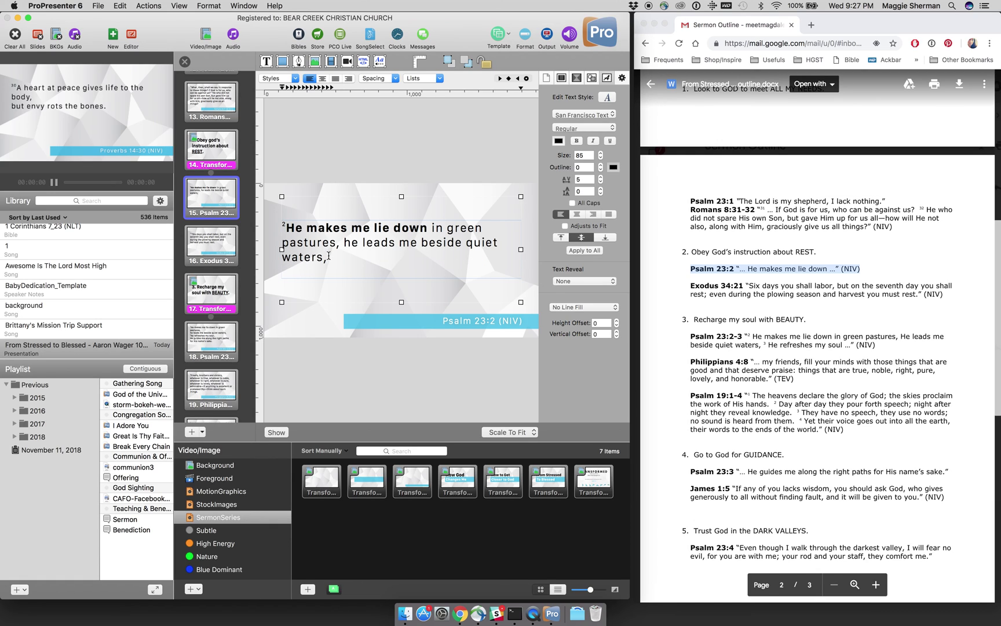
{"action": "key", "text": "BackSpace"}
{"action": "key", "text": "BackSpace"}
{"action": "left_click", "coordinate": [305, 325]}
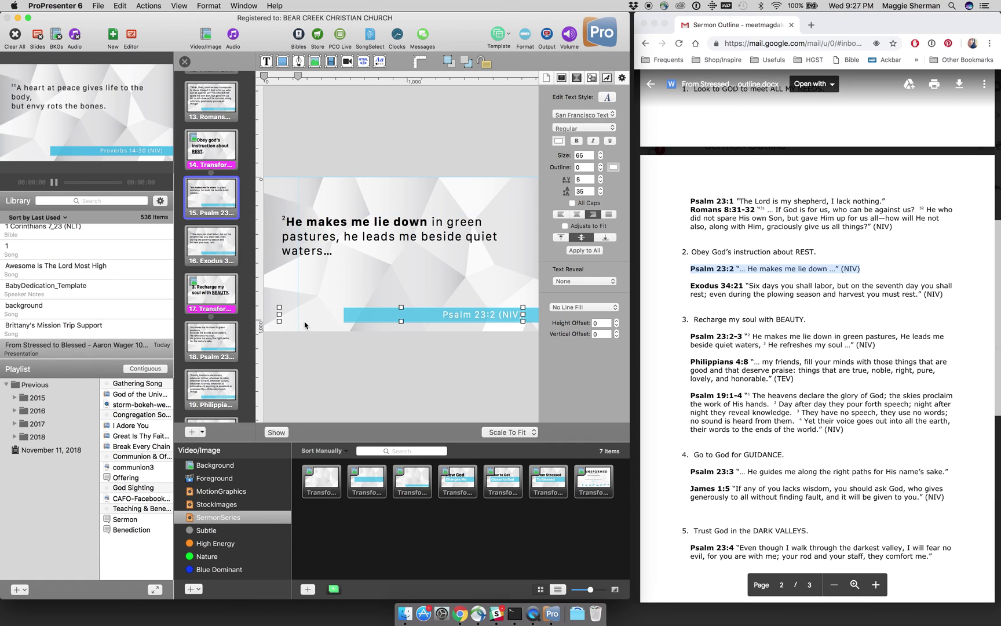
{"action": "double_click", "coordinate": [340, 261]}
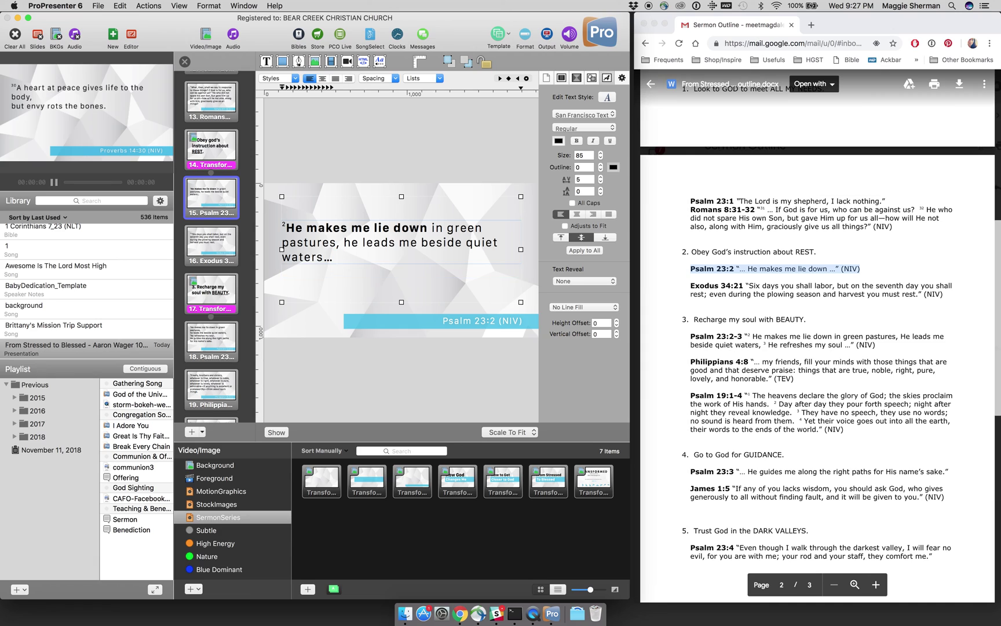
{"action": "left_click", "coordinate": [379, 172]}
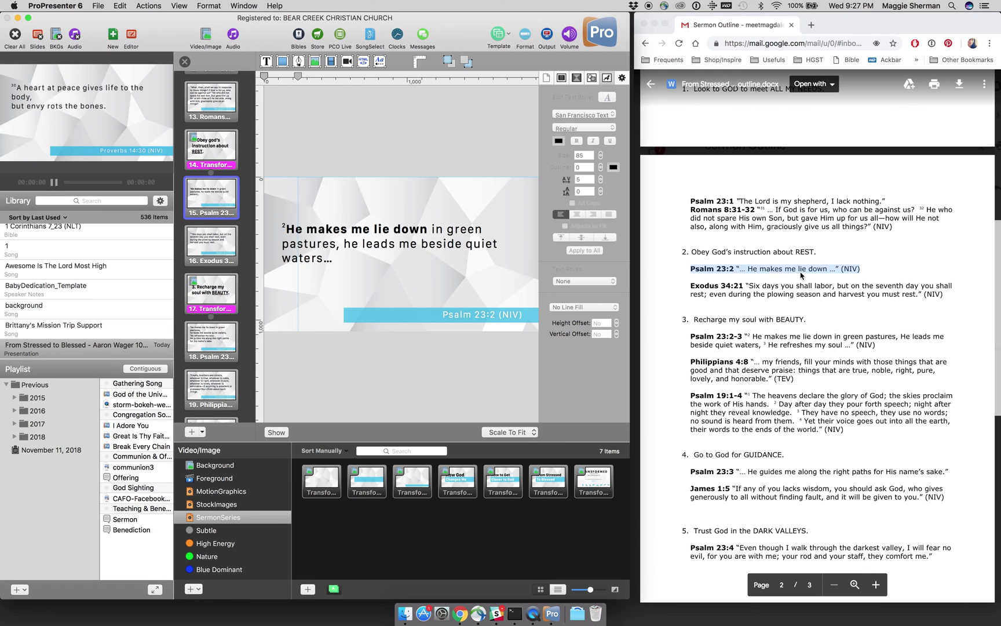
Step: Open the Philippians 4:8 slide and select its quote in the sermon outline
{"action": "scroll", "coordinate": [808, 338], "scroll_direction": "down", "scroll_amount": 1}
{"action": "scroll", "coordinate": [808, 338], "scroll_direction": "down", "scroll_amount": 3}
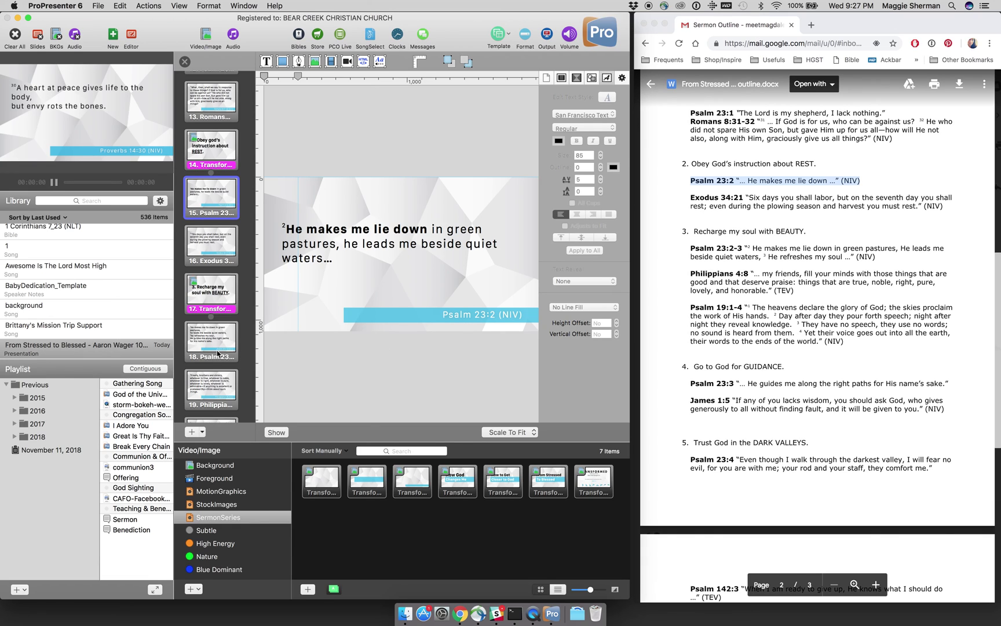
{"action": "scroll", "coordinate": [219, 356], "scroll_direction": "down", "scroll_amount": 2}
{"action": "left_click", "coordinate": [215, 335]}
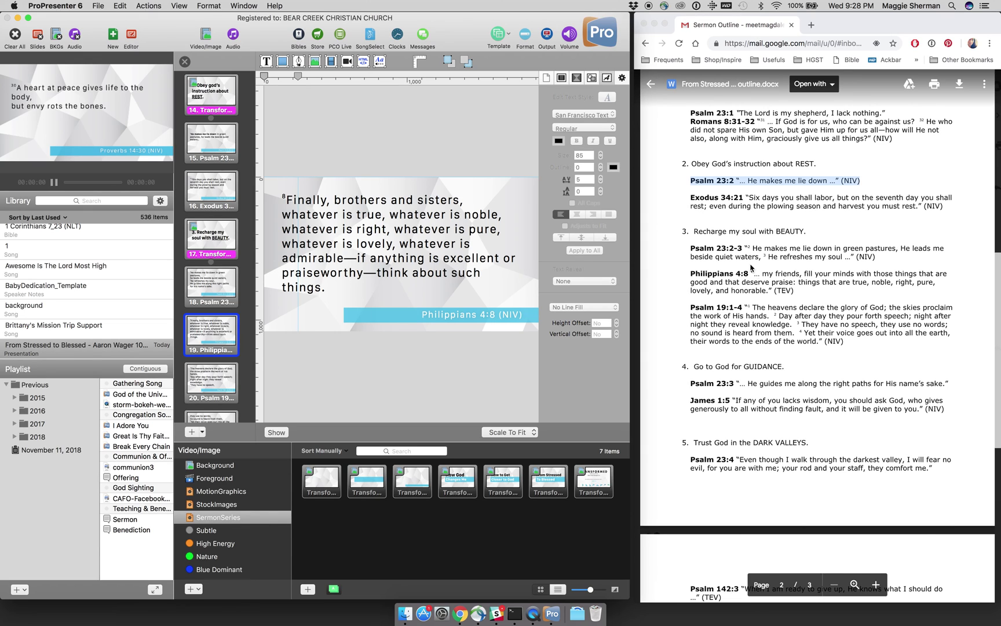
{"action": "left_click", "coordinate": [765, 280]}
{"action": "left_click_drag", "start_coordinate": [762, 274], "coordinate": [767, 288]}
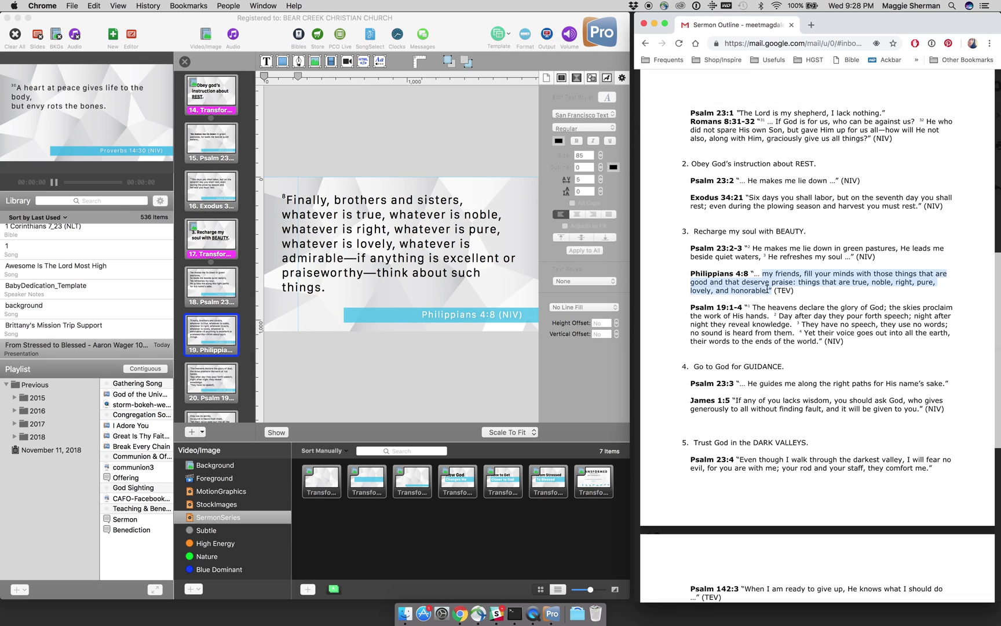
Step: Paste the '…my friends, fill your minds…' quote over the old verse and fix line breaks
{"action": "left_click", "coordinate": [427, 247]}
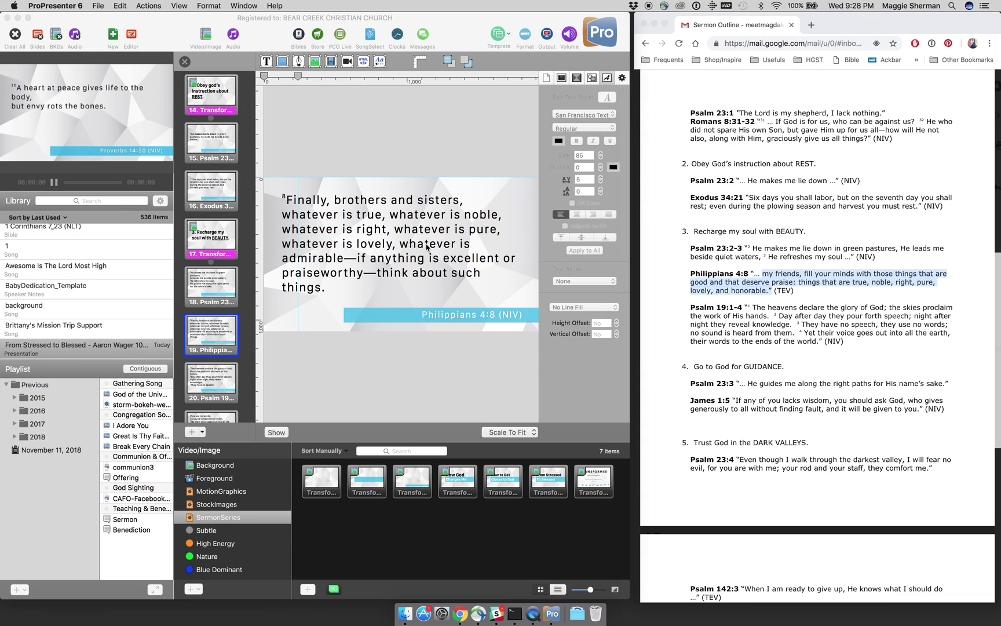
{"action": "double_click", "coordinate": [427, 248]}
{"action": "key", "text": "super+a"}
{"action": "left_click", "coordinate": [291, 207]}
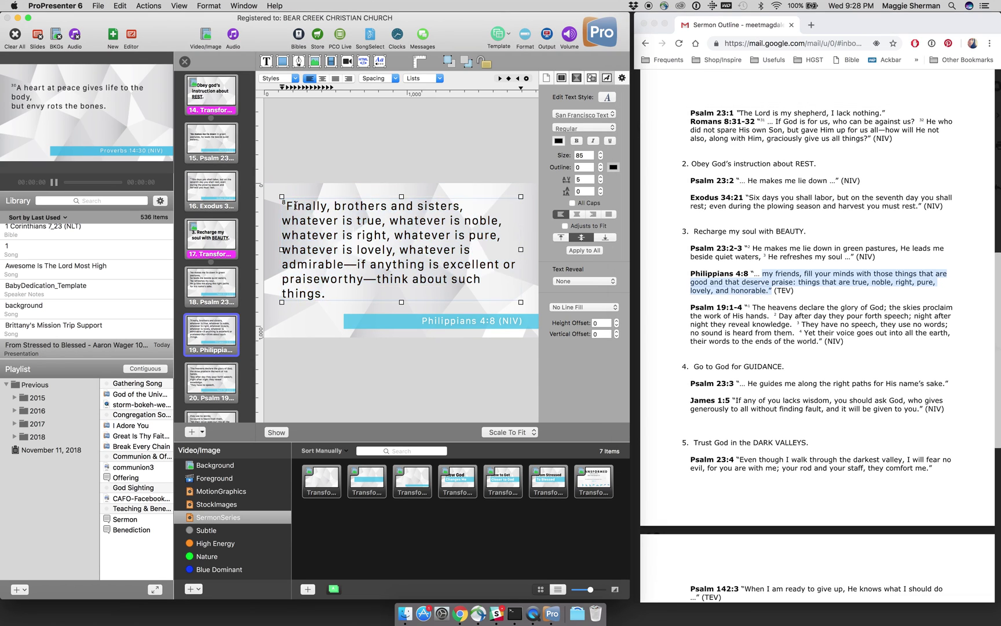
{"action": "left_click_drag", "start_coordinate": [290, 207], "coordinate": [331, 291]}
{"action": "type", "text": "my friends, fill your minds with those things that are good and that deserve praise: things that are true, noble, right, pure, lovely, and honorable.\""}
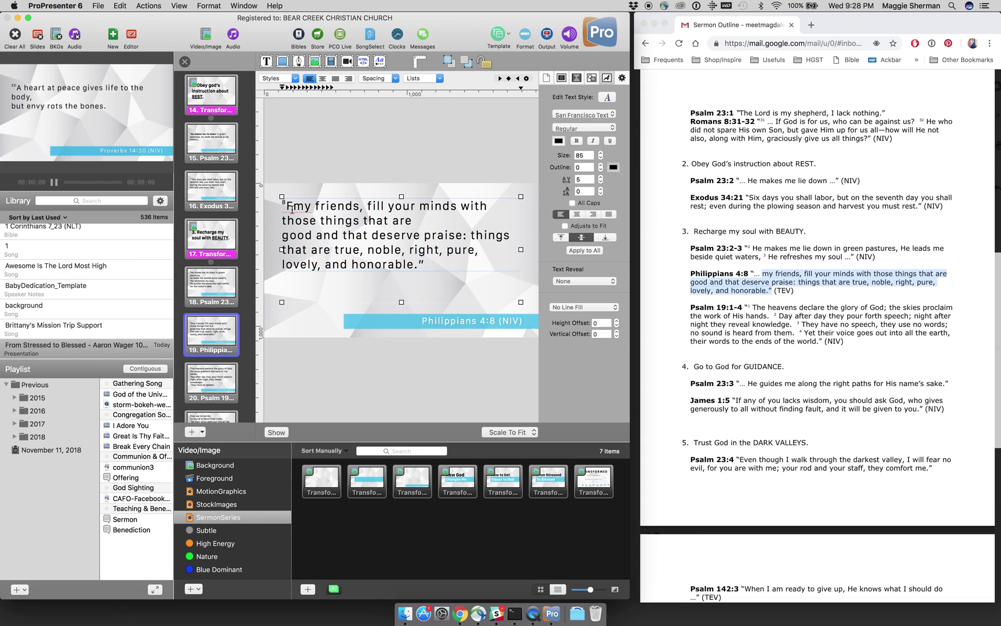
{"action": "type", "text": "…"}
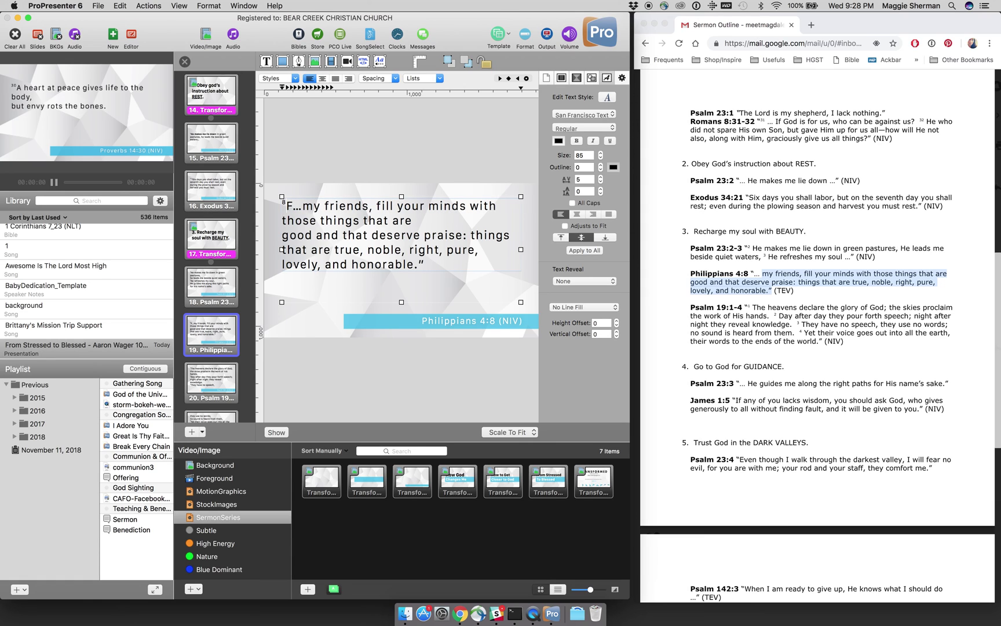
{"action": "key", "text": "BackSpace"}
{"action": "left_click", "coordinate": [284, 235]}
{"action": "key", "text": "BackSpace"}
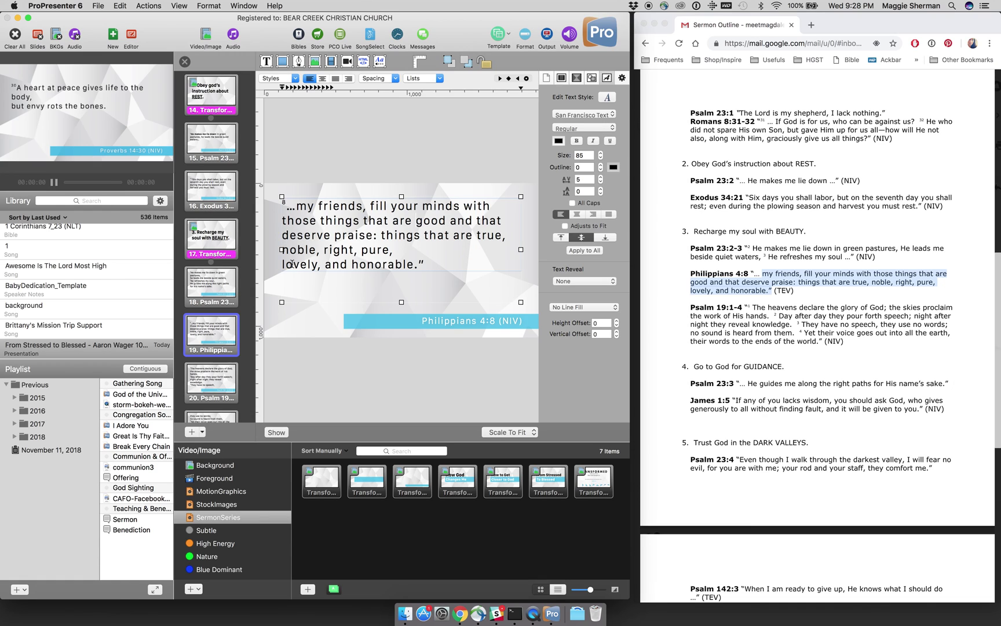
{"action": "key", "text": "BackSpace"}
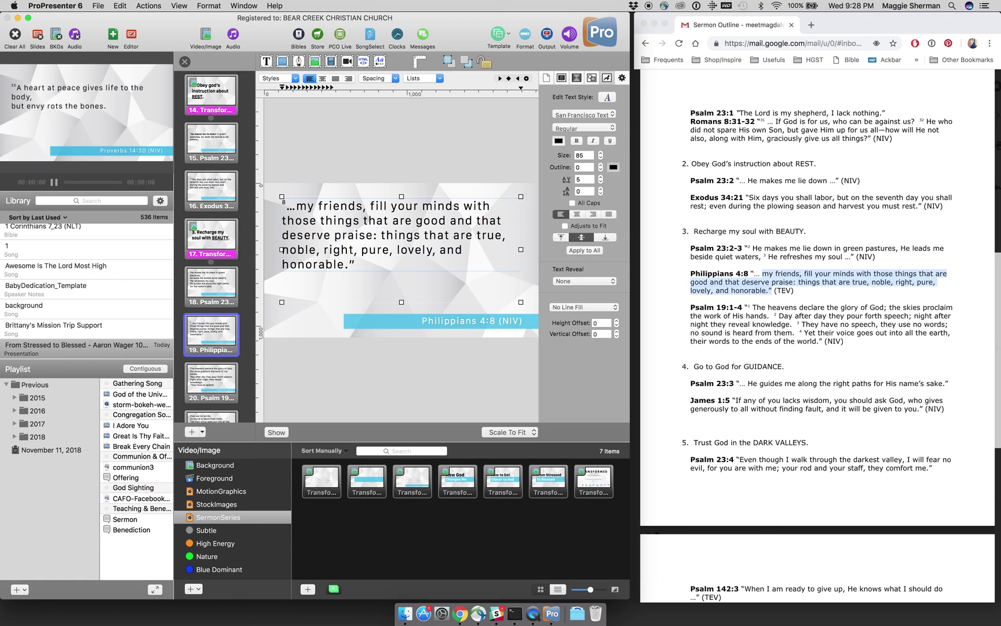
{"action": "left_click", "coordinate": [296, 208]}
{"action": "type", "text": "\""}
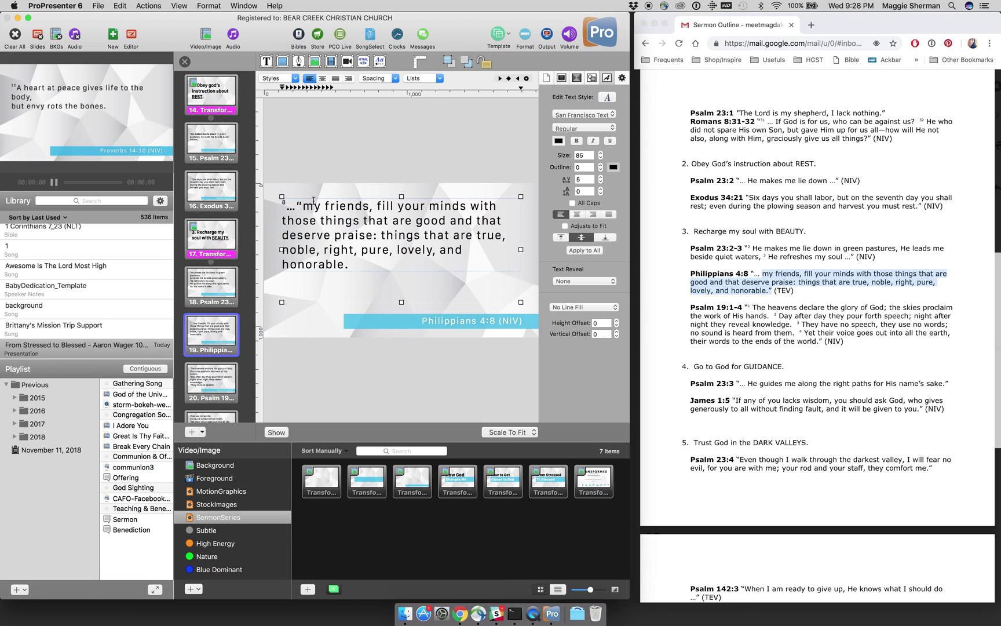
{"action": "key", "text": "BackSpace"}
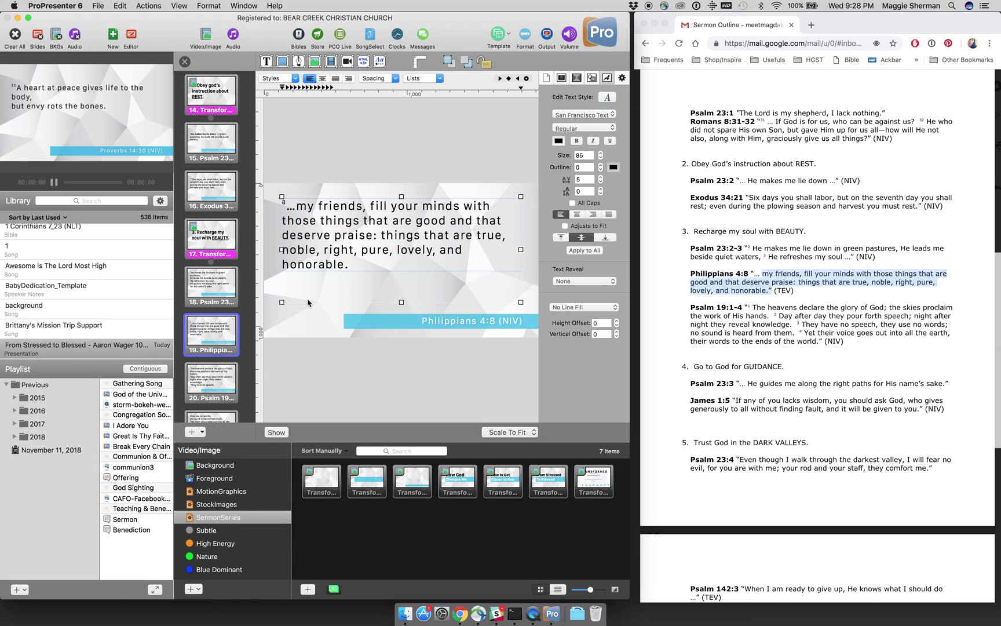
Step: Change the Philippians 4:8 reference label from (NIV) to (TEV)
{"action": "left_click", "coordinate": [310, 338]}
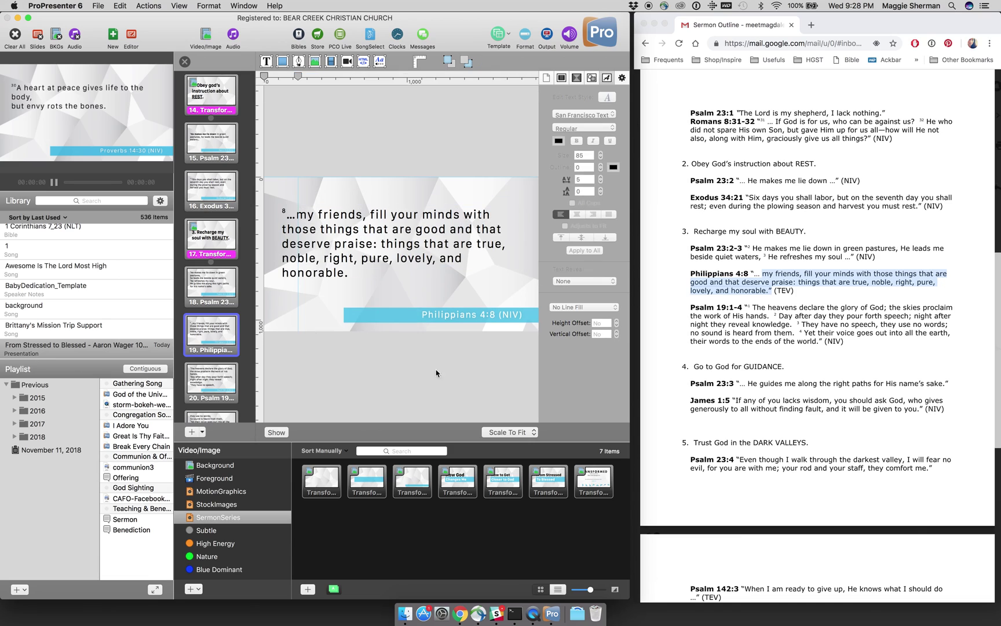
{"action": "double_click", "coordinate": [511, 322]}
{"action": "type", "text": "TEC"}
{"action": "key", "text": "BackSpace"}
{"action": "type", "text": "V)"}
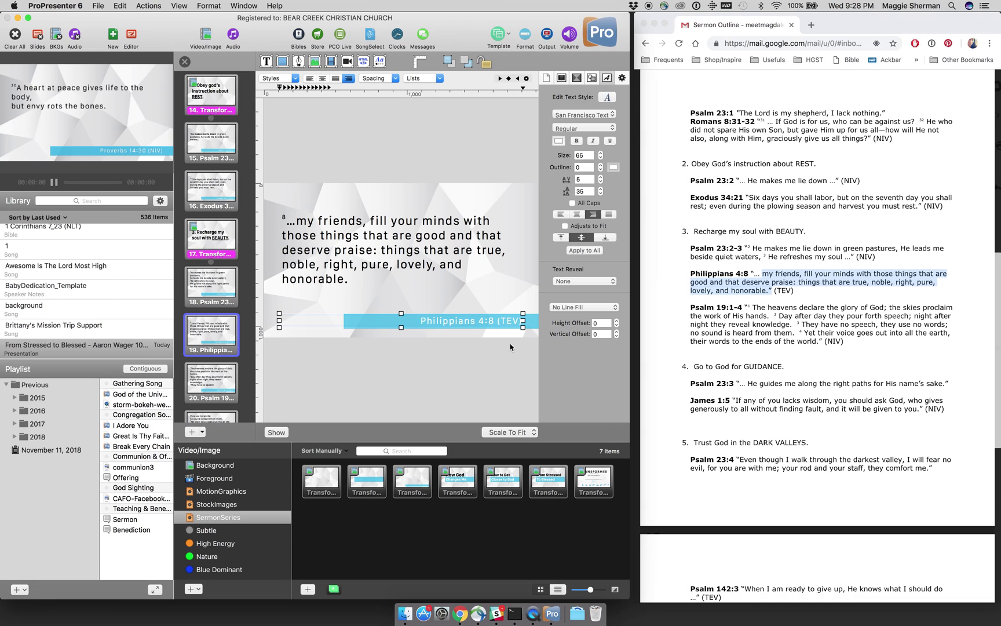
{"action": "left_click", "coordinate": [511, 347]}
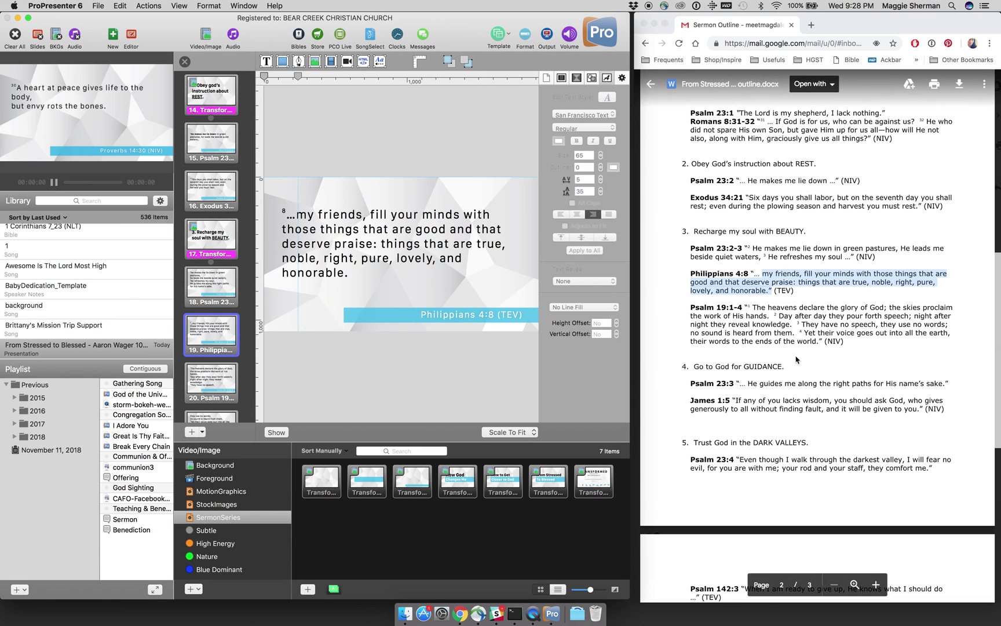
{"action": "scroll", "coordinate": [805, 415], "scroll_direction": "down", "scroll_amount": 3}
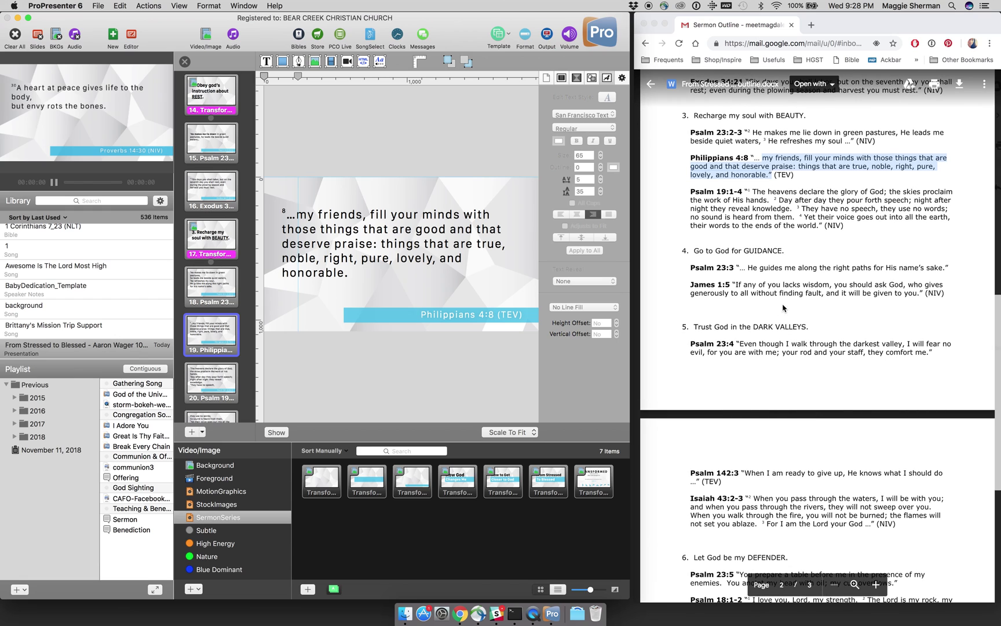
{"action": "left_click", "coordinate": [777, 267]}
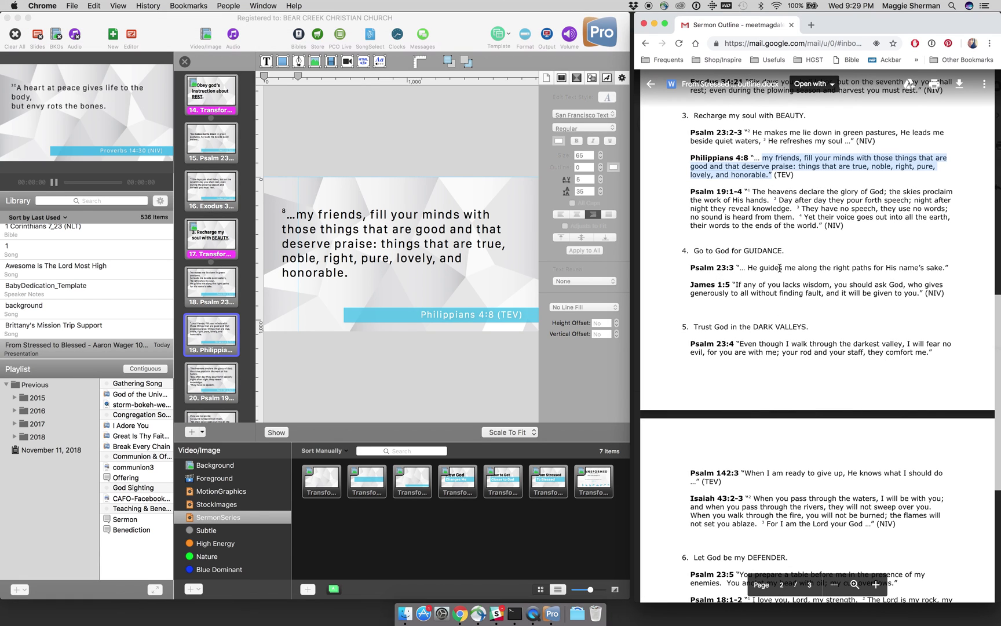
{"action": "scroll", "coordinate": [779, 268], "scroll_direction": "down", "scroll_amount": 5}
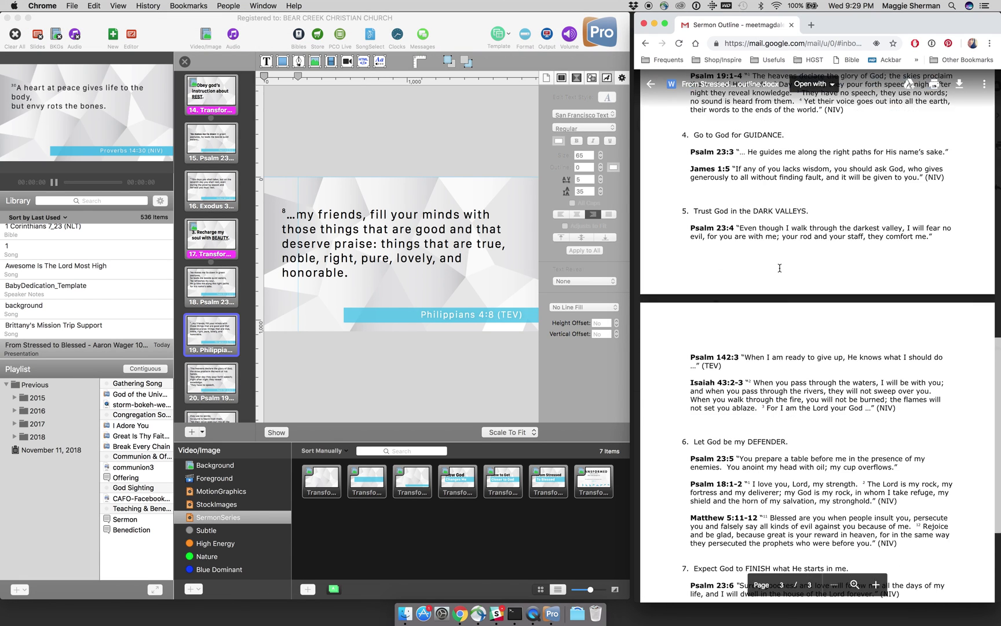
{"action": "scroll", "coordinate": [780, 268], "scroll_direction": "down", "scroll_amount": 3}
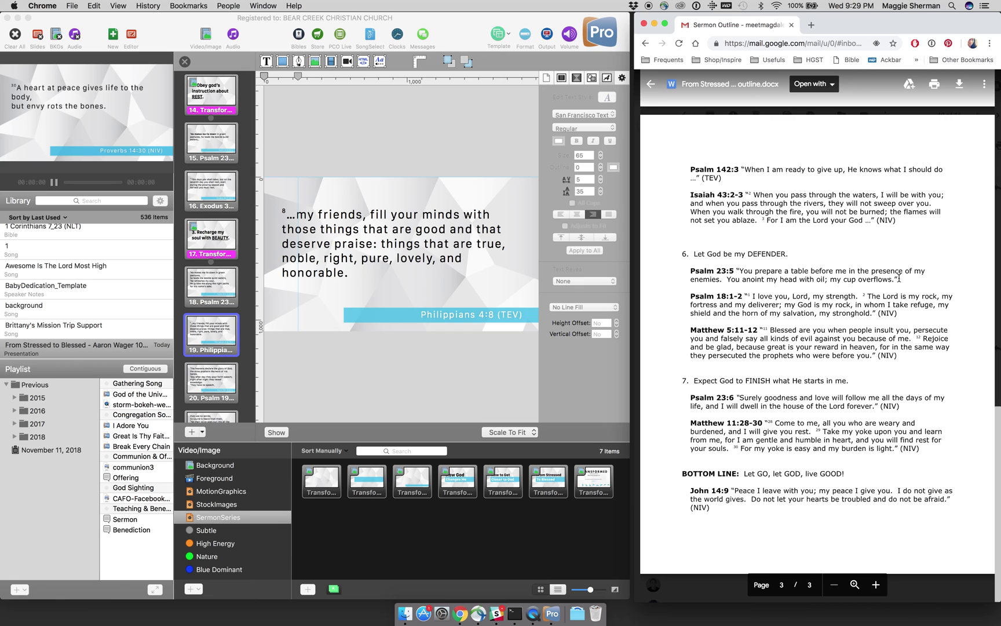
{"action": "left_click", "coordinate": [693, 274]}
{"action": "left_click_drag", "start_coordinate": [691, 273], "coordinate": [900, 280]}
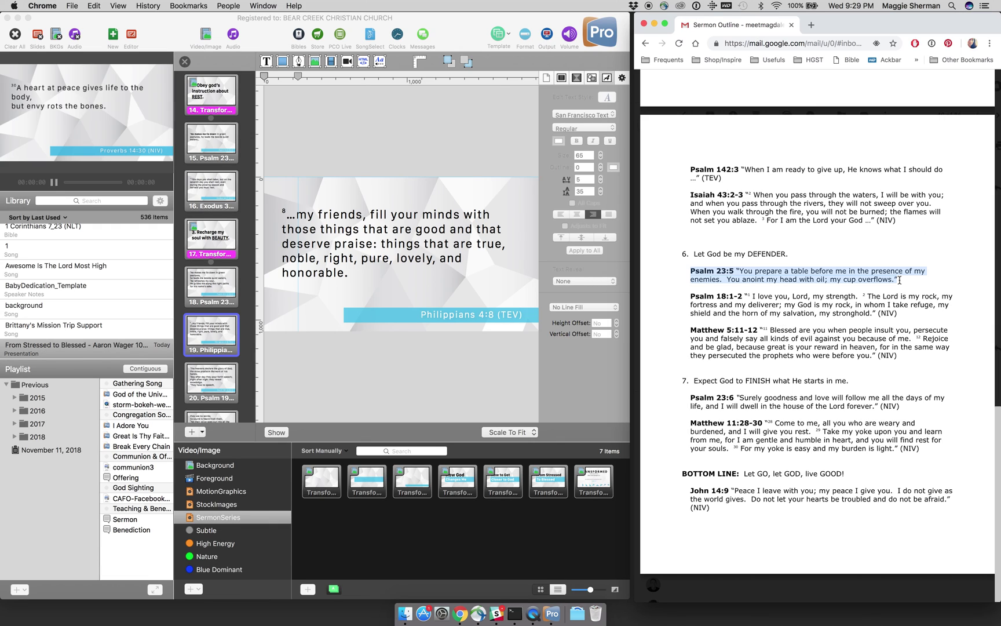
{"action": "left_click", "coordinate": [900, 281]}
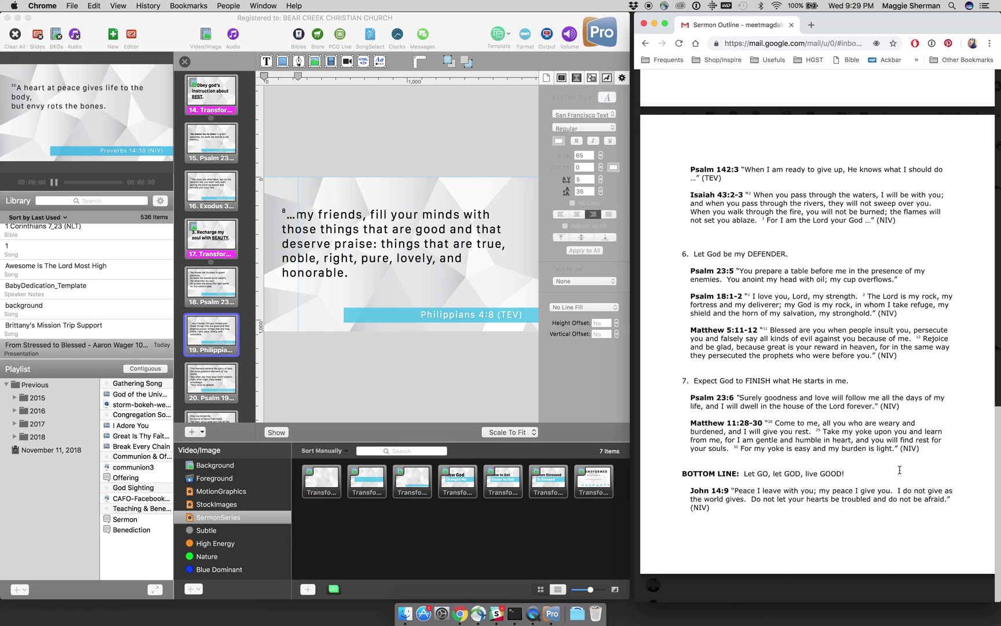
{"action": "scroll", "coordinate": [854, 503], "scroll_direction": "up", "scroll_amount": 3}
{"action": "scroll", "coordinate": [854, 503], "scroll_direction": "down", "scroll_amount": 3}
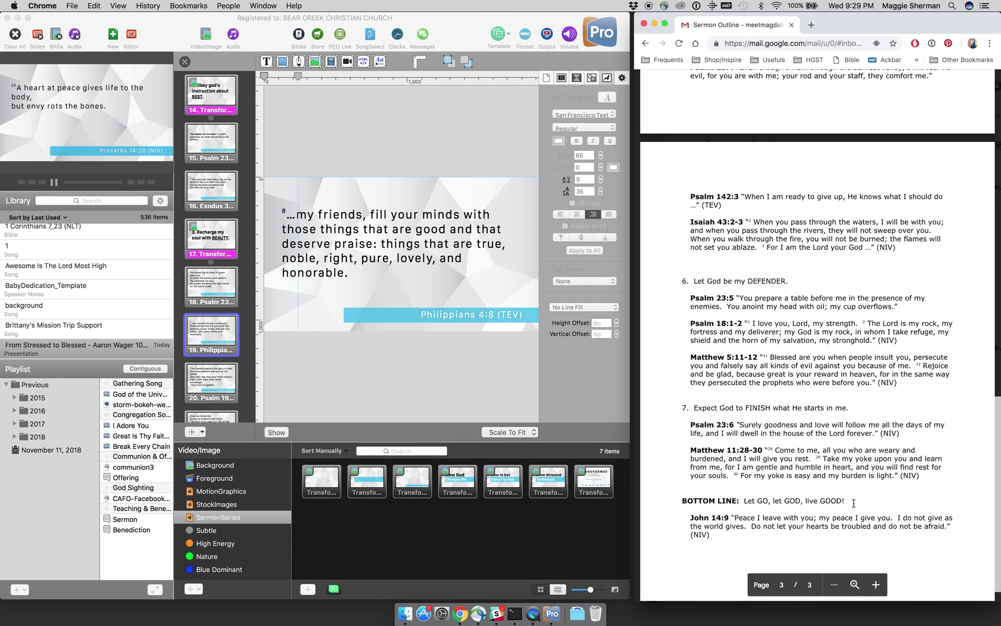
{"action": "scroll", "coordinate": [854, 503], "scroll_direction": "down", "scroll_amount": 1}
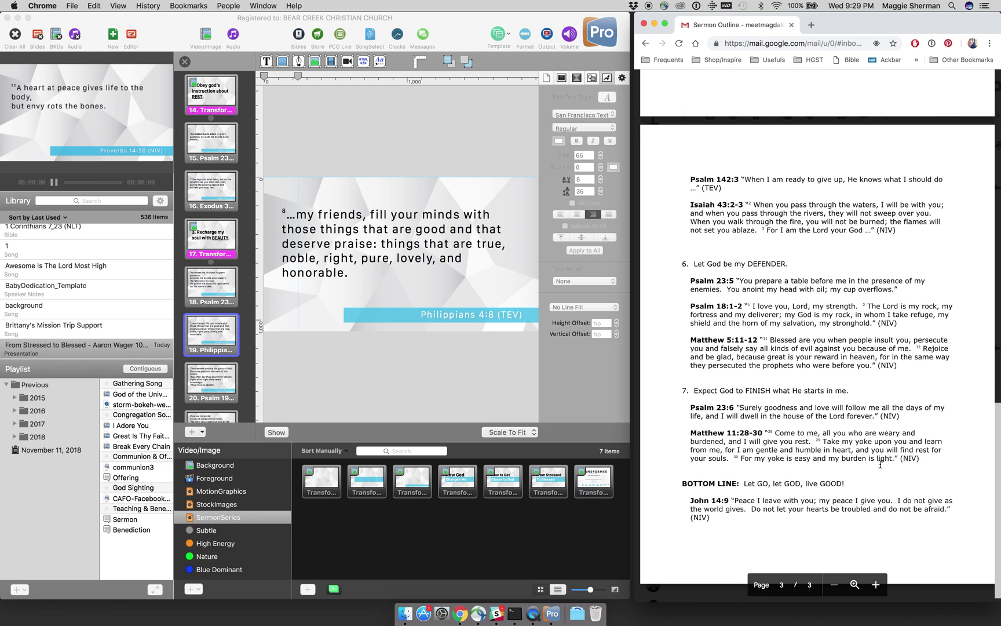
{"action": "scroll", "coordinate": [869, 455], "scroll_direction": "down", "scroll_amount": 1}
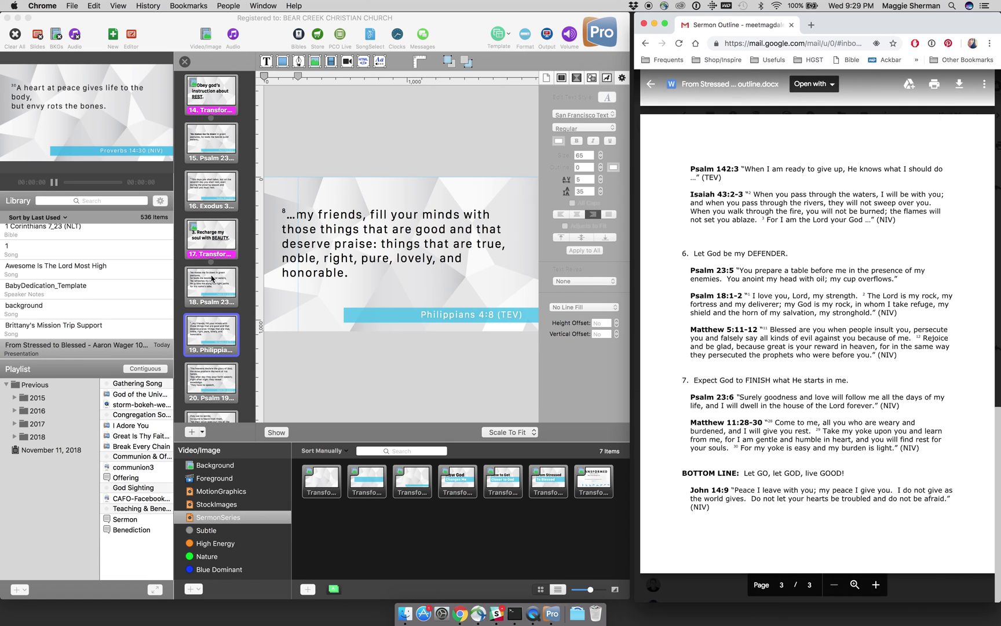
{"action": "scroll", "coordinate": [210, 314], "scroll_direction": "down", "scroll_amount": 5}
{"action": "scroll", "coordinate": [209, 315], "scroll_direction": "down", "scroll_amount": 1}
Step: Check the Psalm 23:3 and 23:4 slides, then bring up the Psalm 23:5 slide
{"action": "left_click", "coordinate": [209, 315]}
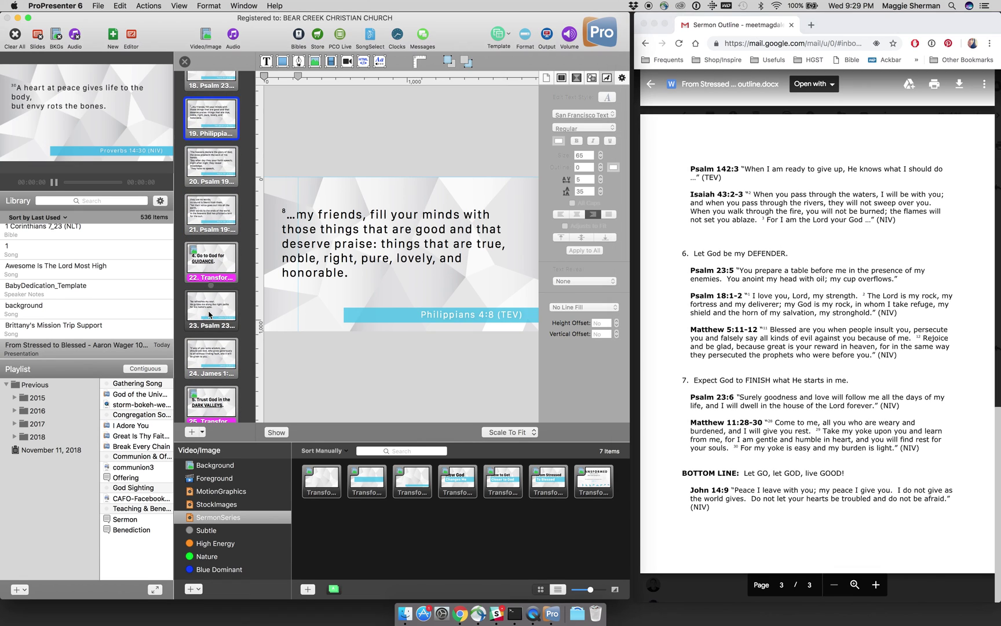
{"action": "scroll", "coordinate": [210, 315], "scroll_direction": "down", "scroll_amount": 2}
{"action": "scroll", "coordinate": [210, 314], "scroll_direction": "down", "scroll_amount": 5}
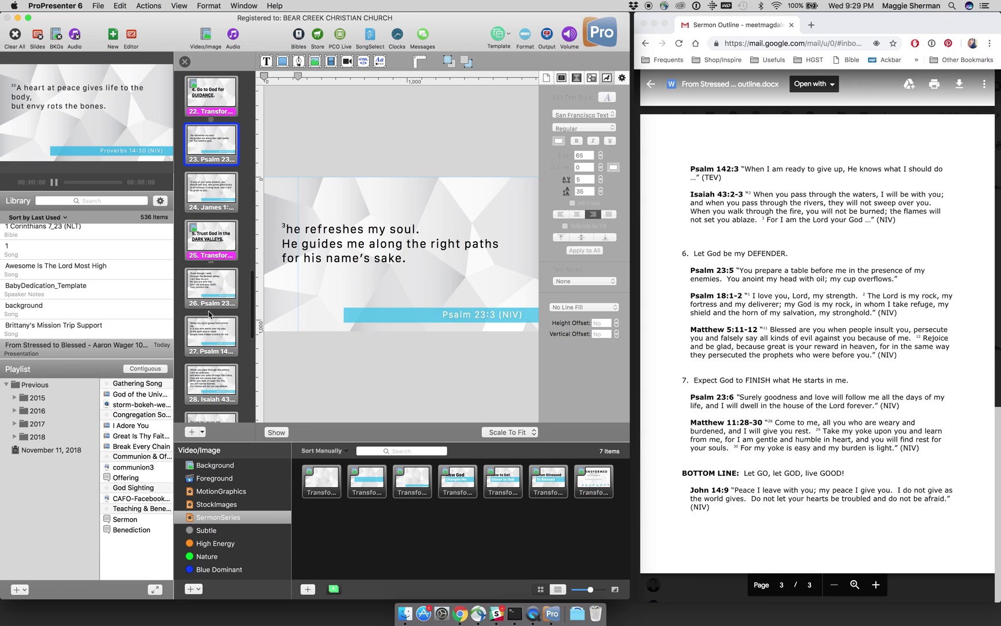
{"action": "left_click", "coordinate": [214, 291]}
{"action": "scroll", "coordinate": [213, 291], "scroll_direction": "down", "scroll_amount": 4}
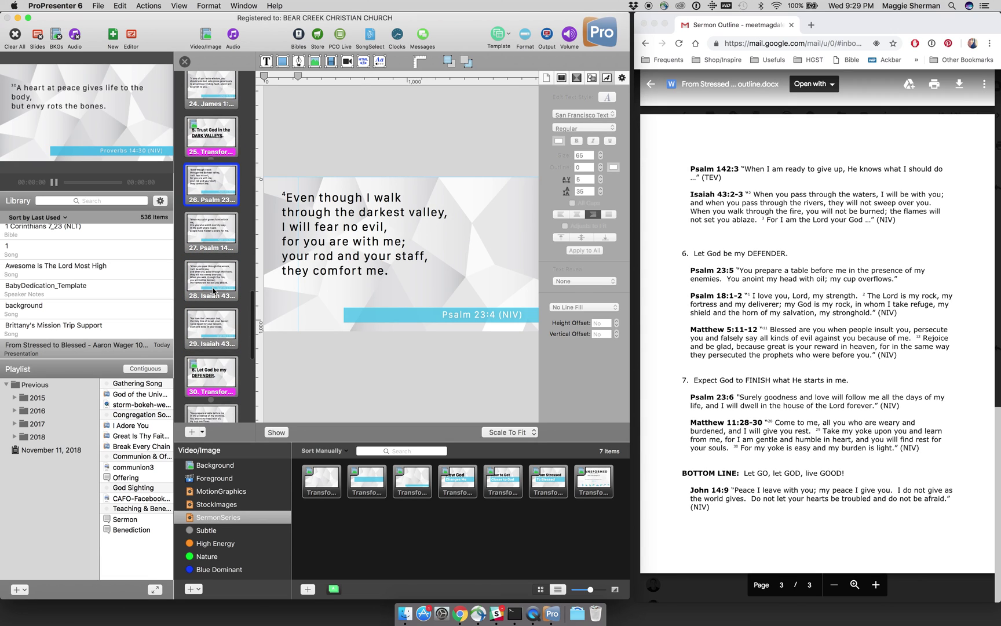
{"action": "scroll", "coordinate": [213, 291], "scroll_direction": "down", "scroll_amount": 3}
{"action": "left_click", "coordinate": [214, 359]}
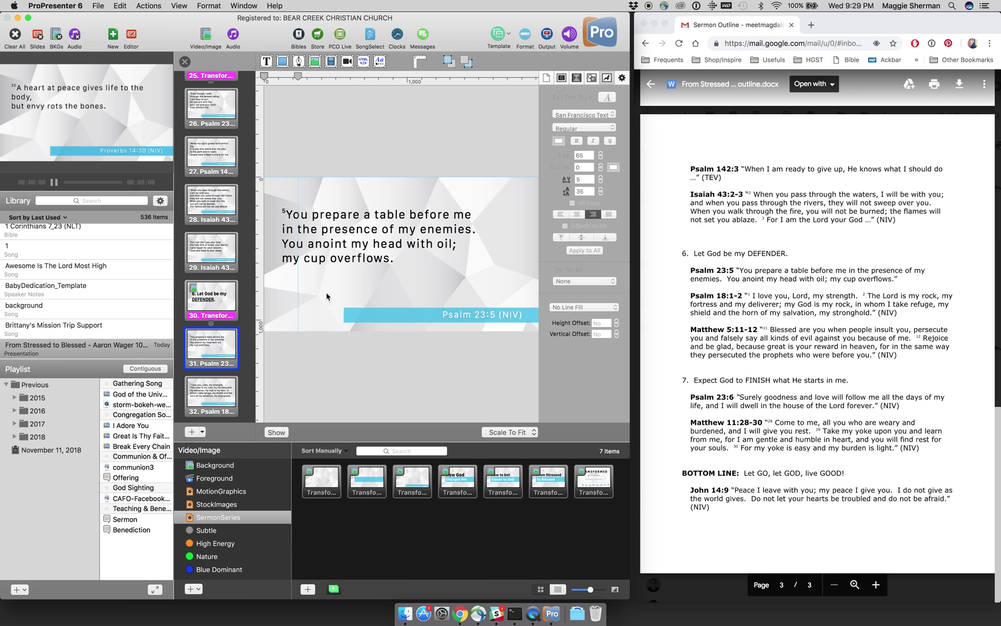
Step: Remove the trailing empty line below the Psalm 23:5 verse text
{"action": "double_click", "coordinate": [382, 262]}
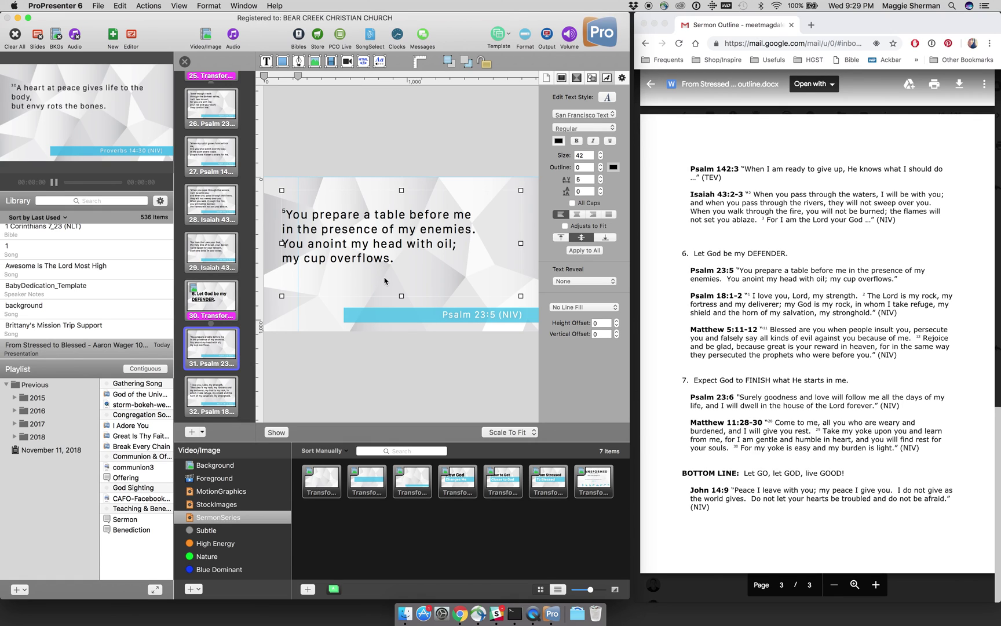
{"action": "double_click", "coordinate": [384, 281]}
{"action": "key", "text": "BackSpace"}
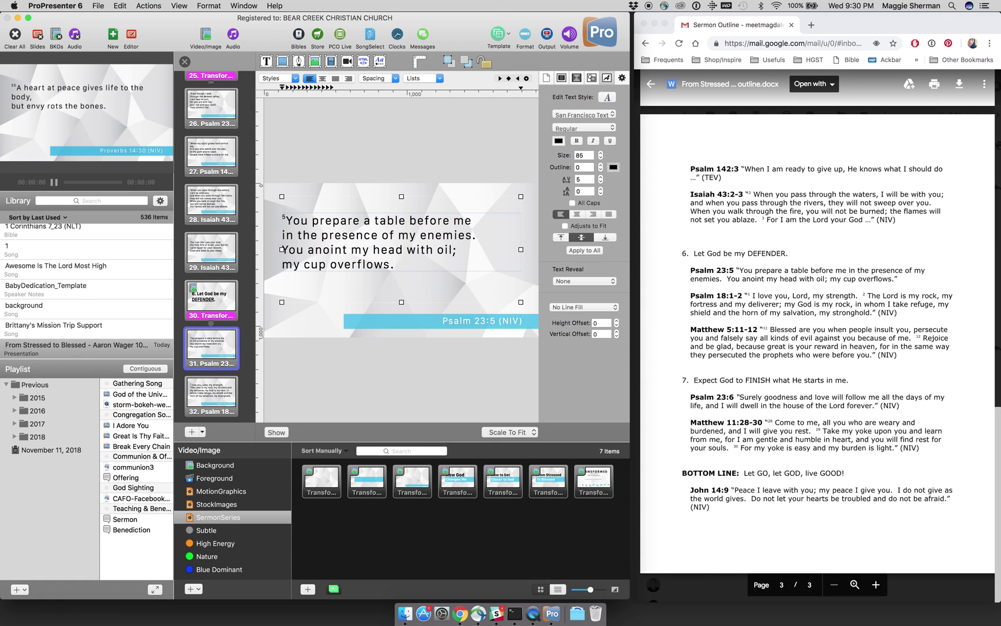
{"action": "left_click", "coordinate": [416, 169]}
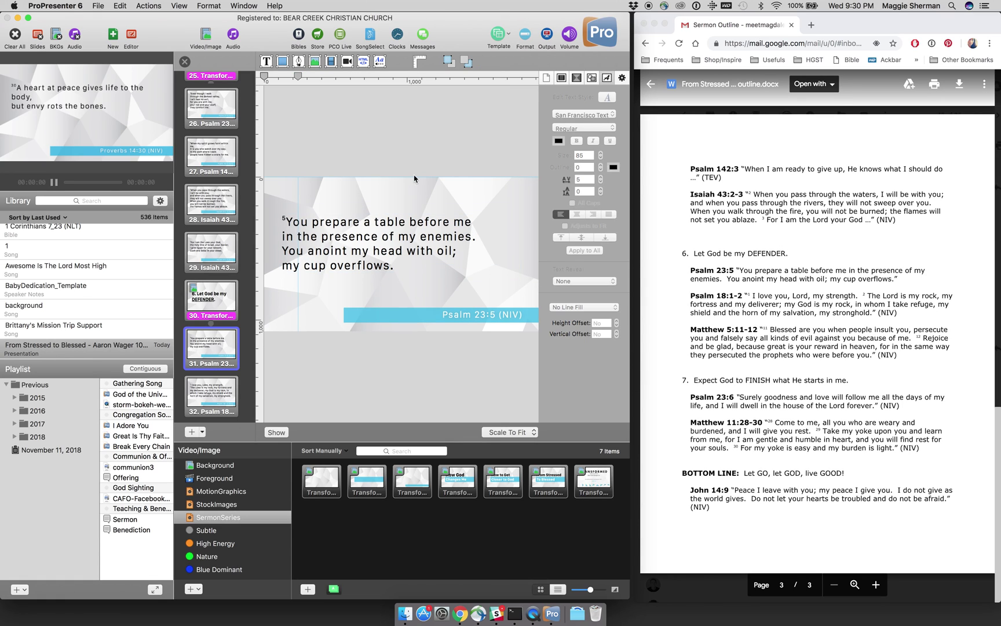
Step: Close the editor and send slides 5, 4 and the Look, Obey, Finish and Dark Valleys points live
{"action": "left_click", "coordinate": [185, 63]}
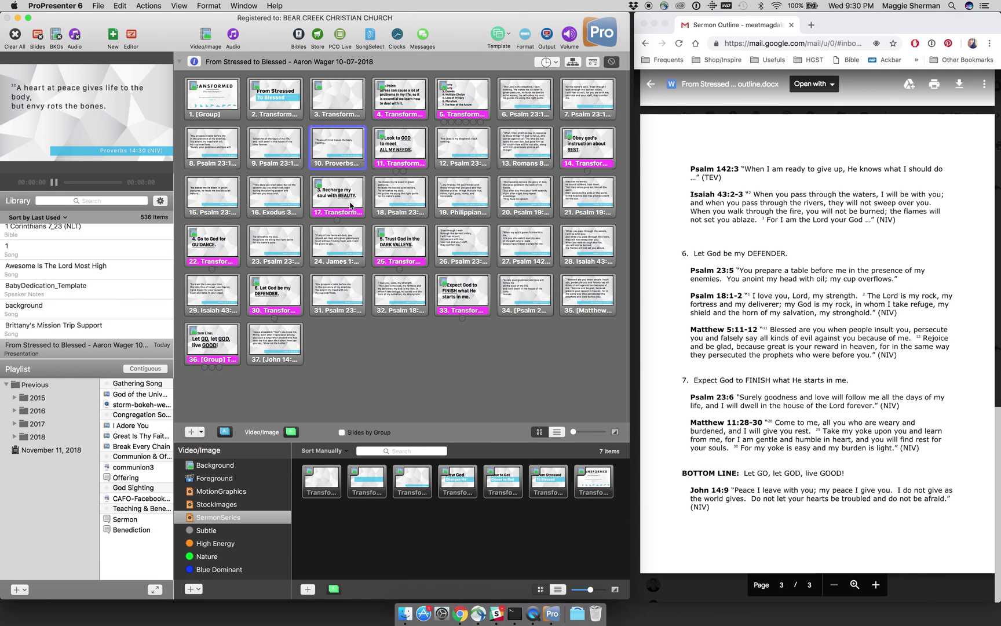
{"action": "left_click", "coordinate": [452, 106]}
{"action": "left_click", "coordinate": [404, 104]}
{"action": "left_click", "coordinate": [405, 134]}
{"action": "left_click", "coordinate": [583, 153]}
{"action": "left_click", "coordinate": [463, 292]}
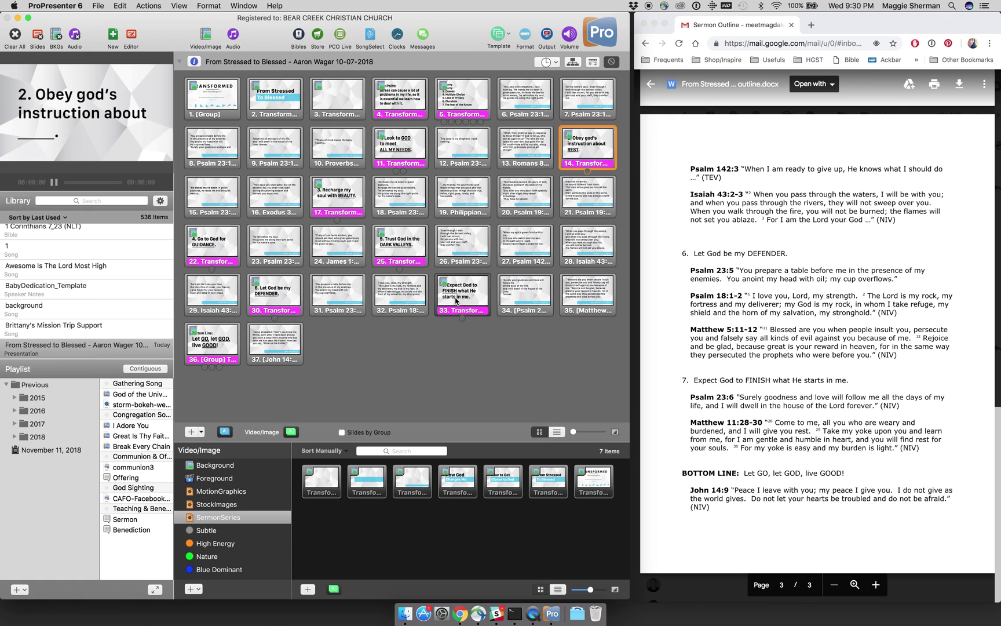
{"action": "left_click", "coordinate": [398, 242]}
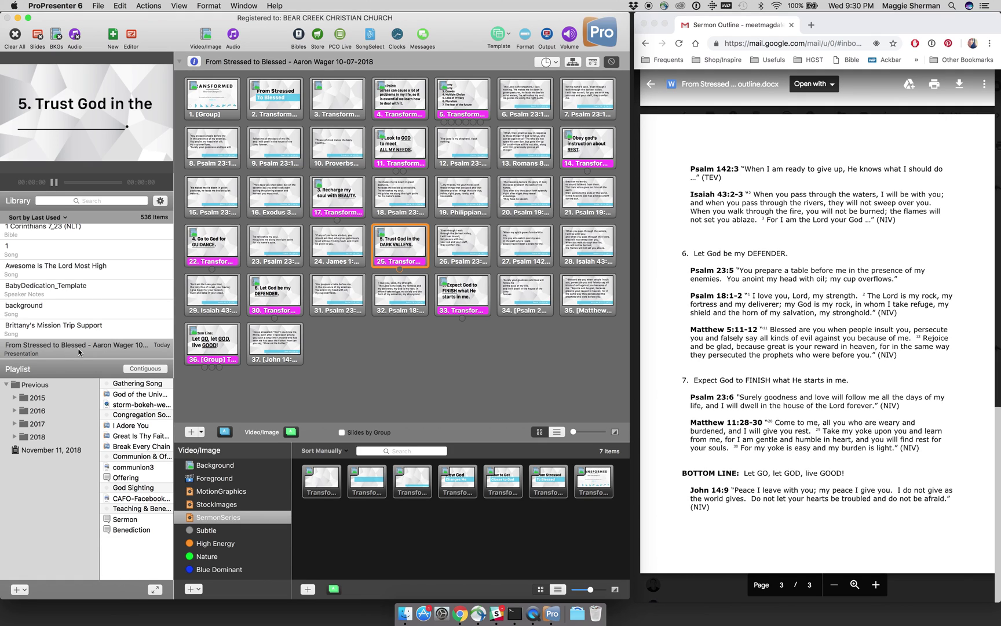
Step: Link the From Stressed to Blessed library presentation into the Sermon playlist item
{"action": "left_click", "coordinate": [131, 519]}
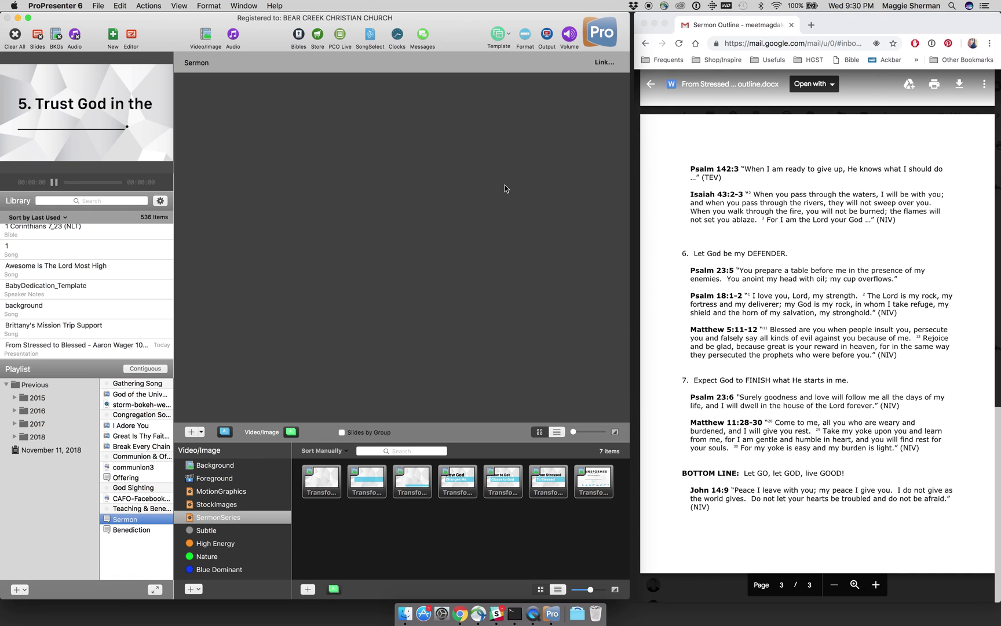
{"action": "left_click", "coordinate": [605, 62]}
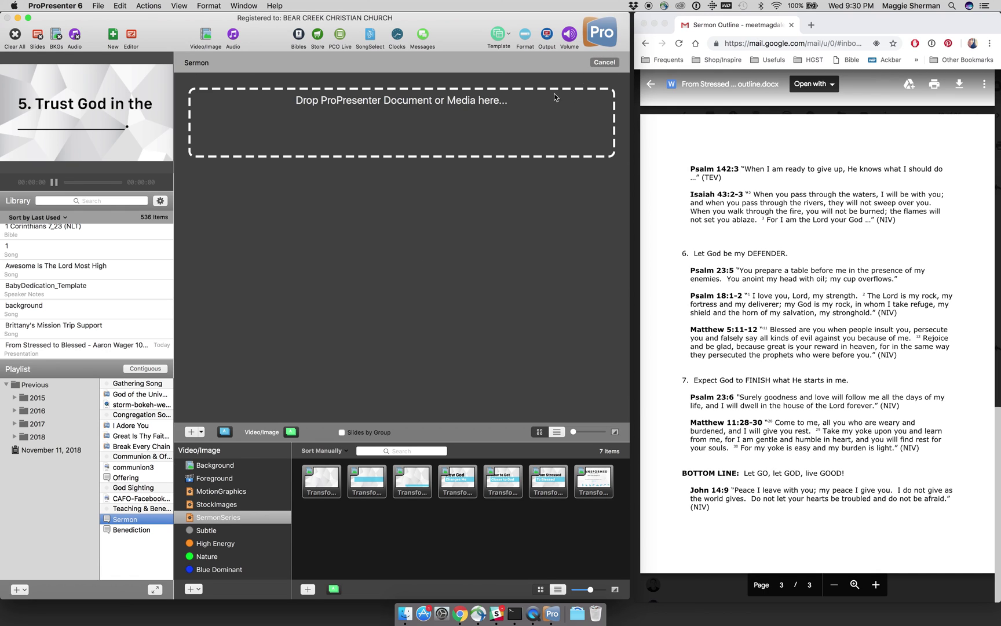
{"action": "left_click", "coordinate": [96, 346]}
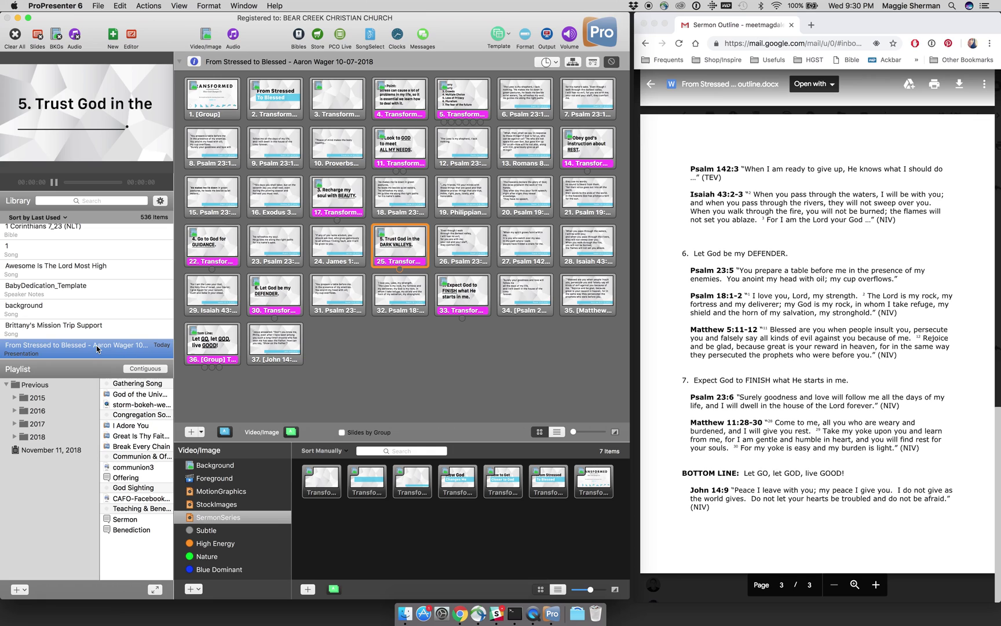
{"action": "left_click", "coordinate": [135, 521]}
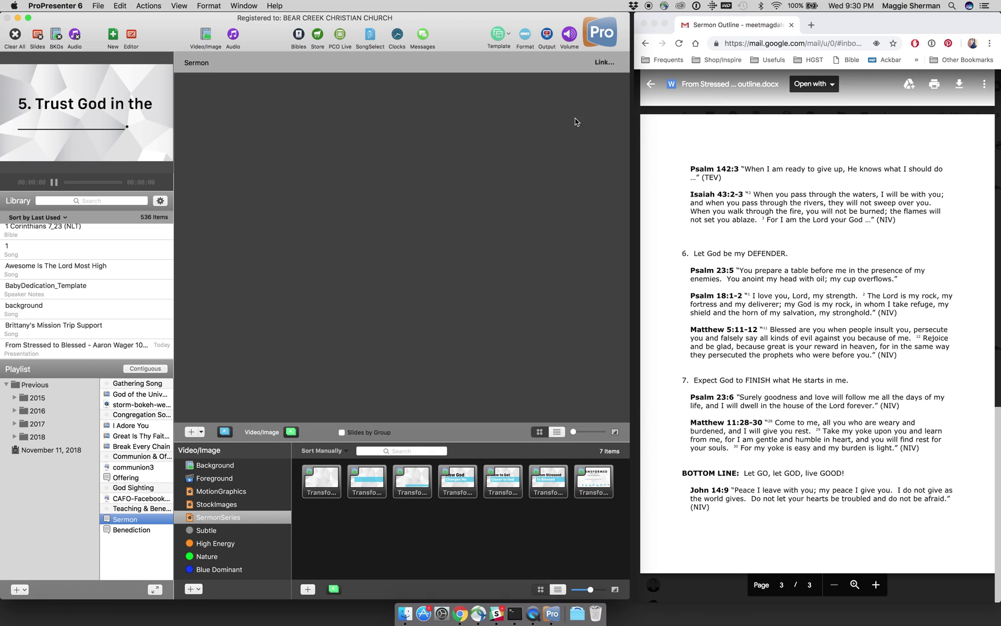
{"action": "left_click", "coordinate": [603, 62]}
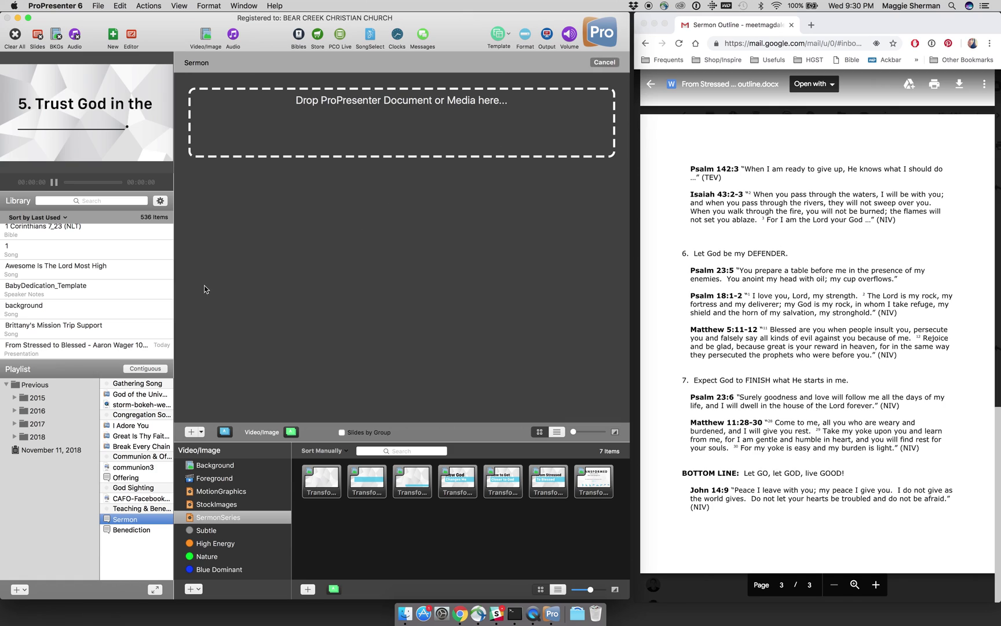
{"action": "left_click_drag", "start_coordinate": [87, 349], "coordinate": [341, 146]}
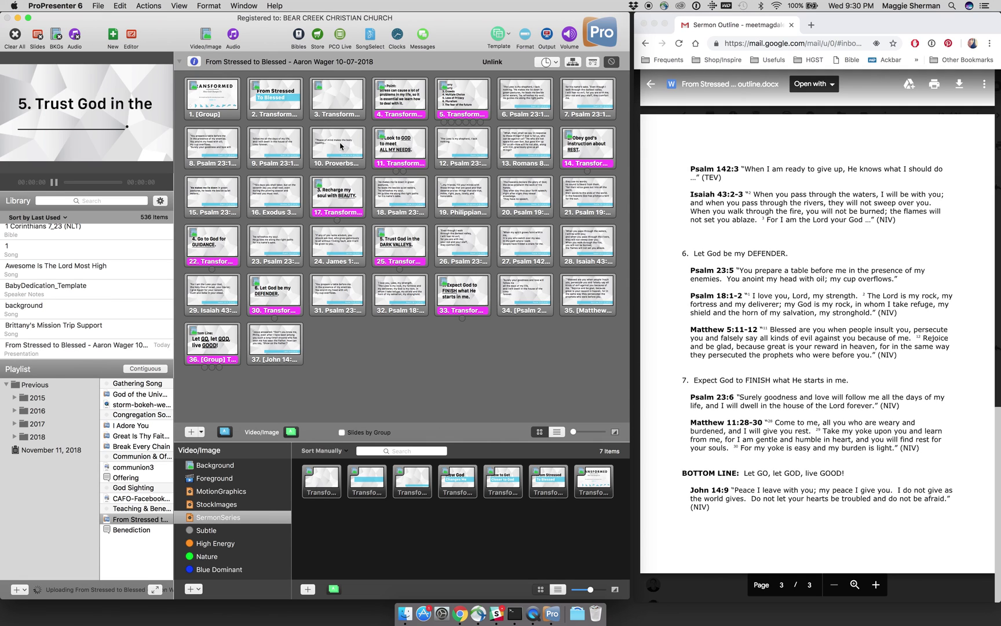
Step: Check the Benediction item, then return to the linked sermon presentation's slides at the top
{"action": "left_click", "coordinate": [133, 529]}
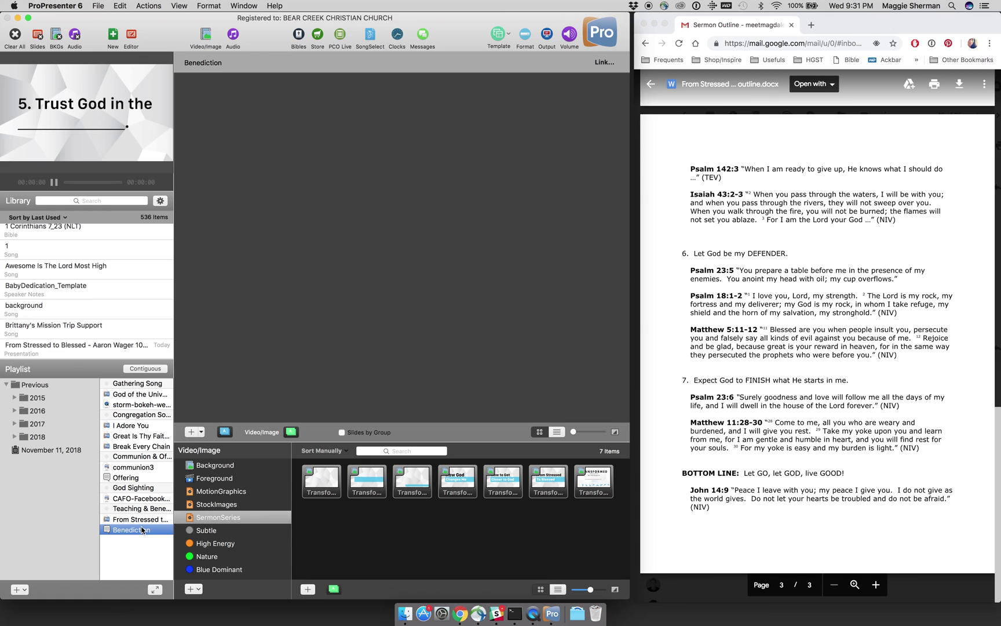
{"action": "key", "text": "Up"}
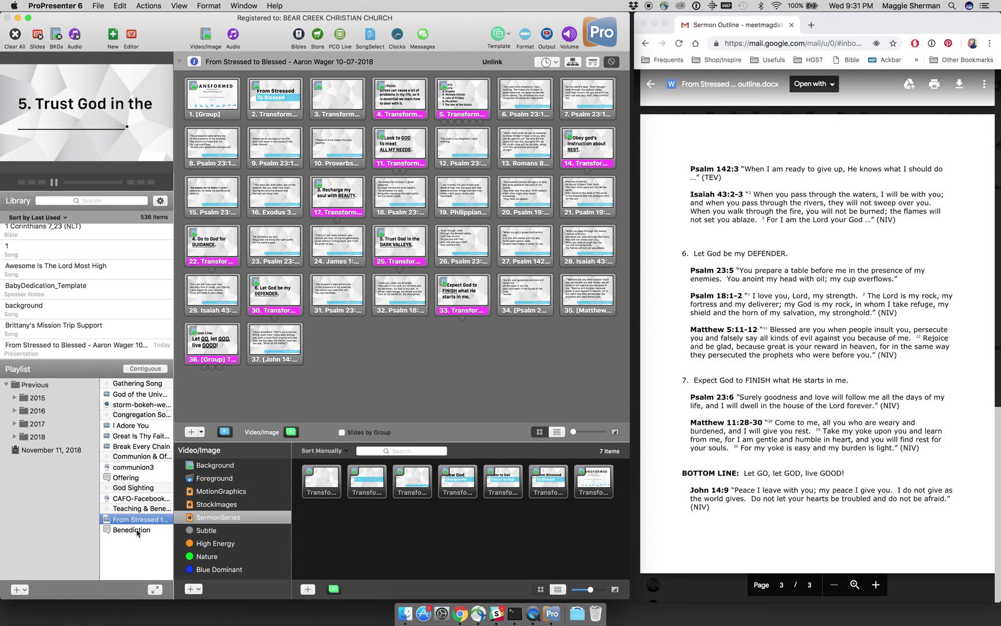
{"action": "left_click", "coordinate": [137, 530]}
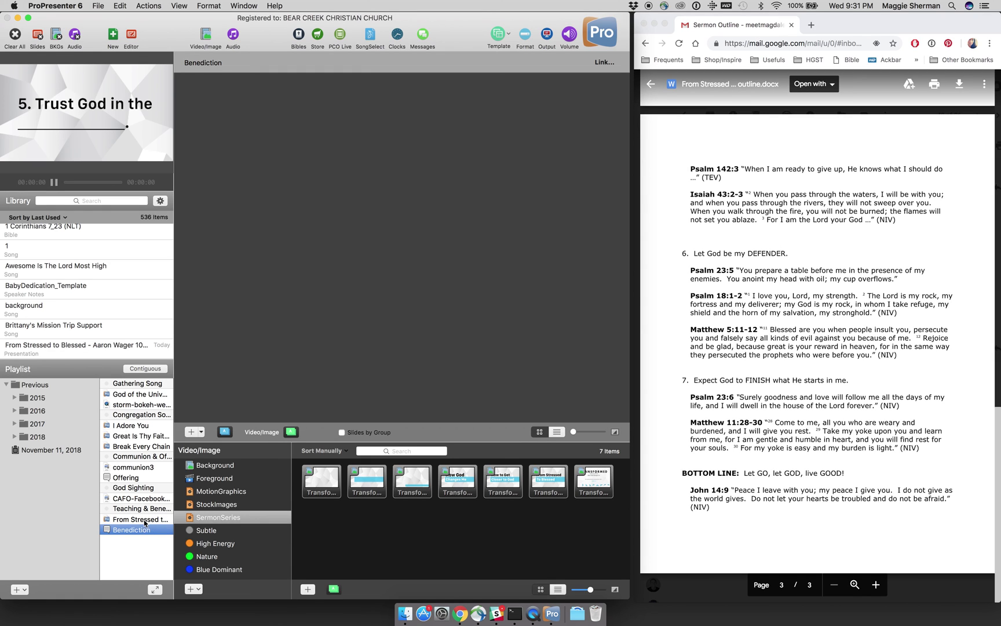
{"action": "left_click", "coordinate": [144, 521]}
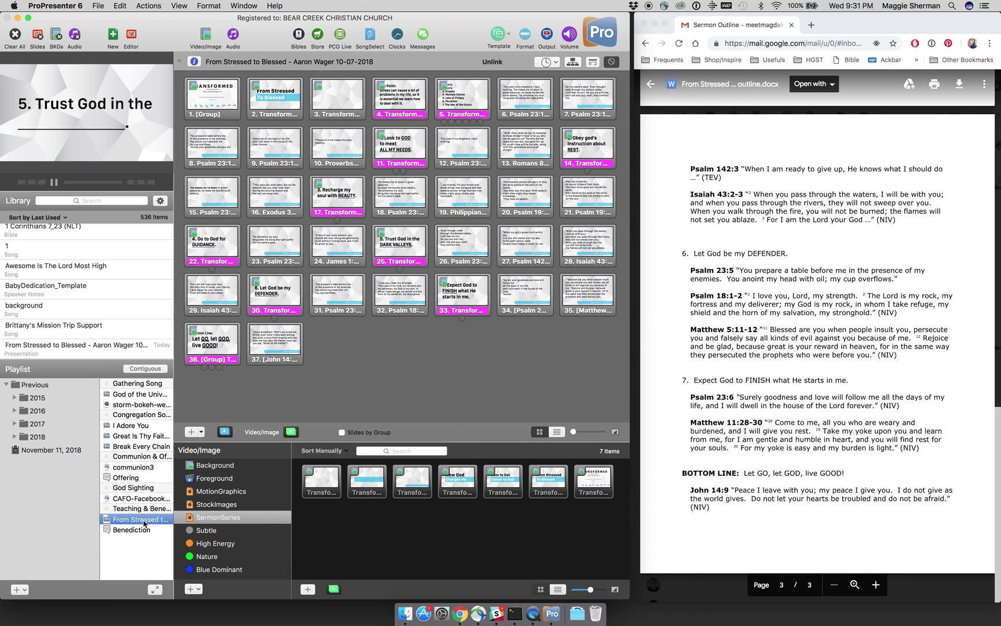
{"action": "scroll", "coordinate": [797, 383], "scroll_direction": "up", "scroll_amount": 20}
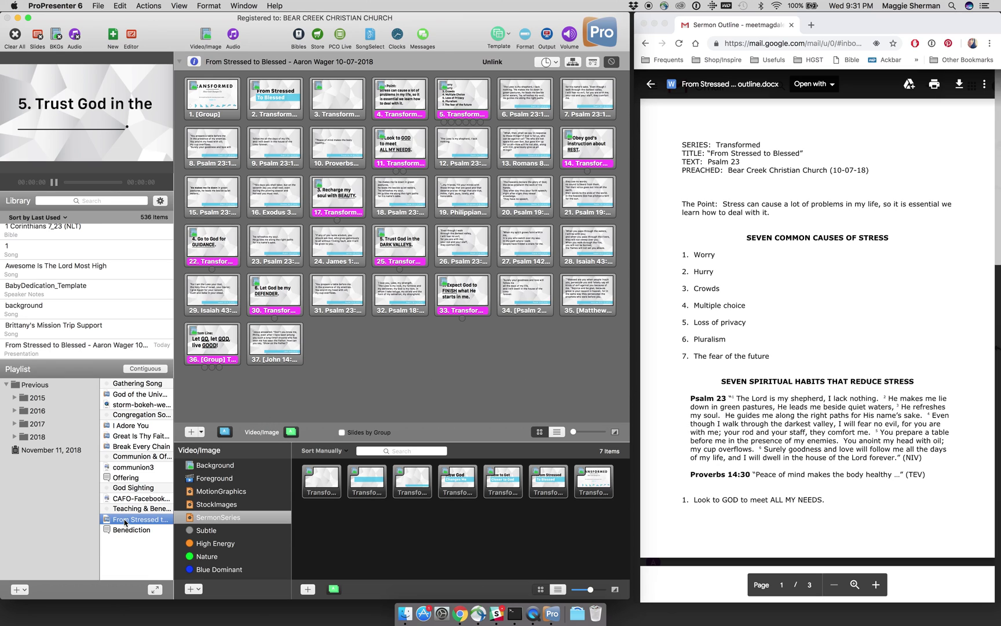
{"action": "scroll", "coordinate": [126, 513], "scroll_direction": "up", "scroll_amount": 2}
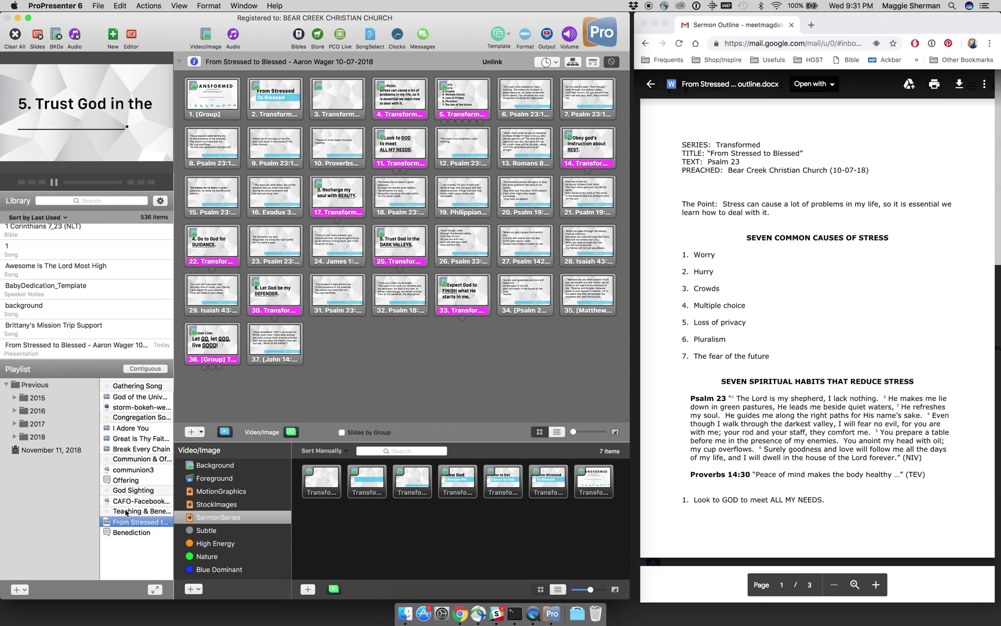
{"action": "scroll", "coordinate": [127, 512], "scroll_direction": "up", "scroll_amount": 2}
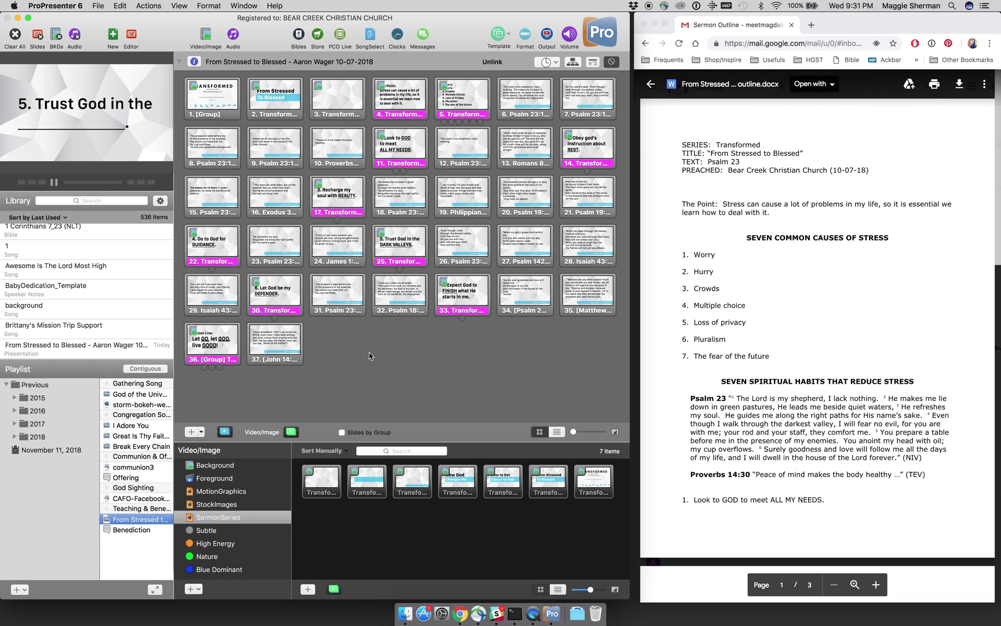
{"action": "left_click", "coordinate": [366, 387]}
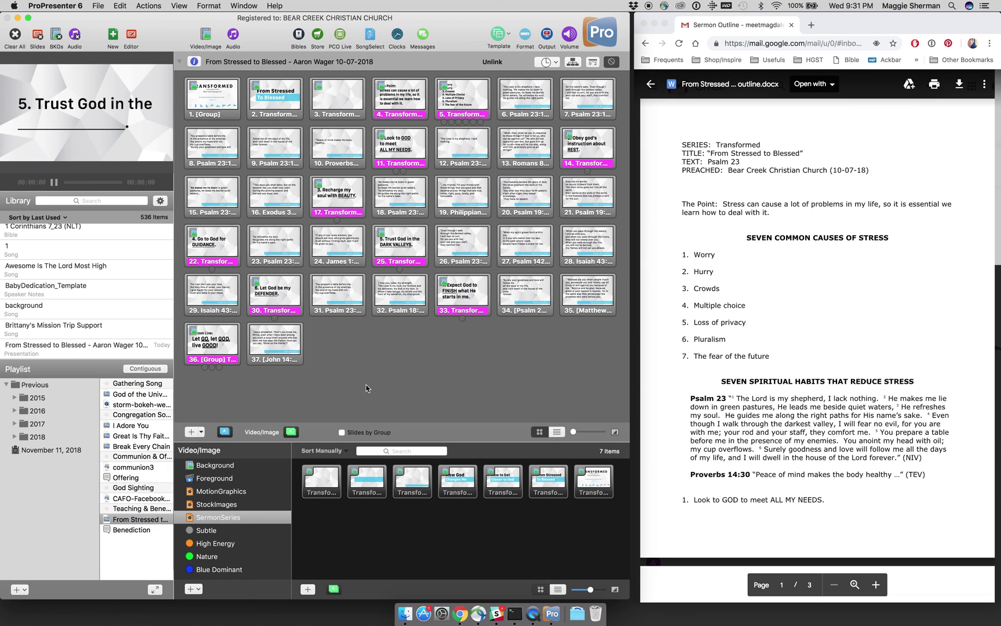